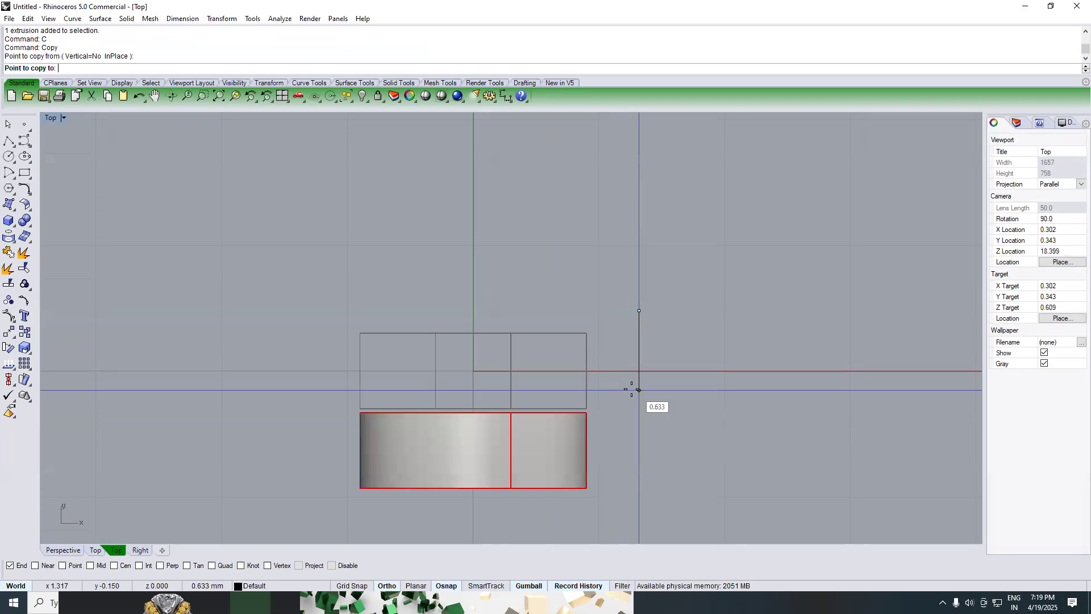
# Step: Place a copy of the ring extrusion 0.6 mm along negative Y so it adjoins the original
pyautogui.write('.6')
pyautogui.press('Return')
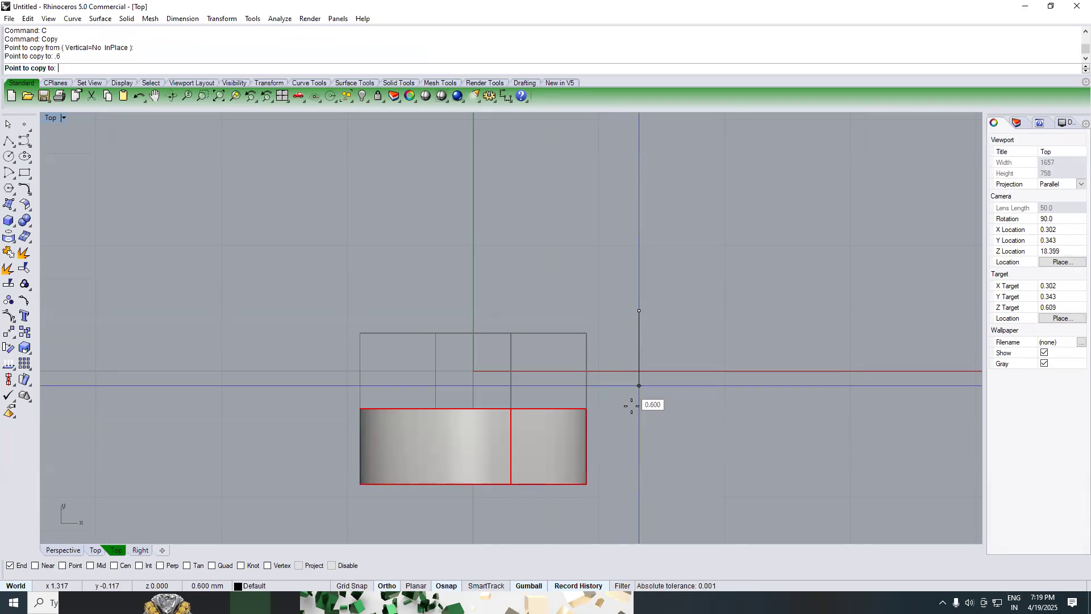
pyautogui.click(625, 415)
pyautogui.press('Return')
# Step: Mirror the copied ring extrusion about the origin to get a third ring on the opposite side
pyautogui.click(572, 435)
pyautogui.write('mm')
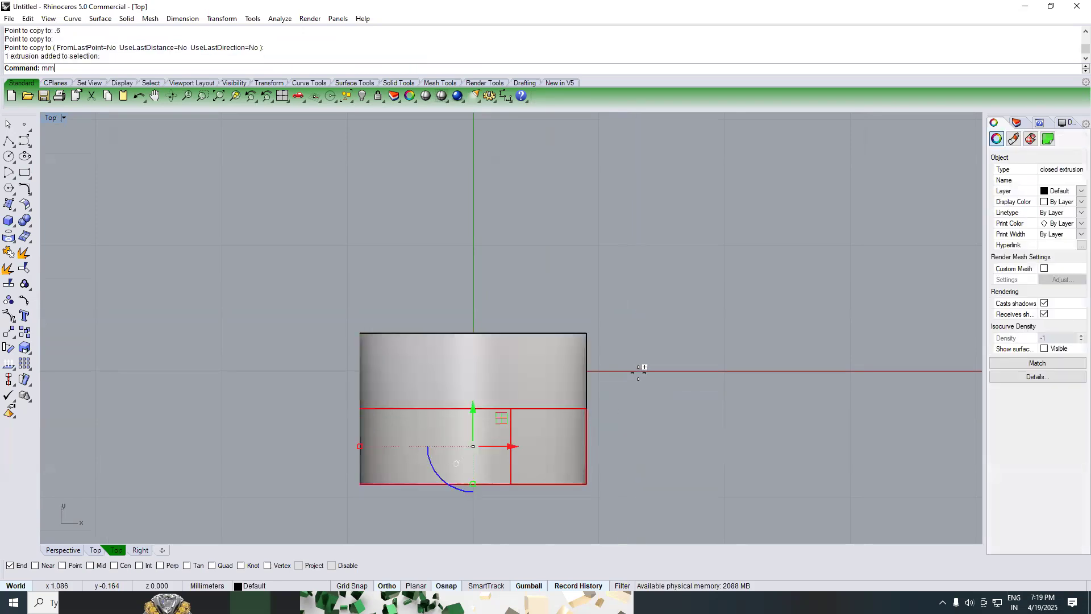
pyautogui.press('Return')
pyautogui.write('0')
pyautogui.press('Return')
pyautogui.click(622, 407)
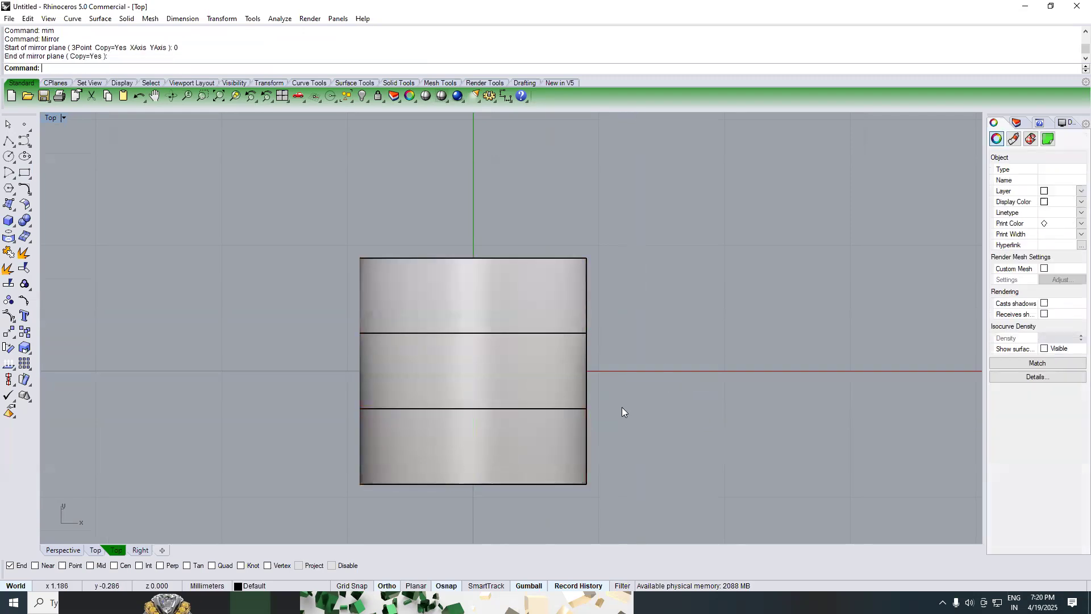
# Step: Chamfer the outer rim edges of the two end rings by 0.3 mm
pyautogui.write('p')
pyautogui.press('Return')
pyautogui.write('cha')
pyautogui.press('Return')
pyautogui.click(548, 367)
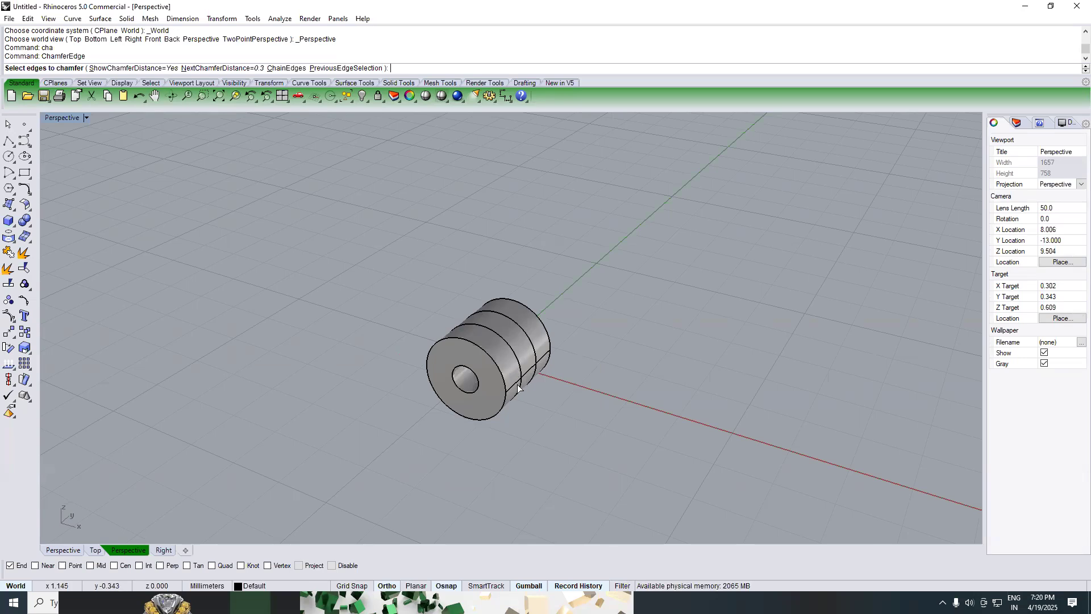
pyautogui.click(545, 329)
pyautogui.press('Return')
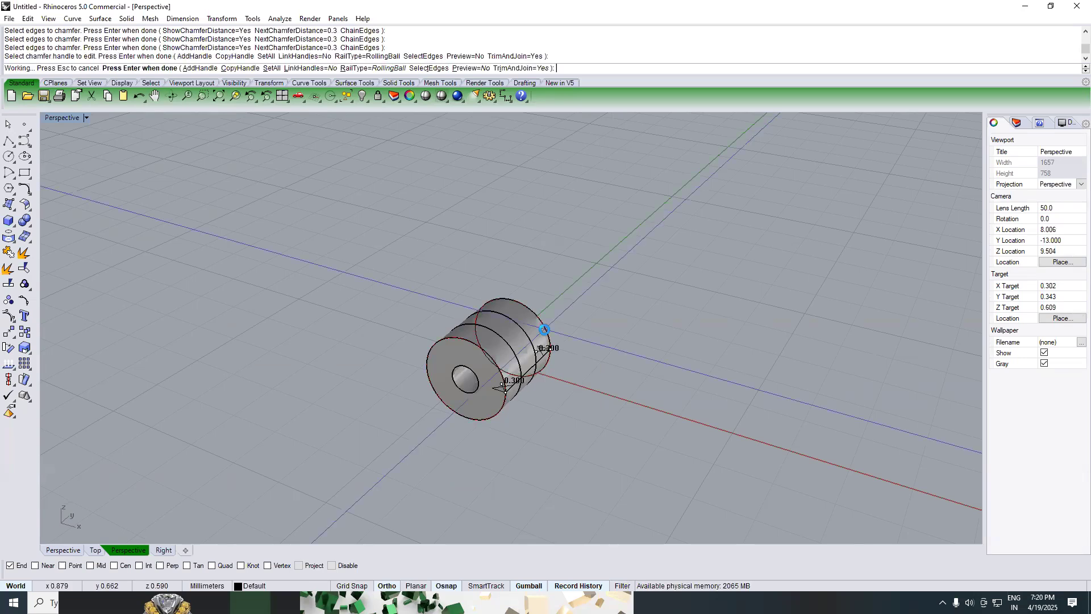
pyautogui.press('Return')
# Step: Create a bounding box around the middle ring extrusion
pyautogui.write('TOP')
pyautogui.press('Return')
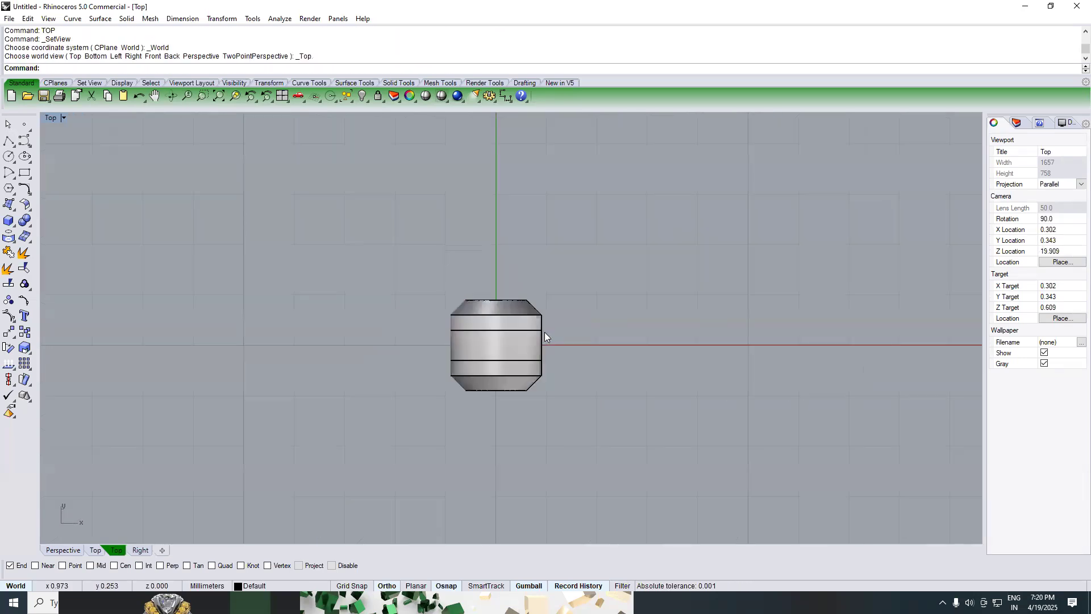
pyautogui.click(531, 343)
pyautogui.scroll(3, 531, 342)
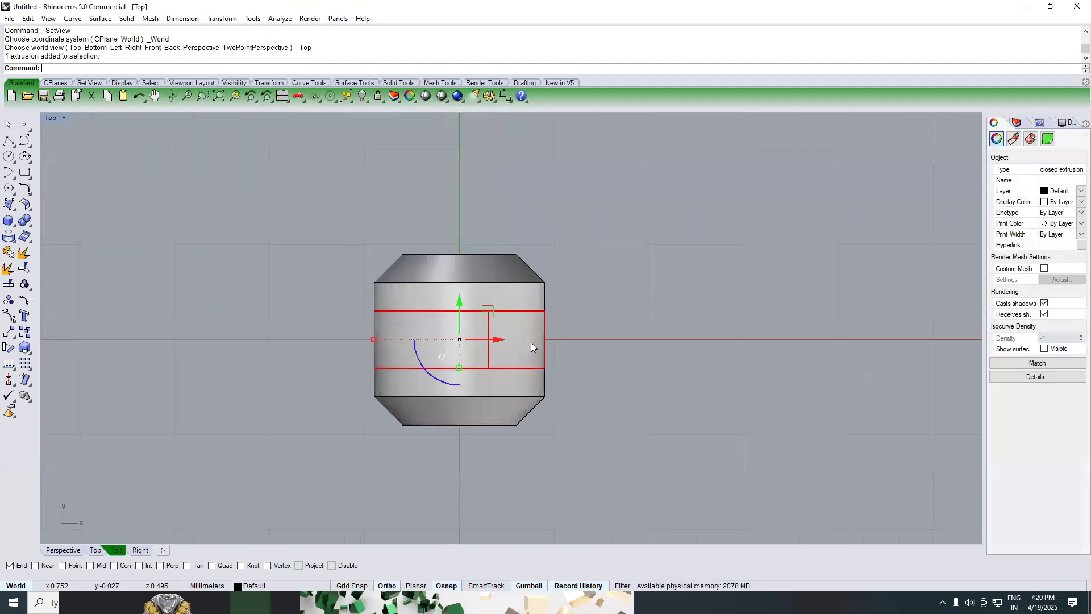
pyautogui.write('BO')
pyautogui.press('Escape')
pyautogui.write('BO')
pyautogui.press('Return')
pyautogui.press('Return')
# Step: Move the bounding block along positive X so it protrudes from the side of the middle ring
pyautogui.click(502, 340)
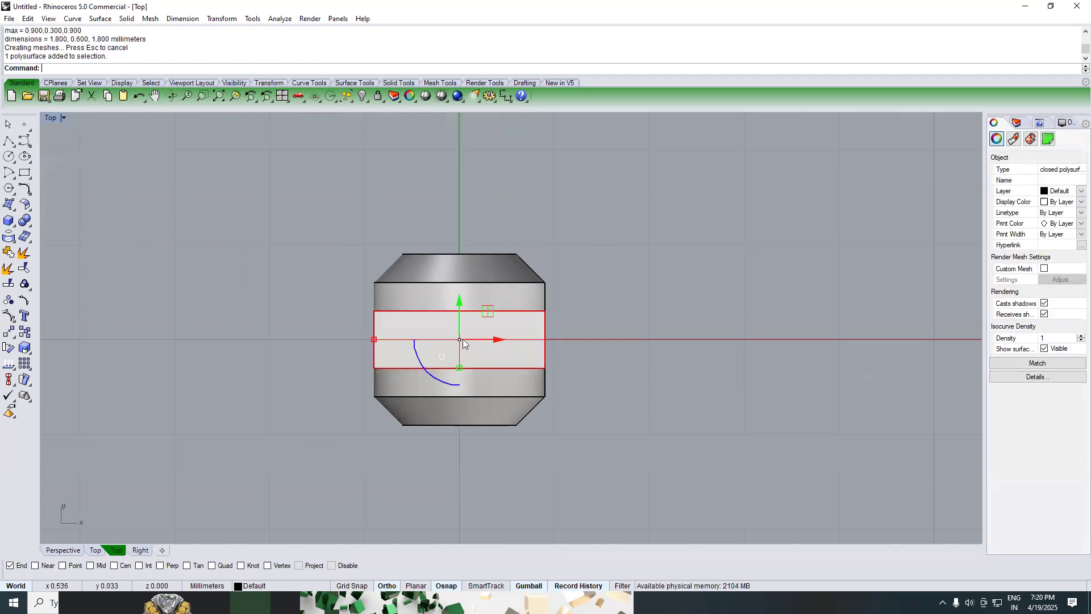
pyautogui.write('P')
pyautogui.press('Return')
pyautogui.moveTo(553, 333); pyautogui.dragTo(510, 335, button='right')
pyautogui.scroll(4, 510, 335)
pyautogui.moveTo(509, 356); pyautogui.dragTo(555, 364)
pyautogui.moveTo(555, 412); pyautogui.dragTo(567, 383, button='right')
# Step: Scale the block's height to 1.4 mm in one direction from its lower corner
pyautogui.write('1d')
pyautogui.press('Return')
pyautogui.click(599, 419)
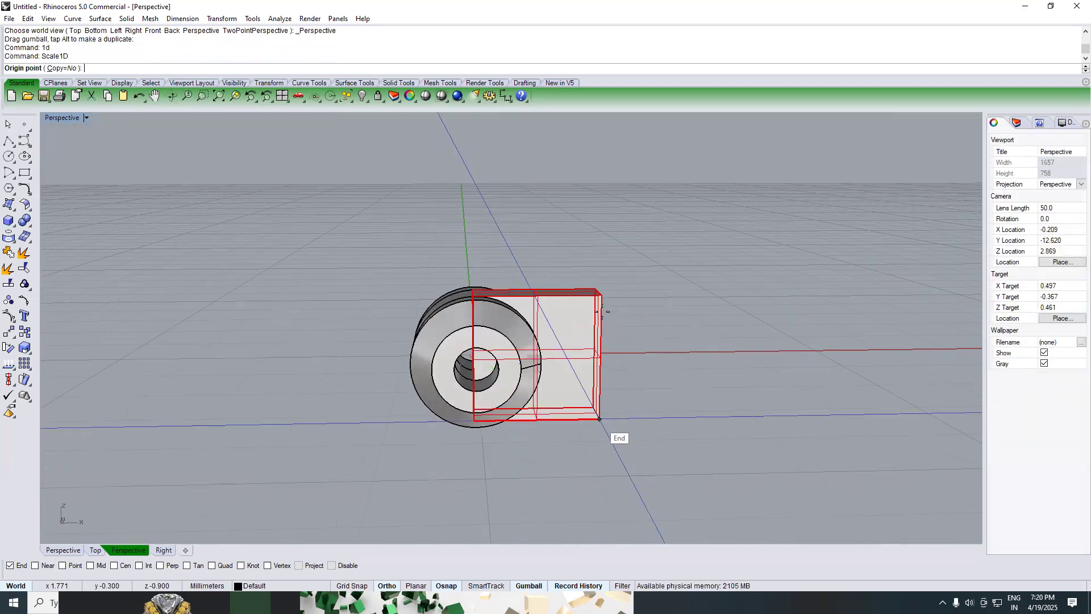
pyautogui.click(602, 295)
pyautogui.write('1.4')
pyautogui.press('Return')
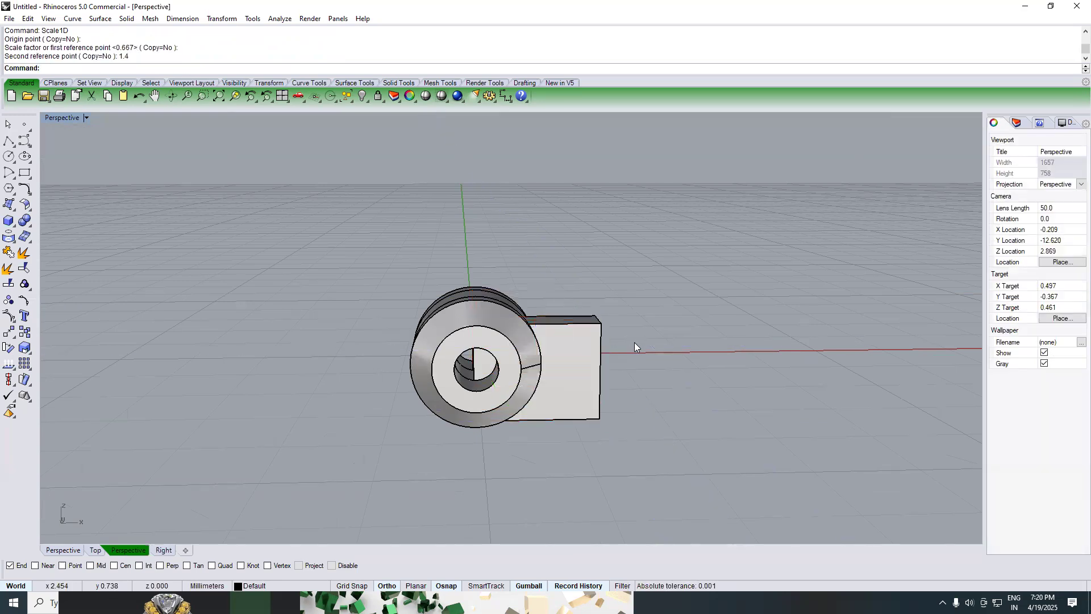
# Step: Chamfer the block's two long upper edges by 0.25 mm
pyautogui.moveTo(597, 399); pyautogui.dragTo(572, 396, button='right')
pyautogui.write('Cha')
pyautogui.press('Return')
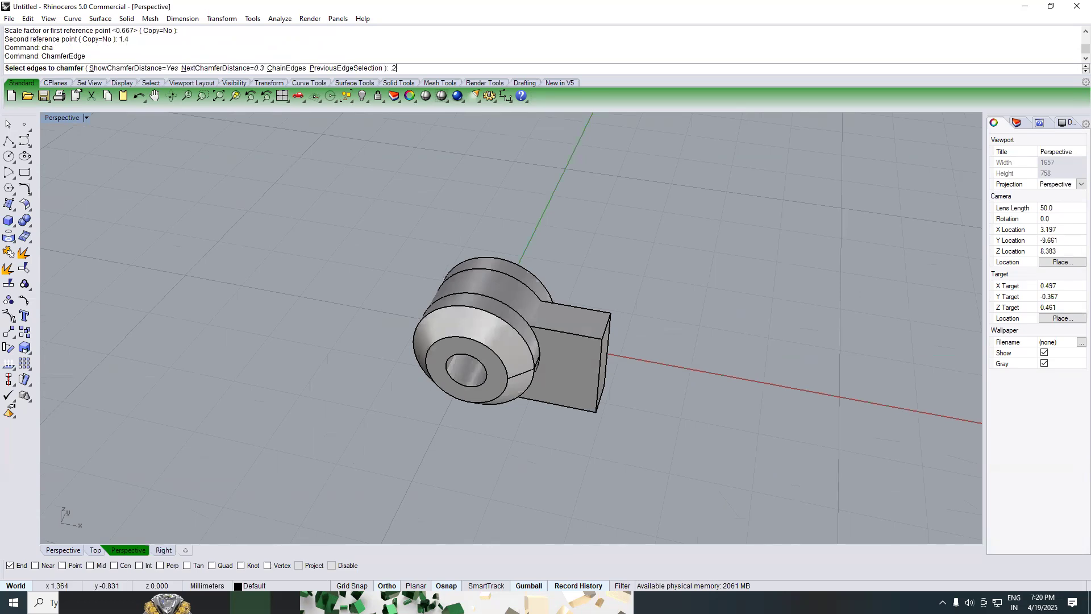
pyautogui.write('.25')
pyautogui.press('Return')
pyautogui.click(580, 336)
pyautogui.click(595, 309)
pyautogui.press('Return')
# Step: Duplicate the circular edge of the ring and extrude it through the block as a cutter
pyautogui.moveTo(562, 396); pyautogui.dragTo(621, 302, button='right')
pyautogui.write('de')
pyautogui.press('Return')
pyautogui.click(475, 342)
pyautogui.rightClick(541, 338)
pyautogui.write('e')
pyautogui.press('Return')
pyautogui.click(633, 297)
pyautogui.click(585, 343)
# Step: Boolean-subtract the extruded cutter from the block and delete the leftover cutter geometry
pyautogui.write('bd')
pyautogui.press('Return')
pyautogui.click(615, 287)
pyautogui.rightClick(613, 287)
pyautogui.click(596, 290)
pyautogui.press('Delete')
# Step: Group the chamfered block with the middle ring
pyautogui.moveTo(596, 286); pyautogui.dragTo(595, 427, button='right')
pyautogui.write('top')
pyautogui.press('Return')
pyautogui.scroll(4, 586, 301)
pyautogui.click(587, 301)
pyautogui.keyDown('shift'); pyautogui.click(522, 297); pyautogui.keyUp('shift')
pyautogui.write('g')
pyautogui.press('Return')
pyautogui.press('Escape')
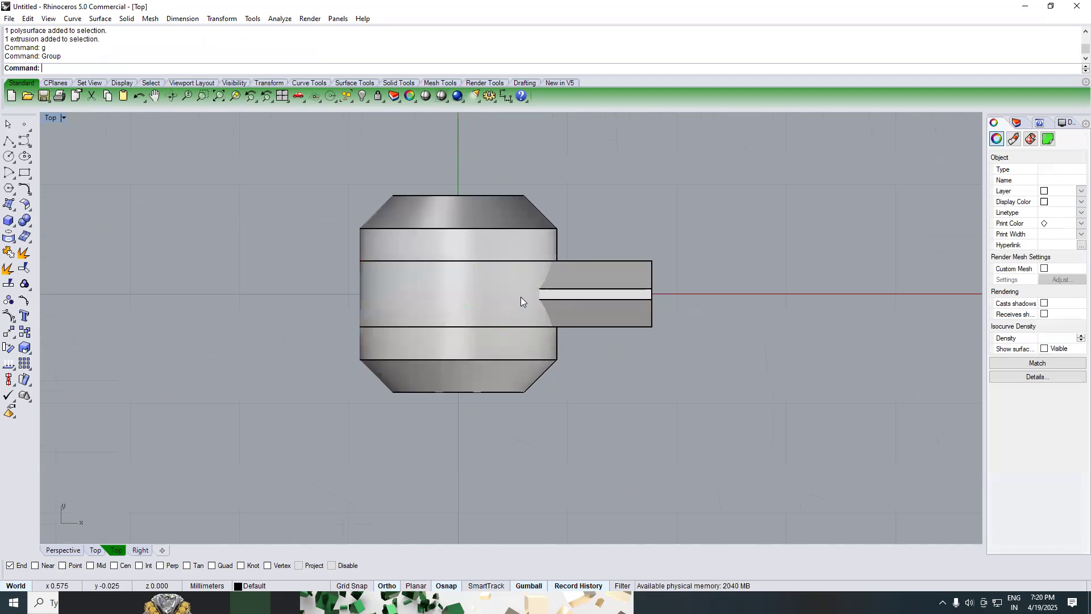
# Step: Examine the hinge part from the Perspective and Top views
pyautogui.write('perspective')
pyautogui.press('Return')
pyautogui.scroll(2, 505, 340)
pyautogui.moveTo(507, 373); pyautogui.dragTo(573, 331, button='right')
pyautogui.moveTo(569, 400); pyautogui.dragTo(575, 364, button='right')
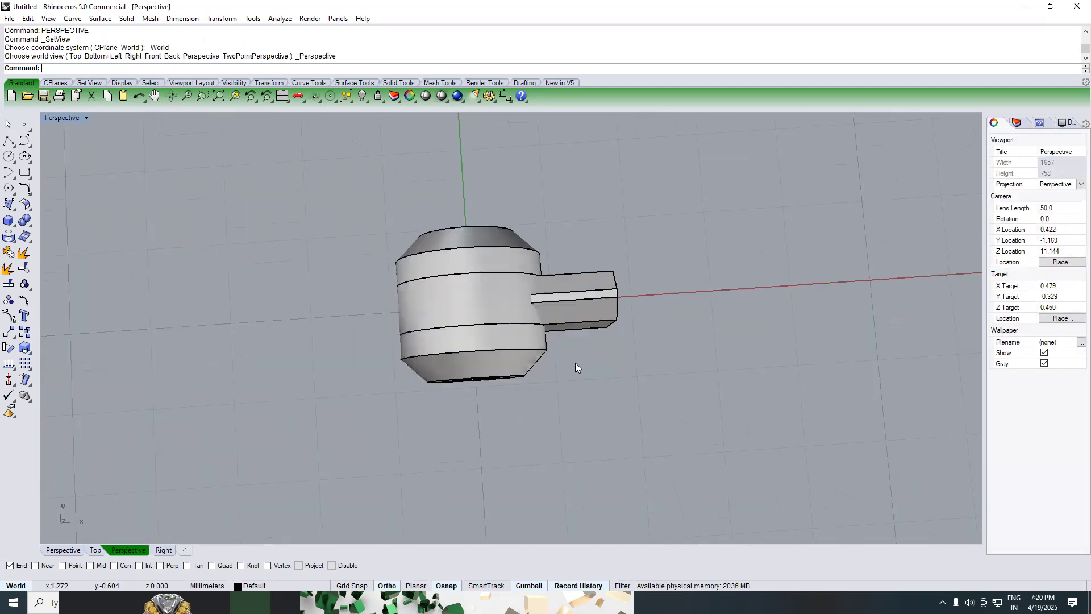
pyautogui.write('top')
pyautogui.press('Return')
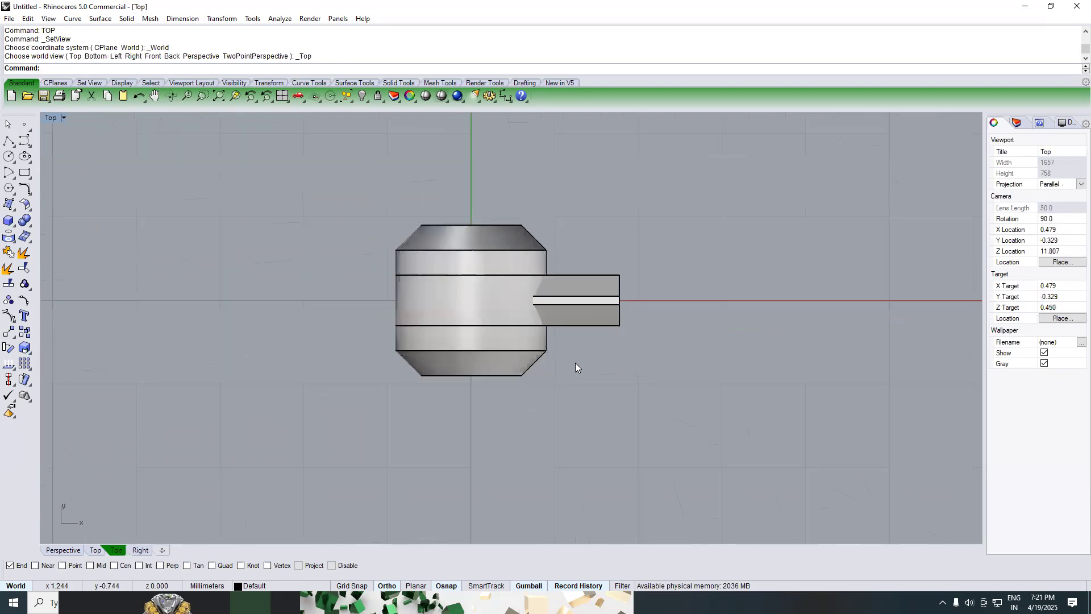
pyautogui.write('perspective')
pyautogui.press('Return')
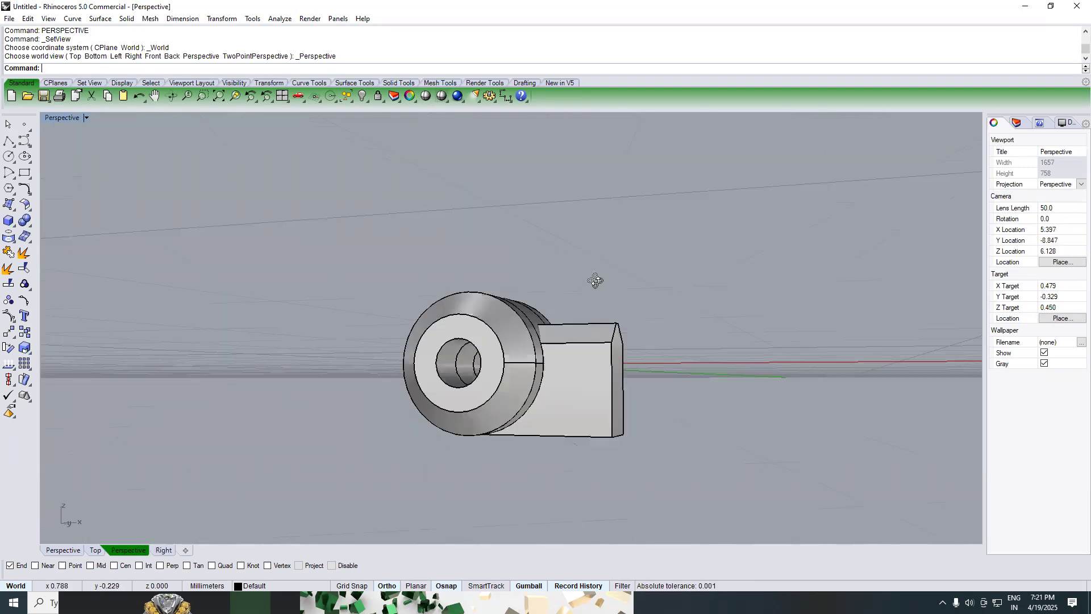
pyautogui.moveTo(594, 374); pyautogui.dragTo(545, 360, button='right')
pyautogui.write('top')
pyautogui.press('Return')
pyautogui.scroll(-4, 550, 350)
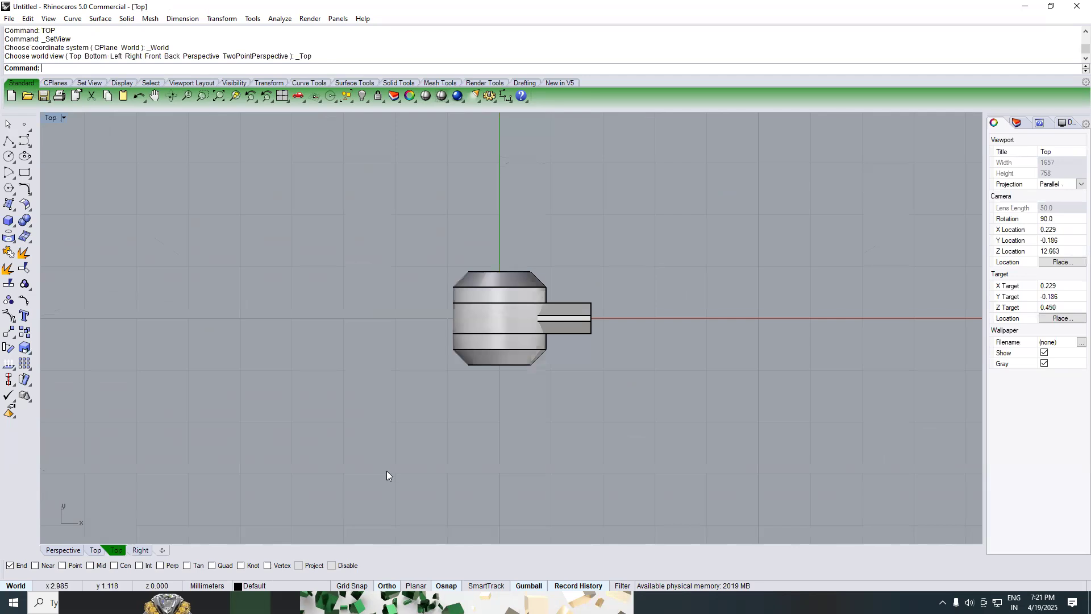
# Step: Move the whole hinge assembly 10 mm along positive X, away from the origin
pyautogui.moveTo(386, 471); pyautogui.dragTo(626, 245)
pyautogui.scroll(-2, 503, 355)
pyautogui.moveTo(502, 344); pyautogui.dragTo(672, 353)
pyautogui.write('10')
pyautogui.press('Return')
pyautogui.click(486, 371)
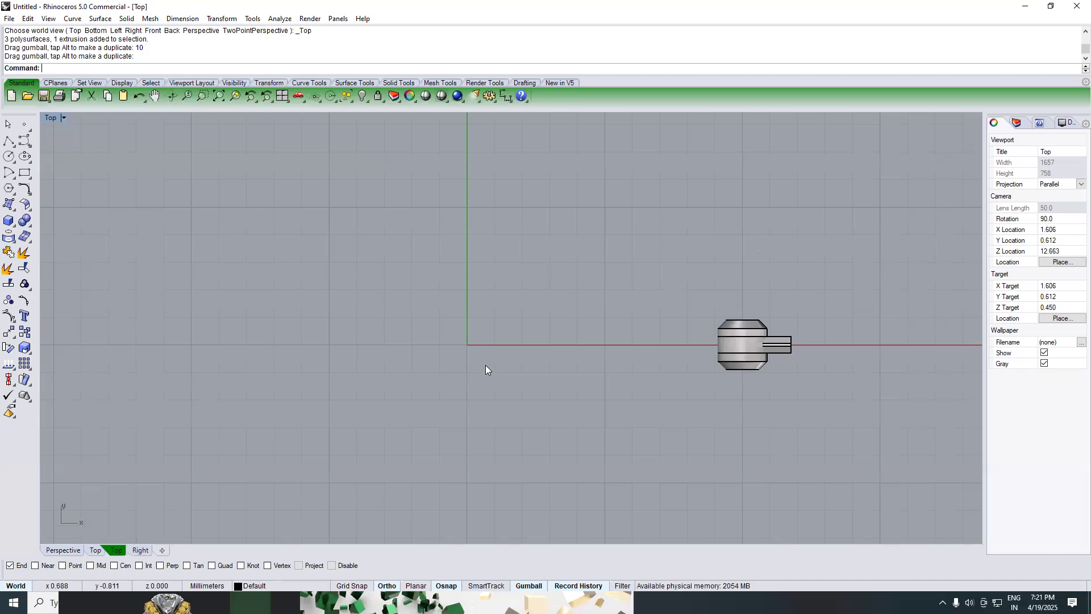
# Step: Draw a circle centred on the origin and patch it into a flat surface
pyautogui.click(382, 600)
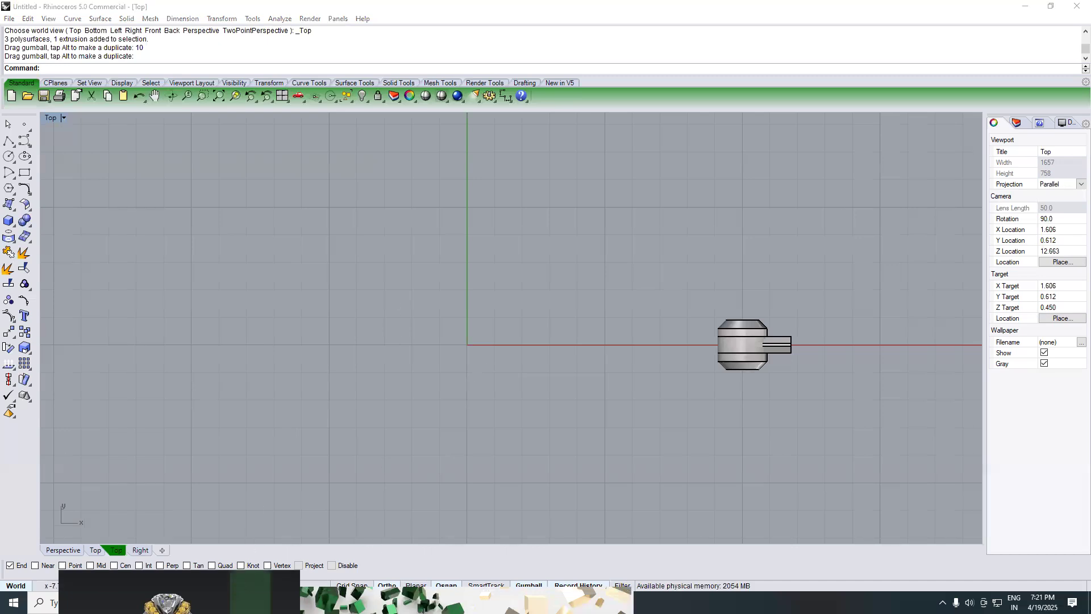
pyautogui.click(412, 377)
pyautogui.click(8, 155)
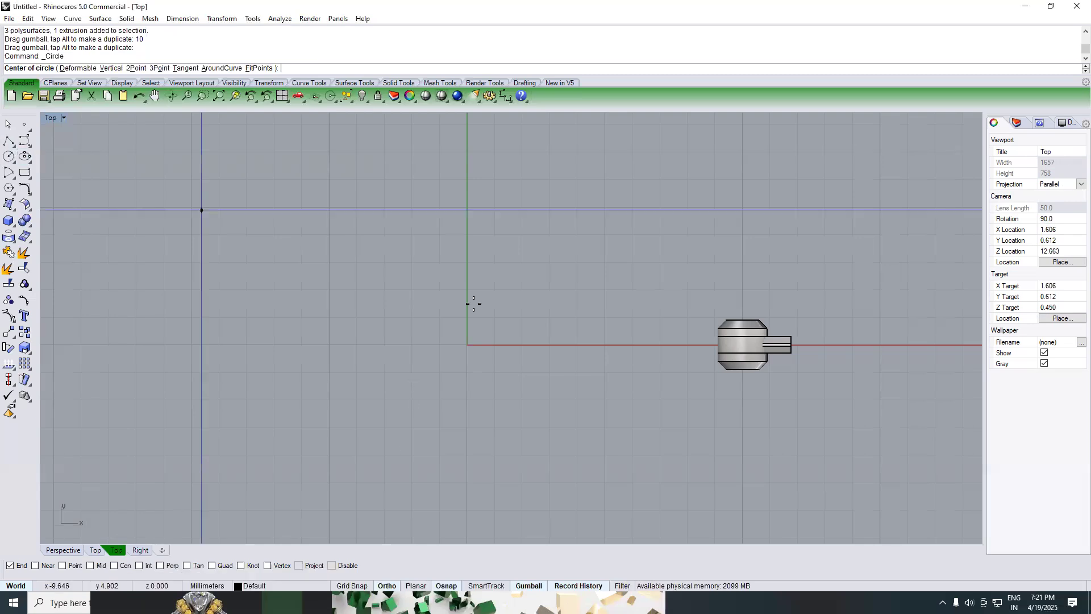
pyautogui.press('Return')
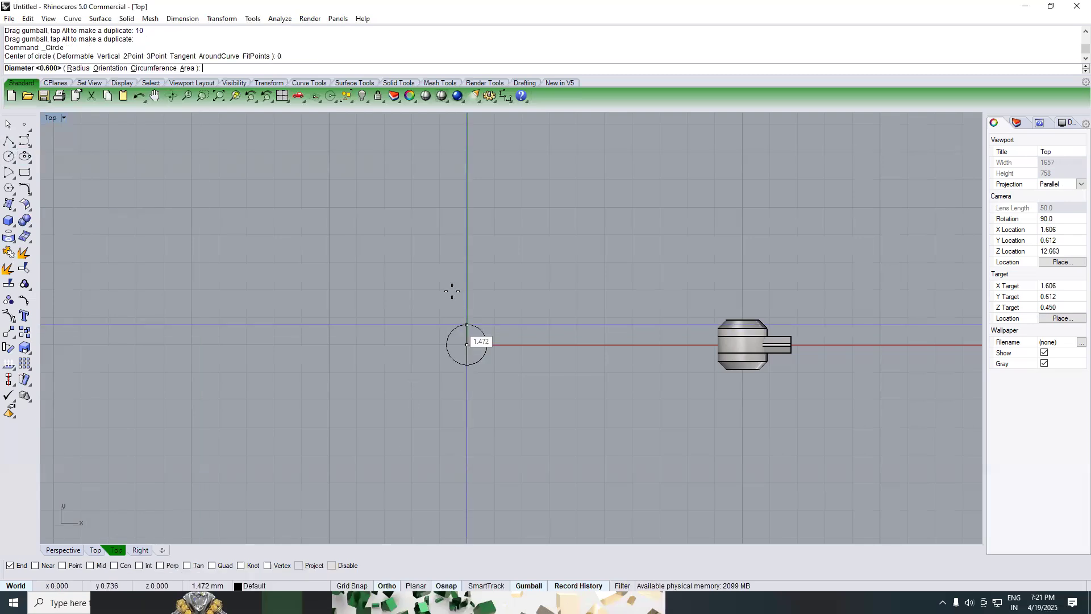
pyautogui.click(514, 311)
pyautogui.write('PP')
pyautogui.press('Return')
pyautogui.press('Escape')
# Step: Place a flipped round gem at scale 3 on the disc surface near the origin with gvOrientGems
pyautogui.write('gvOr')
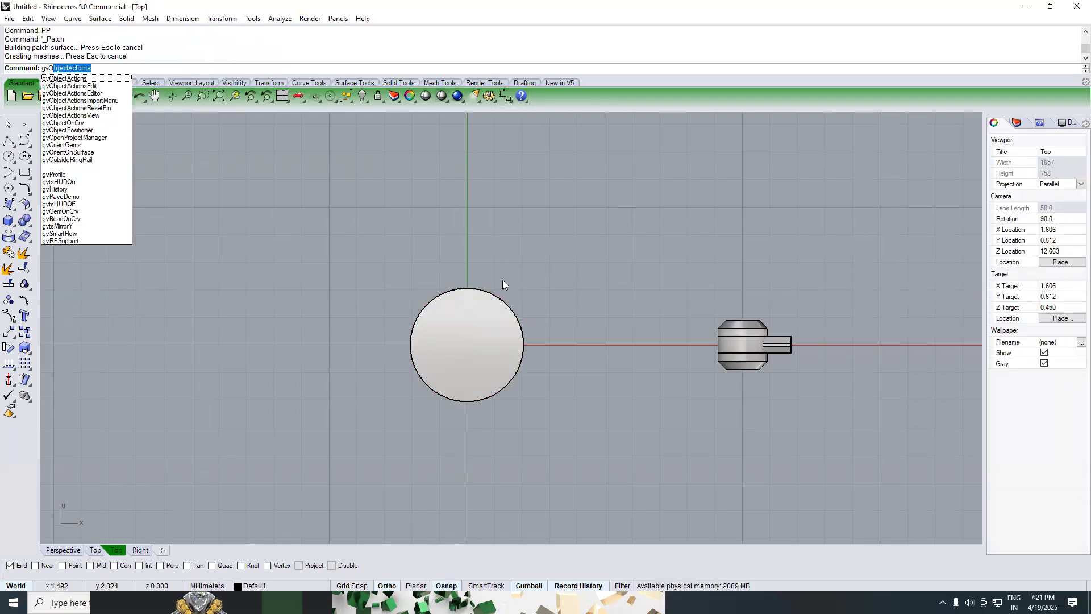
pyautogui.press('Return')
pyautogui.click(475, 348)
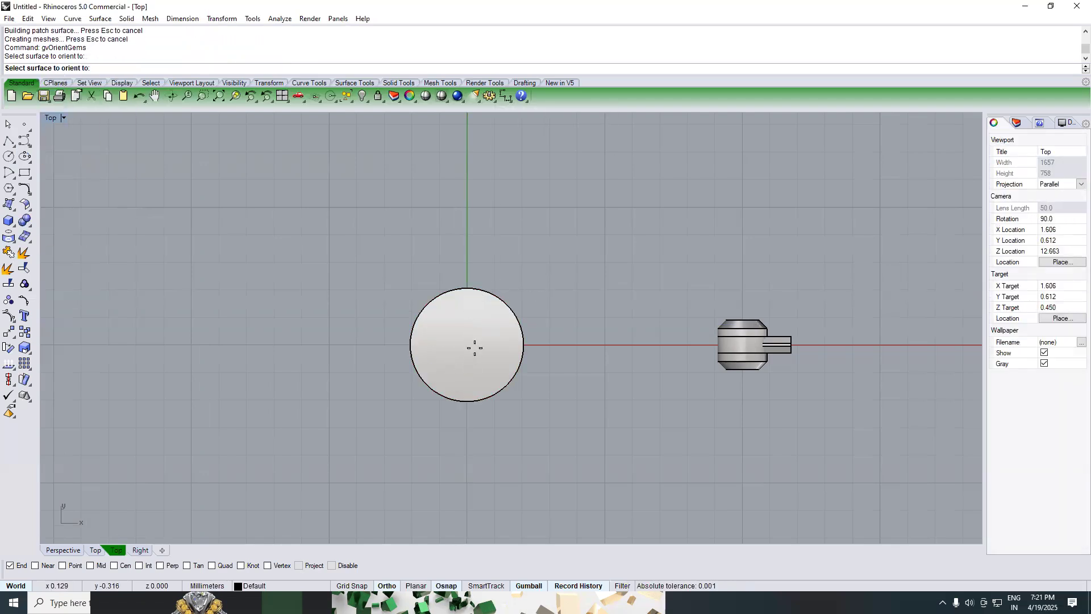
pyautogui.scroll(4, 460, 357)
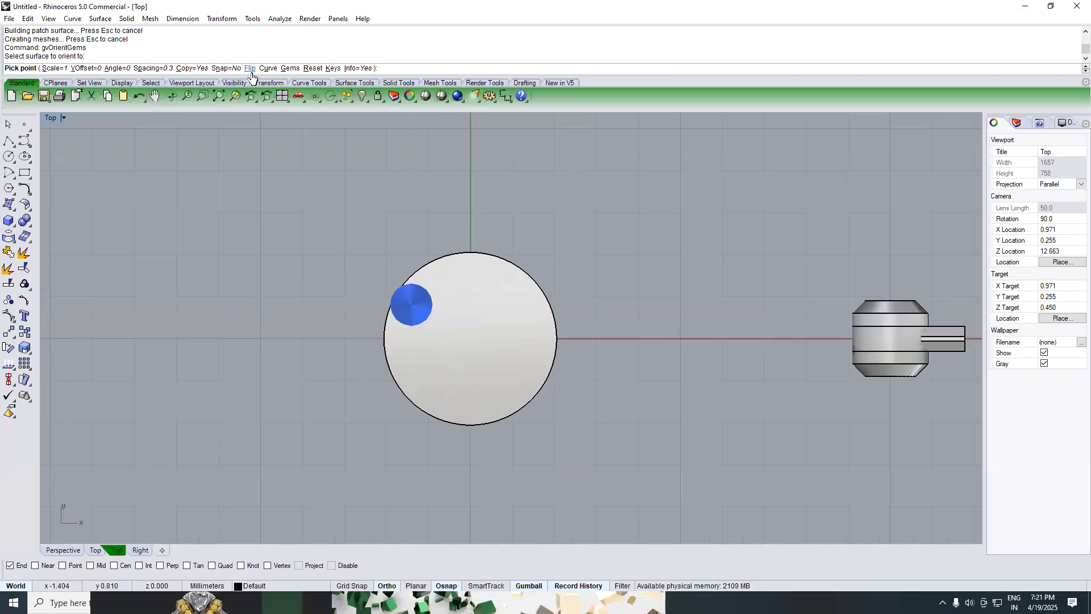
pyautogui.click(249, 69)
pyautogui.click(54, 68)
pyautogui.write('3')
pyautogui.press('Return')
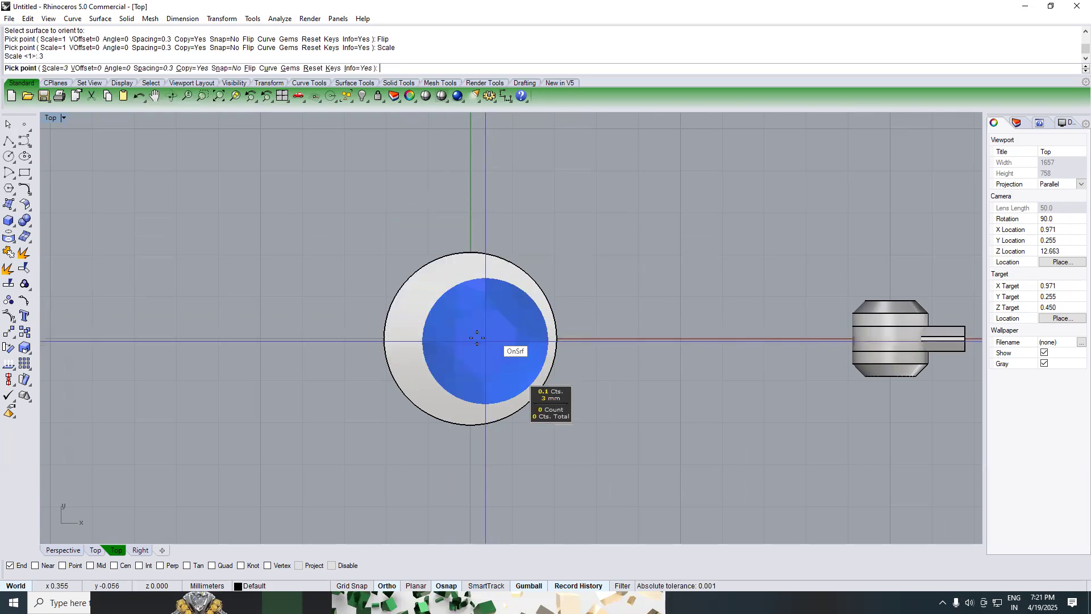
pyautogui.write('0')
pyautogui.press('Return')
pyautogui.click(473, 331)
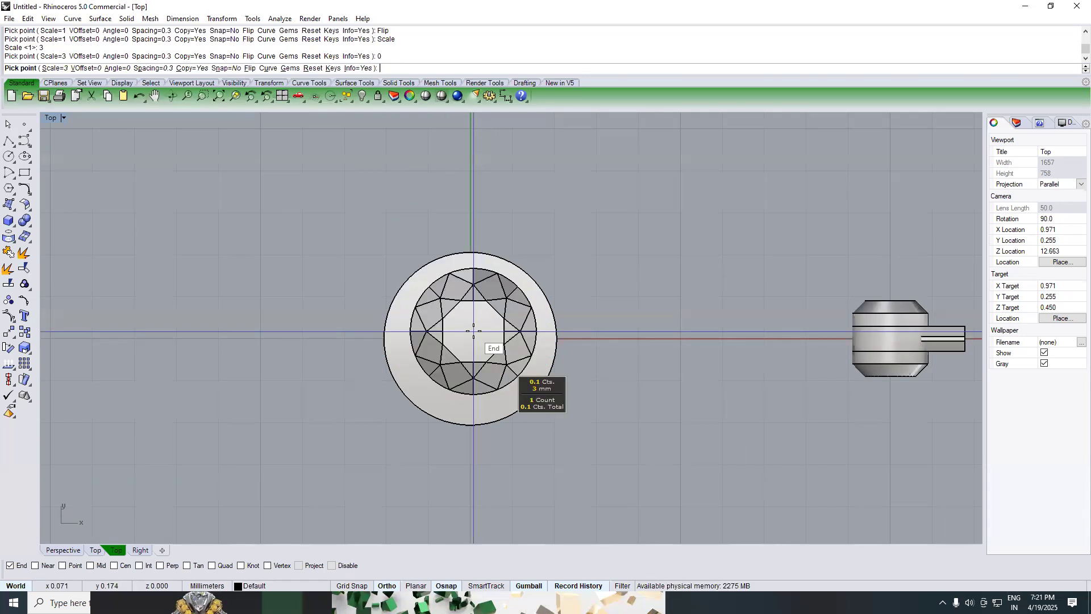
pyautogui.rightClick(547, 245)
# Step: Delete the helper disc and its circle, and move the gem by its centre point to the origin
pyautogui.click(530, 285)
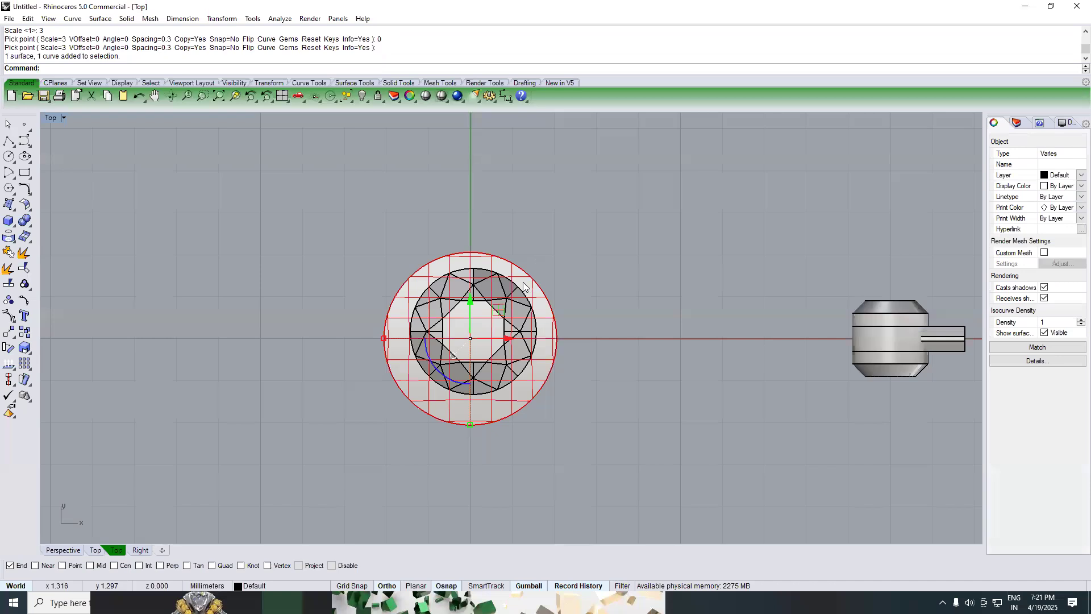
pyautogui.press('Delete')
pyautogui.click(491, 315)
pyautogui.write('w')
pyautogui.press('Return')
pyautogui.scroll(8, 472, 338)
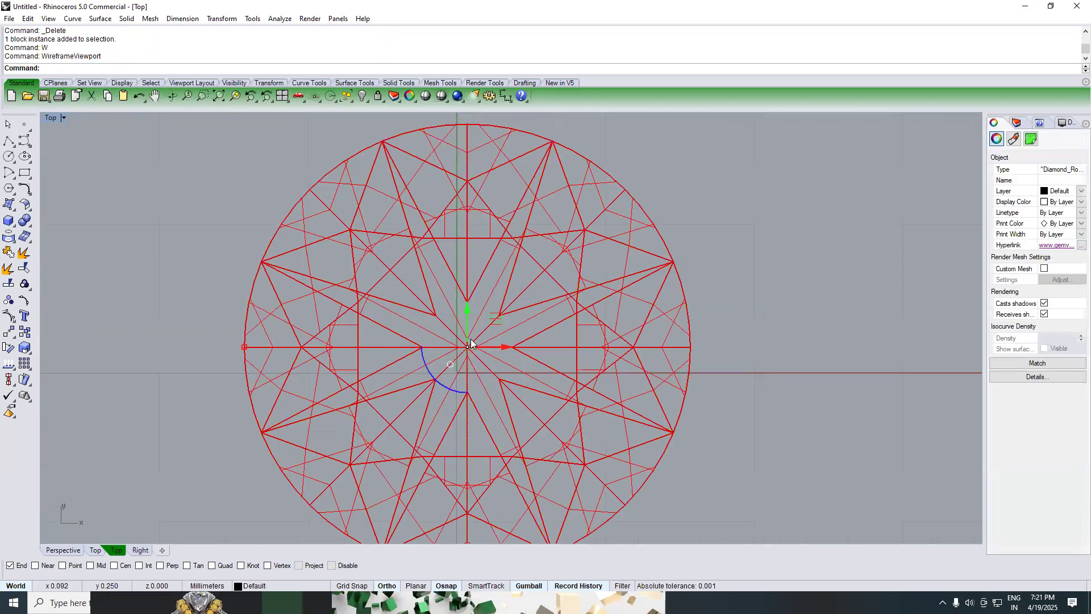
pyautogui.write('m')
pyautogui.press('Return')
pyautogui.click(466, 346)
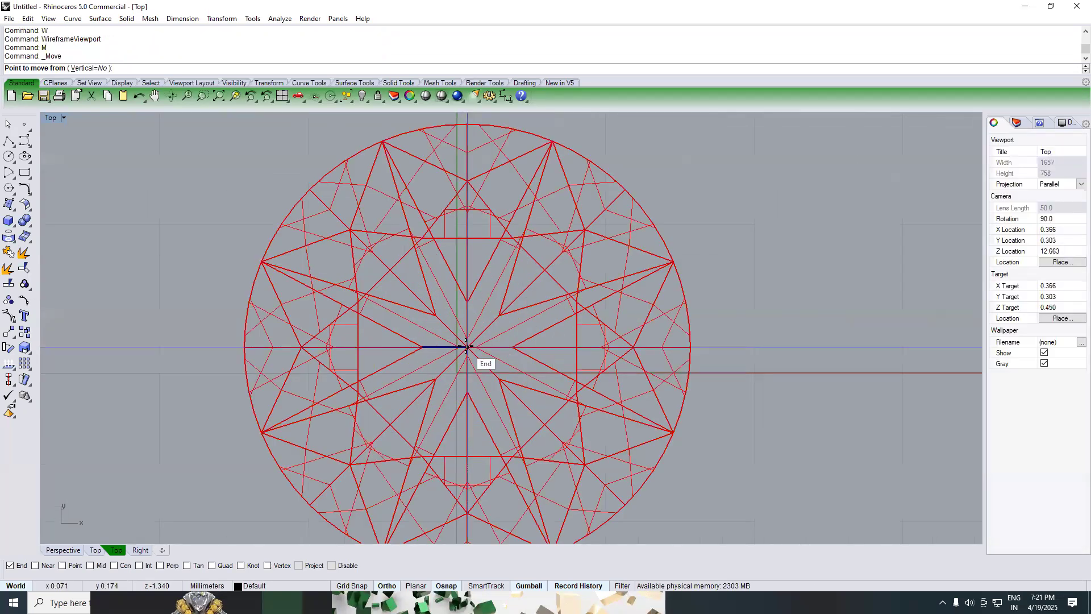
pyautogui.write('0')
pyautogui.press('Return')
pyautogui.press('Escape')
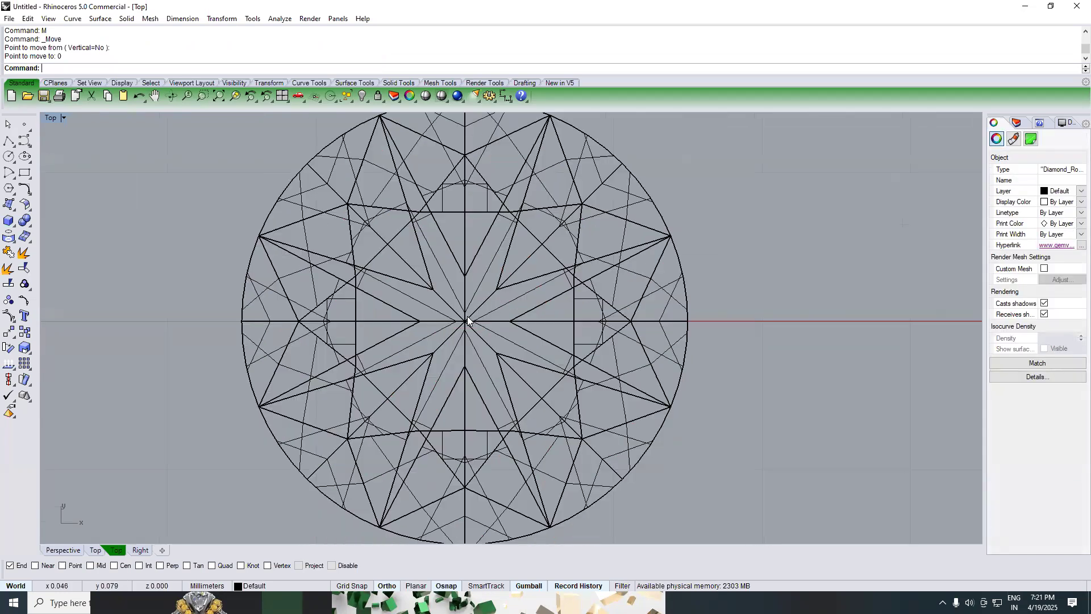
# Step: Shade the viewport and draw a three-point circle through the gem's girdle points in the Top view
pyautogui.scroll(-5, 467, 316)
pyautogui.write('s')
pyautogui.press('Return')
pyautogui.write('front')
pyautogui.press('Return')
pyautogui.write('top')
pyautogui.press('Return')
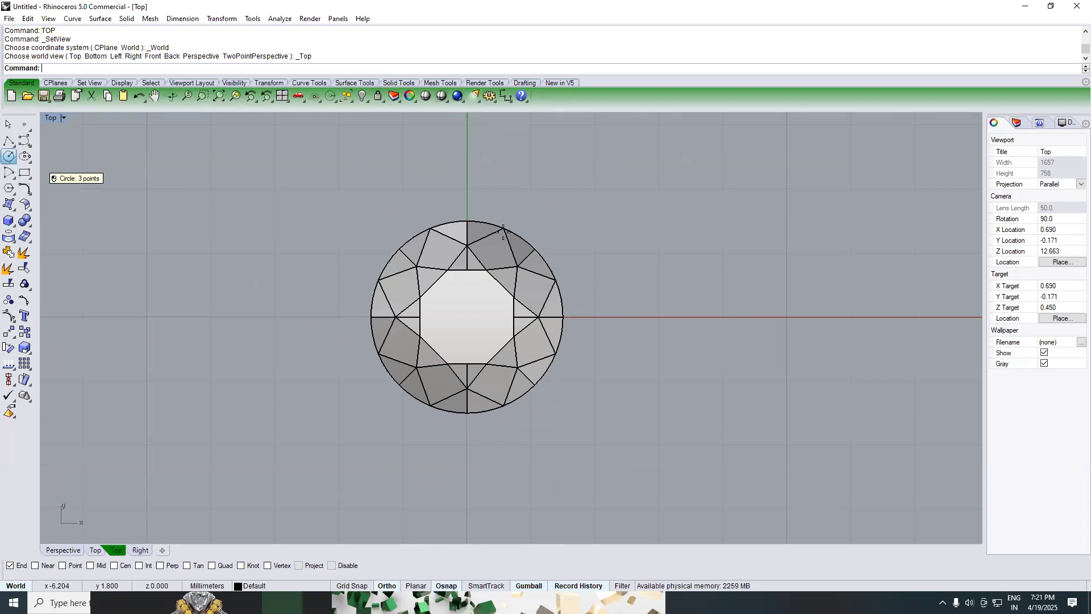
pyautogui.click(467, 221)
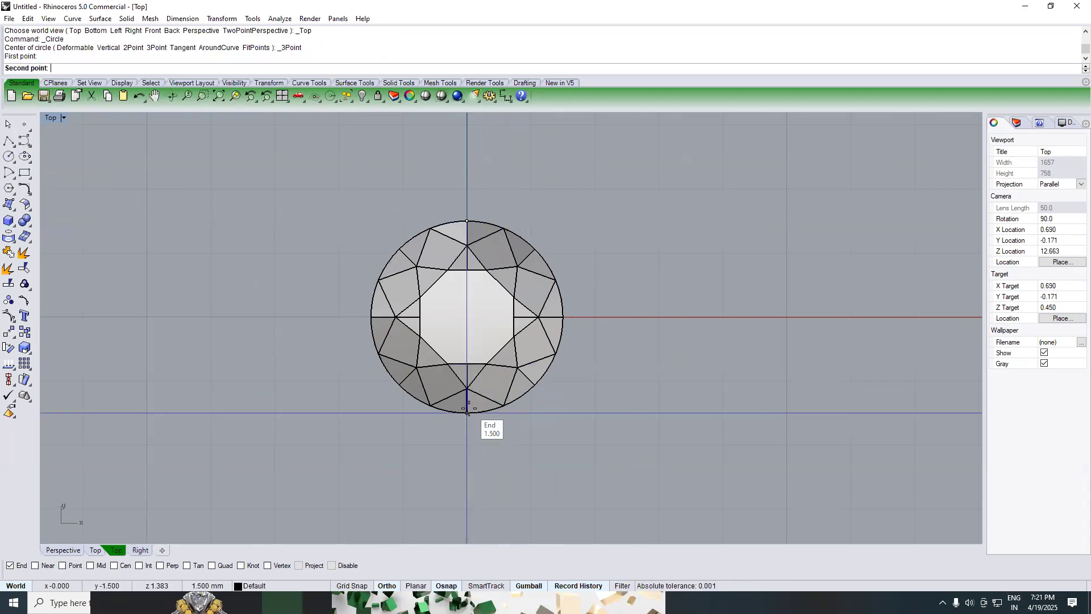
pyautogui.click(467, 414)
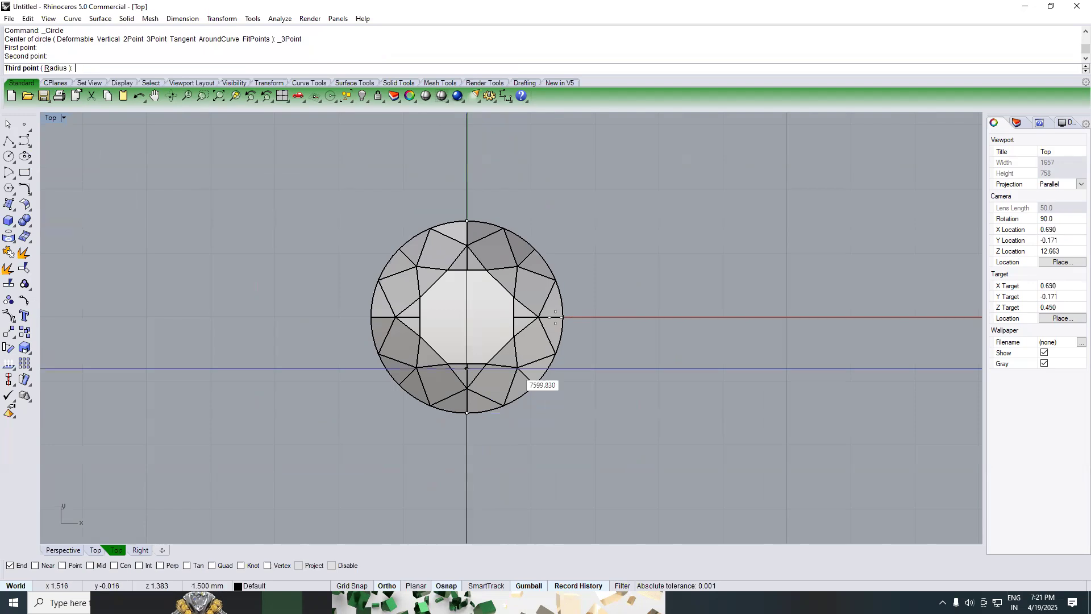
pyautogui.click(562, 316)
# Step: Move the girdle circle 5 mm along negative X, away from the gem
pyautogui.click(561, 273)
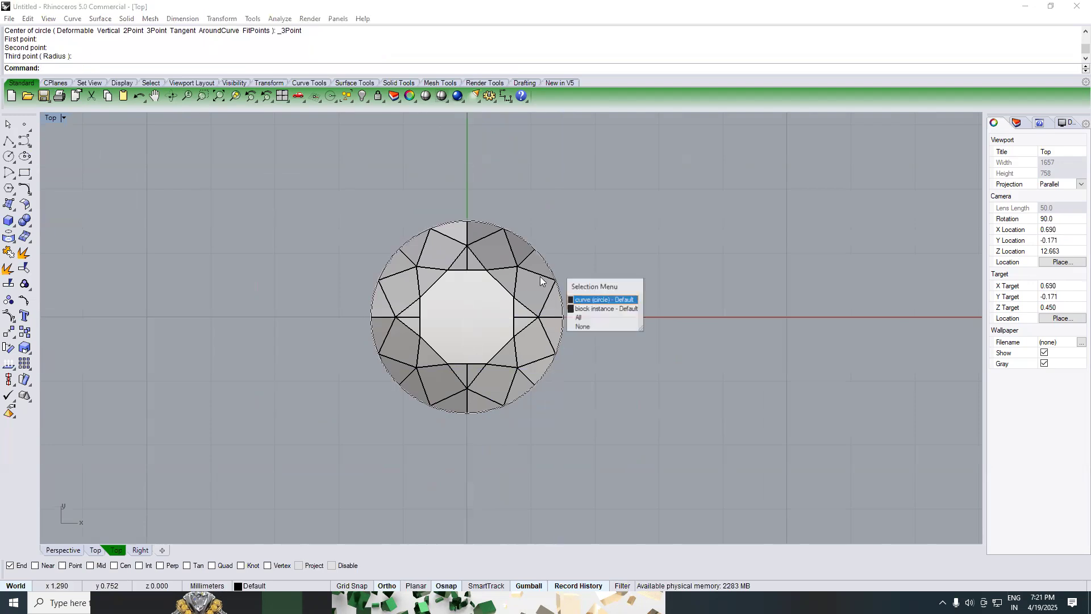
pyautogui.click(594, 300)
pyautogui.scroll(-6, 568, 268)
pyautogui.write('m')
pyautogui.press('Return')
pyautogui.click(562, 402)
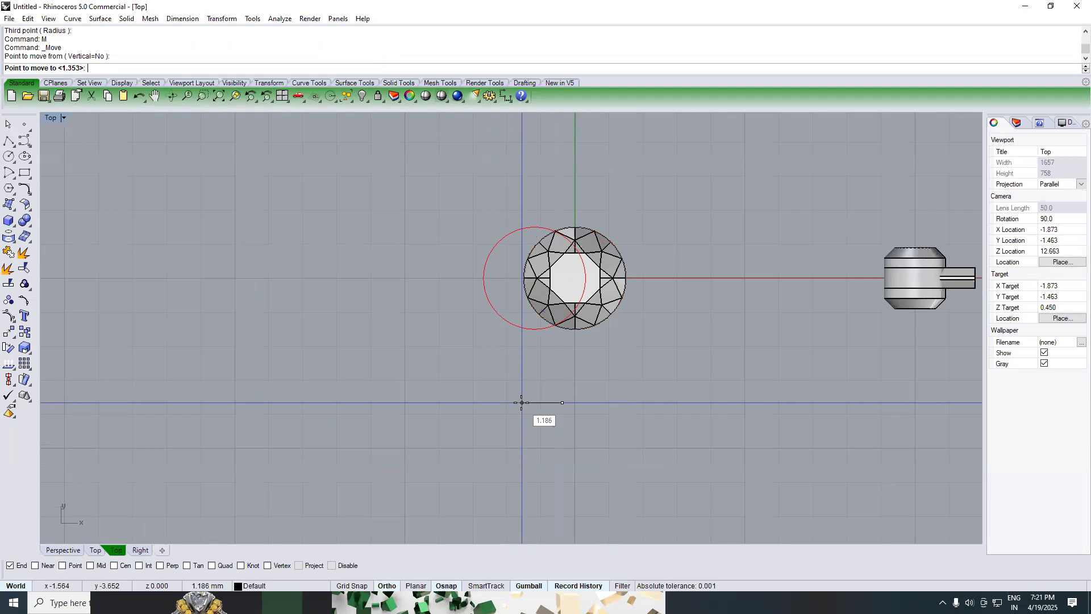
pyautogui.write('5')
pyautogui.press('Return')
pyautogui.click(463, 411)
# Step: Offset the moved circle inward by 0.6 mm
pyautogui.write('Of')
pyautogui.press('Return')
pyautogui.scroll(3, 435, 280)
pyautogui.click(439, 280)
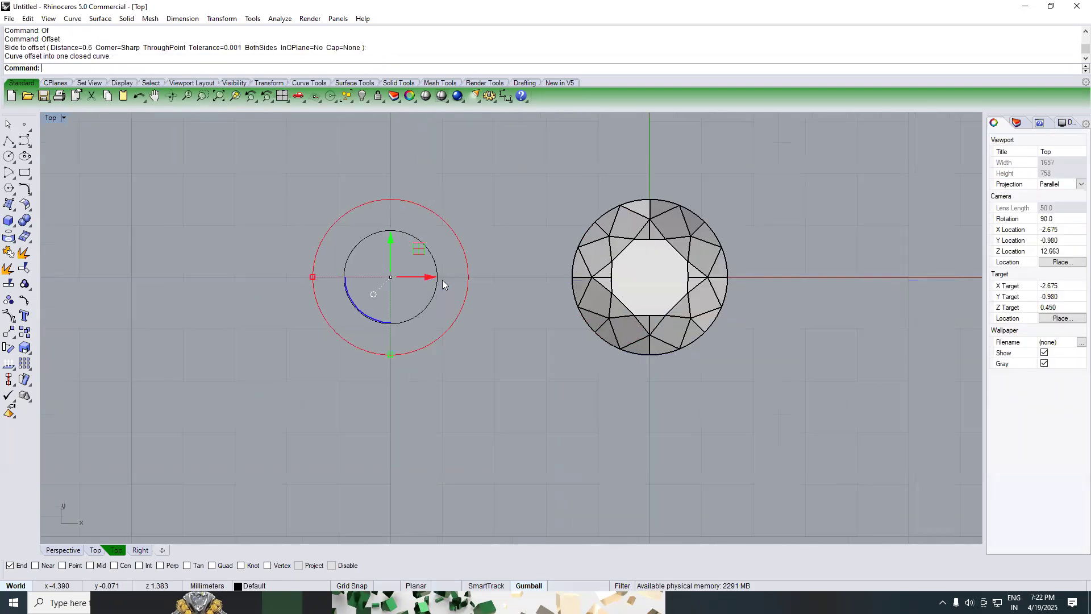
# Step: Extrude the two concentric circles 0.6 mm downward to one side only, forming a solid ring in the Front view
pyautogui.keyDown('shift'); pyautogui.click(418, 308); pyautogui.keyUp('shift')
pyautogui.write('FRONT')
pyautogui.press('Return')
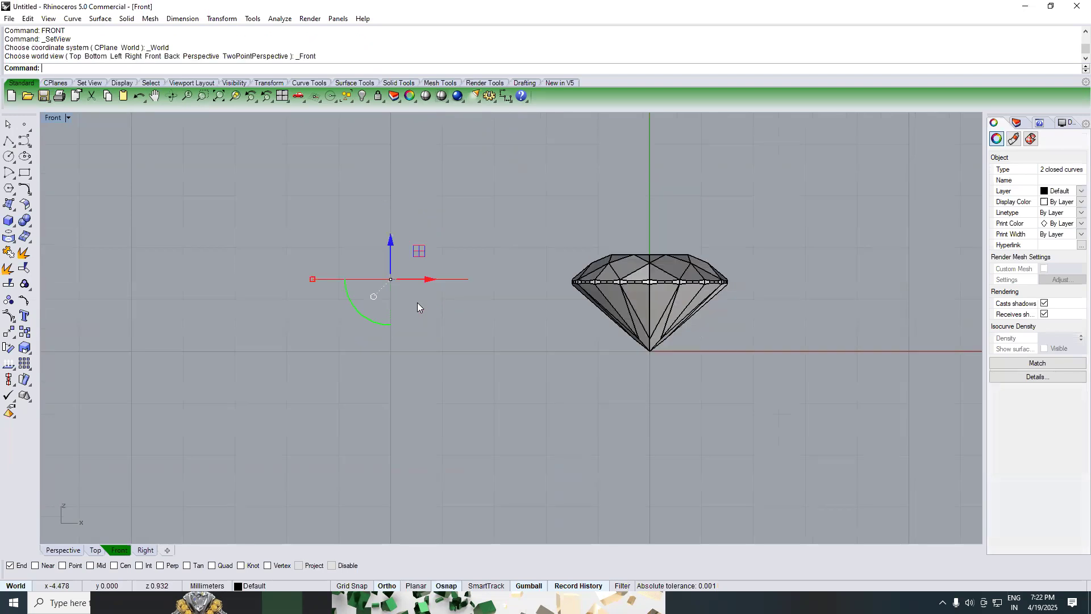
pyautogui.write('E')
pyautogui.press('Return')
pyautogui.write('b')
pyautogui.press('Return')
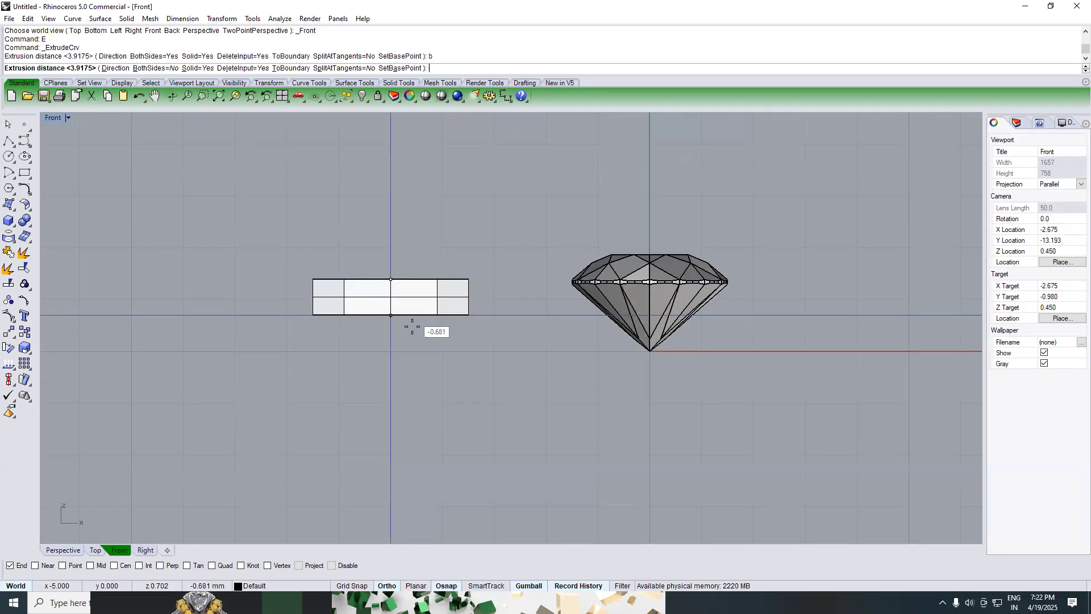
pyautogui.write('-.6')
pyautogui.press('Return')
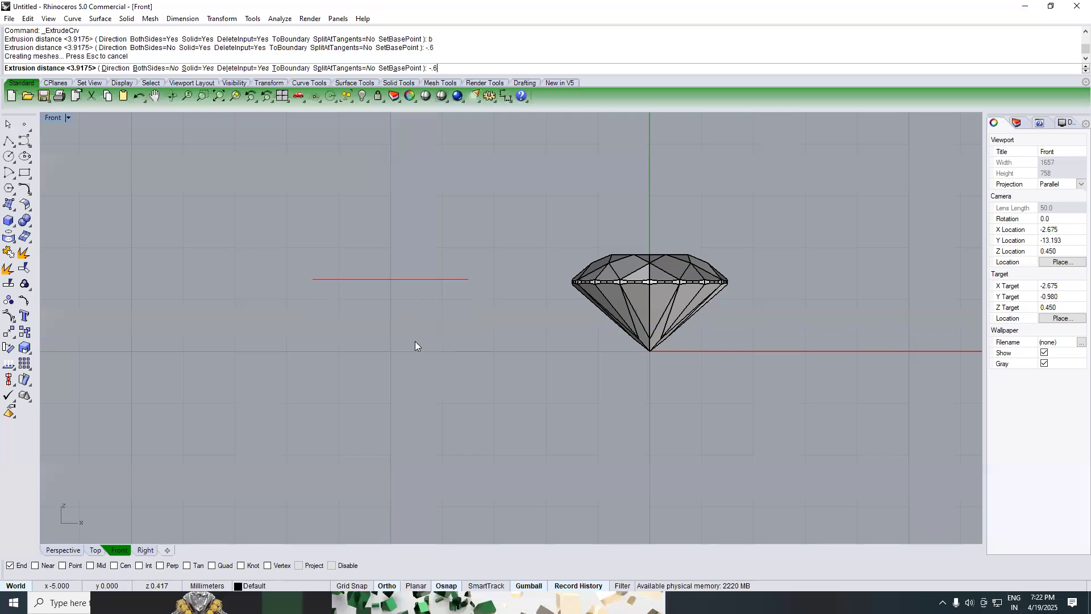
# Step: Copy the ring 1.2 mm straight down below the original
pyautogui.write('c')
pyautogui.press('Return')
pyautogui.click(518, 276)
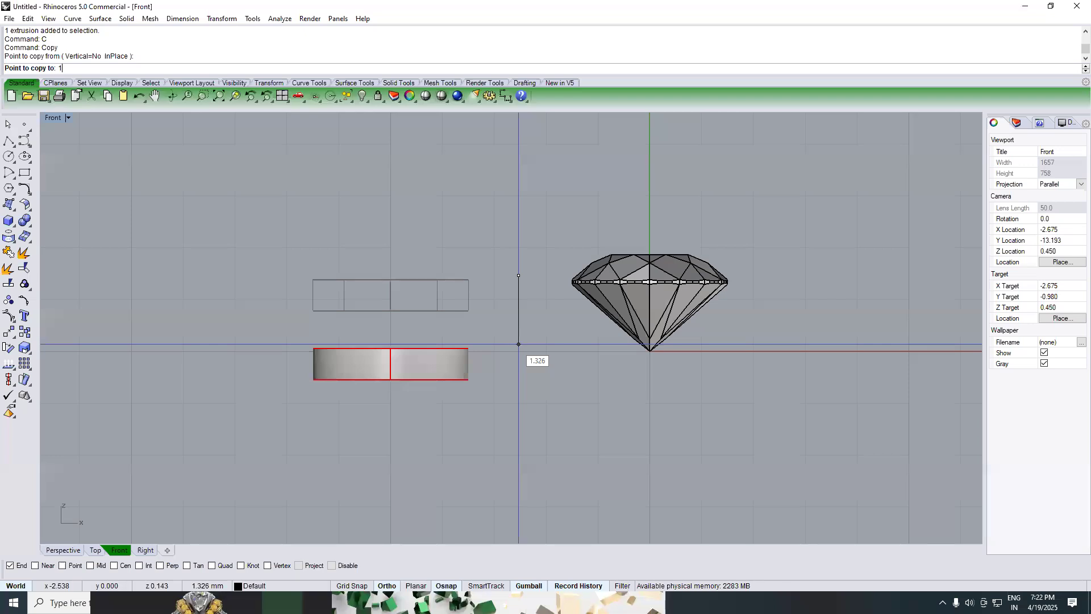
pyautogui.press('Return')
pyautogui.press('Return')
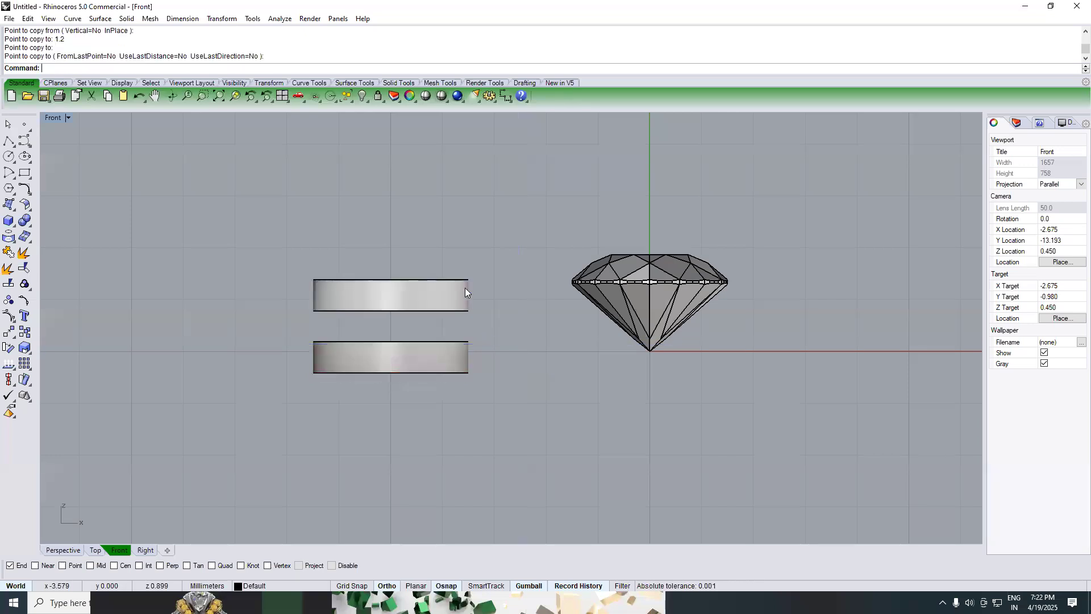
# Step: Measure the upper ring's height, the gap between the rings and the lower ring's height with aligned dimensions, without placing them
pyautogui.scroll(3, 465, 288)
pyautogui.write('a')
pyautogui.press('Return')
pyautogui.click(470, 272)
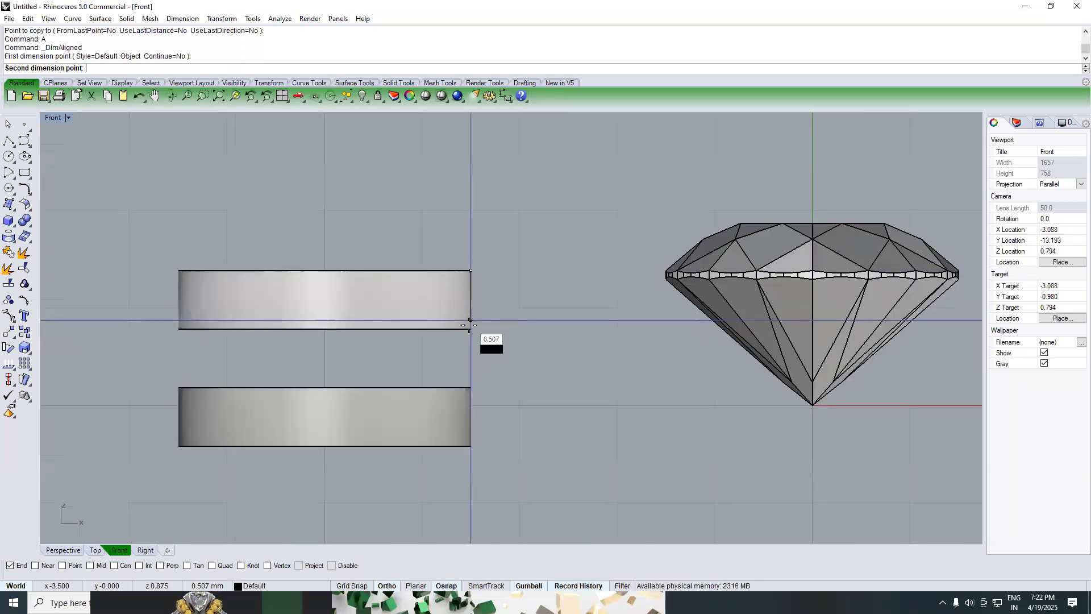
pyautogui.click(469, 327)
pyautogui.press('Escape')
pyautogui.write('a')
pyautogui.press('Return')
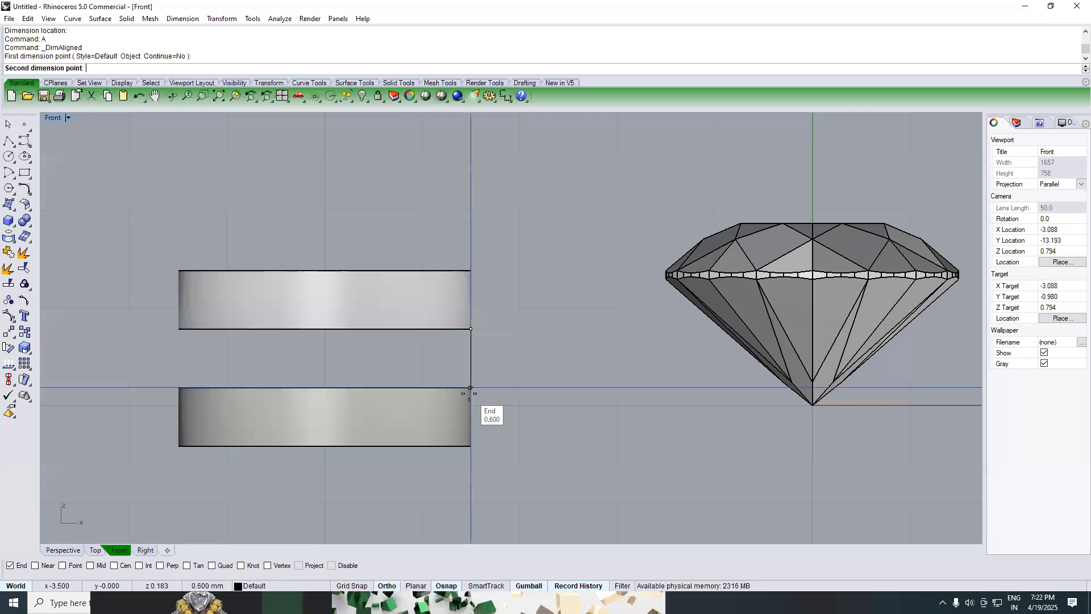
pyautogui.click(471, 389)
pyautogui.click(470, 447)
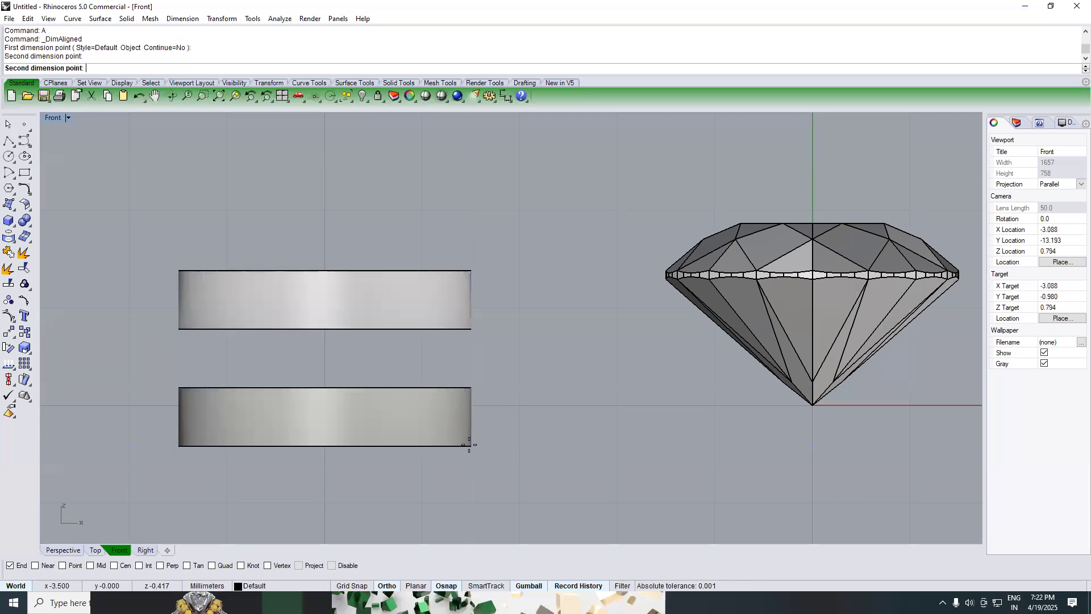
pyautogui.press('Escape')
# Step: Copy the lower plain ring to the clipboard in the Perspective view
pyautogui.write('top')
pyautogui.press('Return')
pyautogui.write('perspective')
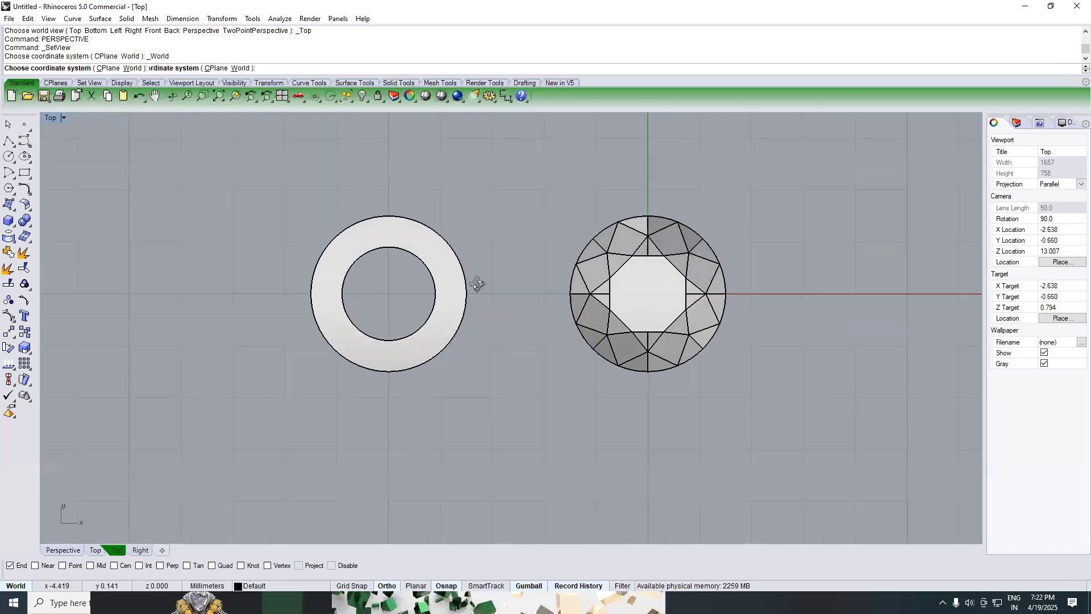
pyautogui.press('Return')
pyautogui.scroll(2, 441, 301)
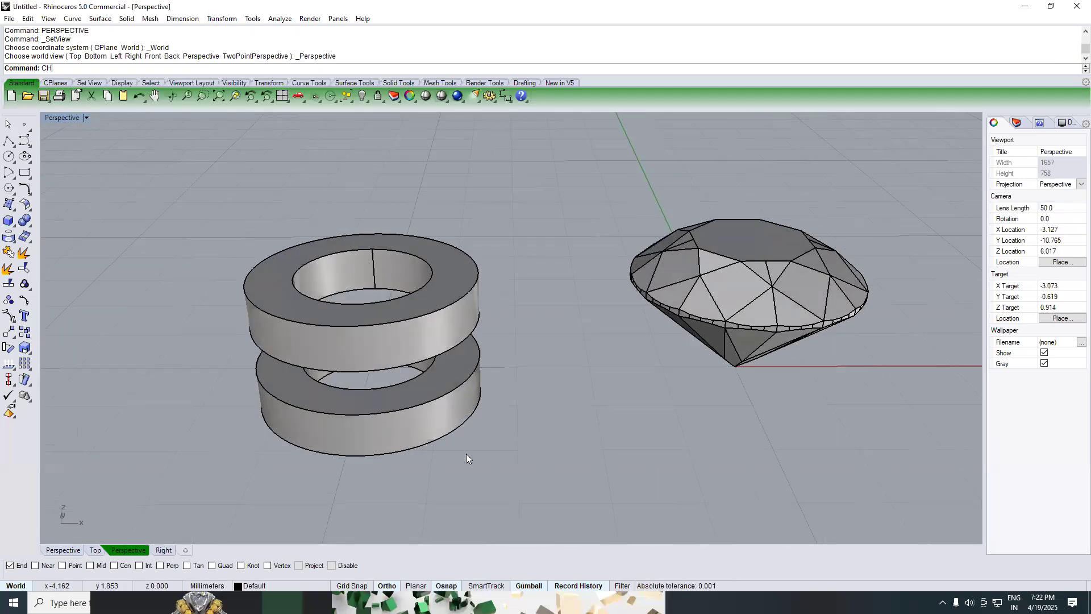
pyautogui.write('CH')
pyautogui.press('Escape')
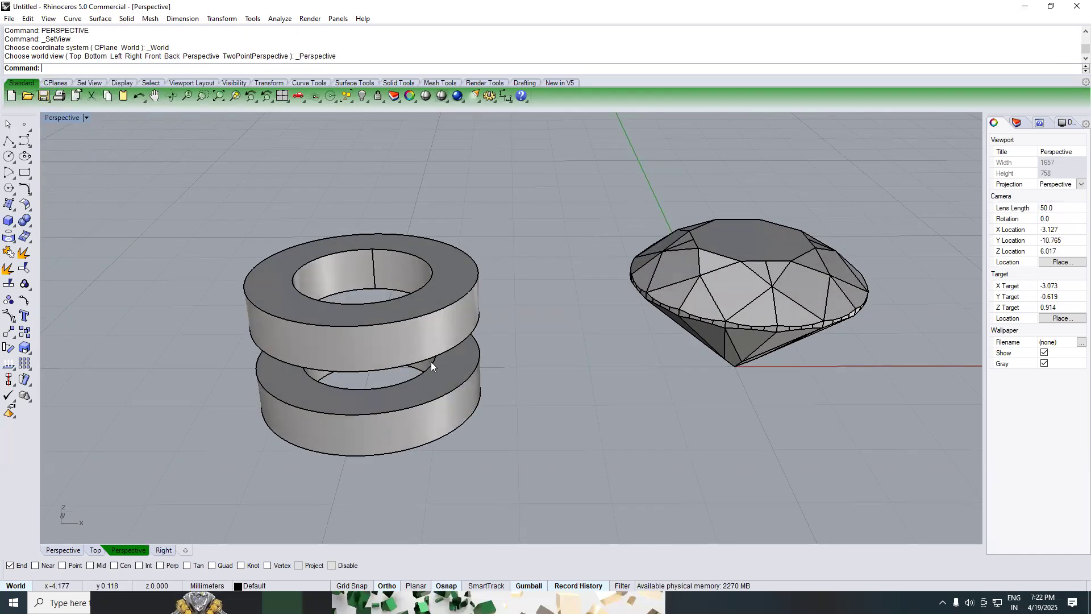
pyautogui.click(427, 374)
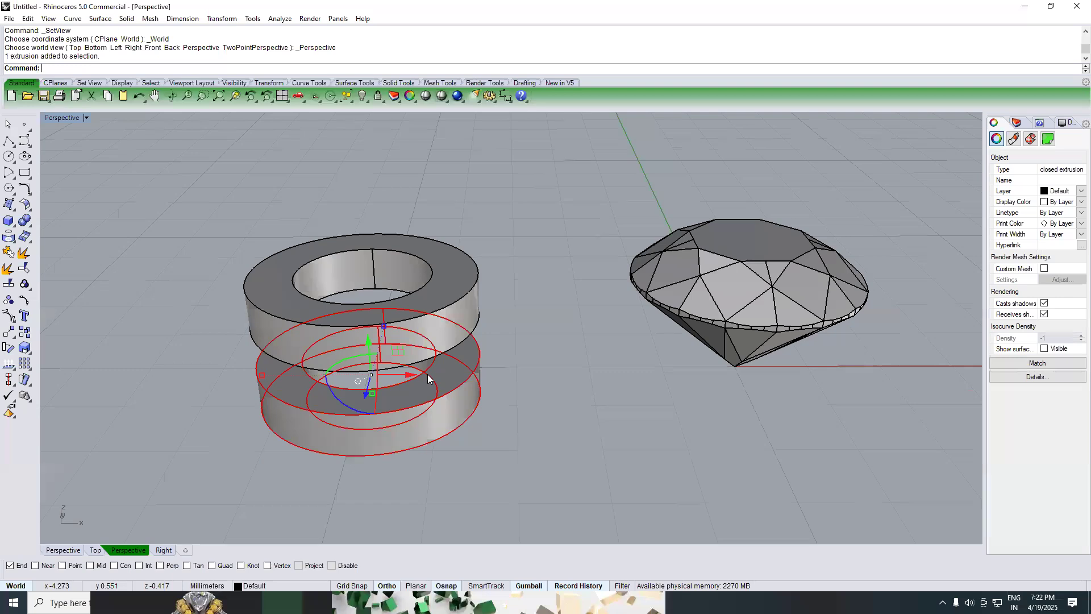
pyautogui.hotkey('ctrl', 'c')
pyautogui.click(491, 386)
# Step: Chamfer the upper ring's top inner edge with a distance of 0.45
pyautogui.write('cha')
pyautogui.press('Return')
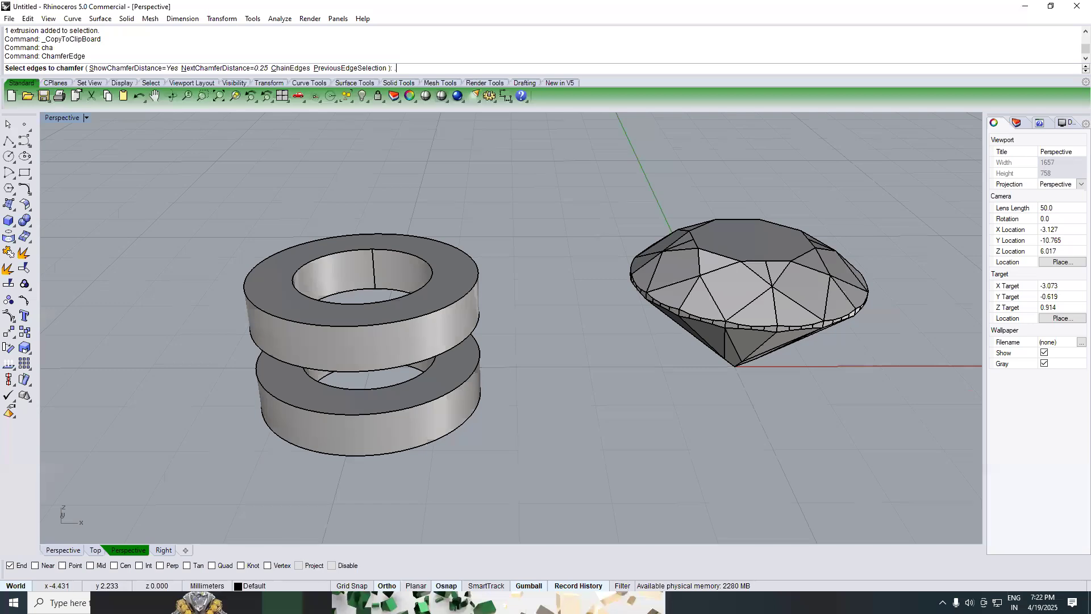
pyautogui.write('0.45')
pyautogui.press('Return')
pyautogui.click(418, 259)
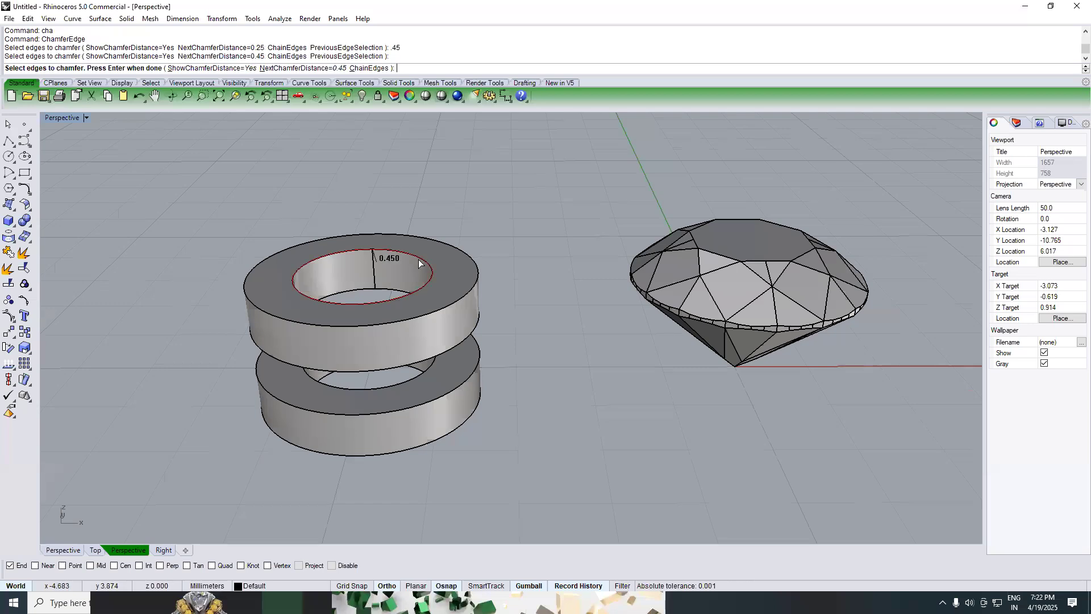
pyautogui.press('Return')
pyautogui.press('Return')
pyautogui.scroll(2, 459, 381)
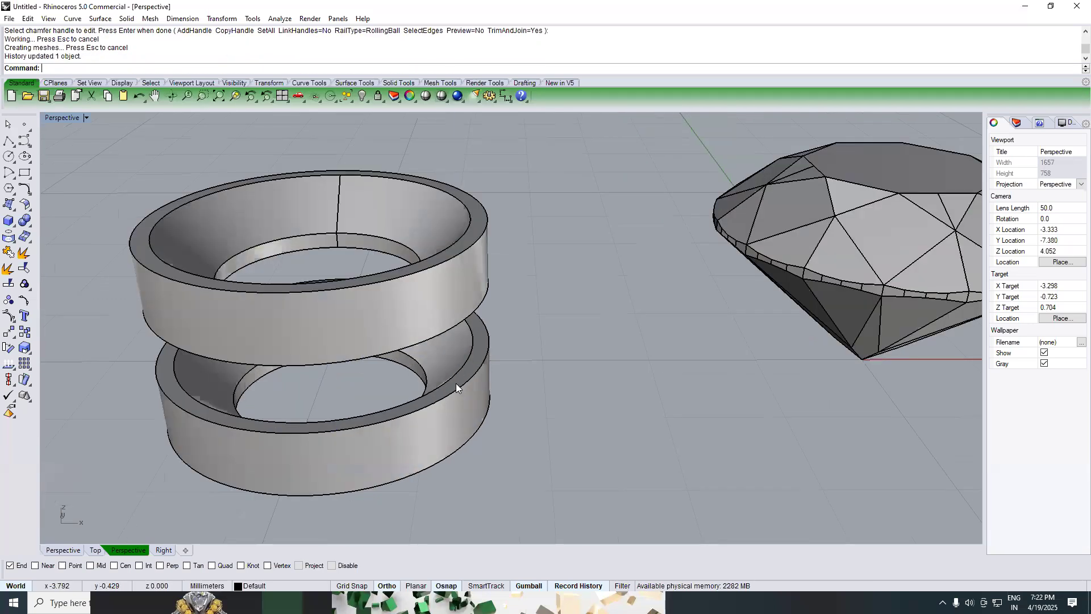
# Step: Delete the chamfered lower ring and paste the plain ring from the clipboard in its place
pyautogui.click(454, 372)
pyautogui.press('Delete')
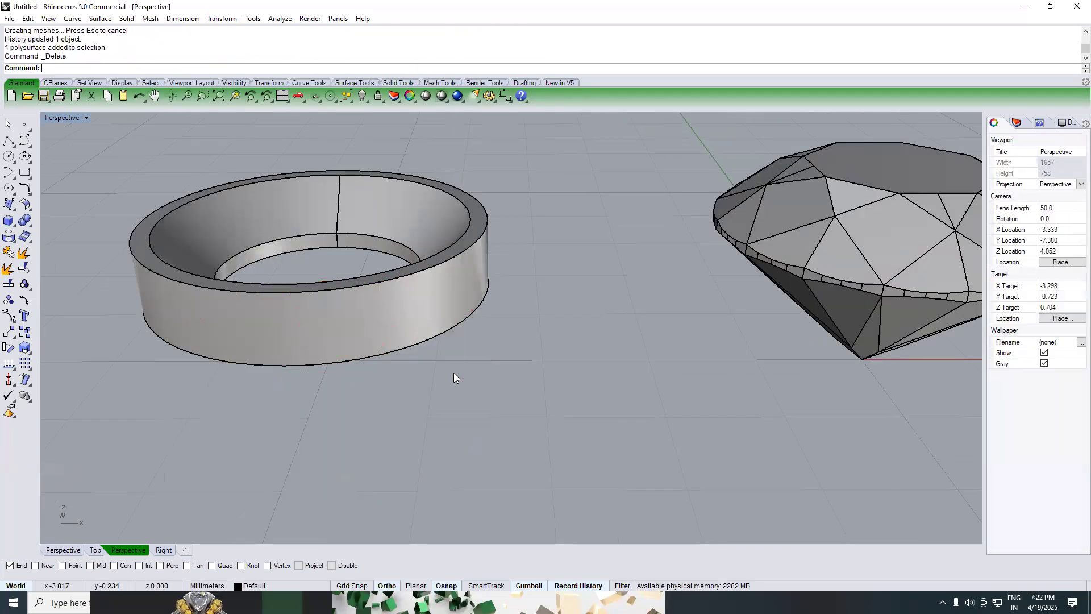
pyautogui.hotkey('ctrl', 'v')
pyautogui.click(535, 339)
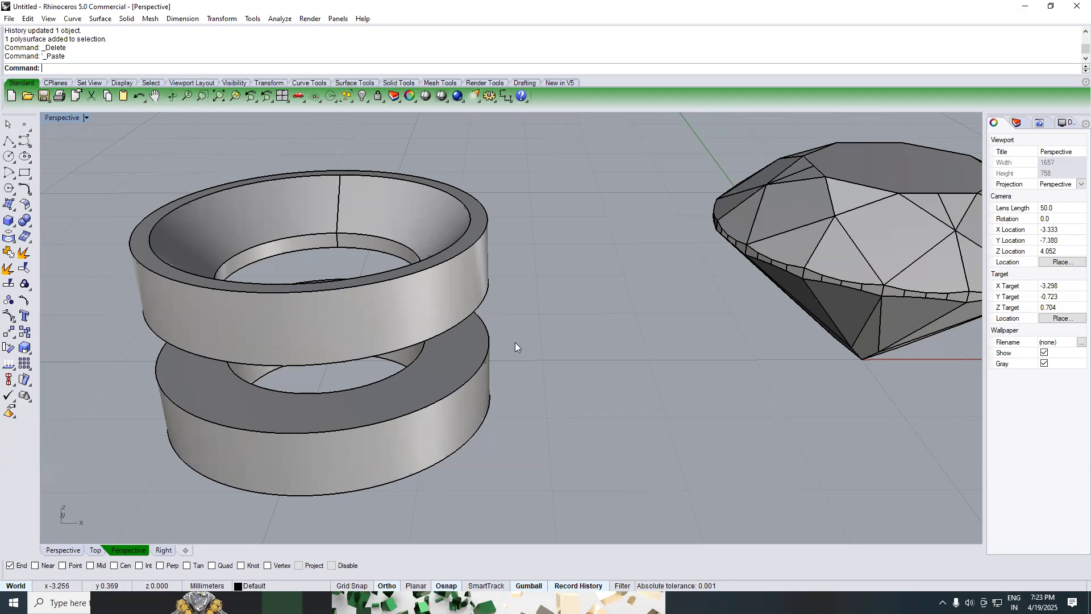
# Step: Examine the chamfered upper ring and plain lower ring beside the gem in Perspective, Front and Top views
pyautogui.write('TOP')
pyautogui.press('Return')
pyautogui.write('PERSPECTIVE')
pyautogui.press('Return')
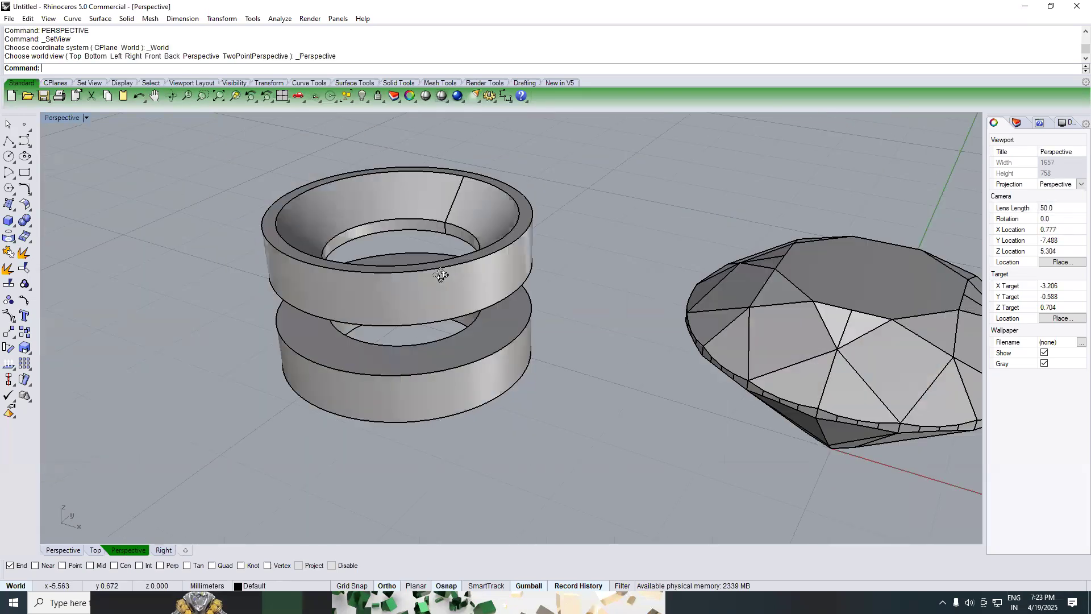
pyautogui.moveTo(469, 261); pyautogui.dragTo(479, 292, button='right')
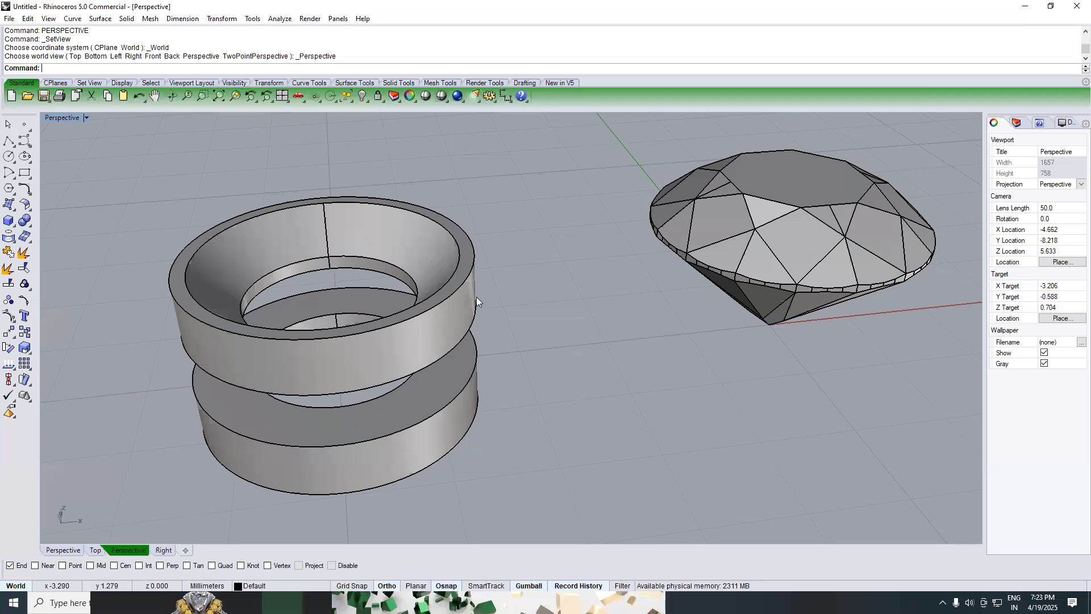
pyautogui.write('front')
pyautogui.press('Return')
pyautogui.click(461, 280)
pyautogui.moveTo(525, 247); pyautogui.dragTo(418, 418)
pyautogui.click(531, 308)
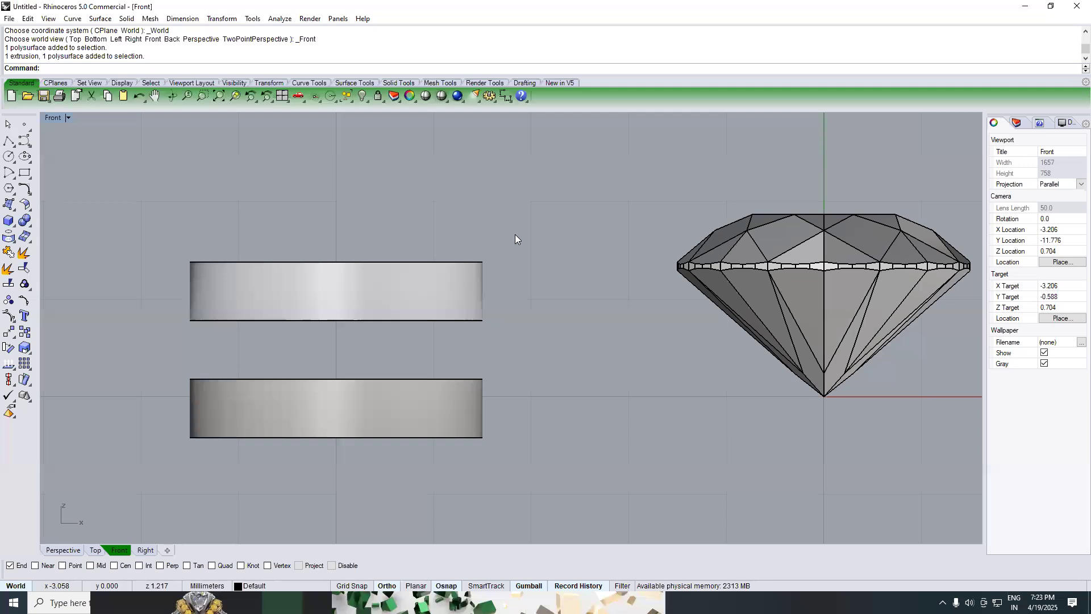
pyautogui.write('top')
pyautogui.press('Return')
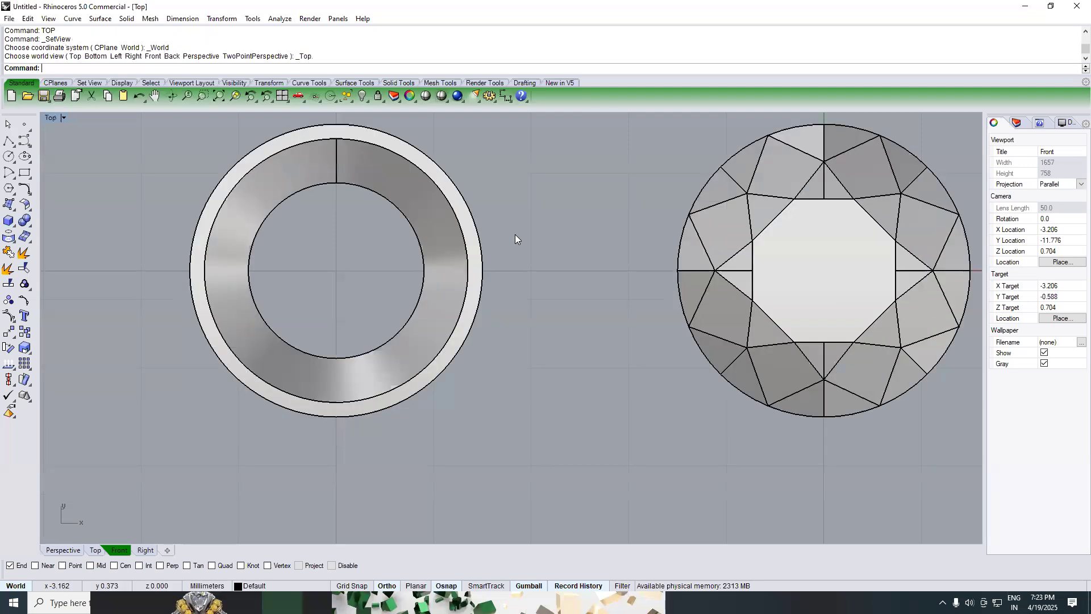
pyautogui.write('perspective')
pyautogui.press('Return')
pyautogui.moveTo(501, 281); pyautogui.dragTo(552, 355, button='right')
pyautogui.write('top')
pyautogui.press('Return')
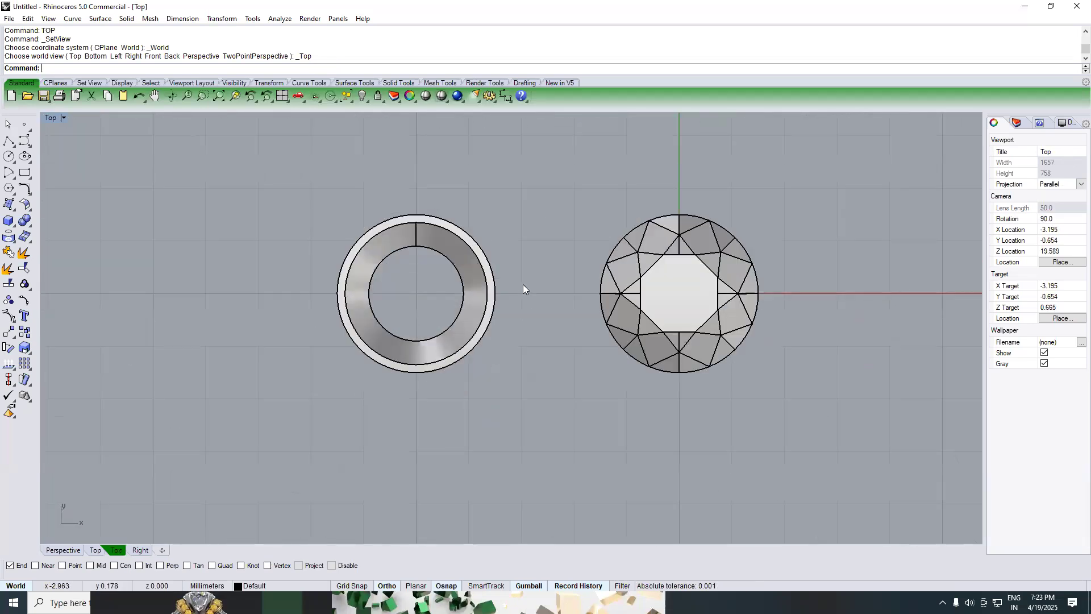
pyautogui.write('perspective')
pyautogui.press('Return')
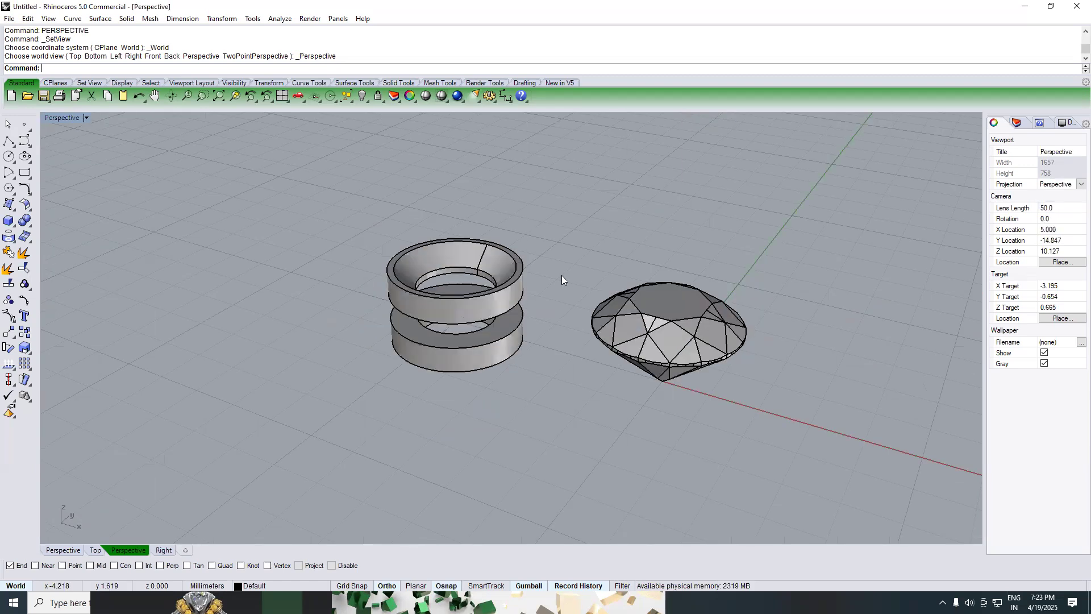
# Step: Undo the lower ring's paste and deletion, and redo both operations
pyautogui.hotkey('ctrl', 'z')
pyautogui.hotkey('ctrl', 'z')
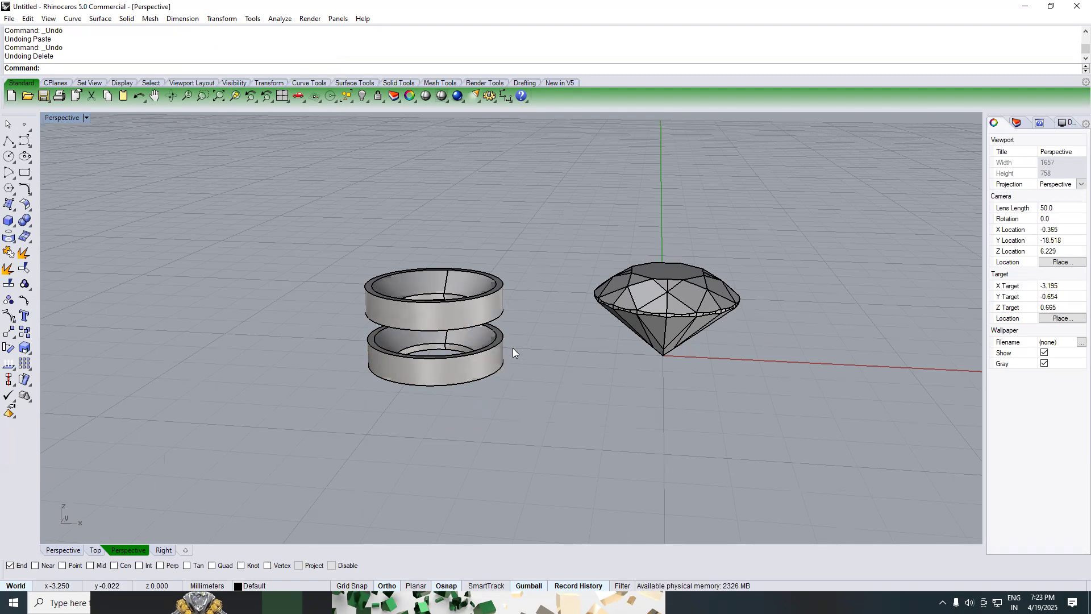
pyautogui.hotkey('ctrl', 'y')
pyautogui.hotkey('ctrl', 'y')
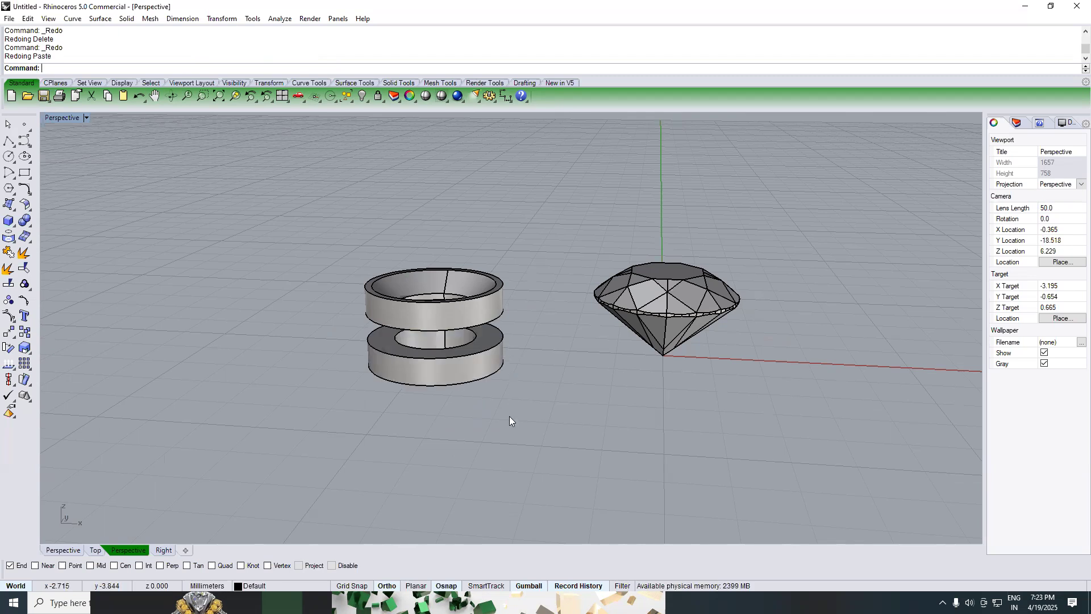
# Step: Move both rings 5 mm along positive X in the Top view so they share the gem's centre
pyautogui.moveTo(537, 426); pyautogui.dragTo(526, 369, button='right')
pyautogui.write('top')
pyautogui.press('Return')
pyautogui.moveTo(419, 298); pyautogui.dragTo(400, 321)
pyautogui.scroll(-2, 400, 322)
pyautogui.write('m')
pyautogui.press('Return')
pyautogui.click(409, 395)
pyautogui.click(527, 400)
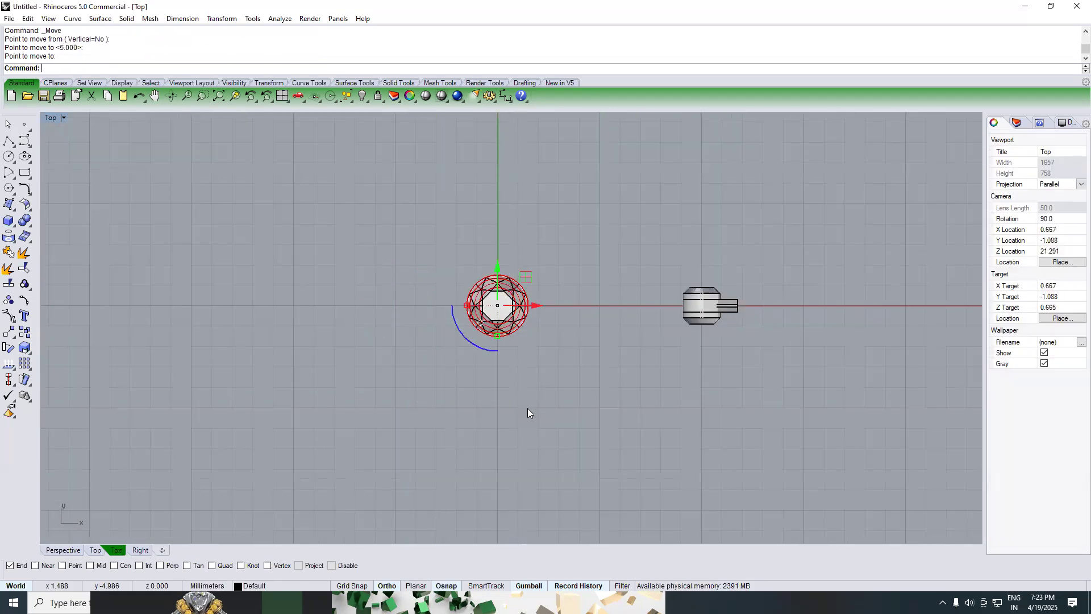
pyautogui.press('Escape')
# Step: Move the gem up by 0.25 mm above the upper ring in the Front view
pyautogui.scroll(3, 506, 316)
pyautogui.click(480, 329)
pyautogui.write('front')
pyautogui.press('Return')
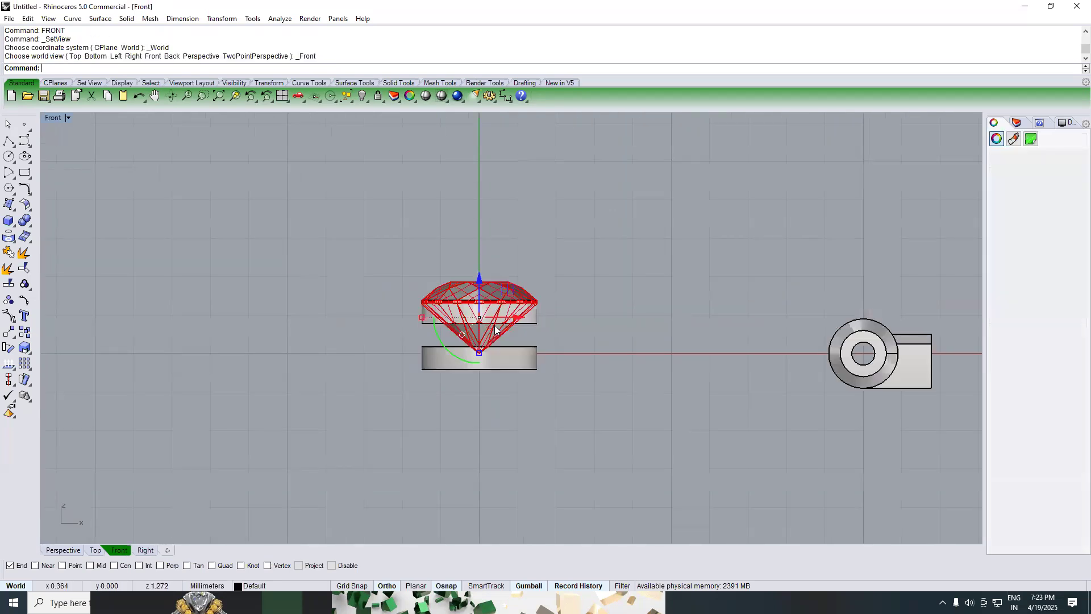
pyautogui.moveTo(495, 303); pyautogui.dragTo(494, 330, button='right')
pyautogui.write('m')
pyautogui.press('Return')
pyautogui.scroll(4, 522, 292)
pyautogui.click(523, 293)
pyautogui.write('.25')
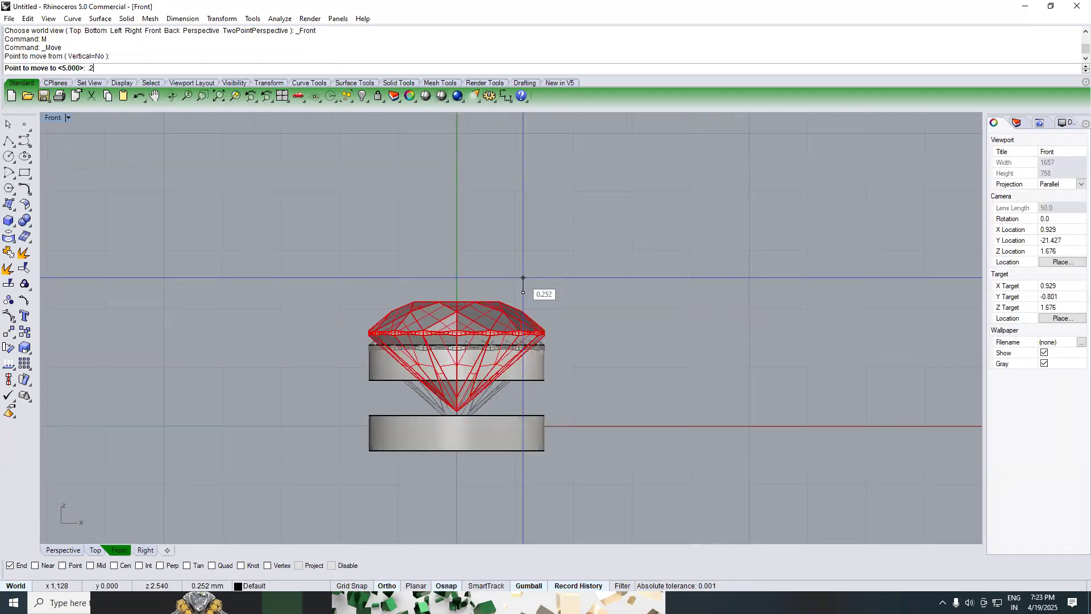
pyautogui.press('Return')
pyautogui.click(544, 265)
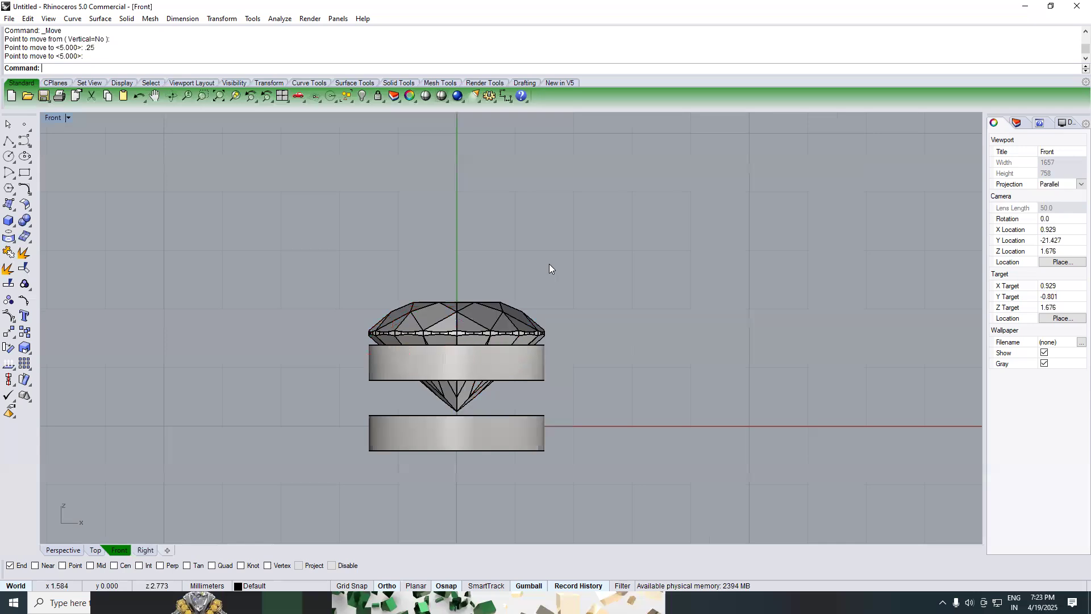
# Step: Draw a 0.6 mm diameter circle on the X axis, overlapping the gem's girdle on its positive X side, in the Top view
pyautogui.write('top')
pyautogui.press('Return')
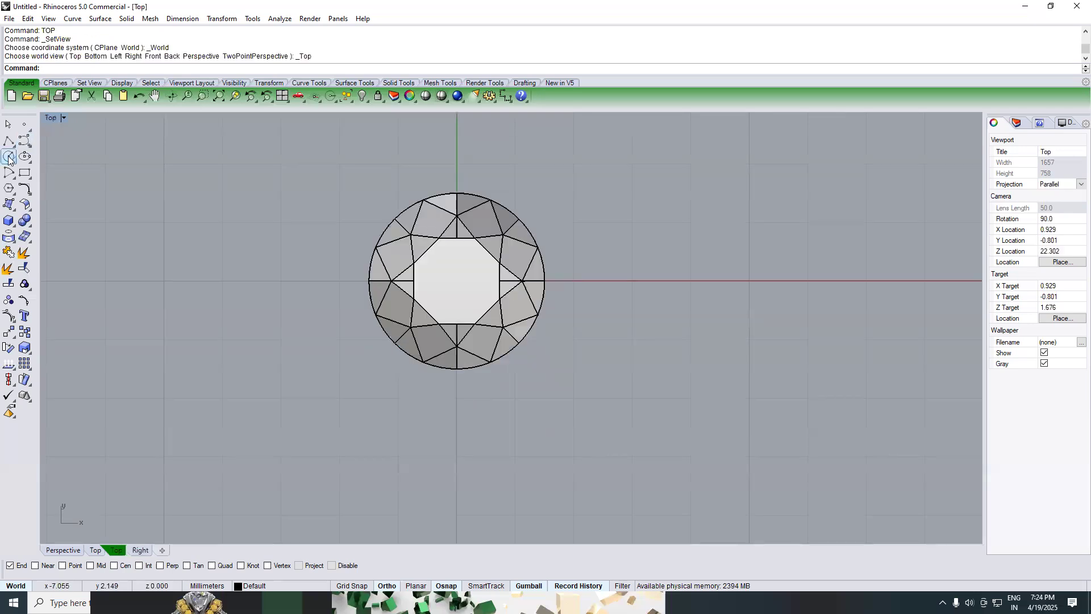
pyautogui.scroll(4, 567, 272)
pyautogui.click(546, 288)
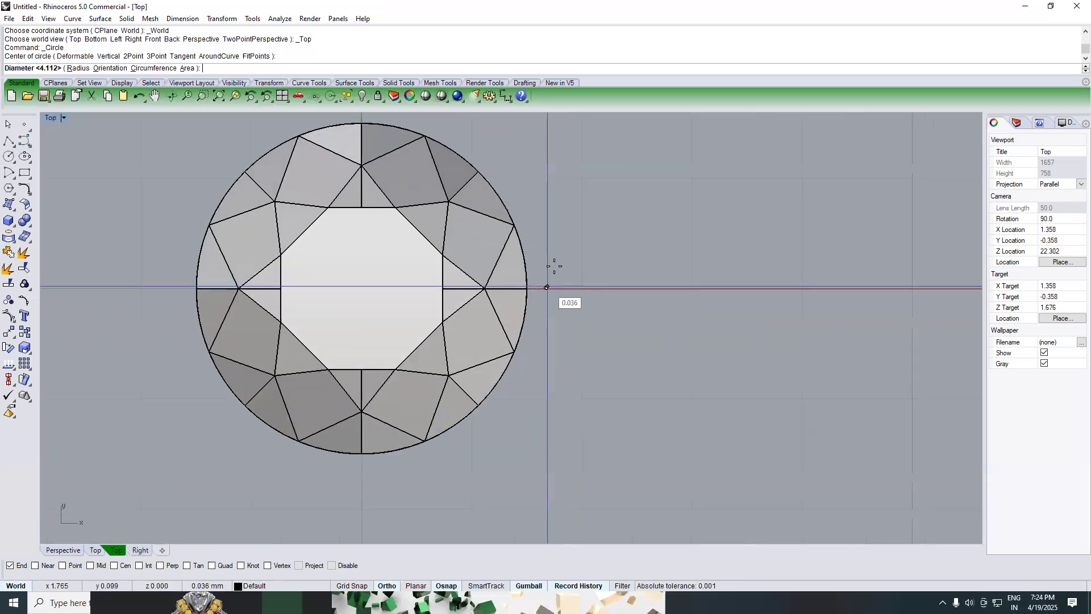
pyautogui.click(548, 321)
pyautogui.click(548, 320)
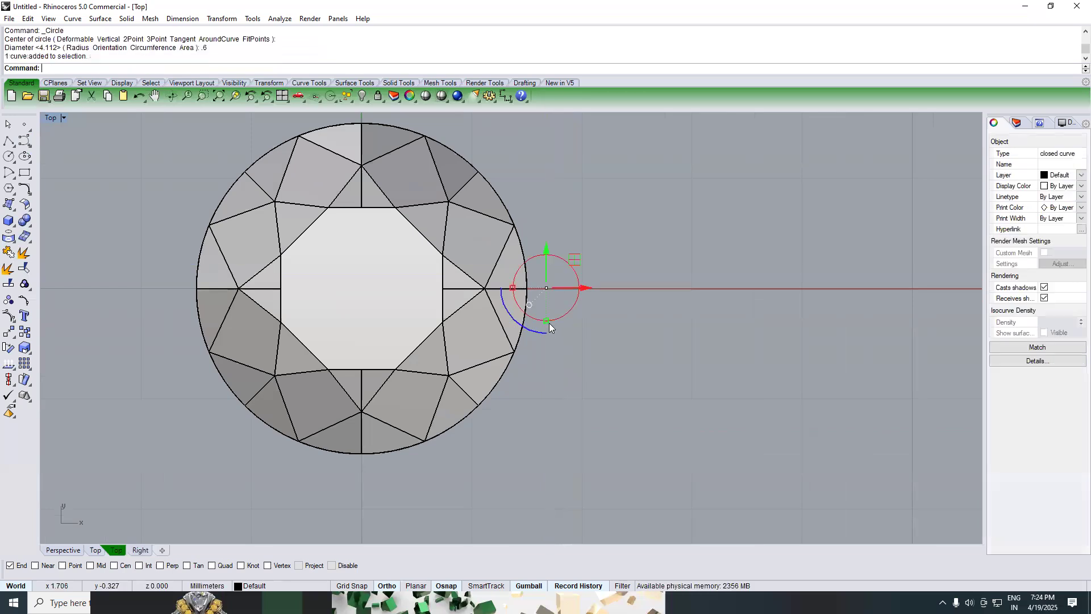
# Step: Extrude the small circle upward into a solid prong rising above the gem, and stretch the prong slightly in height
pyautogui.write('front')
pyautogui.press('Return')
pyautogui.write('e')
pyautogui.press('Return')
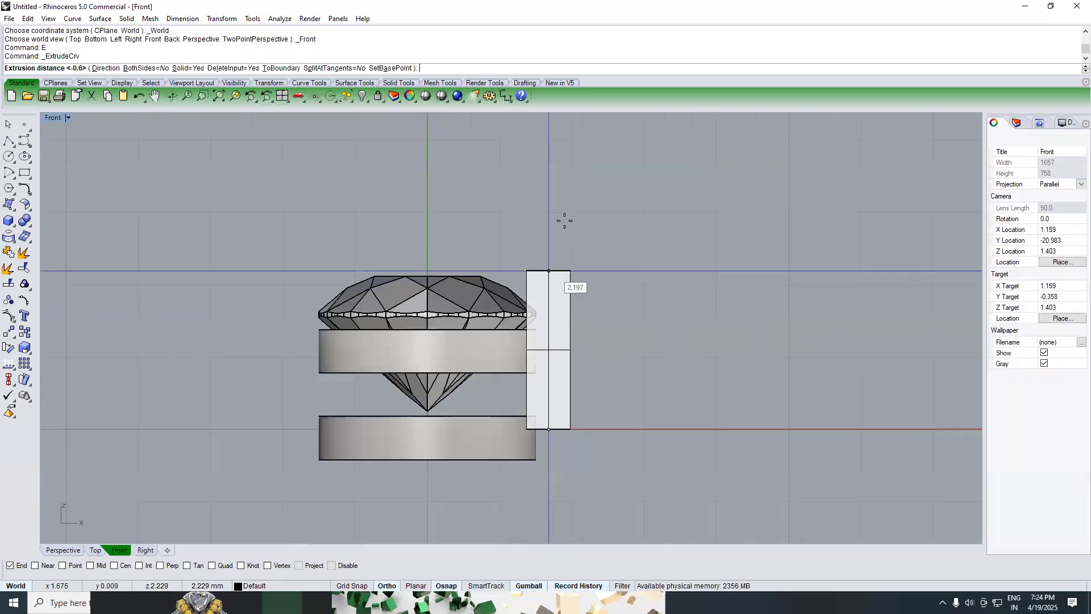
pyautogui.click(577, 235)
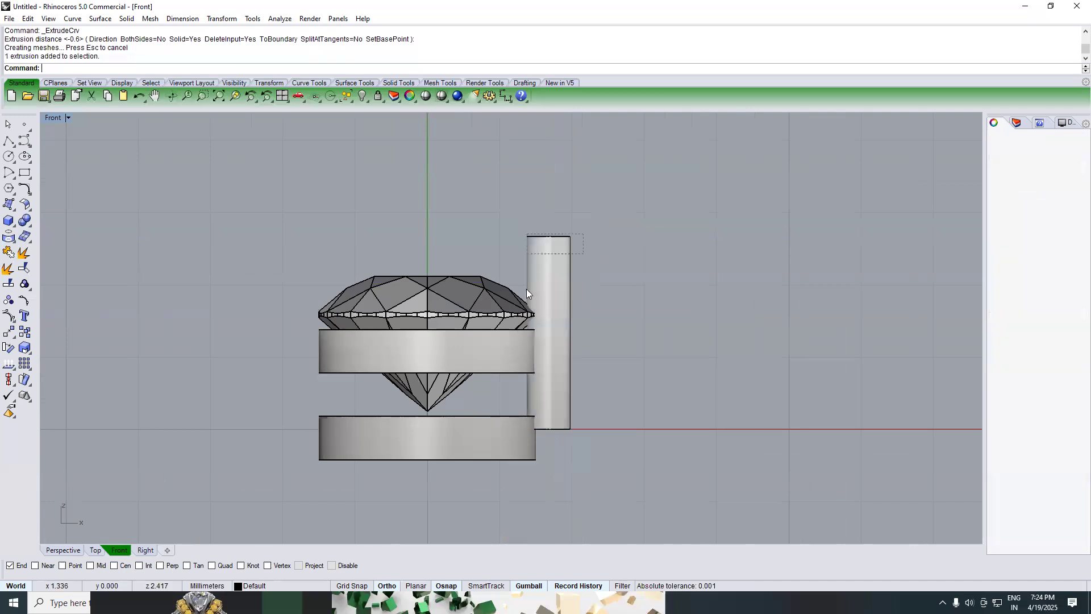
pyautogui.scroll(1, 540, 335)
pyautogui.moveTo(549, 452); pyautogui.dragTo(548, 462)
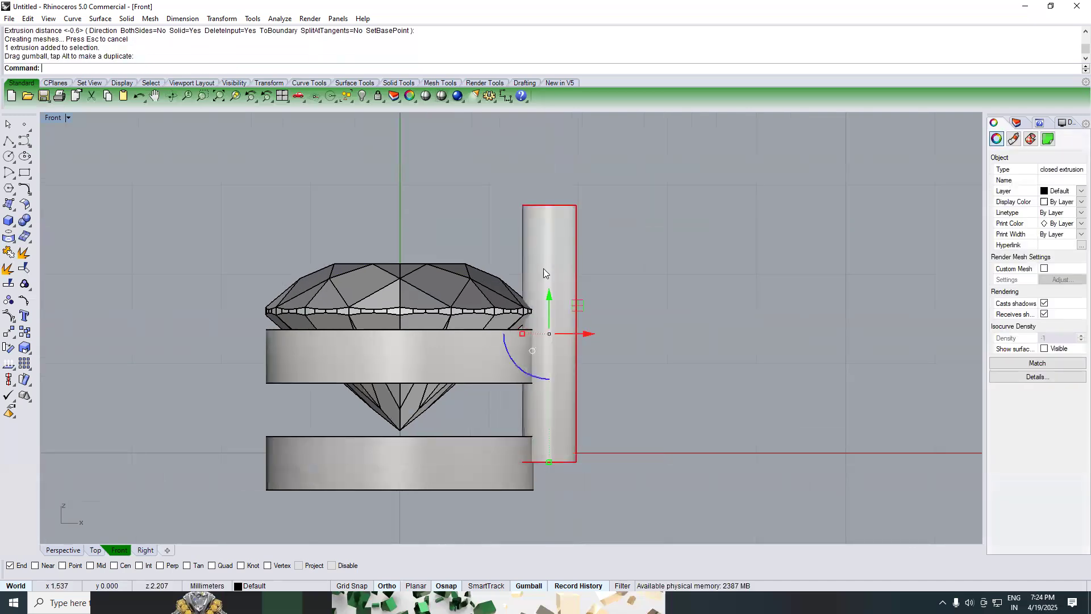
# Step: Polar-array the prong about the origin into 4 evenly spaced prongs around the gem in the Top view
pyautogui.moveTo(549, 324); pyautogui.dragTo(549, 328)
pyautogui.scroll(-6, 533, 310)
pyautogui.write('TOP')
pyautogui.press('Return')
pyautogui.scroll(6, 568, 307)
pyautogui.write('AP')
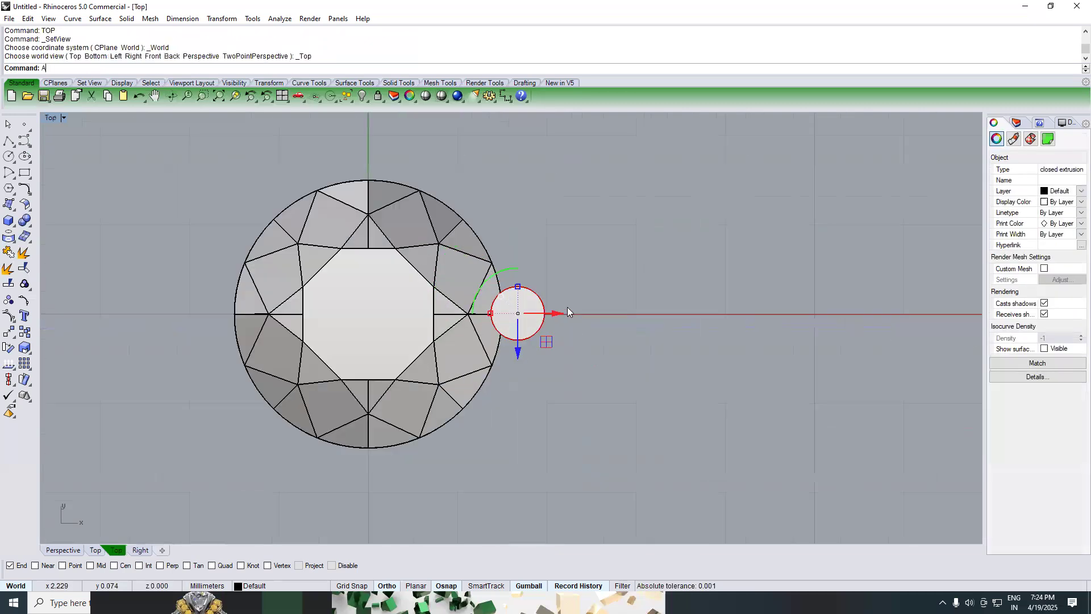
pyautogui.press('Return')
pyautogui.write('0')
pyautogui.press('Return')
pyautogui.write('4')
pyautogui.press('Return')
pyautogui.press('Return')
pyautogui.press('Return')
pyautogui.click(572, 271)
# Step: Group the gem, both rings and the four prongs into one setting in the Front view
pyautogui.write('FRONT')
pyautogui.press('Return')
pyautogui.scroll(-2, 566, 275)
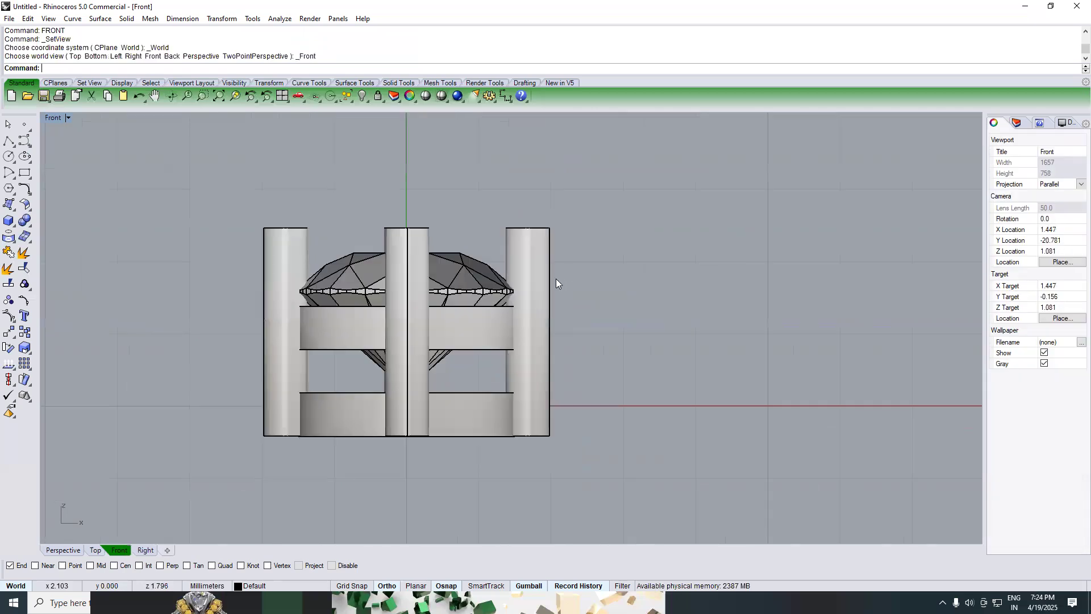
pyautogui.write('TOP')
pyautogui.press('Return')
pyautogui.scroll(-4, 555, 280)
pyautogui.write('FRONT')
pyautogui.press('Return')
pyautogui.scroll(-6, 580, 243)
pyautogui.moveTo(580, 244); pyautogui.dragTo(443, 349)
pyautogui.write('g')
pyautogui.press('Return')
pyautogui.press('Escape')
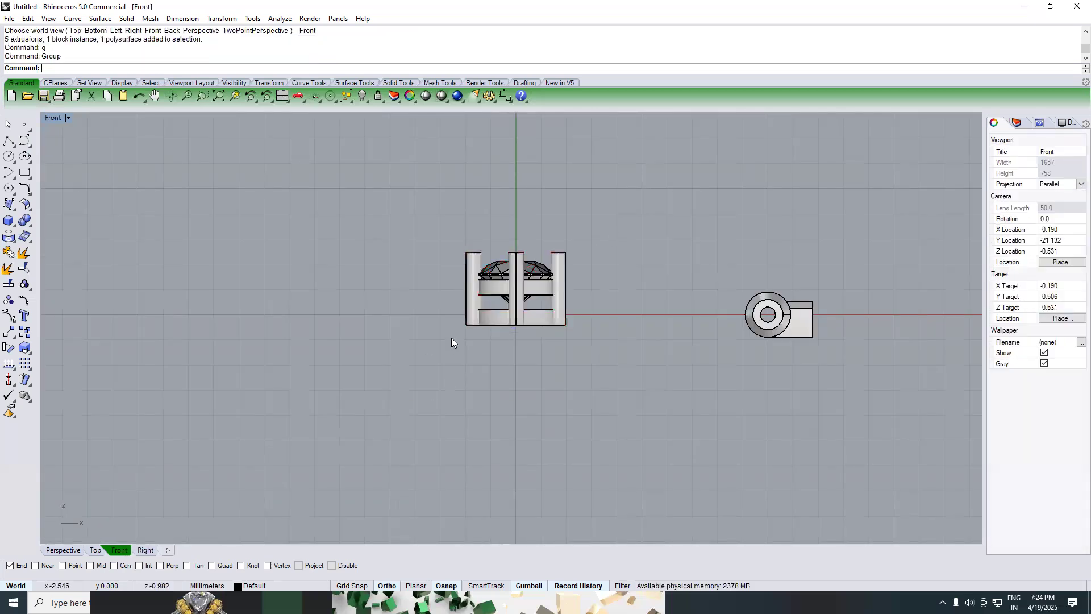
# Step: Try to copy the grouped gem setting along positive X in the Top view
pyautogui.write('TOP')
pyautogui.press('Return')
pyautogui.scroll(4, 494, 265)
pyautogui.moveTo(583, 261); pyautogui.dragTo(448, 442)
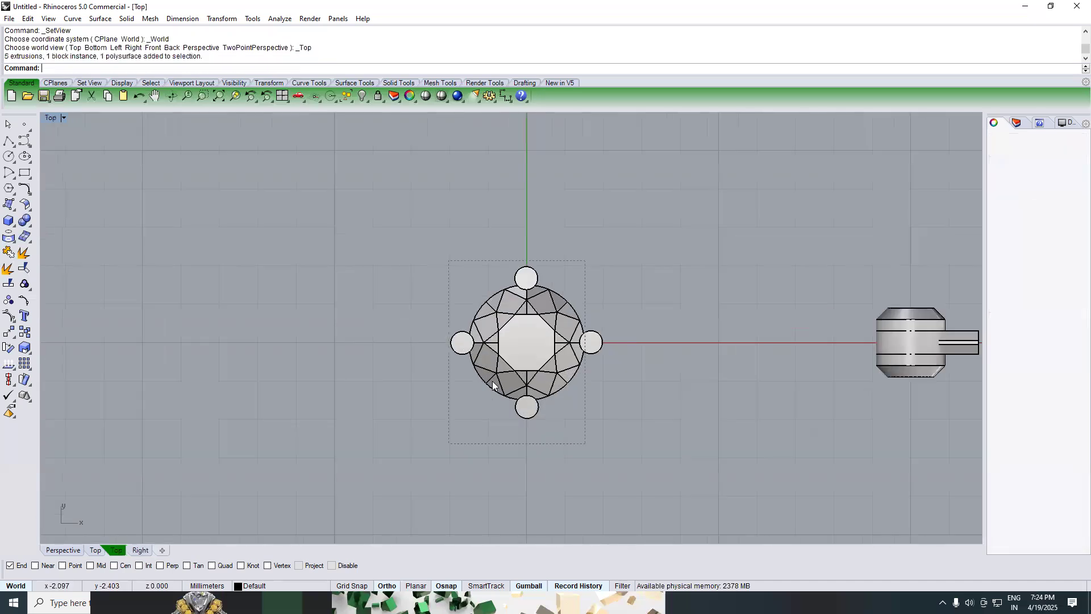
pyautogui.write('c')
pyautogui.press('Return')
pyautogui.moveTo(566, 449); pyautogui.dragTo(504, 421, button='right')
pyautogui.click(507, 426)
pyautogui.click(650, 427)
pyautogui.press('Return')
# Step: Rotate the gem setting 45 degrees about the origin
pyautogui.write('r')
pyautogui.press('Return')
pyautogui.write('0')
pyautogui.press('Return')
pyautogui.write('45')
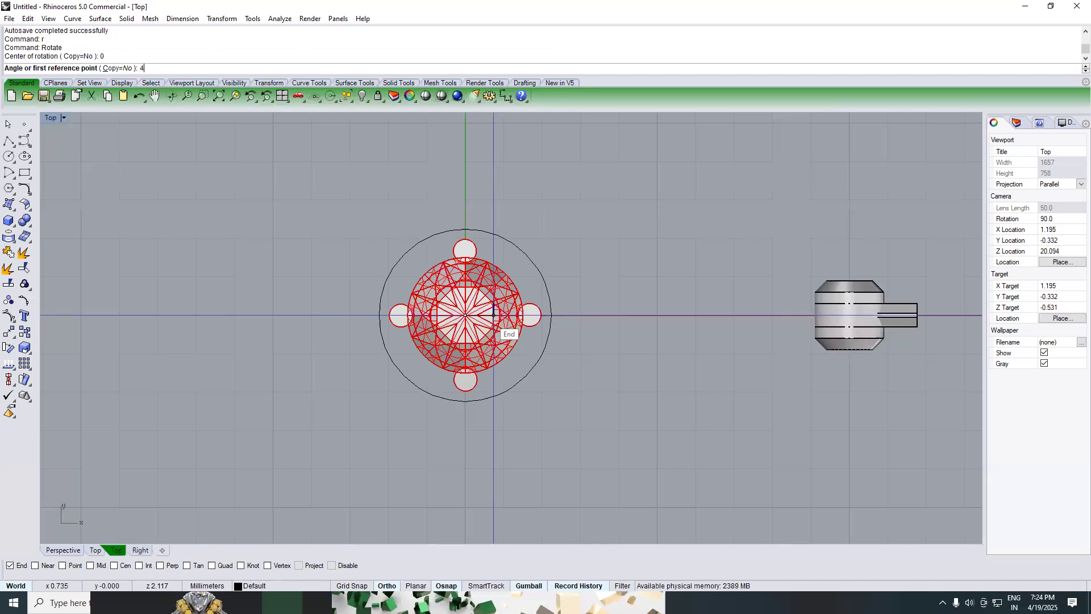
pyautogui.press('Return')
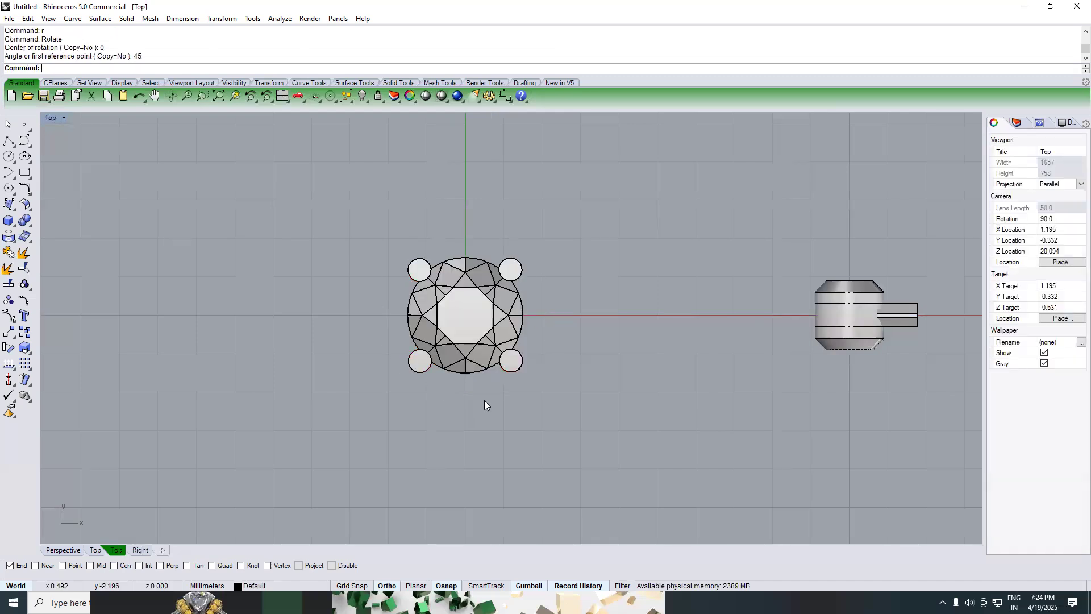
# Step: Copy the gem setting along positive X, leaving a small gap between the original and the copy
pyautogui.moveTo(365, 224); pyautogui.dragTo(553, 414)
pyautogui.write('c')
pyautogui.press('Return')
pyautogui.click(459, 415)
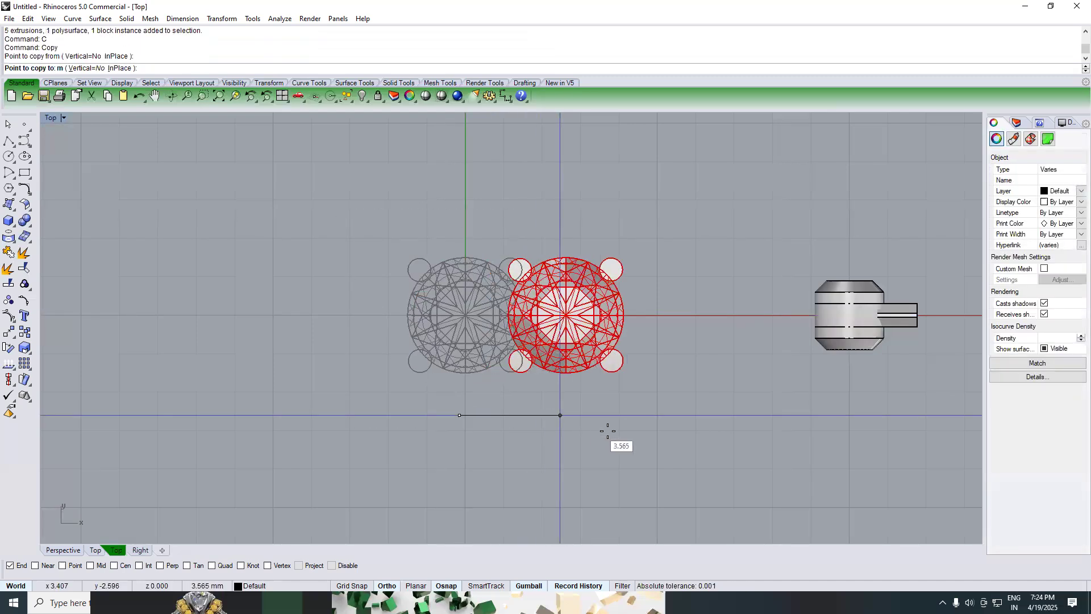
pyautogui.click(604, 433)
pyautogui.press('Return')
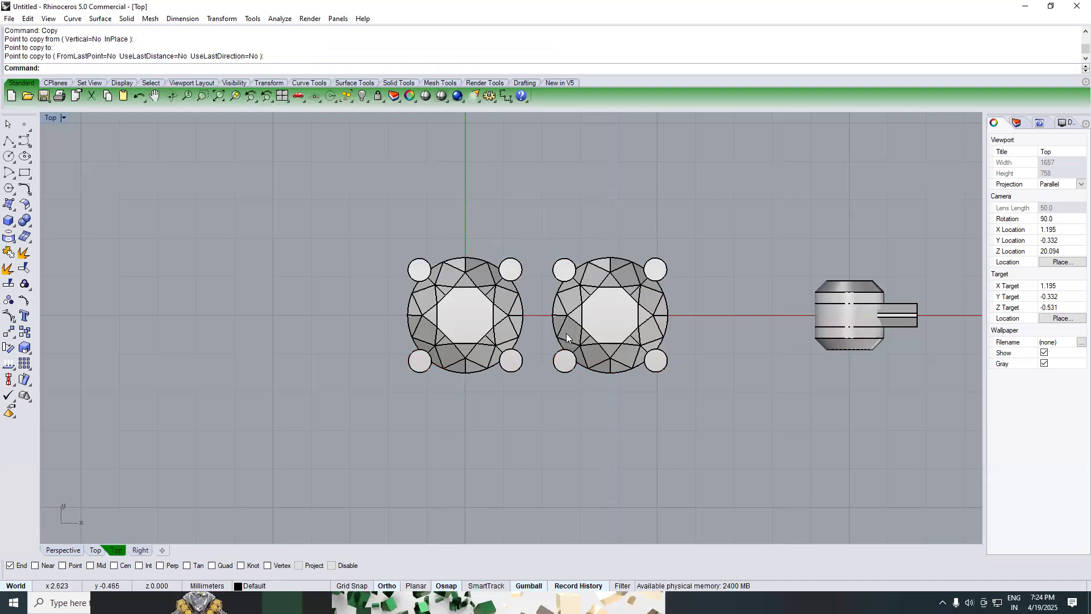
# Step: Examine the two gem settings and the hinge from below, from above and in perspective
pyautogui.click(505, 306)
pyautogui.scroll(-2, 445, 315)
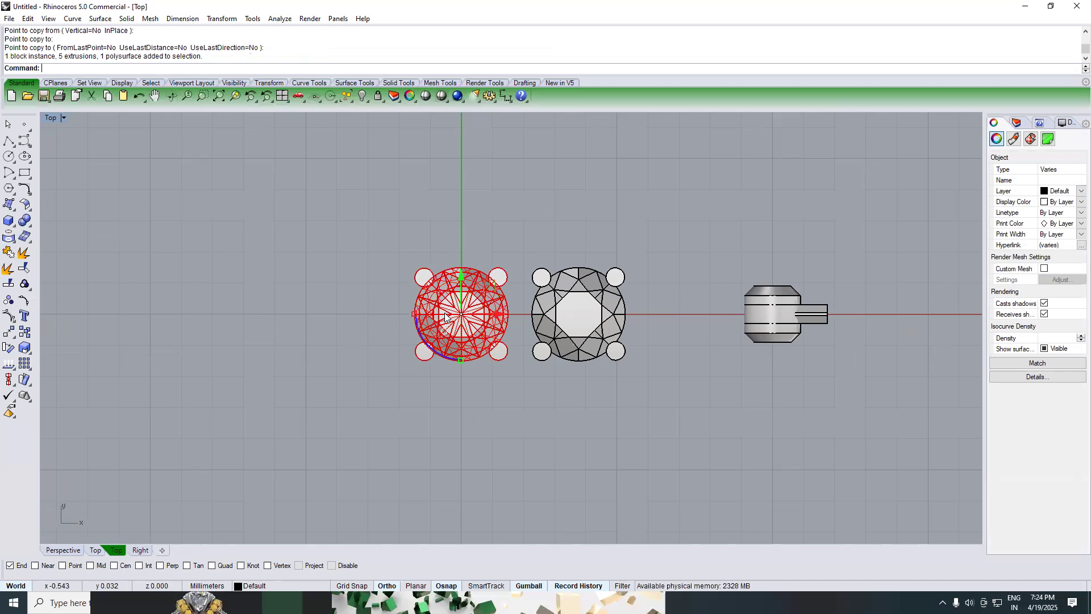
pyautogui.write('BOTTOM')
pyautogui.press('Return')
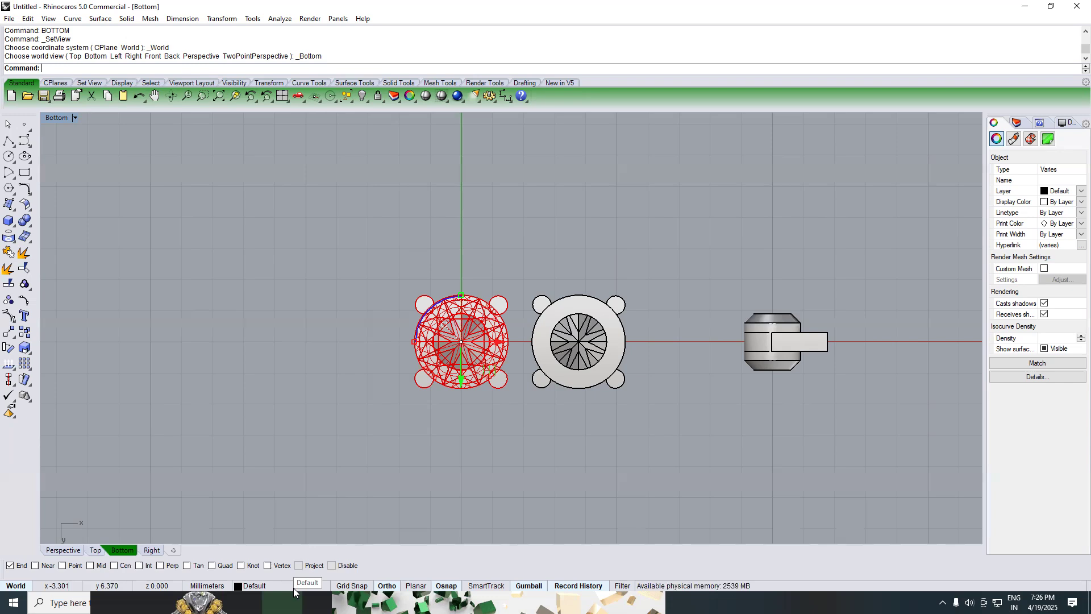
pyautogui.write('top')
pyautogui.press('Return')
pyautogui.click(619, 407)
pyautogui.moveTo(625, 379); pyautogui.dragTo(523, 348, button='right')
pyautogui.write('perspective')
pyautogui.press('Return')
# Step: Move the hinge between the two gem settings in the Front view, with its base level with their undersides
pyautogui.write('front')
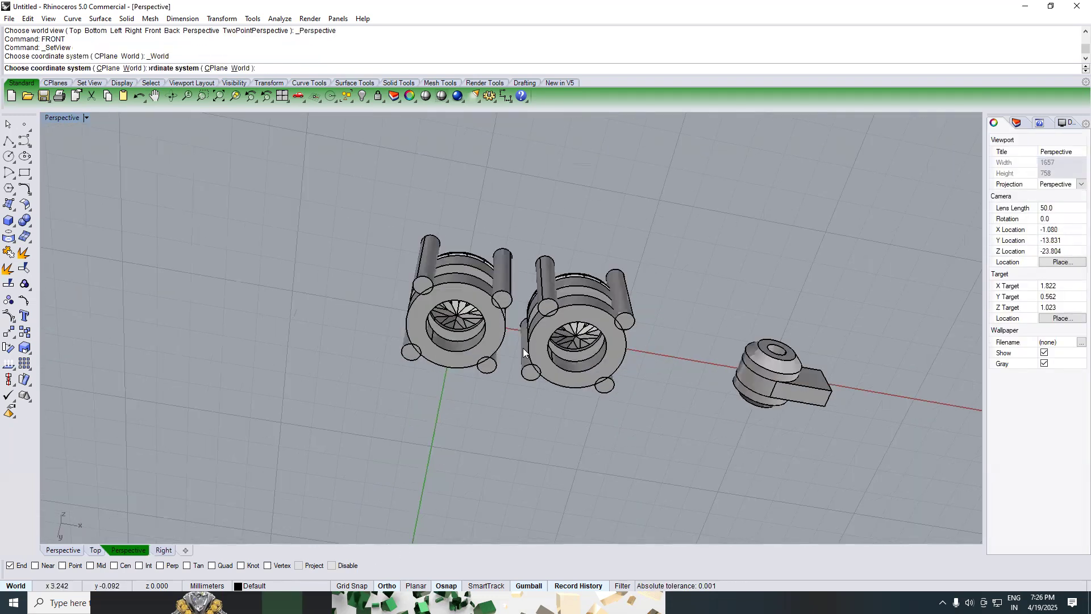
pyautogui.press('Return')
pyautogui.moveTo(519, 355); pyautogui.dragTo(400, 335, button='right')
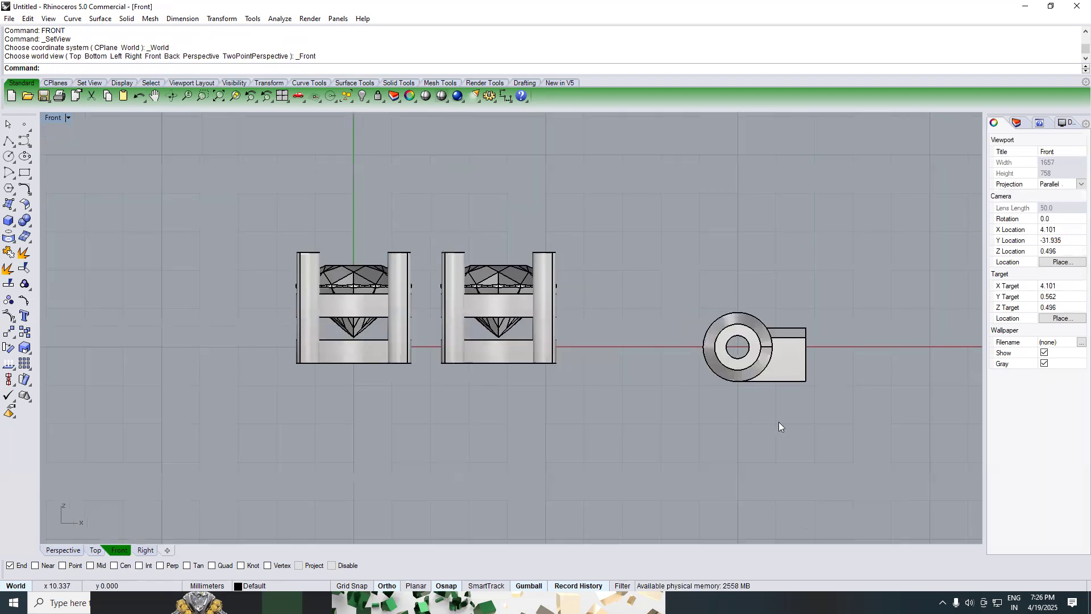
pyautogui.moveTo(732, 329); pyautogui.dragTo(428, 327)
pyautogui.scroll(4, 410, 325)
pyautogui.scroll(-4, 475, 349)
# Step: Select all parts and move them up about 0.43 mm so their undersides rest on the X axis
pyautogui.hotkey('ctrl', 'a')
pyautogui.scroll(4, 423, 283)
pyautogui.scroll(3, 423, 283)
pyautogui.moveTo(431, 276); pyautogui.dragTo(430, 243)
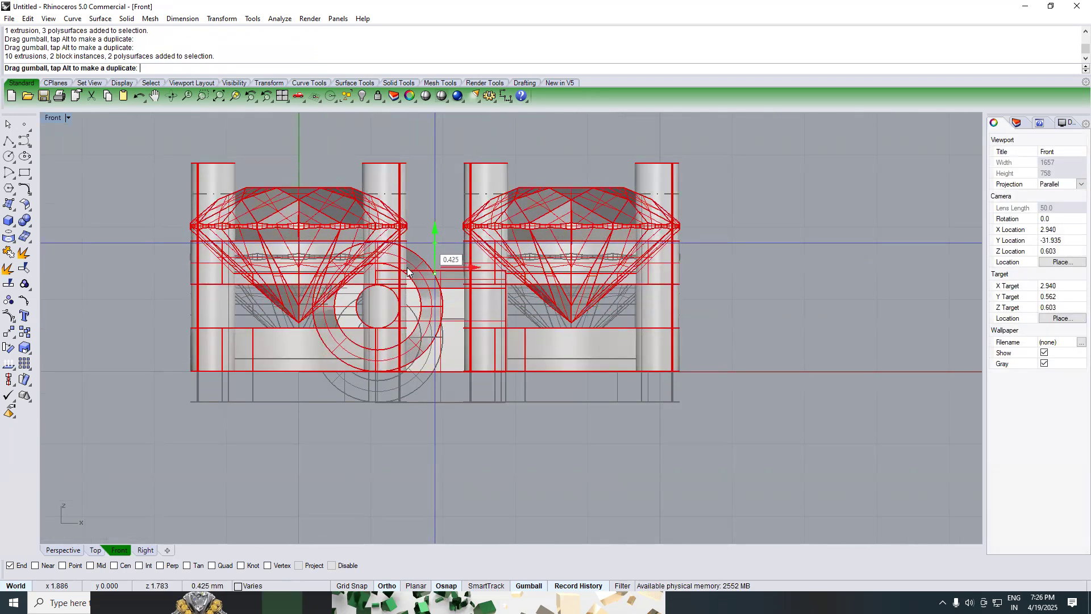
pyautogui.click(401, 459)
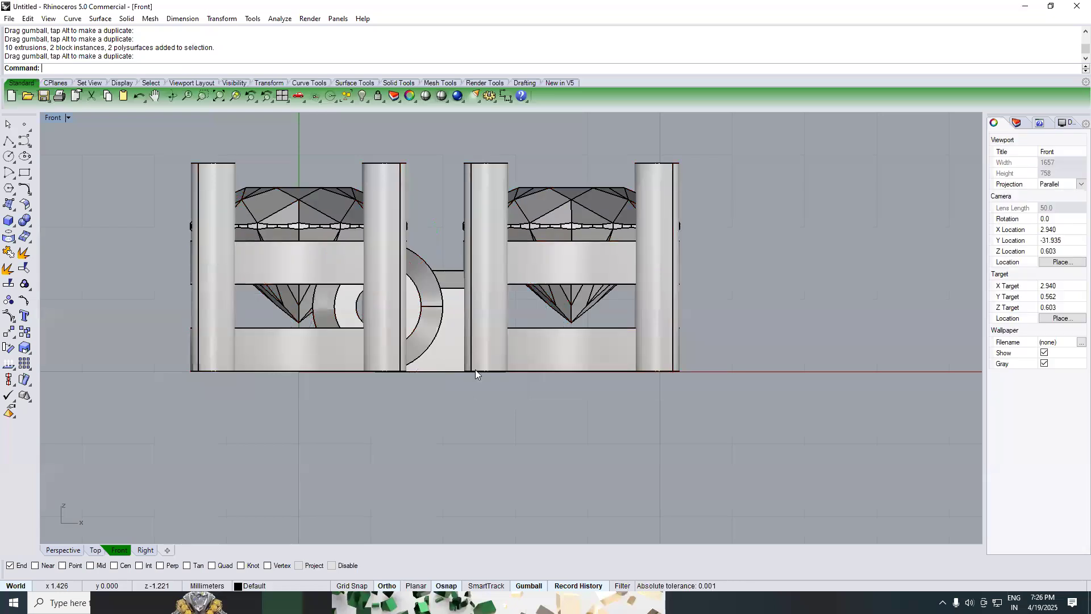
pyautogui.write('TOP')
pyautogui.press('Return')
pyautogui.moveTo(447, 302); pyautogui.dragTo(402, 468)
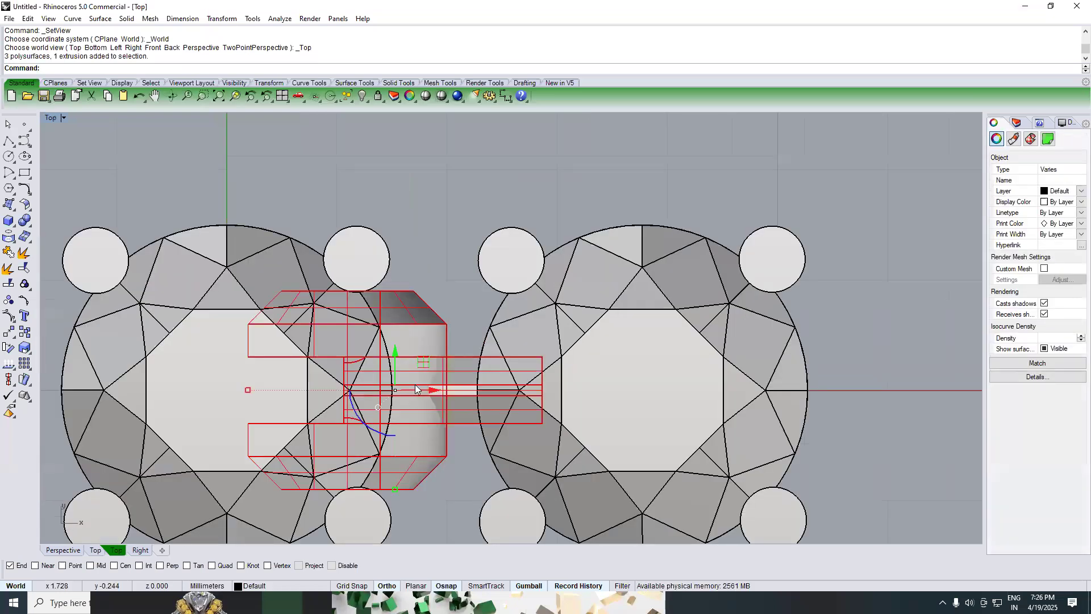
pyautogui.press('Escape')
pyautogui.write('A')
pyautogui.press('Return')
pyautogui.click(427, 327)
pyautogui.press('Escape')
pyautogui.scroll(3, 423, 299)
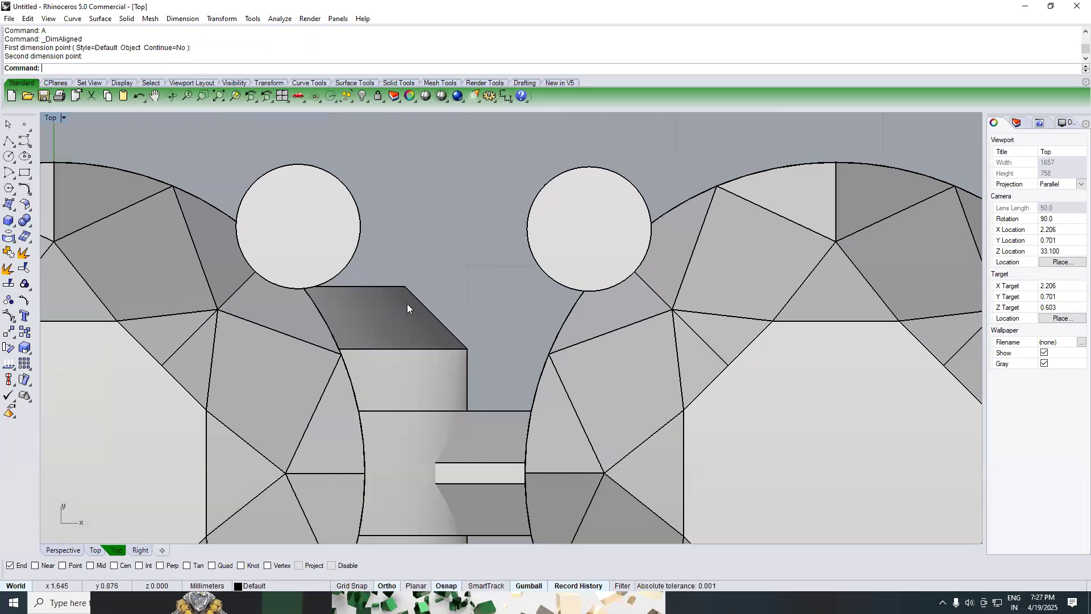
pyautogui.scroll(-4, 465, 359)
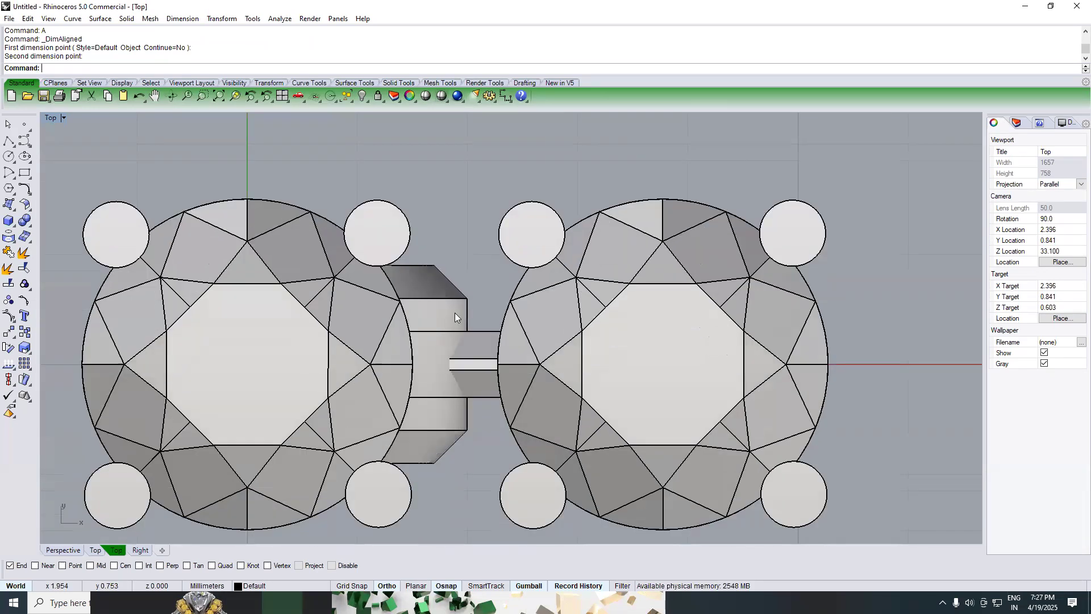
# Step: Move the hinge about 0.23 mm along negative X, further under the first gem setting
pyautogui.moveTo(421, 454); pyautogui.dragTo(418, 457)
pyautogui.moveTo(453, 364); pyautogui.dragTo(420, 364)
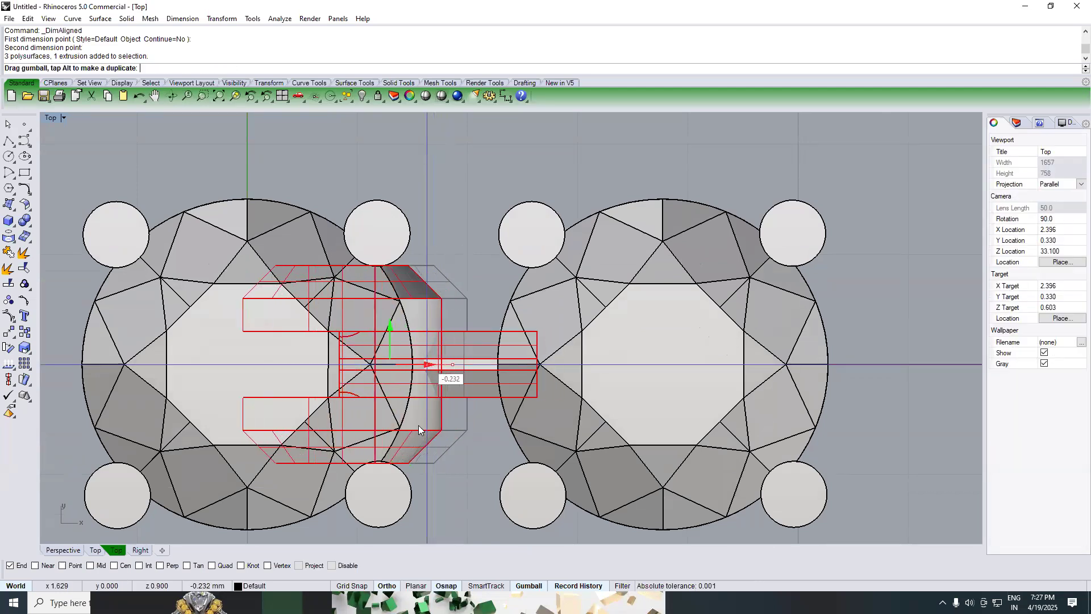
pyautogui.click(435, 455)
# Step: Duplicate the outer circular edge of the first setting's ring as a curve in the Perspective view
pyautogui.write('PERSPECTIVE')
pyautogui.press('Return')
pyautogui.scroll(6, 439, 302)
pyautogui.write('de')
pyautogui.press('Return')
pyautogui.click(449, 302)
pyautogui.press('Return')
# Step: Offset the duplicated circle outward by 0.25 mm in the Top view
pyautogui.write('top')
pyautogui.press('Return')
pyautogui.moveTo(479, 302); pyautogui.dragTo(484, 361, button='right')
pyautogui.write('Of')
pyautogui.press('Return')
pyautogui.write('.3.25')
pyautogui.press('Return')
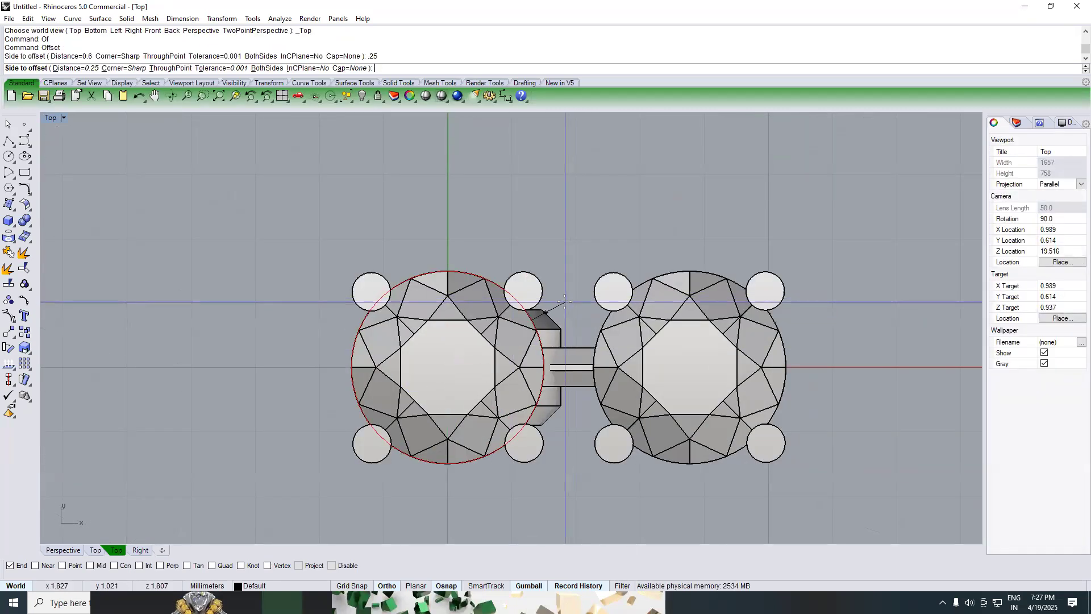
pyautogui.click(565, 302)
# Step: Select all the hinge parts and shift them slightly along negative X to fit them to the offset guide circle
pyautogui.scroll(7, 558, 343)
pyautogui.click(538, 335)
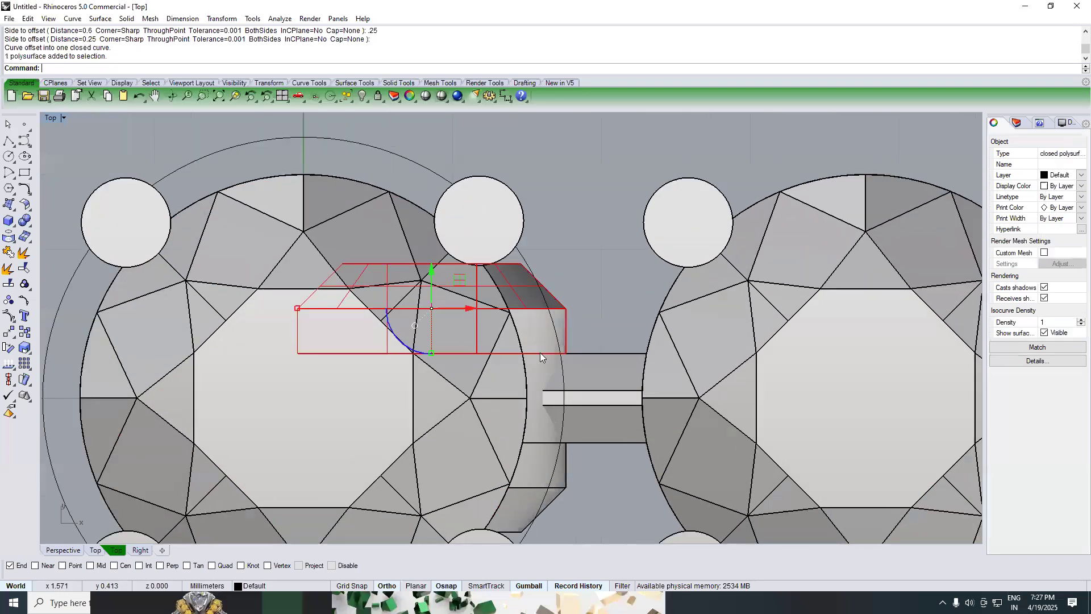
pyautogui.keyDown('shift'); pyautogui.click(574, 395); pyautogui.keyUp('shift')
pyautogui.keyDown('shift'); pyautogui.click(544, 457); pyautogui.keyUp('shift')
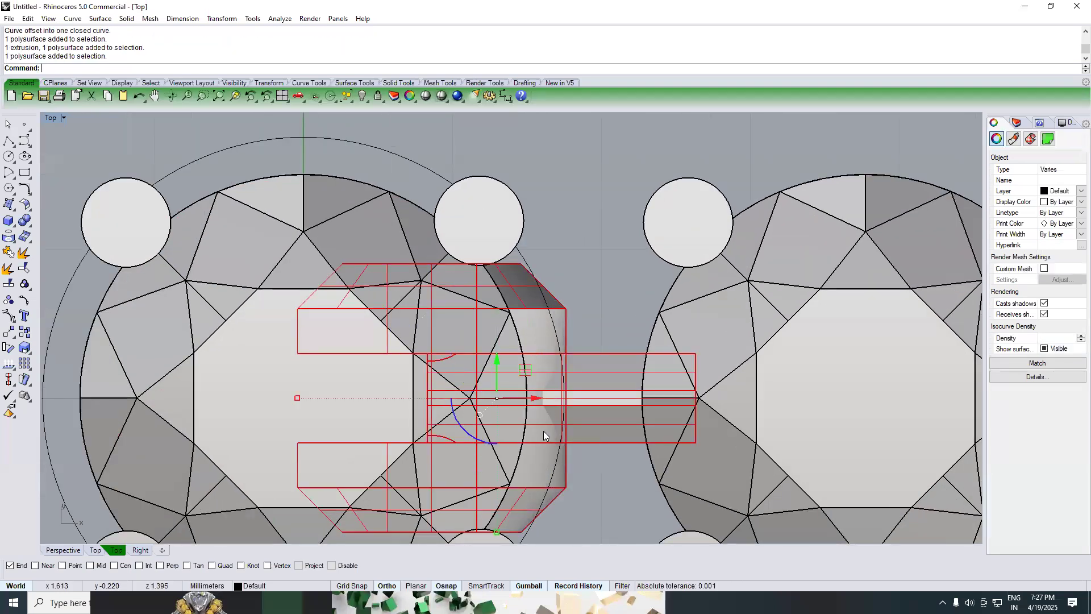
pyautogui.moveTo(538, 397); pyautogui.dragTo(528, 398)
pyautogui.press('Escape')
pyautogui.scroll(-7, 562, 302)
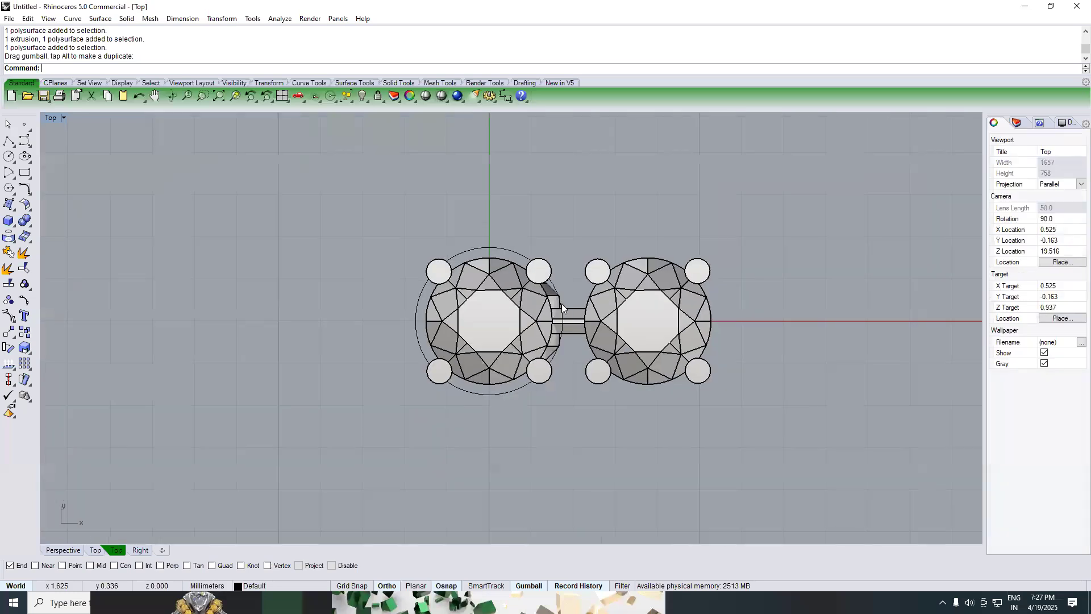
# Step: Delete the offset guide circle around the first gem setting
pyautogui.scroll(5, 551, 322)
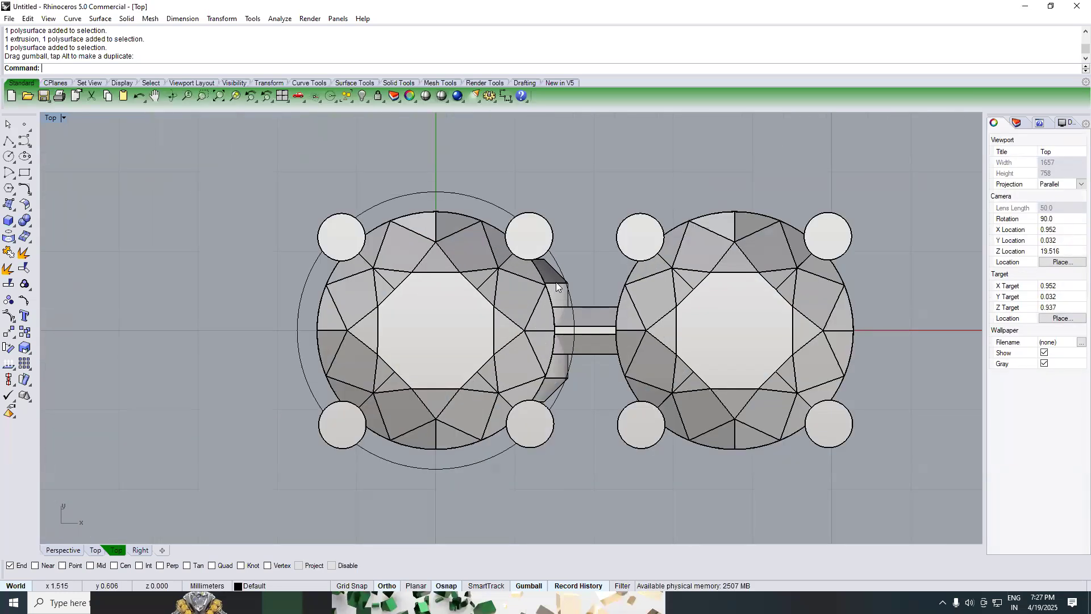
pyautogui.scroll(-3, 557, 287)
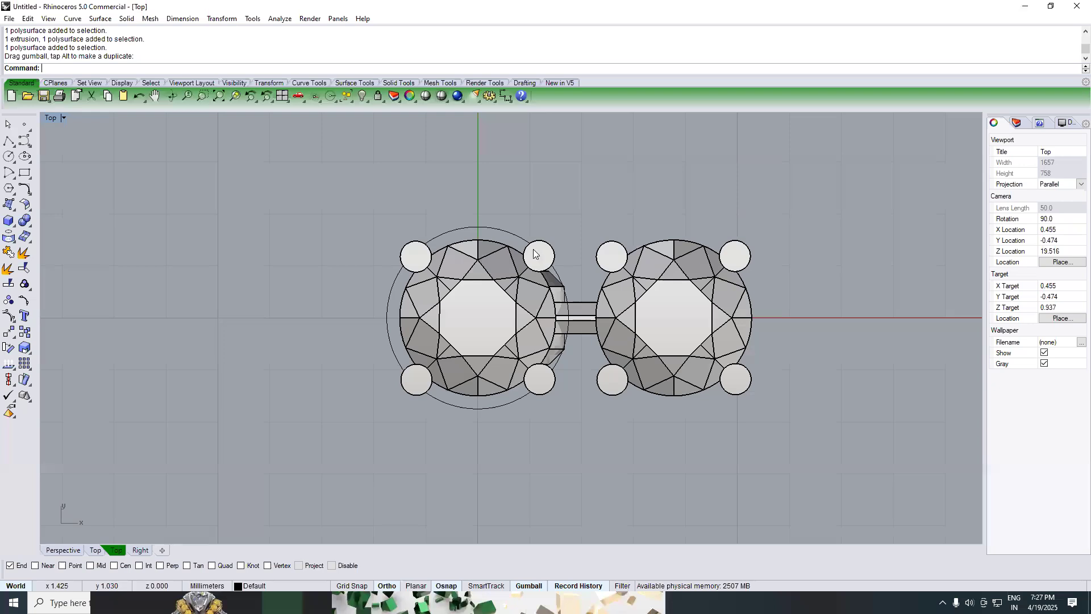
pyautogui.click(521, 240)
pyautogui.press('Delete')
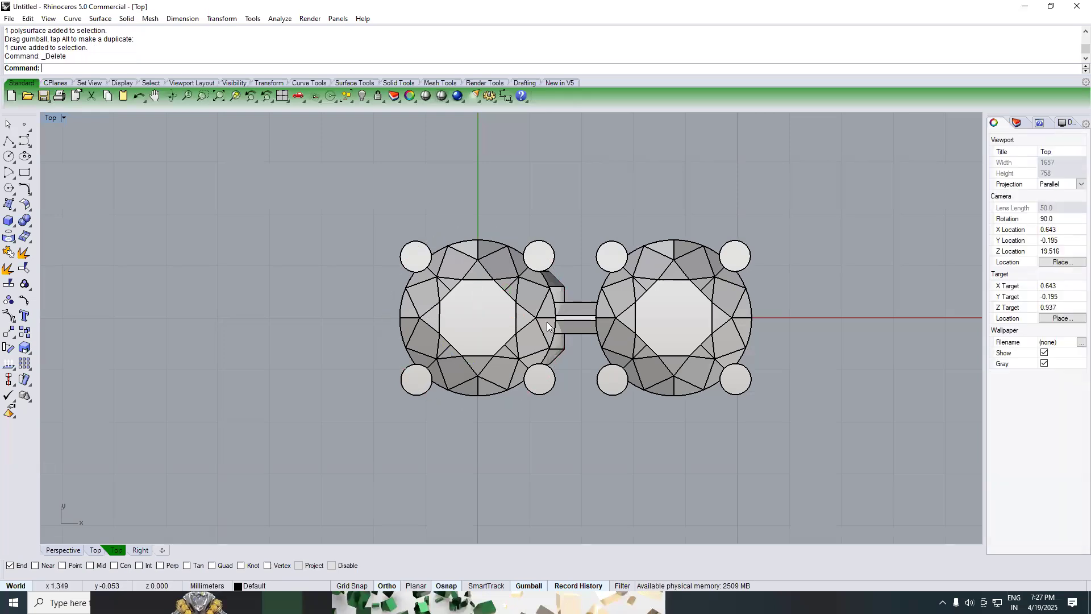
# Step: Ungroup the first gem setting in the Front view
pyautogui.write('front')
pyautogui.press('Return')
pyautogui.scroll(4, 502, 297)
pyautogui.click(498, 295)
pyautogui.press('Escape')
pyautogui.click(455, 299)
pyautogui.hotkey('ctrl', 'shift', 'g')
pyautogui.press('Escape')
# Step: Move the first setting's gem and upper ring straight up until the gem's tip clears the hinge
pyautogui.click(449, 308)
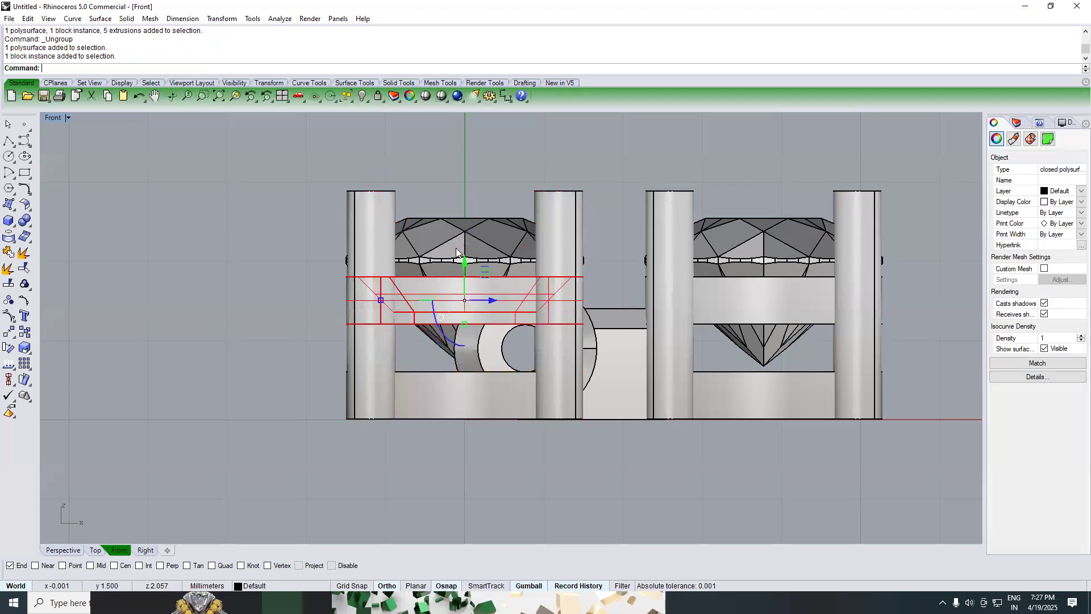
pyautogui.keyDown('shift'); pyautogui.click(469, 290); pyautogui.keyUp('shift')
pyautogui.moveTo(464, 259); pyautogui.dragTo(472, 183)
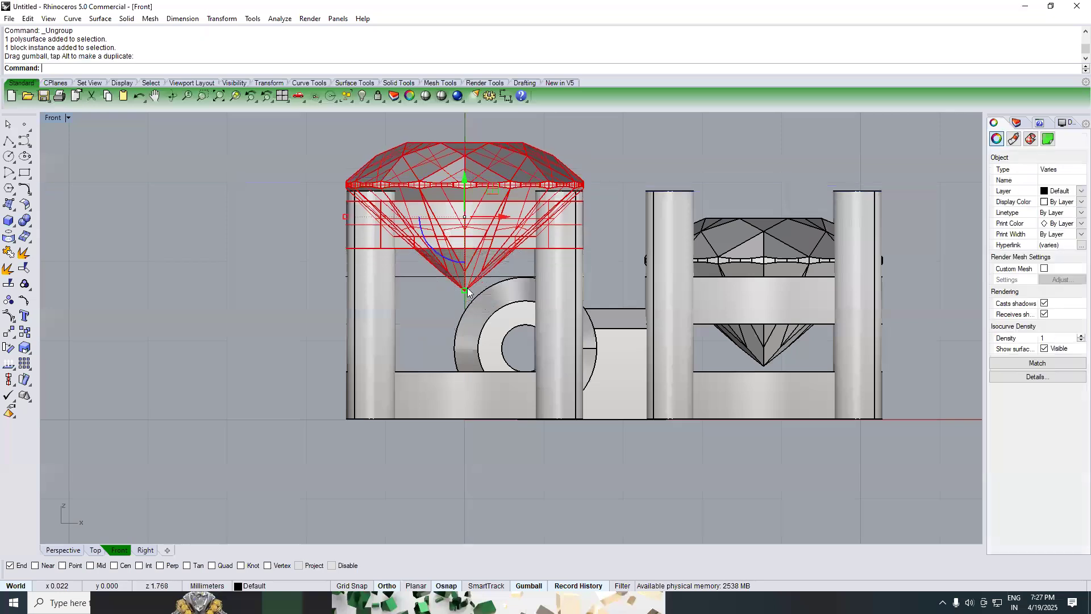
# Step: Examine the clearance between the raised gem's tip and the hinge in the Front and Top views
pyautogui.scroll(3, 477, 293)
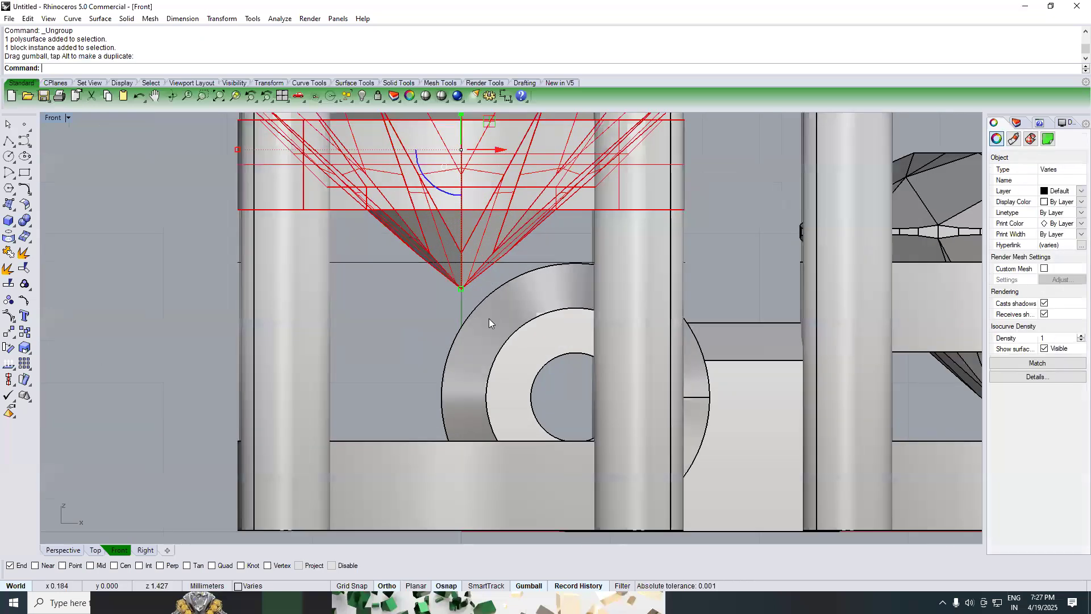
pyautogui.scroll(-3, 498, 318)
pyautogui.write('top')
pyautogui.press('Return')
pyautogui.scroll(2, 573, 310)
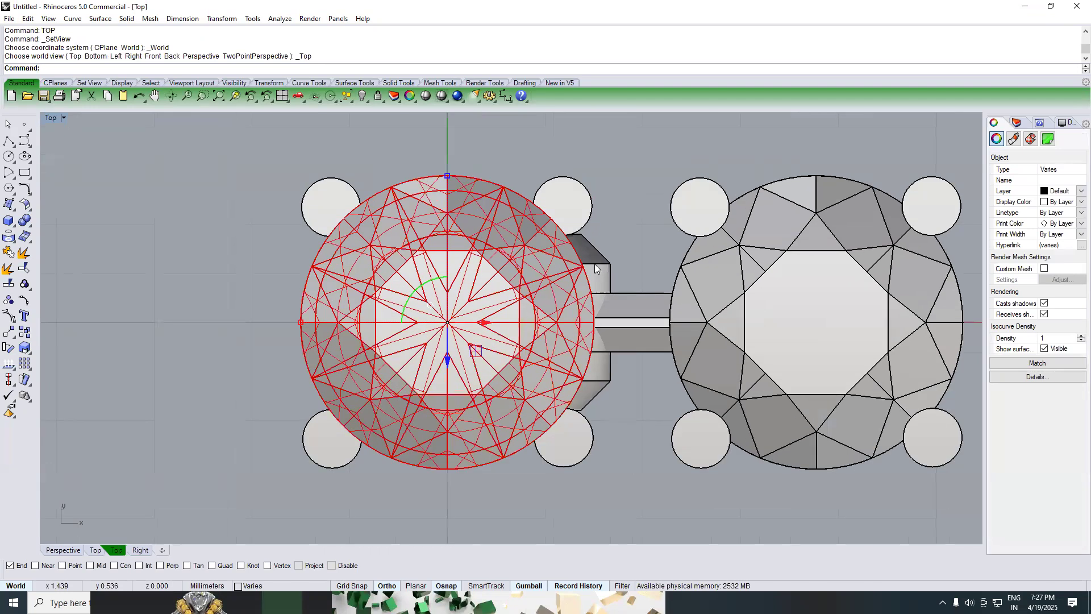
pyautogui.press('Escape')
pyautogui.write('front')
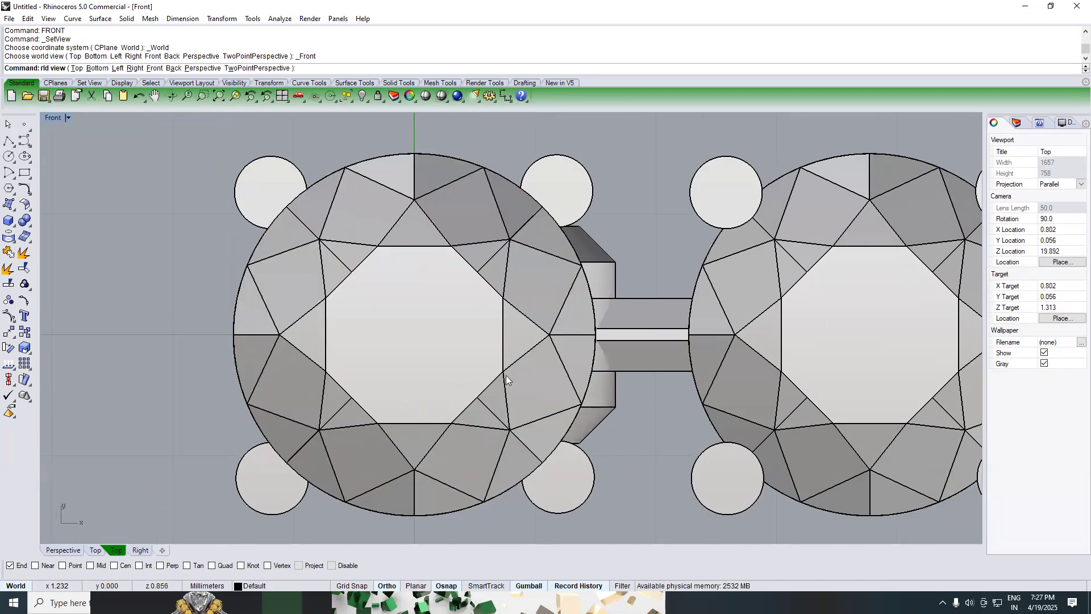
pyautogui.press('Return')
pyautogui.scroll(3, 434, 299)
pyautogui.scroll(-4, 442, 324)
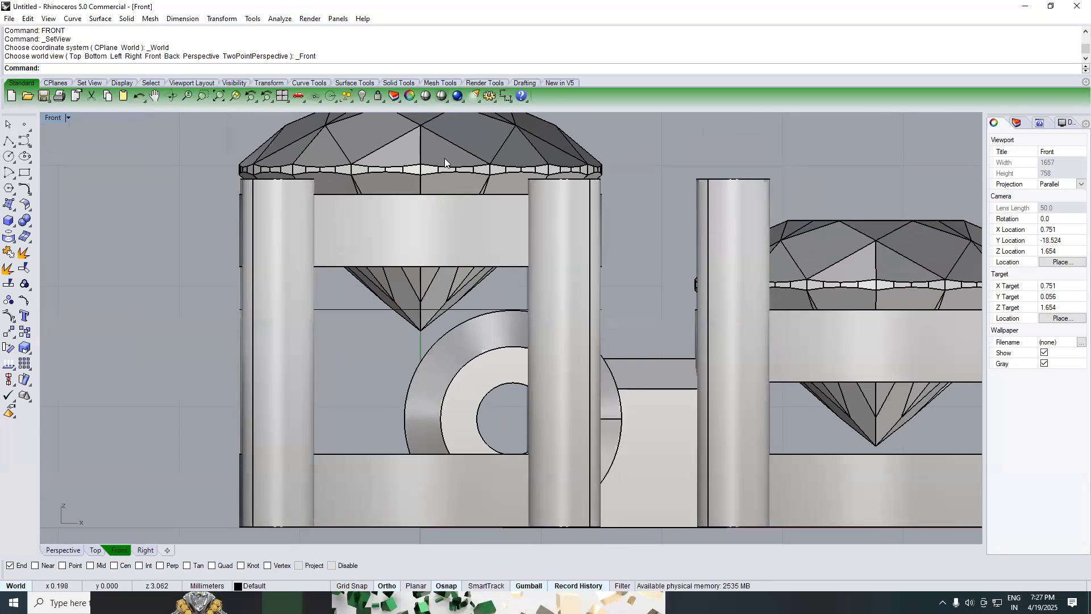
# Step: Stretch the first setting's four prongs vertically with a one-directional scale until they rise above the raised gem
pyautogui.click(583, 298)
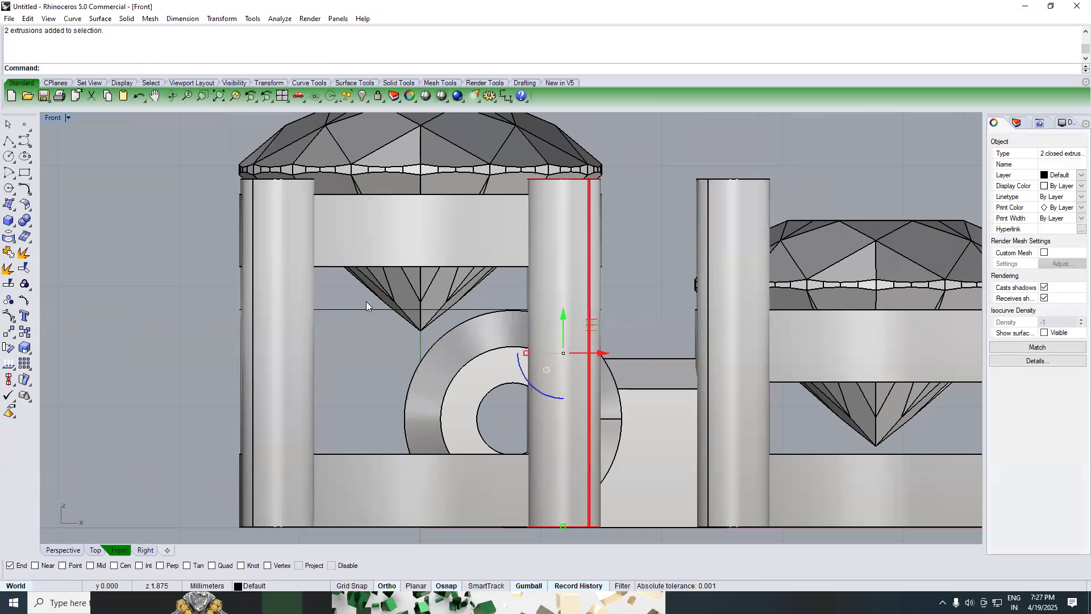
pyautogui.keyDown('shift'); pyautogui.click(307, 350); pyautogui.keyUp('shift')
pyautogui.moveTo(316, 476); pyautogui.dragTo(327, 445, button='right')
pyautogui.write('1d')
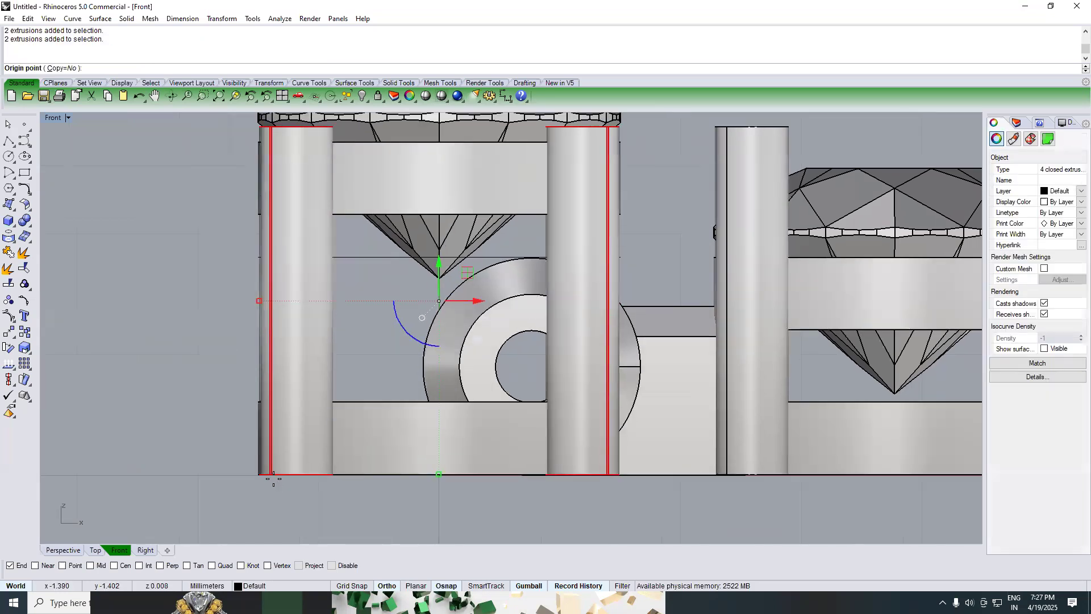
pyautogui.press('Return')
pyautogui.click(263, 282)
pyautogui.moveTo(287, 292); pyautogui.dragTo(279, 435, button='right')
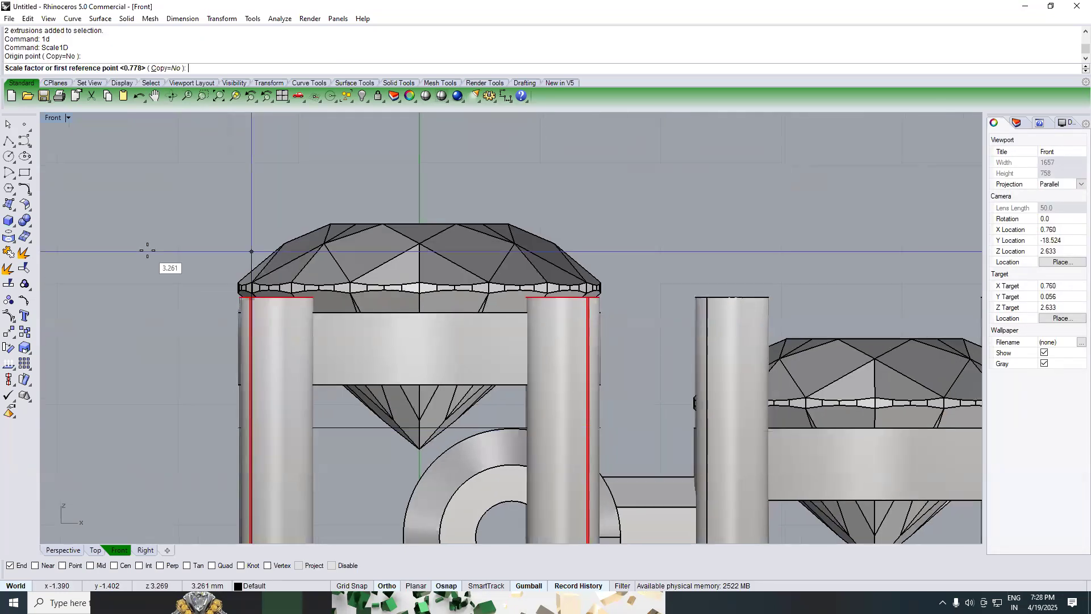
pyautogui.click(149, 245)
pyautogui.moveTo(190, 126); pyautogui.dragTo(182, 199, button='right')
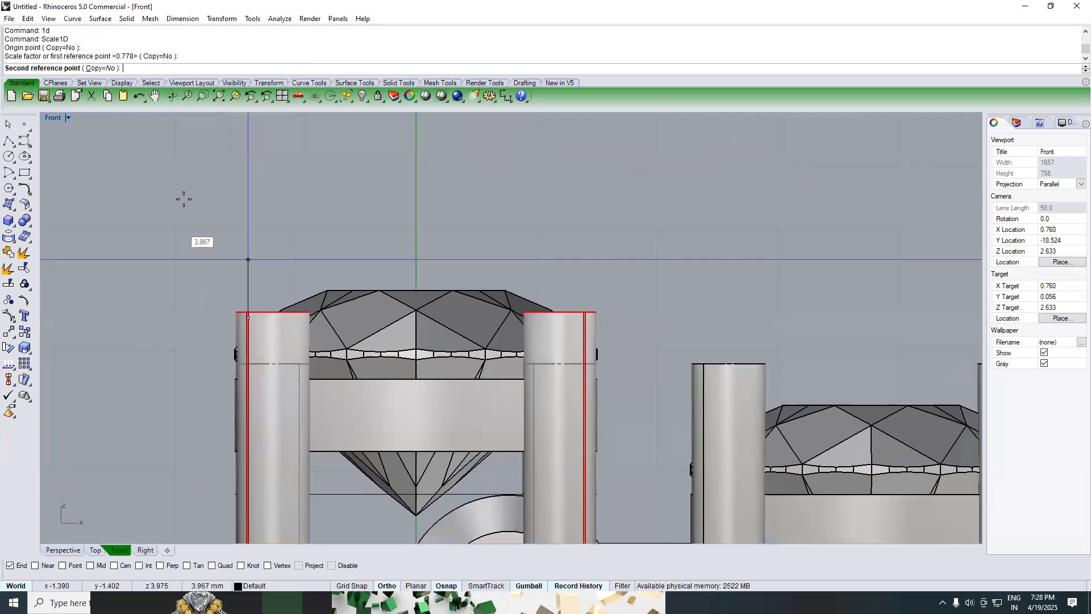
pyautogui.click(190, 156)
pyautogui.click(356, 199)
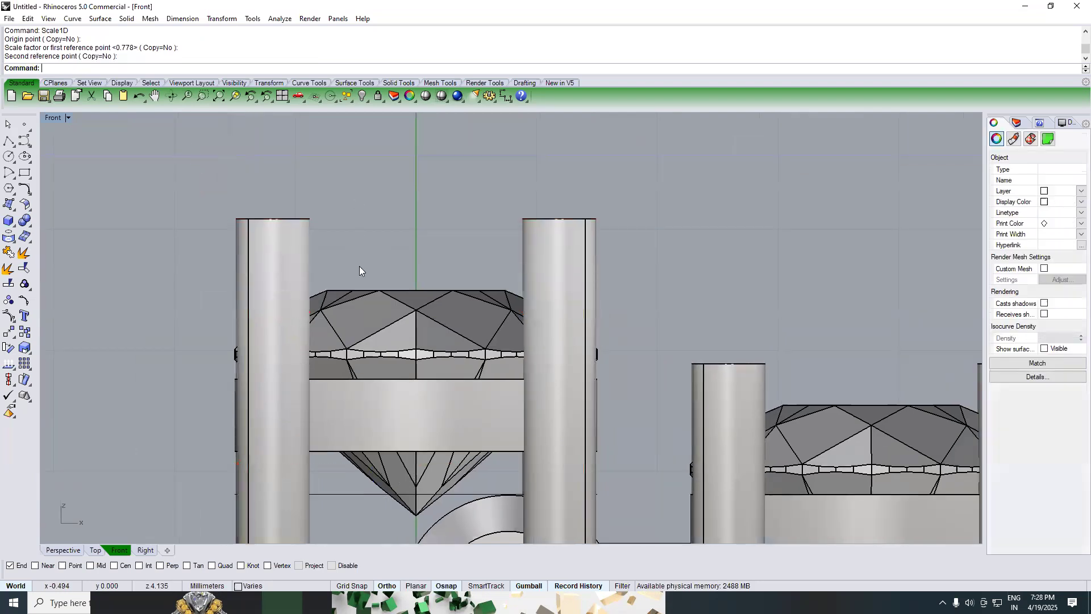
# Step: Delete the leftover circular guide curve beneath the first setting's upper ring
pyautogui.hotkey('ctrl', 'F1')
pyautogui.hotkey('ctrl', 'F4')
pyautogui.moveTo(395, 306); pyautogui.dragTo(441, 243, button='right')
pyautogui.hotkey('ctrl', 'F2')
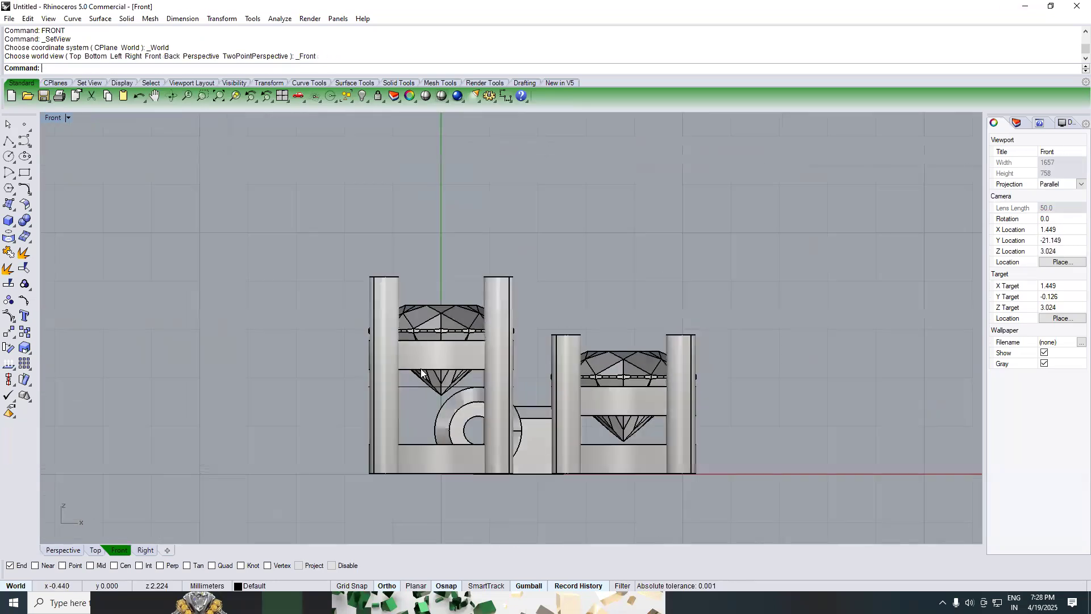
pyautogui.scroll(2, 420, 409)
pyautogui.click(403, 379)
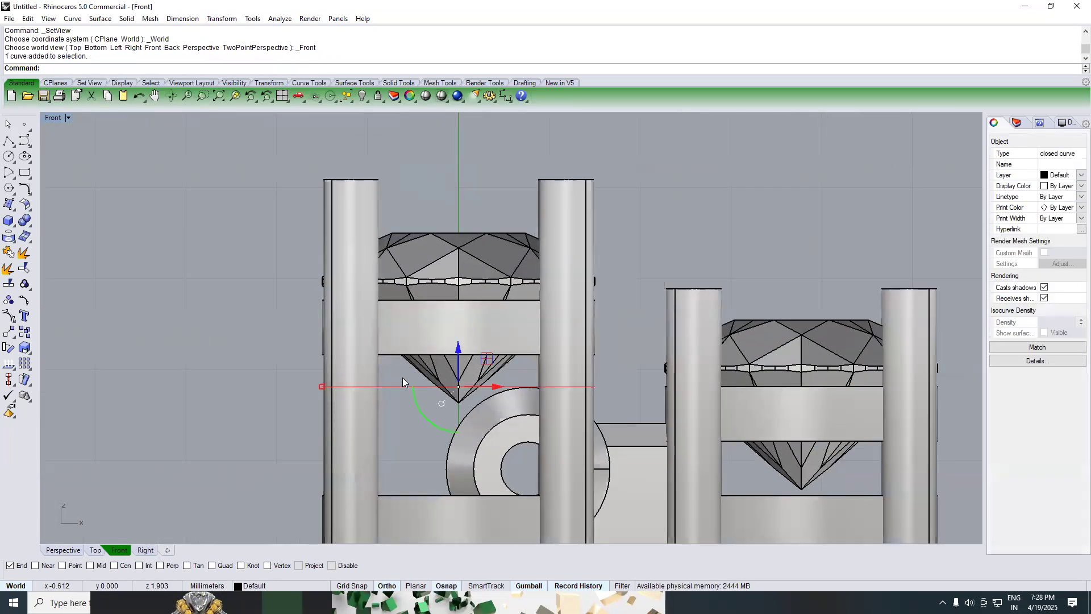
pyautogui.press('Delete')
# Step: Delete the old, shorter second setting with its gem, keeping the hinge parts
pyautogui.scroll(-3, 543, 378)
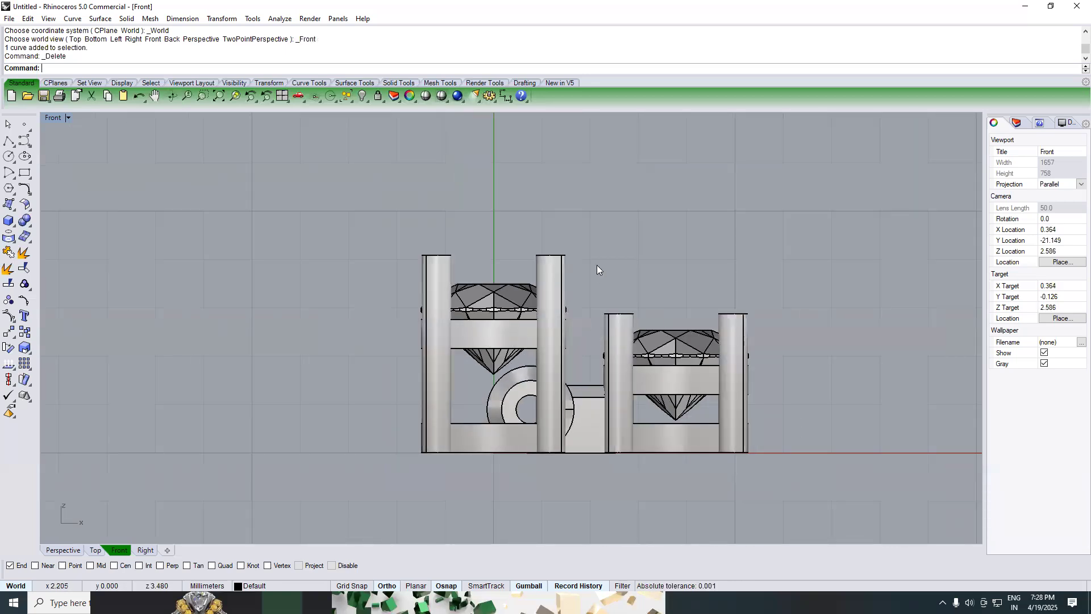
pyautogui.moveTo(597, 265); pyautogui.dragTo(757, 477)
pyautogui.press('Delete')
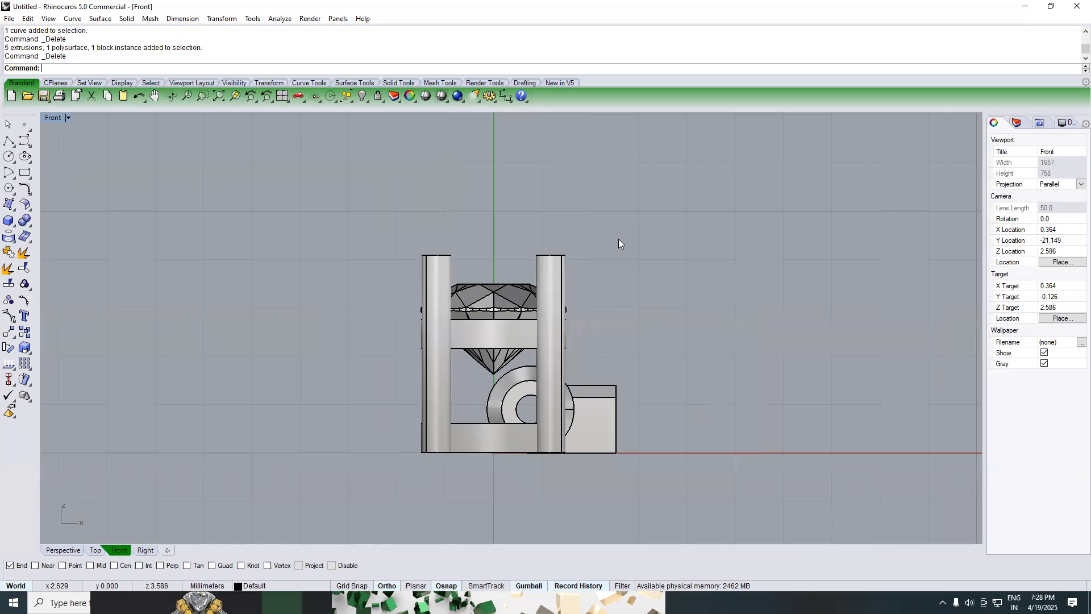
# Step: Group the first setting and copy it about 3.68 mm along X in the Front view to form a new second setting
pyautogui.moveTo(418, 449); pyautogui.dragTo(415, 454)
pyautogui.keyDown('shift'); pyautogui.click(479, 452); pyautogui.keyUp('shift')
pyautogui.write('g')
pyautogui.press('Return')
pyautogui.write('c')
pyautogui.press('Return')
pyautogui.click(480, 489)
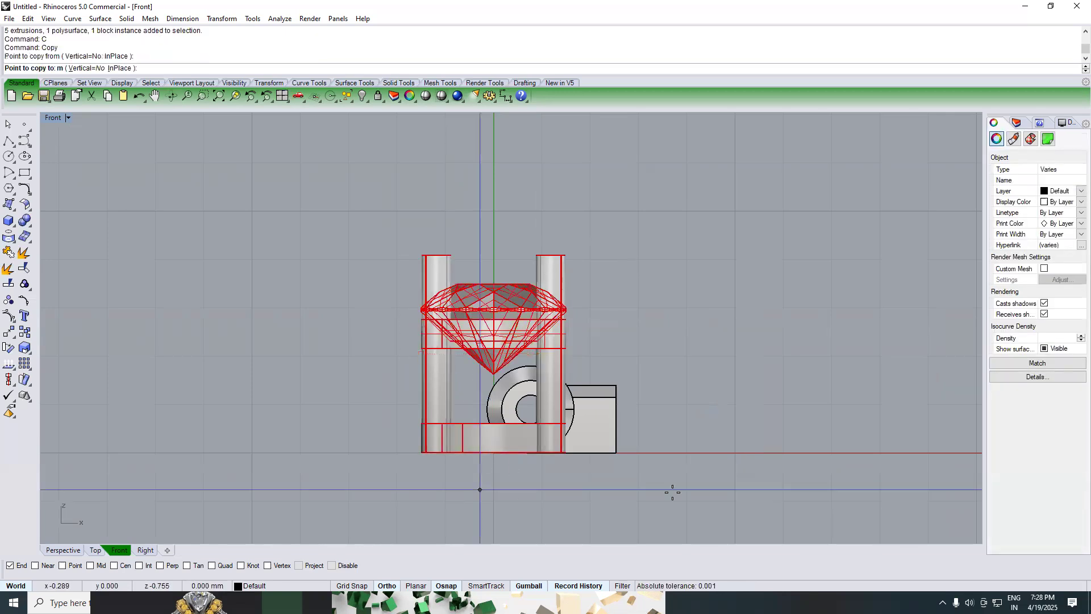
pyautogui.click(658, 498)
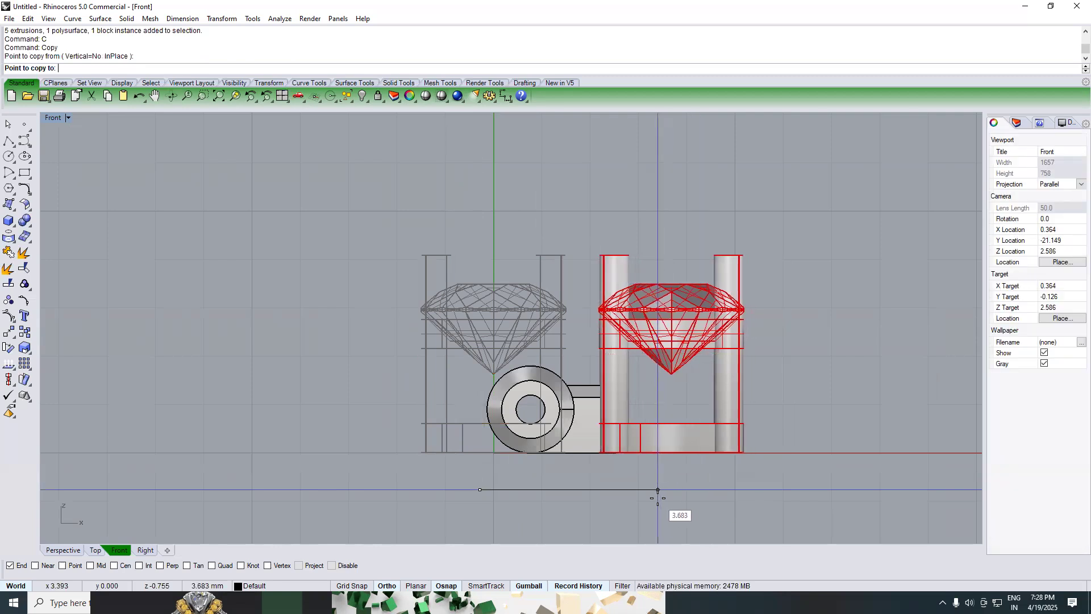
pyautogui.press('Return')
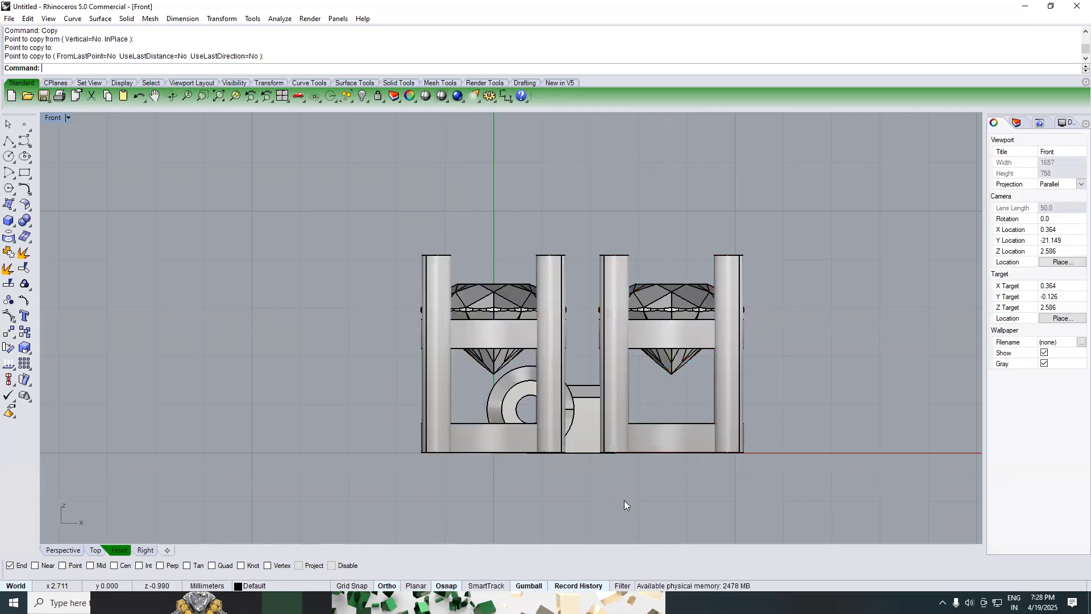
# Step: Group the hinge's middle knuckle and connecting arm with the copied second setting
pyautogui.write('t')
pyautogui.press('Return')
pyautogui.write('p')
pyautogui.press('Return')
pyautogui.write('5')
pyautogui.moveTo(590, 432); pyautogui.dragTo(629, 233, button='right')
pyautogui.scroll(2, 579, 407)
pyautogui.click(580, 406)
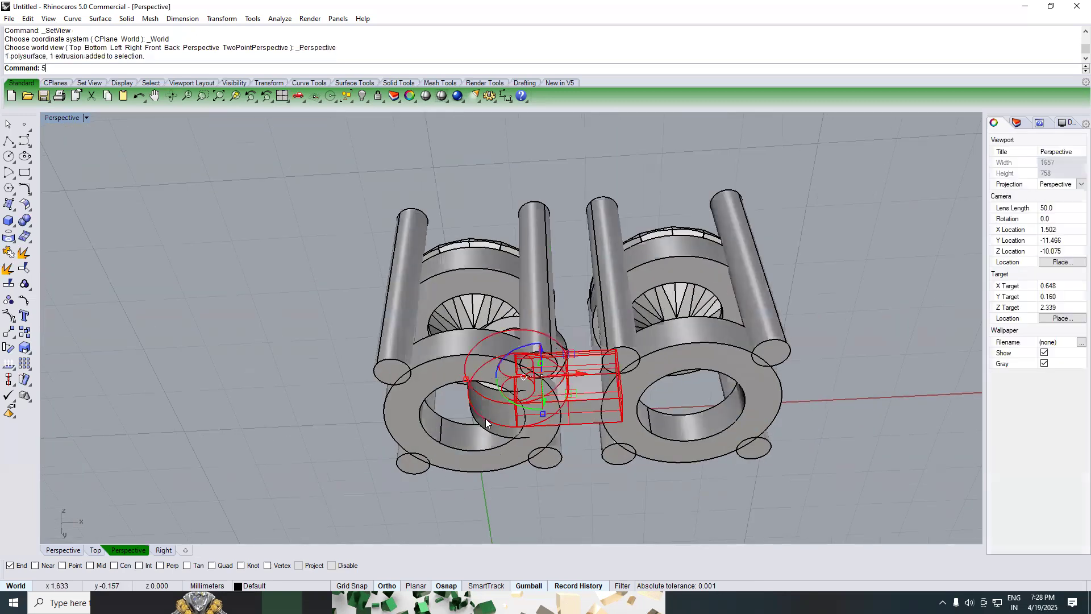
pyautogui.keyDown('shift'); pyautogui.click(617, 401); pyautogui.keyUp('shift')
pyautogui.write('p')
pyautogui.press('Return')
pyautogui.write('t')
pyautogui.press('Return')
pyautogui.moveTo(593, 393); pyautogui.dragTo(557, 372, button='right')
pyautogui.press('Escape')
pyautogui.write('p')
pyautogui.press('Return')
# Step: Move the grouped second setting and hinge arm about 2.84 mm along X away from the first setting
pyautogui.click(517, 365)
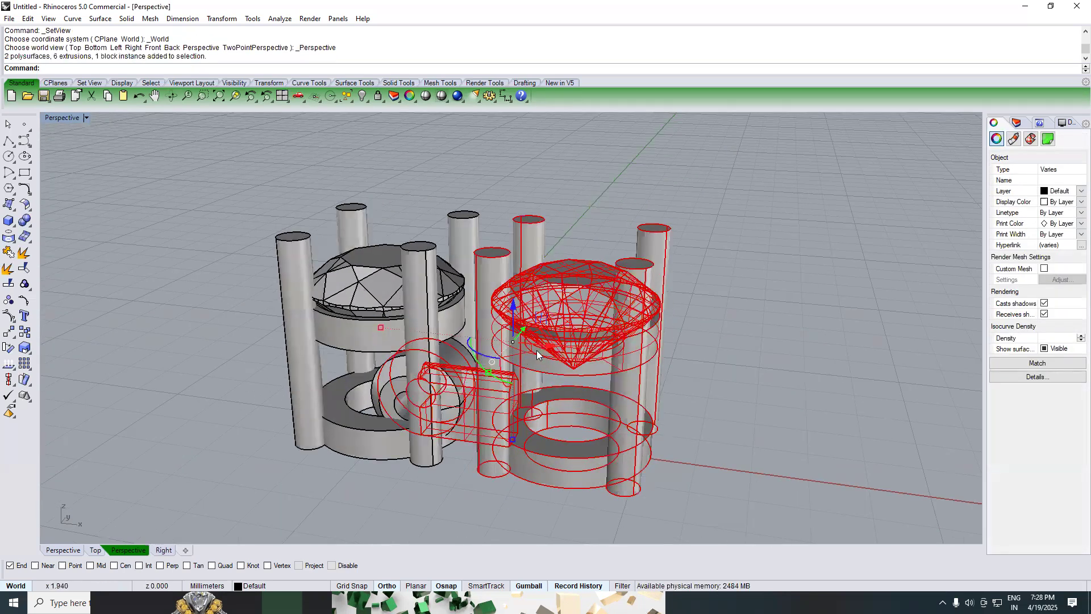
pyautogui.moveTo(547, 346); pyautogui.dragTo(725, 383)
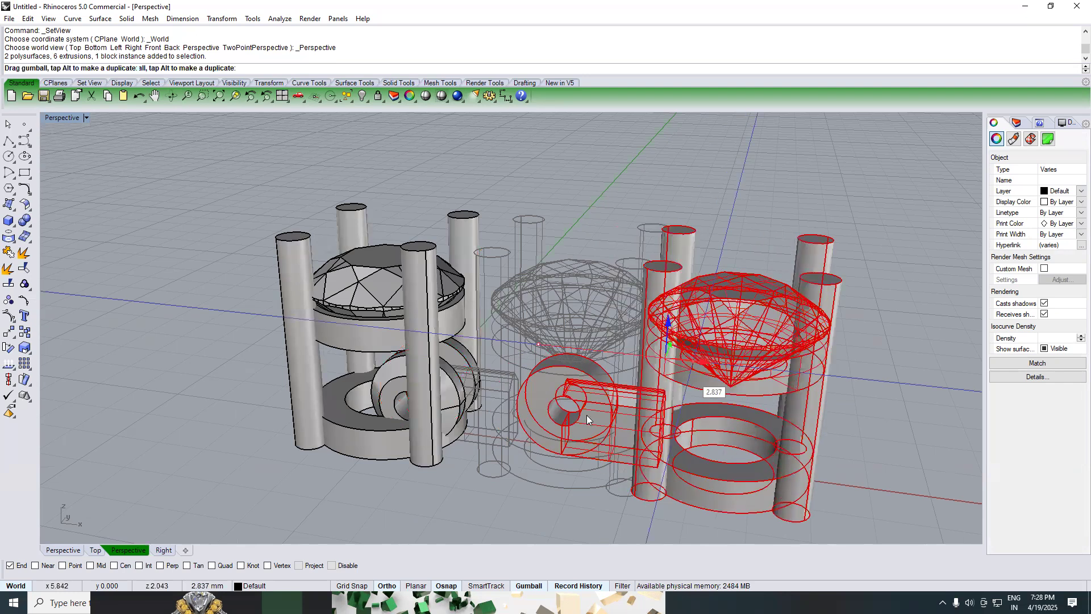
pyautogui.press('Escape')
pyautogui.moveTo(587, 415); pyautogui.dragTo(594, 353, button='right')
pyautogui.click(591, 341)
pyautogui.scroll(-4, 591, 341)
pyautogui.moveTo(659, 324); pyautogui.dragTo(687, 346, button='right')
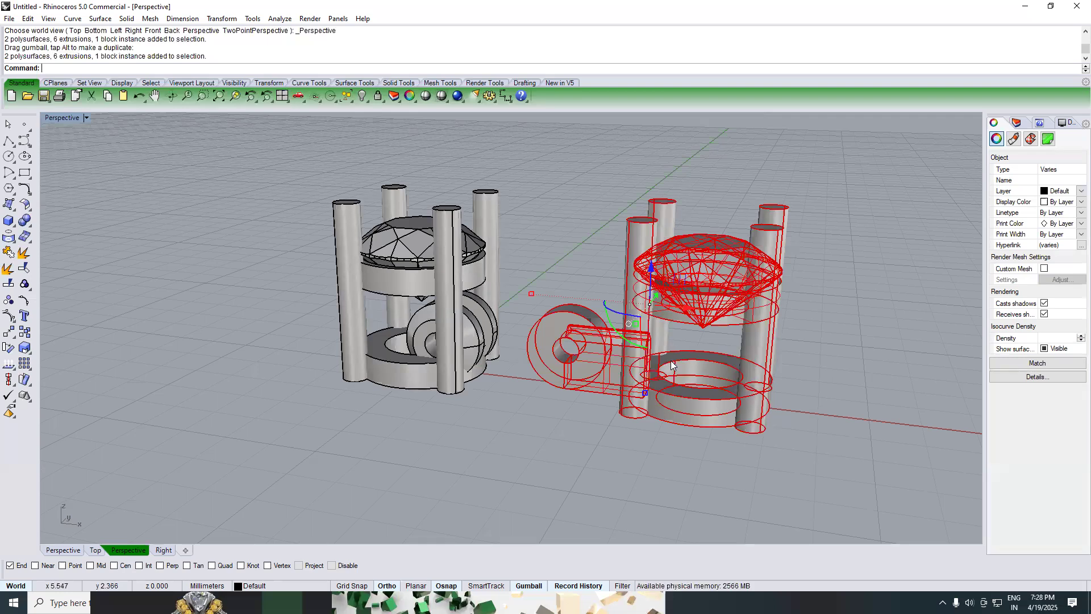
# Step: Examine the remaining hinge rings and the separated knuckle in the Front, Top and Perspective views
pyautogui.write('FRONT')
pyautogui.press('Return')
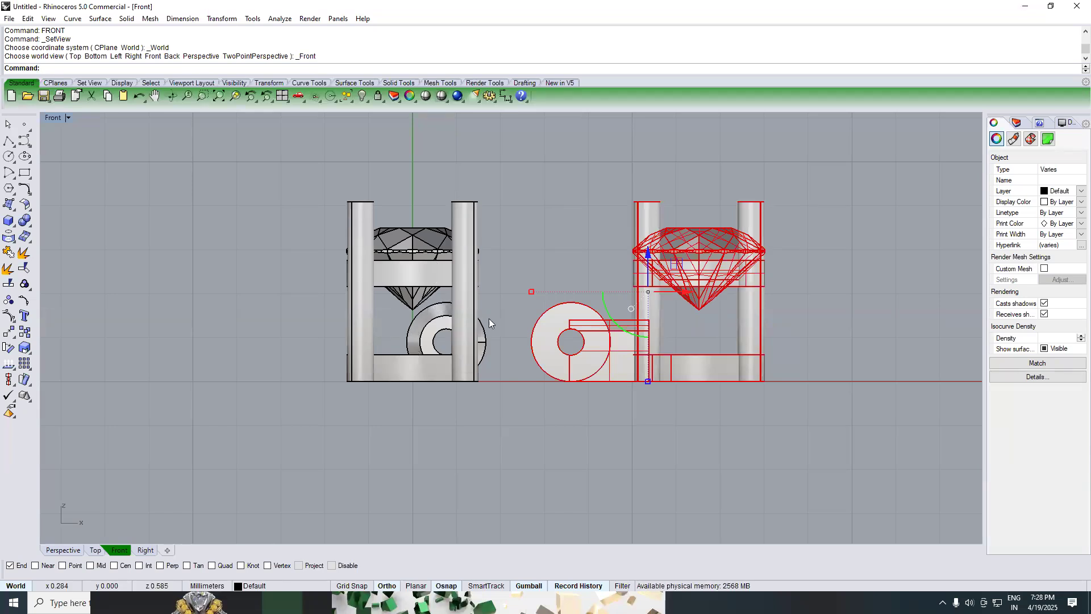
pyautogui.click(440, 319)
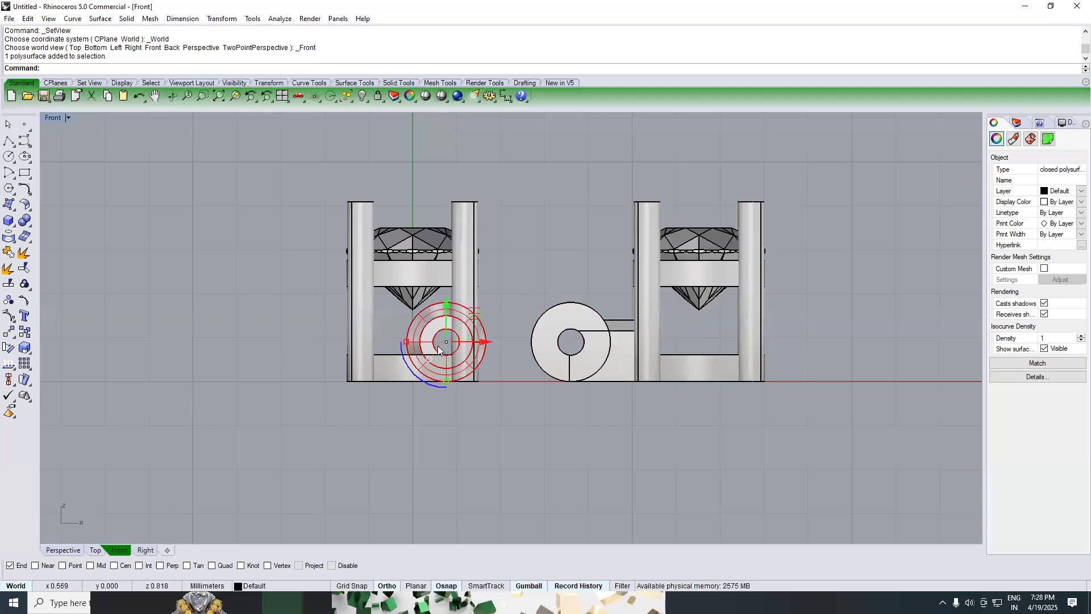
pyautogui.click(505, 272)
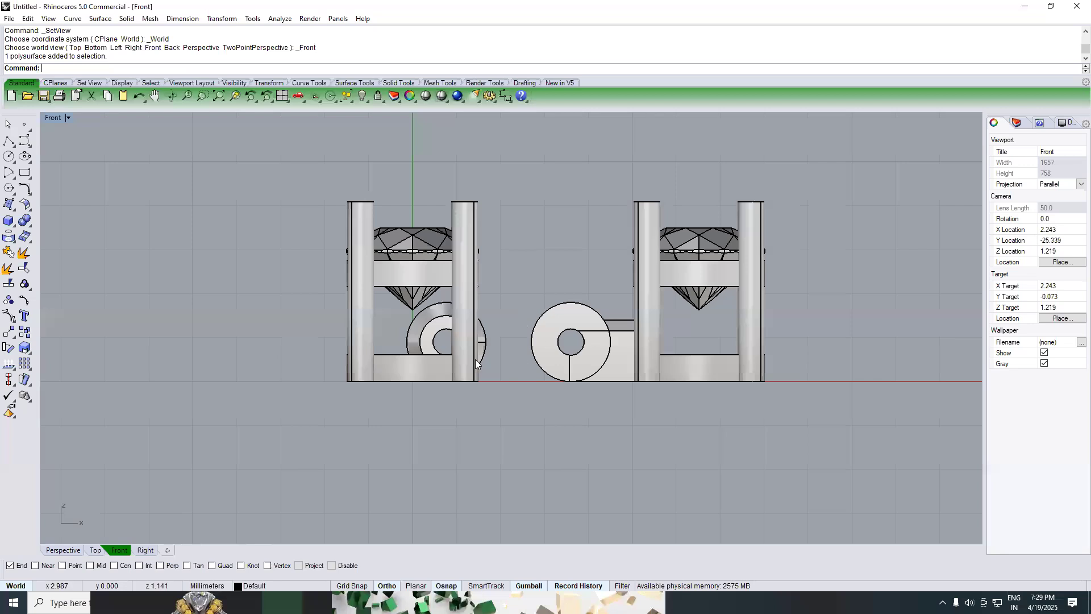
pyautogui.write('TOP')
pyautogui.press('Return')
pyautogui.hotkey('ctrl', 'F4')
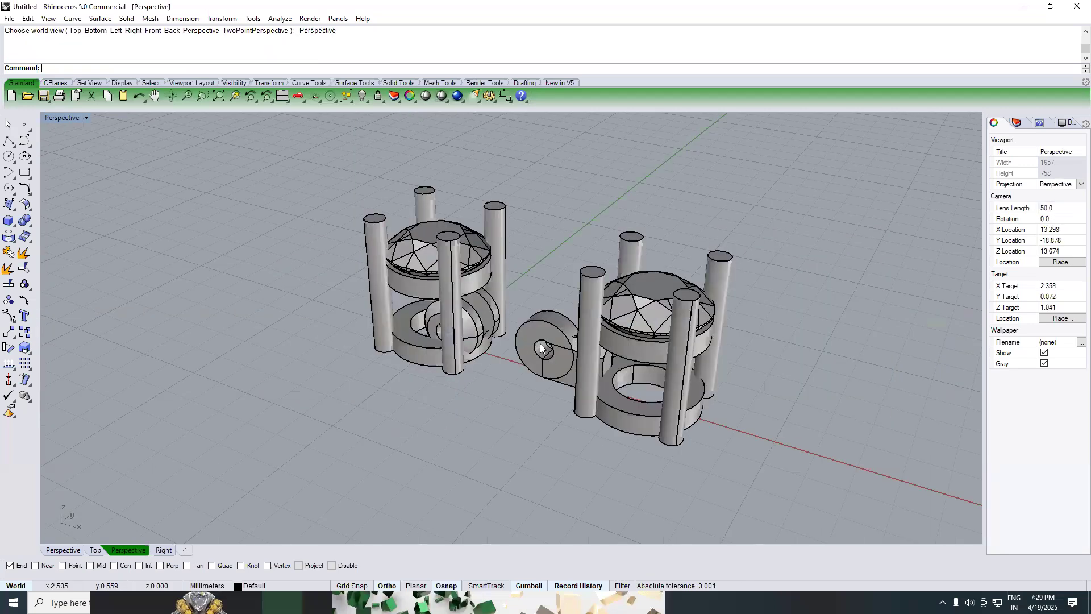
# Step: Try sliding the second setting group back along X toward the first setting's hinge rings
pyautogui.click(550, 349)
pyautogui.scroll(3, 627, 351)
pyautogui.moveTo(630, 326); pyautogui.dragTo(583, 325)
pyautogui.moveTo(448, 415); pyautogui.dragTo(405, 391, button='right')
pyautogui.scroll(3, 406, 391)
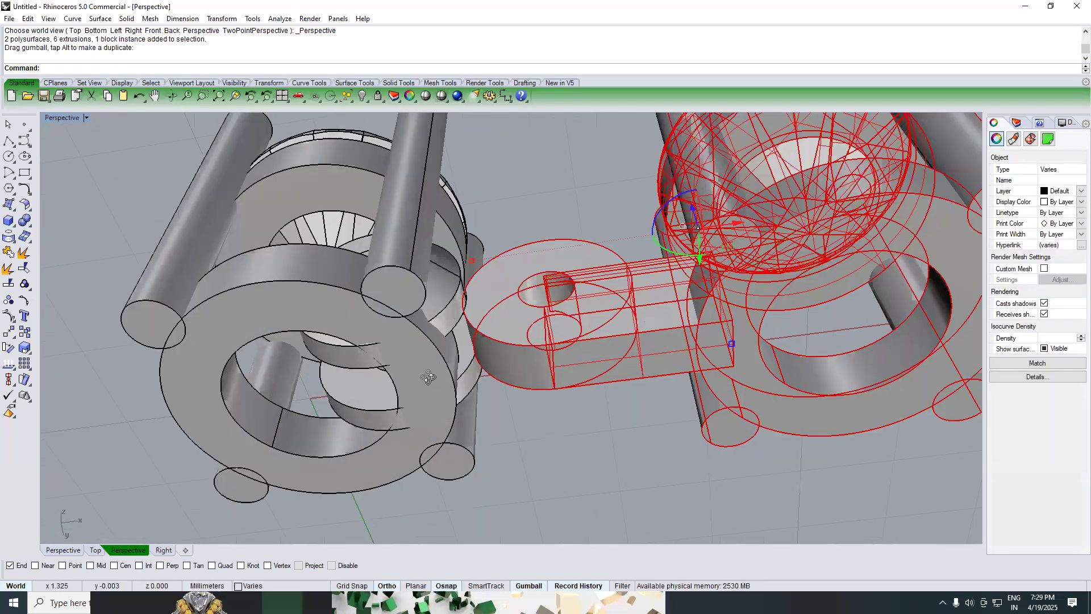
pyautogui.scroll(2, 461, 383)
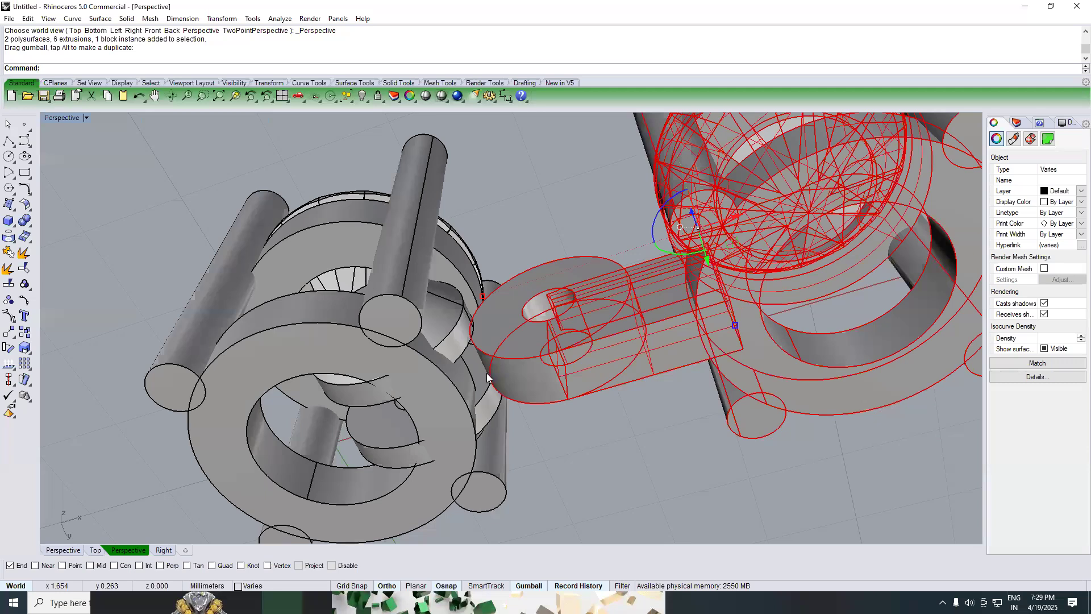
pyautogui.hotkey('ctrl', 'z')
# Step: Duplicate the facing outer edges of the first setting's two hinge rings and loft a surface between them
pyautogui.moveTo(542, 304); pyautogui.dragTo(453, 425, button='right')
pyautogui.press('Escape')
pyautogui.write('DE')
pyautogui.press('Return')
pyautogui.click(465, 406)
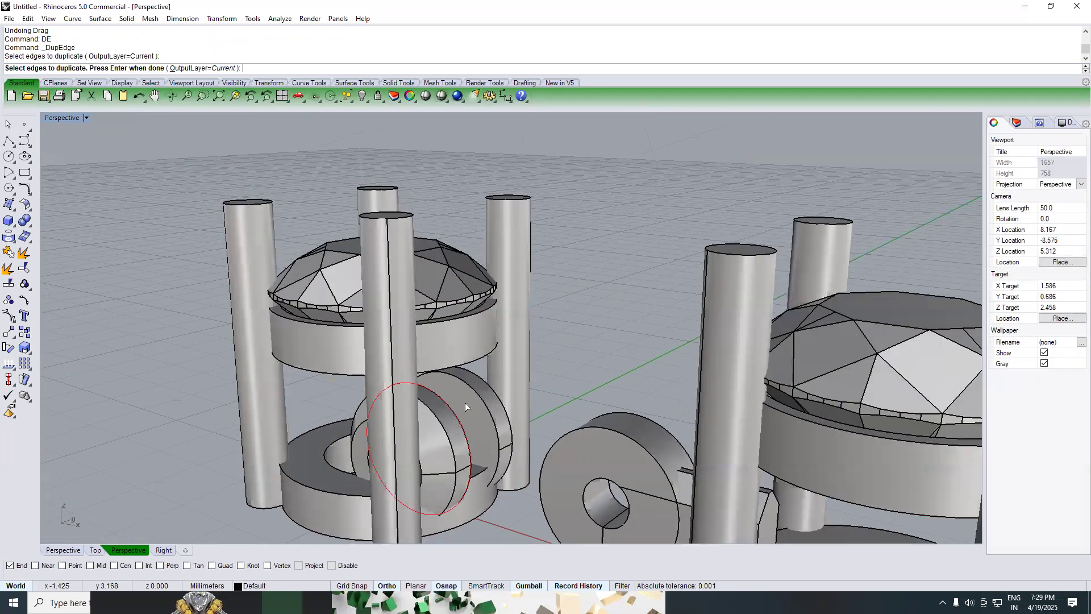
pyautogui.click(471, 395)
pyautogui.press('Return')
pyautogui.write('lo')
pyautogui.press('Return')
pyautogui.press('Return')
pyautogui.press('Return')
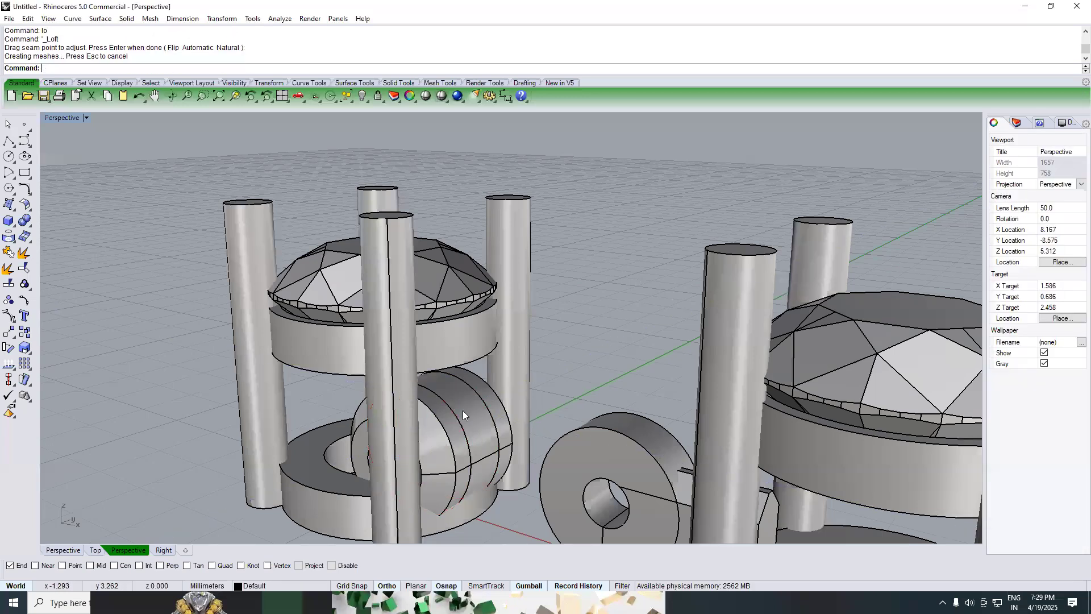
# Step: Create a bounding box around the lofted surface as a cutter and nudge the box slightly downward
pyautogui.click(466, 411)
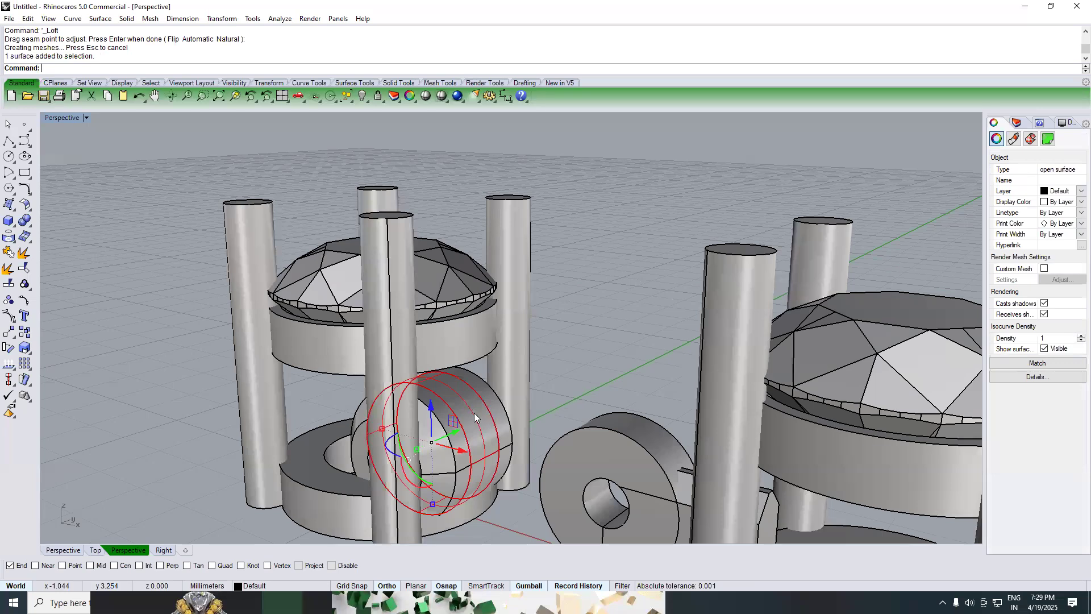
pyautogui.write('bou')
pyautogui.press('Return')
pyautogui.press('Return')
pyautogui.press('Escape')
pyautogui.moveTo(466, 425); pyautogui.dragTo(525, 376, button='right')
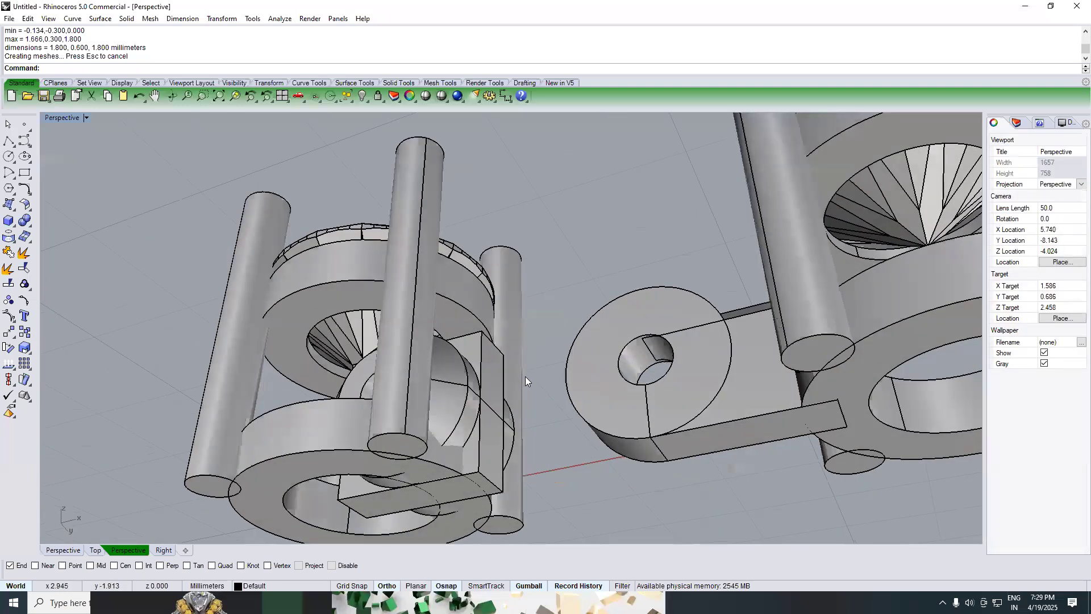
pyautogui.click(495, 344)
pyautogui.scroll(-2, 494, 345)
pyautogui.moveTo(456, 374); pyautogui.dragTo(452, 382)
# Step: Subtract the cutter box from the first setting, then delete the box and the leftover lofted surface
pyautogui.click(372, 409)
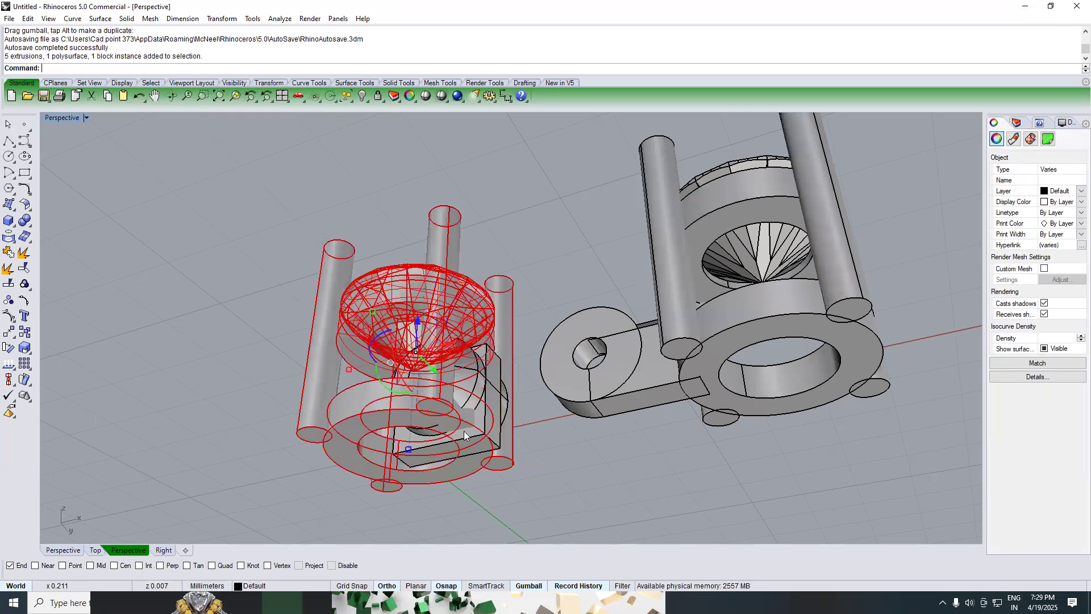
pyautogui.write('b')
pyautogui.press('Return')
pyautogui.click(483, 441)
pyautogui.press('Return')
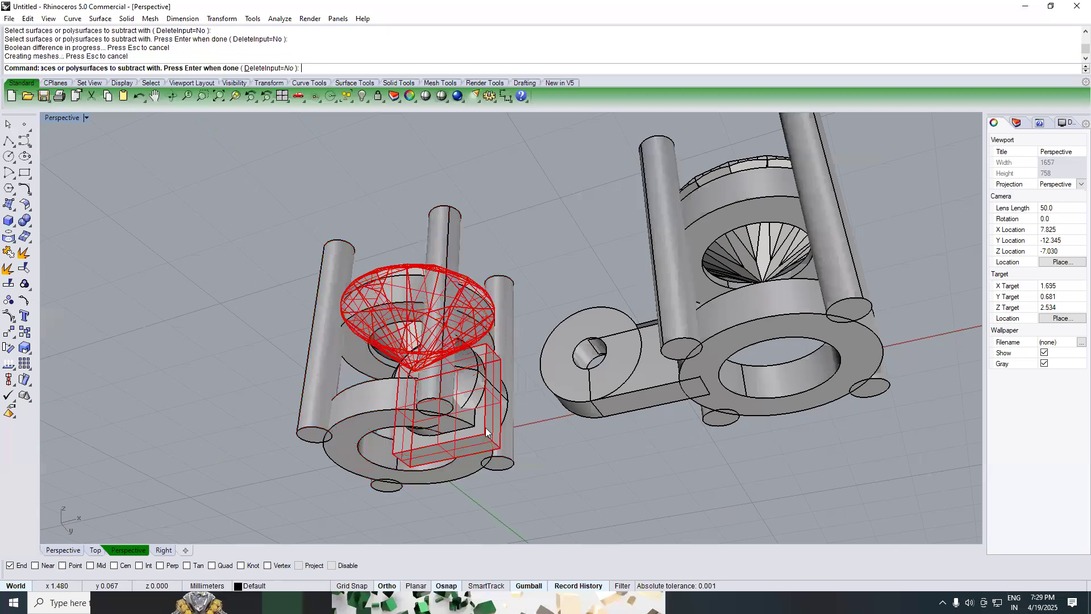
pyautogui.press('Delete')
pyautogui.moveTo(509, 390); pyautogui.dragTo(577, 383, button='right')
pyautogui.click(485, 400)
pyautogui.press('Delete')
# Step: Duplicate the hinge ring's hole edge and extrude it as a solid about 3.5 mm to both sides
pyautogui.write('e')
pyautogui.press('Return')
pyautogui.click(445, 421)
pyautogui.press('Return')
pyautogui.write('e')
pyautogui.press('Return')
pyautogui.write('b')
pyautogui.press('Return')
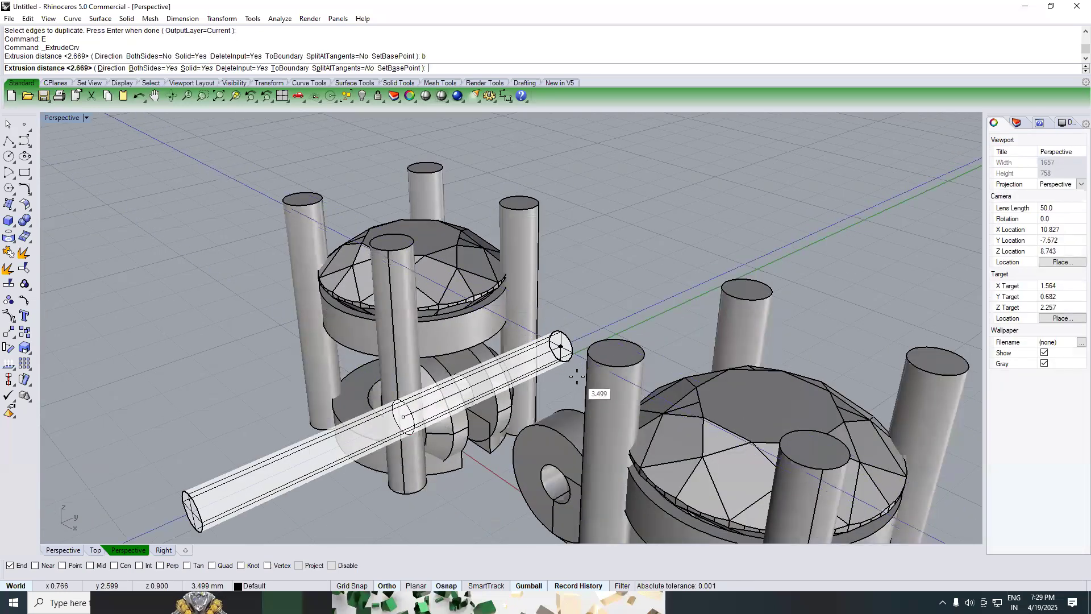
pyautogui.click(543, 386)
# Step: Subtract the long cylinder from the first setting to clear the hinge hole and delete the cylinder
pyautogui.click(522, 355)
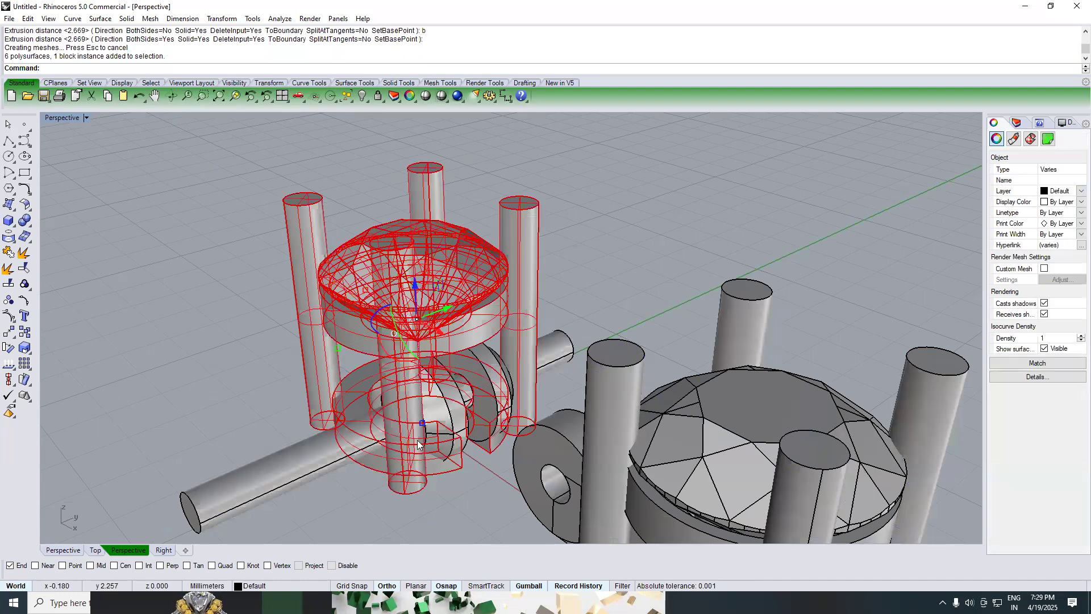
pyautogui.write('b')
pyautogui.press('Return')
pyautogui.click(326, 460)
pyautogui.press('Return')
pyautogui.click(300, 472)
pyautogui.moveTo(300, 472); pyautogui.dragTo(404, 415, button='right')
pyautogui.press('Delete')
pyautogui.moveTo(338, 434); pyautogui.dragTo(464, 383, button='right')
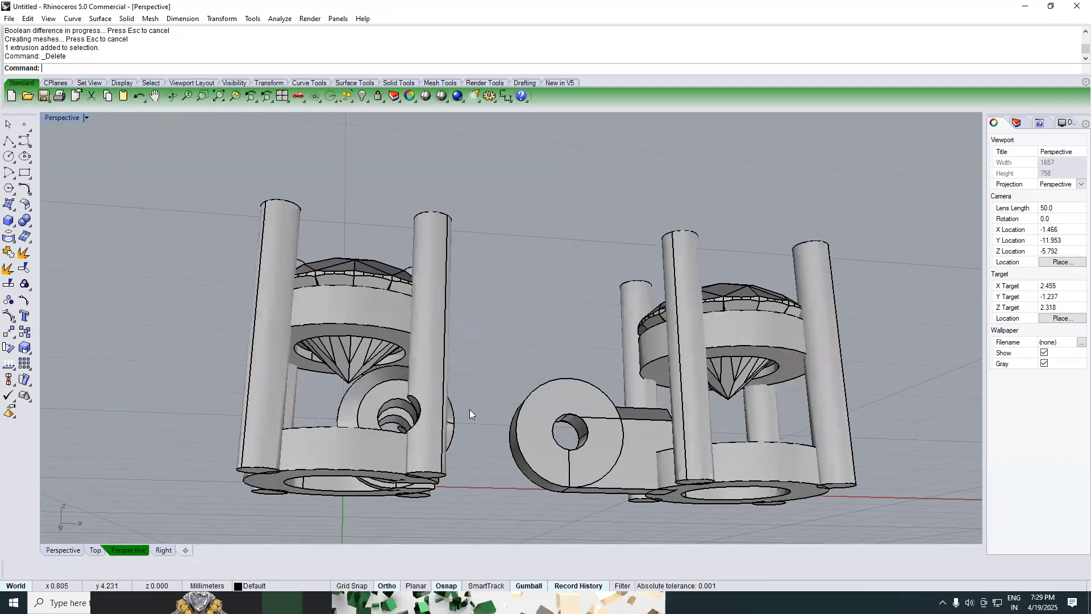
# Step: Select the entire second setting with its hinge knuckle and arm in the Perspective view and group them
pyautogui.moveTo(469, 409); pyautogui.dragTo(398, 477, button='right')
pyautogui.write('top')
pyautogui.press('Return')
pyautogui.scroll(-8, 492, 398)
pyautogui.write('perspective')
pyautogui.press('Return')
pyautogui.moveTo(511, 405); pyautogui.dragTo(545, 421, button='right')
pyautogui.moveTo(621, 448); pyautogui.dragTo(514, 309)
pyautogui.write('g')
pyautogui.press('Return')
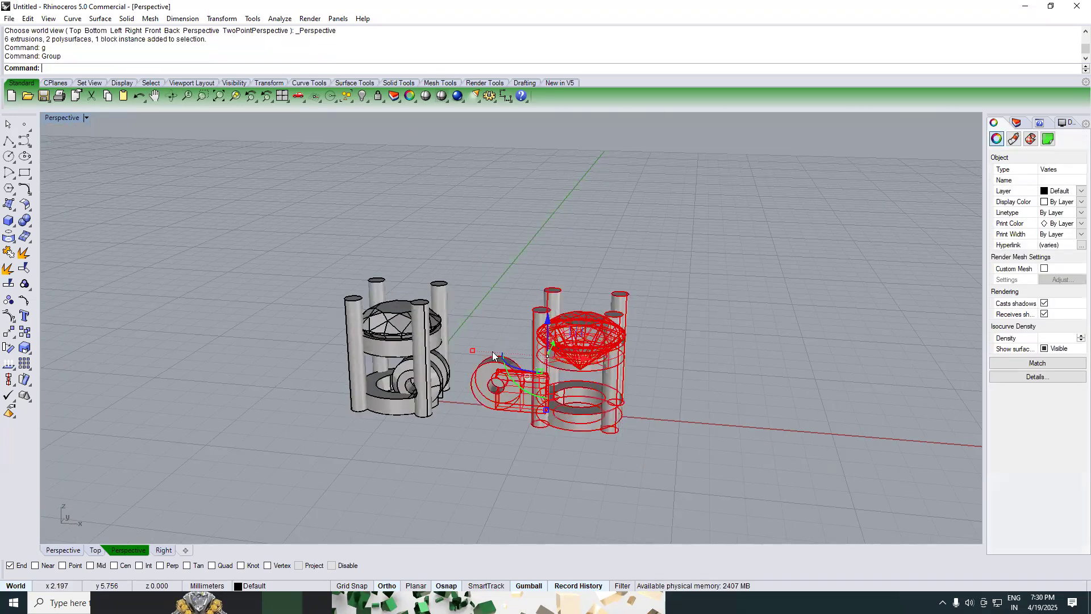
pyautogui.write('front')
pyautogui.press('Return')
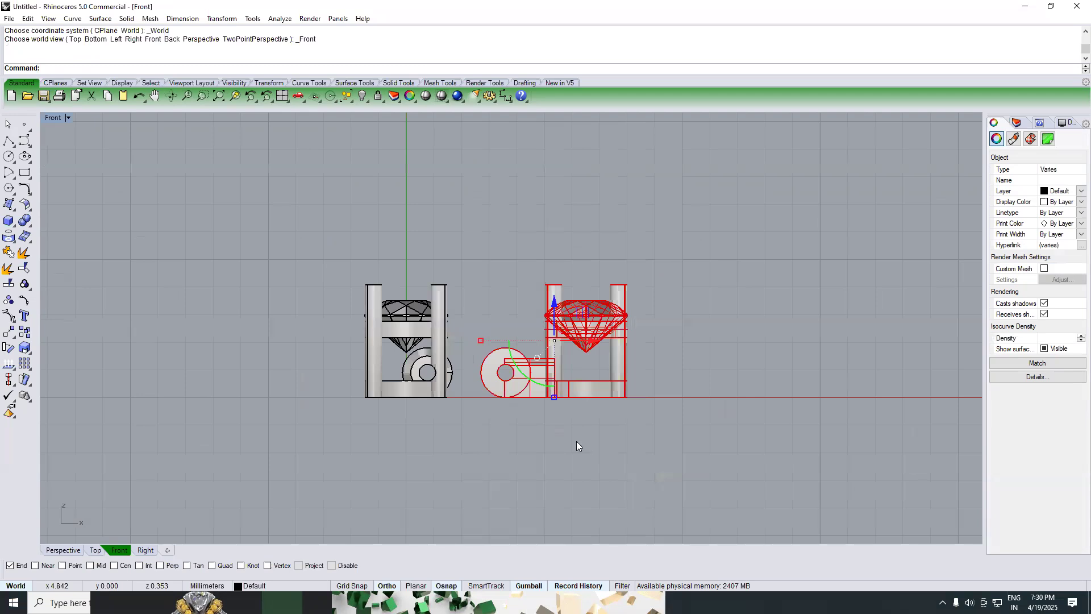
pyautogui.write('m')
pyautogui.press('Return')
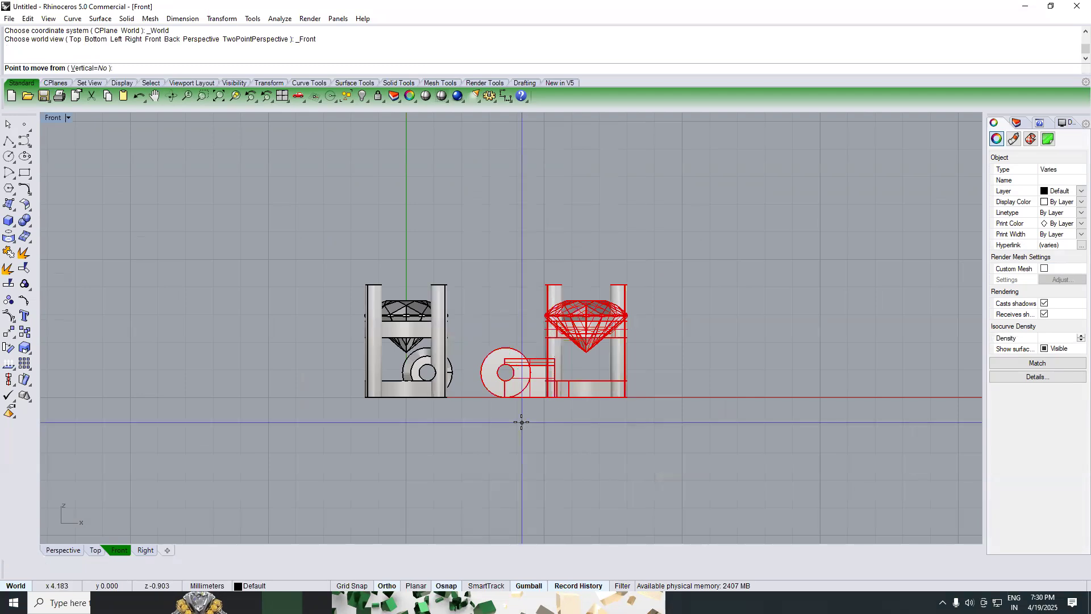
pyautogui.click(522, 421)
pyautogui.press('Escape')
pyautogui.press('Escape')
pyautogui.scroll(6, 522, 422)
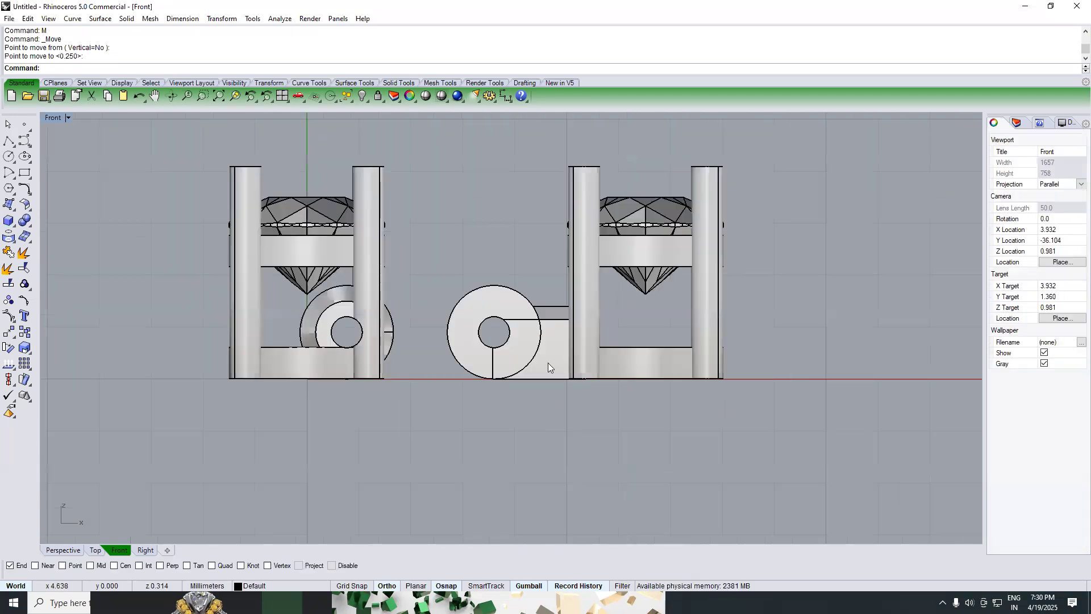
# Step: Move the grouped second setting horizontally in the Front view until its knuckle lines up with the first setting's hinge hole
pyautogui.click(548, 363)
pyautogui.write('m')
pyautogui.press('Return')
pyautogui.click(641, 429)
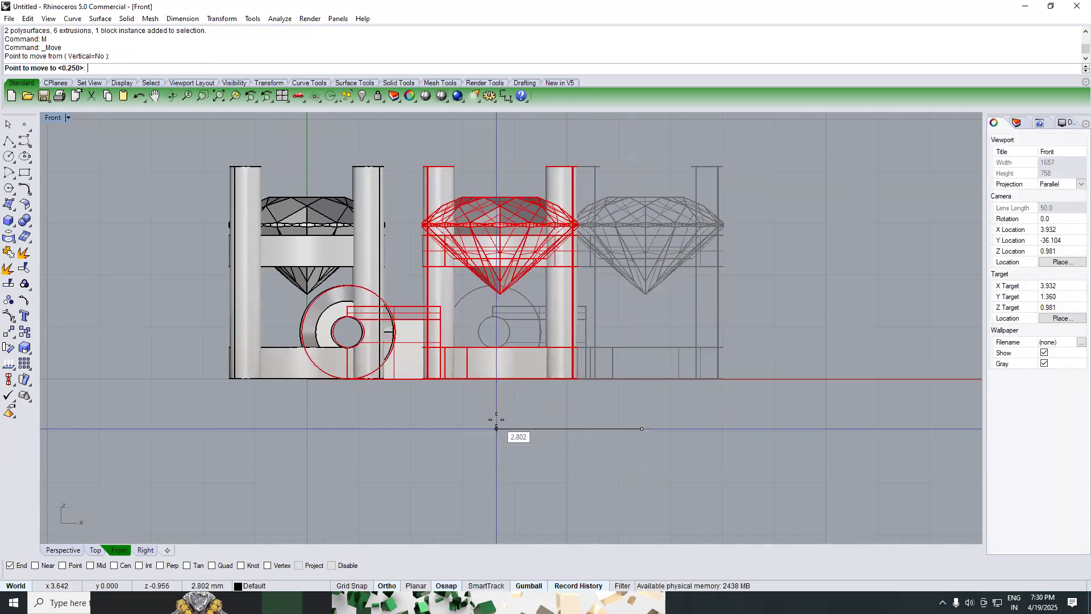
pyautogui.click(496, 420)
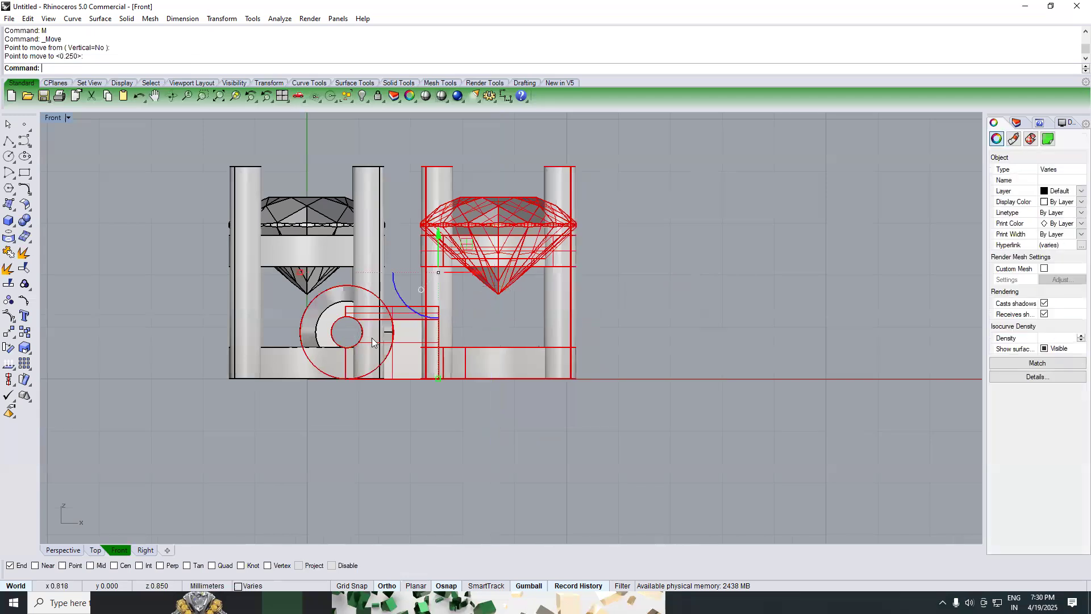
# Step: Duplicate the hinge ring's hole edge in the Perspective view and extrude it as a solid pin about 1.8 mm to both sides
pyautogui.hotkey('ctrl', 'F1')
pyautogui.press('Escape')
pyautogui.moveTo(362, 380); pyautogui.dragTo(414, 352, button='right')
pyautogui.hotkey('ctrl', 'F4')
pyautogui.scroll(6, 416, 341)
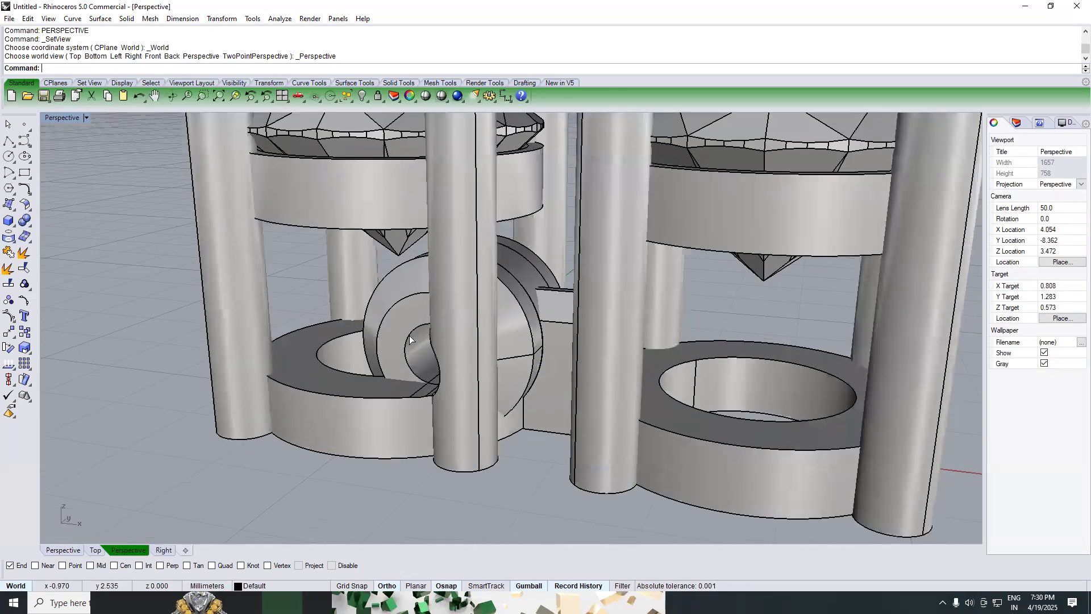
pyautogui.write('DE')
pyautogui.press('Return')
pyautogui.click(410, 336)
pyautogui.press('Return')
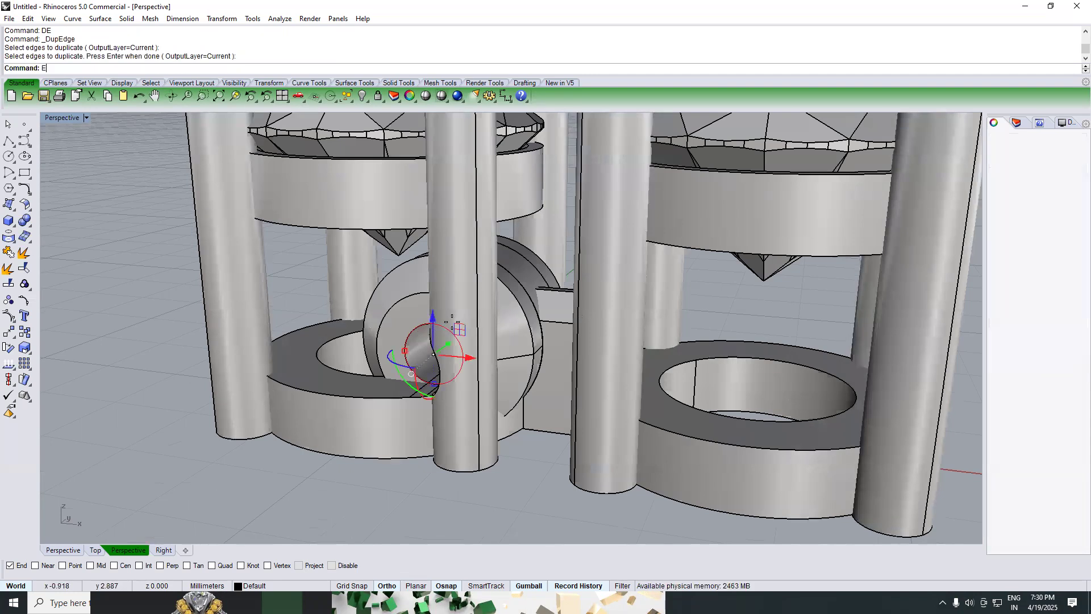
pyautogui.write('E')
pyautogui.press('Return')
pyautogui.moveTo(397, 352); pyautogui.dragTo(504, 297, button='right')
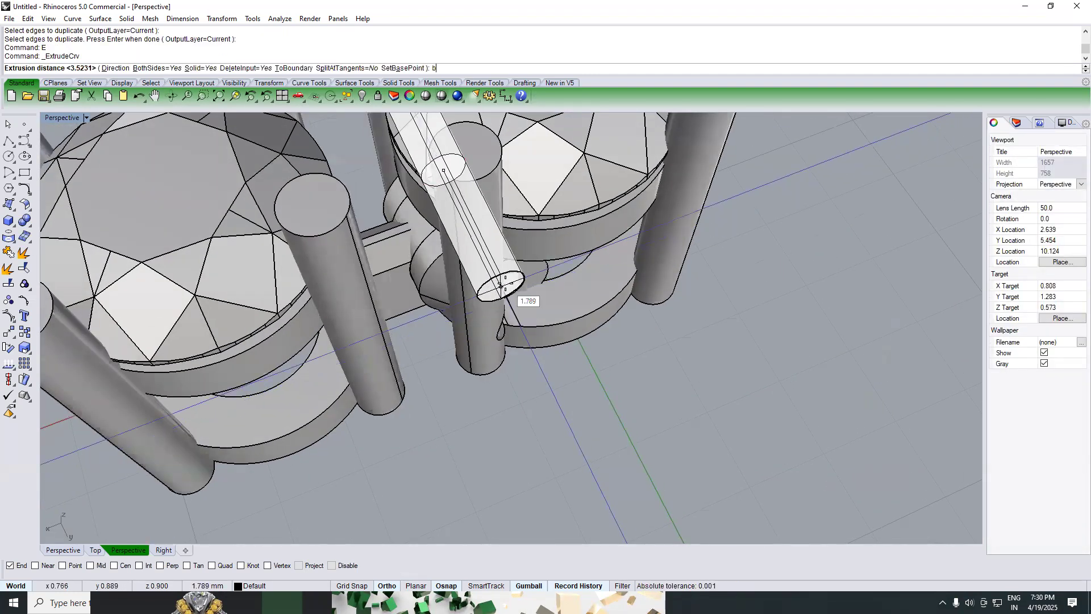
pyautogui.press('Return')
pyautogui.click(501, 287)
# Step: Try rotating the second setting about the hinge hole's center in the Front view, using the Center snap
pyautogui.scroll(-6, 499, 303)
pyautogui.moveTo(529, 307); pyautogui.dragTo(818, 250, button='right')
pyautogui.click(628, 330)
pyautogui.write('FRONT')
pyautogui.press('Return')
pyautogui.write('r')
pyautogui.press('Return')
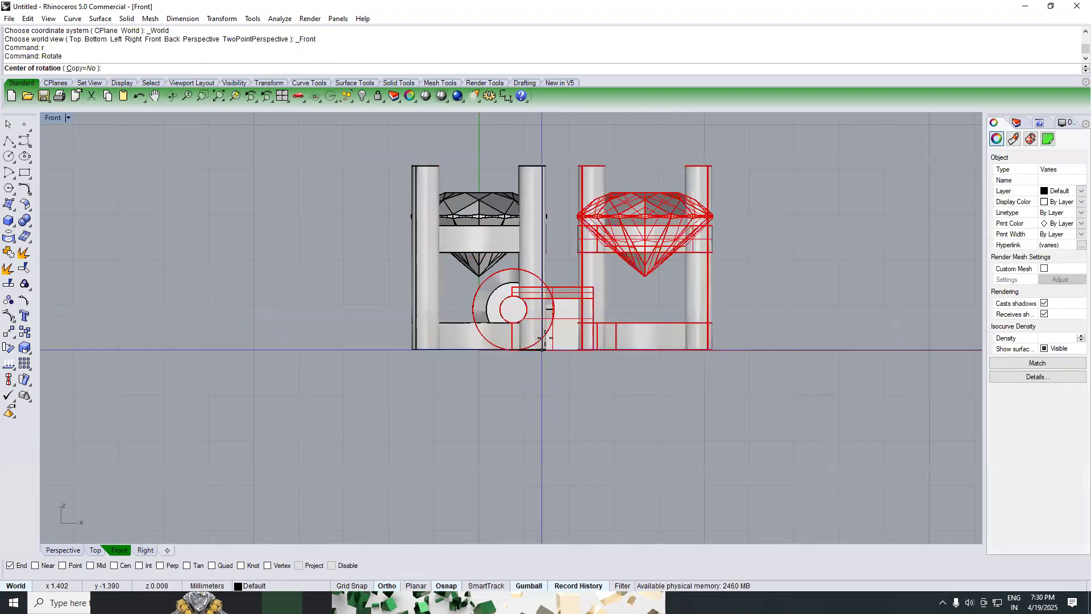
pyautogui.write('ooc')
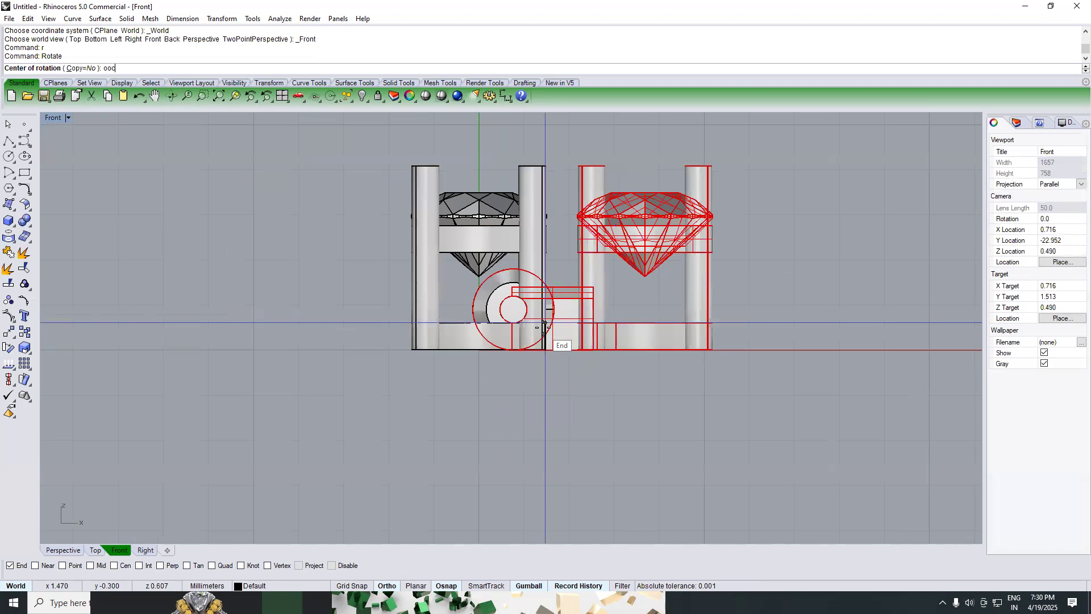
pyautogui.press('Return')
pyautogui.click(514, 309)
pyautogui.scroll(-4, 846, 258)
pyautogui.click(845, 258)
pyautogui.press('F8')
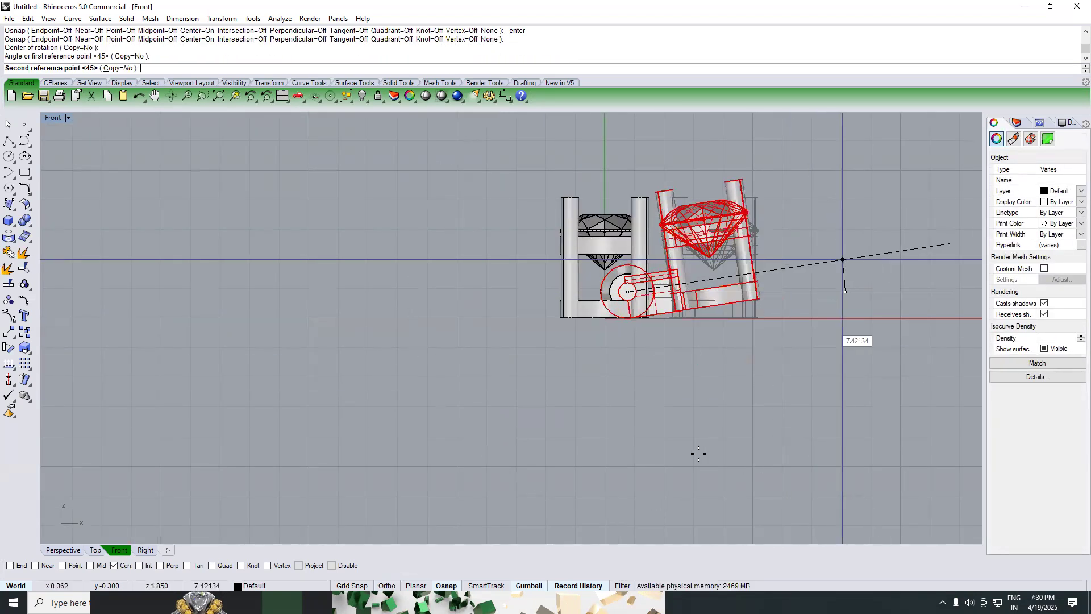
pyautogui.press('F8')
pyautogui.click(792, 260)
pyautogui.write('p')
pyautogui.press('Return')
pyautogui.scroll(4, 589, 354)
pyautogui.moveTo(589, 353); pyautogui.dragTo(652, 301, button='right')
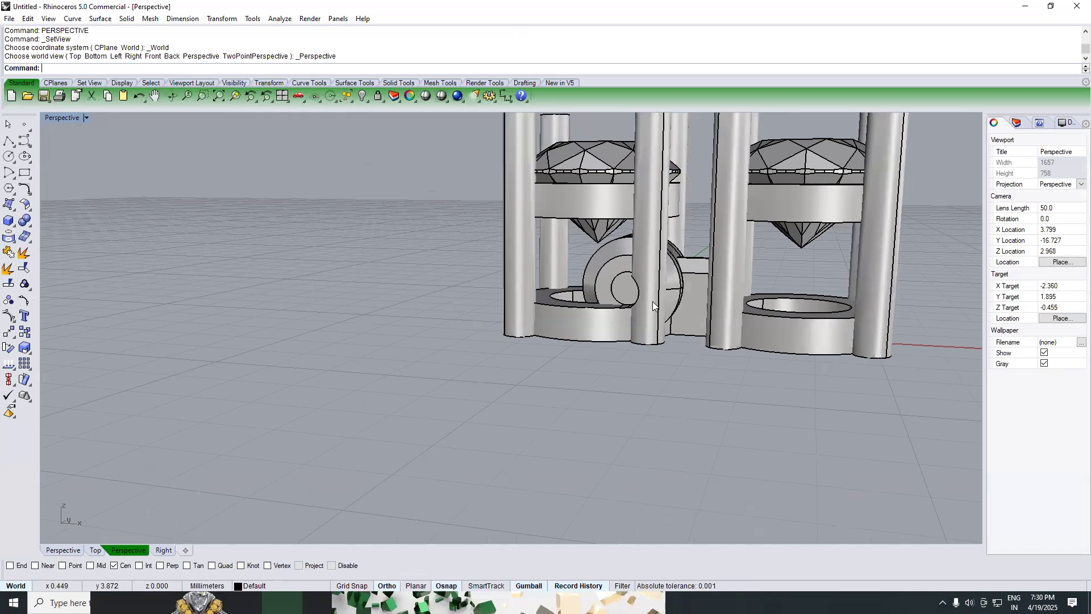
# Step: Undo the pin extrusion, the duplicated hole edge and the last move of the second setting
pyautogui.scroll(-4, 650, 302)
pyautogui.hotkey('ctrl', 'z')
pyautogui.hotkey('ctrl', 'z')
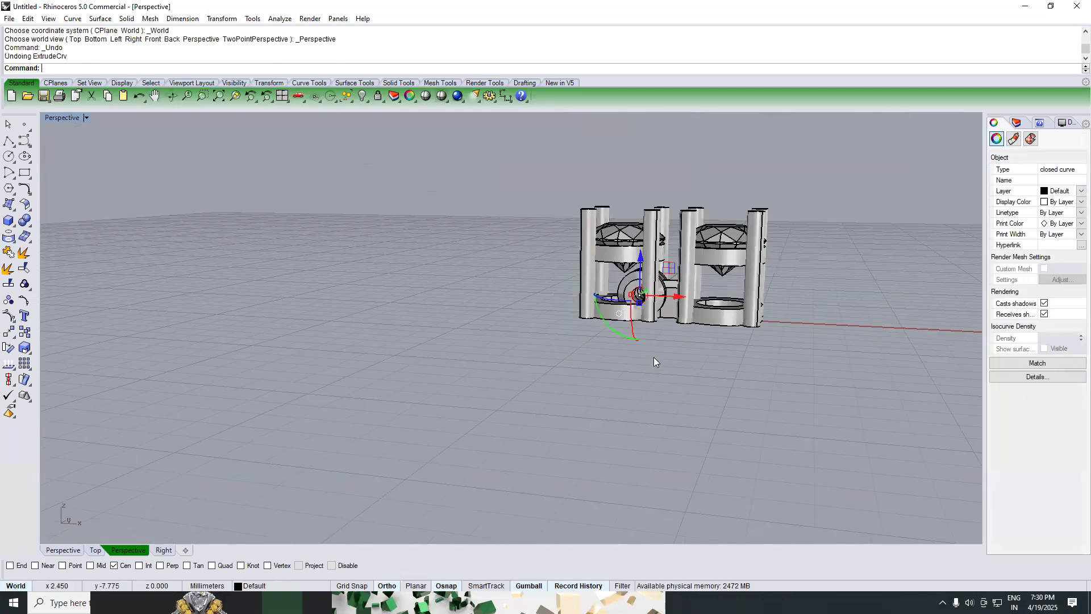
pyautogui.scroll(5, 682, 290)
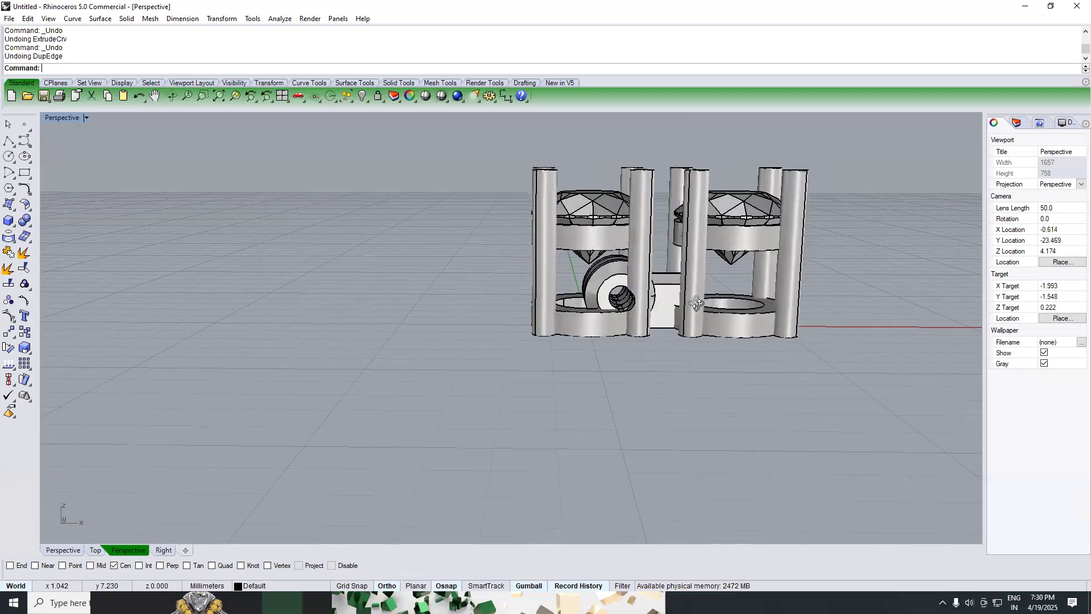
pyautogui.hotkey('ctrl', 'z')
pyautogui.click(683, 352)
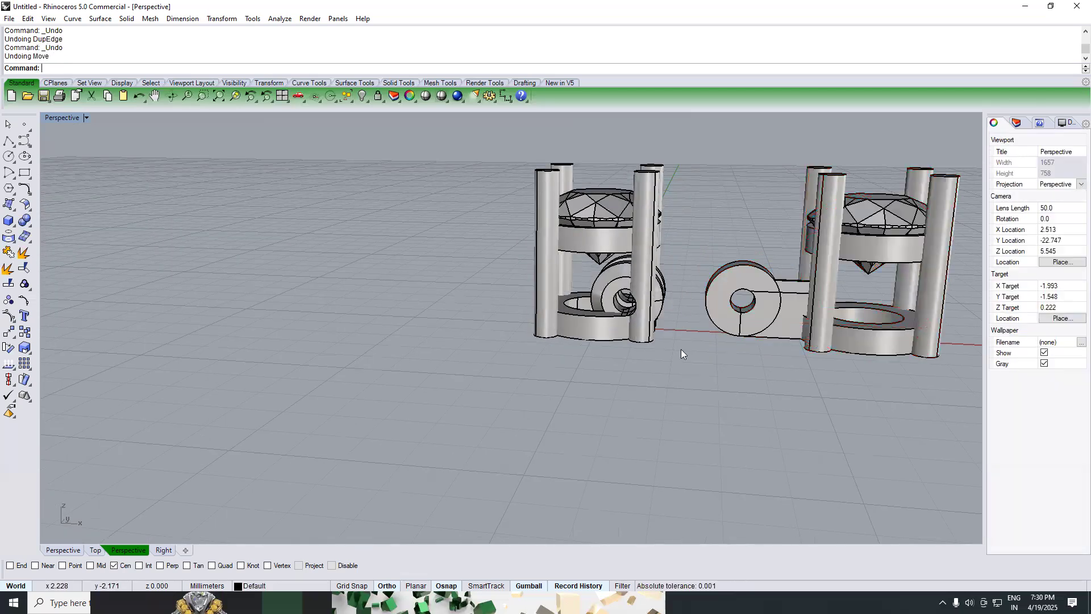
# Step: Undo the earlier edits from the hinge cuts back through the copied second setting, the prong scaling and the curve offset
pyautogui.moveTo(663, 276); pyautogui.dragTo(655, 345, button='right')
pyautogui.hotkey('ctrl', 'z')
pyautogui.hotkey('ctrl', 'z')
pyautogui.hotkey('ctrl', 'z')
pyautogui.hotkey('ctrl', 'z')
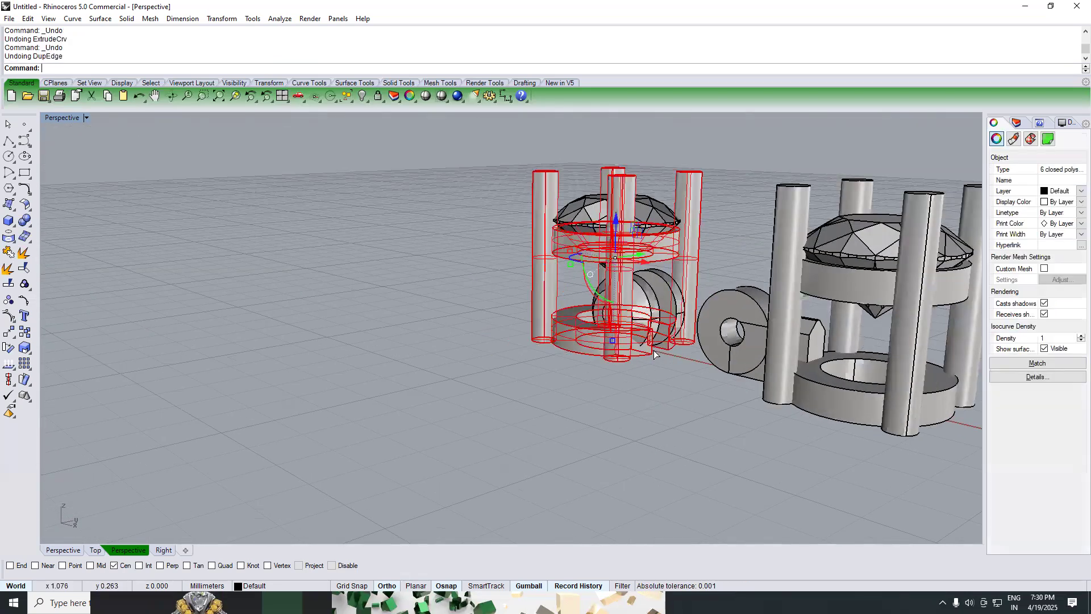
pyautogui.hotkey('ctrl', 'z')
pyautogui.hotkey('ctrl', 'z')
pyautogui.hotkey('ctrl', 'z')
pyautogui.hotkey('ctrl', 'z')
pyautogui.hotkey('ctrl', 'z')
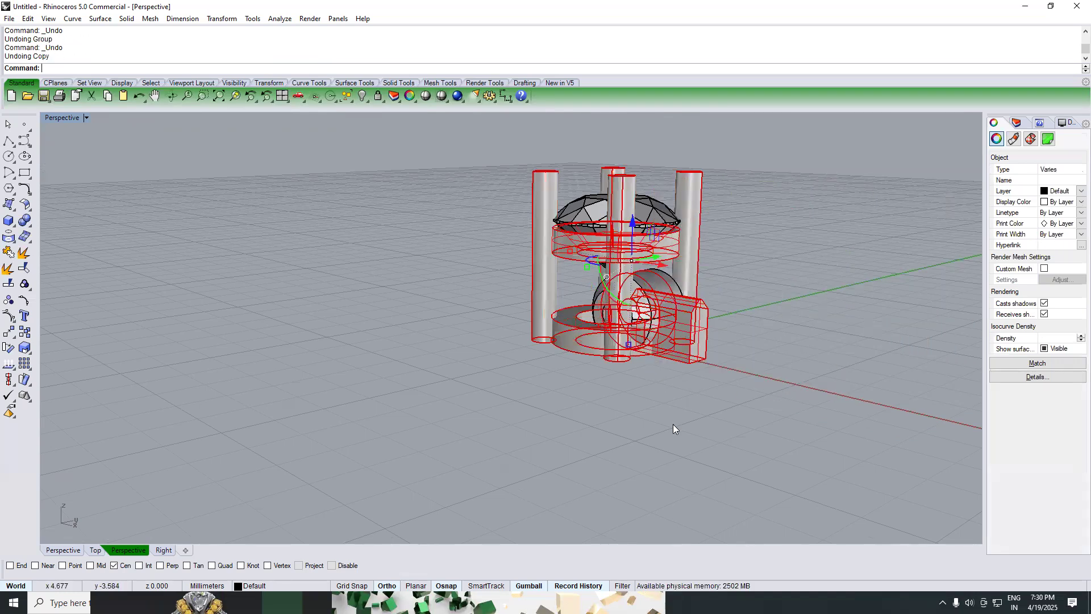
pyautogui.hotkey('ctrl', 'z')
pyautogui.hotkey('ctrl', 'z')
pyautogui.hotkey('ctrl', 'z')
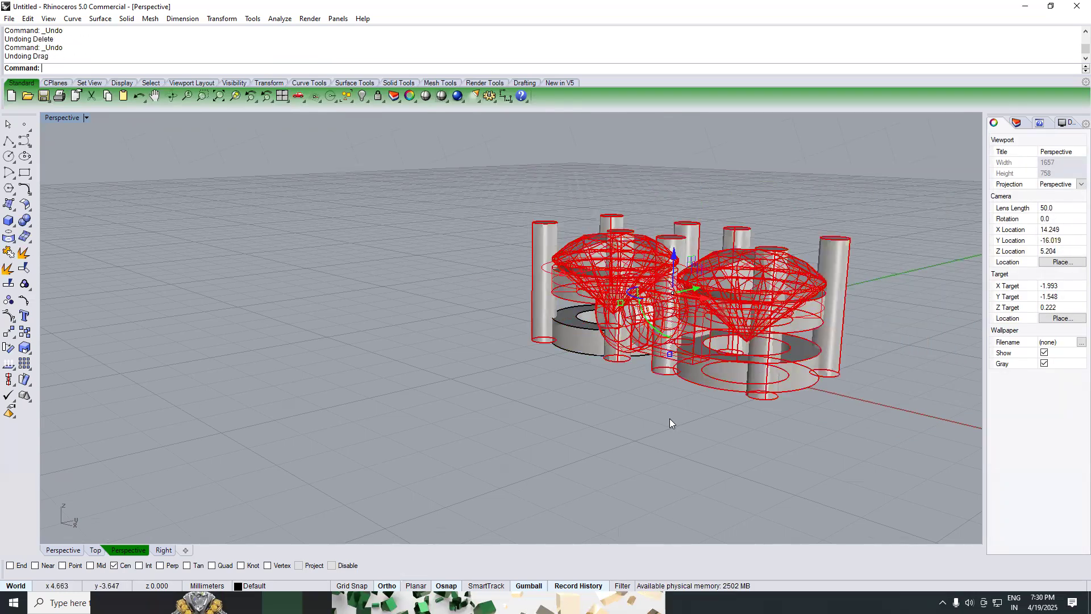
pyautogui.hotkey('ctrl', 'z')
# Step: Examine the hinge ring beside the prong, then redo the edits from the curve offset through raising the first setting's gem and upper ring
pyautogui.moveTo(641, 390); pyautogui.dragTo(634, 326, button='right')
pyautogui.scroll(5, 634, 318)
pyautogui.click(636, 313)
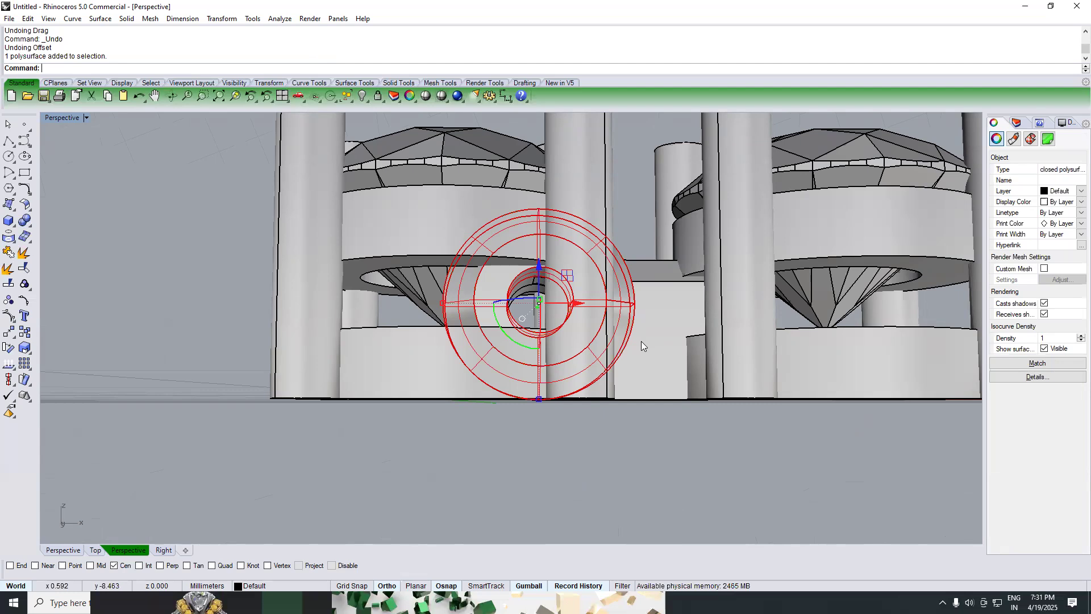
pyautogui.moveTo(641, 344); pyautogui.dragTo(630, 301, button='right')
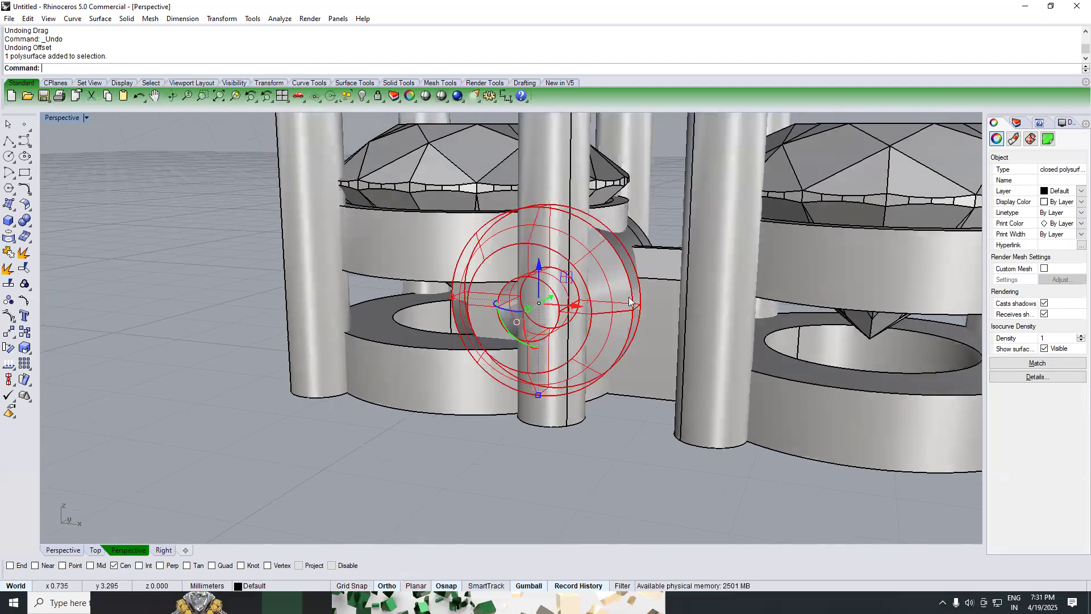
pyautogui.hotkey('ctrl', 'y')
pyautogui.hotkey('ctrl', 'y')
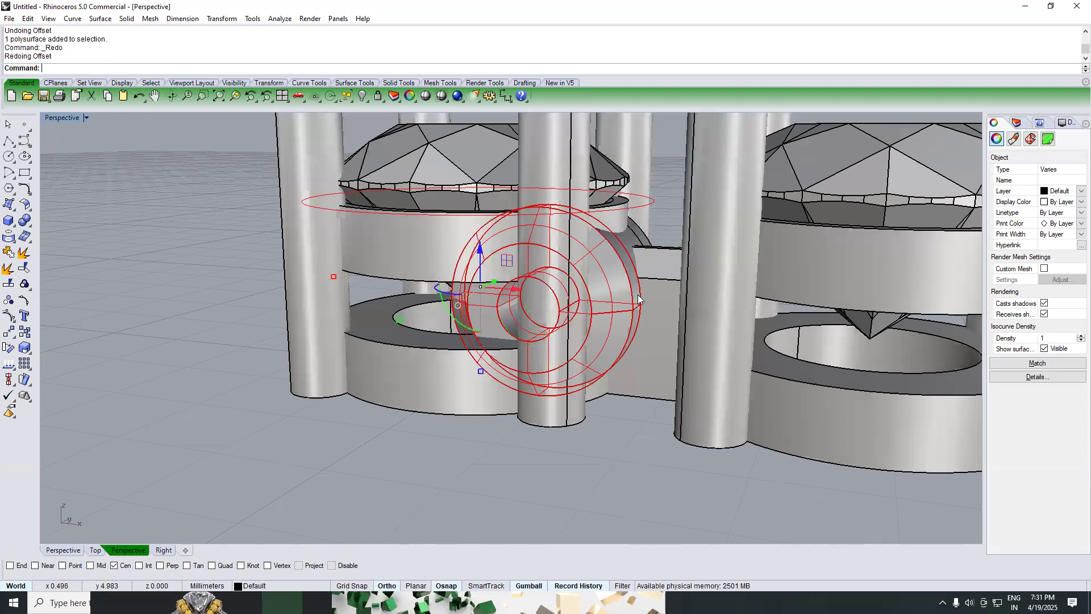
pyautogui.click(624, 435)
pyautogui.hotkey('ctrl', 'y')
pyautogui.moveTo(612, 255); pyautogui.dragTo(439, 318, button='right')
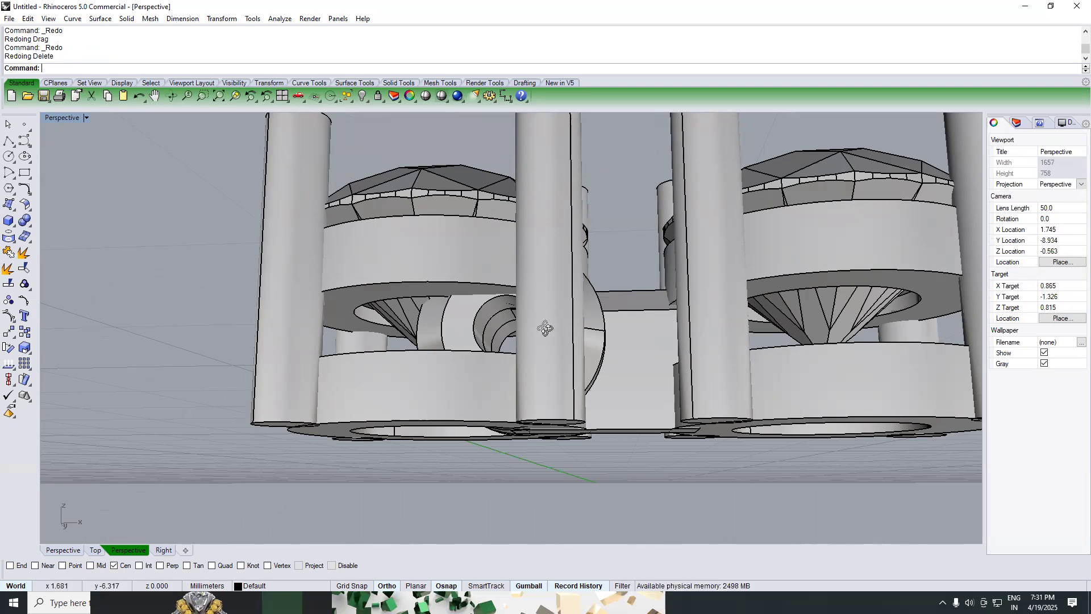
pyautogui.moveTo(550, 327); pyautogui.dragTo(560, 359, button='right')
pyautogui.hotkey('ctrl', 'y')
pyautogui.hotkey('ctrl', 'y')
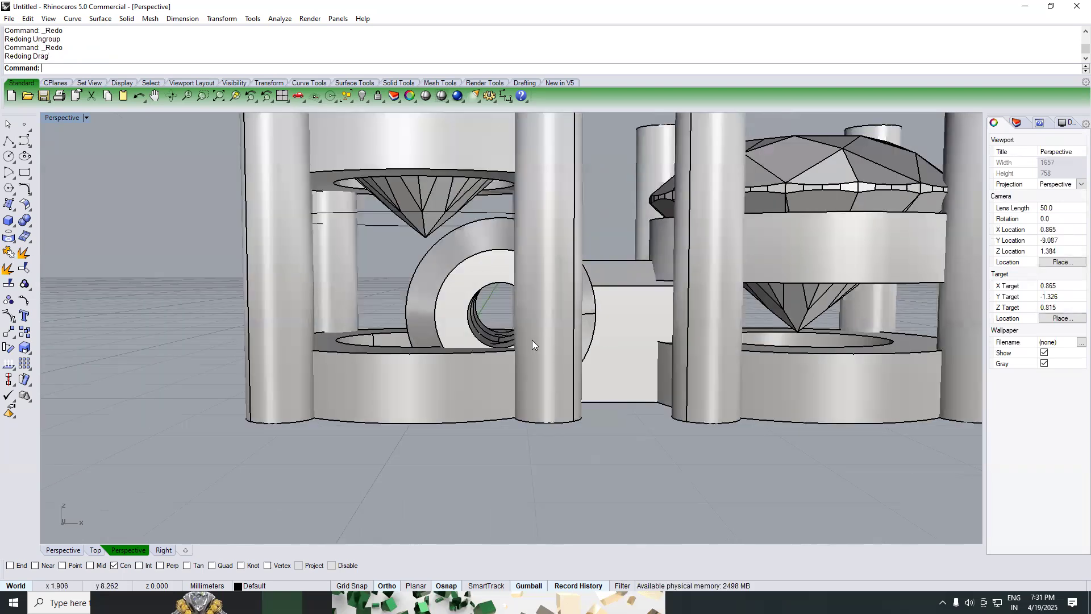
# Step: Redo the first setting's prong lengthening and the replacement of the old second setting with a copy
pyautogui.scroll(-4, 529, 339)
pyautogui.scroll(2, 509, 283)
pyautogui.moveTo(526, 295); pyautogui.dragTo(526, 295, button='right')
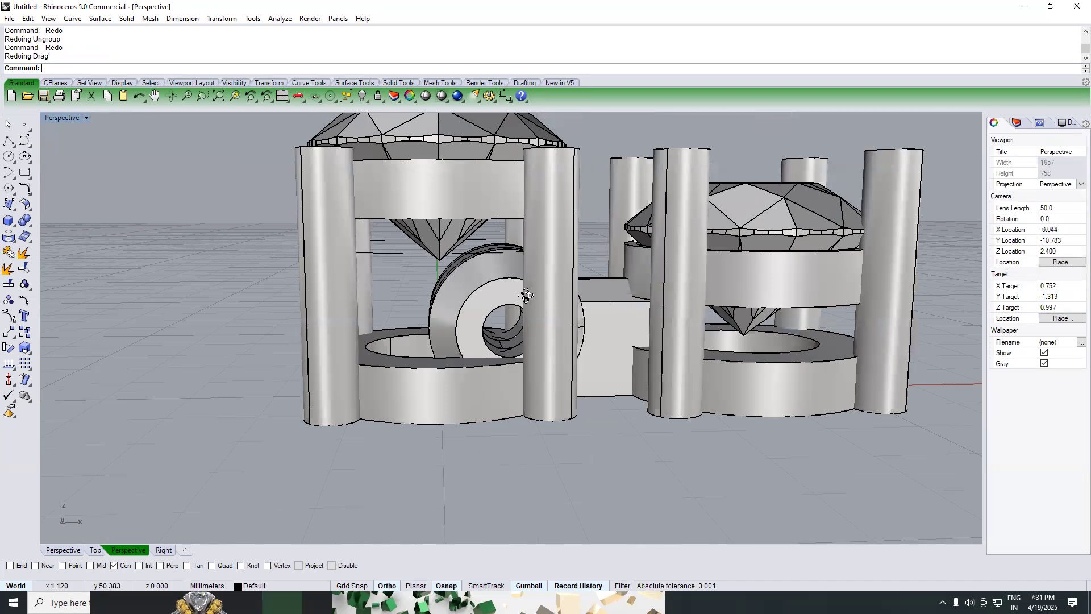
pyautogui.hotkey('ctrl', 'y')
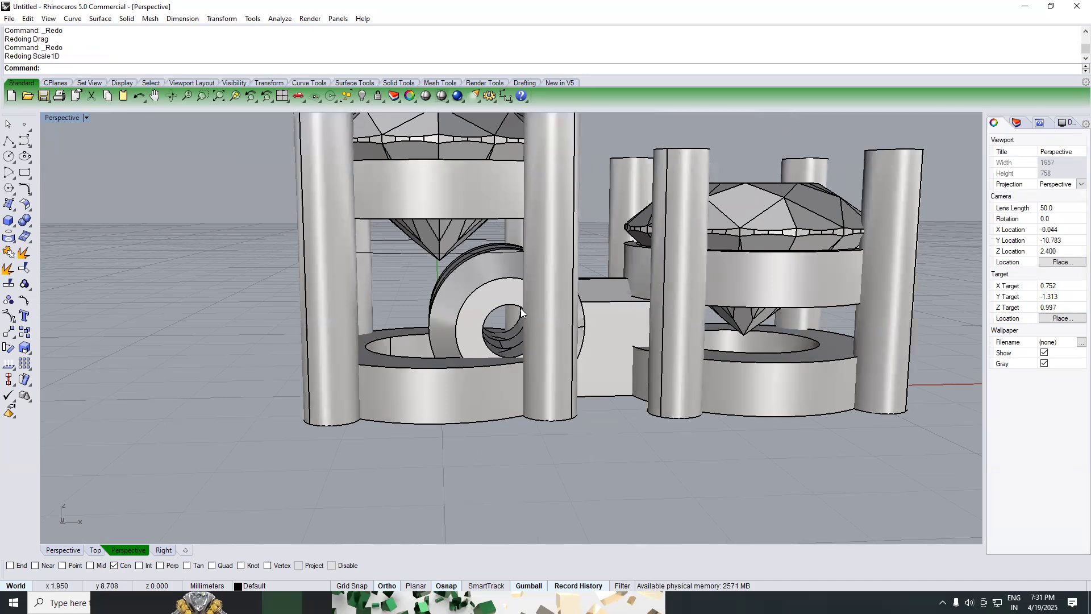
pyautogui.scroll(-3, 520, 308)
pyautogui.hotkey('ctrl', 'y')
pyautogui.hotkey('ctrl', 'y')
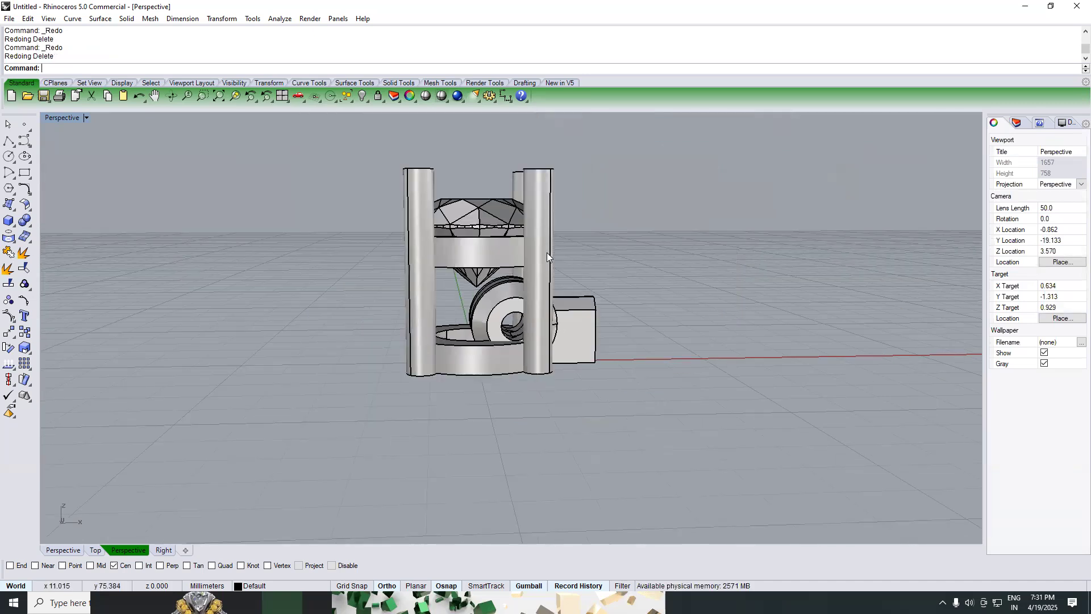
pyautogui.hotkey('ctrl', 'y')
pyautogui.hotkey('ctrl', 'y')
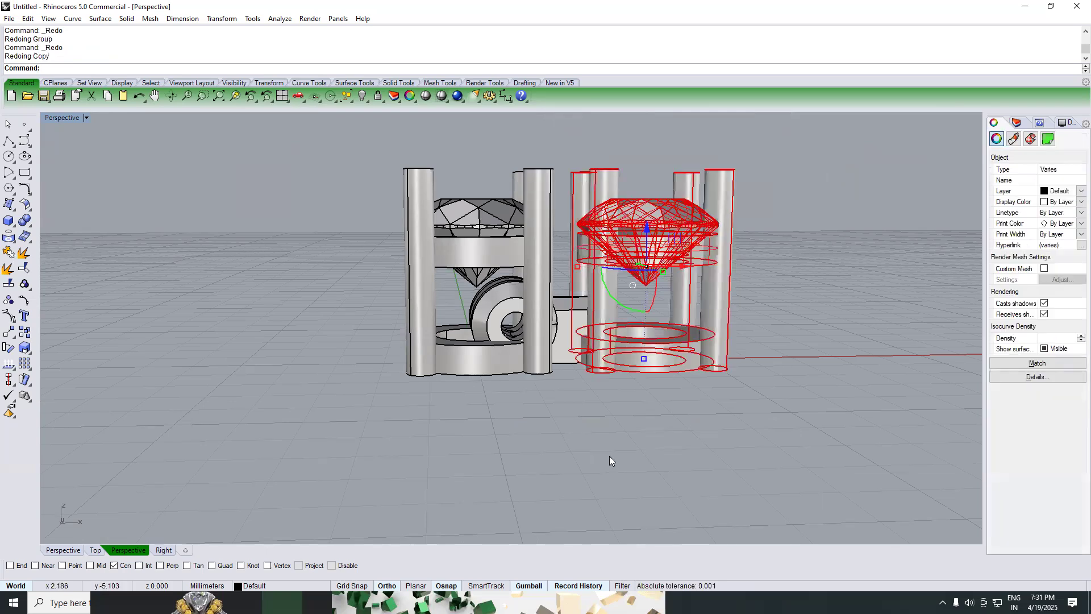
# Step: Redo the grouping and the shift that separates the second setting, knuckle and arm from the first
pyautogui.moveTo(600, 324); pyautogui.dragTo(597, 398, button='right')
pyautogui.scroll(6, 529, 307)
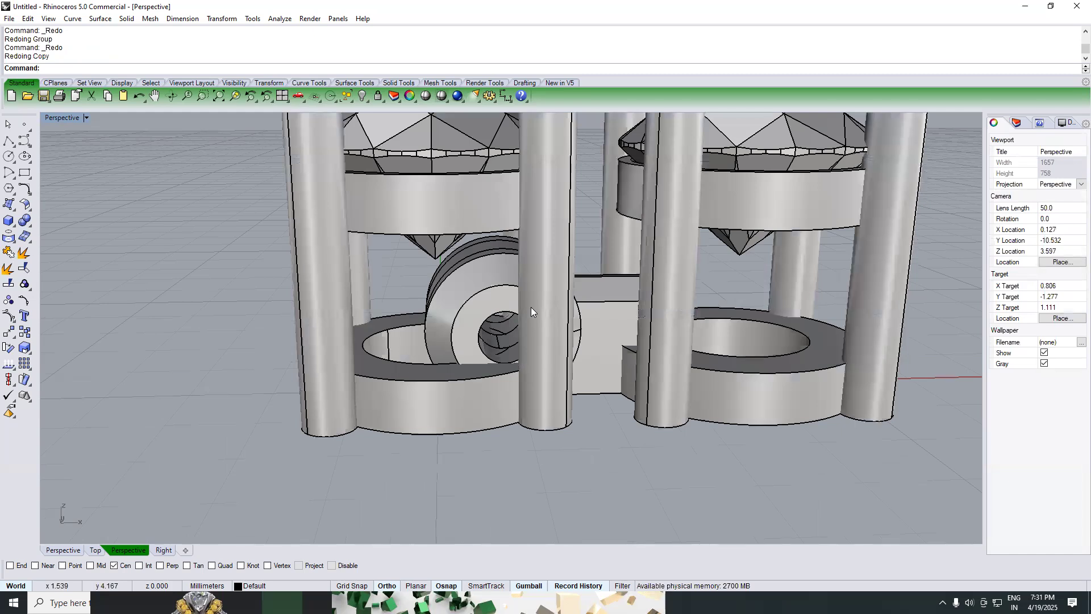
pyautogui.scroll(-3, 531, 307)
pyautogui.moveTo(563, 331); pyautogui.dragTo(543, 297, button='right')
pyautogui.hotkey('ctrl', 'y')
pyautogui.hotkey('ctrl', 'y')
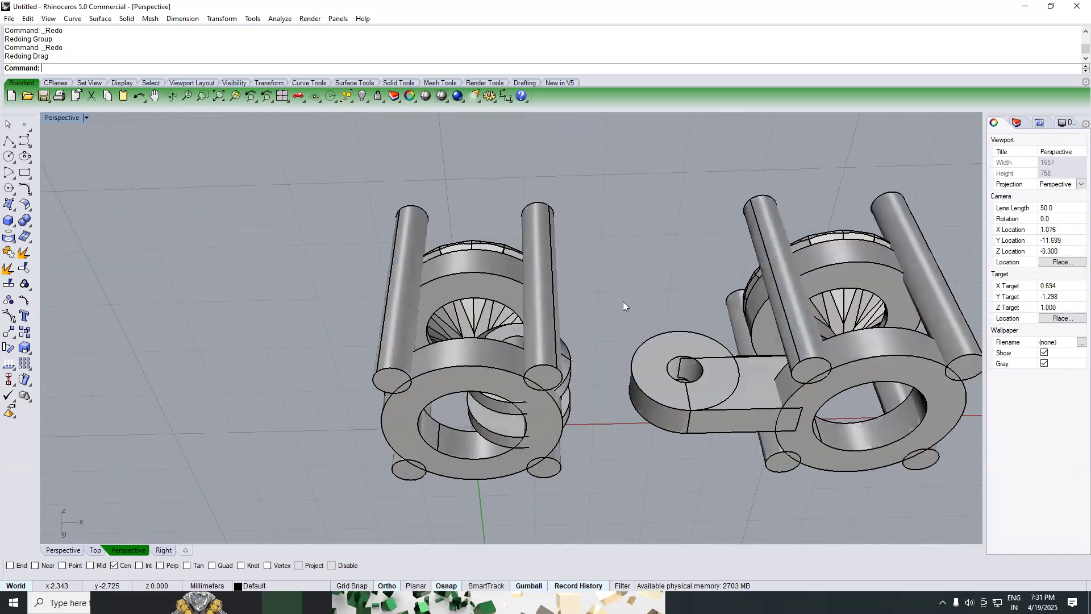
# Step: Redo the edge duplication, the Boolean difference on the first setting and the deletion of its cutter
pyautogui.moveTo(641, 360); pyautogui.dragTo(613, 325, button='right')
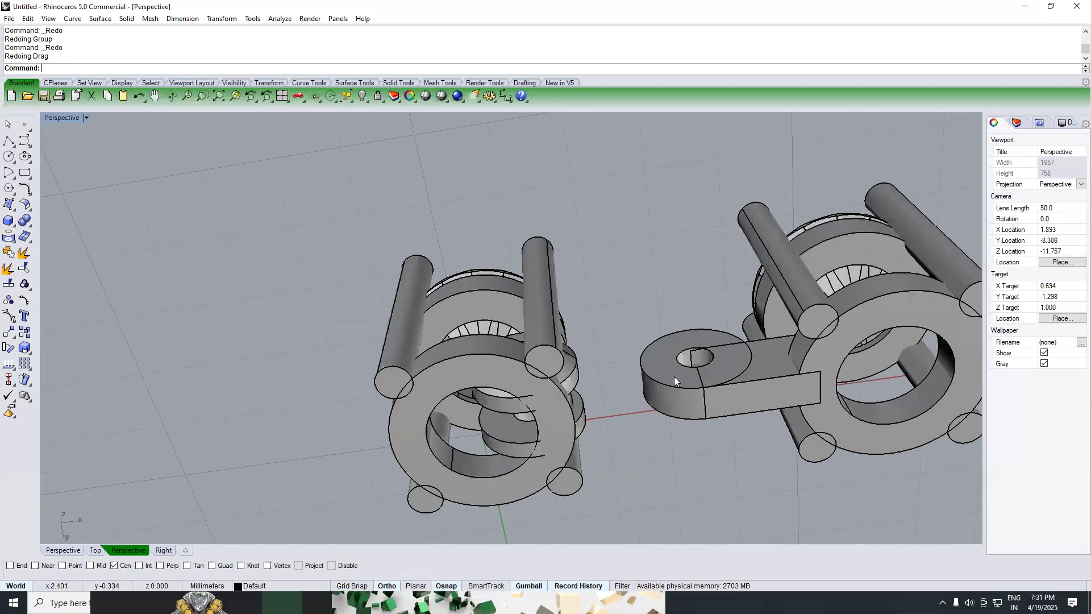
pyautogui.moveTo(573, 397); pyautogui.dragTo(607, 359, button='right')
pyautogui.scroll(5, 607, 359)
pyautogui.hotkey('ctrl', 'y')
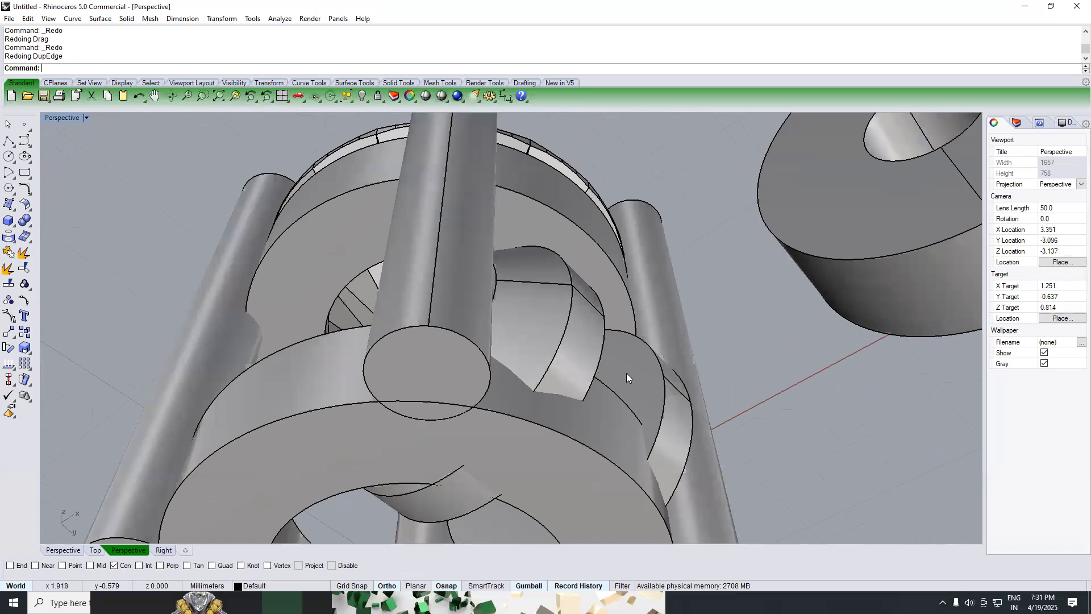
pyautogui.hotkey('ctrl', 'y')
pyautogui.scroll(-4, 619, 327)
pyautogui.hotkey('ctrl', 'y')
pyautogui.hotkey('ctrl', 'y')
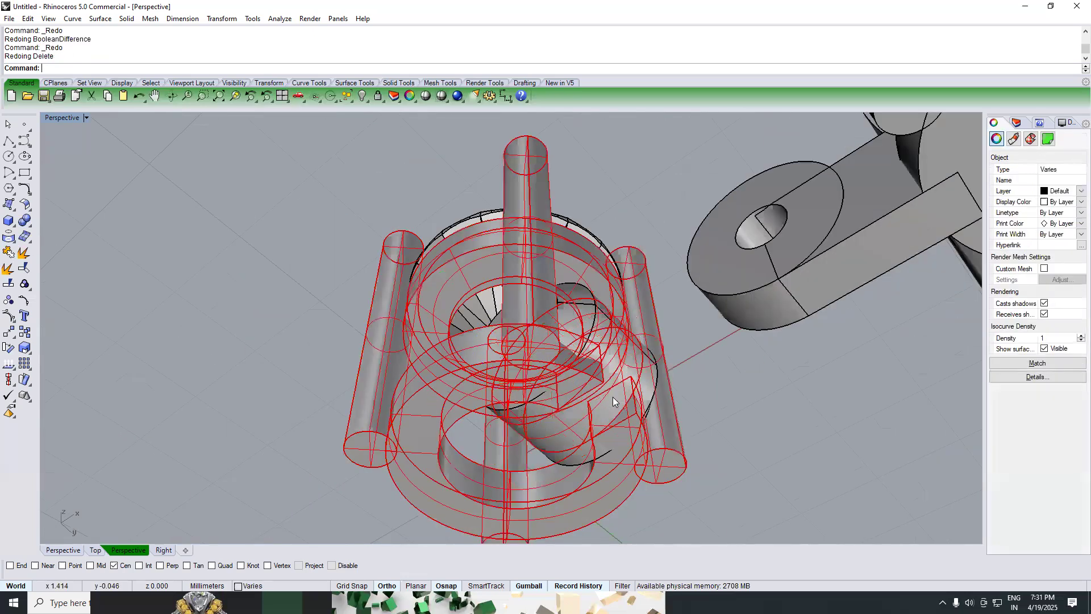
# Step: Redo the hinge-hole cut, the second setting's grouping and its move back against the first setting
pyautogui.scroll(-4, 532, 346)
pyautogui.press('Escape')
pyautogui.hotkey('ctrl', 'y')
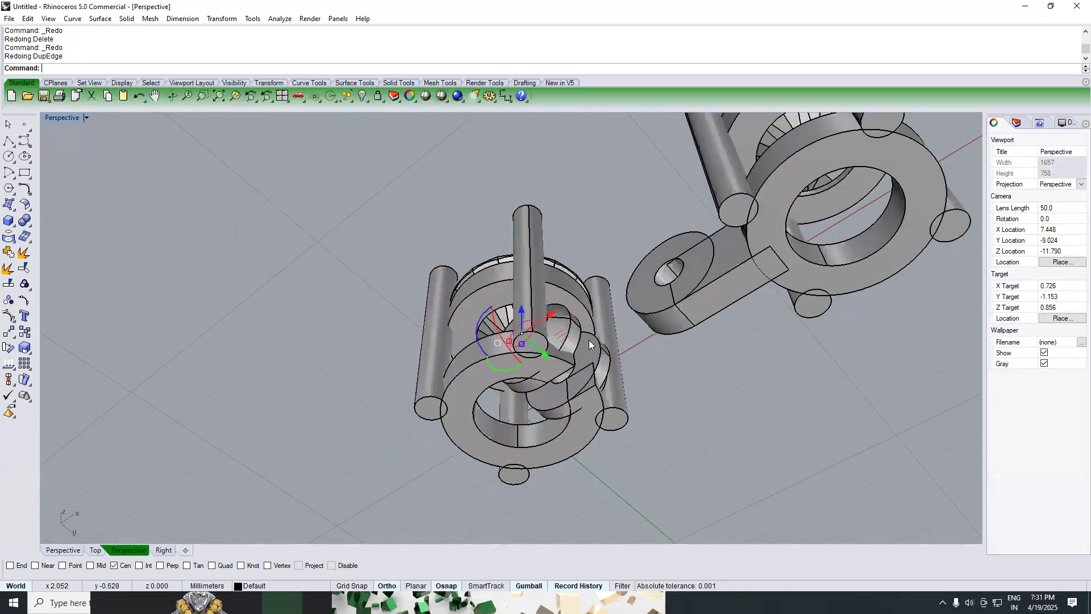
pyautogui.hotkey('ctrl', 'y')
pyautogui.hotkey('ctrl', 'y')
pyautogui.hotkey('ctrl', 'y')
pyautogui.hotkey('ctrl', 'y')
# Step: Undo the edits in the Front view back to before the gems were raised and the prongs lengthened
pyautogui.write('top')
pyautogui.press('Return')
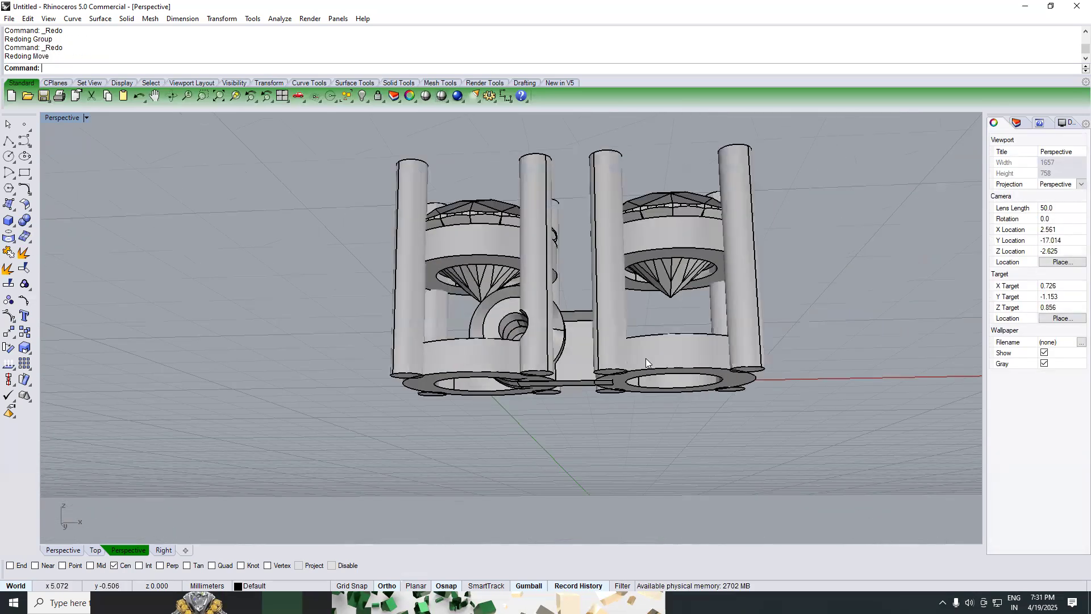
pyautogui.write('front')
pyautogui.press('Return')
pyautogui.click(560, 334)
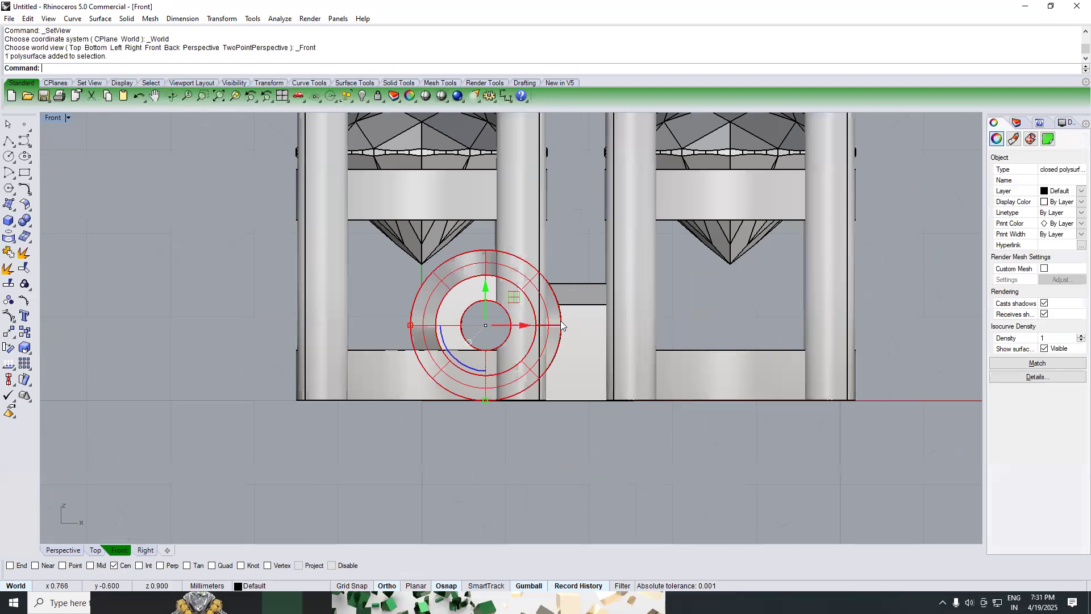
pyautogui.hotkey('ctrl', 'z')
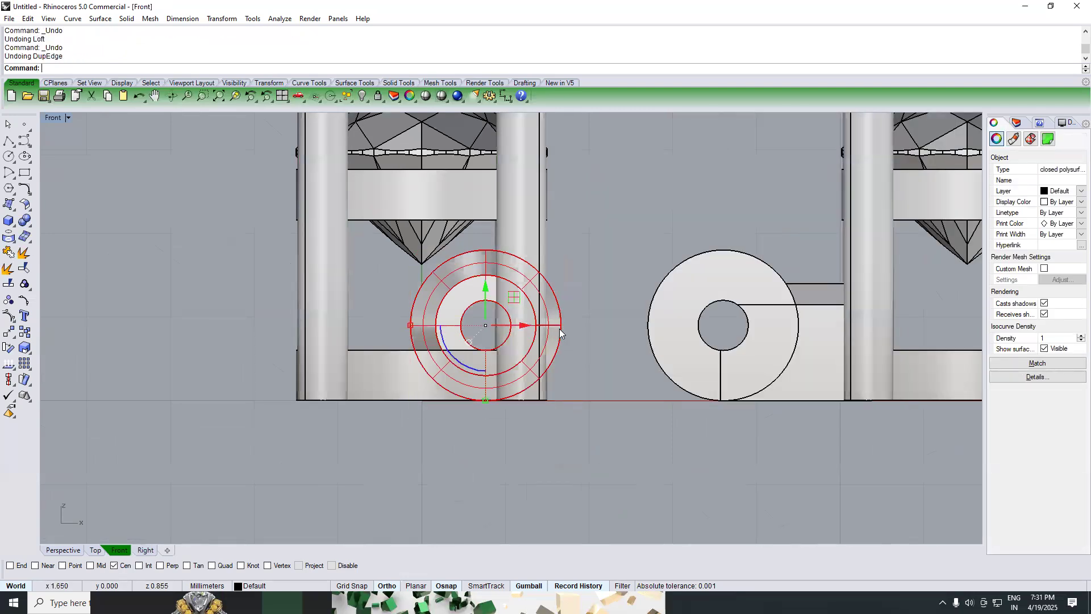
pyautogui.hotkey('ctrl', 'z')
pyautogui.hotkey('ctrl', 'z')
pyautogui.hotkey('ctrl', 'z')
pyautogui.hotkey('ctrl', 'z')
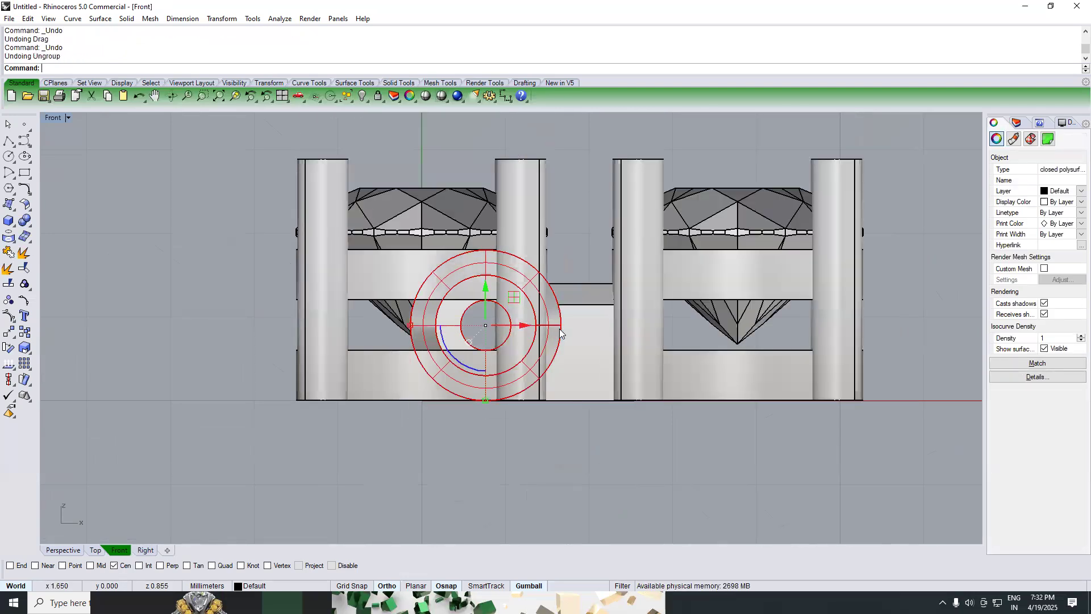
# Step: Delete the hinge ring, knuckle and arm between the two settings
pyautogui.click(583, 278)
pyautogui.scroll(2, 583, 278)
pyautogui.moveTo(582, 261); pyautogui.dragTo(549, 333)
pyautogui.press('Delete')
pyautogui.scroll(-4, 562, 308)
pyautogui.scroll(-4, 556, 322)
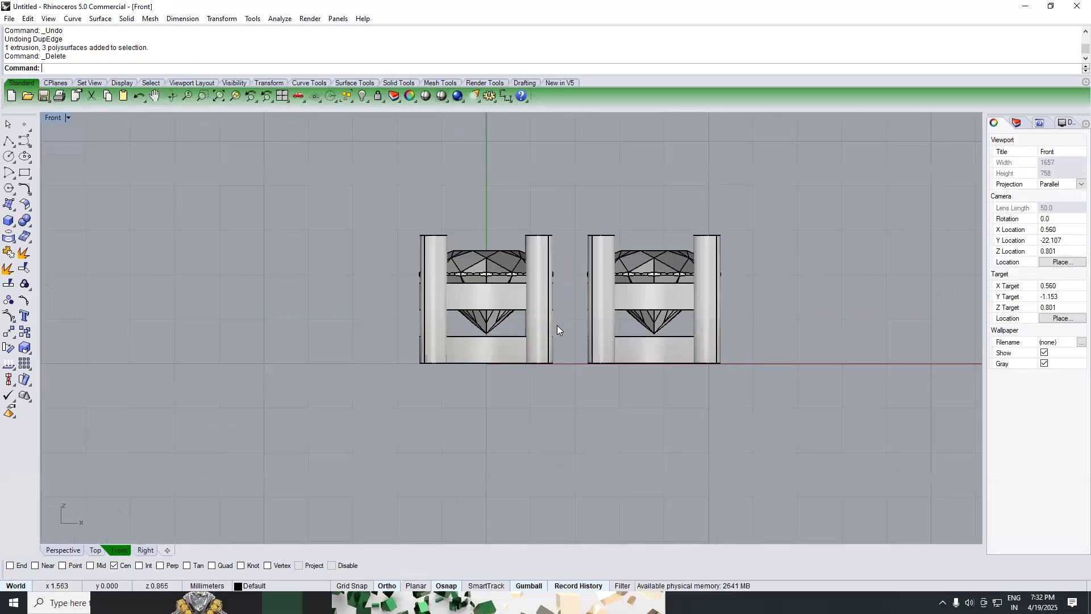
# Step: Draw a 0.6 mm diameter circle in the Front view, off to the side of the first setting and below its base
pyautogui.press('F1')
pyautogui.press('F2')
pyautogui.click(8, 157)
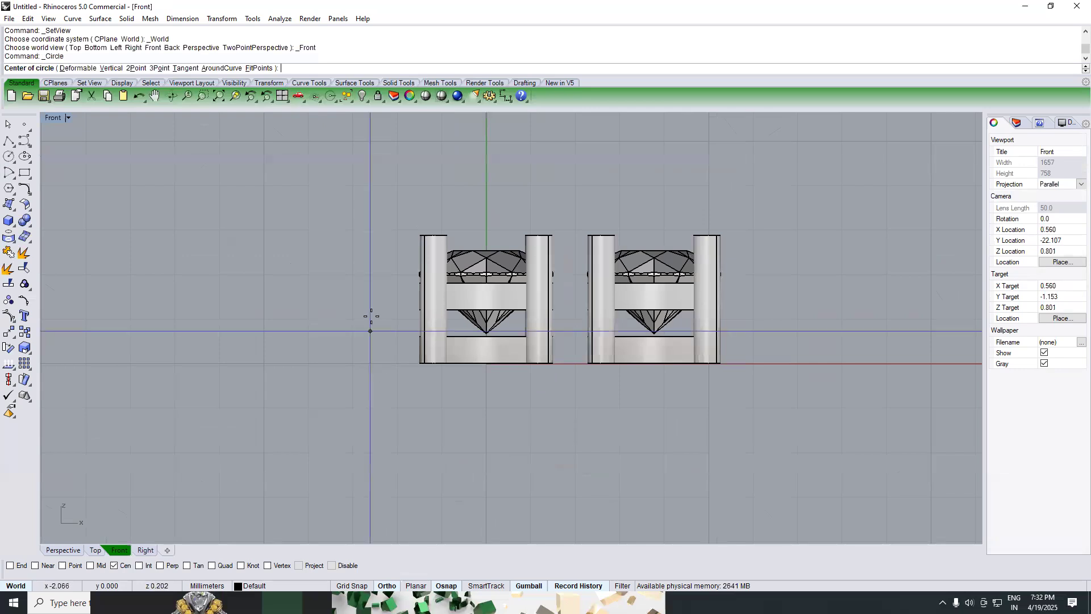
pyautogui.scroll(-2, 292, 317)
pyautogui.click(269, 356)
pyautogui.write('.6')
pyautogui.press('Return')
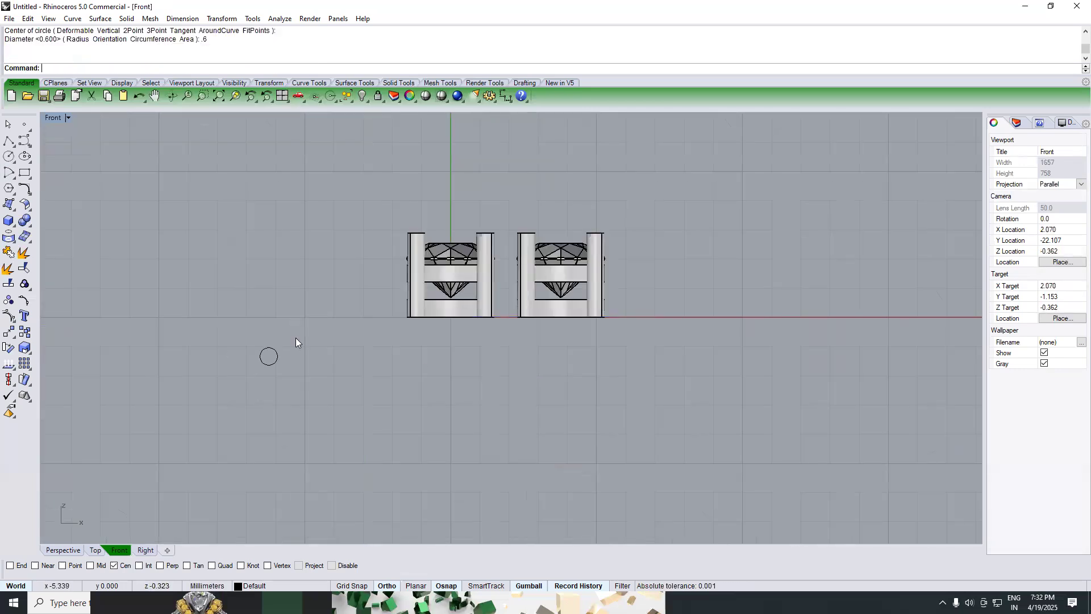
# Step: Offset the small circle outward by 0.6 mm
pyautogui.scroll(6, 295, 338)
pyautogui.moveTo(296, 337); pyautogui.dragTo(230, 416)
pyautogui.moveTo(232, 415); pyautogui.dragTo(326, 391, button='right')
pyautogui.write('OF')
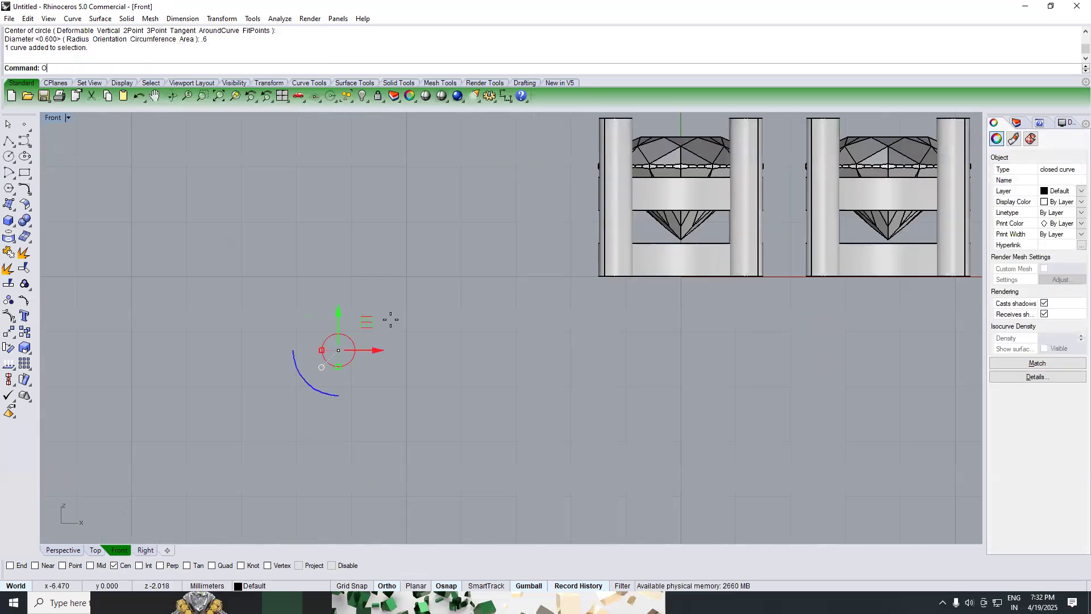
pyautogui.press('Return')
pyautogui.write('.6')
pyautogui.press('Return')
pyautogui.click(387, 320)
# Step: Extrude both concentric circles into a solid ring, 0.3 mm to both sides
pyautogui.moveTo(426, 287); pyautogui.dragTo(308, 381)
pyautogui.write('TOP')
pyautogui.press('Return')
pyautogui.write('E')
pyautogui.press('Return')
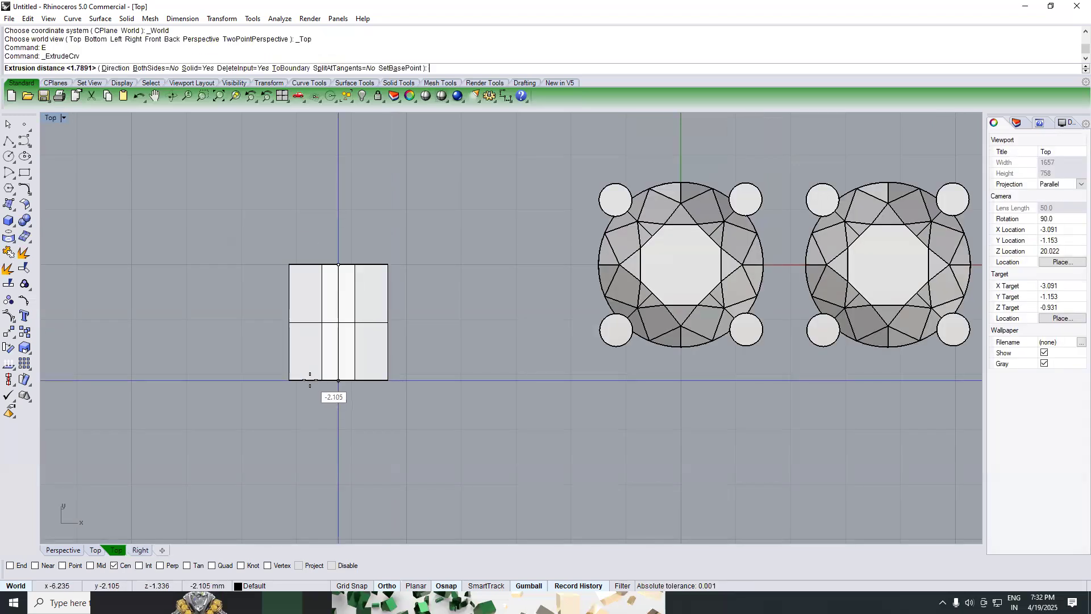
pyautogui.write('b')
pyautogui.press('Return')
pyautogui.write('.3')
pyautogui.press('Return')
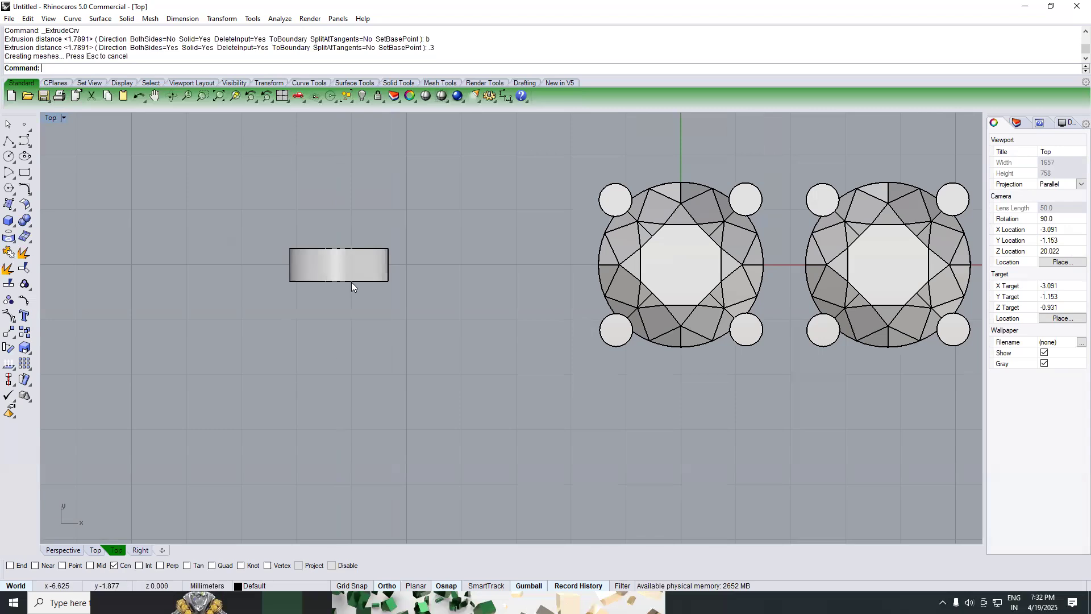
# Step: Copy the hinge ring 0.6 mm along its axis so the copy sits flush against the original
pyautogui.scroll(4, 352, 282)
pyautogui.click(365, 281)
pyautogui.write('C')
pyautogui.press('Return')
pyautogui.click(428, 274)
pyautogui.write('.6')
pyautogui.press('Return')
pyautogui.click(404, 390)
pyautogui.press('Return')
# Step: Mirror the copied ring across the X axis through the origin to the other side of the middle ring
pyautogui.click(399, 319)
pyautogui.write('Mm')
pyautogui.press('Return')
pyautogui.write('0')
pyautogui.press('Return')
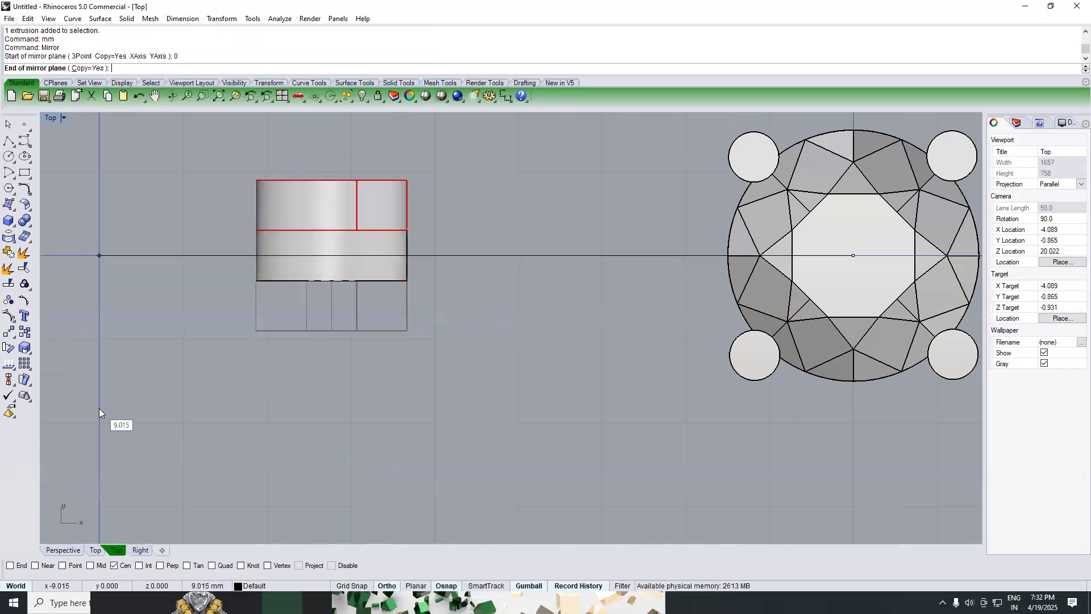
pyautogui.click(99, 408)
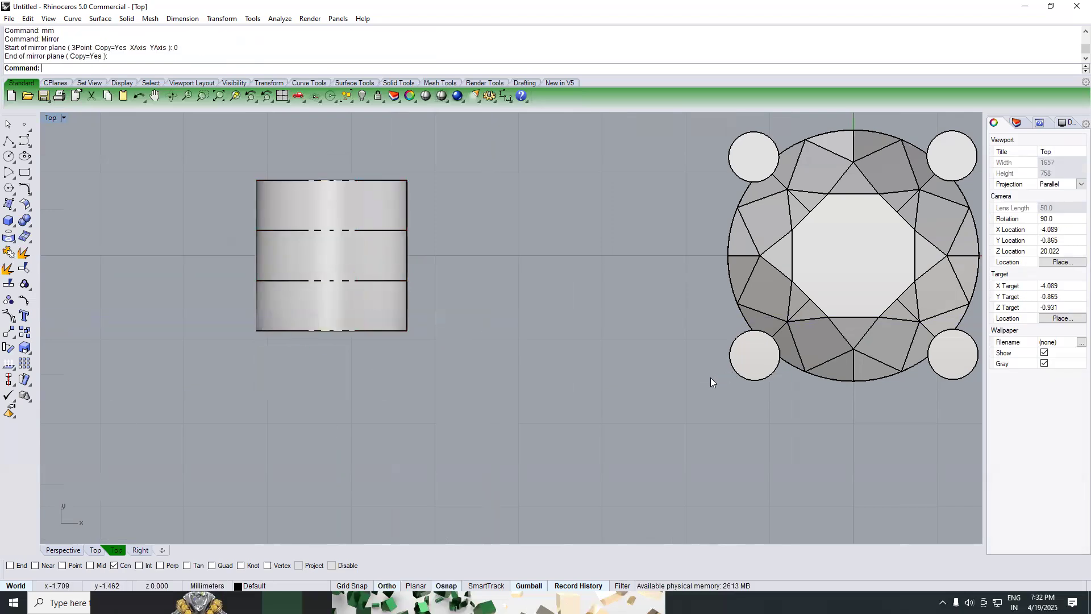
# Step: Chamfer the outer rim edges of the two end rings by 0.3 mm
pyautogui.write('p')
pyautogui.press('Return')
pyautogui.scroll(4, 525, 325)
pyautogui.write('cha')
pyautogui.press('Return')
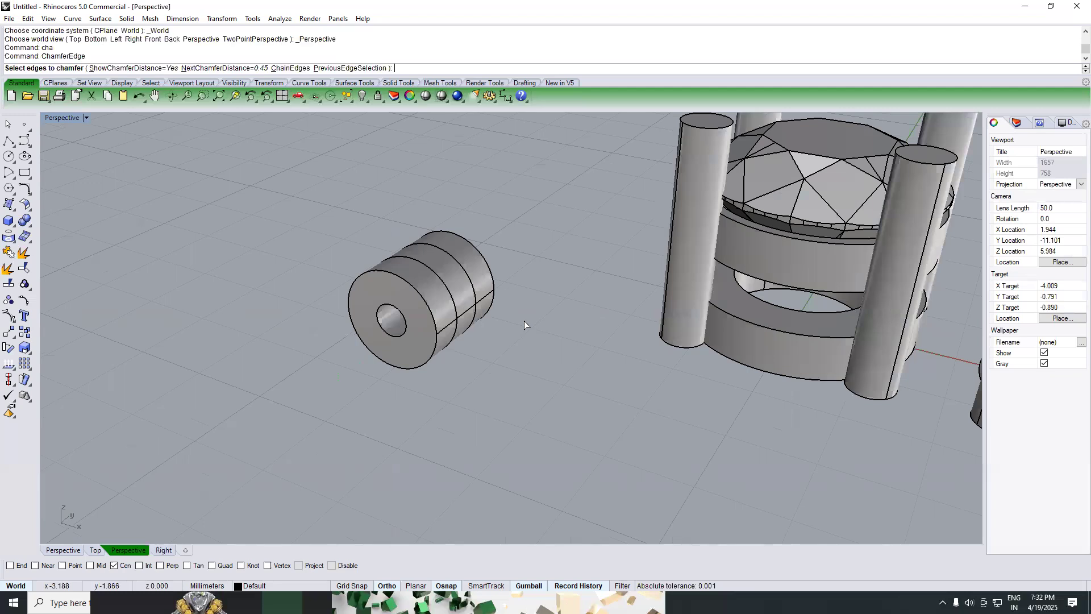
pyautogui.write('.3')
pyautogui.press('Return')
pyautogui.click(424, 304)
pyautogui.click(481, 261)
pyautogui.press('Return')
pyautogui.press('Return')
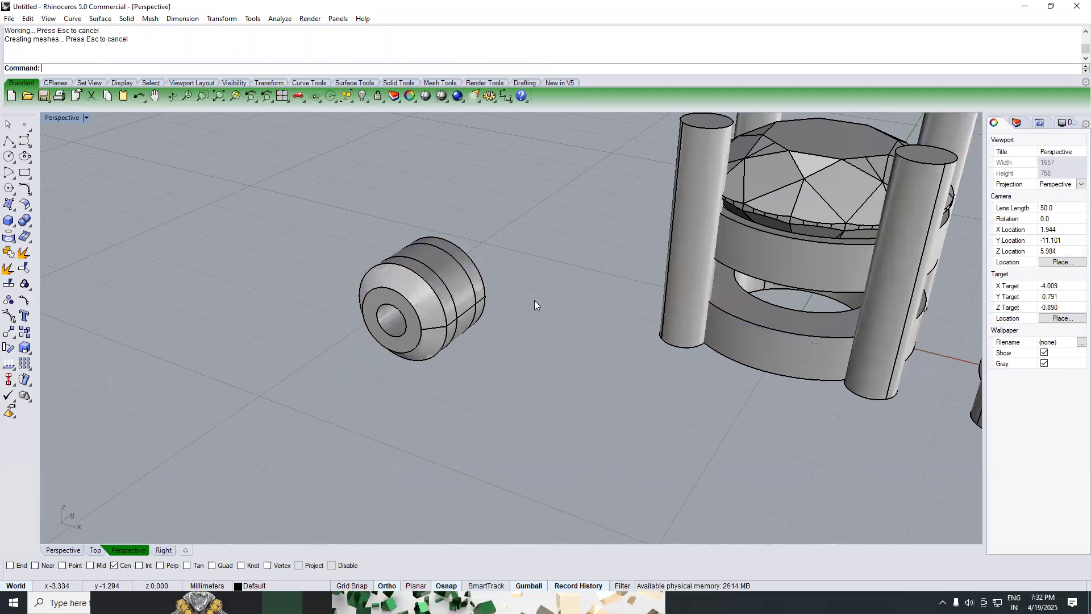
# Step: Create a bounding box solid around the middle hinge ring
pyautogui.write('top')
pyautogui.press('Return')
pyautogui.scroll(3, 413, 302)
pyautogui.click(424, 276)
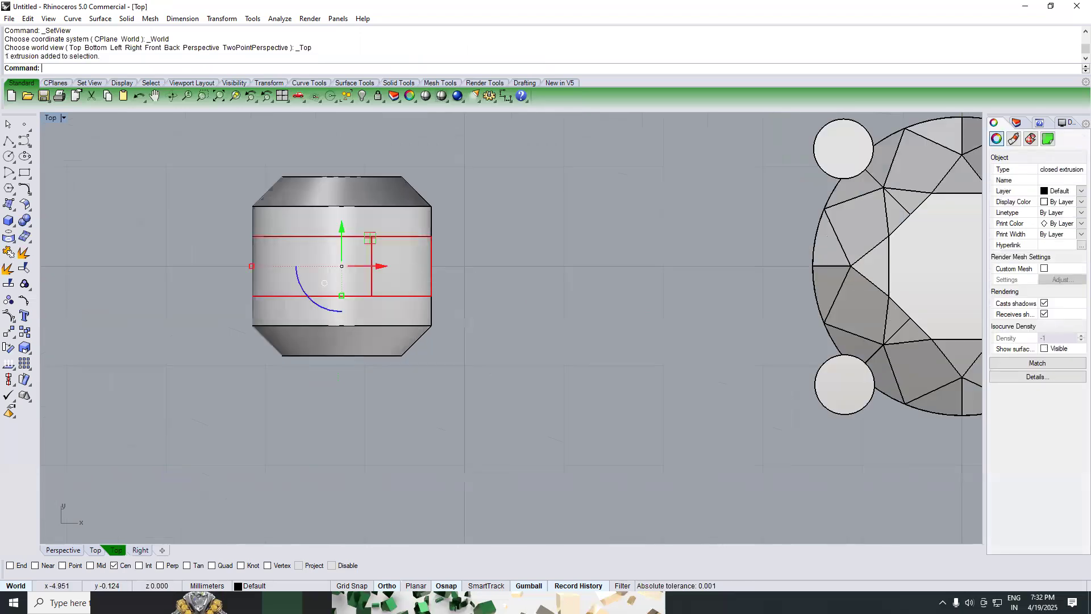
pyautogui.scroll(-1, 460, 307)
pyautogui.write('bo')
pyautogui.press('Return')
pyautogui.press('Return')
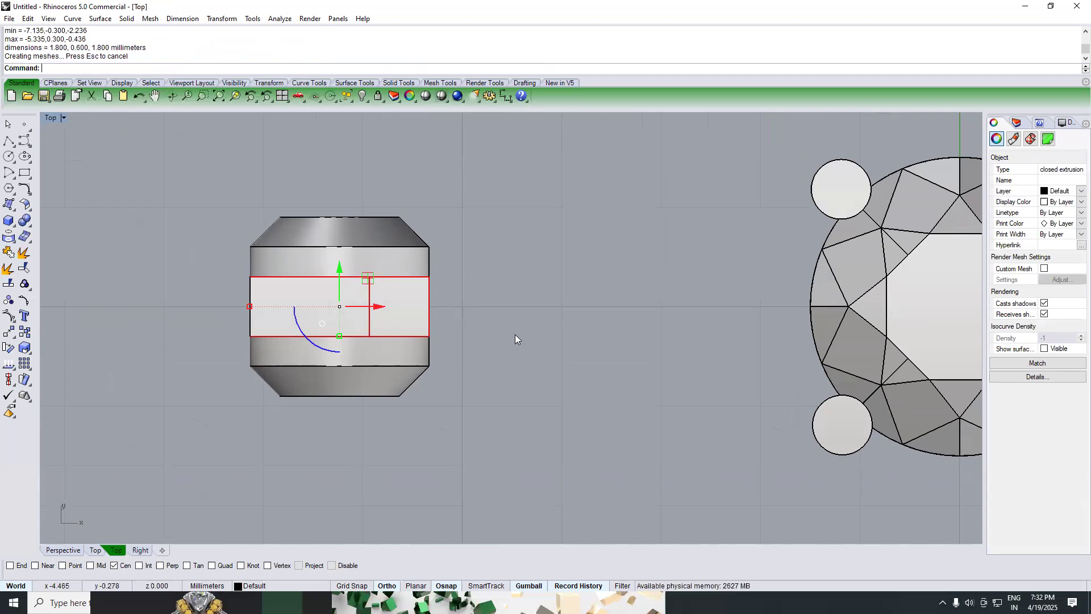
pyautogui.press('Escape')
pyautogui.hotkey('ctrl', 'F4')
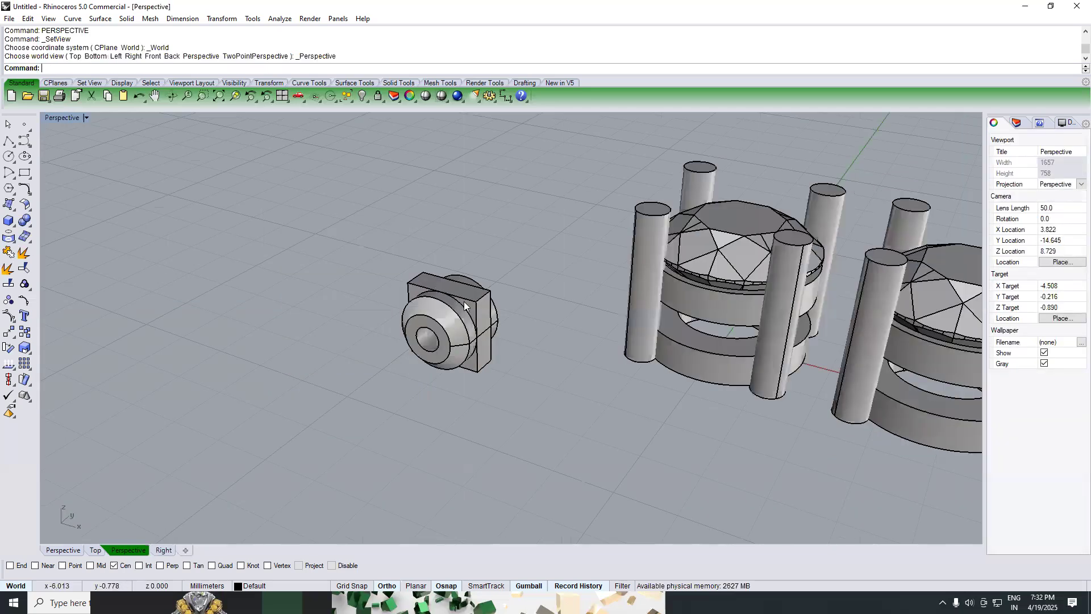
pyautogui.click(461, 300)
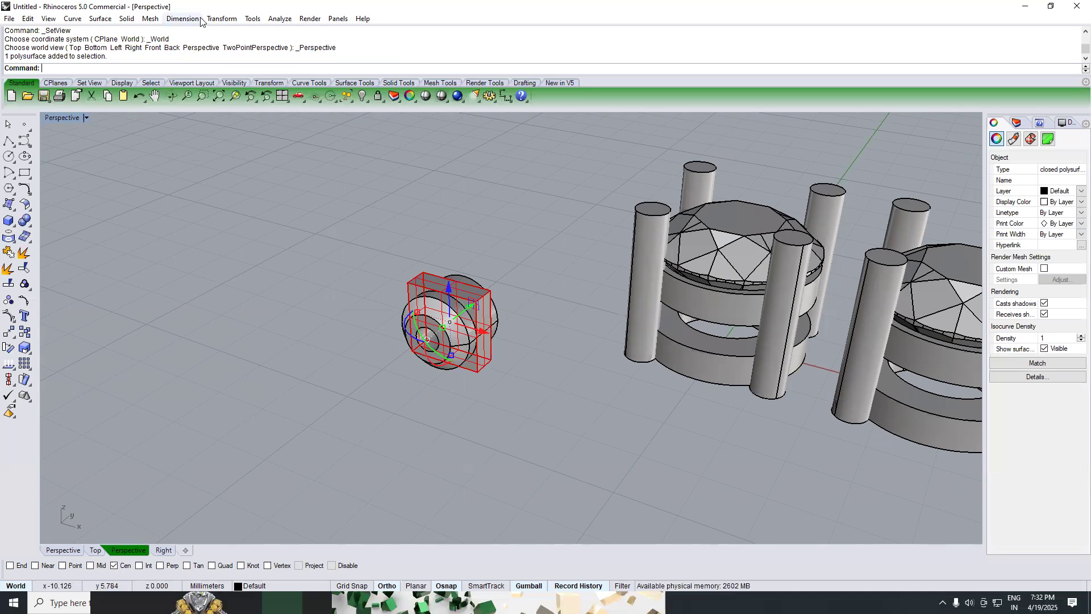
pyautogui.click(253, 18)
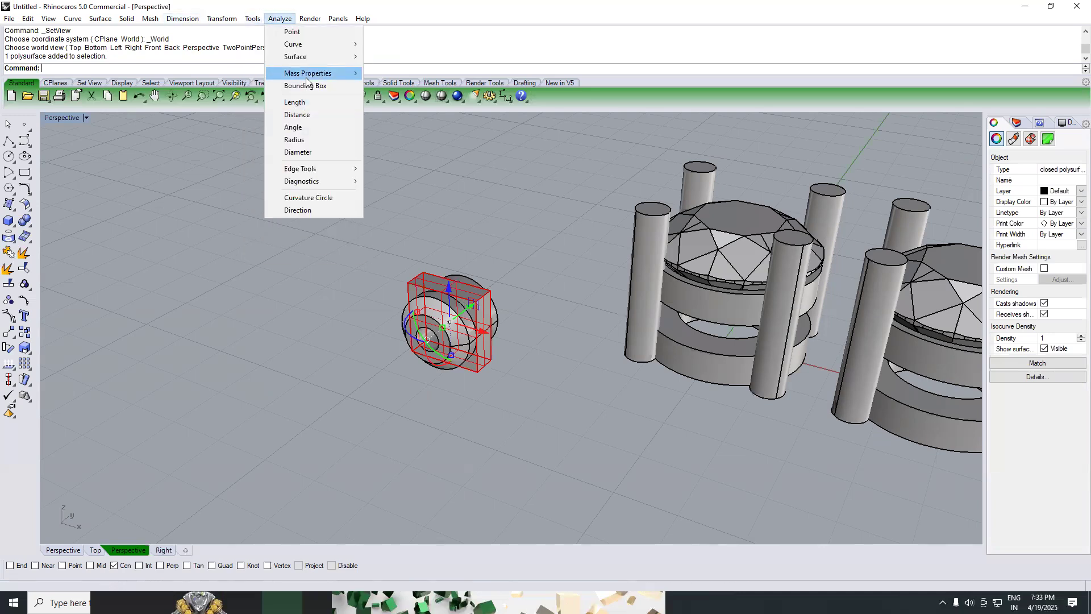
pyautogui.click(529, 308)
# Step: Move the box along X in the Top view so it extends from the hinge rings' centre as an arm
pyautogui.scroll(4, 516, 315)
pyautogui.click(468, 282)
pyautogui.moveTo(468, 282)
pyautogui.mouseDown(button='right')
pyautogui.moveTo(506, 180)
pyautogui.moveTo(460, 308)
pyautogui.moveTo(487, 419)
pyautogui.moveTo(459, 268)
pyautogui.mouseUp(button='right')
pyautogui.scroll(4, 459, 268)
pyautogui.scroll(-2, 441, 321)
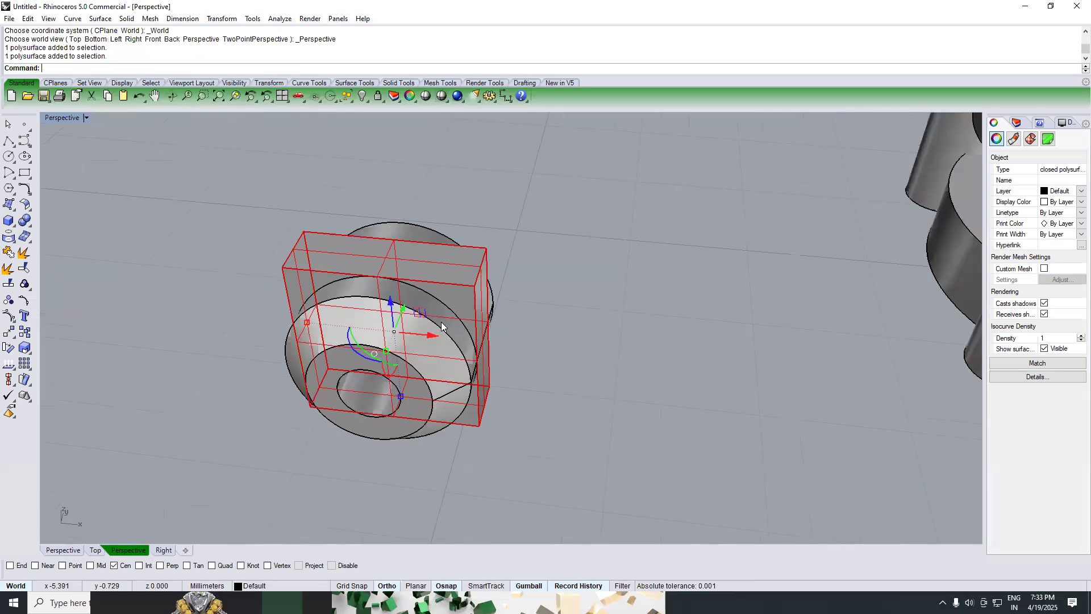
pyautogui.write('top')
pyautogui.press('Return')
pyautogui.moveTo(422, 266); pyautogui.dragTo(504, 275)
pyautogui.click(501, 297)
# Step: Scale the arm box in one direction from its bottom end corner to a height of 1.4 mm
pyautogui.write('perspective')
pyautogui.press('Return')
pyautogui.click(535, 344)
pyautogui.write('1d')
pyautogui.press('Return')
pyautogui.write('end')
pyautogui.press('Return')
pyautogui.click(563, 456)
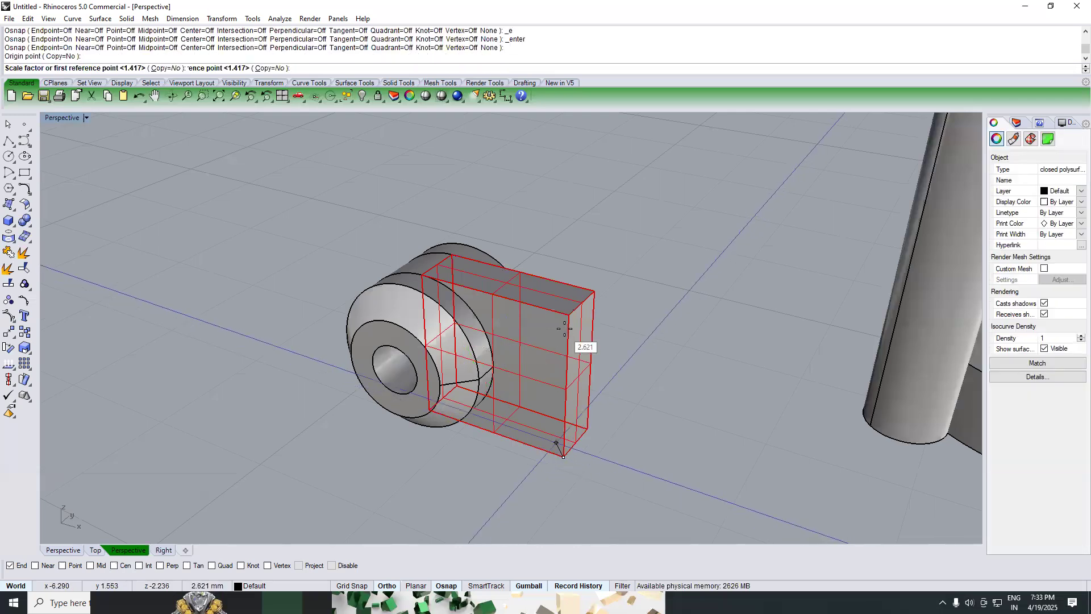
pyautogui.click(569, 315)
pyautogui.write('1')
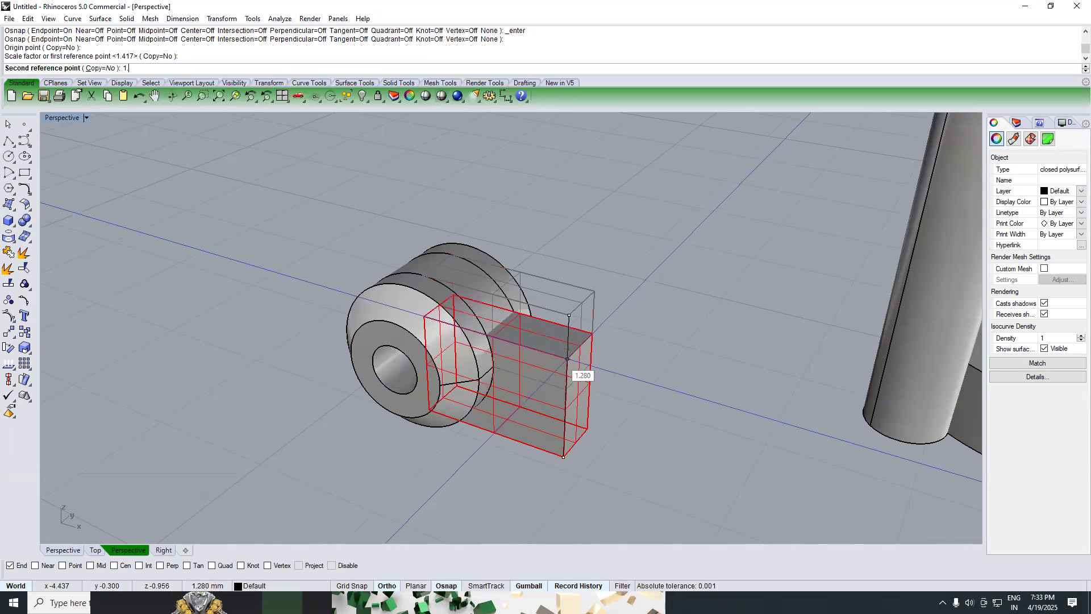
pyautogui.press('Return')
# Step: Try a 0.3 mm chamfer on one long upper edge of the arm and undo it
pyautogui.write('cha')
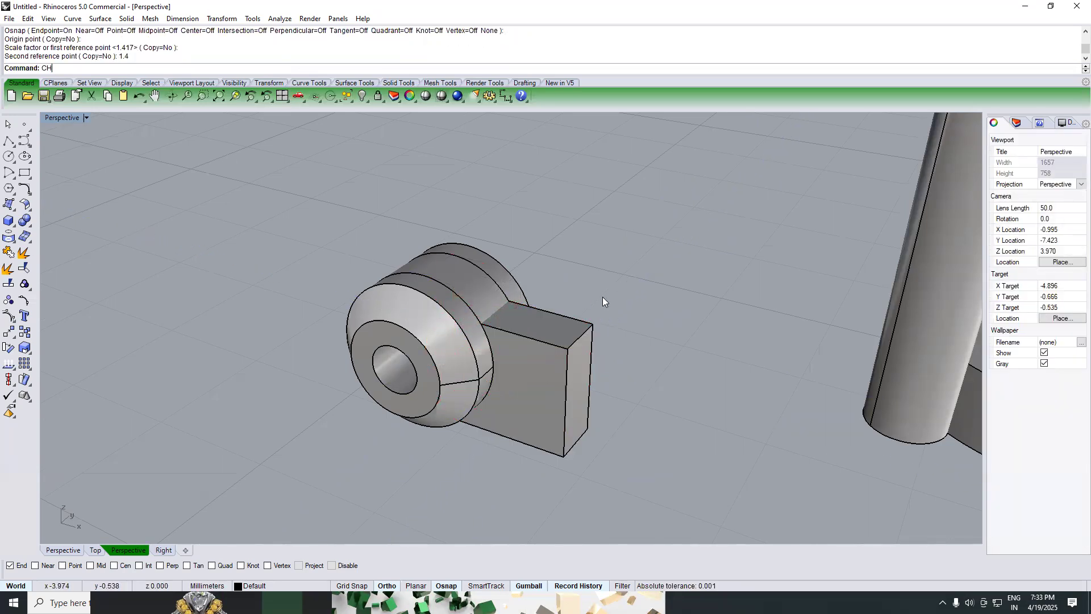
pyautogui.press('Return')
pyautogui.click(545, 344)
pyautogui.press('Return')
pyautogui.press('Return')
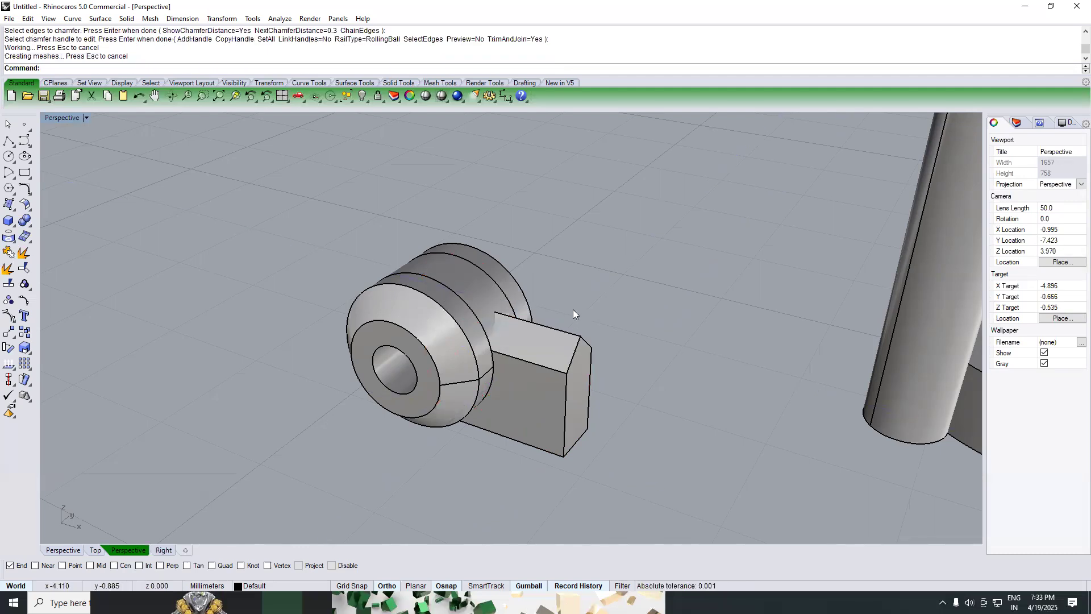
pyautogui.hotkey('ctrl', 'z')
# Step: Chamfer the long upper edges of the arm with a smaller distance, leaving a narrow flat strip along its top
pyautogui.write('cha')
pyautogui.press('Return')
pyautogui.click(544, 341)
pyautogui.press('Return')
pyautogui.press('Return')
# Step: Duplicate the circular edge of the hinge hole as a curve
pyautogui.moveTo(553, 311); pyautogui.dragTo(638, 267, button='right')
pyautogui.scroll(-4, 542, 273)
pyautogui.moveTo(449, 312); pyautogui.dragTo(428, 380, button='right')
pyautogui.scroll(8, 432, 351)
pyautogui.click(428, 375)
pyautogui.press('Escape')
pyautogui.write('DE')
pyautogui.press('Return')
pyautogui.press('Return')
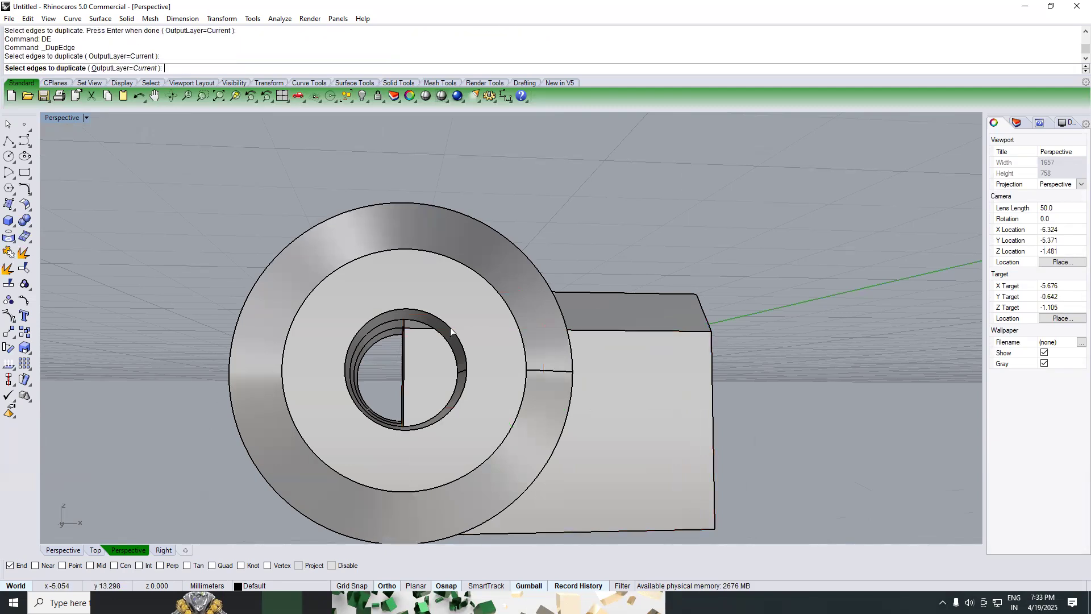
pyautogui.click(450, 327)
pyautogui.press('Return')
# Step: Extrude the duplicated hole edge to both sides into a solid cylinder reaching through the whole arm
pyautogui.scroll(-6, 454, 324)
pyautogui.write('E')
pyautogui.press('Return')
pyautogui.write('TOP')
pyautogui.press('Return')
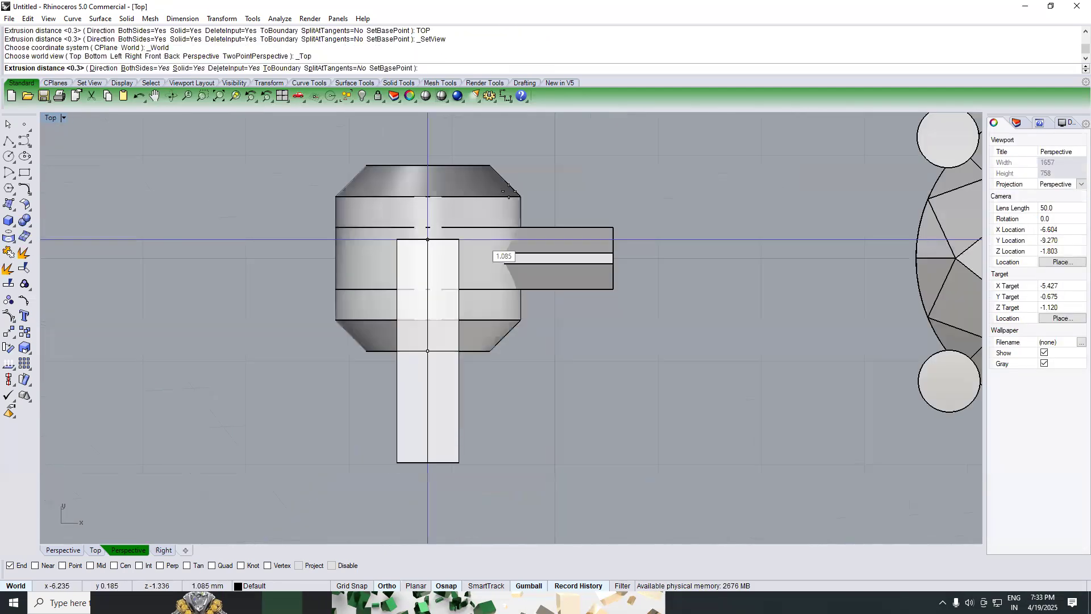
pyautogui.scroll(-6, 485, 240)
pyautogui.click(500, 185)
# Step: Subtract the cylinder from the arm with a Boolean difference and delete the cylinder
pyautogui.write('PERSPECTIVE')
pyautogui.press('Return')
pyautogui.click(544, 306)
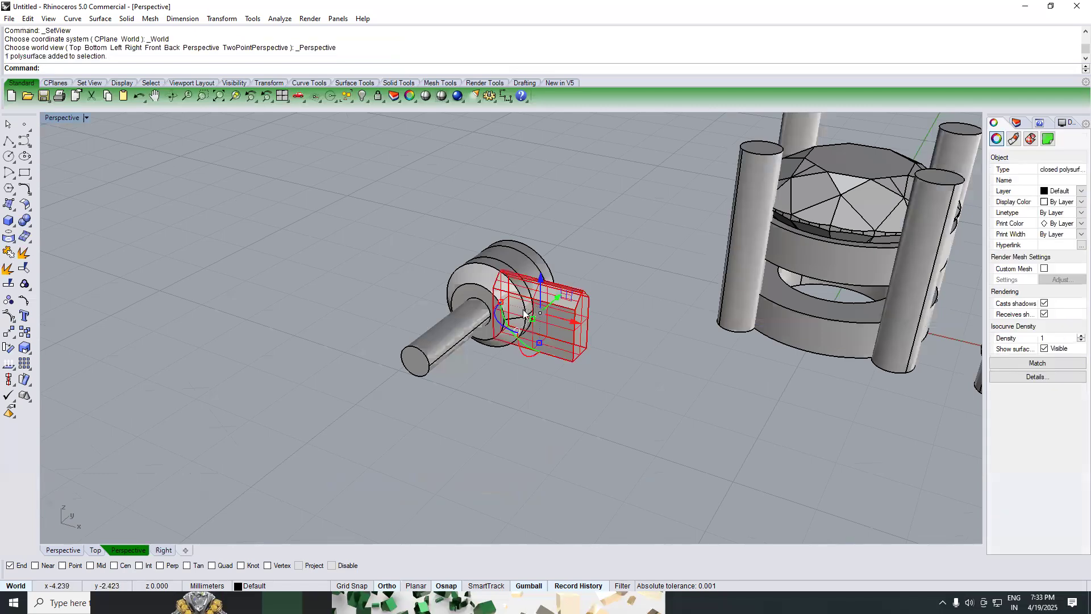
pyautogui.write('B')
pyautogui.press('Return')
pyautogui.click(442, 351)
pyautogui.press('Return')
pyautogui.click(434, 353)
pyautogui.moveTo(434, 353); pyautogui.dragTo(547, 224, button='right')
pyautogui.press('Delete')
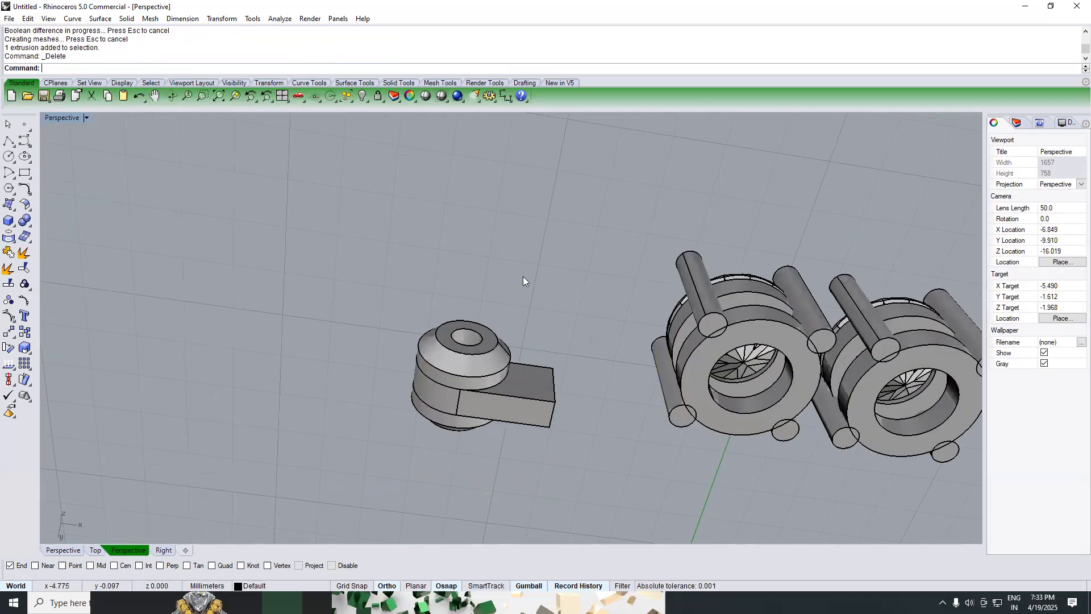
# Step: Move the complete hinge assembly along X in the Top view to the gap between the two settings
pyautogui.moveTo(523, 276); pyautogui.dragTo(336, 499, button='right')
pyautogui.moveTo(591, 329); pyautogui.dragTo(390, 472)
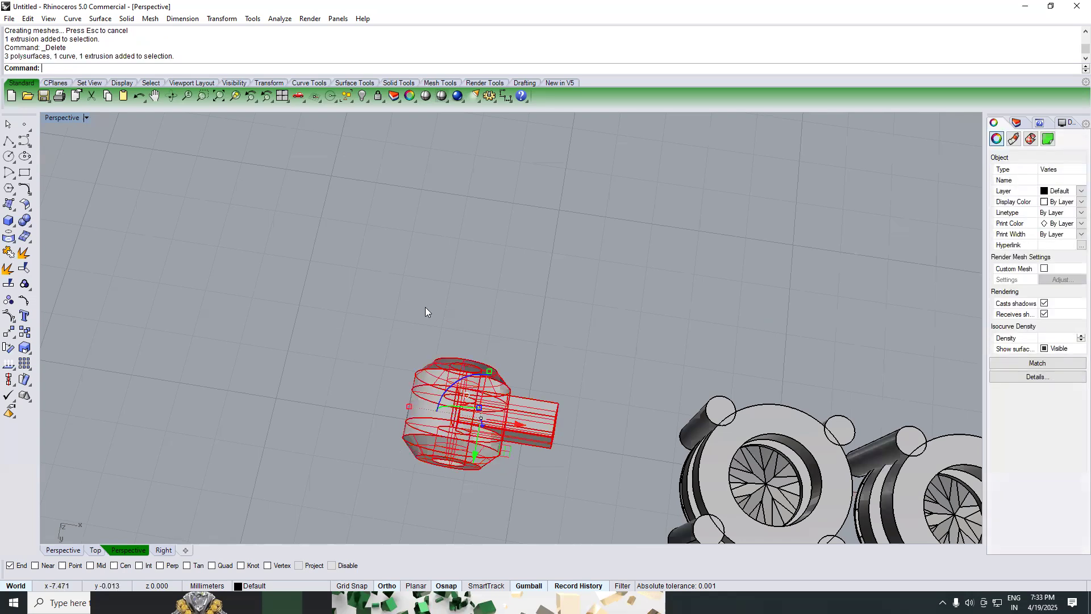
pyautogui.write('TOP')
pyautogui.press('Return')
pyautogui.scroll(-2, 438, 313)
pyautogui.moveTo(506, 263); pyautogui.dragTo(778, 276)
pyautogui.scroll(5, 756, 264)
# Step: Shift the hinge assembly slightly back towards the first setting
pyautogui.write('w')
pyautogui.press('Return')
pyautogui.write('SV')
pyautogui.press('Return')
pyautogui.moveTo(737, 265); pyautogui.dragTo(703, 276)
pyautogui.write('PERSPECTIVE')
pyautogui.press('Return')
pyautogui.press('Escape')
pyautogui.scroll(4, 558, 318)
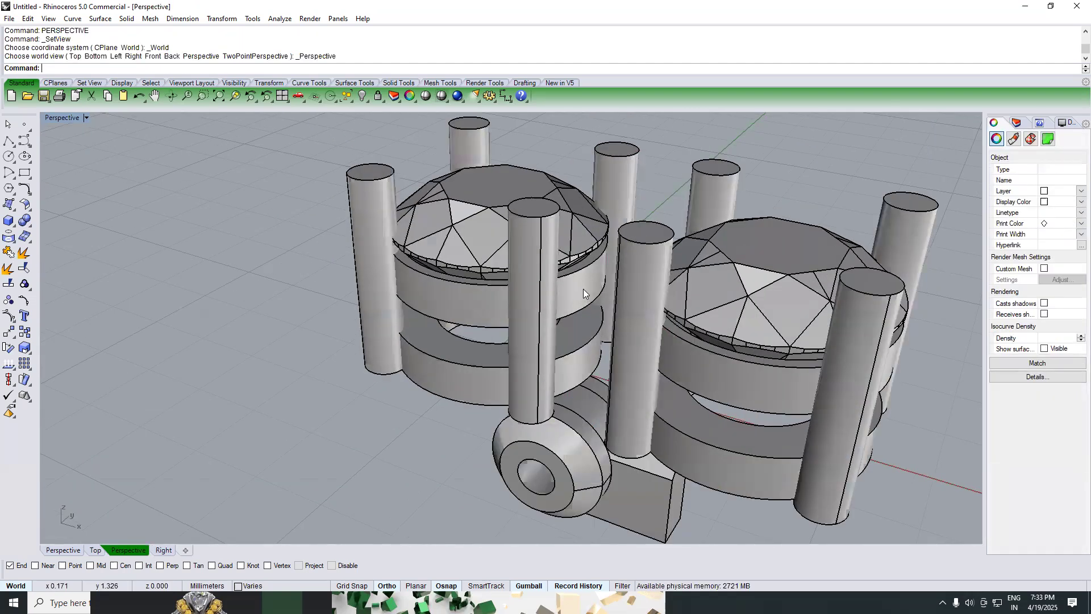
# Step: Duplicate the upper outer edge of the first setting's top ring
pyautogui.write('DE')
pyautogui.press('Return')
pyautogui.click(585, 263)
pyautogui.rightClick(582, 284)
# Step: Offset the duplicated ring edge outward by 0.25 mm in the Top view
pyautogui.write('TOP')
pyautogui.press('Return')
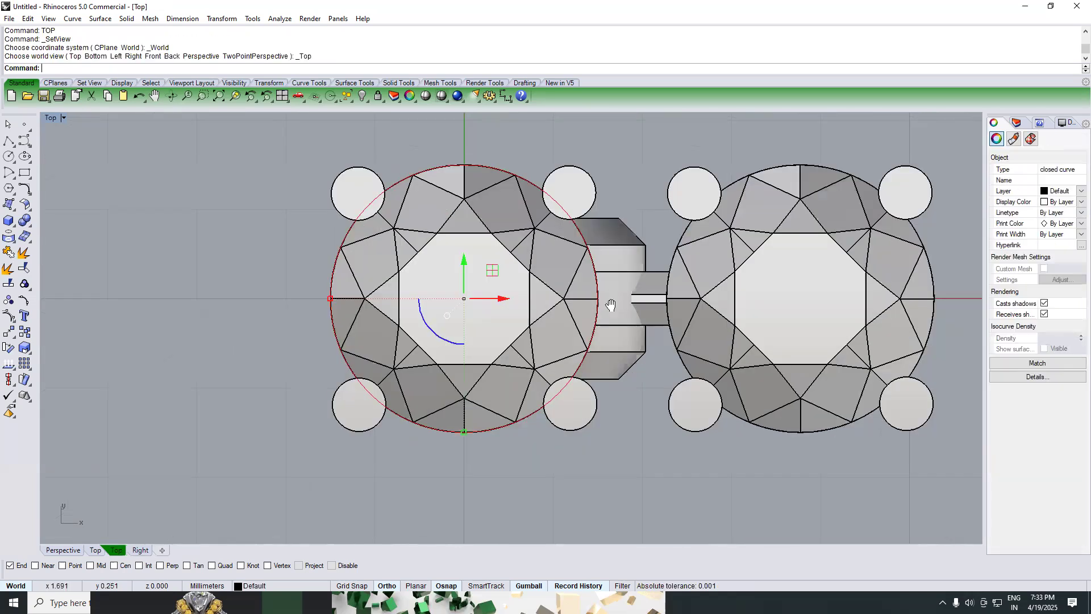
pyautogui.moveTo(615, 280); pyautogui.dragTo(613, 307, button='right')
pyautogui.write('Of')
pyautogui.press('Return')
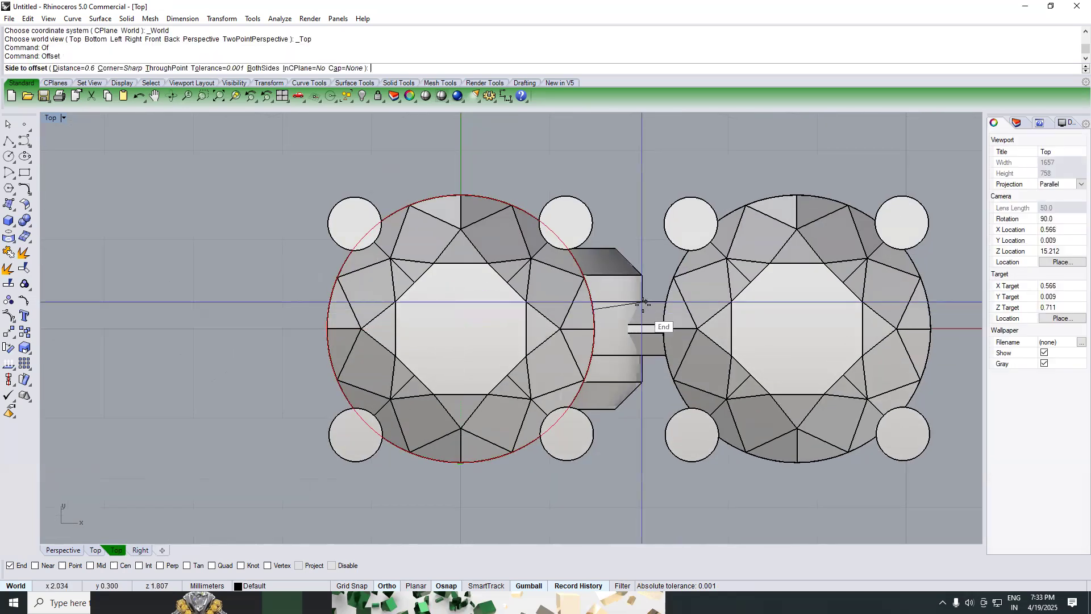
pyautogui.write('5')
pyautogui.press('Return')
pyautogui.click(642, 327)
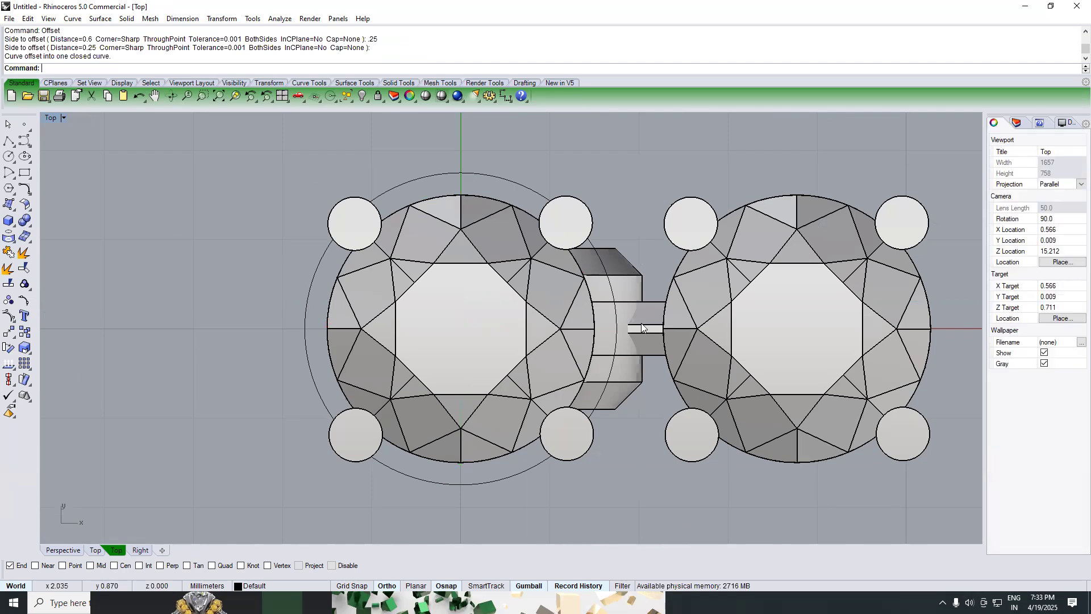
# Step: Move the hinge assembly along X into the first setting until its rings lie just inside the offset circle
pyautogui.moveTo(630, 396); pyautogui.dragTo(630, 396)
pyautogui.moveTo(625, 336); pyautogui.dragTo(617, 336)
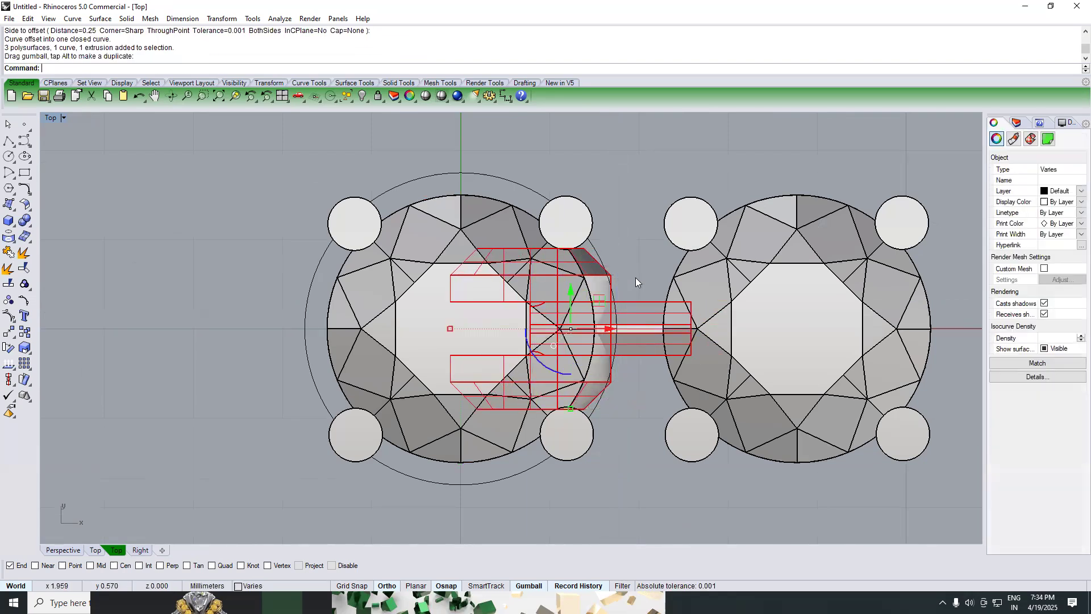
pyautogui.click(636, 277)
pyautogui.hotkey('ctrl', 'F4')
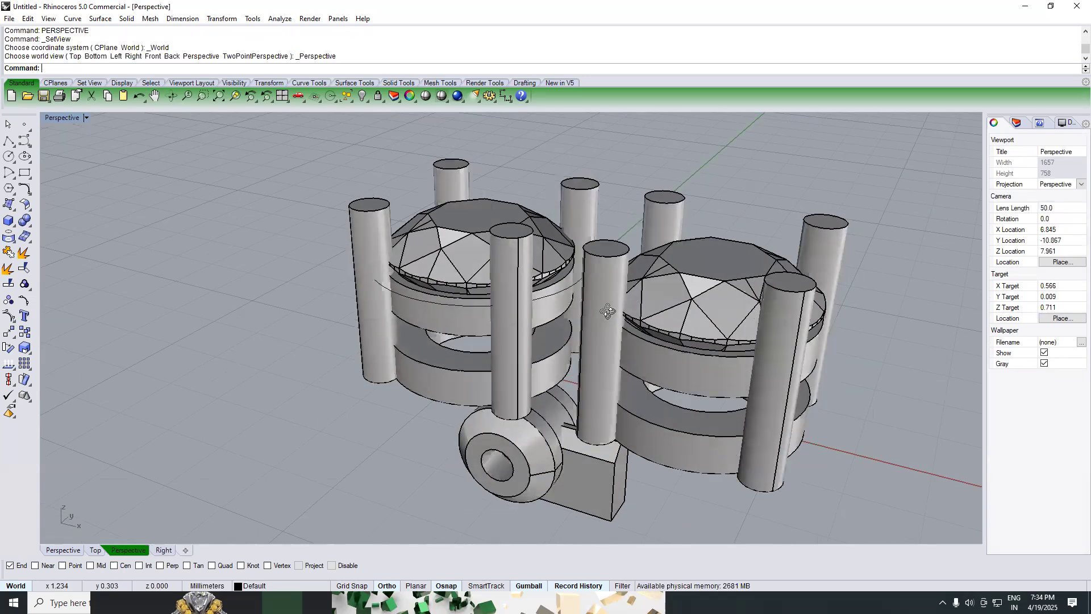
pyautogui.moveTo(609, 312); pyautogui.dragTo(654, 267, button='right')
# Step: Raise the hinge assembly in the Front view until its underside is about level with the settings' base
pyautogui.hotkey('ctrl', 'F2')
pyautogui.moveTo(685, 424); pyautogui.dragTo(571, 286)
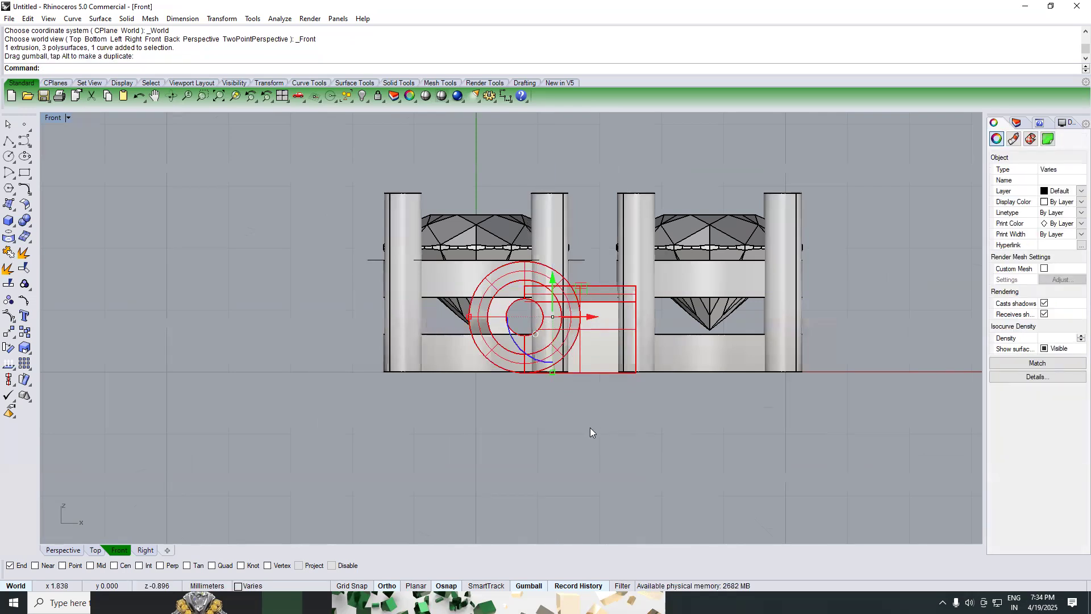
pyautogui.press('Escape')
pyautogui.scroll(4, 484, 302)
pyautogui.moveTo(522, 330); pyautogui.dragTo(524, 363, button='right')
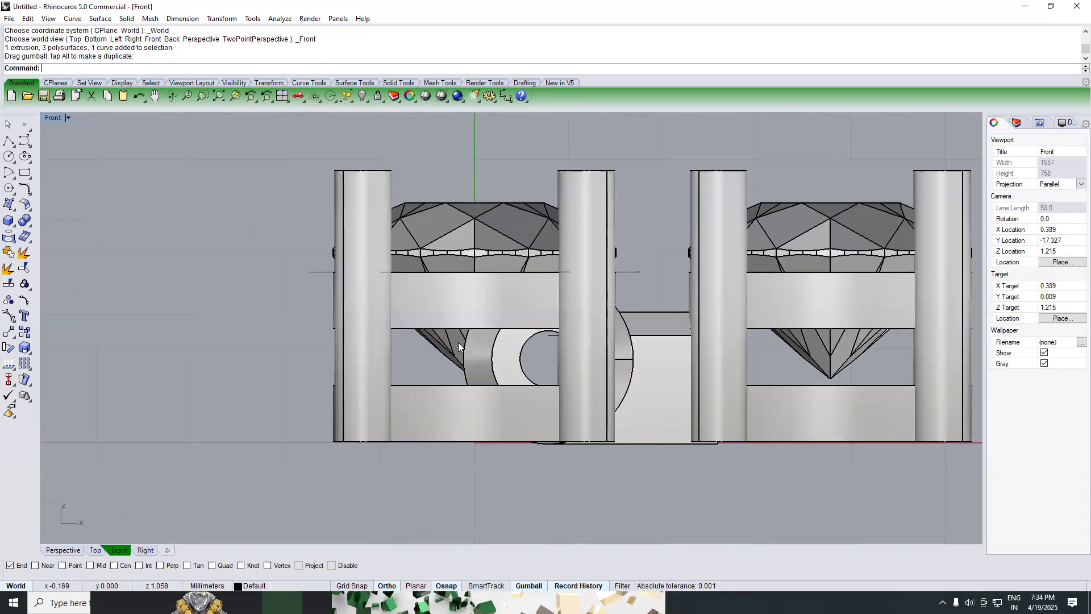
# Step: Remove the first setting's gem and top ring from their group and raise them above the hinge rings in the Front view
pyautogui.click(458, 343)
pyautogui.press('Escape')
pyautogui.write('rg')
pyautogui.press('Return')
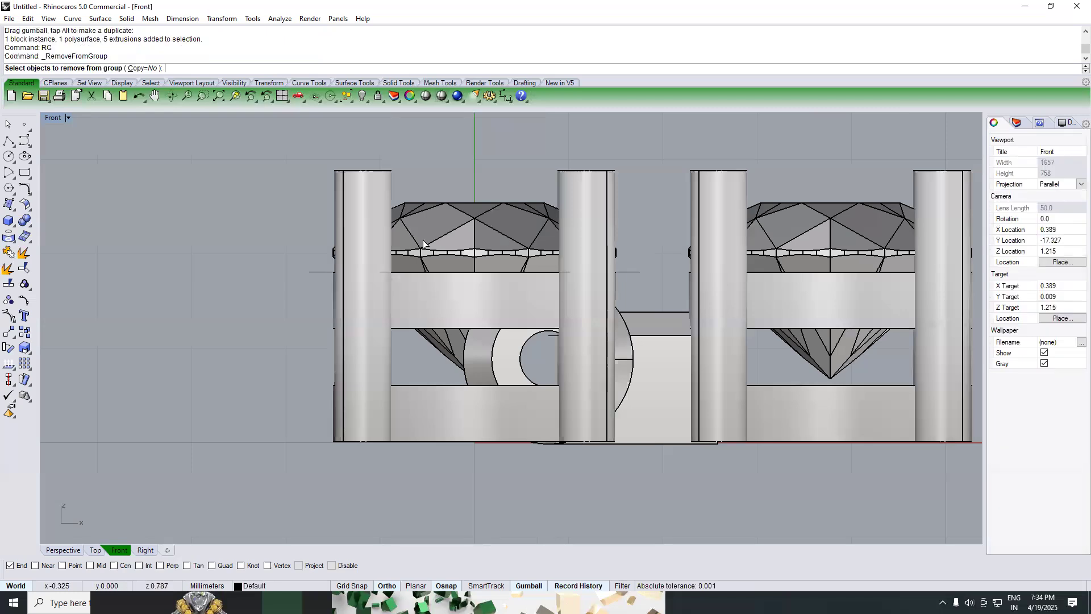
pyautogui.click(476, 281)
pyautogui.press('Return')
pyautogui.moveTo(487, 277); pyautogui.dragTo(493, 184)
pyautogui.press('Escape')
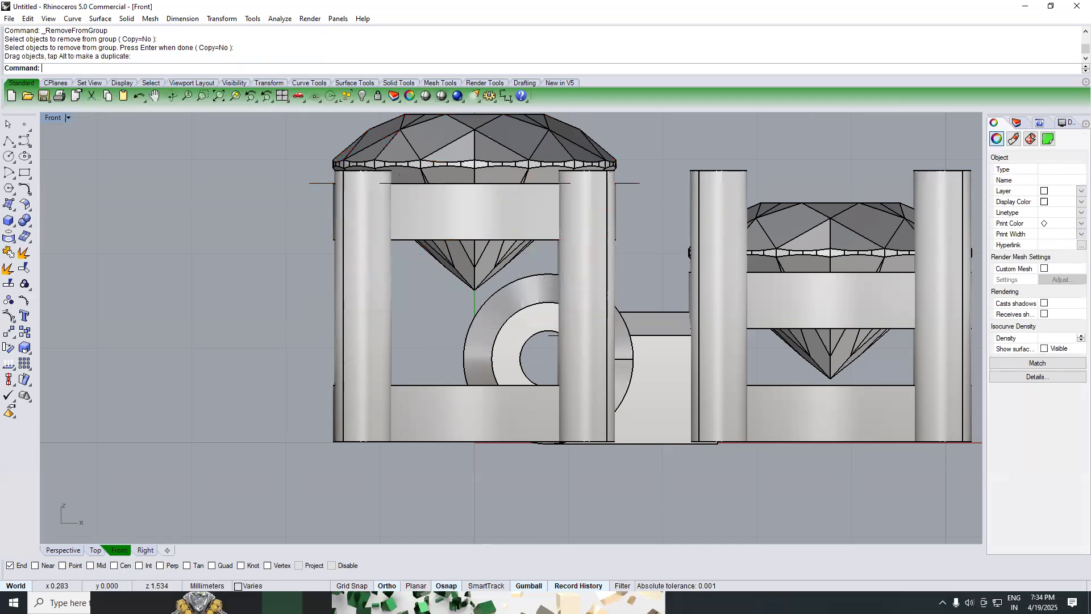
# Step: Duplicate the hinge ring's outer edge and offset it outward by 0.2 mm in the Front view
pyautogui.write('DE')
pyautogui.scroll(3, 499, 290)
pyautogui.press('Return')
pyautogui.click(499, 287)
pyautogui.press('Return')
pyautogui.write('Of')
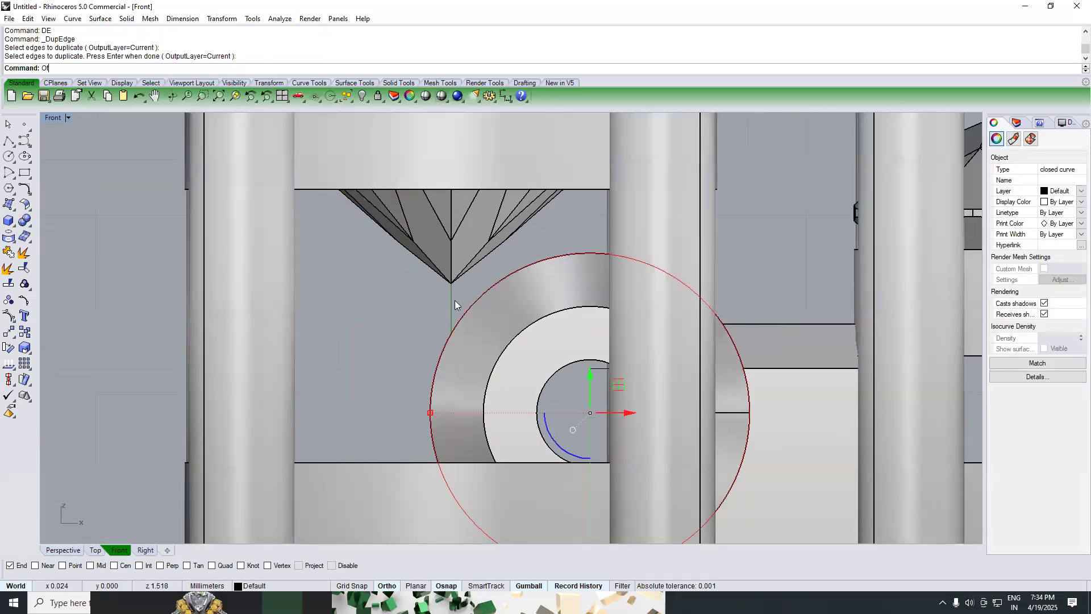
pyautogui.write('fset')
pyautogui.press('Return')
pyautogui.write('.2')
pyautogui.press('Return')
pyautogui.click(452, 295)
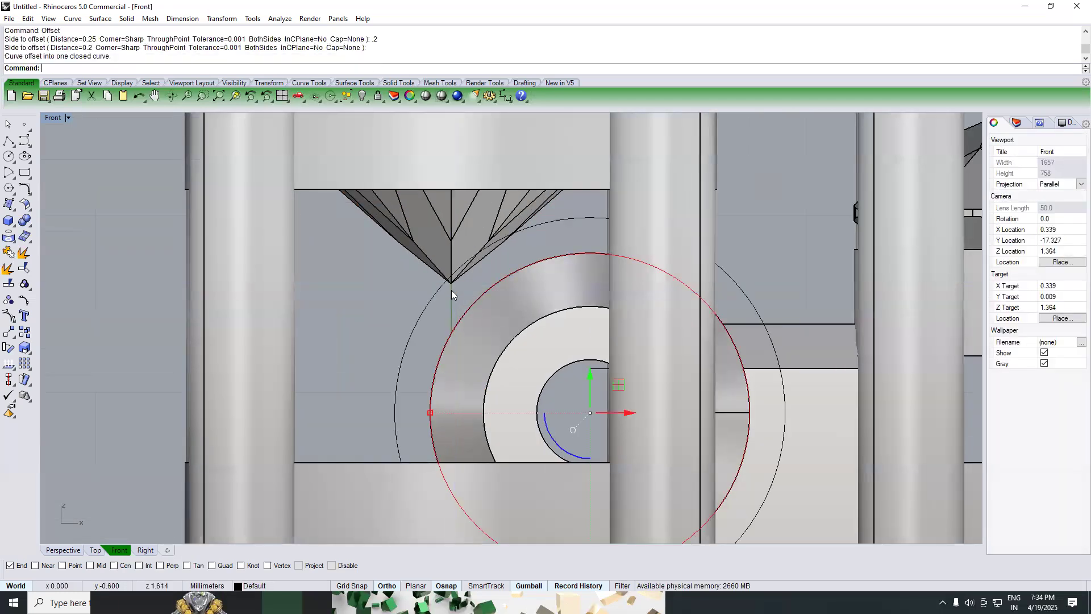
# Step: Raise the first setting's gem and top ring by about 0.07 mm so the gem's tip clears the offset circle
pyautogui.scroll(-2, 500, 258)
pyautogui.moveTo(460, 244); pyautogui.dragTo(433, 349, button='right')
pyautogui.click(442, 291)
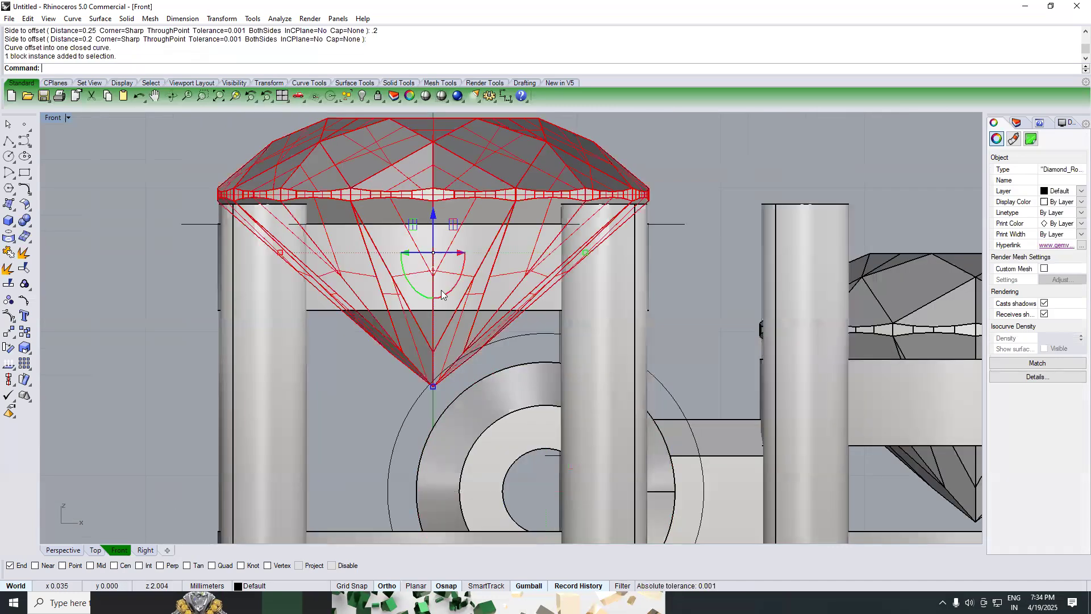
pyautogui.keyDown('shift'); pyautogui.click(437, 237); pyautogui.keyUp('shift')
pyautogui.moveTo(435, 222); pyautogui.dragTo(435, 210)
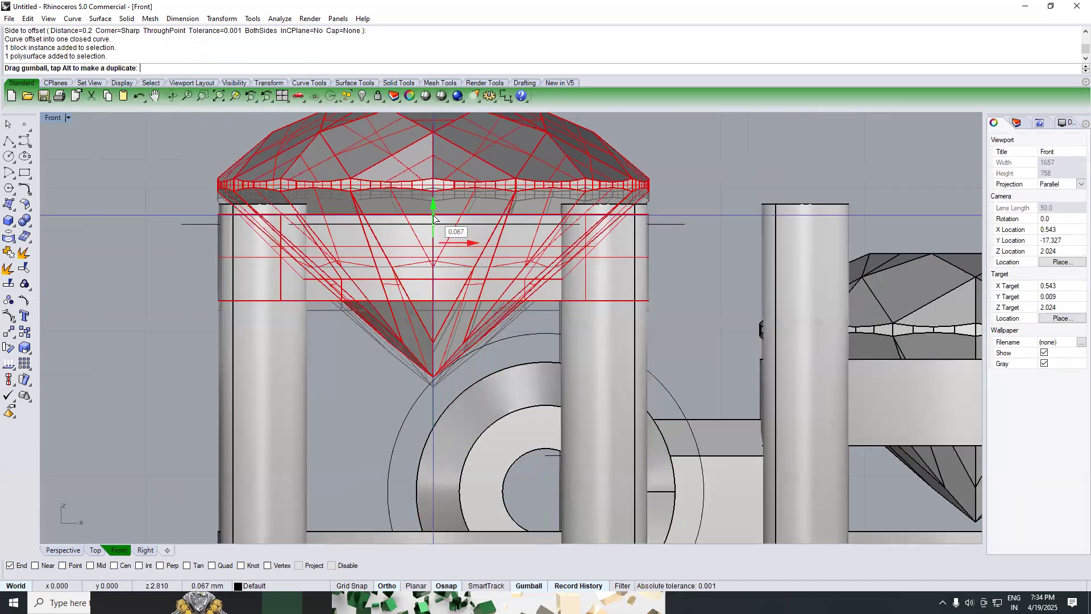
pyautogui.scroll(-6, 449, 324)
pyautogui.click(452, 348)
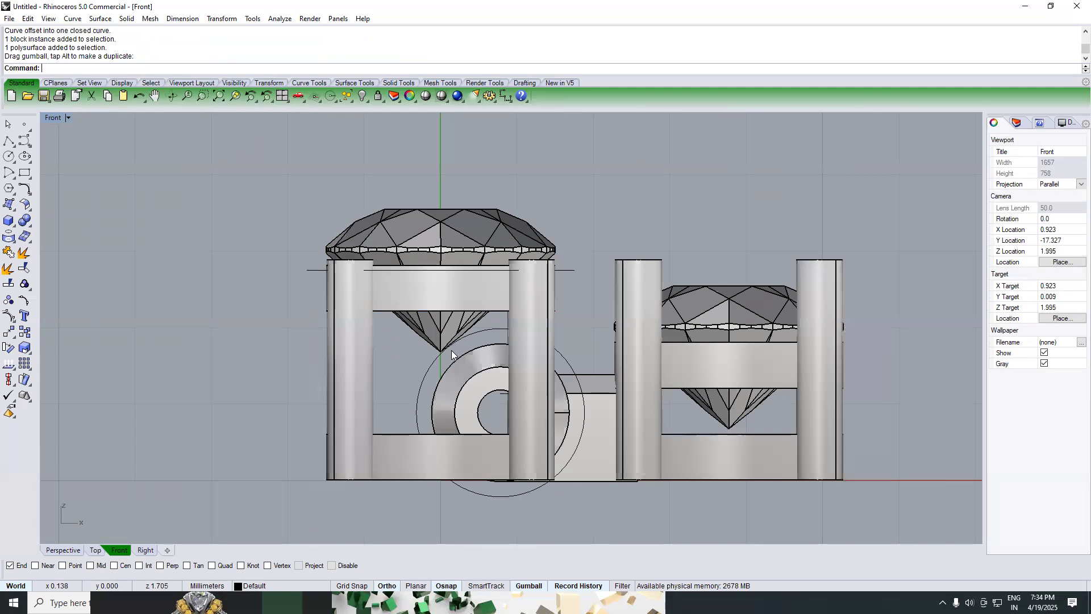
# Step: Remove the first setting's four prongs from their group
pyautogui.scroll(2, 515, 314)
pyautogui.click(543, 299)
pyautogui.hotkey('ctrl', 'F1')
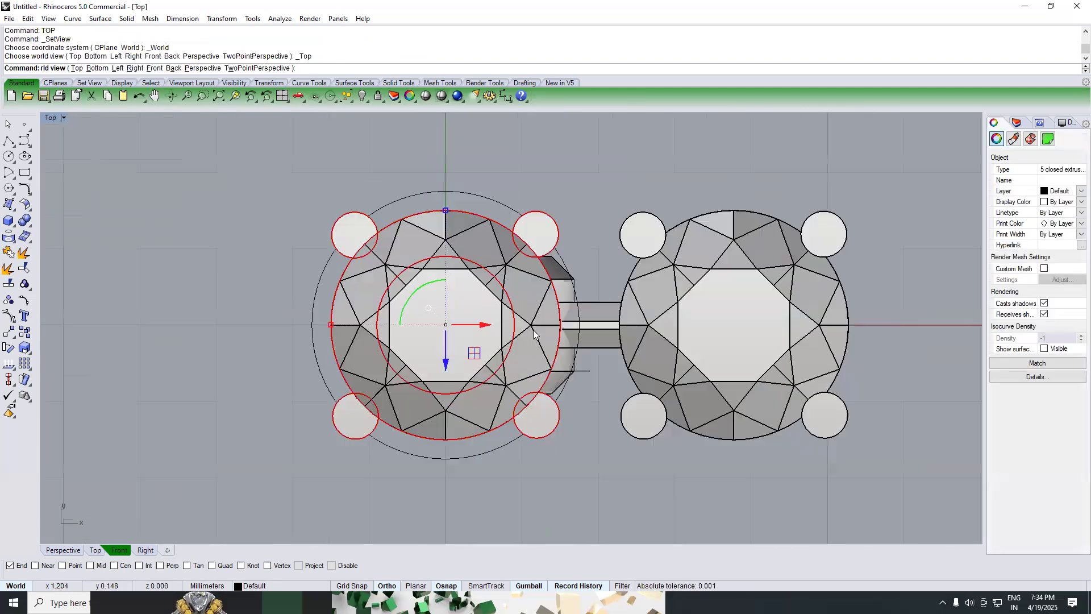
pyautogui.scroll(-4, 537, 313)
pyautogui.press('Escape')
pyautogui.hotkey('ctrl', 'F4')
pyautogui.scroll(4, 530, 343)
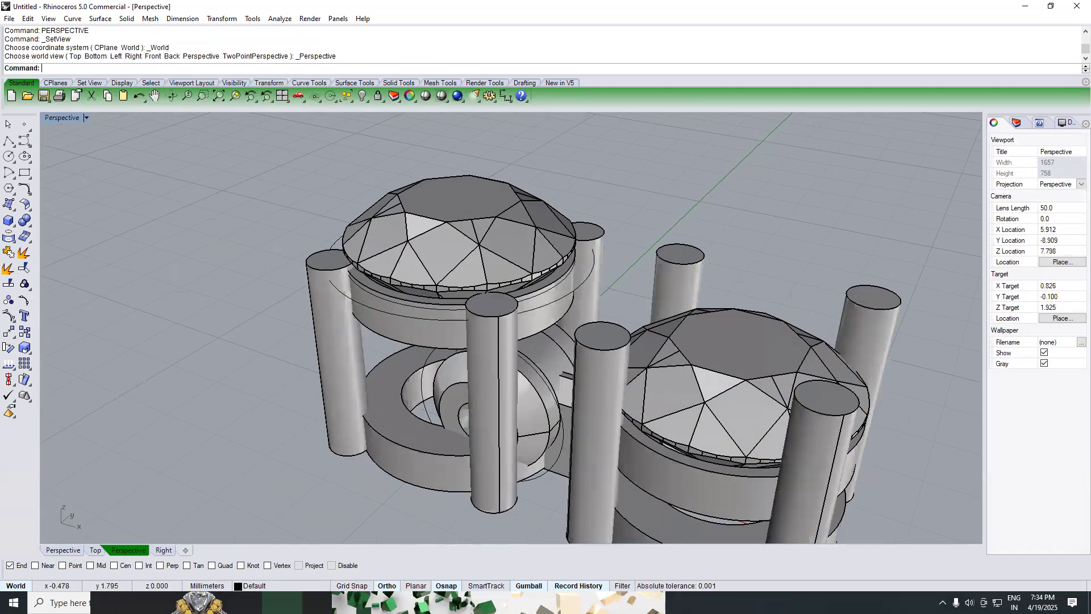
pyautogui.rightClick(555, 318)
pyautogui.scroll(-5, 452, 316)
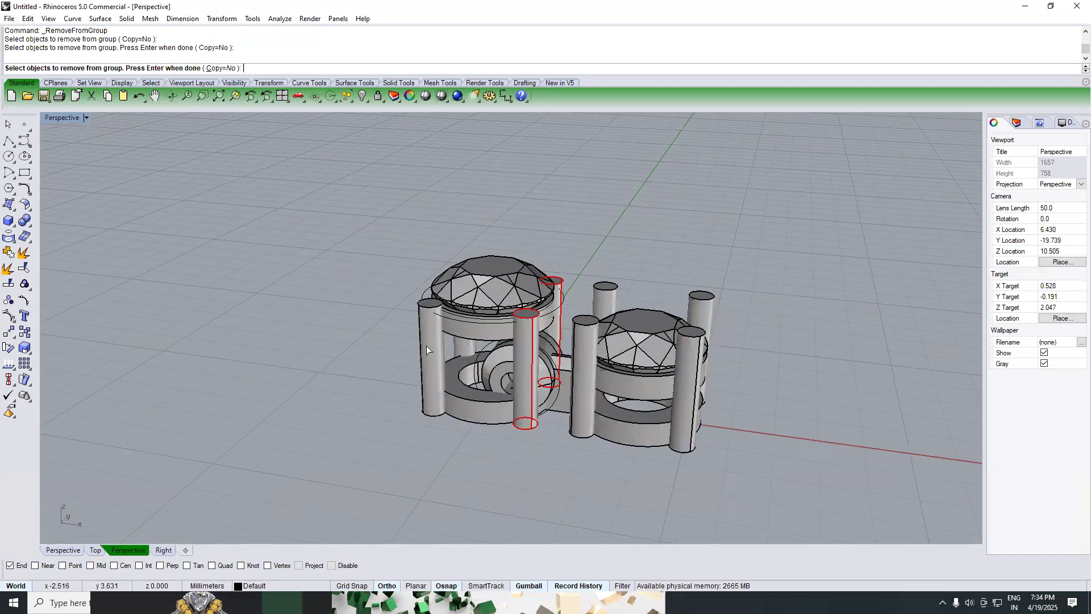
pyautogui.moveTo(501, 370); pyautogui.dragTo(406, 374, button='right')
pyautogui.click(418, 360)
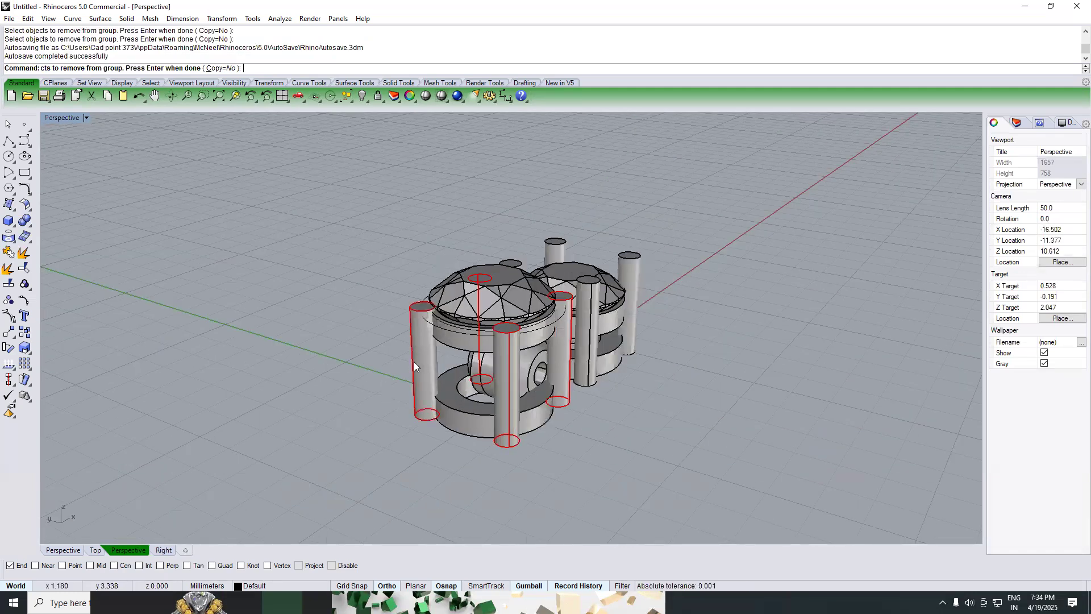
pyautogui.rightClick(414, 361)
# Step: Lengthen the first setting's four prongs upward from their base with Scale1D until they rise above the gem
pyautogui.press('F2')
pyautogui.scroll(2, 552, 388)
pyautogui.write('1d')
pyautogui.press('Return')
pyautogui.click(547, 414)
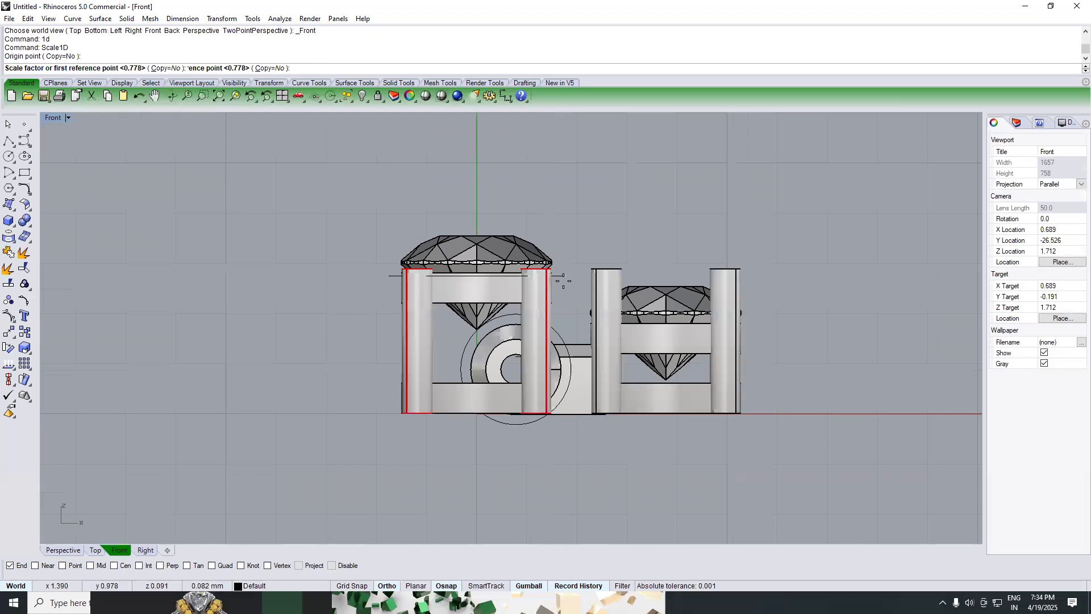
pyautogui.click(546, 281)
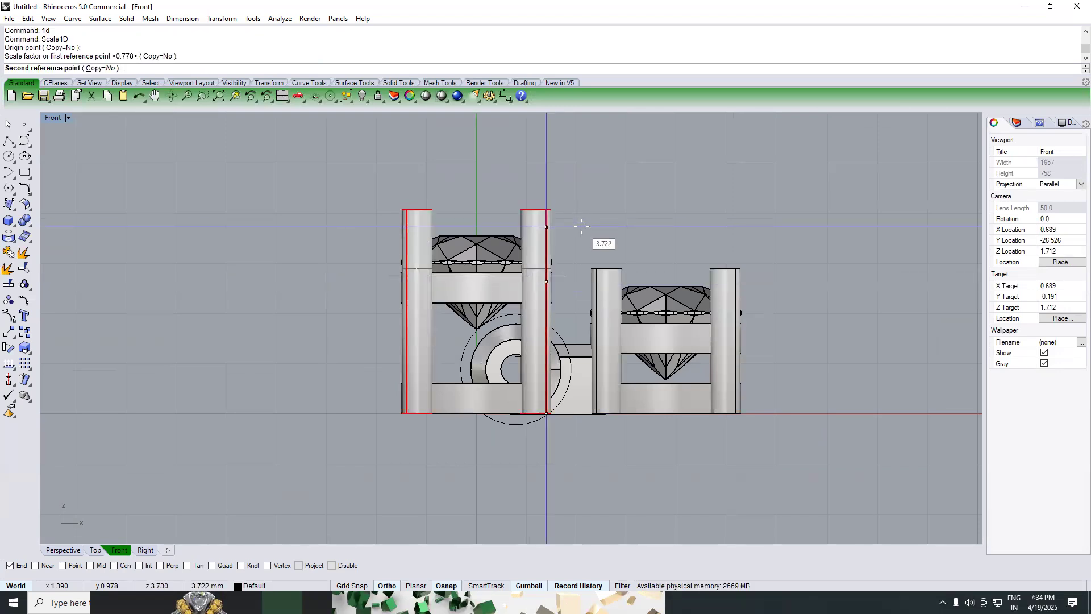
pyautogui.click(581, 225)
# Step: Delete the offset circle around the hinge ring
pyautogui.scroll(2, 558, 334)
pyautogui.click(564, 345)
pyautogui.press('Escape')
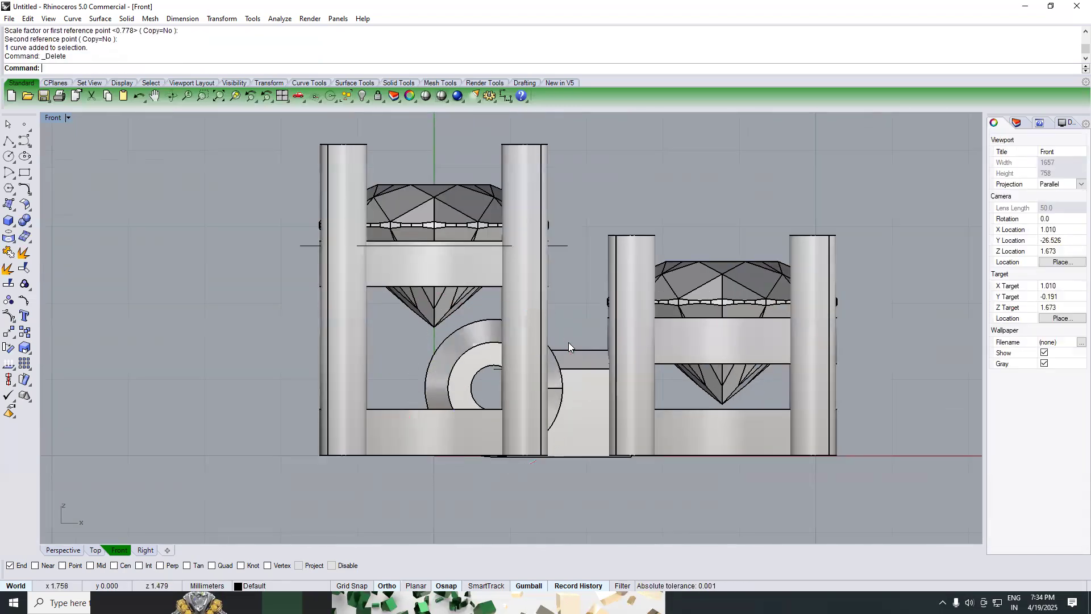
# Step: Select the first setting's gem, rings and four prongs together with the chamfered hinge rings in the Top view and group them
pyautogui.write('top')
pyautogui.press('Return')
pyautogui.moveTo(332, 452); pyautogui.dragTo(552, 218)
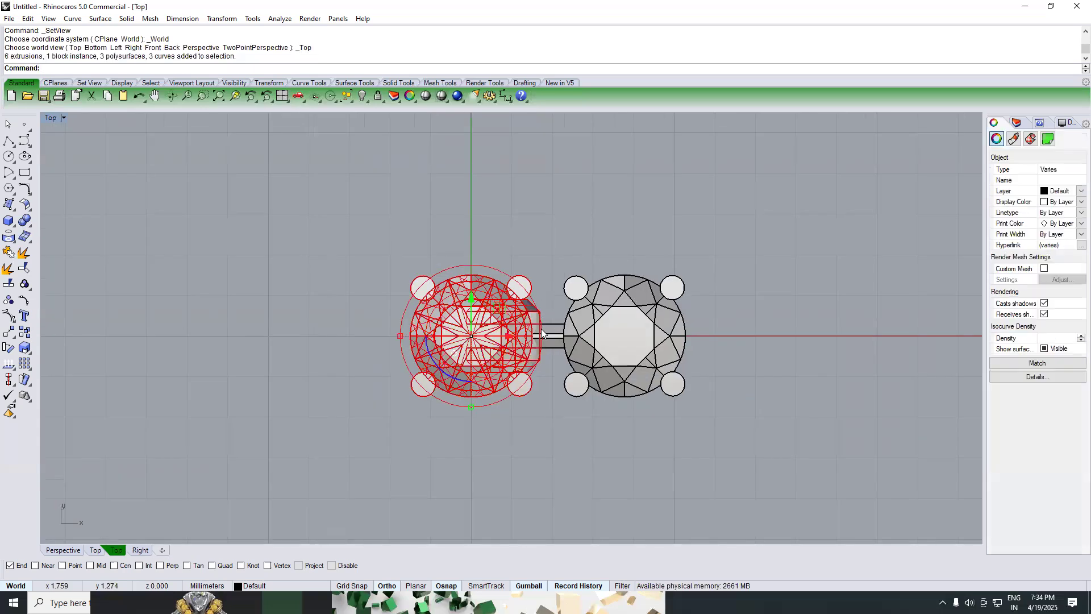
pyautogui.scroll(5, 537, 318)
pyautogui.keyDown('shift'); pyautogui.click(525, 359); pyautogui.keyUp('shift')
pyautogui.scroll(-3, 530, 356)
pyautogui.press('Escape')
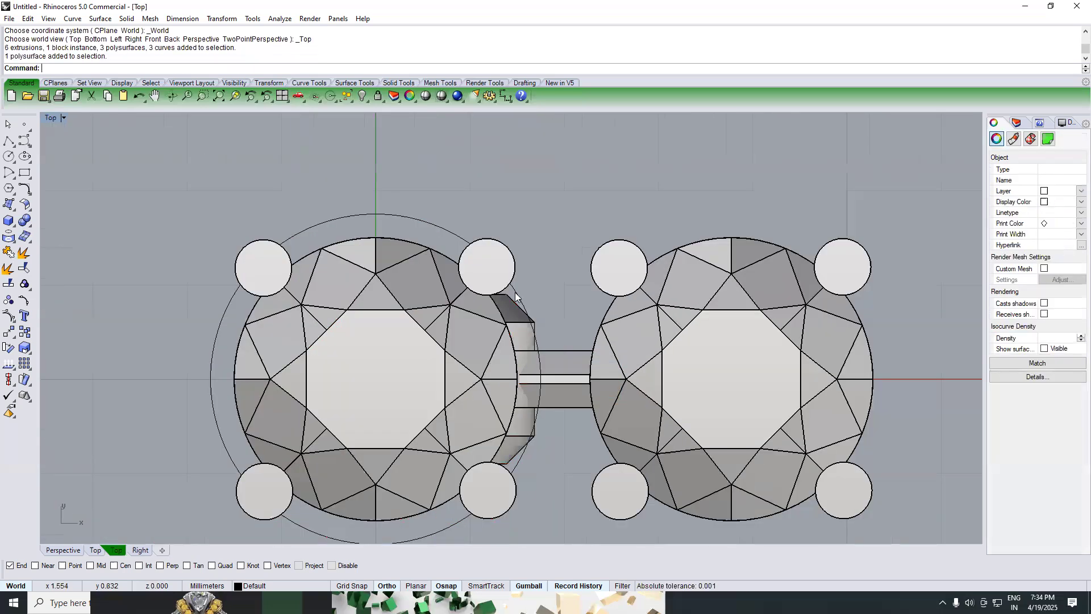
pyautogui.click(487, 267)
pyautogui.keyDown('shift'); pyautogui.moveTo(302, 200); pyautogui.dragTo(301, 199); pyautogui.keyUp('shift')
pyautogui.keyDown('shift'); pyautogui.moveTo(301, 197); pyautogui.dragTo(245, 255); pyautogui.keyUp('shift')
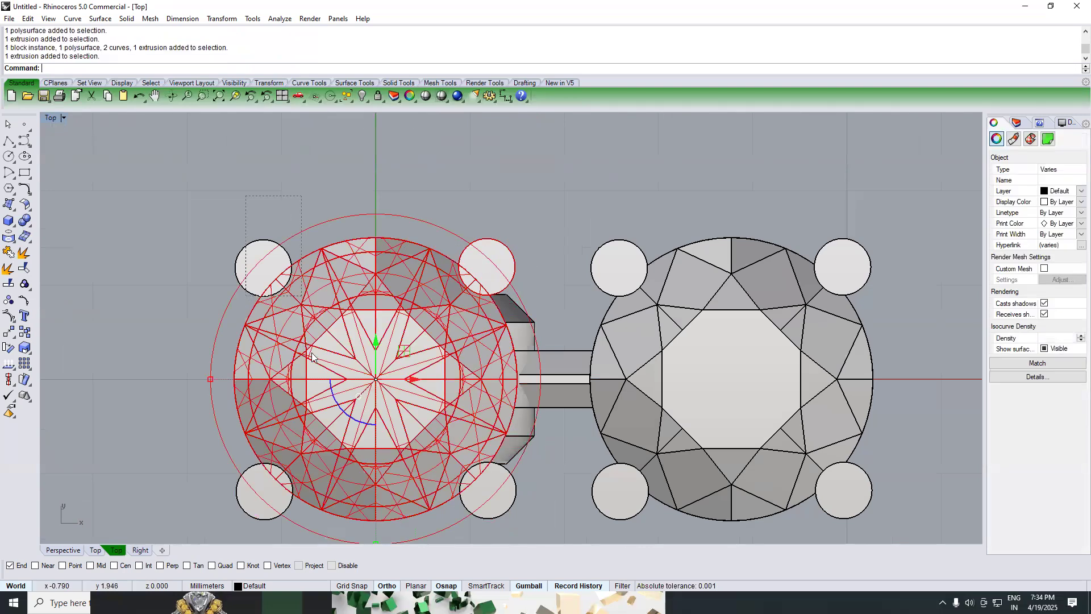
pyautogui.moveTo(454, 538); pyautogui.dragTo(472, 403, button='right')
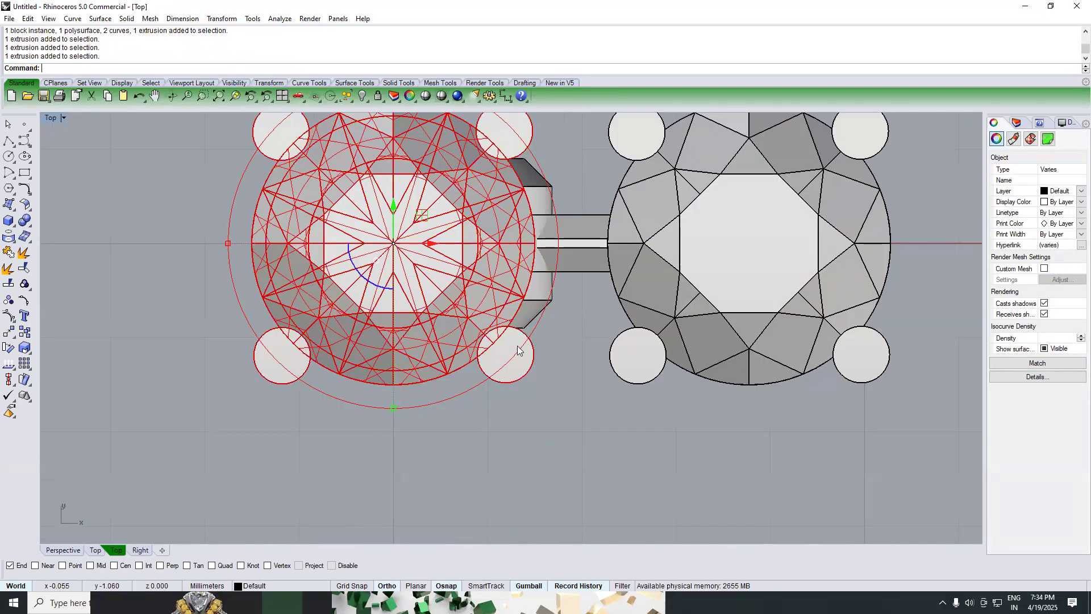
pyautogui.keyDown('shift'); pyautogui.click(542, 319); pyautogui.keyUp('shift')
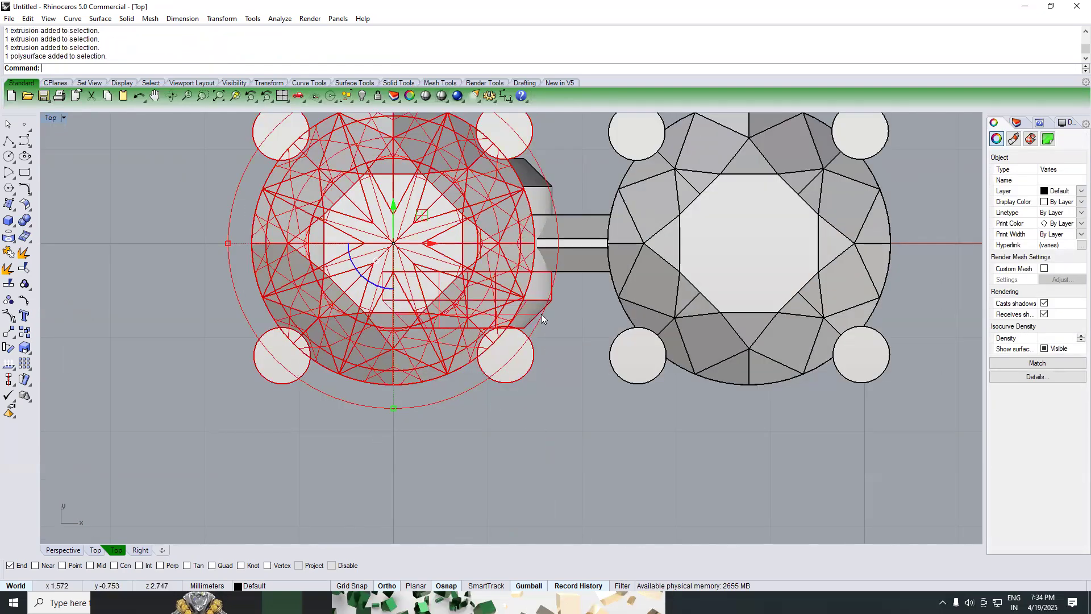
# Step: Group the hinge arm and its middle ring, including the second setting in the same group
pyautogui.click(565, 279)
pyautogui.scroll(4, 545, 232)
pyautogui.click(545, 232)
pyautogui.keyDown('shift'); pyautogui.click(534, 246); pyautogui.keyUp('shift')
pyautogui.scroll(-6, 534, 241)
pyautogui.write('g')
pyautogui.press('Return')
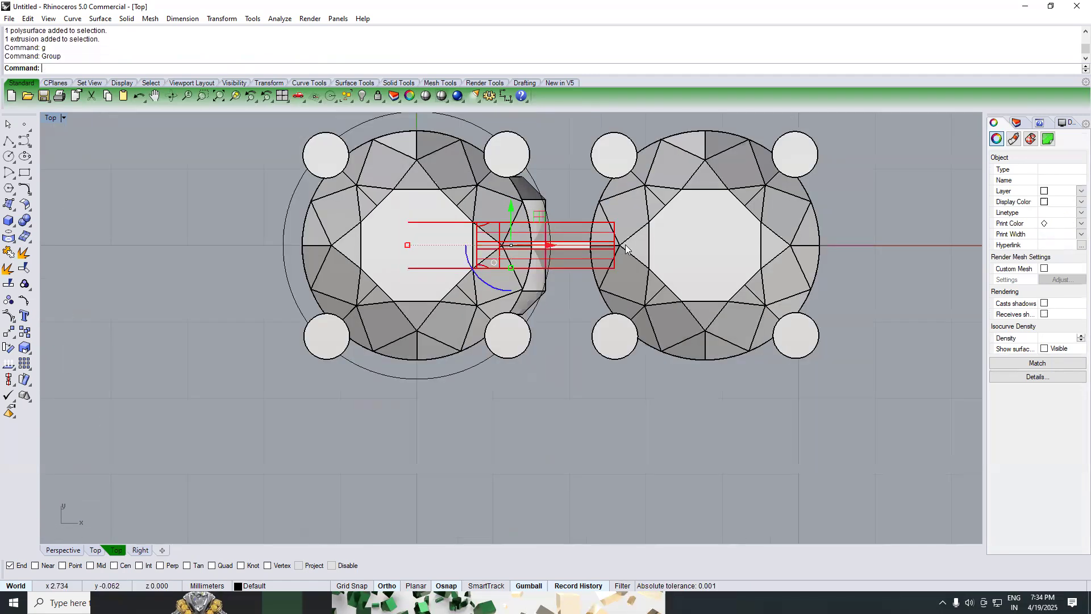
pyautogui.keyDown('shift'); pyautogui.click(625, 244); pyautogui.keyUp('shift')
pyautogui.scroll(-5, 620, 278)
pyautogui.write('g')
pyautogui.press('Return')
# Step: Move the grouped second setting with its hinge arm 5 mm along X, away from the first setting
pyautogui.click(664, 276)
pyautogui.moveTo(664, 276); pyautogui.dragTo(786, 256)
pyautogui.write('5')
pyautogui.press('Return')
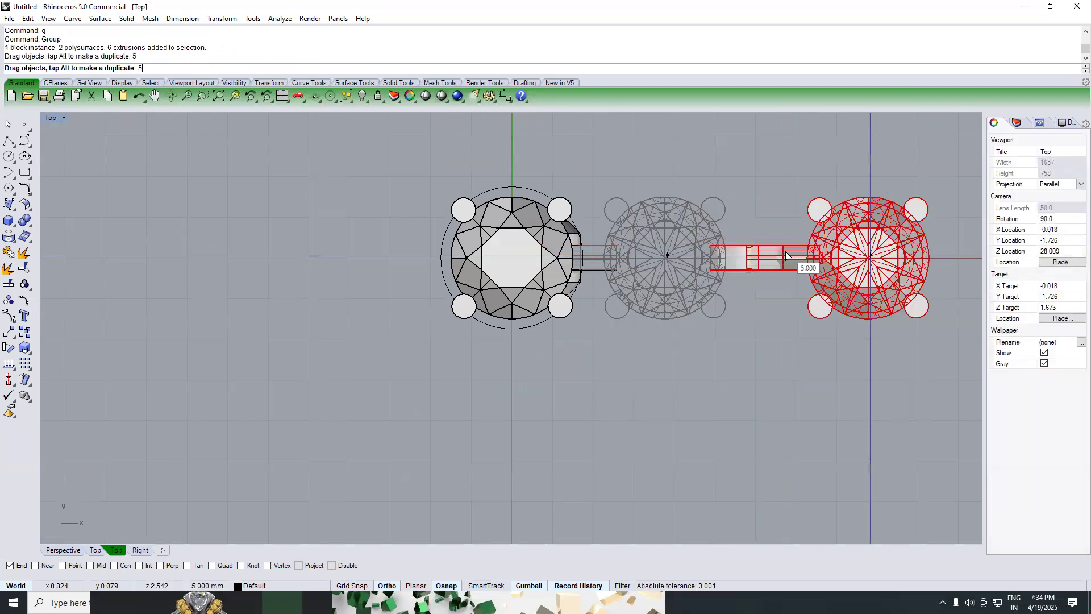
# Step: Remove the second setting's hinge ring from its group and create a solid bounding box around it
pyautogui.moveTo(709, 323); pyautogui.dragTo(696, 335)
pyautogui.click(636, 399)
pyautogui.moveTo(621, 265); pyautogui.dragTo(562, 287, button='right')
pyautogui.press('F4')
pyautogui.scroll(4, 563, 287)
pyautogui.moveTo(536, 357); pyautogui.dragTo(572, 378, button='right')
pyautogui.write('g')
pyautogui.press('Return')
pyautogui.click(573, 347)
pyautogui.press('Return')
pyautogui.write('BB')
pyautogui.press('Return')
pyautogui.press('Return')
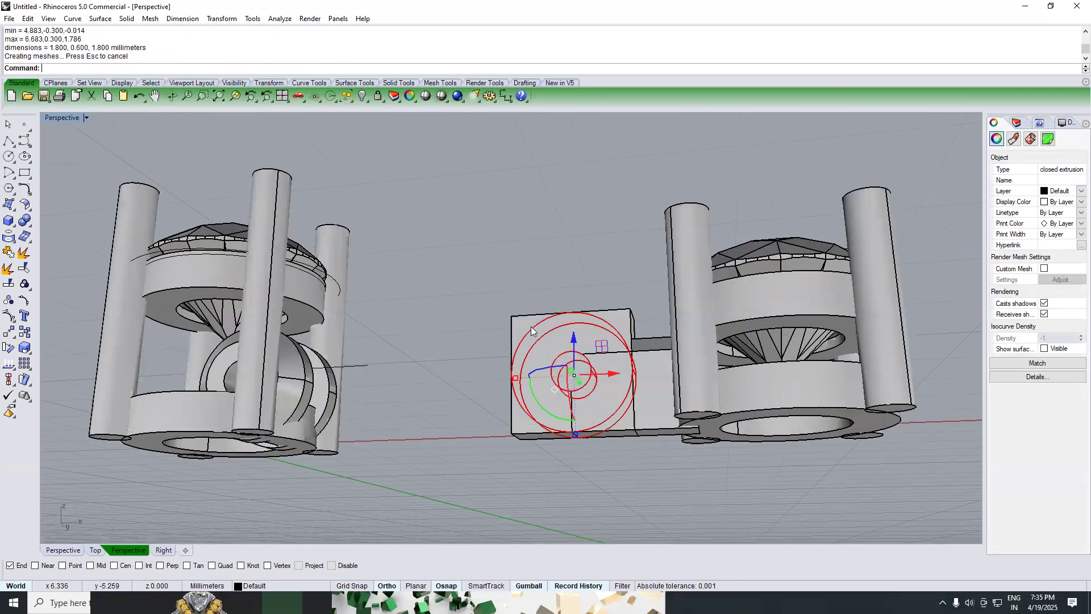
pyautogui.click(531, 327)
pyautogui.click(487, 323)
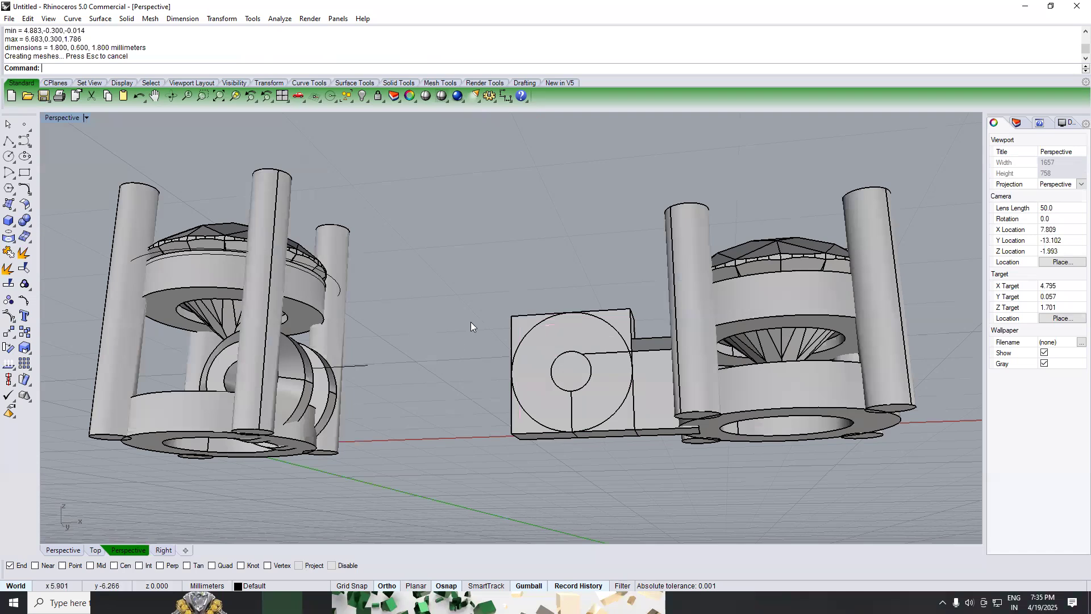
# Step: Draw a box with a base of about 1.4 by 0.6 mm across the gap between the first setting's chamfered hinge rings
pyautogui.write('TOP')
pyautogui.press('Return')
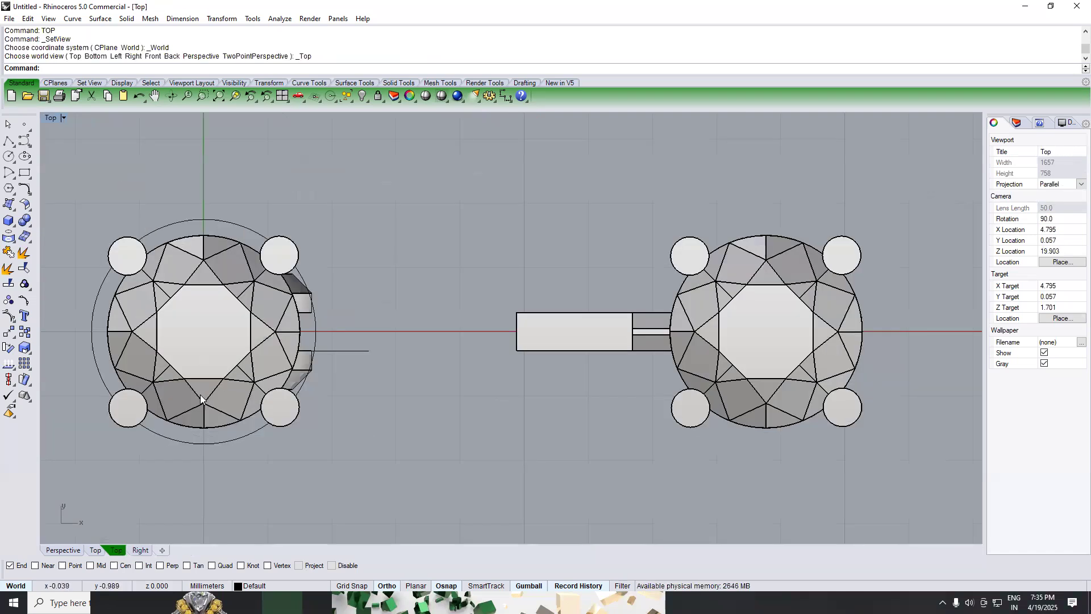
pyautogui.click(8, 222)
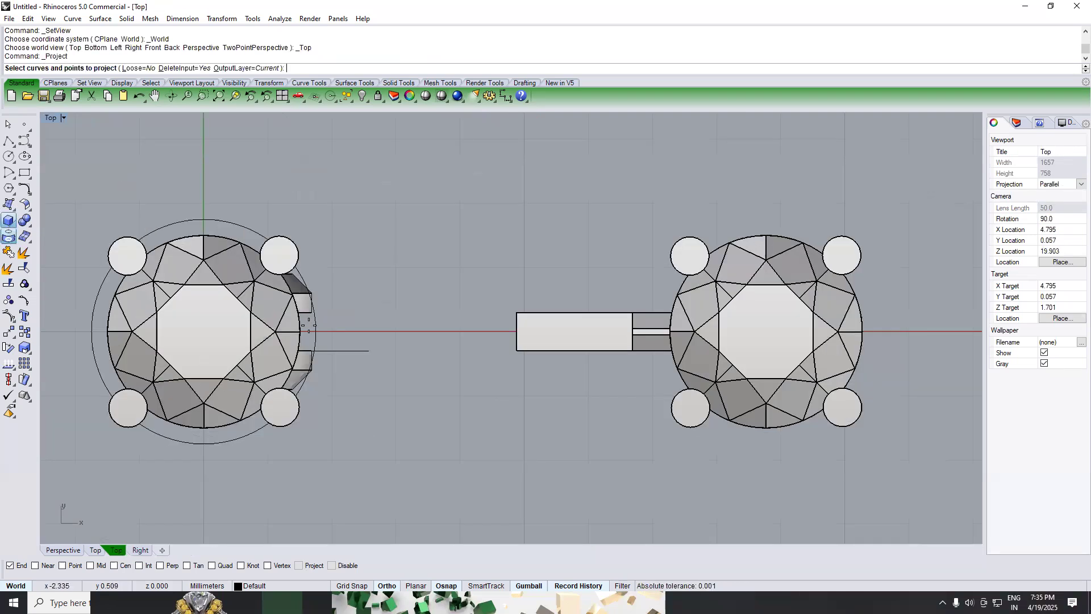
pyautogui.scroll(4, 273, 318)
pyautogui.click(178, 300)
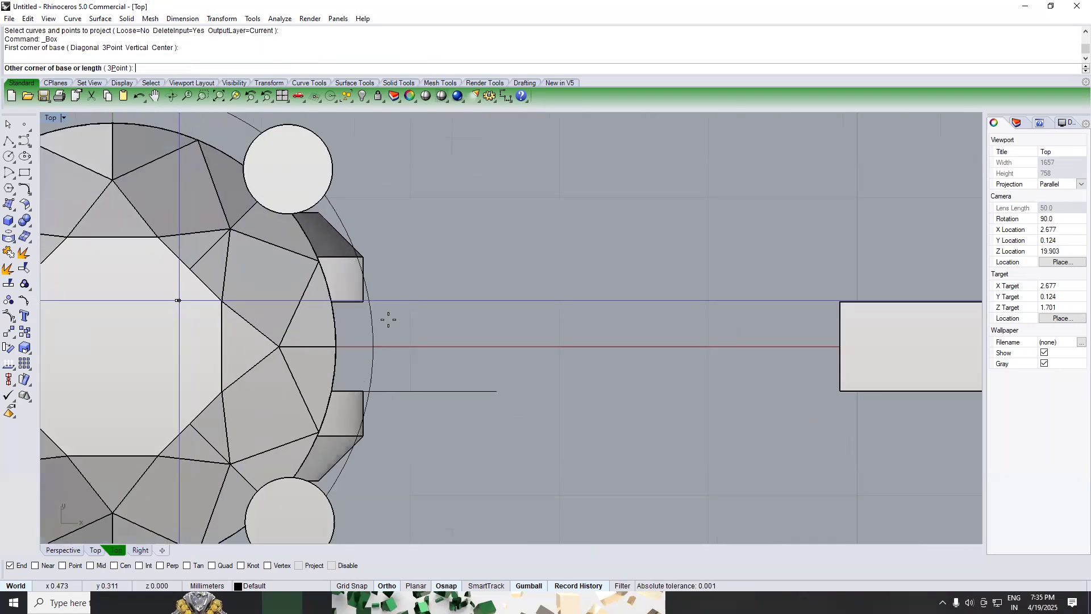
pyautogui.click(390, 390)
pyautogui.hotkey('ctrl', 'F2')
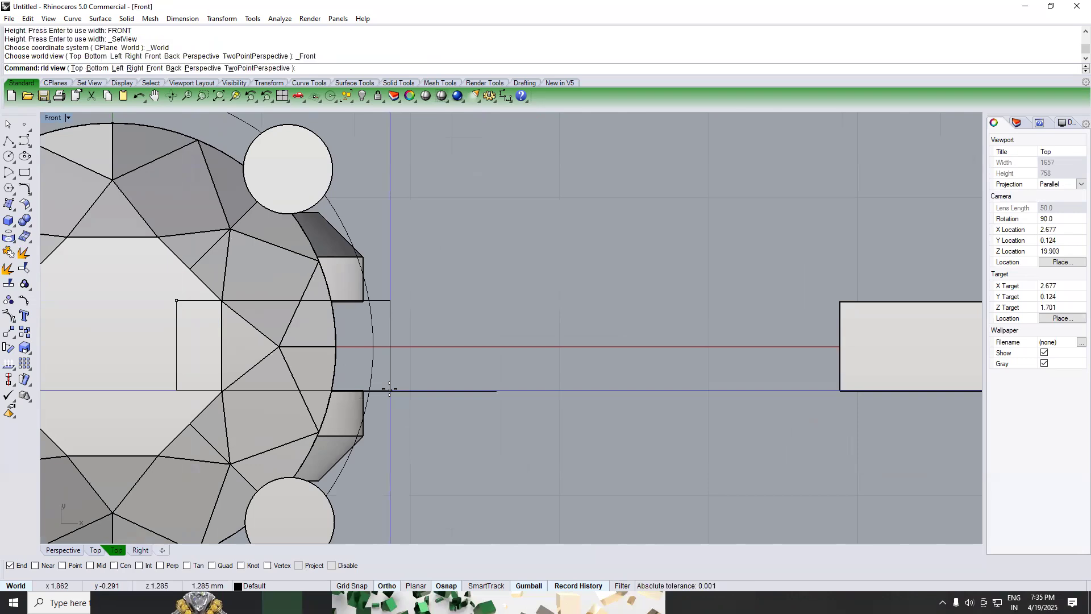
pyautogui.click(399, 300)
pyautogui.hotkey('ctrl', 'F1')
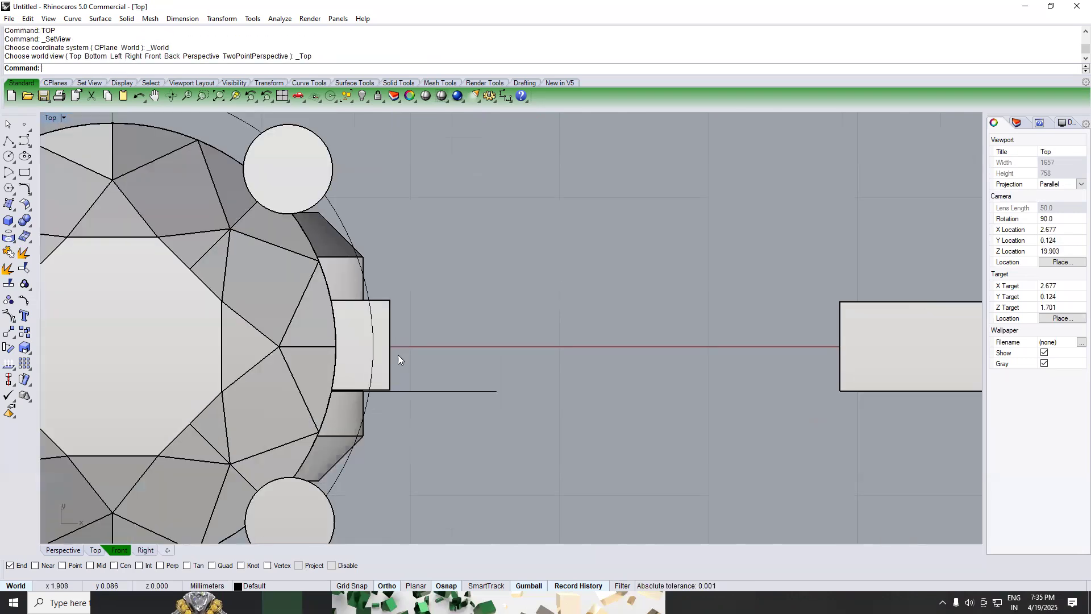
# Step: Move the box slightly in the Top view to line up with the gap between the chamfered rings, using wireframe display while positioning
pyautogui.click(382, 339)
pyautogui.scroll(4, 393, 349)
pyautogui.write('m')
pyautogui.press('Return')
pyautogui.write('w')
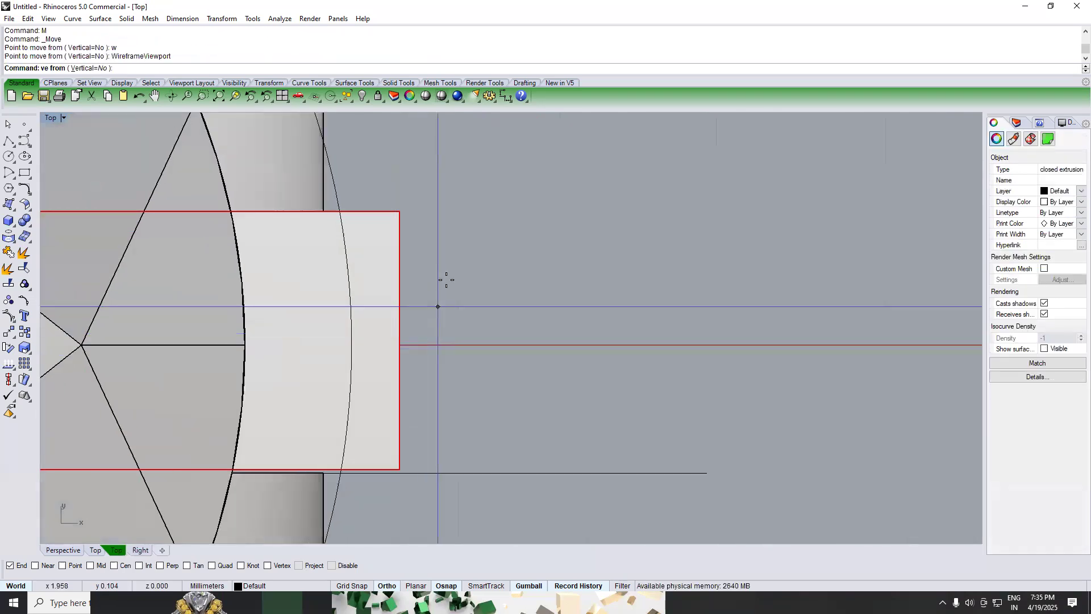
pyautogui.press('Return')
pyautogui.click(446, 281)
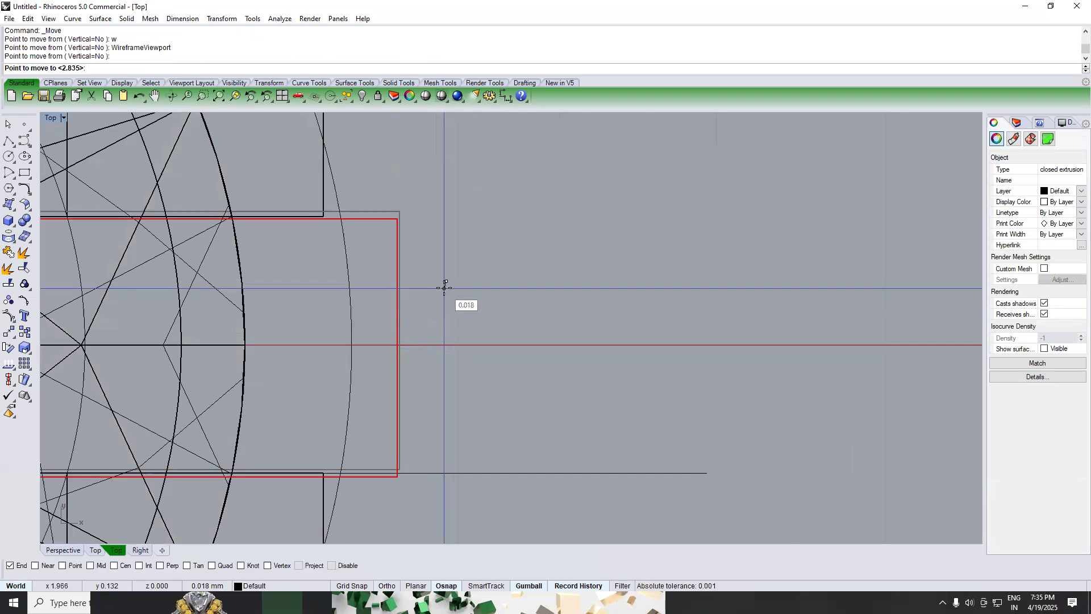
pyautogui.click(439, 287)
pyautogui.write('SV')
pyautogui.press('Return')
# Step: Lower the box slightly so it extends below the first setting's bottom ring
pyautogui.write('PERSPECTIVE')
pyautogui.press('Return')
pyautogui.moveTo(511, 364); pyautogui.dragTo(428, 304, button='right')
pyautogui.scroll(2, 488, 373)
pyautogui.click(424, 327)
pyautogui.moveTo(488, 373); pyautogui.dragTo(469, 332, button='right')
pyautogui.scroll(2, 424, 326)
pyautogui.moveTo(466, 338); pyautogui.dragTo(466, 347)
pyautogui.press('Escape')
# Step: Subtract the box from the first setting with BooleanDifference and delete the cutting box
pyautogui.click(316, 388)
pyautogui.press('Escape')
pyautogui.click(306, 379)
pyautogui.write('b')
pyautogui.press('Return')
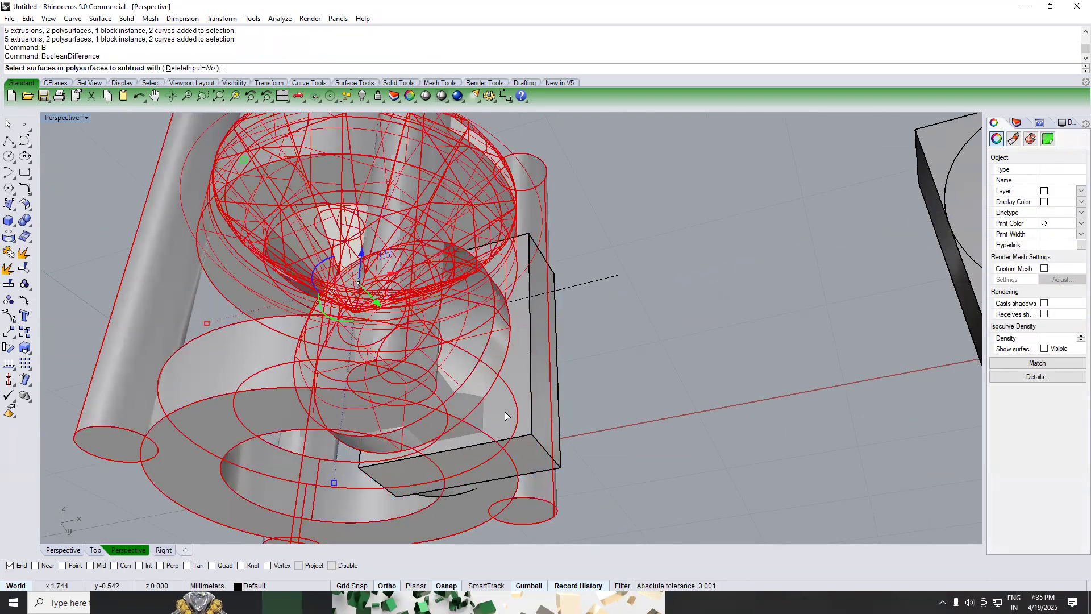
pyautogui.click(511, 414)
pyautogui.press('Return')
pyautogui.click(522, 402)
pyautogui.press('Delete')
# Step: Delete the bounding box around the second setting's hinge ring
pyautogui.moveTo(549, 349); pyautogui.dragTo(584, 367, button='right')
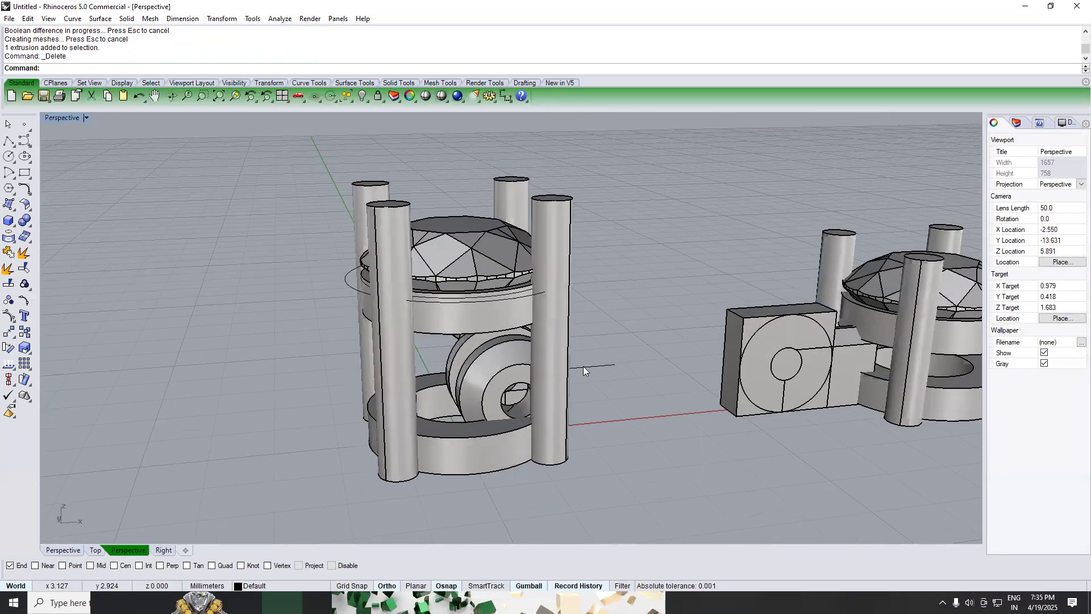
pyautogui.click(738, 318)
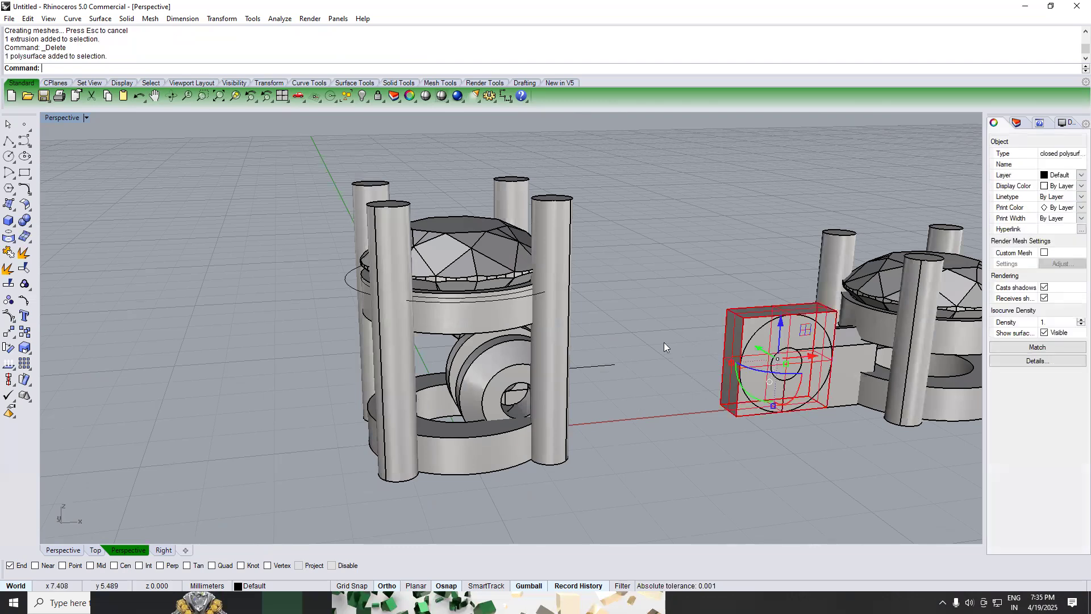
pyautogui.scroll(-4, 664, 342)
pyautogui.moveTo(624, 348); pyautogui.dragTo(621, 342, button='right')
pyautogui.press('Delete')
# Step: Extrude the hinge hole circle on both sides as a solid cylinder passing through the first setting's chamfered rings
pyautogui.moveTo(598, 306); pyautogui.dragTo(575, 359, button='right')
pyautogui.scroll(8, 555, 353)
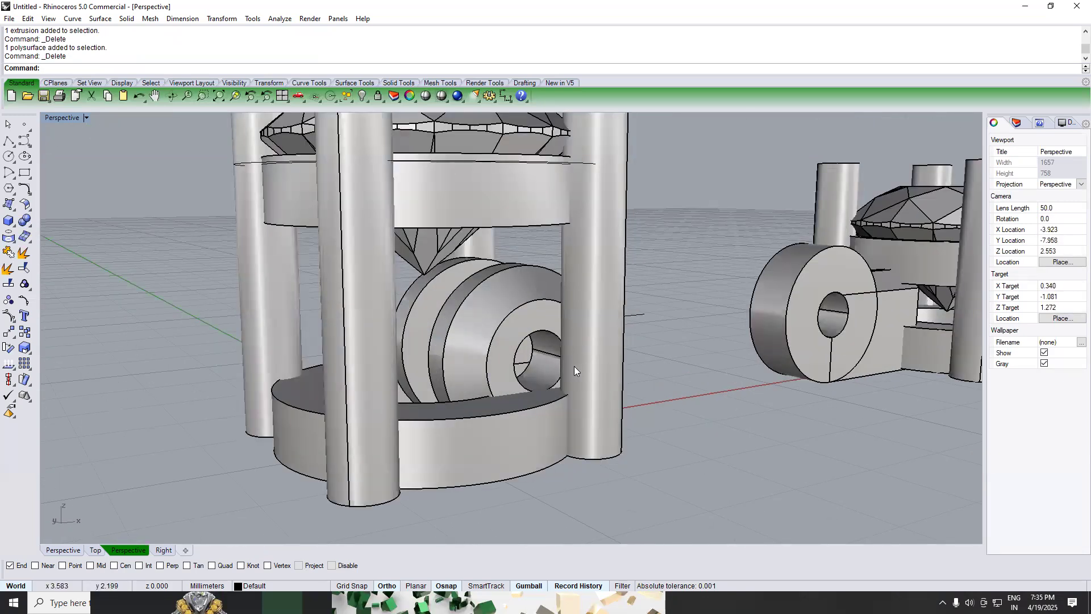
pyautogui.press('Return')
pyautogui.write('E')
pyautogui.press('Return')
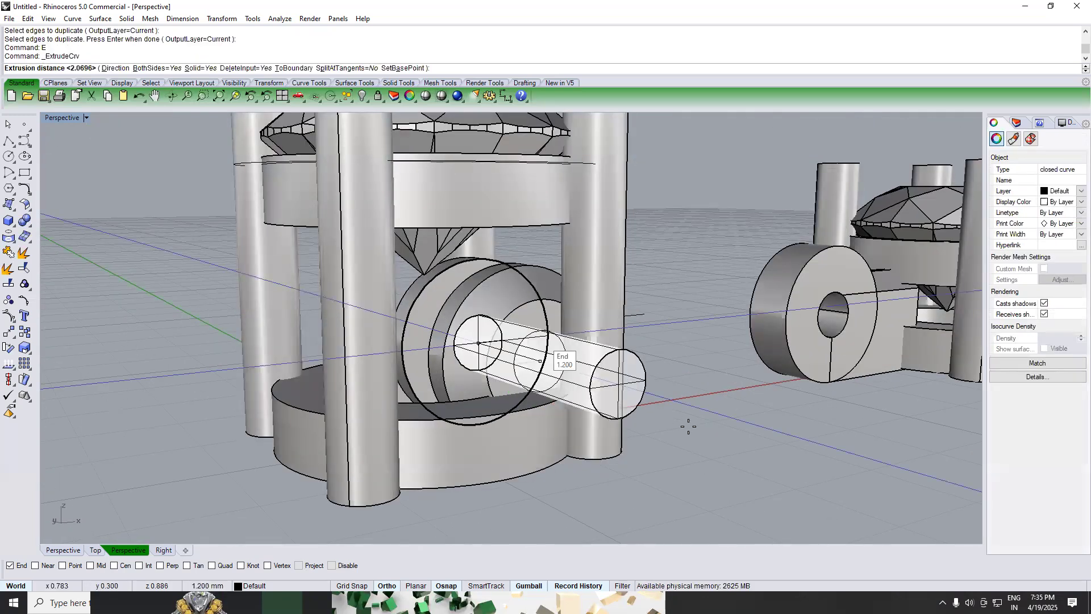
pyautogui.click(774, 458)
# Step: Subtract the cylinder from the first setting's parts with BooleanDifference and delete the cutting cylinder
pyautogui.click(610, 294)
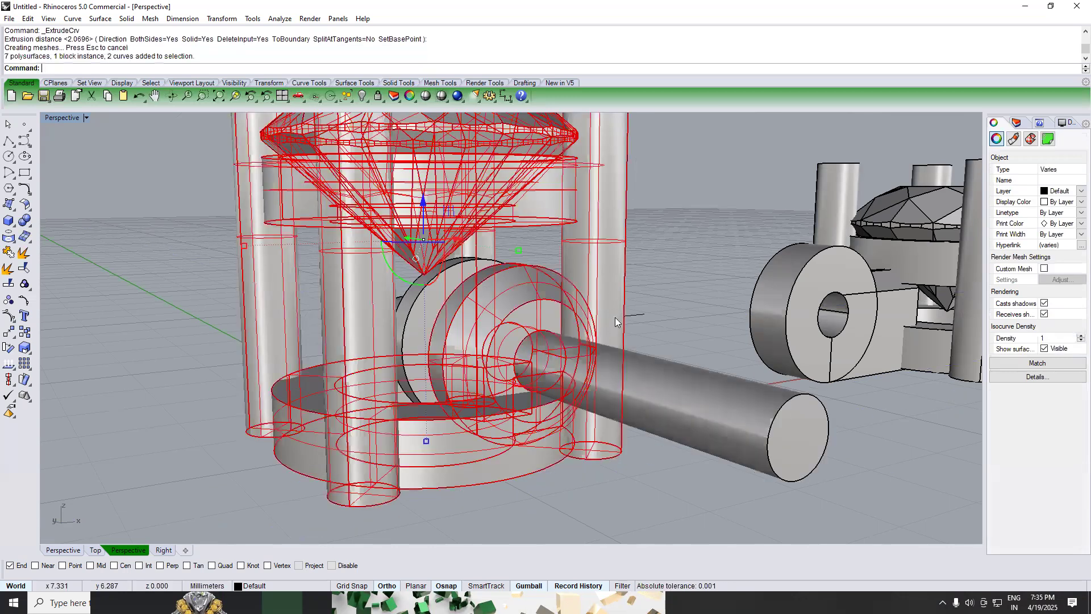
pyautogui.write('B')
pyautogui.press('Return')
pyautogui.click(705, 406)
pyautogui.press('Return')
pyautogui.click(686, 393)
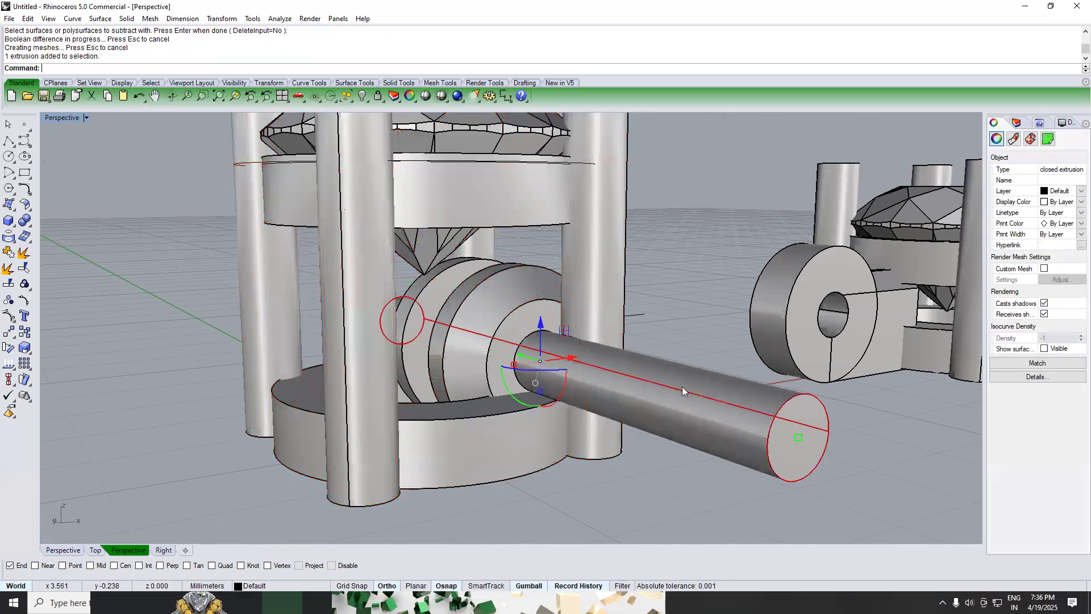
pyautogui.press('Delete')
pyautogui.scroll(-5, 375, 341)
pyautogui.moveTo(504, 330); pyautogui.dragTo(363, 345, button='right')
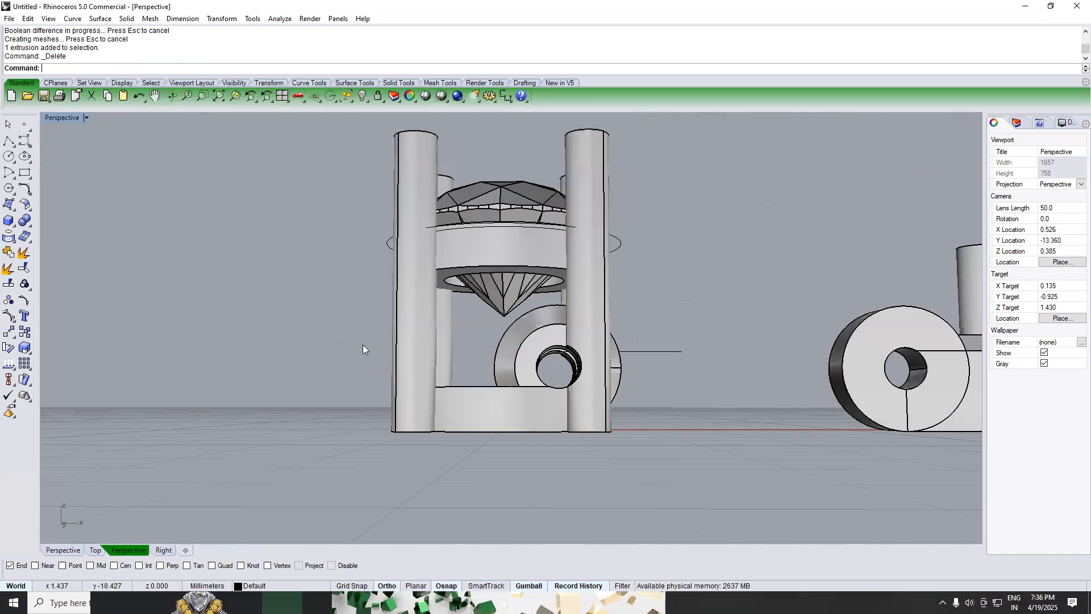
# Step: Delete the stray line curve beside the first setting's hinge rings in the Top view
pyautogui.scroll(-8, 362, 344)
pyautogui.write('TOP')
pyautogui.press('Return')
pyautogui.click(595, 291)
pyautogui.click(478, 328)
pyautogui.scroll(3, 480, 334)
pyautogui.click(476, 336)
pyautogui.press('Delete')
# Step: Move the second setting with its arm 5 mm toward the first setting
pyautogui.click(766, 311)
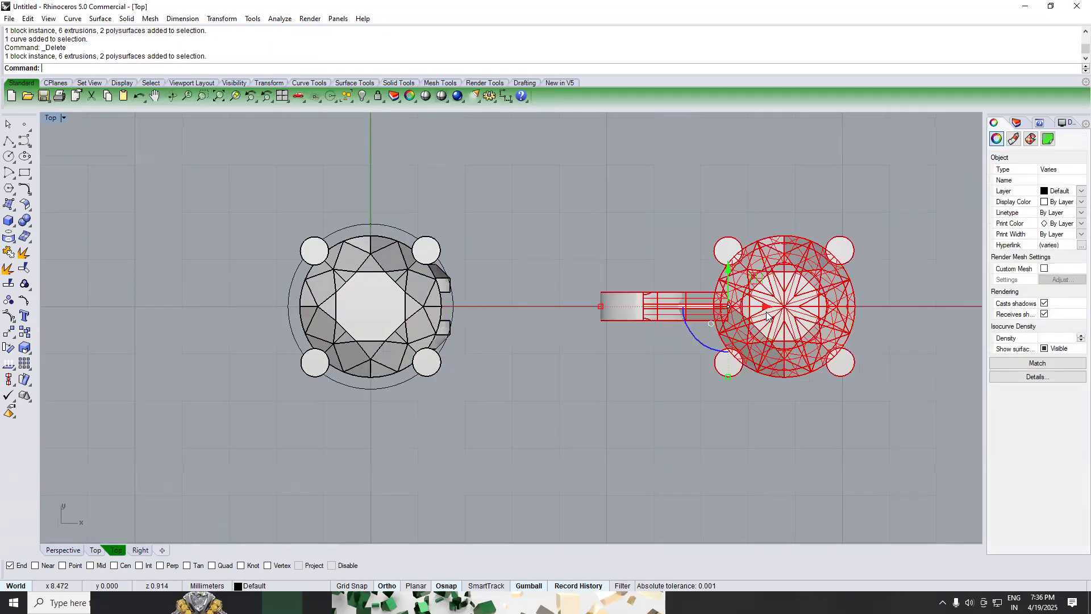
pyautogui.click(670, 422)
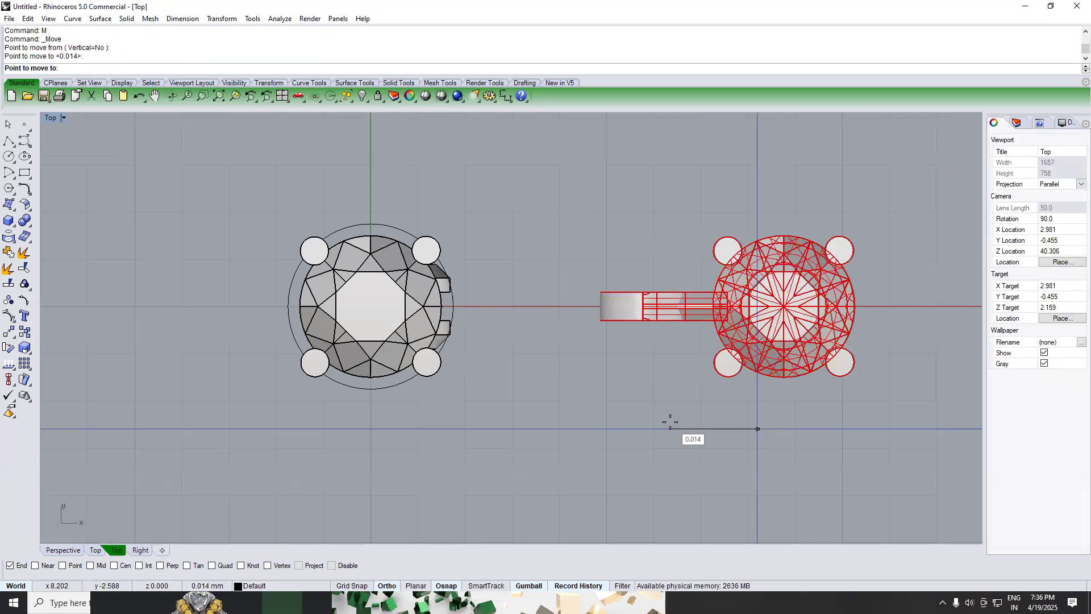
pyautogui.write('5')
pyautogui.press('Return')
pyautogui.click(663, 426)
pyautogui.click(630, 390)
# Step: Remove the second setting's upper ring and gem from their group in the Front view
pyautogui.hotkey('ctrl', 'F4')
pyautogui.moveTo(544, 342); pyautogui.dragTo(605, 287, button='right')
pyautogui.hotkey('ctrl', 'F2')
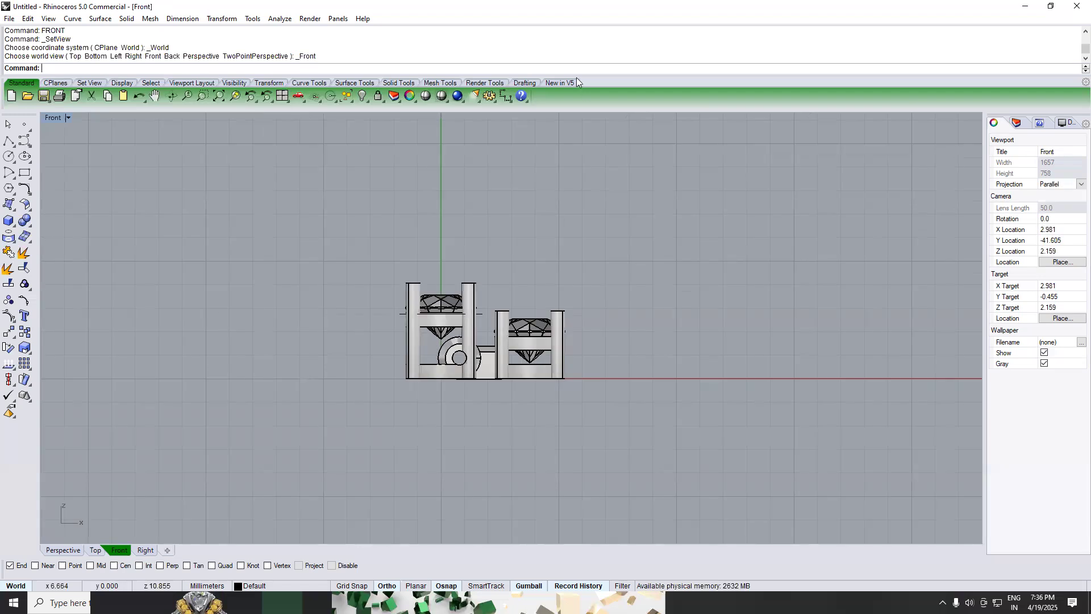
pyautogui.scroll(4, 573, 334)
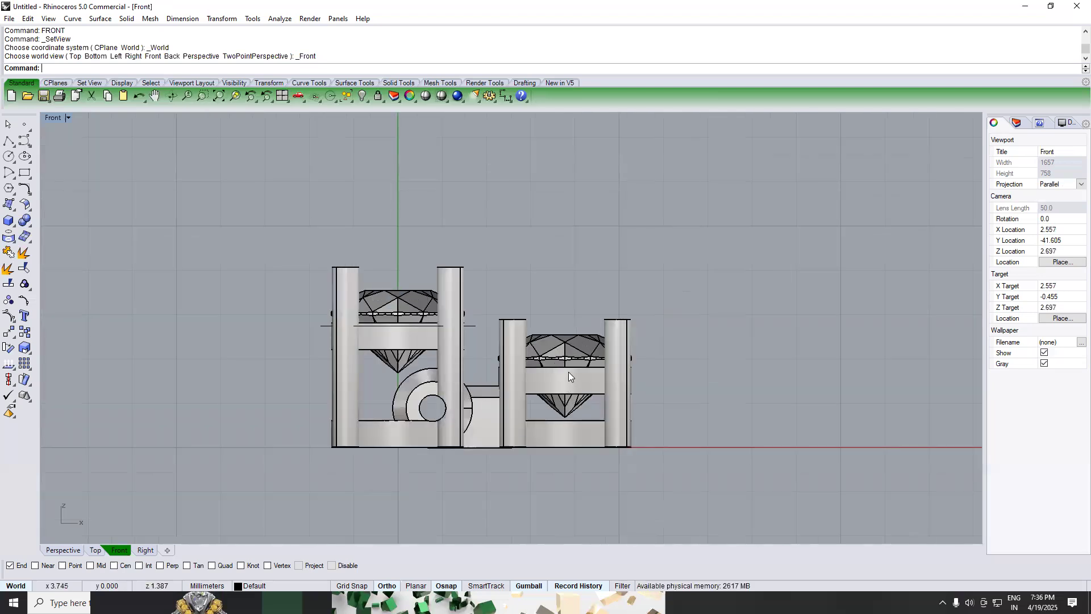
pyautogui.press('Return')
pyautogui.moveTo(708, 411); pyautogui.dragTo(708, 415)
pyautogui.press('Return')
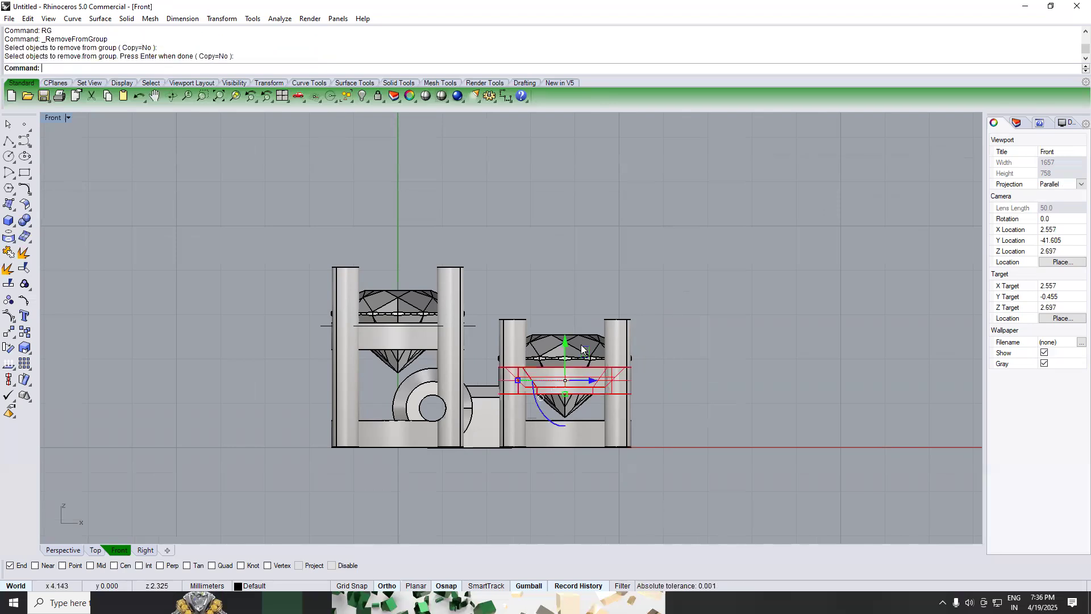
pyautogui.click(582, 342)
pyautogui.press('Escape')
pyautogui.write('rg')
pyautogui.press('Return')
pyautogui.click(566, 358)
pyautogui.press('Return')
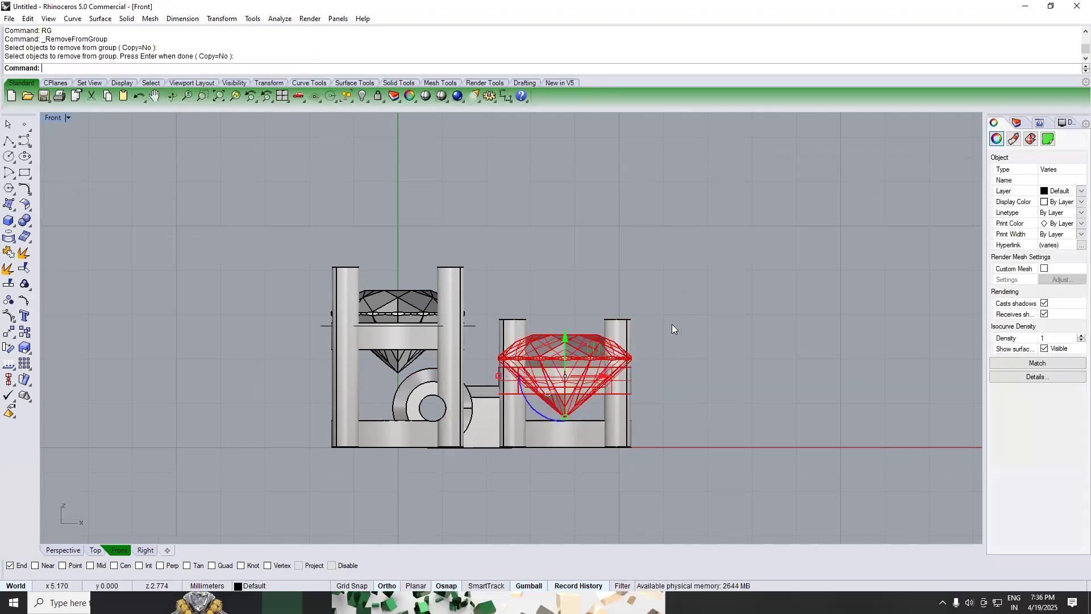
# Step: Move the second setting's upper ring and gem up to the height of the first setting's ring and gem
pyautogui.write('m')
pyautogui.press('Return')
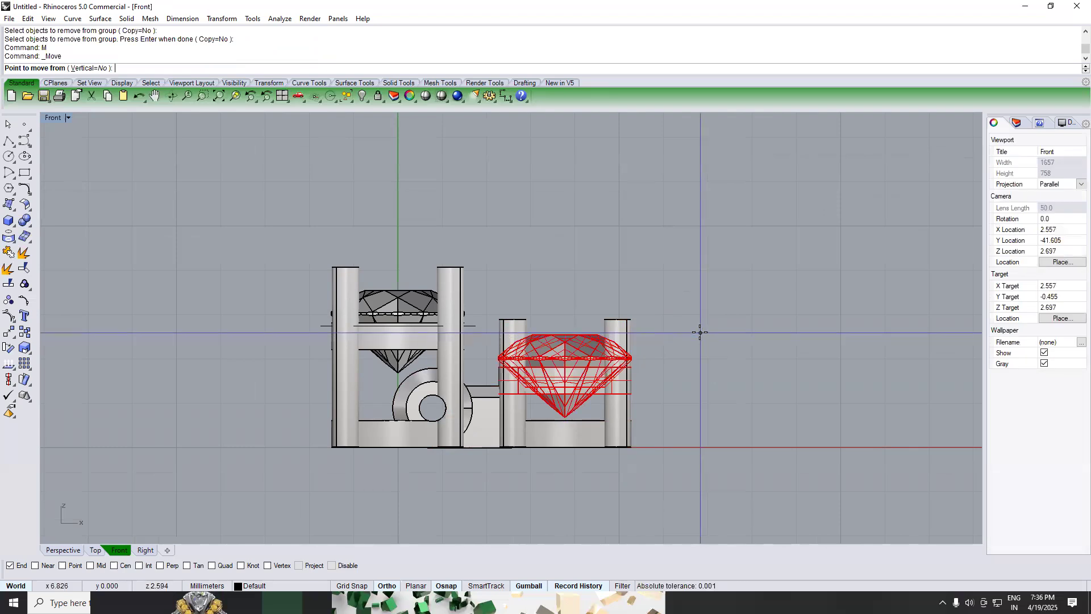
pyautogui.click(699, 334)
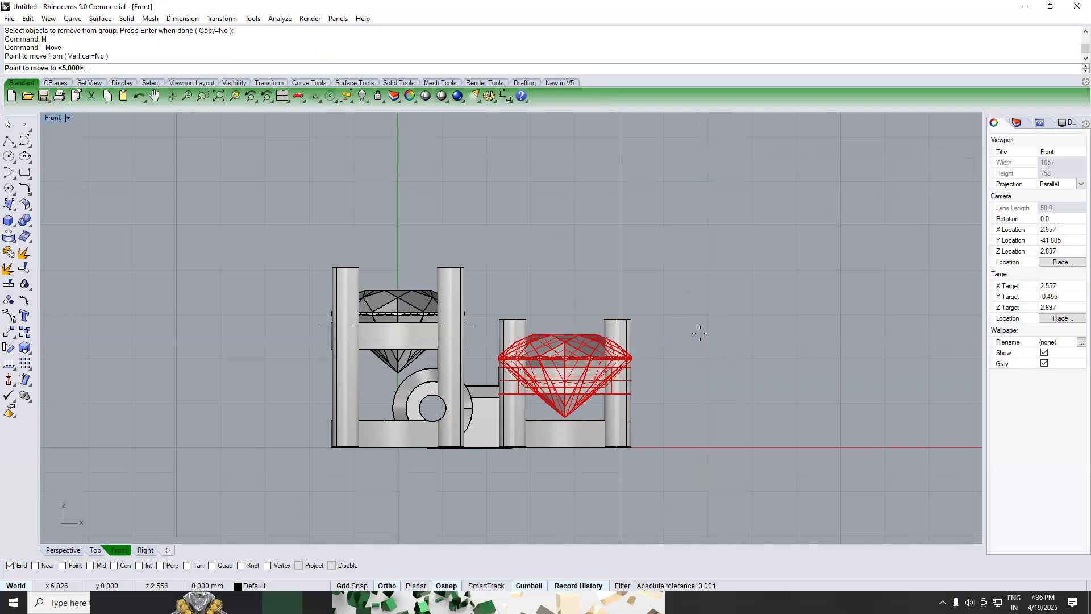
pyautogui.click(700, 291)
pyautogui.press('Escape')
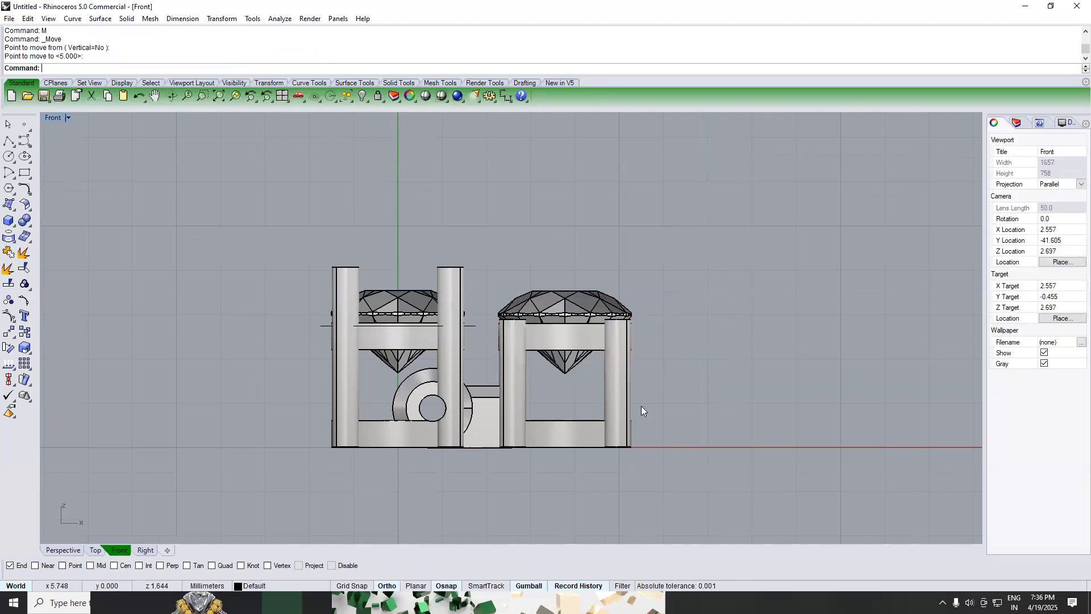
# Step: Remove the second setting's prongs from their group and stretch them vertically with Scale1D to match the first setting's prong height
pyautogui.write('rg')
pyautogui.press('Return')
pyautogui.scroll(2, 547, 375)
pyautogui.click(493, 377)
pyautogui.press('Return')
pyautogui.write('1d')
pyautogui.press('Return')
pyautogui.click(703, 376)
pyautogui.click(714, 330)
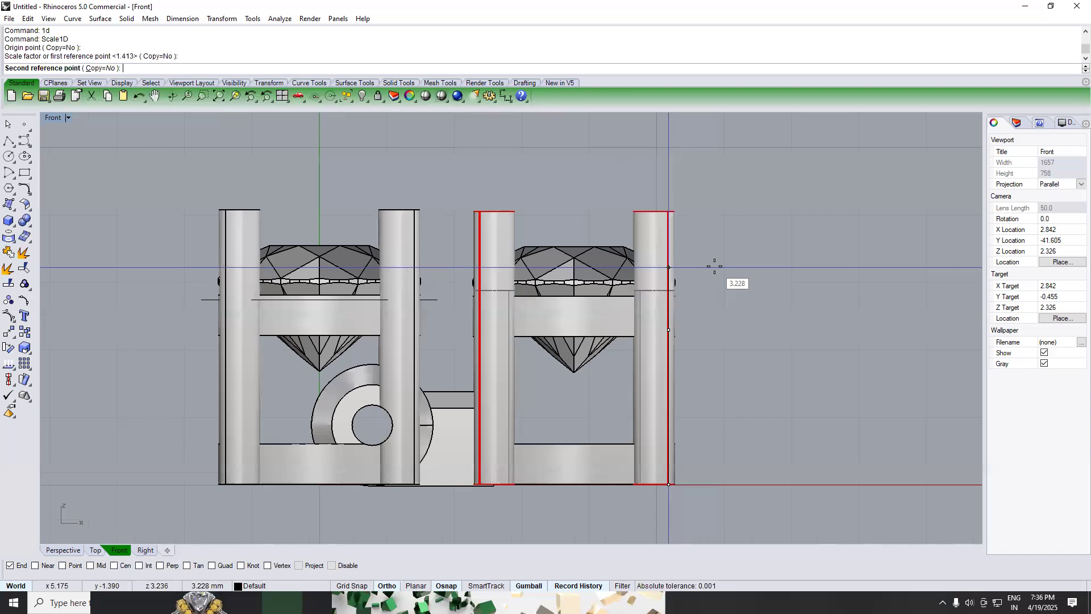
pyautogui.click(715, 266)
pyautogui.press('Escape')
pyautogui.scroll(-6, 605, 324)
# Step: Group the parts of the second setting with a crossing selection in the Top view
pyautogui.write('top')
pyautogui.press('Return')
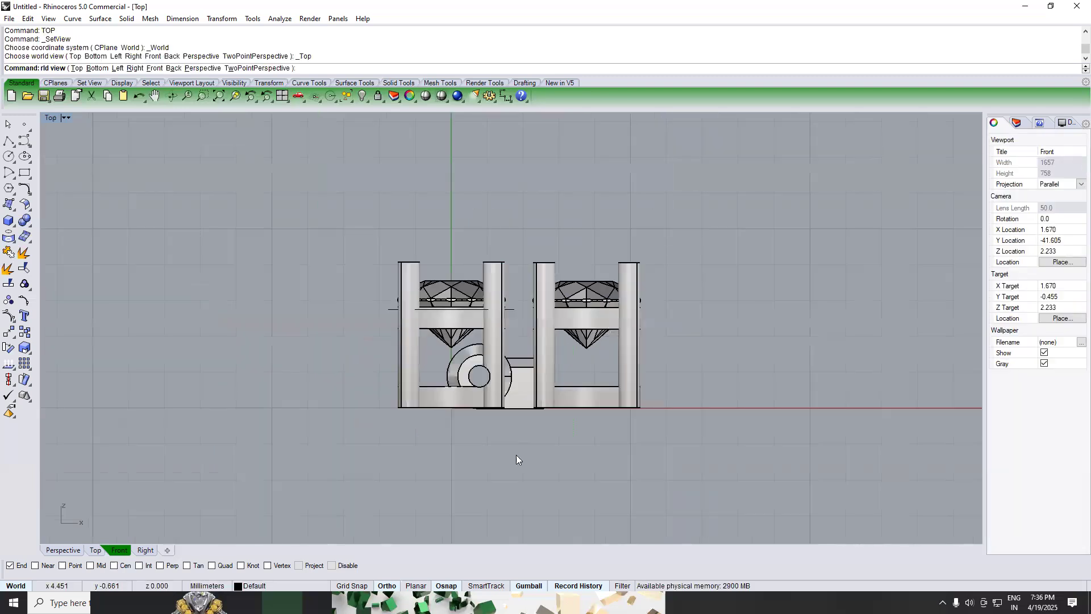
pyautogui.moveTo(740, 153); pyautogui.dragTo(539, 455)
pyautogui.write('g')
pyautogui.press('Return')
pyautogui.moveTo(687, 241); pyautogui.dragTo(606, 402)
pyautogui.press('Escape')
pyautogui.write('perspective')
pyautogui.press('Return')
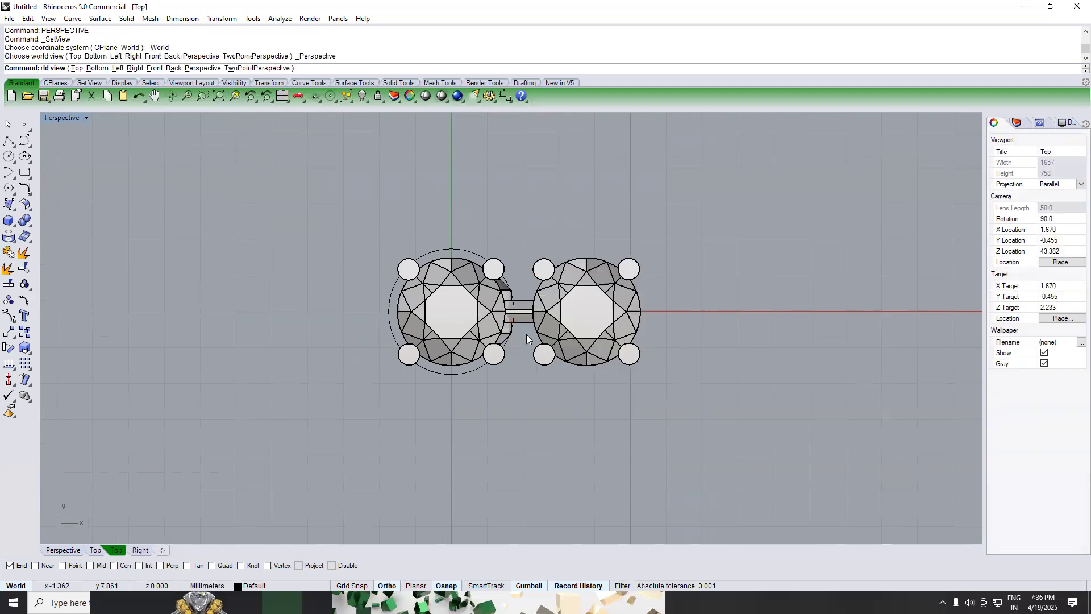
# Step: Remove the second setting's prongs, rings and gem from their existing group and group them on their own, without the hinge arm
pyautogui.write('top')
pyautogui.press('Return')
pyautogui.write('rg')
pyautogui.press('Return')
pyautogui.moveTo(519, 378); pyautogui.dragTo(669, 230)
pyautogui.press('Return')
pyautogui.write('g')
pyautogui.press('Return')
pyautogui.press('Escape')
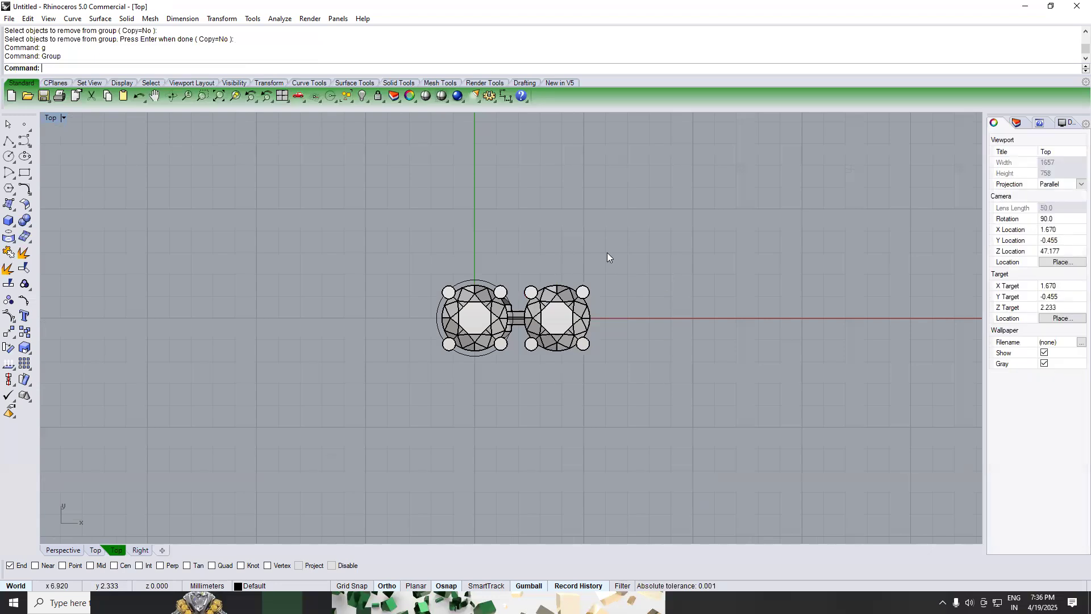
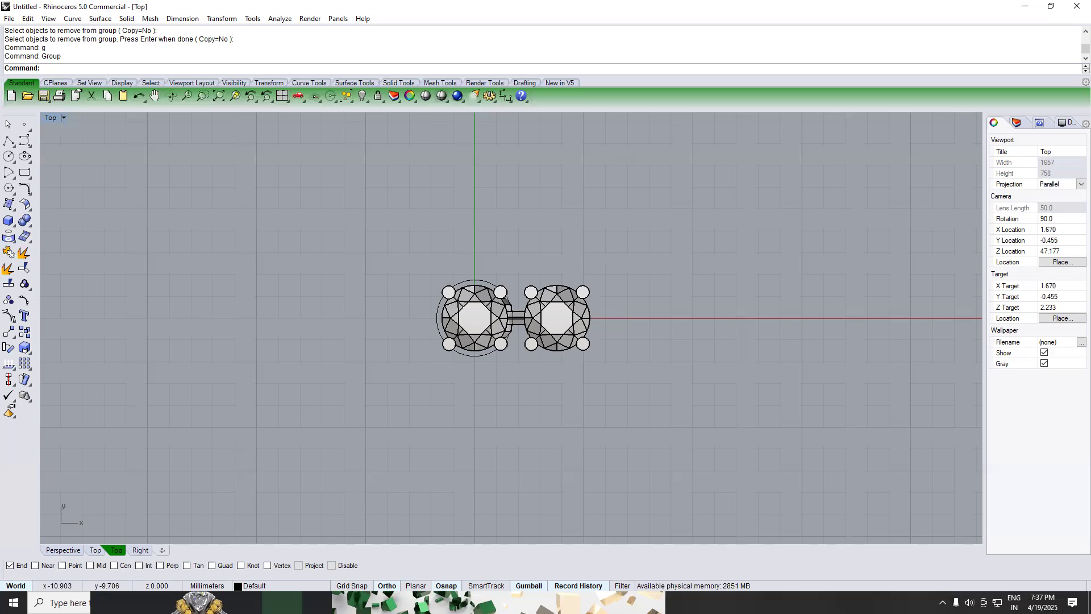
# Step: Switch to Calculator and compute 7 × 25.4
pyautogui.moveTo(194, 594); pyautogui.dragTo(1061, 576)
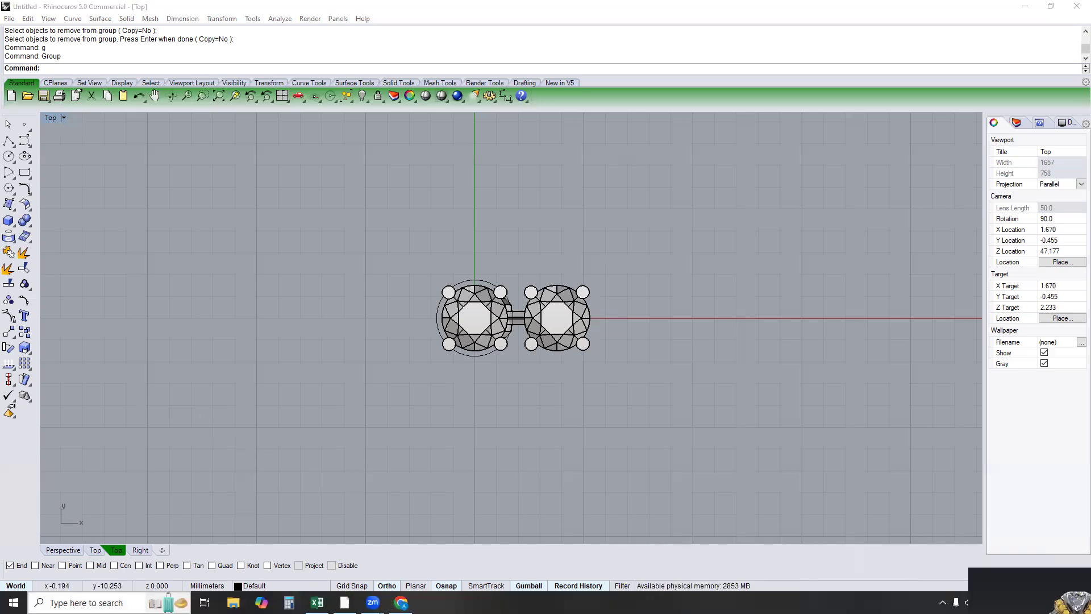
pyautogui.click(85, 603)
pyautogui.write('cal')
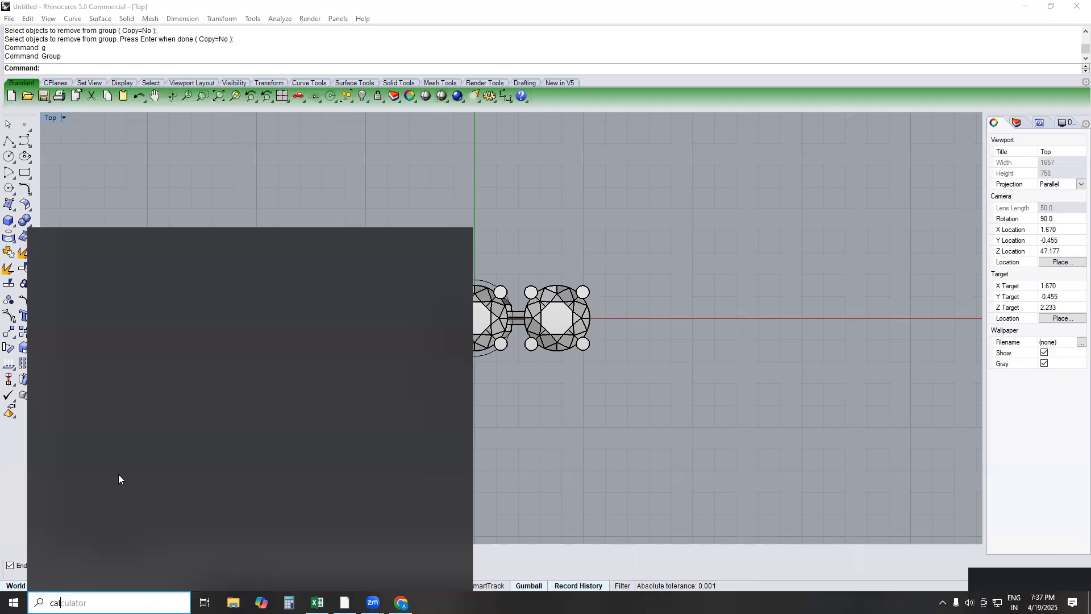
pyautogui.click(79, 298)
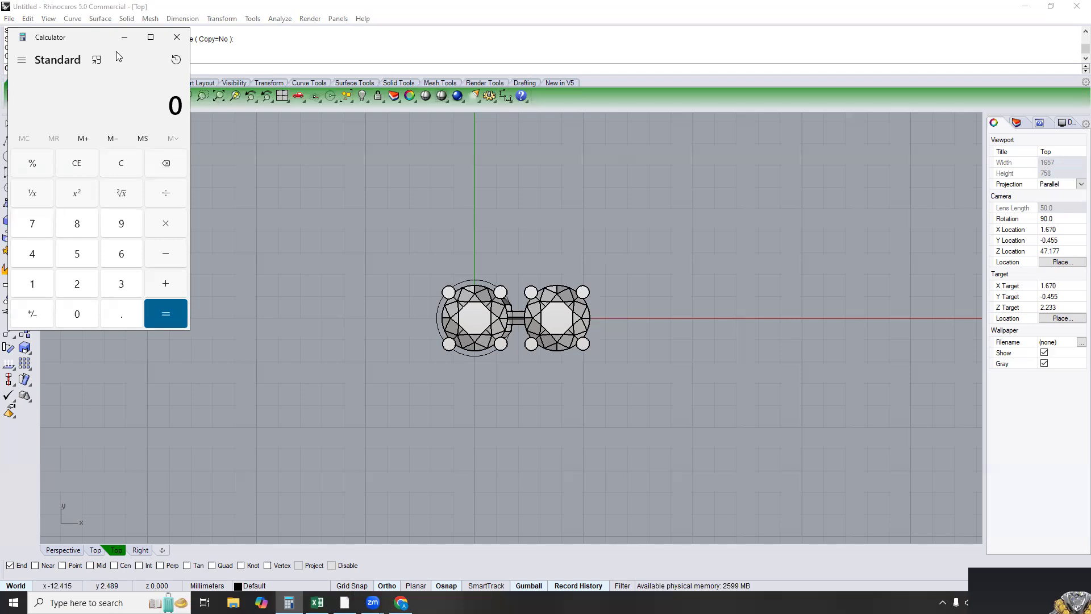
pyautogui.moveTo(88, 40); pyautogui.dragTo(373, 98)
pyautogui.write('7')
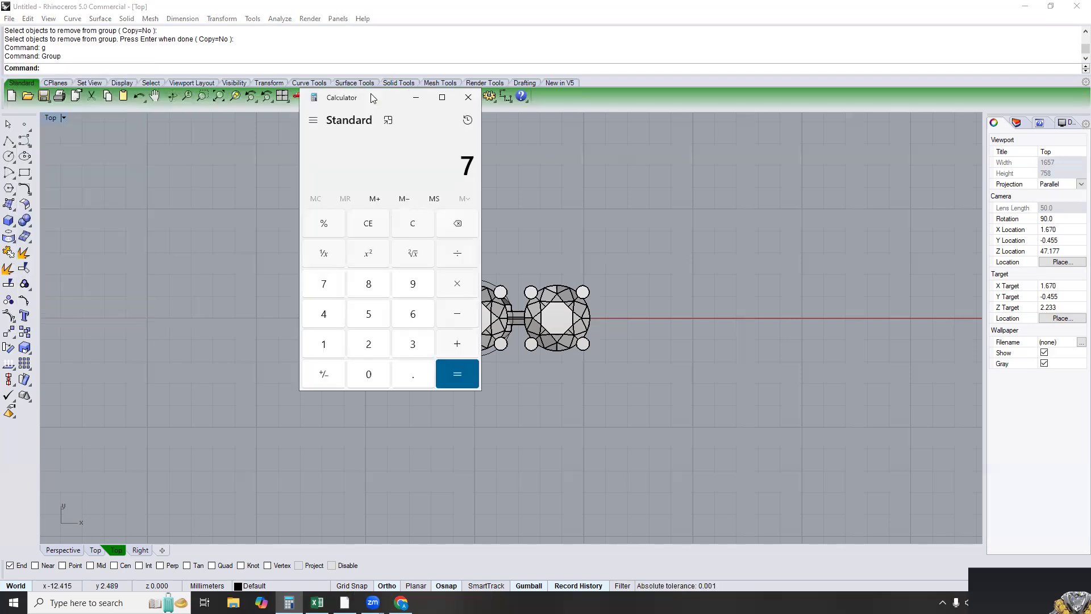
pyautogui.write(' × 25.4')
pyautogui.press('Return')
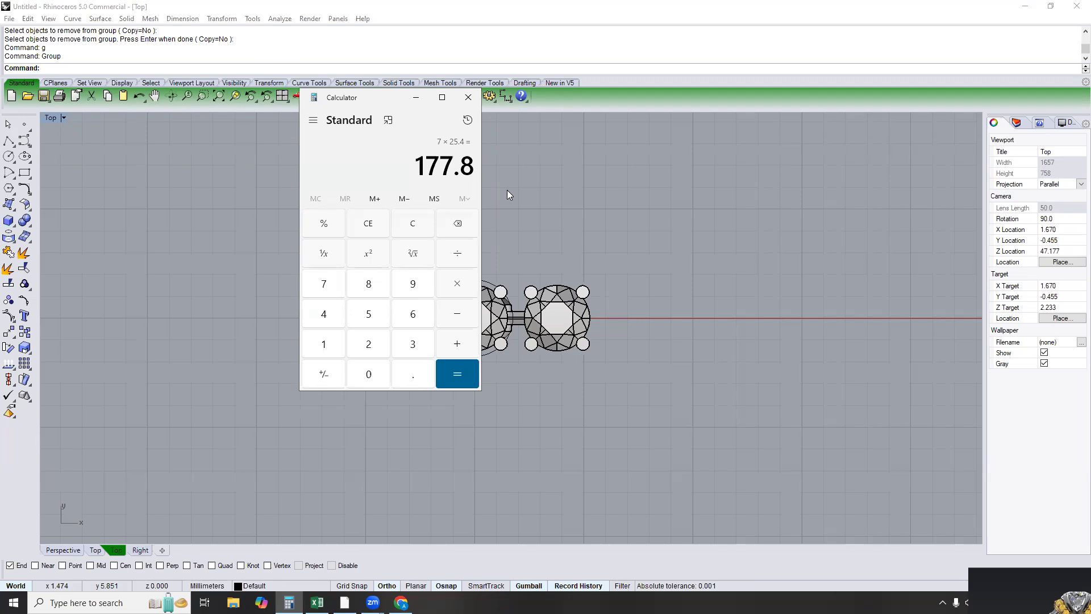
pyautogui.click(1018, 578)
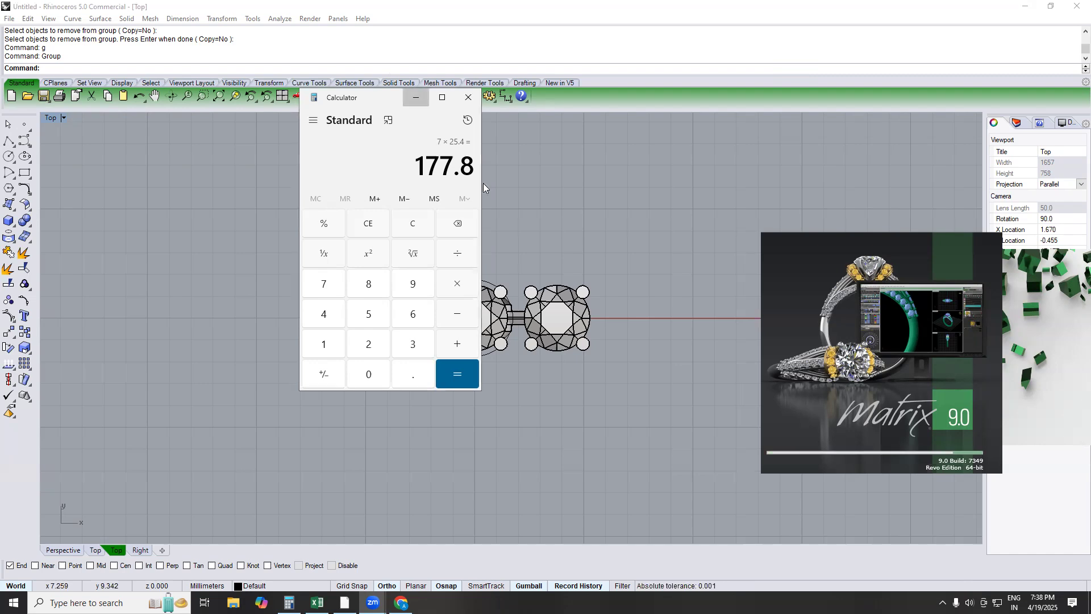
# Step: Draw a 178 mm polyline segment from the origin along the positive X axis in the Top view
pyautogui.moveTo(637, 264); pyautogui.dragTo(611, 241, button='right')
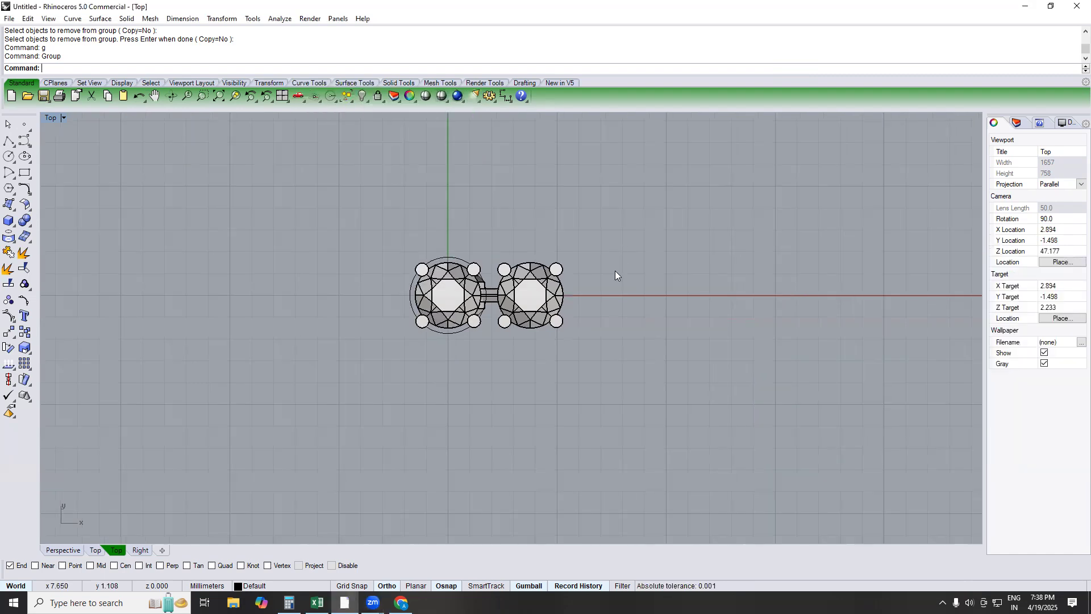
pyautogui.write('LI')
pyautogui.press('Return')
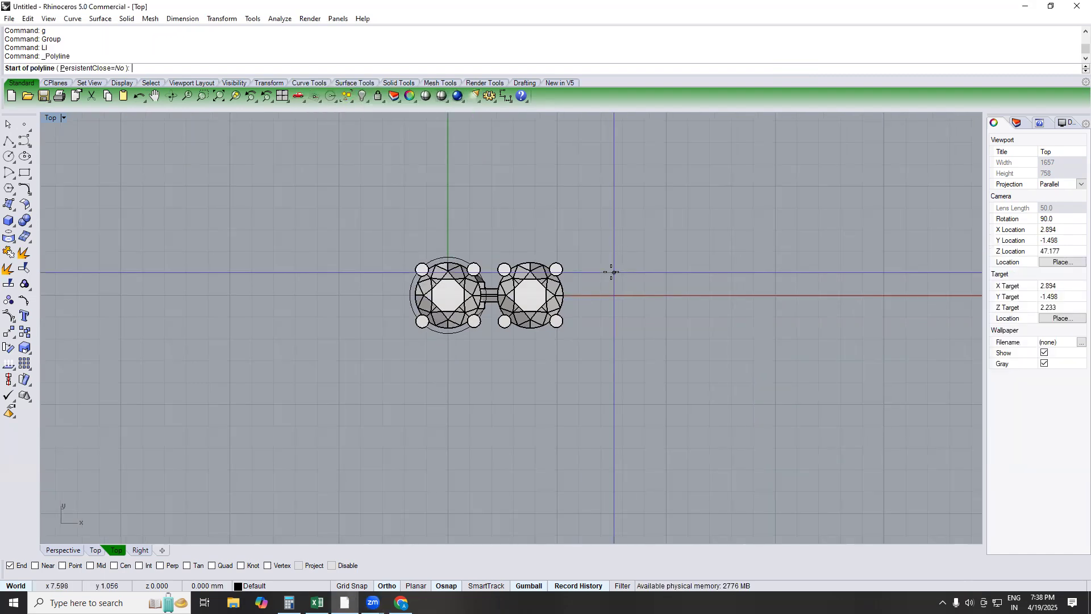
pyautogui.write('0')
pyautogui.press('Return')
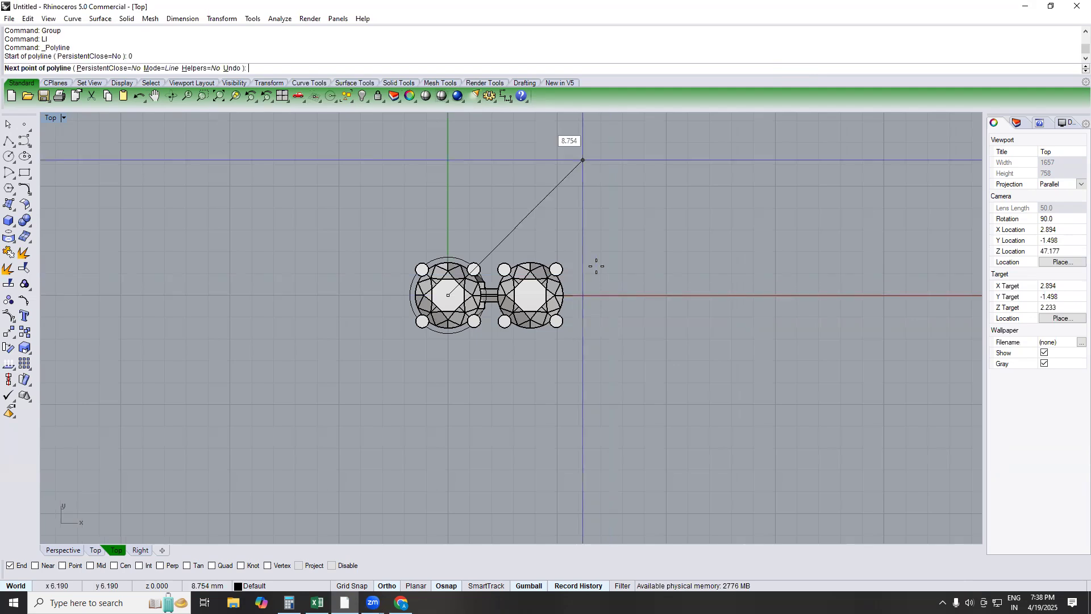
pyautogui.moveTo(625, 281); pyautogui.dragTo(545, 291, button='right')
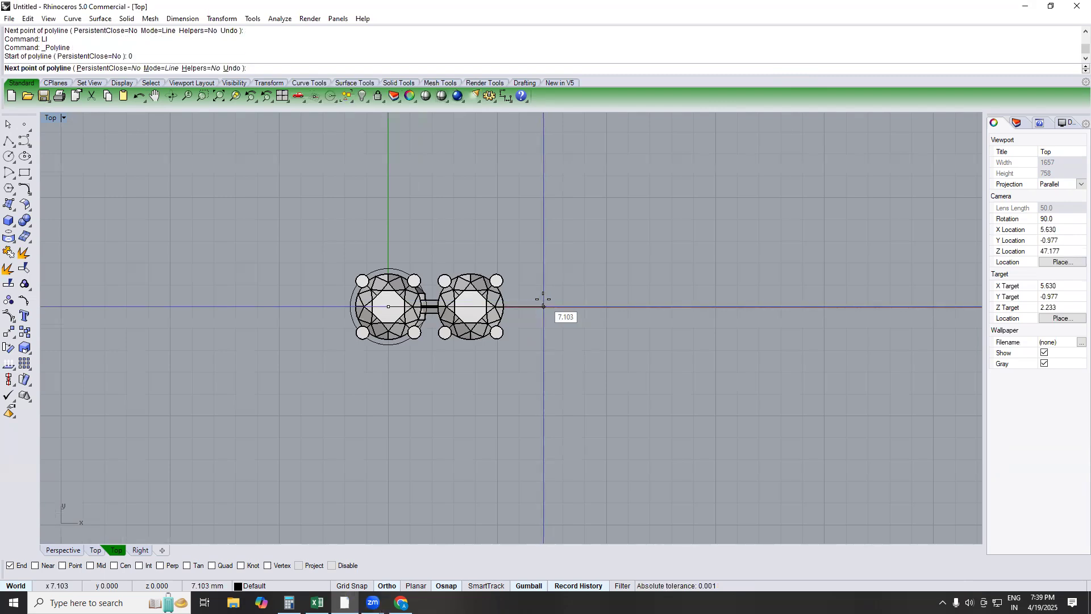
pyautogui.hotkey('alt', 'Tab')
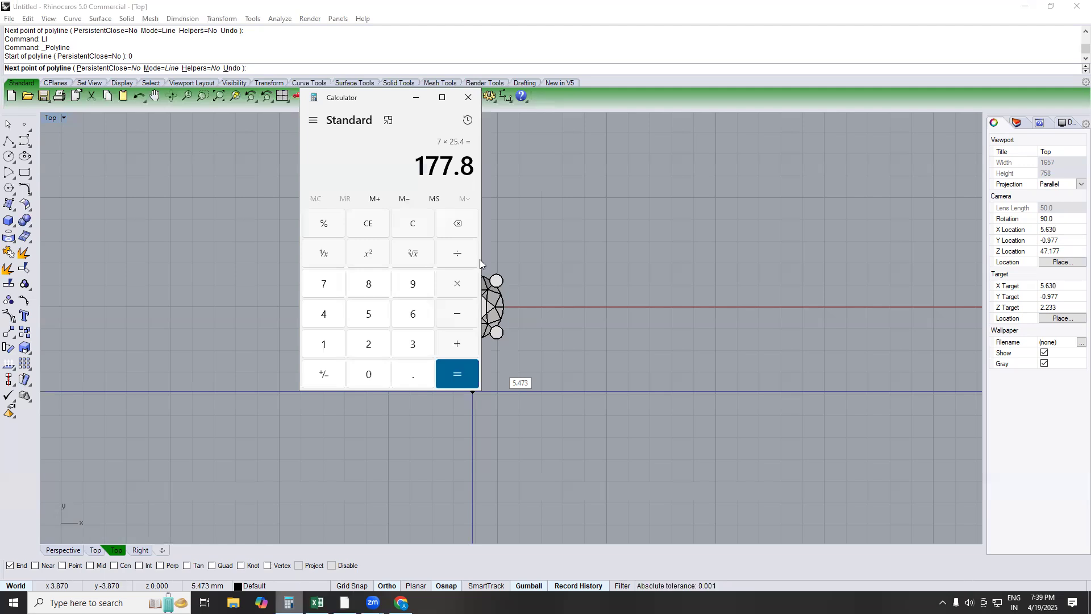
pyautogui.click(416, 97)
pyautogui.write('178')
pyautogui.press('Return')
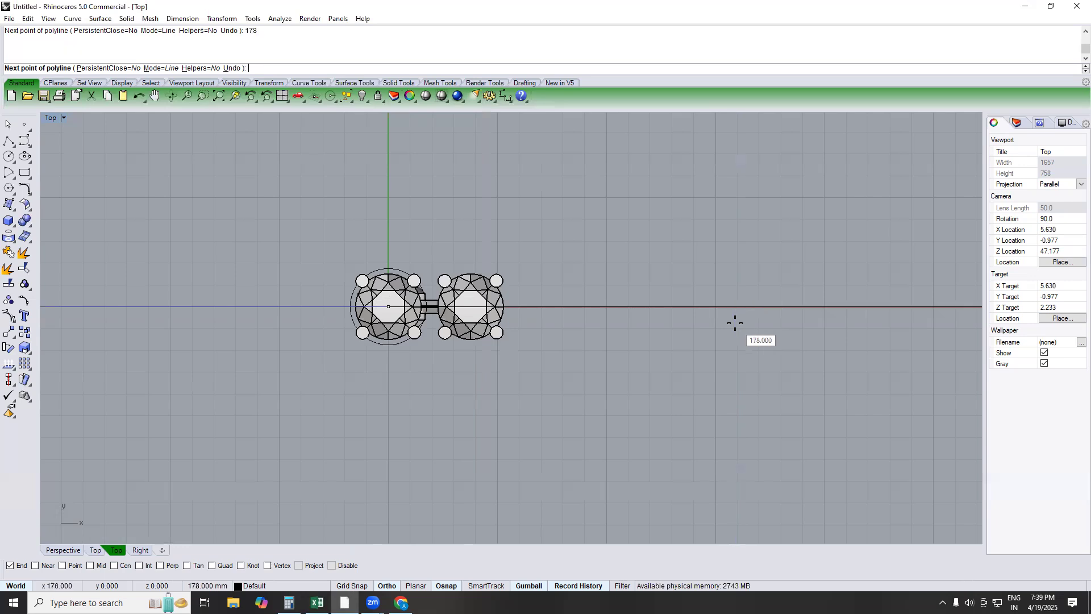
pyautogui.click(793, 324)
pyautogui.rightClick(648, 358)
# Step: Delete the second setting in the Perspective view and undo the deletion
pyautogui.write('PERSPECTIVE')
pyautogui.press('Return')
pyautogui.click(491, 306)
pyautogui.moveTo(491, 306); pyautogui.dragTo(568, 274, button='right')
pyautogui.scroll(7, 506, 306)
pyautogui.press('Delete')
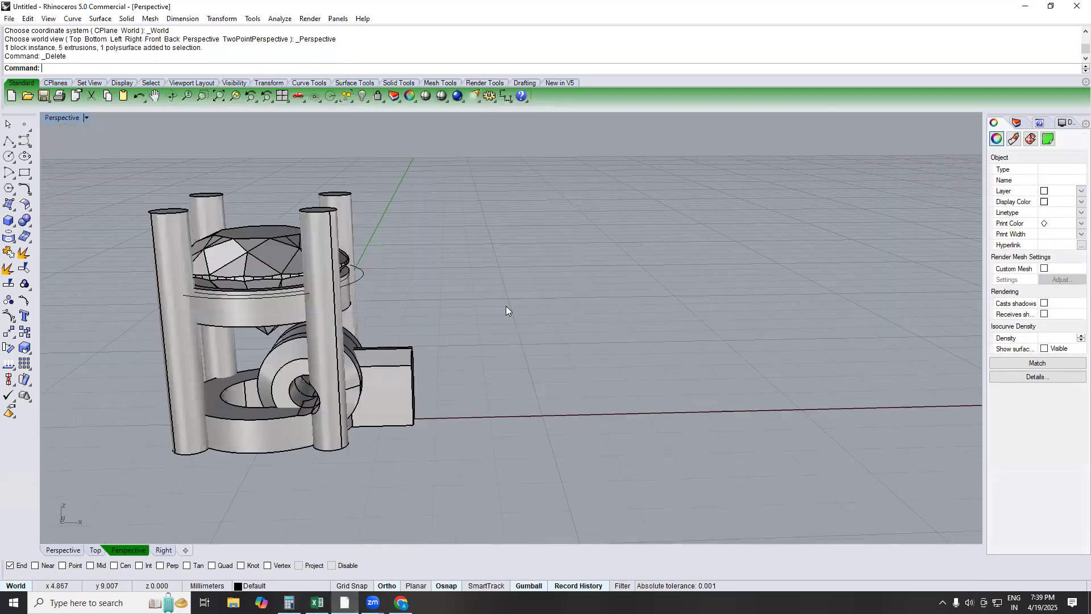
pyautogui.hotkey('ctrl', 'z')
pyautogui.scroll(-2, 519, 295)
pyautogui.scroll(-3, 451, 330)
pyautogui.press('Escape')
# Step: Copy the hinge arm in the Top view from the second setting's centre point to the first setting's centre point
pyautogui.moveTo(491, 326); pyautogui.dragTo(391, 332, button='right')
pyautogui.scroll(3, 452, 330)
pyautogui.click(437, 331)
pyautogui.write('TOP')
pyautogui.press('Return')
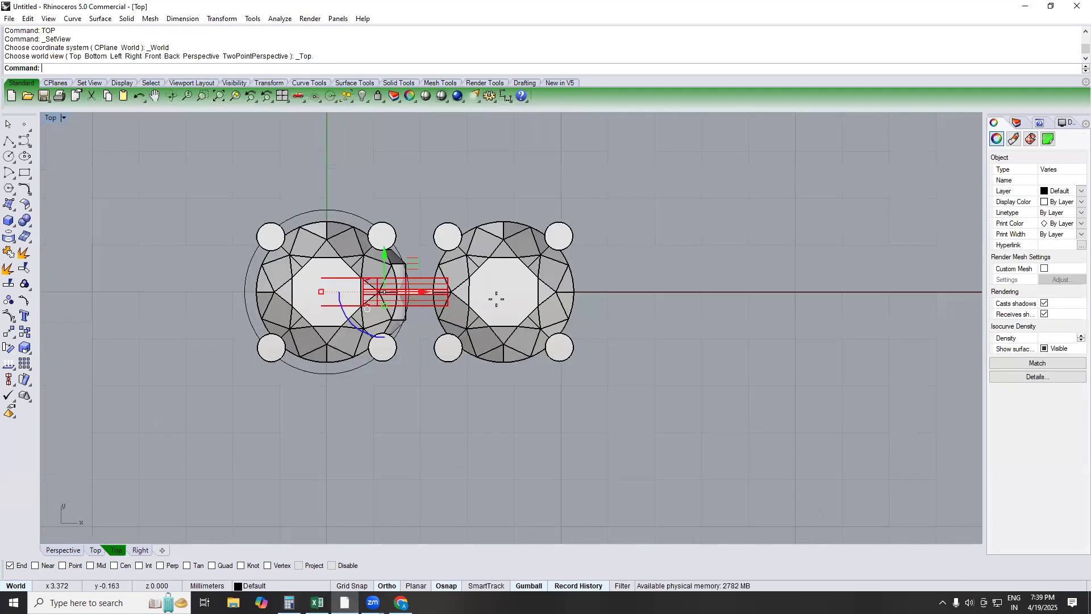
pyautogui.write('c')
pyautogui.press('Return')
pyautogui.write('oop')
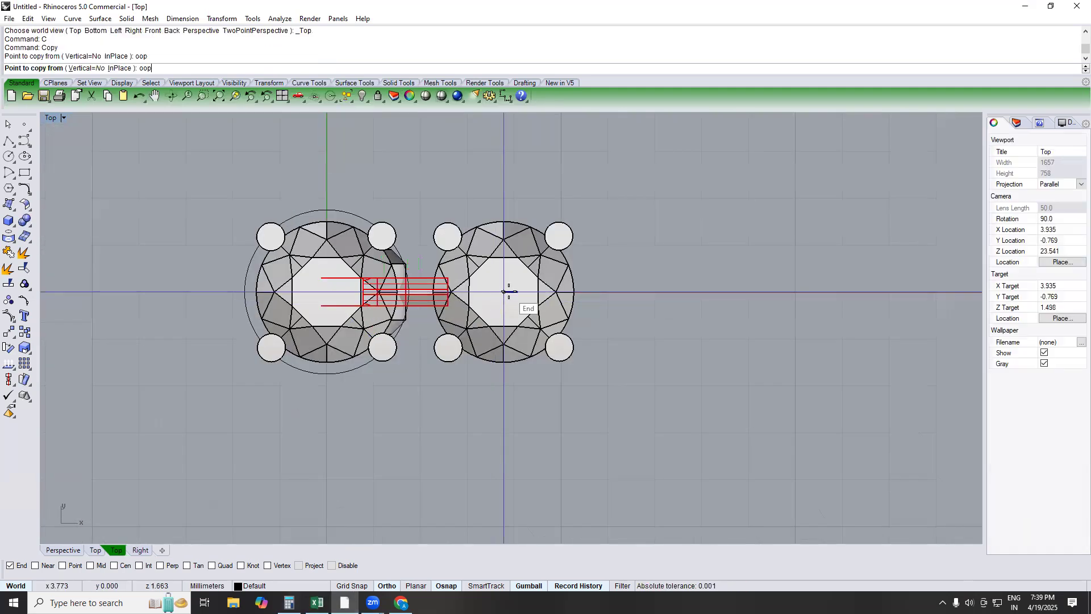
pyautogui.press('Return')
pyautogui.click(504, 291)
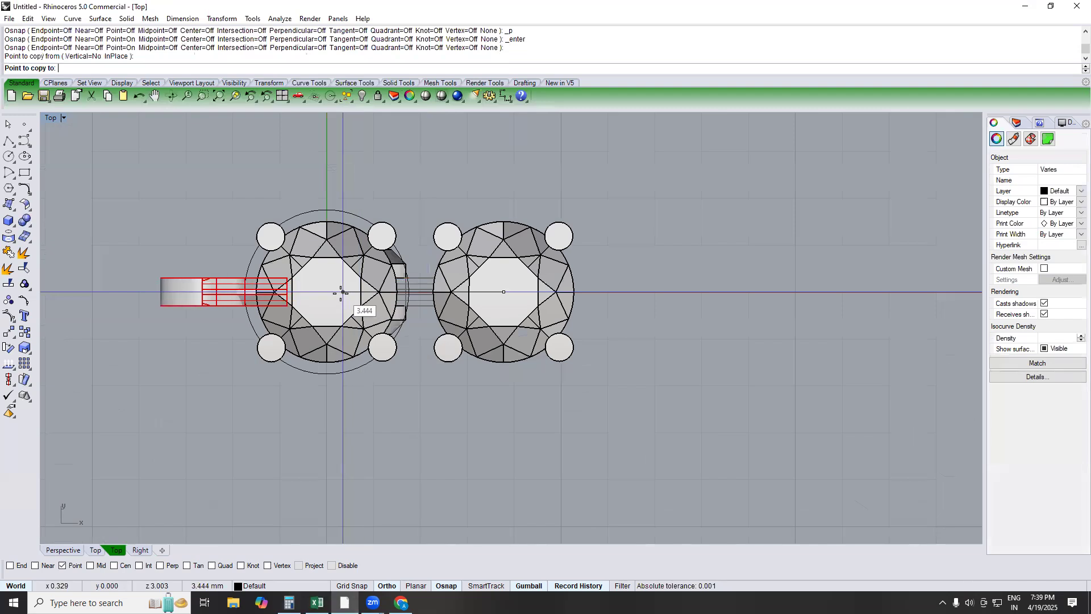
pyautogui.click(326, 291)
pyautogui.press('Return')
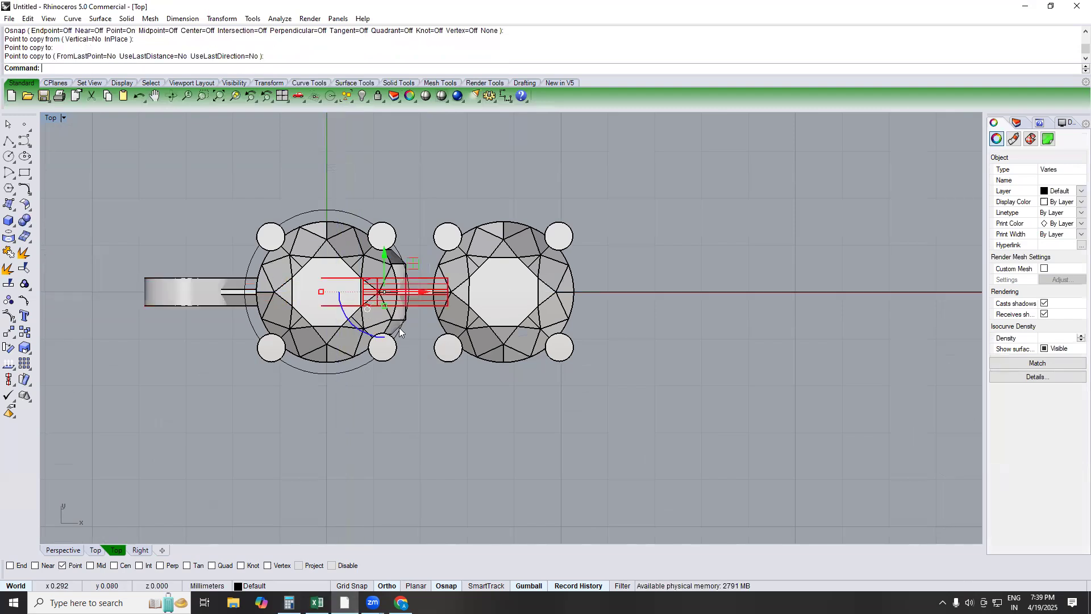
pyautogui.press('Escape')
# Step: Delete the second setting together with its original hinge arm in the Perspective view
pyautogui.press('F4')
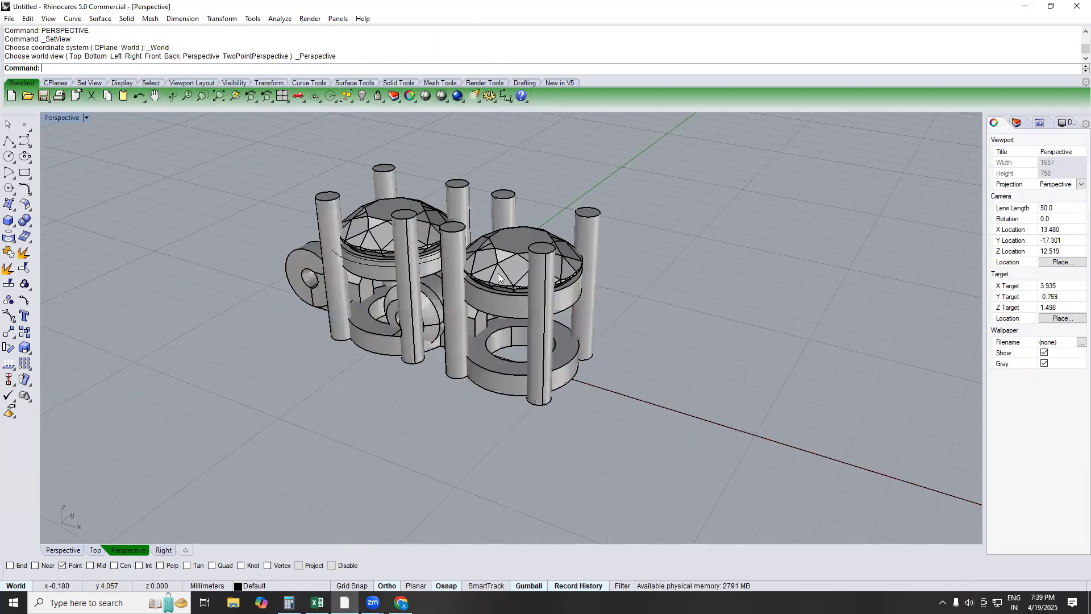
pyautogui.scroll(4, 498, 277)
pyautogui.click(498, 278)
pyautogui.keyDown('shift'); pyautogui.click(474, 339); pyautogui.keyUp('shift')
pyautogui.scroll(-3, 474, 339)
pyautogui.moveTo(474, 338); pyautogui.dragTo(403, 300, button='right')
pyautogui.press('Delete')
pyautogui.scroll(5, 403, 340)
pyautogui.scroll(-6, 632, 298)
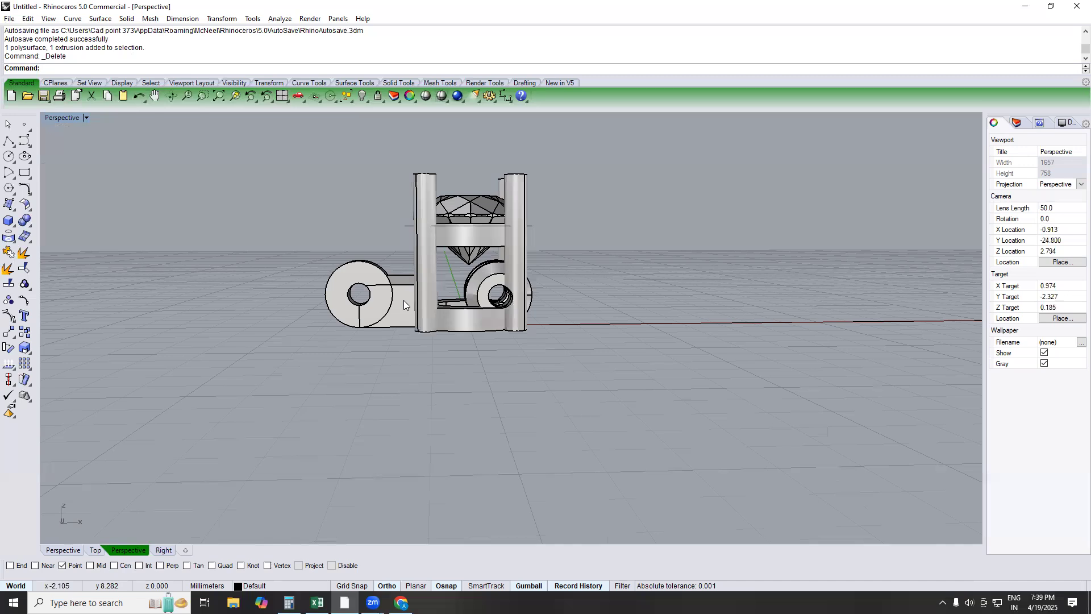
# Step: Group the remaining setting with its copied hinge arm
pyautogui.scroll(-2, 403, 300)
pyautogui.moveTo(568, 181); pyautogui.dragTo(625, 136)
pyautogui.write('g')
pyautogui.press('Return')
# Step: Add an aligned dimension between the centres of the link's two hinge holes in the Front view
pyautogui.write('front')
pyautogui.press('Return')
pyautogui.scroll(4, 377, 302)
pyautogui.write('a')
pyautogui.press('Return')
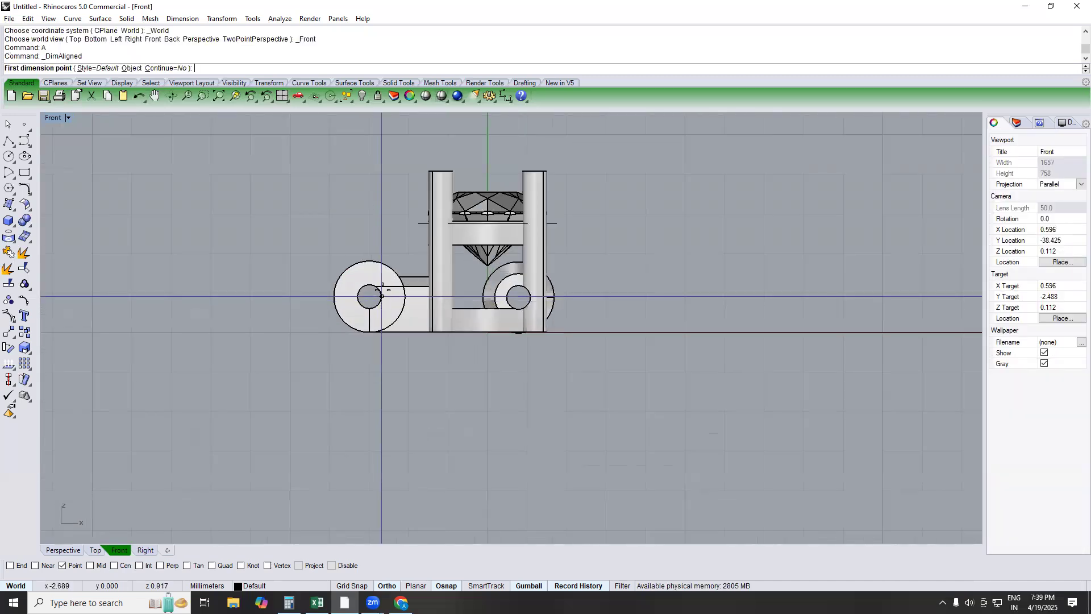
pyautogui.write('cen')
pyautogui.press('Return')
pyautogui.click(402, 312)
pyautogui.click(516, 310)
pyautogui.click(506, 463)
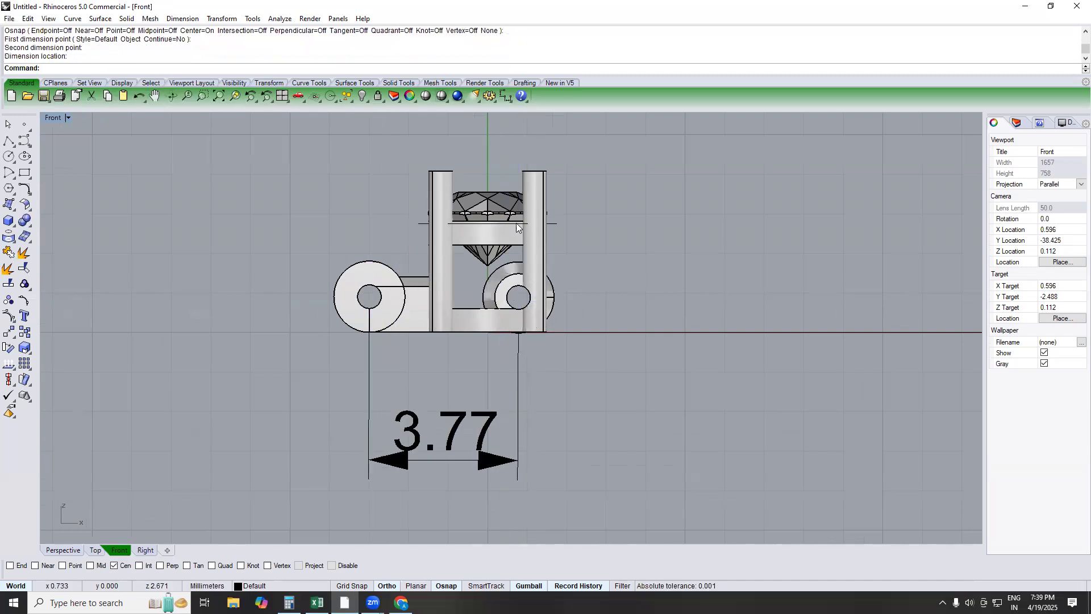
# Step: Array the grouped link along the 178 mm line with 3.77 mm between items and Freeform orientation
pyautogui.click(516, 227)
pyautogui.write('ao')
pyautogui.press('Return')
pyautogui.click(599, 331)
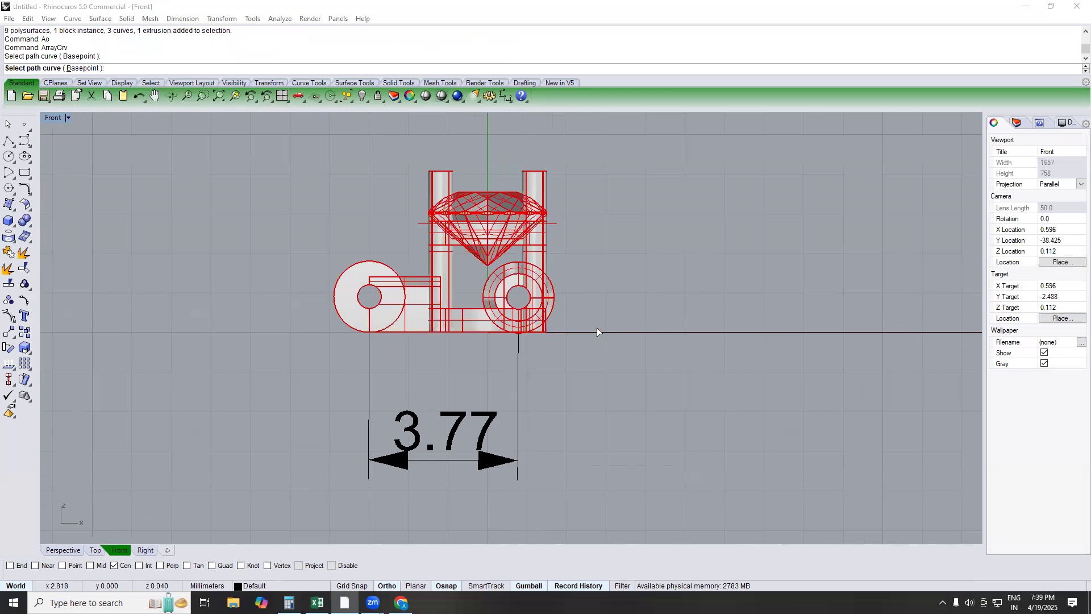
pyautogui.click(292, 191)
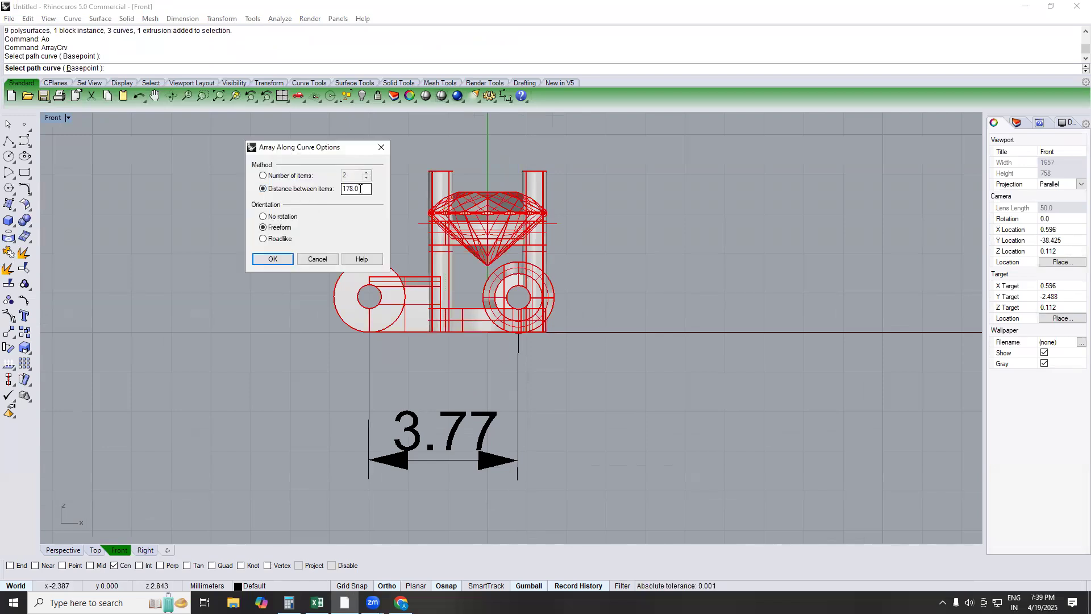
pyautogui.write('.77')
pyautogui.press('Return')
pyautogui.scroll(-5, 393, 233)
pyautogui.scroll(-5, 582, 261)
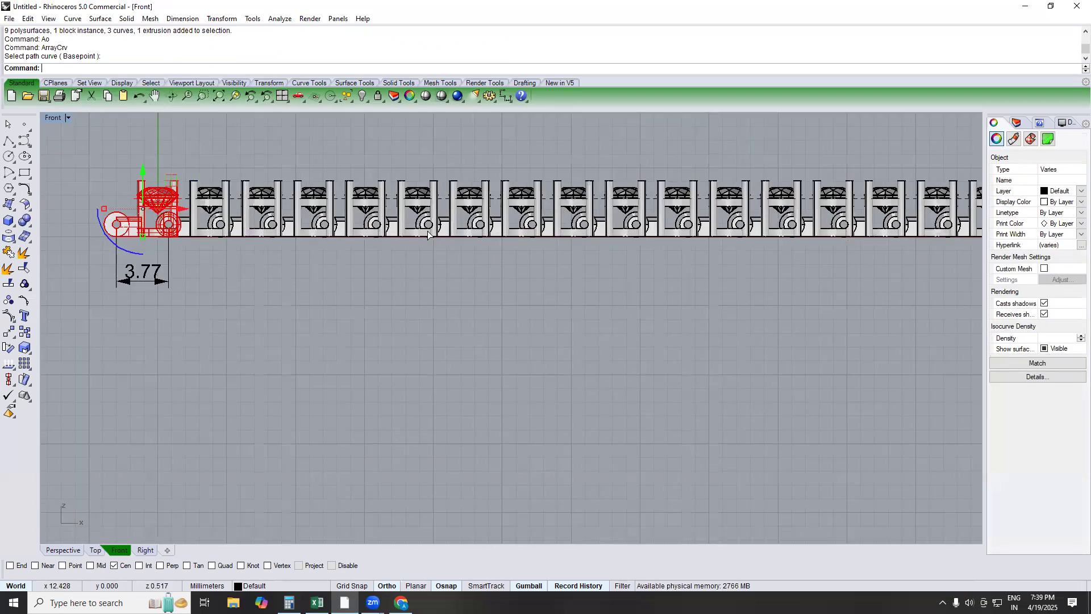
# Step: Examine the arrayed chain in the Top and Perspective views, checking how the neighbouring links meet at the hinges
pyautogui.write('TOP')
pyautogui.press('Return')
pyautogui.scroll(-3, 435, 238)
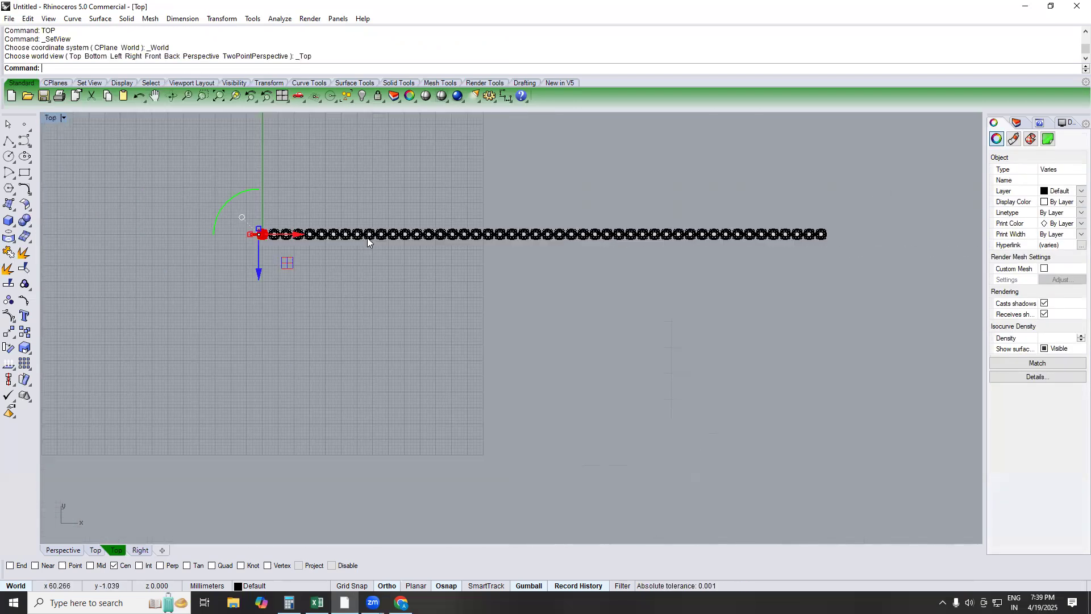
pyautogui.scroll(3, 422, 234)
pyautogui.scroll(5, 422, 233)
pyautogui.write('PERSPECTIVE')
pyautogui.press('Return')
pyautogui.scroll(-7, 485, 344)
pyautogui.moveTo(484, 344); pyautogui.dragTo(577, 179, button='right')
pyautogui.scroll(3, 577, 179)
pyautogui.moveTo(562, 313); pyautogui.dragTo(578, 265, button='right')
pyautogui.scroll(-2, 577, 264)
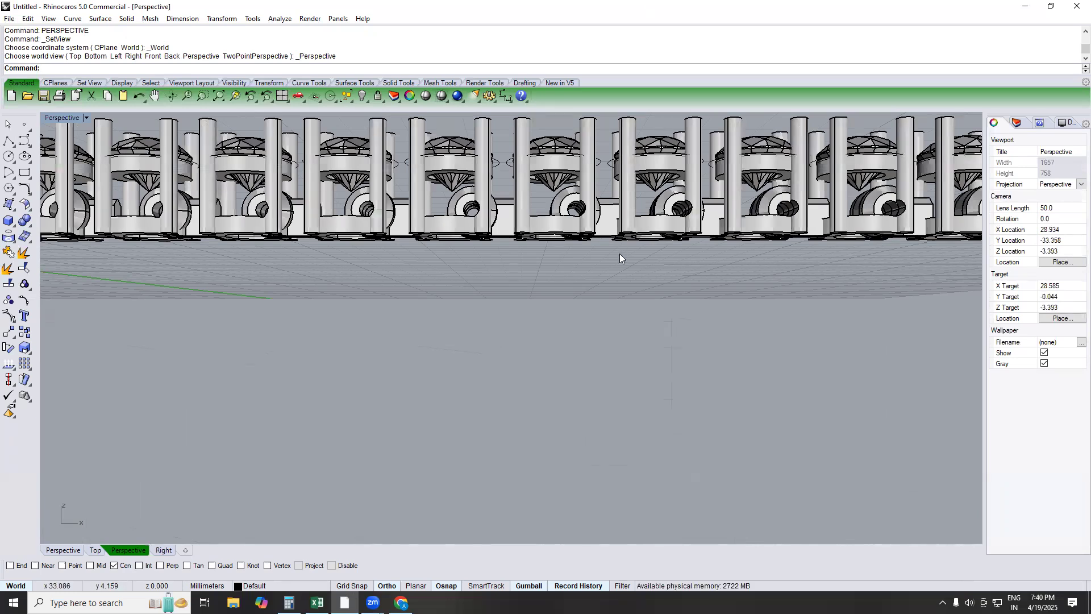
pyautogui.scroll(-5, 641, 270)
# Step: Undo the curve array, the aligned dimension, the grouping and the deletion of the second setting
pyautogui.hotkey('ctrl', 'z')
pyautogui.scroll(5, 292, 259)
pyautogui.moveTo(335, 295); pyautogui.dragTo(382, 298, button='right')
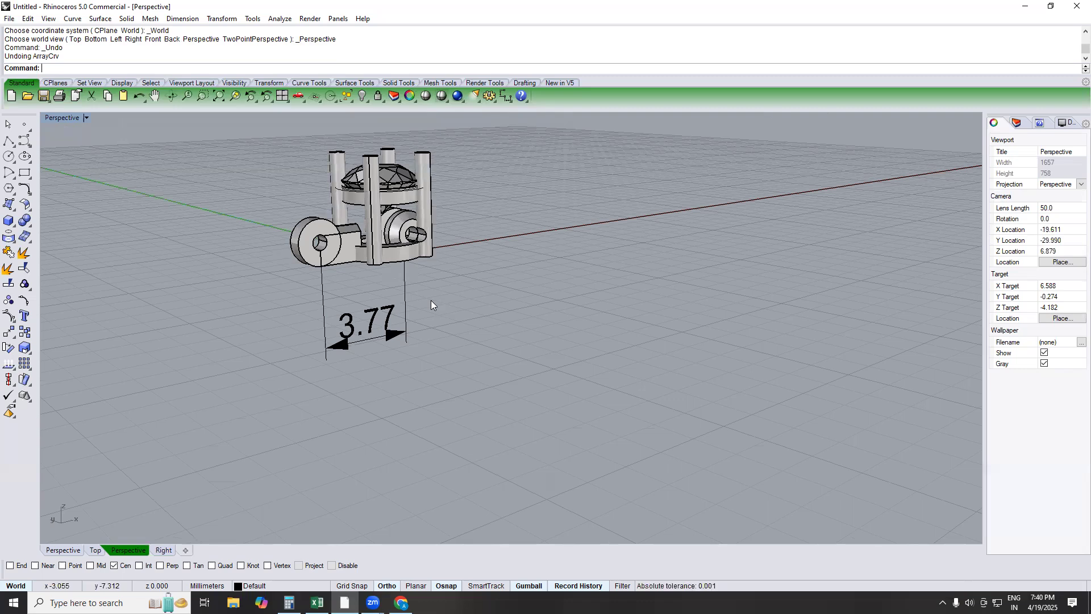
pyautogui.hotkey('ctrl', 'z')
pyautogui.hotkey('ctrl', 'z')
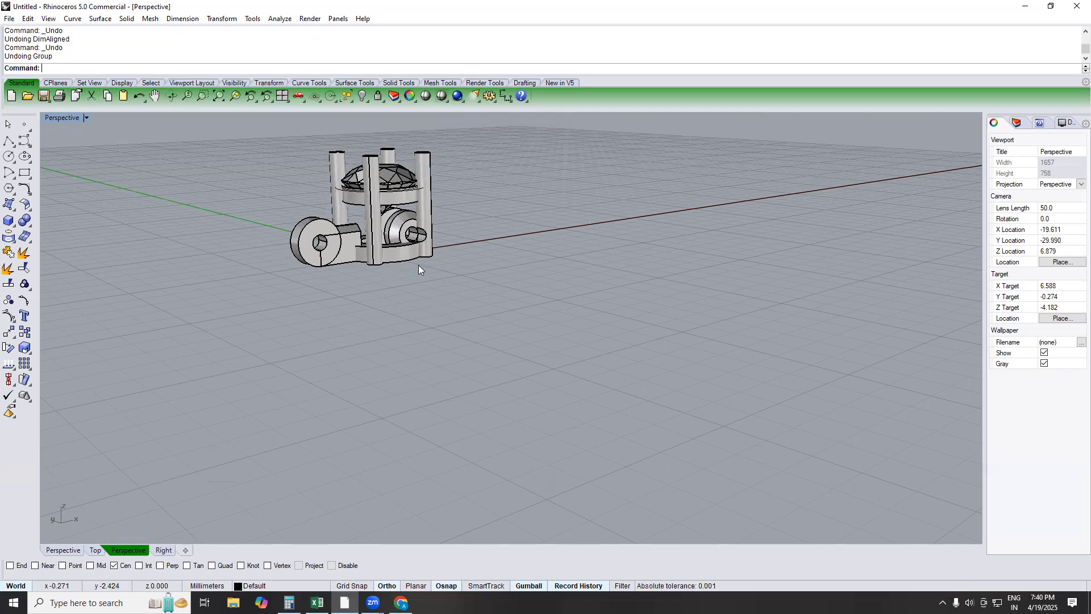
pyautogui.hotkey('ctrl', 'z')
pyautogui.press('Escape')
pyautogui.scroll(3, 437, 256)
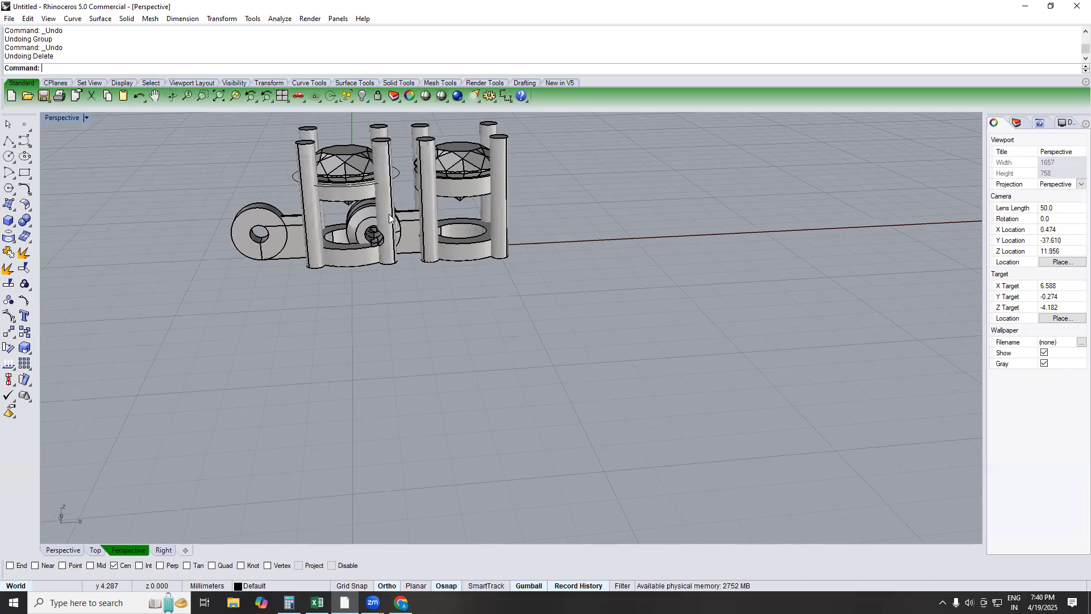
pyautogui.click(413, 226)
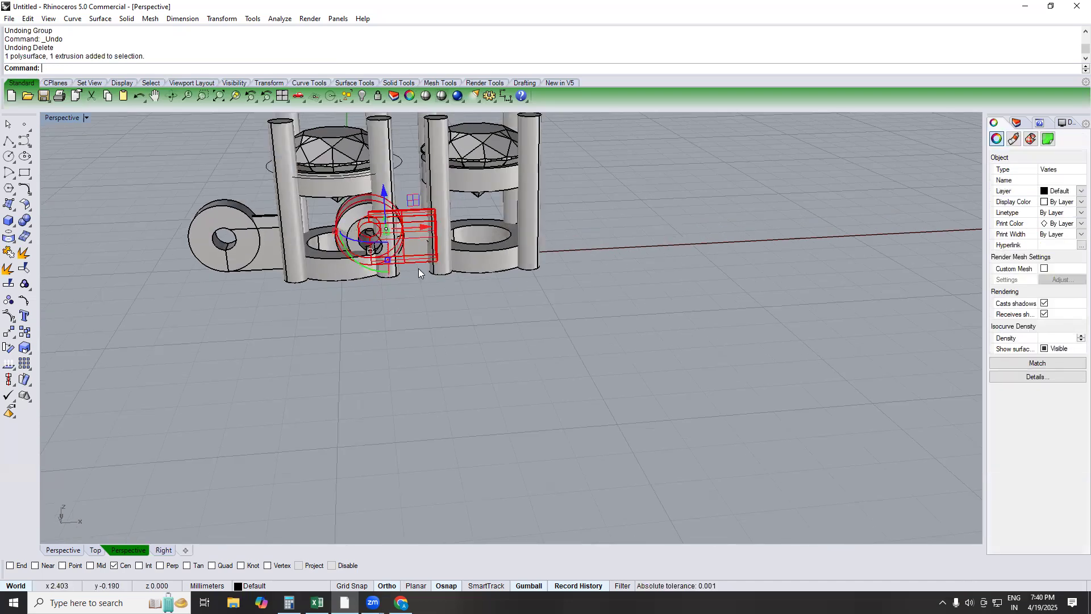
pyautogui.scroll(-1, 419, 272)
pyautogui.scroll(3, 425, 251)
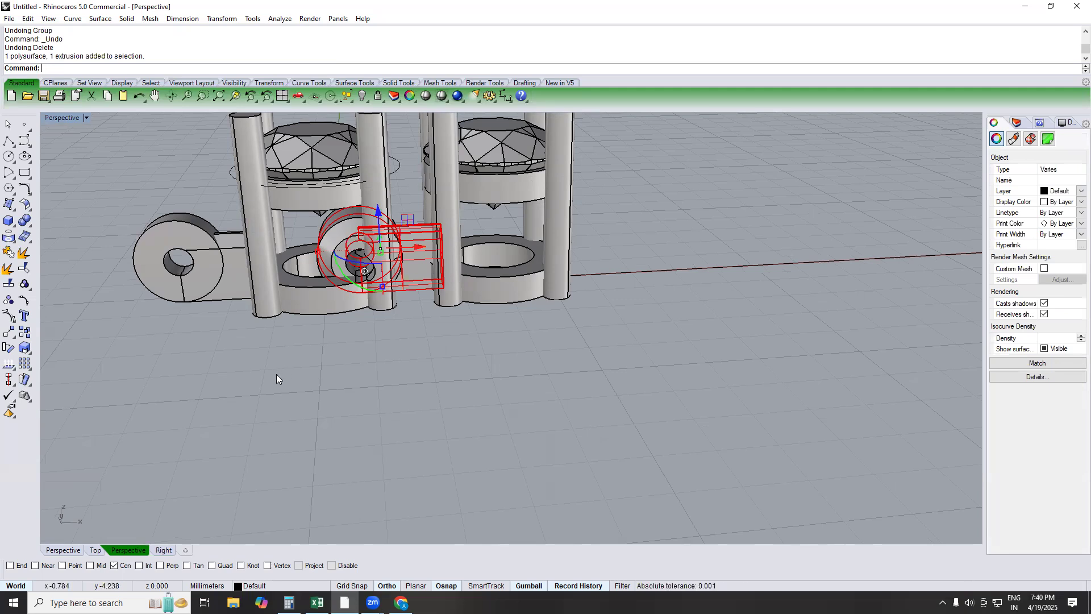
pyautogui.scroll(-5, 267, 379)
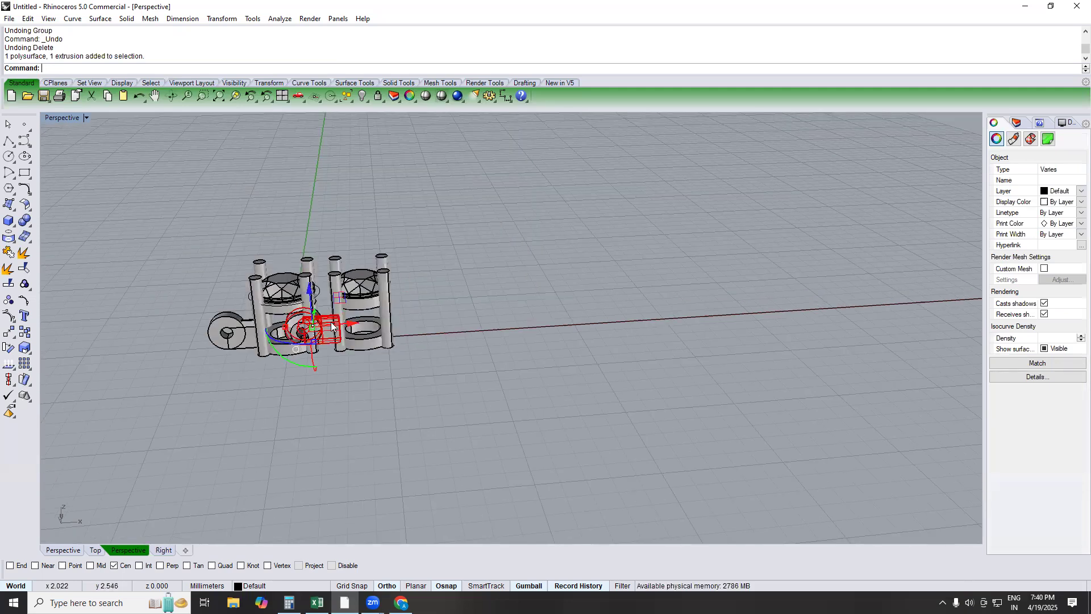
pyautogui.press('Escape')
# Step: Delete the second setting and the hinge arm attached to it, keeping the first setting with its copied arm
pyautogui.scroll(2, 337, 318)
pyautogui.click(338, 315)
pyautogui.press('Delete')
pyautogui.click(335, 322)
pyautogui.press('Delete')
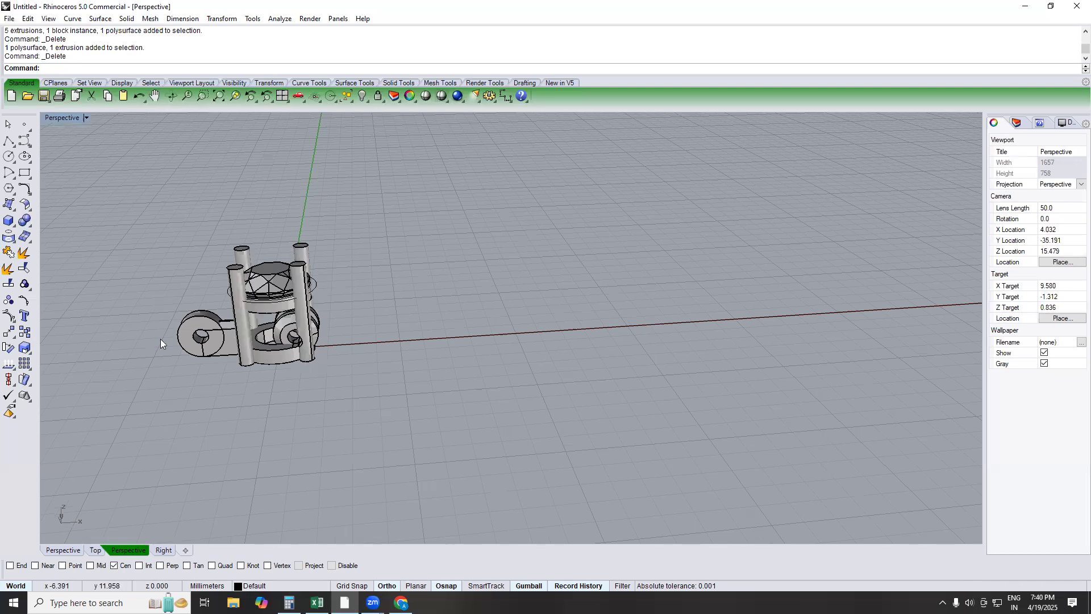
# Step: Group the copied hinge arm and all parts of the remaining setting into one link
pyautogui.click(207, 332)
pyautogui.keyDown('shift'); pyautogui.click(250, 307); pyautogui.keyUp('shift')
pyautogui.write('g')
pyautogui.press('Return')
pyautogui.moveTo(367, 285); pyautogui.dragTo(177, 311)
pyautogui.write('g')
pyautogui.press('Return')
# Step: Measure the distance between the centres of the link's two hinge holes in the Front view
pyautogui.write('f')
pyautogui.press('Return')
pyautogui.press('Escape')
pyautogui.scroll(3, 223, 331)
pyautogui.write('a')
pyautogui.press('Return')
pyautogui.click(202, 325)
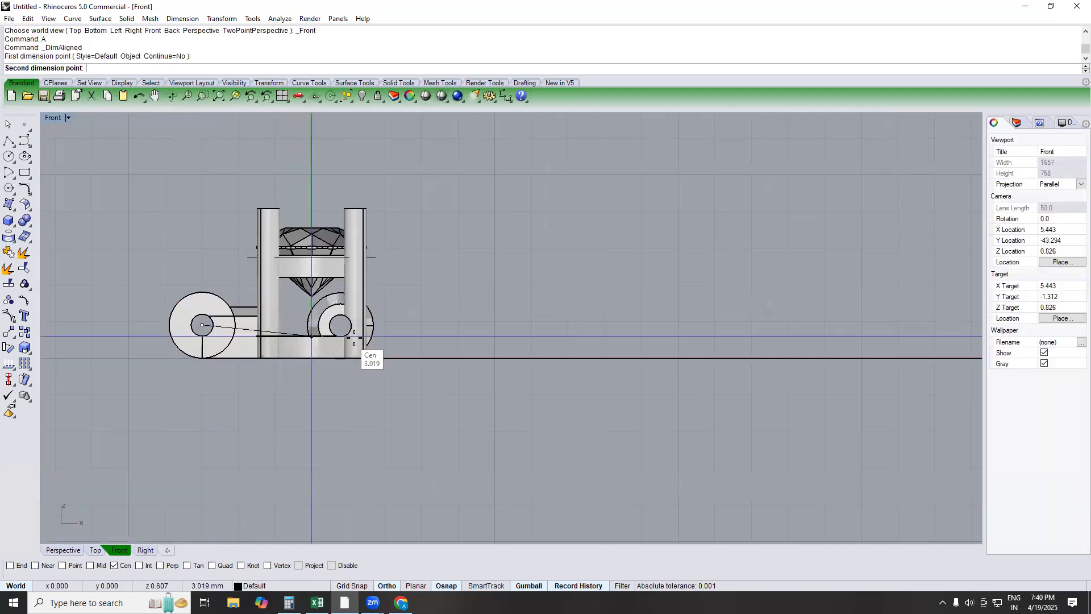
pyautogui.click(341, 326)
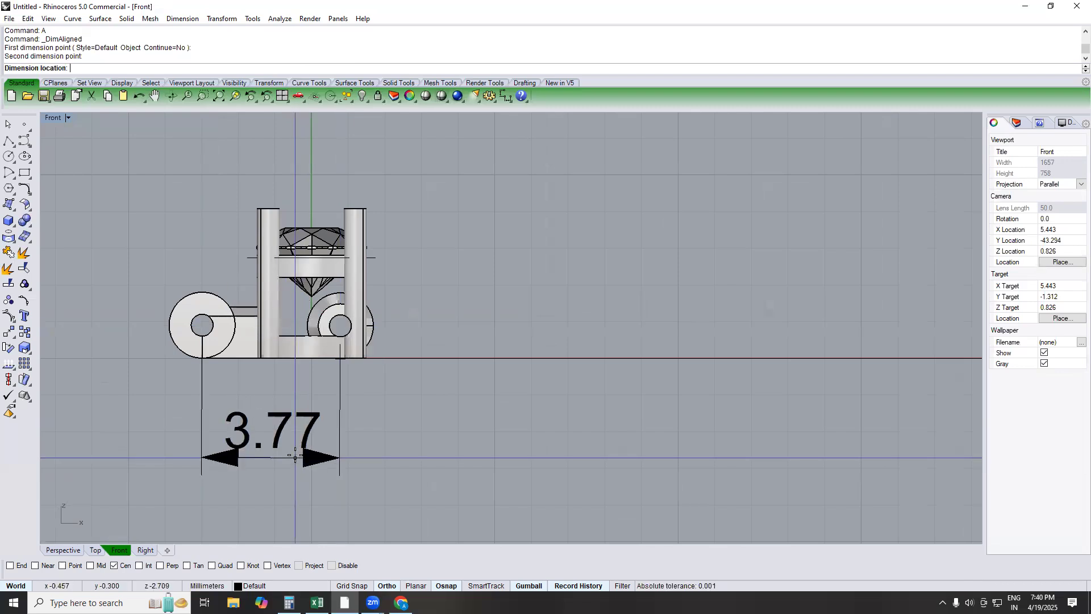
pyautogui.press('Escape')
pyautogui.scroll(3, 270, 331)
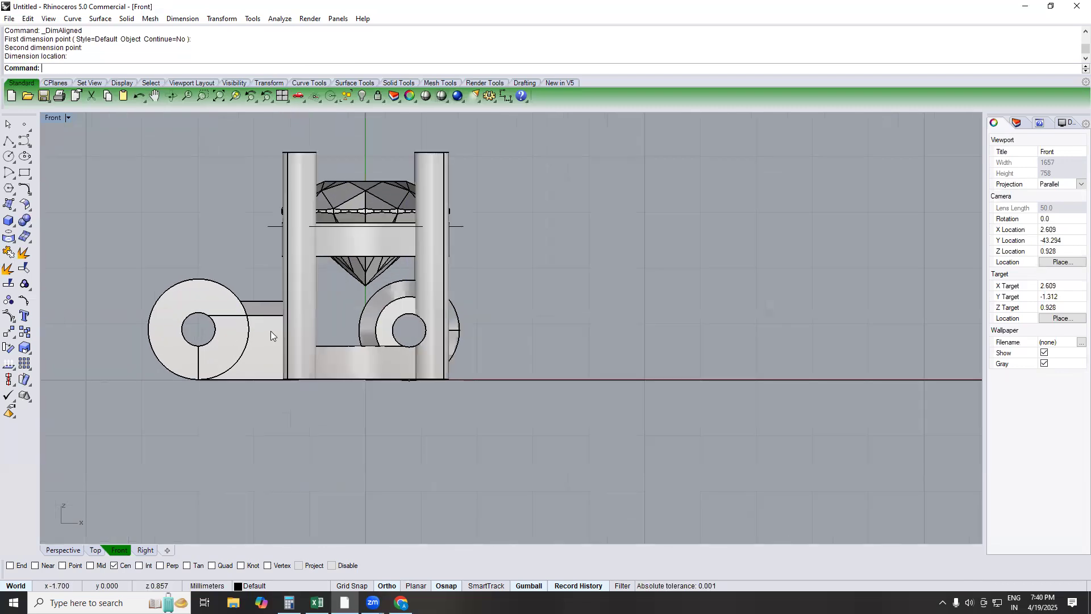
# Step: Array the whole link along the 178 mm line in the Top view with 3 mm between items and Freeform orientation
pyautogui.hotkey('ctrl', 'a')
pyautogui.scroll(-3, 287, 324)
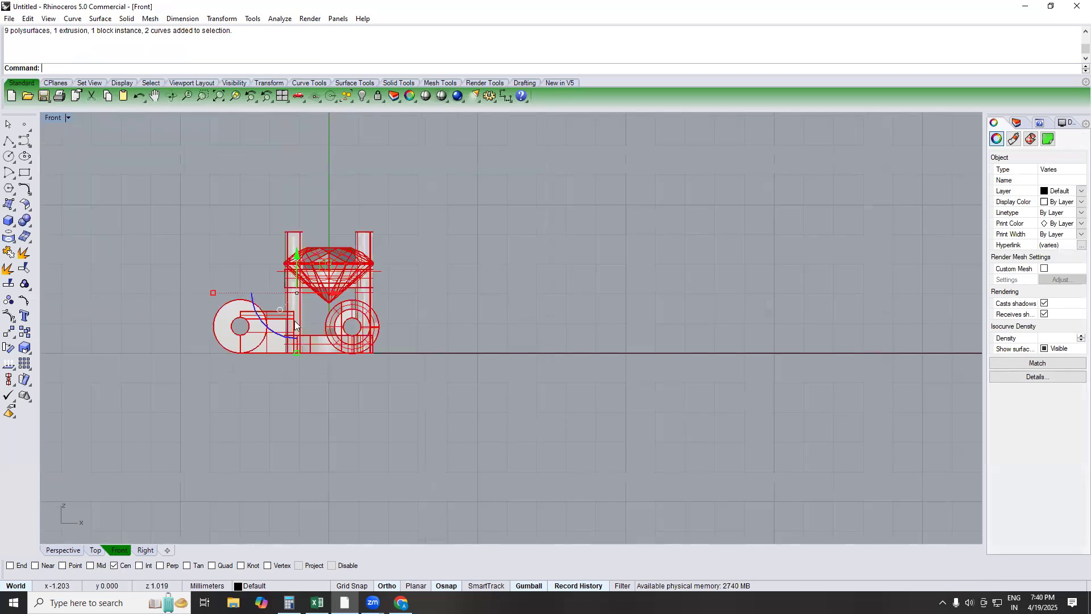
pyautogui.write('TOP')
pyautogui.press('Return')
pyautogui.scroll(2, 357, 351)
pyautogui.write('Ao')
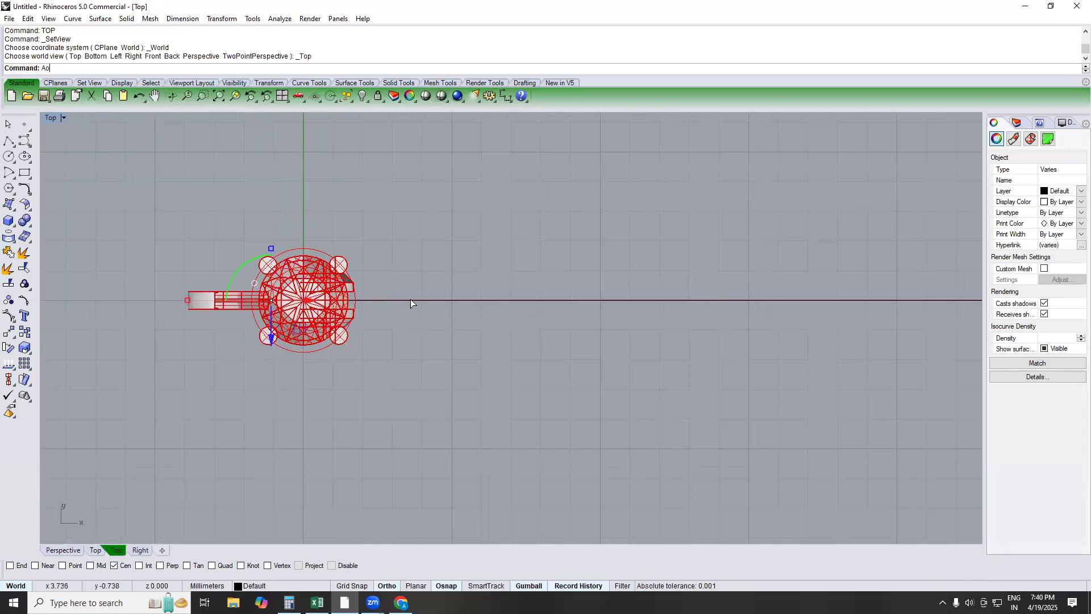
pyautogui.press('Return')
pyautogui.click(399, 299)
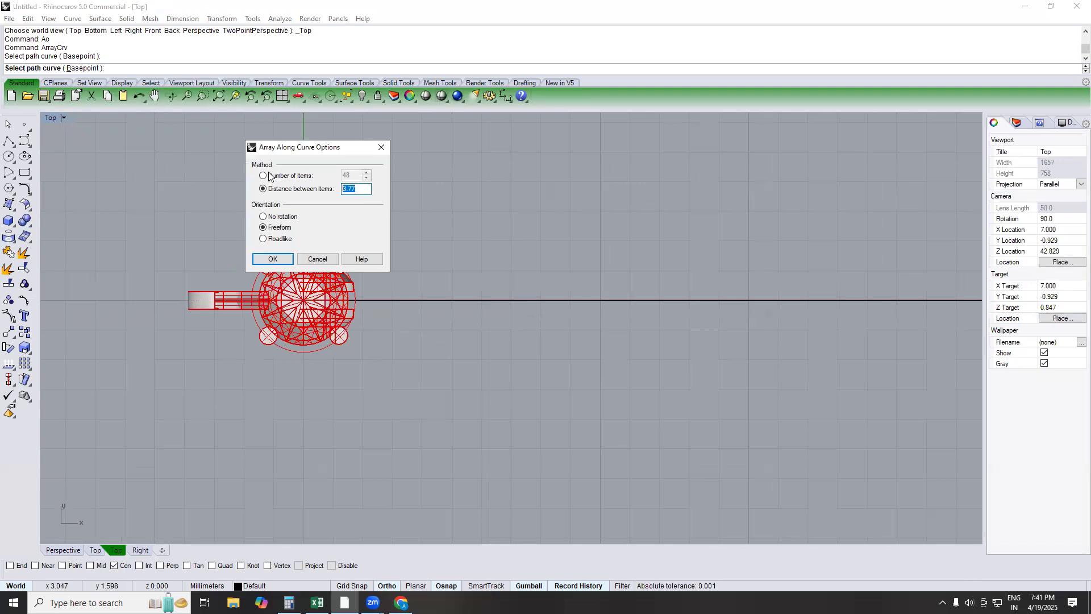
pyautogui.write('3')
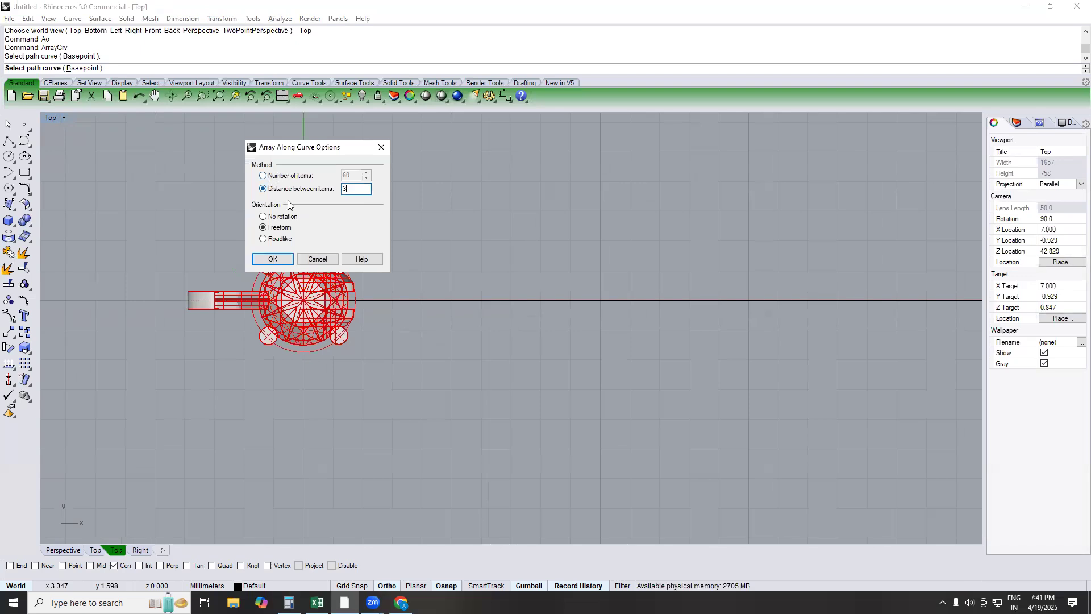
pyautogui.click(273, 260)
pyautogui.write('PERSPECTIVE')
pyautogui.press('Return')
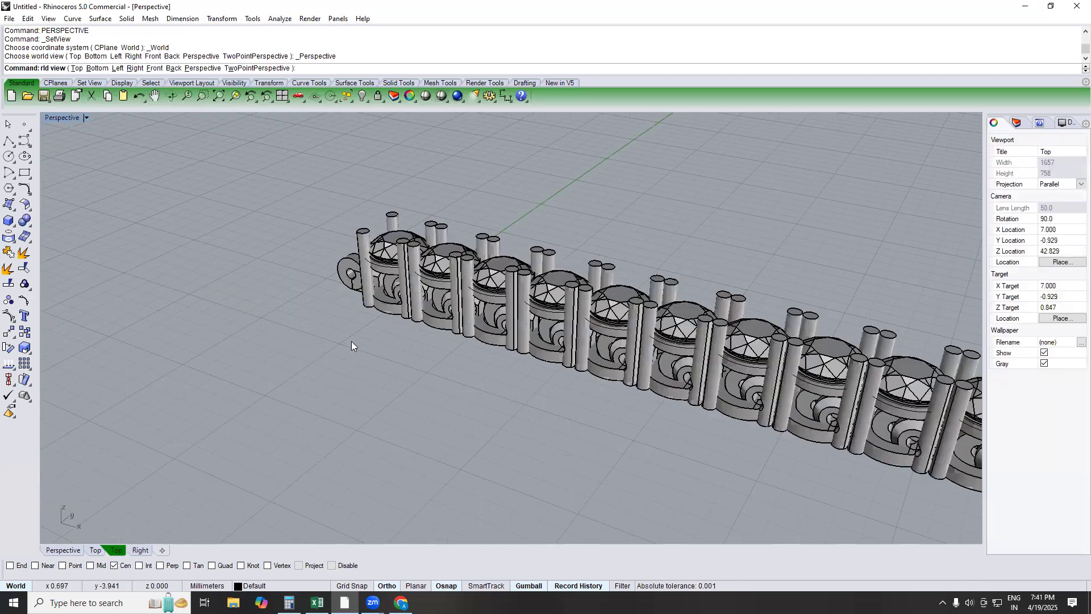
# Step: Inspect how the hinge rings of neighbouring links align in the Perspective view and undo the array
pyautogui.moveTo(373, 316); pyautogui.dragTo(481, 251, button='right')
pyautogui.scroll(8, 335, 315)
pyautogui.click(292, 328)
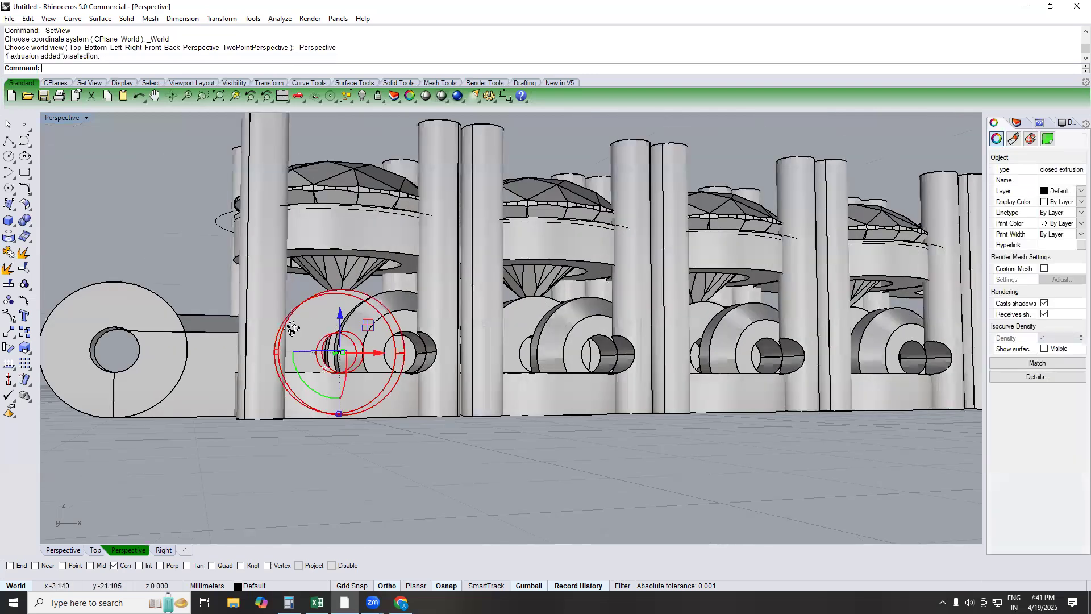
pyautogui.moveTo(292, 328); pyautogui.dragTo(386, 354, button='right')
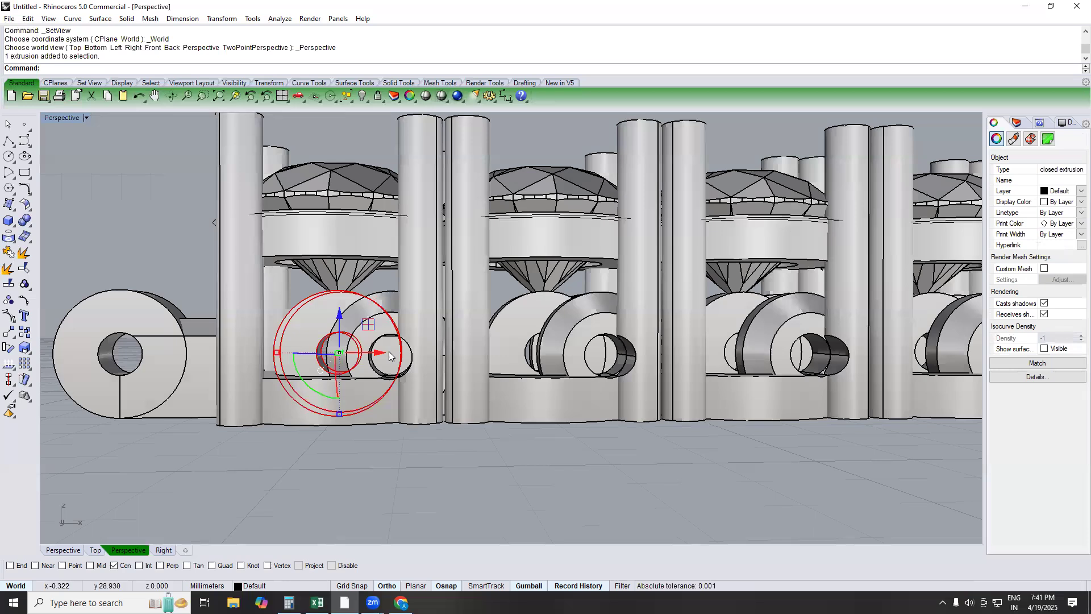
pyautogui.hotkey('ctrl', 'z')
# Step: Select the whole link and recheck the centre-to-centre distance of its hinge holes in the Front view
pyautogui.press('F1')
pyautogui.press('F2')
pyautogui.hotkey('ctrl', 'a')
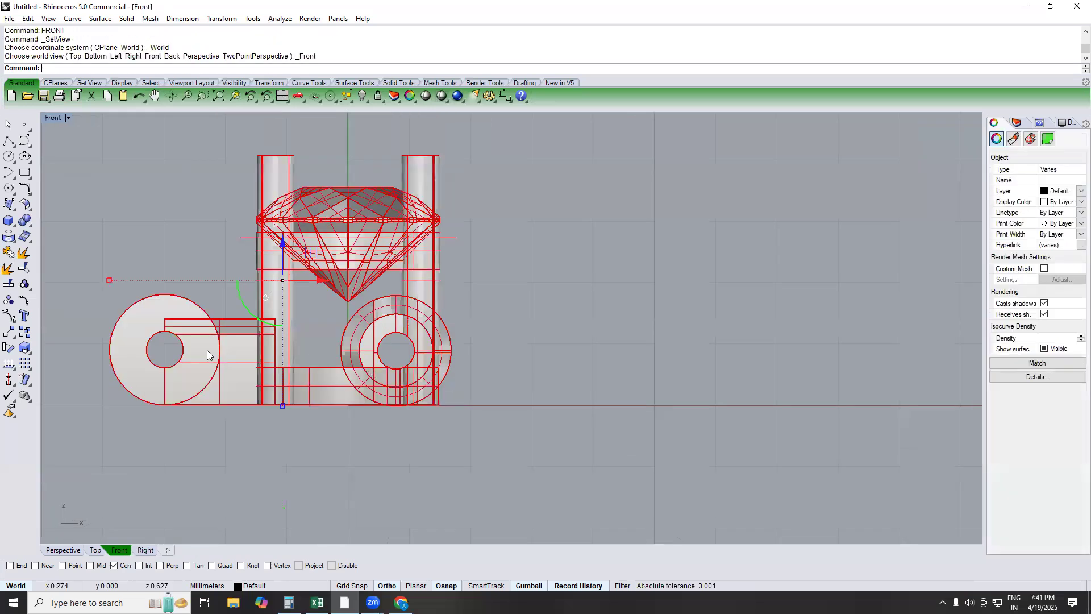
pyautogui.write('A')
pyautogui.press('Return')
pyautogui.click(166, 350)
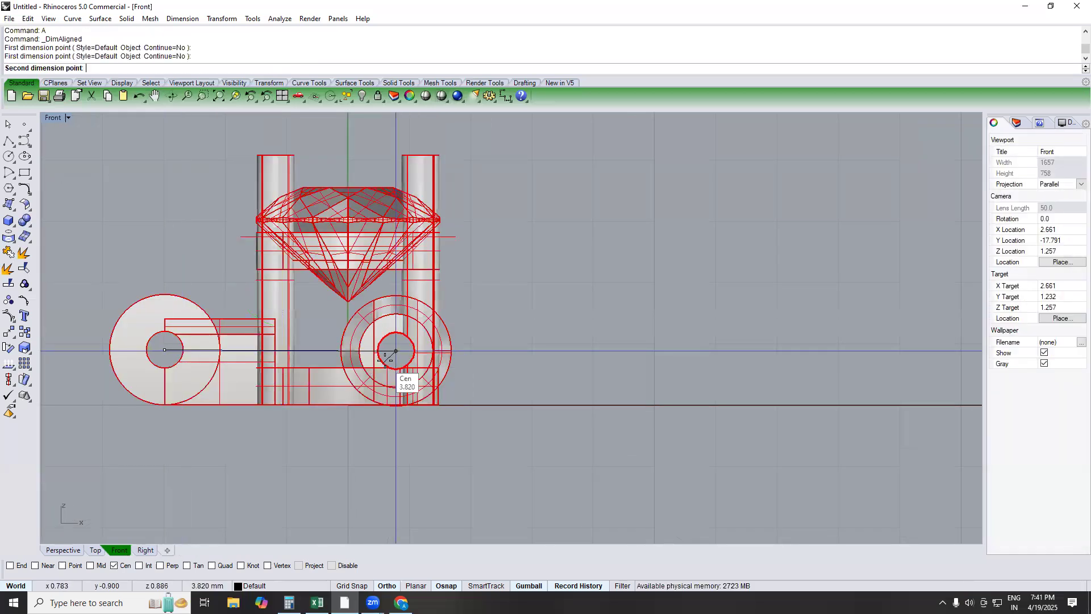
pyautogui.click(386, 360)
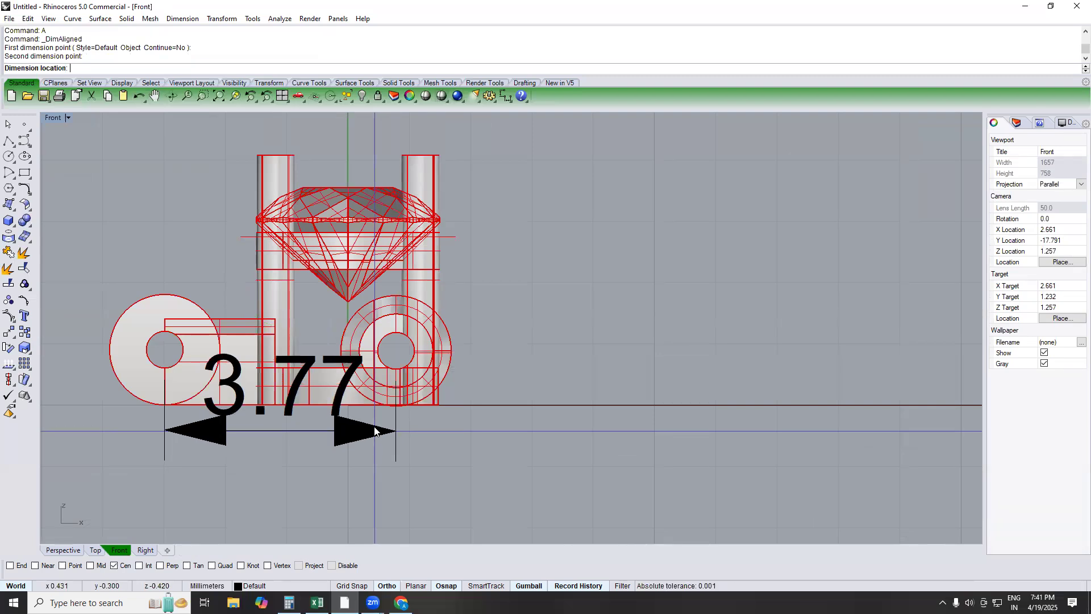
pyautogui.press('Escape')
# Step: Array the whole link along the 178 mm line with 3.77 mm between items
pyautogui.press('F1')
pyautogui.press('F4')
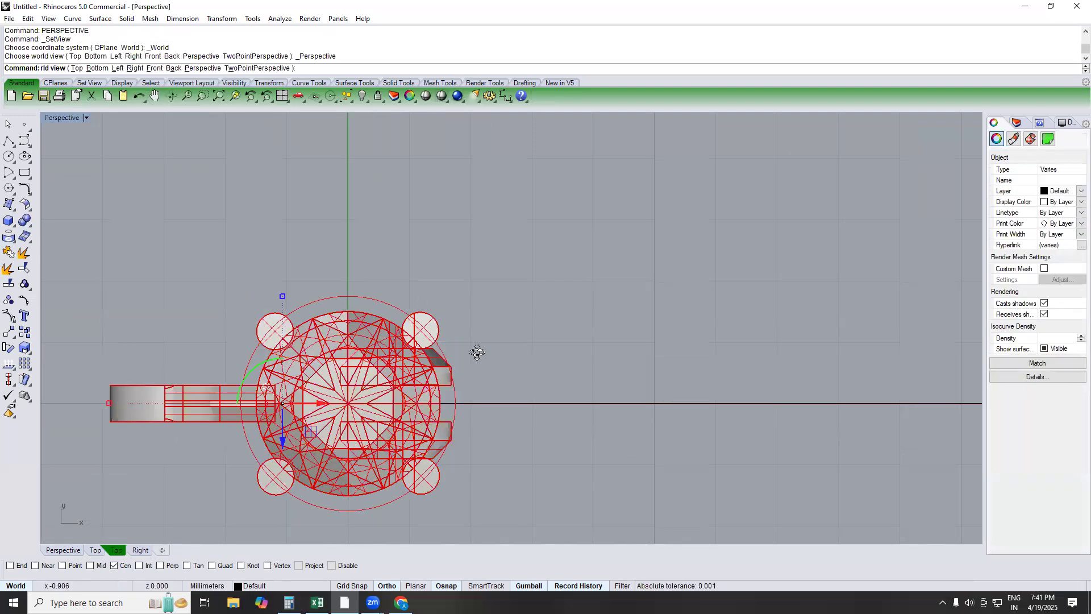
pyautogui.write('Ao')
pyautogui.press('Return')
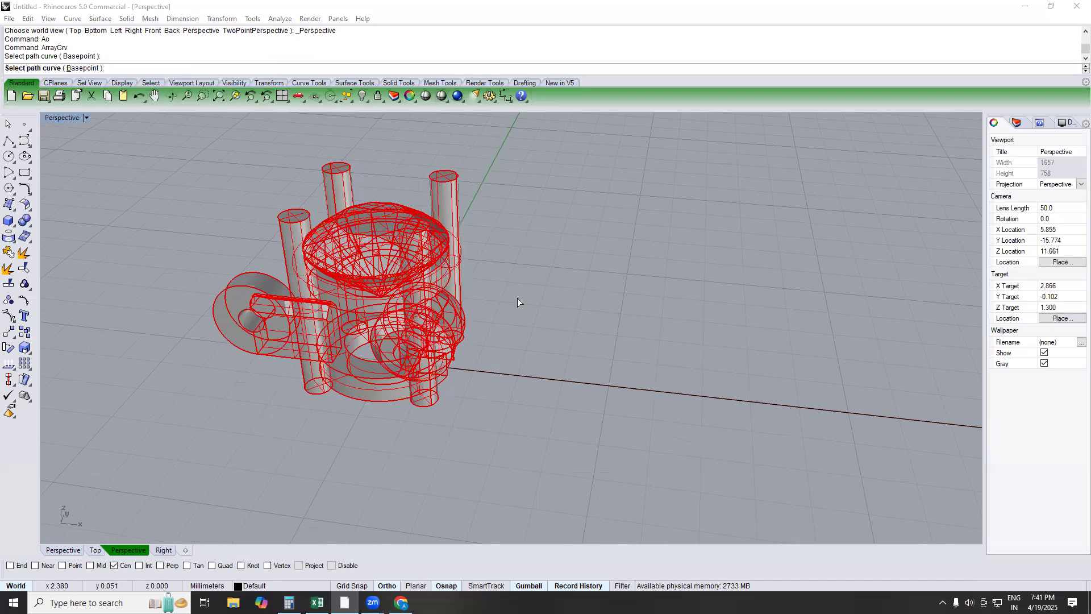
pyautogui.click(391, 204)
pyautogui.moveTo(361, 188); pyautogui.dragTo(294, 195)
pyautogui.write('3.77')
pyautogui.press('Return')
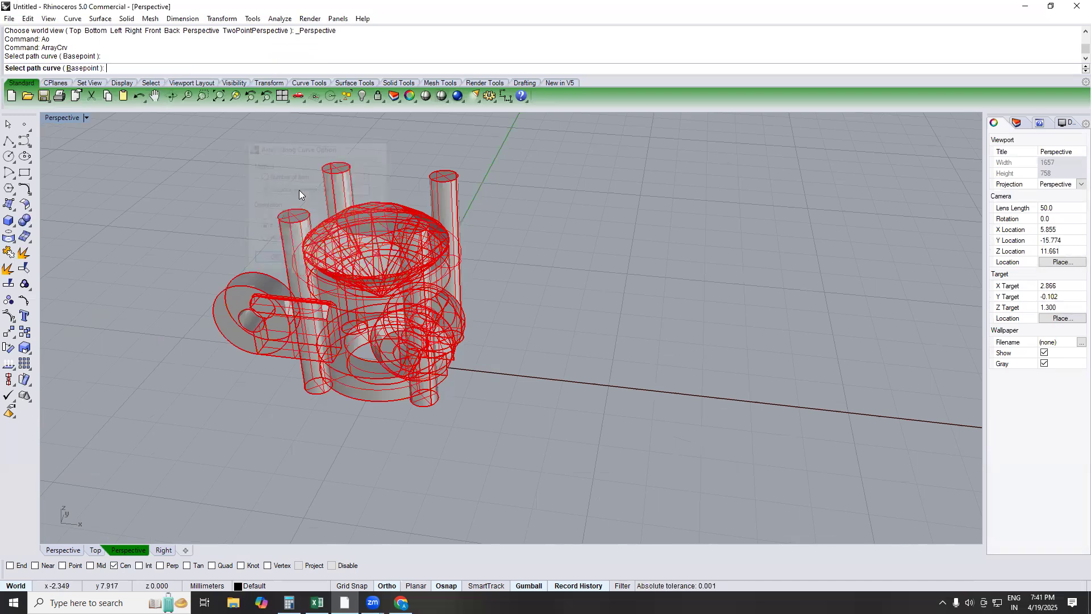
# Step: Inspect how neighbouring links and hinge rings line up in the shaded Front view
pyautogui.write('FRONT')
pyautogui.press('Return')
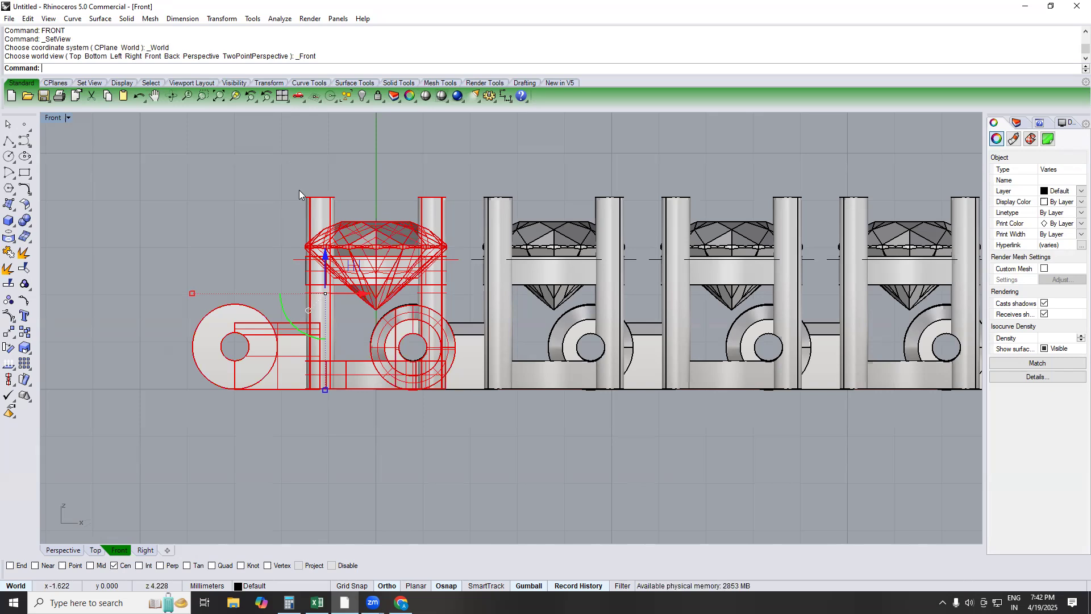
pyautogui.write('SV')
pyautogui.press('Return')
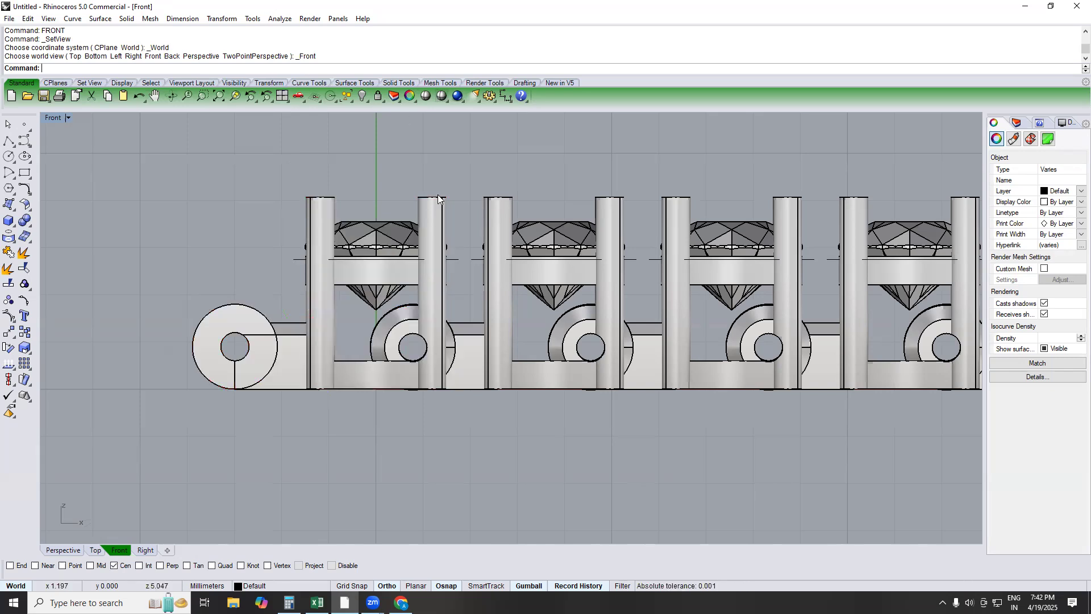
pyautogui.scroll(-3, 368, 297)
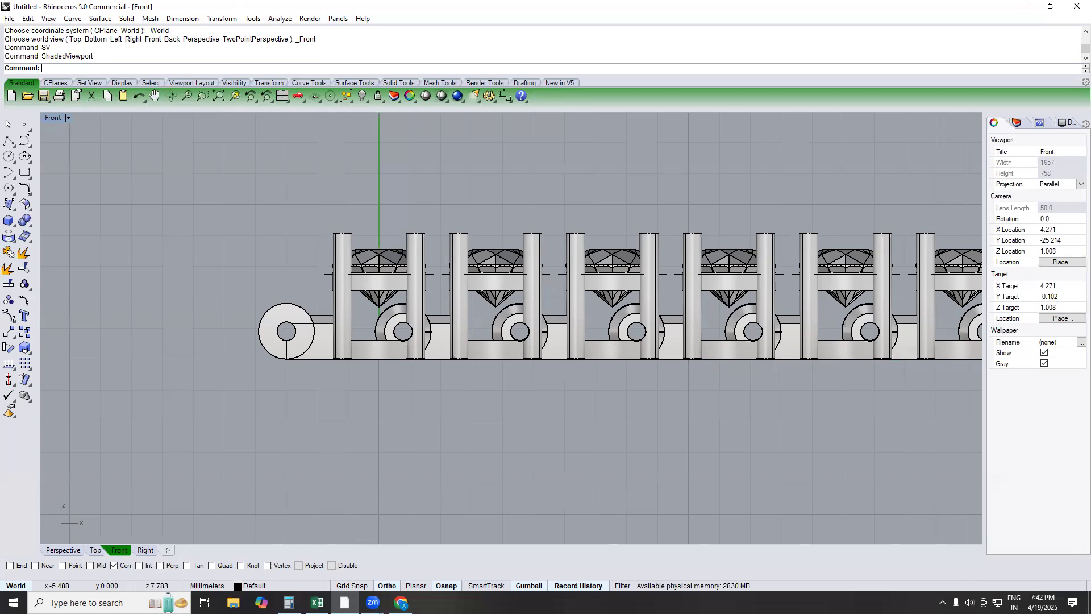
# Step: Switch to Chrome to check the channel's valid public watch hours in YouTube Studio, and return to Rhinoceros
pyautogui.click(401, 603)
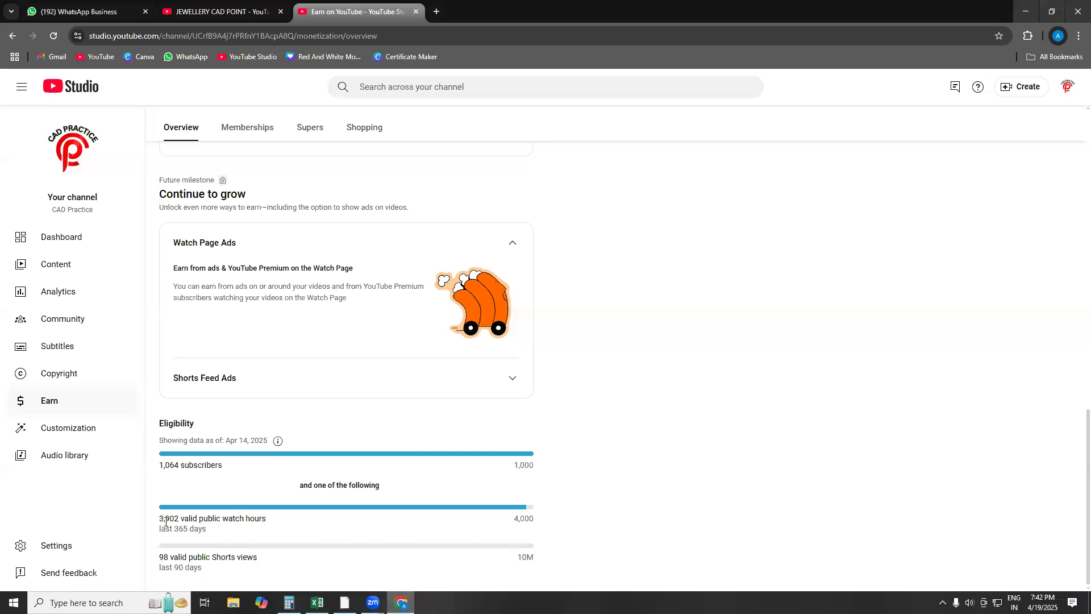
pyautogui.moveTo(160, 518); pyautogui.dragTo(261, 518)
pyautogui.click(276, 521)
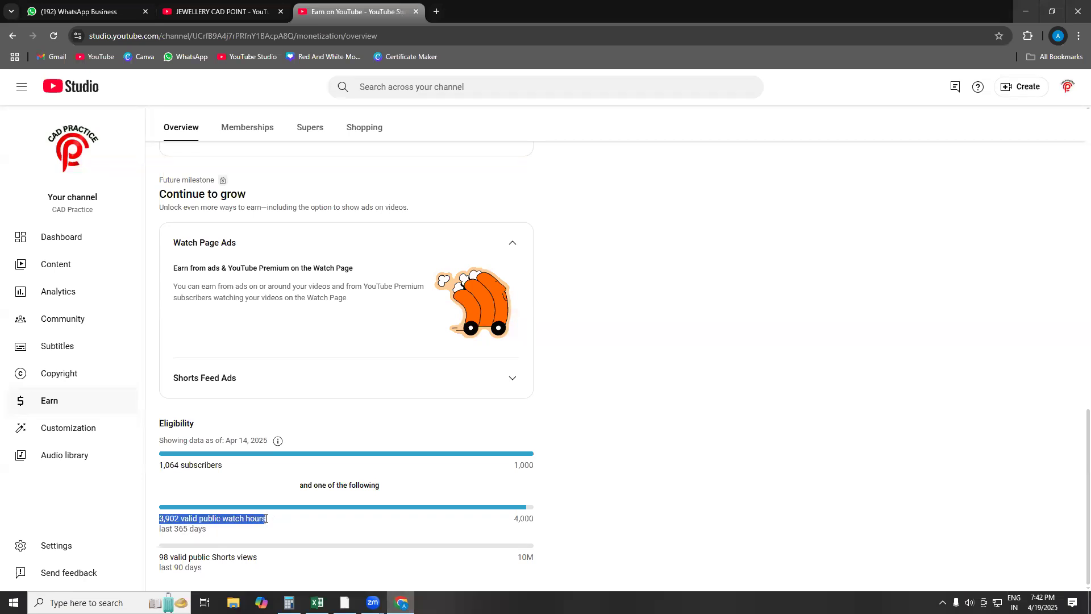
pyautogui.click(601, 339)
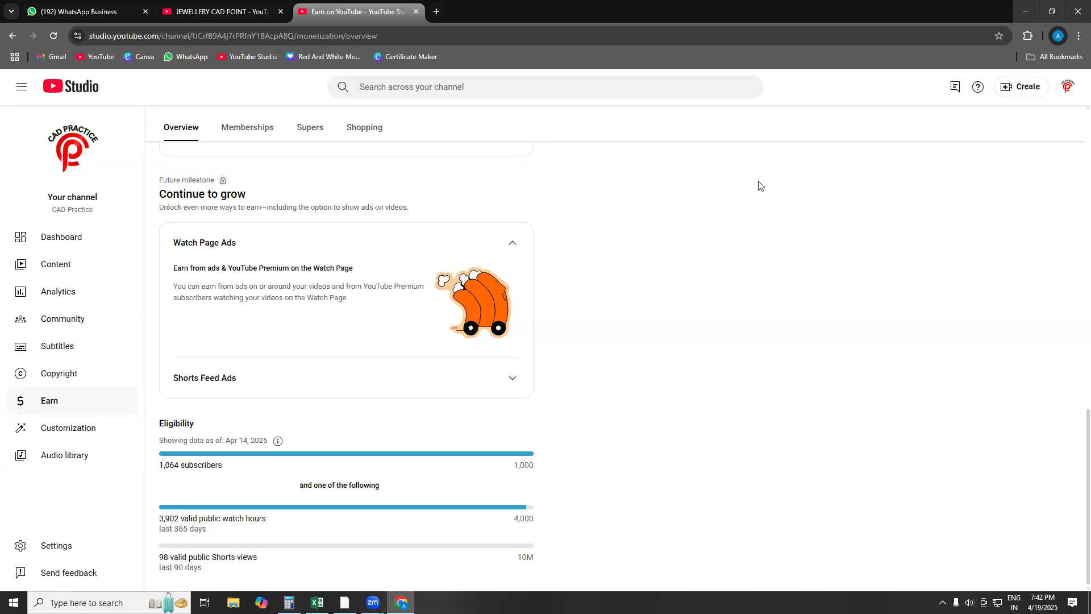
pyautogui.click(1025, 11)
pyautogui.scroll(-6, 537, 268)
pyautogui.moveTo(467, 302); pyautogui.dragTo(393, 292, button='right')
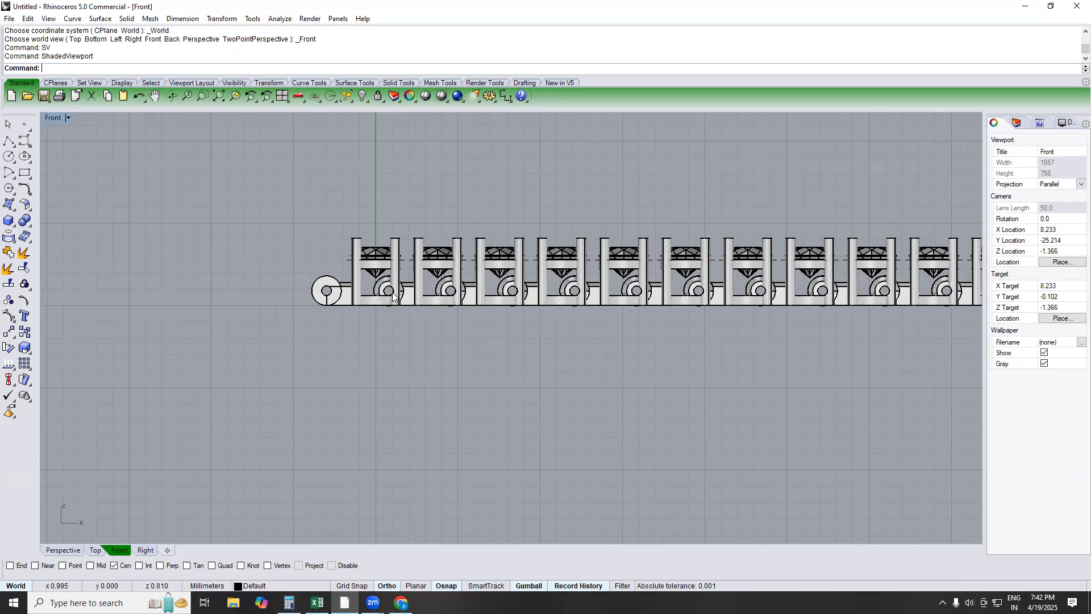
# Step: Switch to Chrome, search YouTube for a creator's channel by name, and open that channel
pyautogui.hotkey('alt', 'Tab')
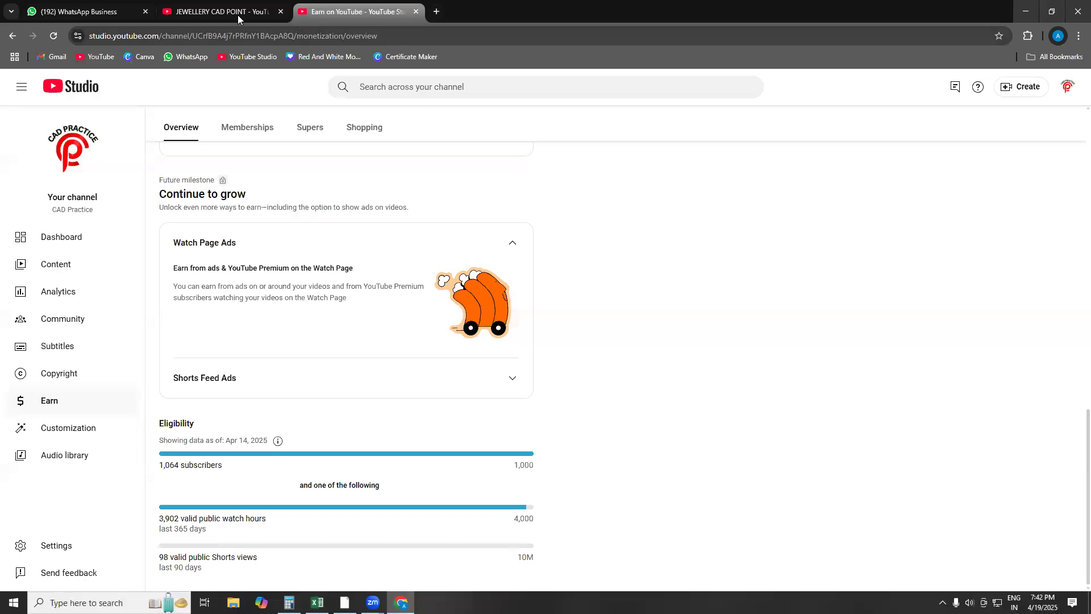
pyautogui.click(237, 15)
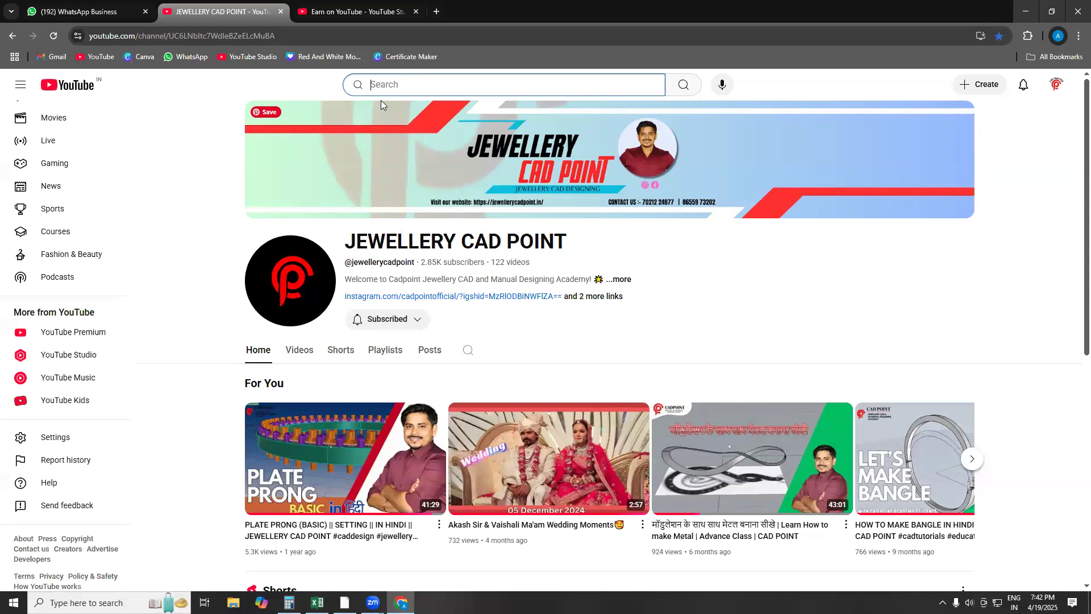
pyautogui.write('mit')
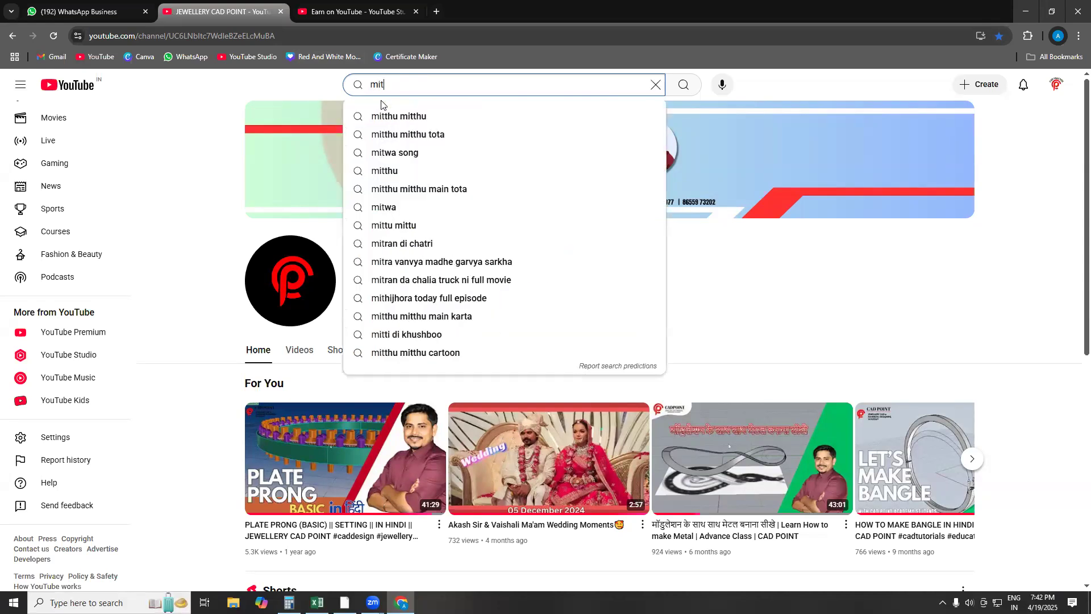
pyautogui.write('es')
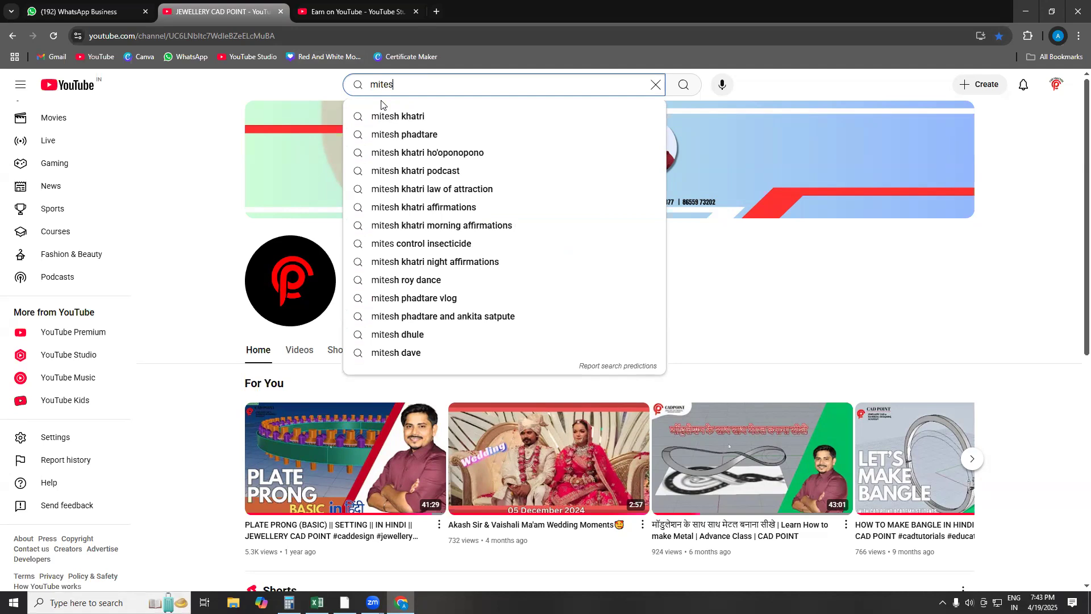
pyautogui.press('BackSpace')
pyautogui.press('BackSpace')
pyautogui.press('BackSpace')
pyautogui.press('BackSpace')
pyautogui.press('BackSpace')
pyautogui.write('vi')
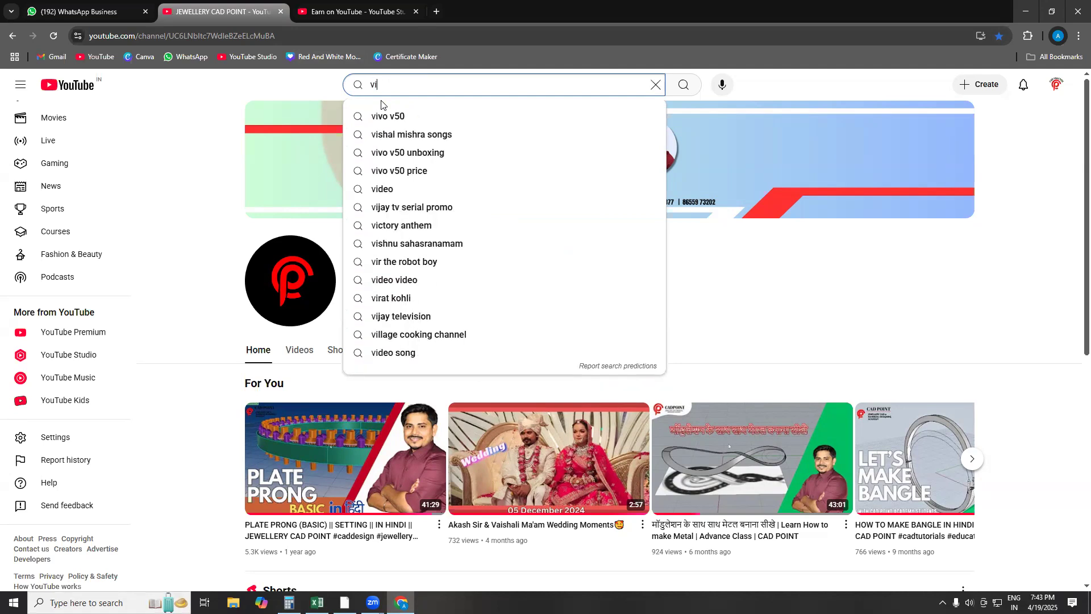
pyautogui.write('ddhesh')
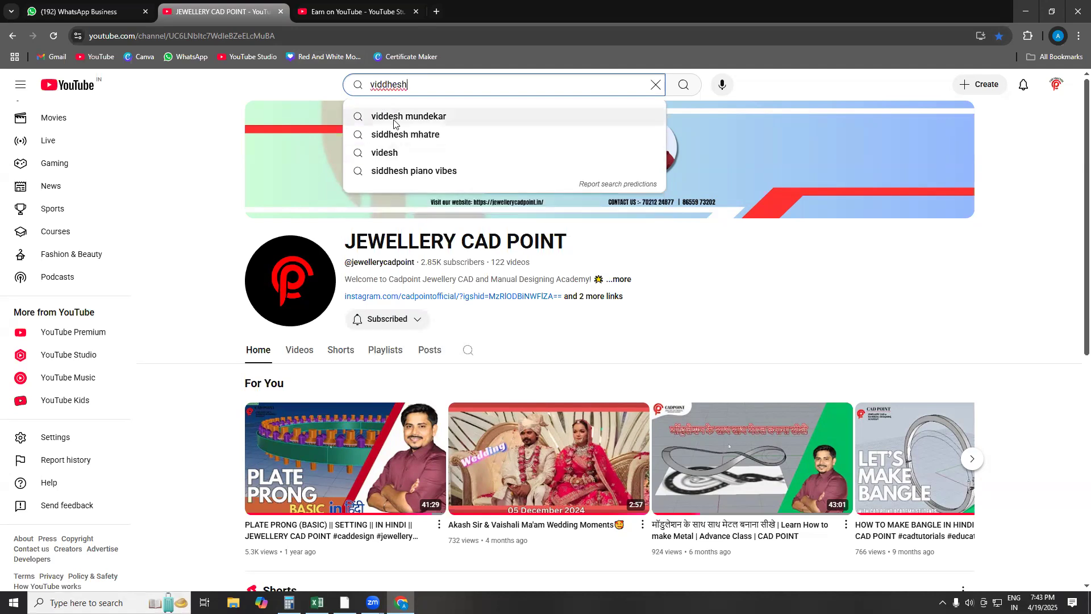
pyautogui.click(386, 116)
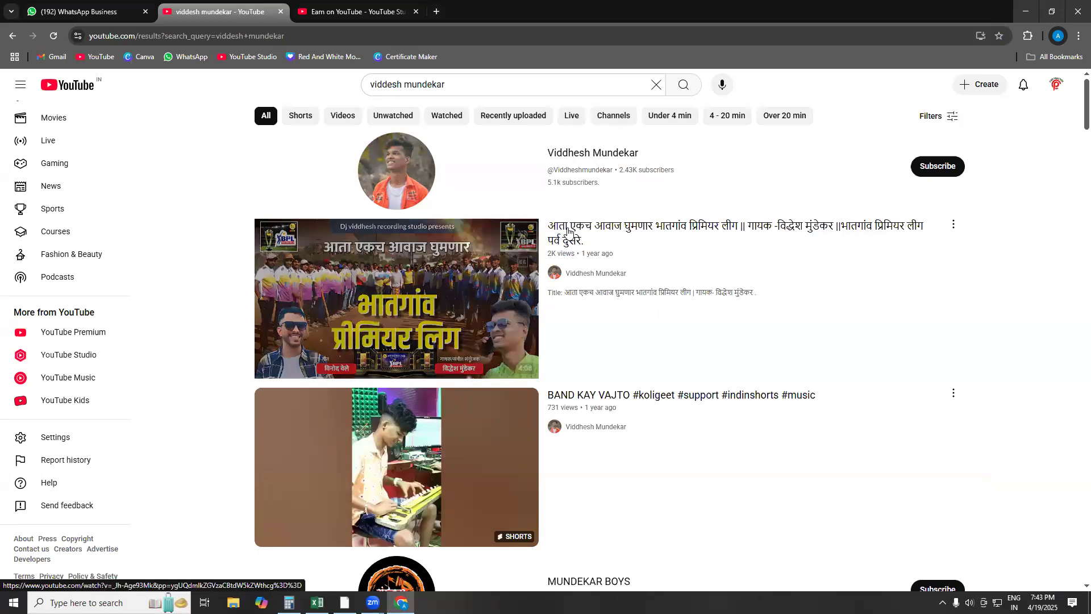
pyautogui.moveTo(632, 235)
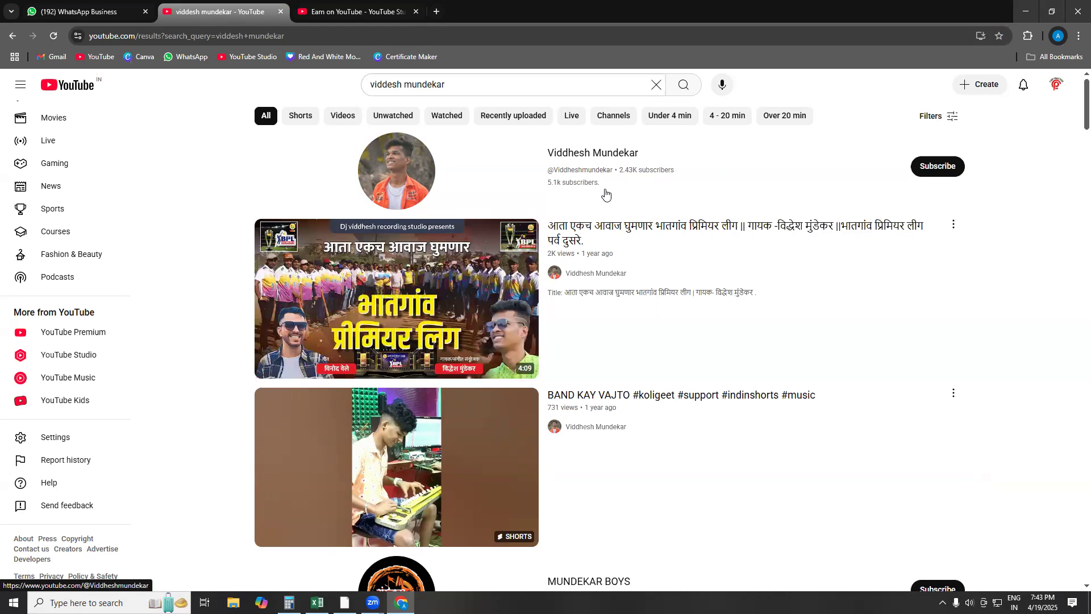
pyautogui.click(601, 151)
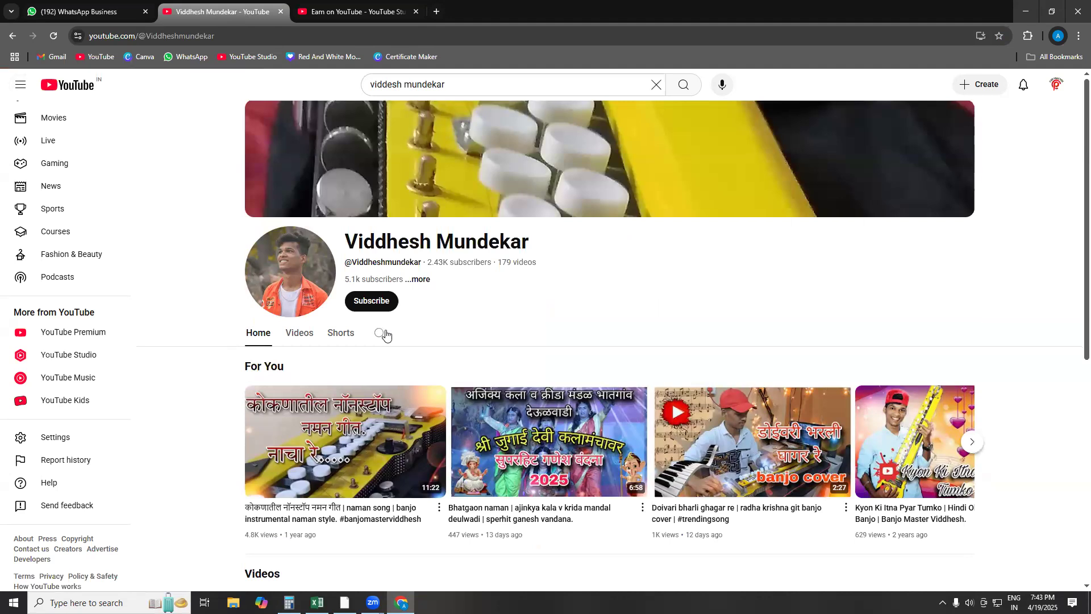
# Step: Play and pause the channel's banjo naman song video, subscribe to the channel and reopen its page
pyautogui.scroll(-1, 383, 335)
pyautogui.click(382, 372)
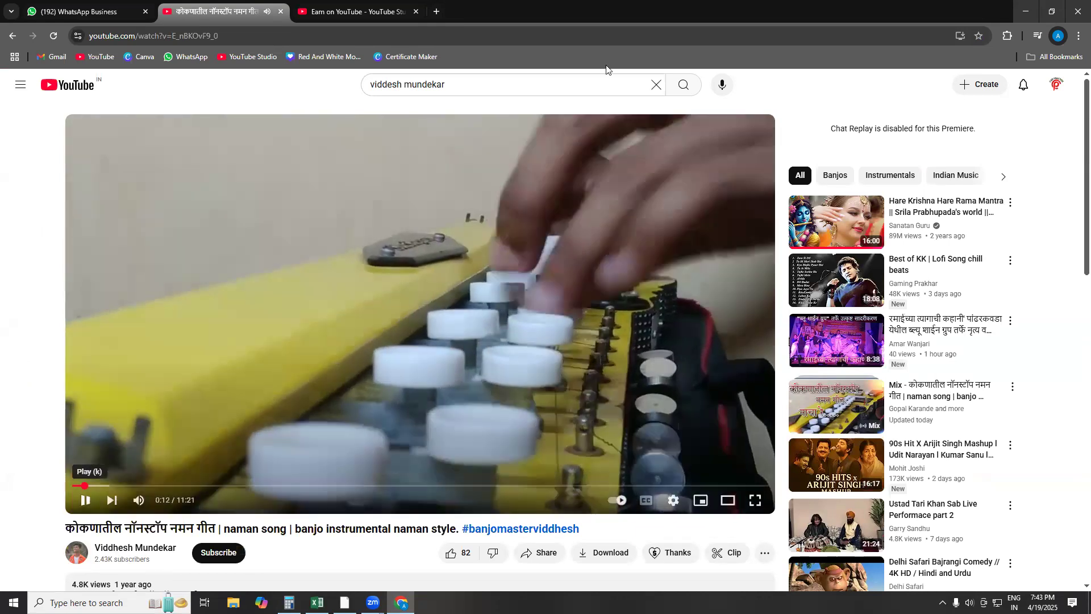
pyautogui.press('k')
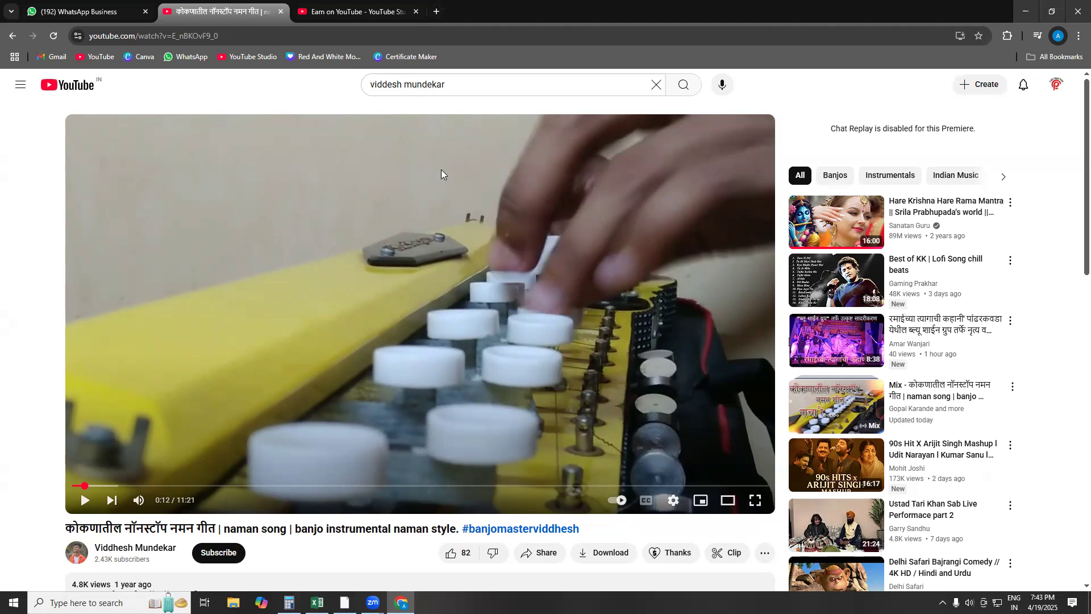
pyautogui.scroll(-4, 753, 278)
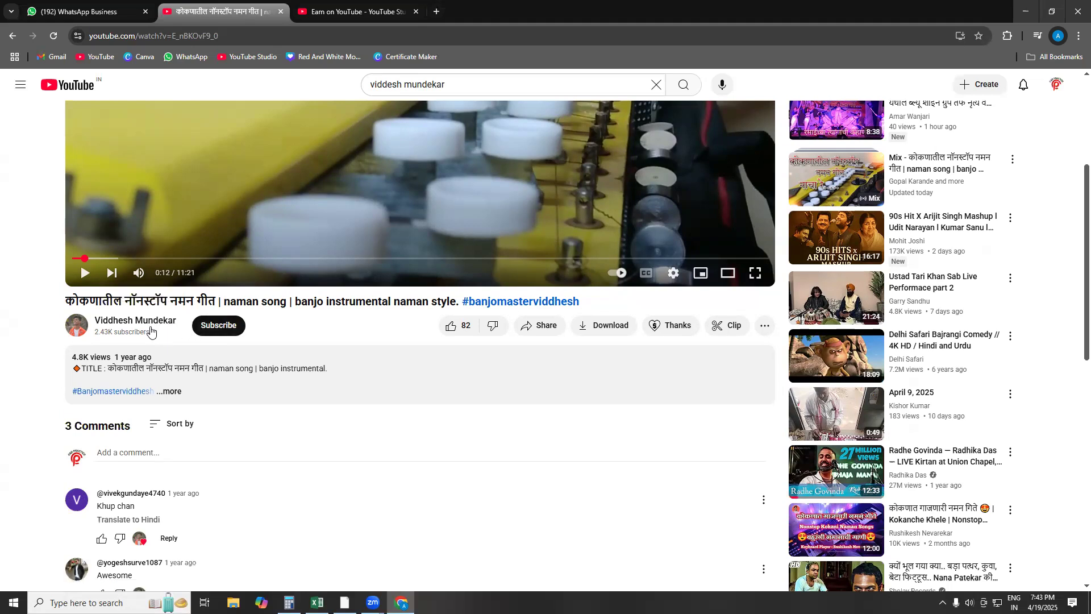
pyautogui.click(213, 325)
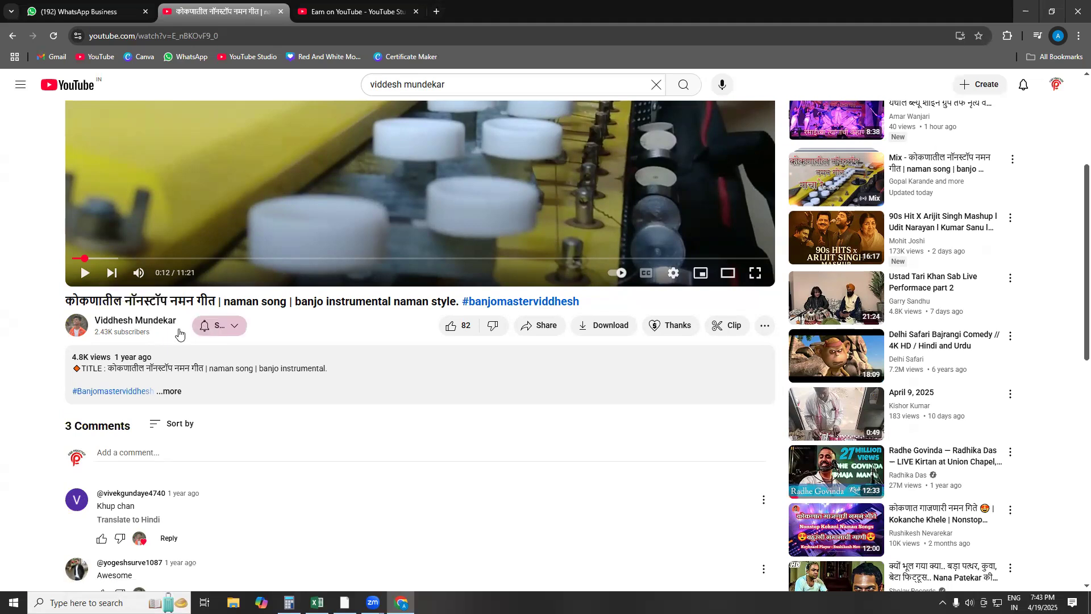
pyautogui.click(139, 323)
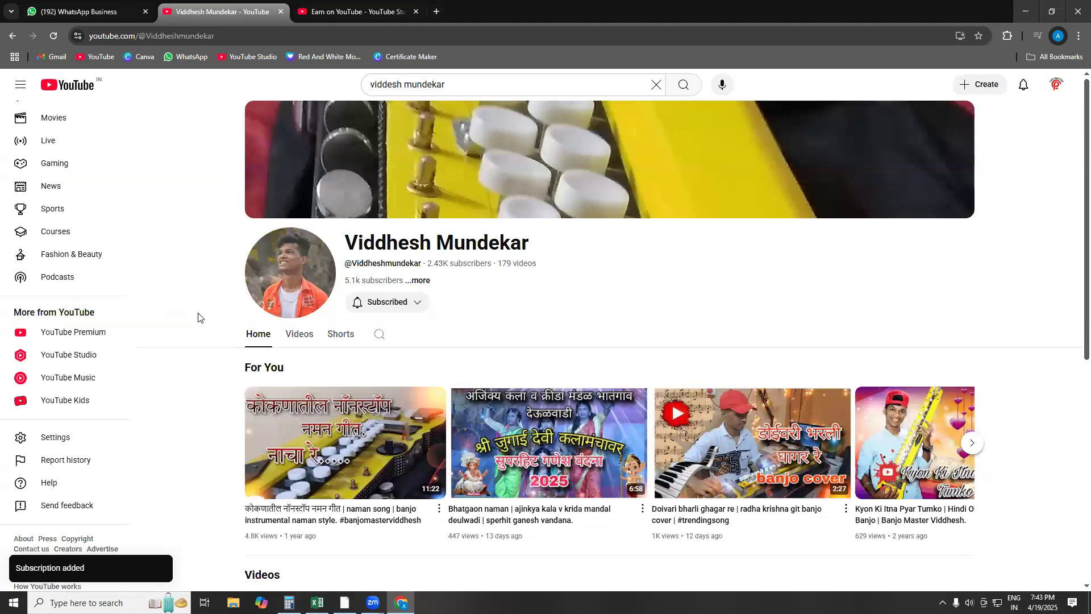
# Step: Browse the channel's videos and Shorts, and switch back to Rhinoceros
pyautogui.scroll(-7, 373, 307)
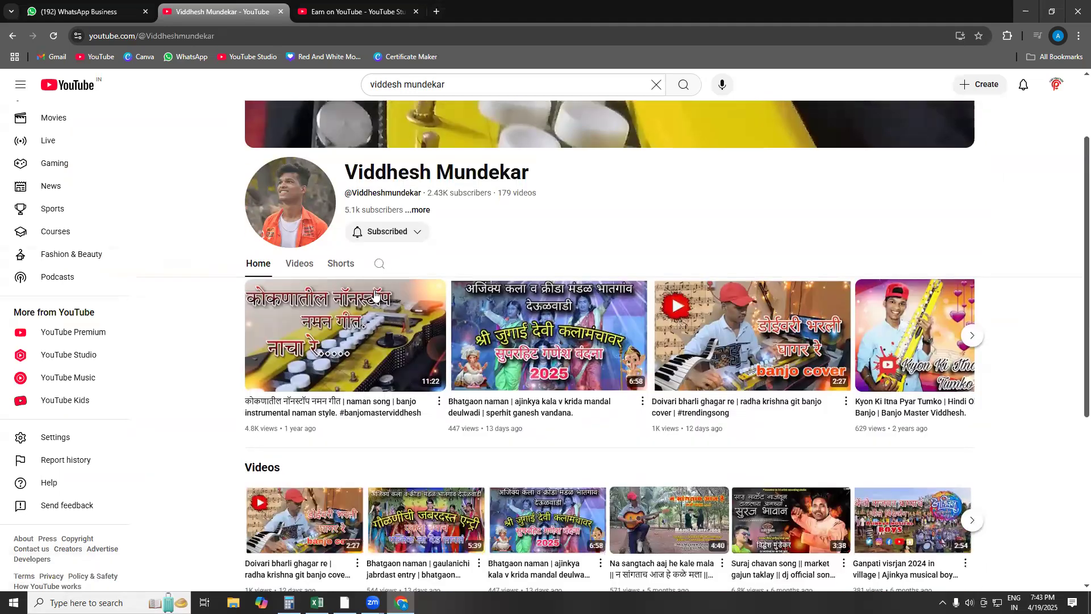
pyautogui.scroll(-1, 370, 329)
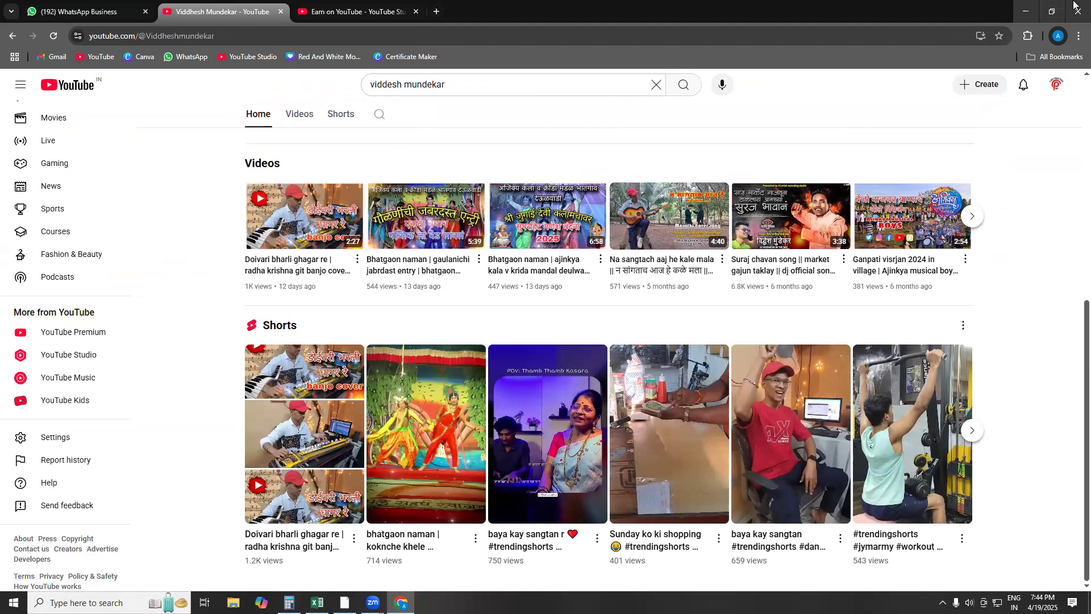
pyautogui.scroll(7, 575, 277)
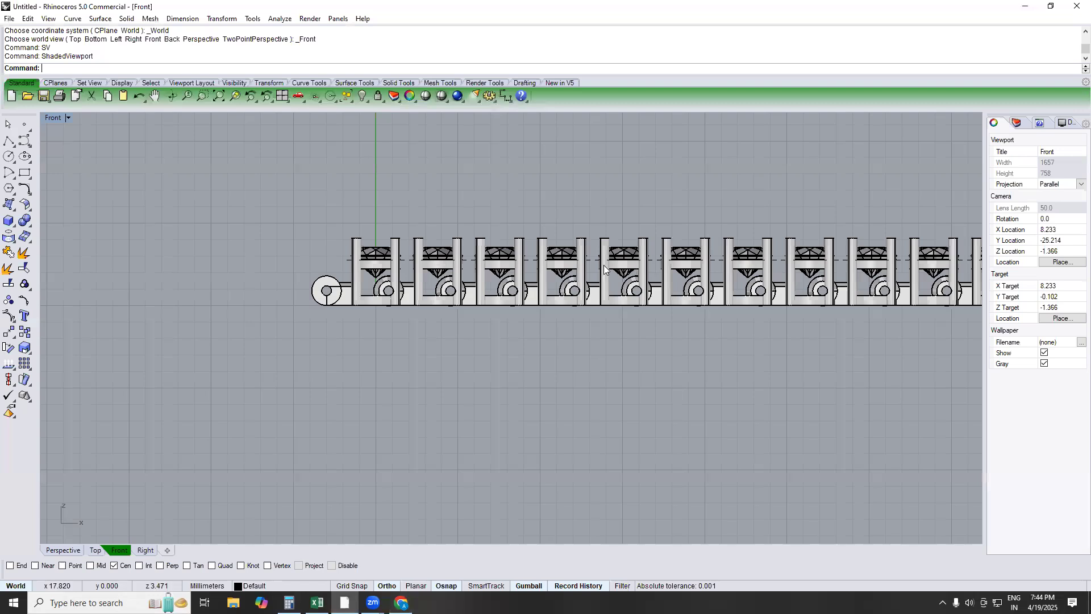
# Step: Compare the spacing of the arrayed links in the Top and Front views and undo the array
pyautogui.moveTo(463, 306); pyautogui.dragTo(550, 377, button='right')
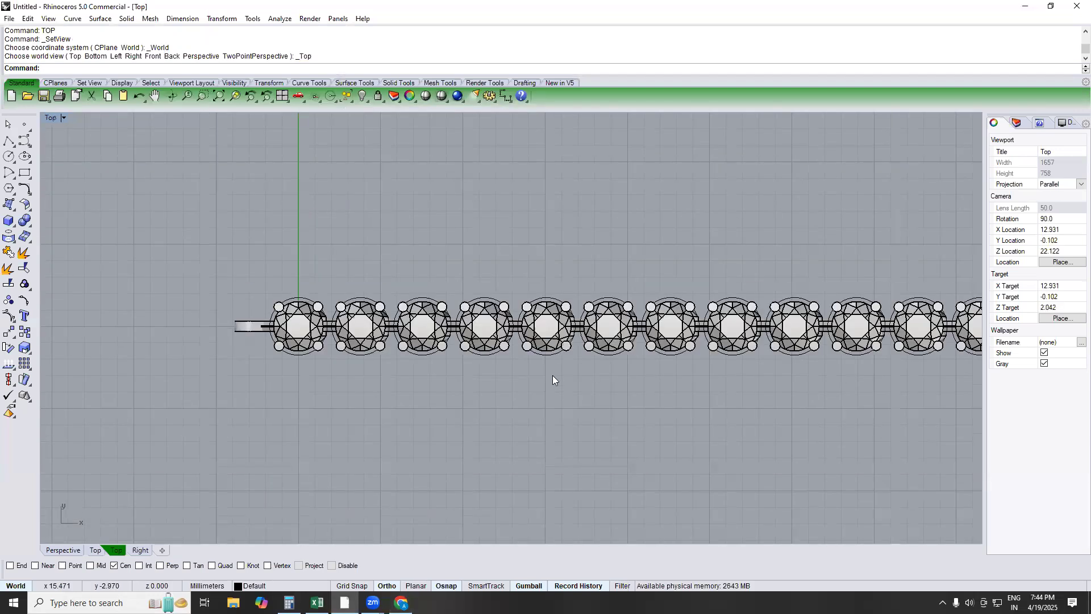
pyautogui.write('FRONT')
pyautogui.press('Return')
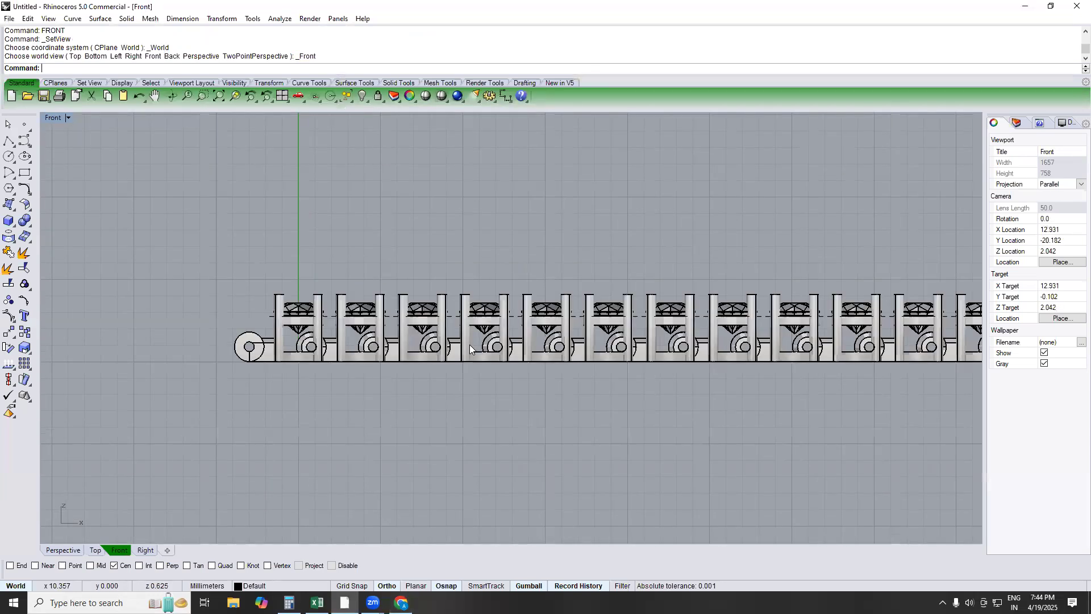
pyautogui.write('TOP')
pyautogui.press('Return')
pyautogui.moveTo(238, 321); pyautogui.dragTo(365, 311, button='right')
pyautogui.scroll(6, 365, 312)
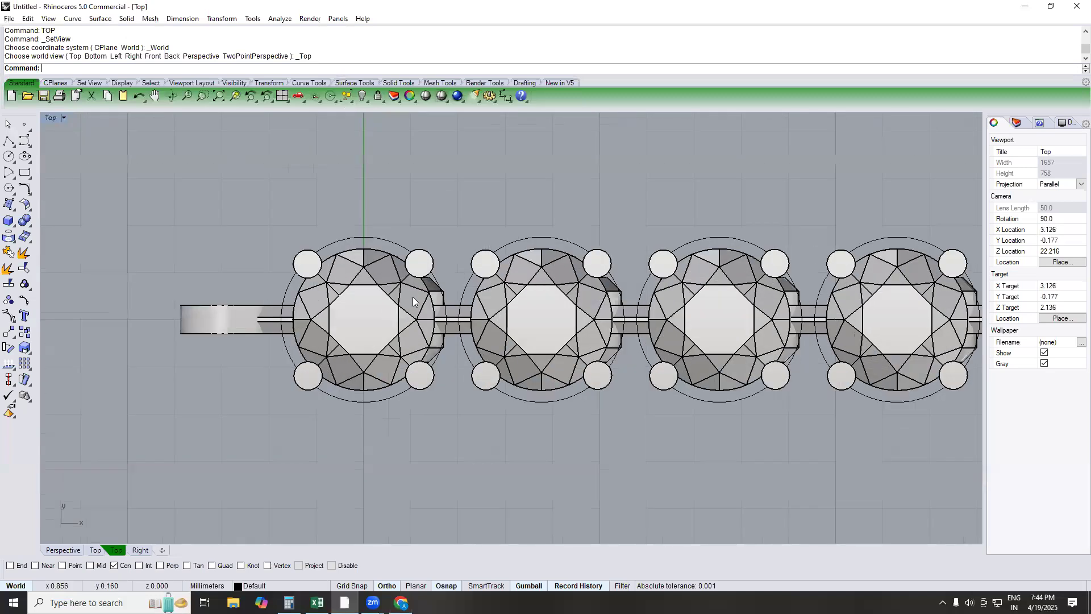
pyautogui.hotkey('ctrl', 'z')
# Step: Examine the single link's hinge arm and rings in the Perspective and Right views
pyautogui.write('PERSPECTIVE')
pyautogui.press('Return')
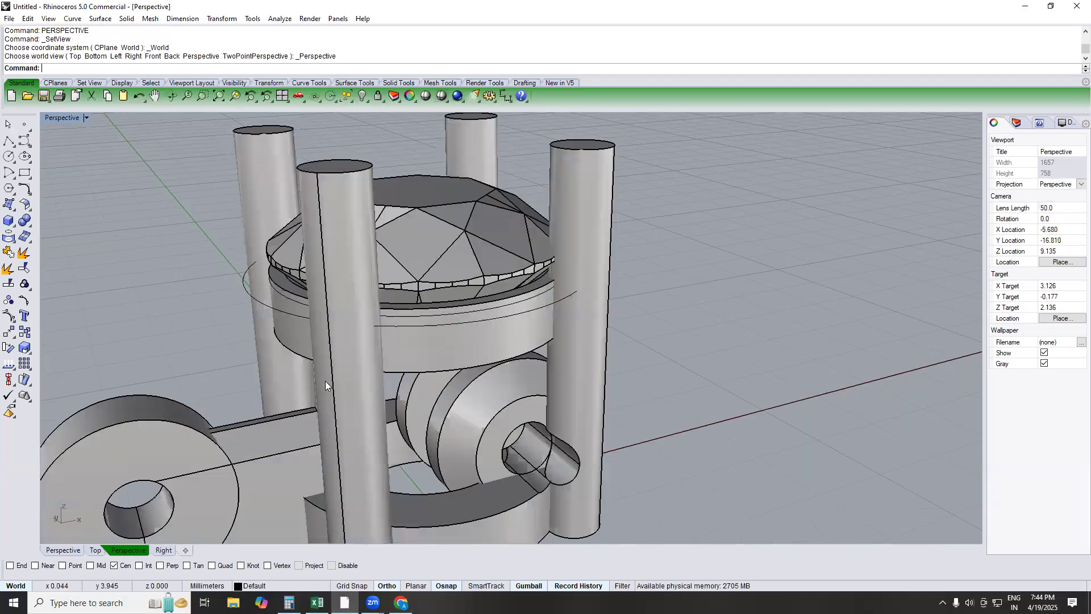
pyautogui.scroll(3, 364, 404)
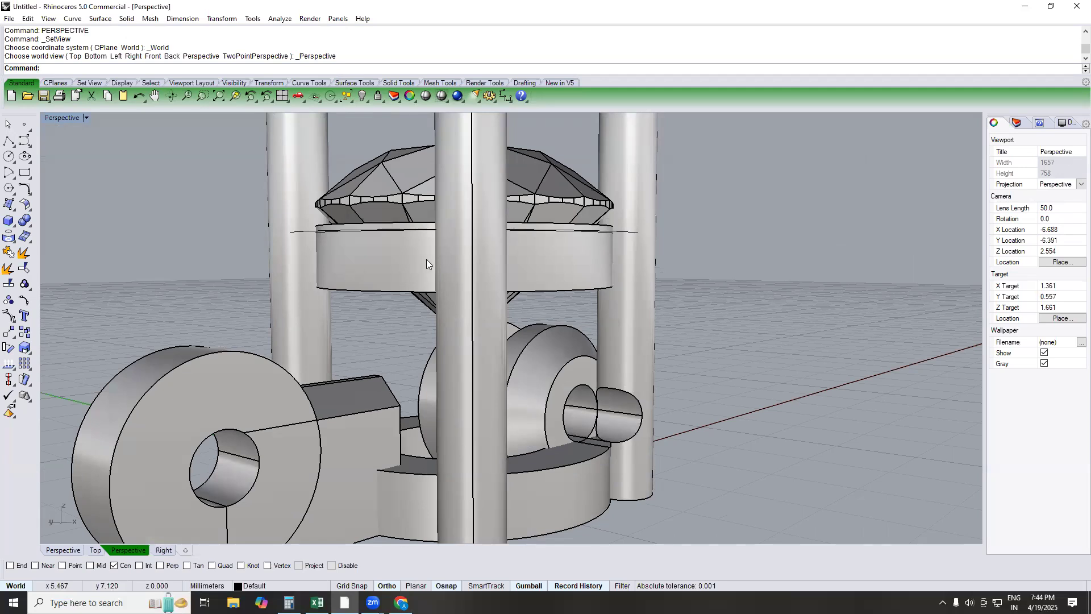
pyautogui.scroll(-5, 363, 348)
pyautogui.scroll(5, 366, 346)
pyautogui.write('RIGHT')
pyautogui.press('Return')
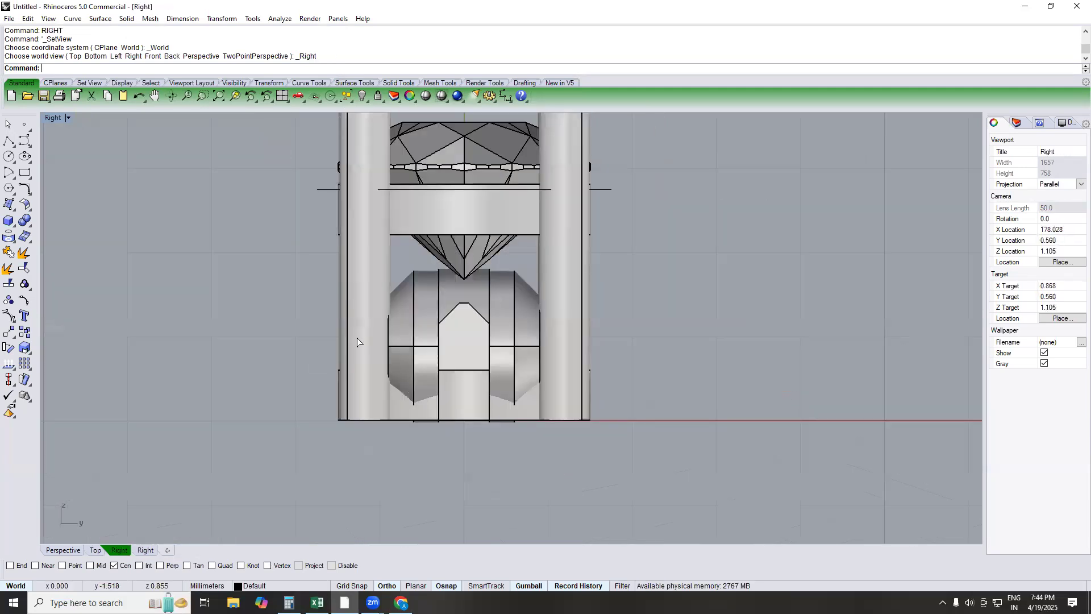
# Step: Create a control cage around the hinge arm in the Front view for cage editing
pyautogui.write('FRONT')
pyautogui.press('Return')
pyautogui.write('RG')
pyautogui.press('Return')
pyautogui.click(292, 316)
pyautogui.press('Return')
pyautogui.write('CA')
pyautogui.press('Return')
pyautogui.click(105, 69)
pyautogui.click(113, 69)
pyautogui.press('Return')
pyautogui.press('Return')
# Step: Lower the cage points at the hinge arm's prong-side end in two moves, the second by about 0.49 mm, in wireframe display
pyautogui.write('W')
pyautogui.press('Return')
pyautogui.scroll(2, 324, 307)
pyautogui.moveTo(297, 263); pyautogui.dragTo(356, 358)
pyautogui.moveTo(343, 283); pyautogui.dragTo(346, 366)
pyautogui.scroll(3, 347, 366)
pyautogui.moveTo(362, 420); pyautogui.dragTo(357, 455)
pyautogui.moveTo(343, 375); pyautogui.dragTo(347, 465)
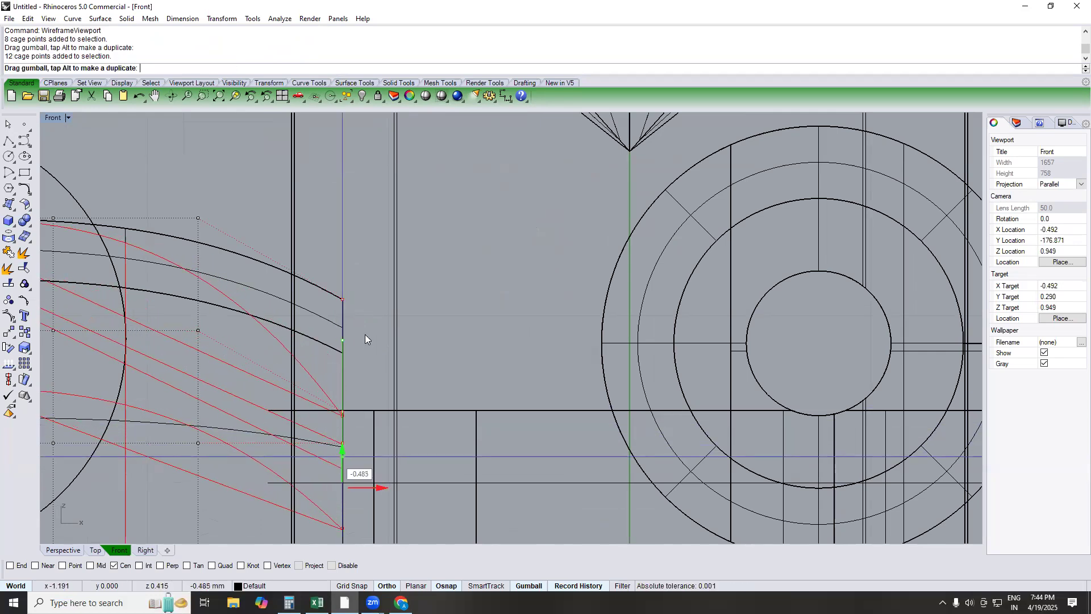
# Step: Check the reshaped hinge arm in shaded display from the Top view
pyautogui.scroll(-6, 365, 334)
pyautogui.write('SV')
pyautogui.press('Return')
pyautogui.write('TOP')
pyautogui.press('Return')
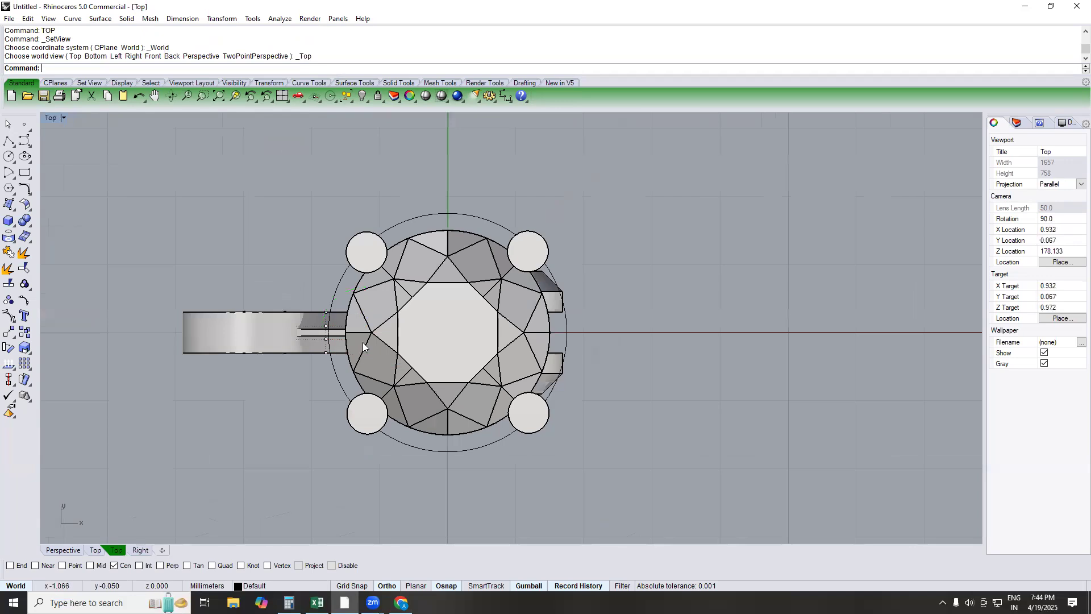
# Step: Undo the cage-point moves and the cage edit on the hinge arm, working in the Perspective view
pyautogui.write('PERSPECTIVE')
pyautogui.press('Return')
pyautogui.scroll(8, 439, 362)
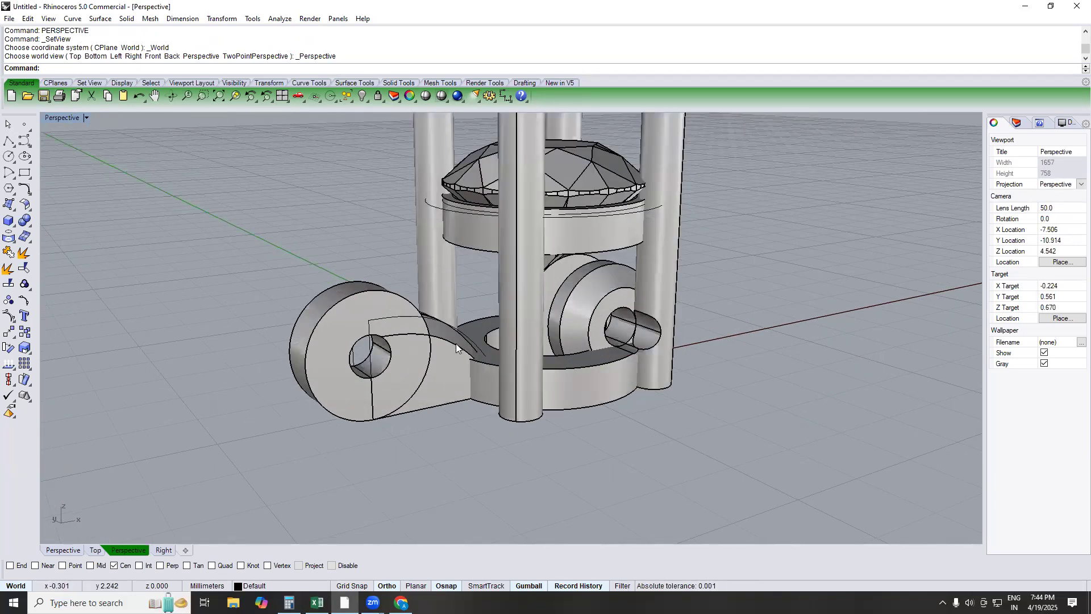
pyautogui.hotkey('ctrl', 'z')
pyautogui.hotkey('ctrl', 'z')
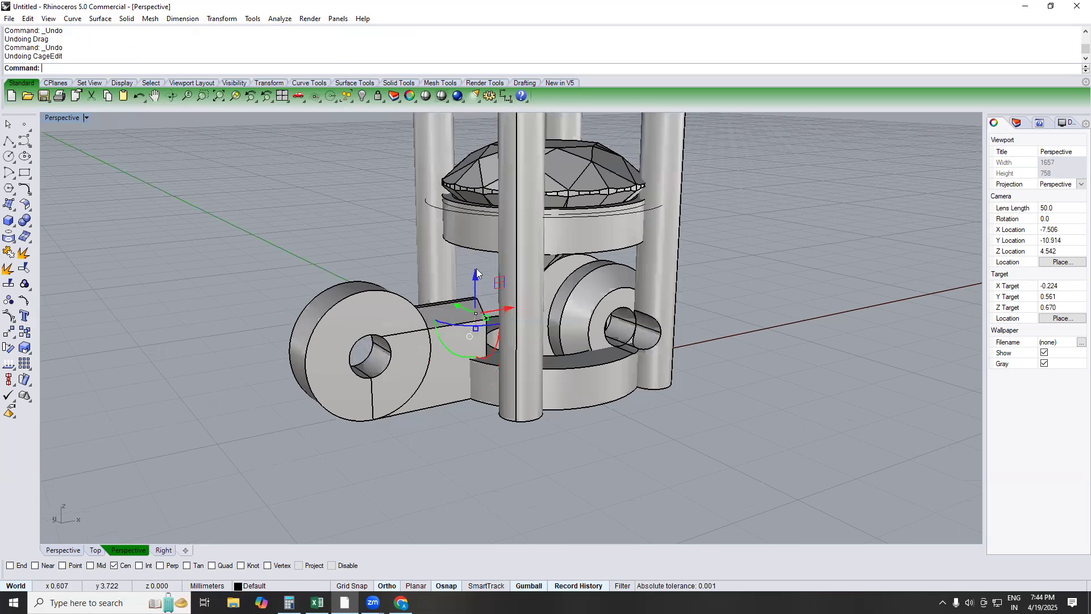
# Step: Duplicate the gem seat ring's outer lower edge and the base ring's outer upper edge as curves
pyautogui.write('DE')
pyautogui.press('Return')
pyautogui.click(479, 250)
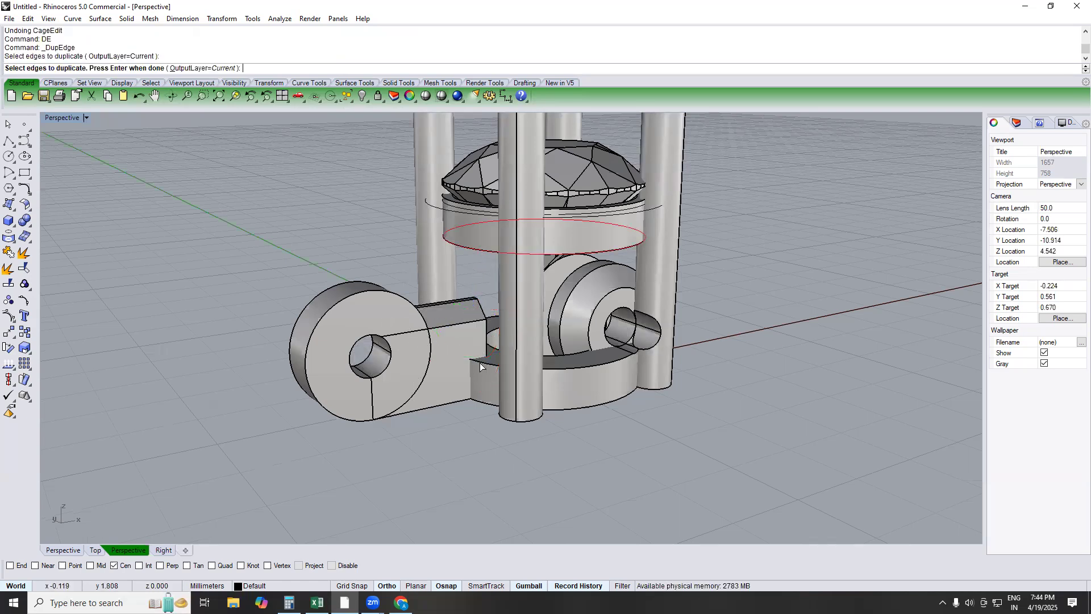
pyautogui.click(480, 366)
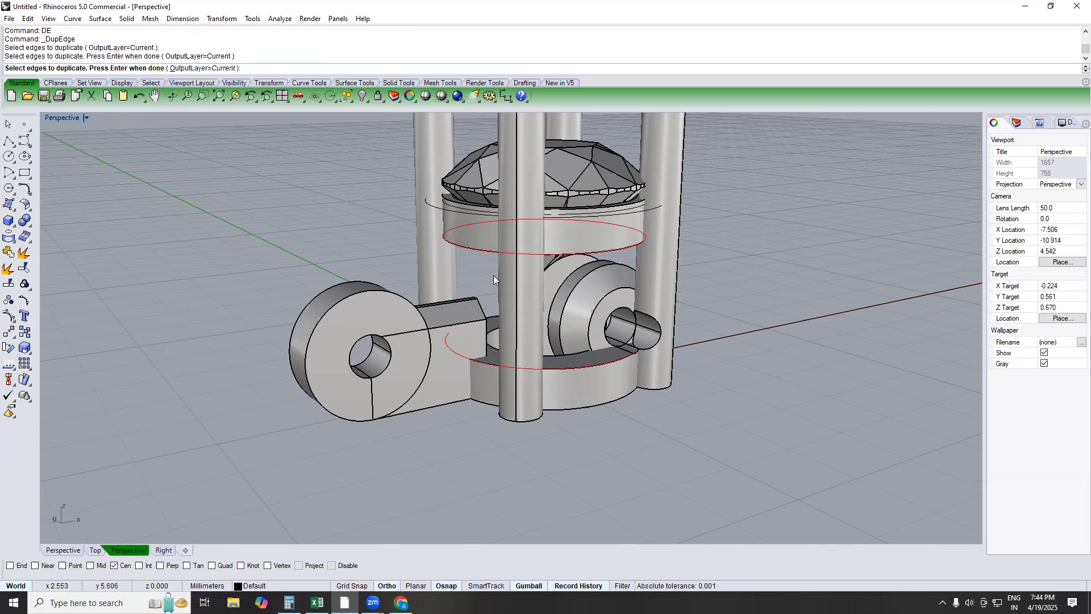
pyautogui.press('Return')
pyautogui.write('DE')
pyautogui.press('Return')
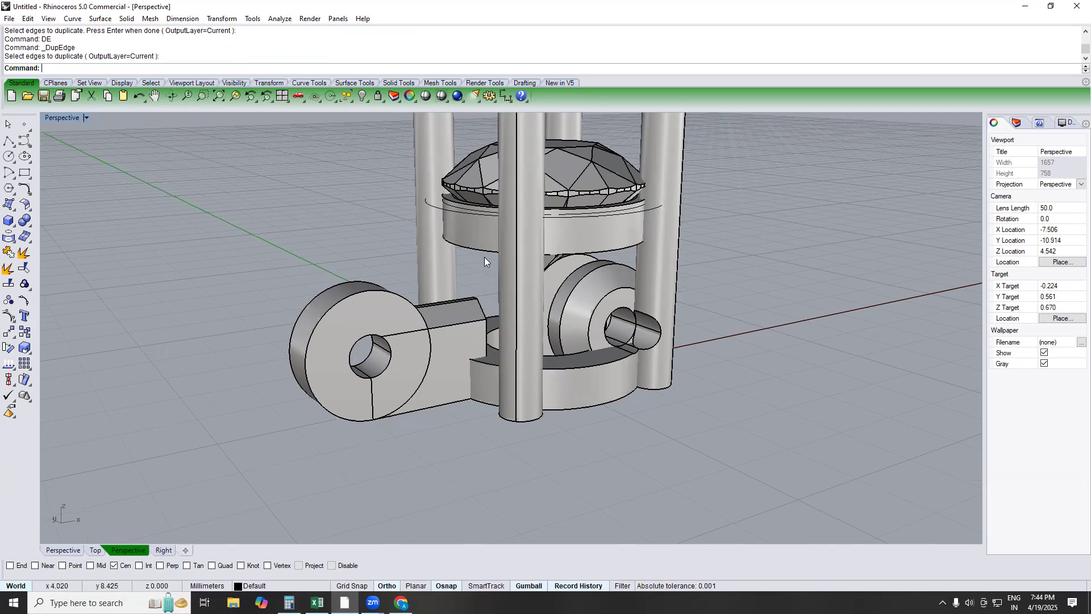
# Step: Extrude the duplicated gem seat circle down toward the base ring, with the Solid and BothSides options set to No
pyautogui.write('E')
pyautogui.press('Return')
pyautogui.click(482, 249)
pyautogui.press('Return')
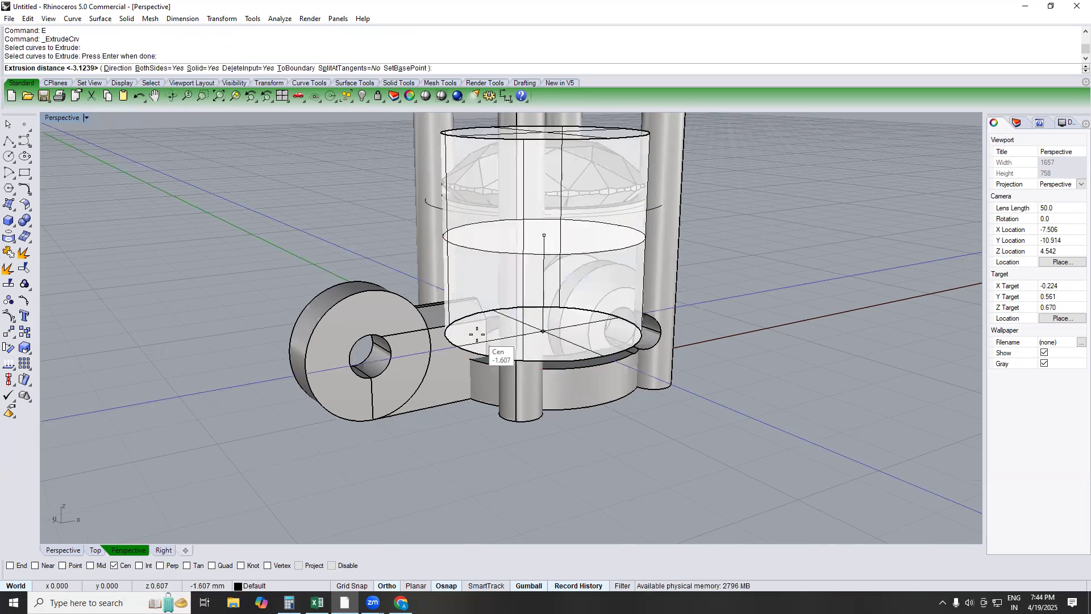
pyautogui.click(197, 70)
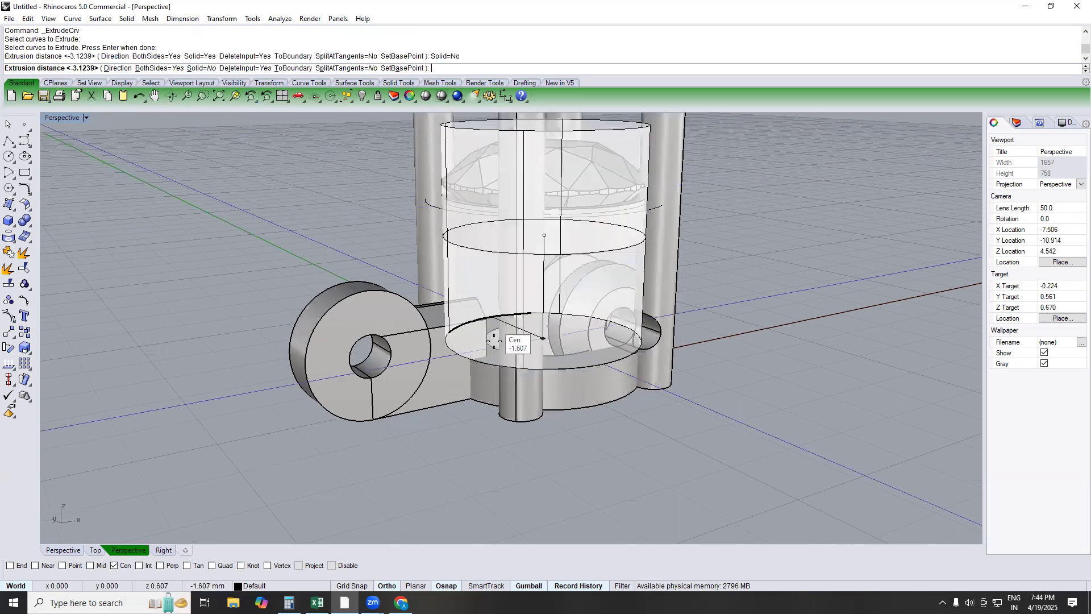
pyautogui.write('b')
pyautogui.press('Return')
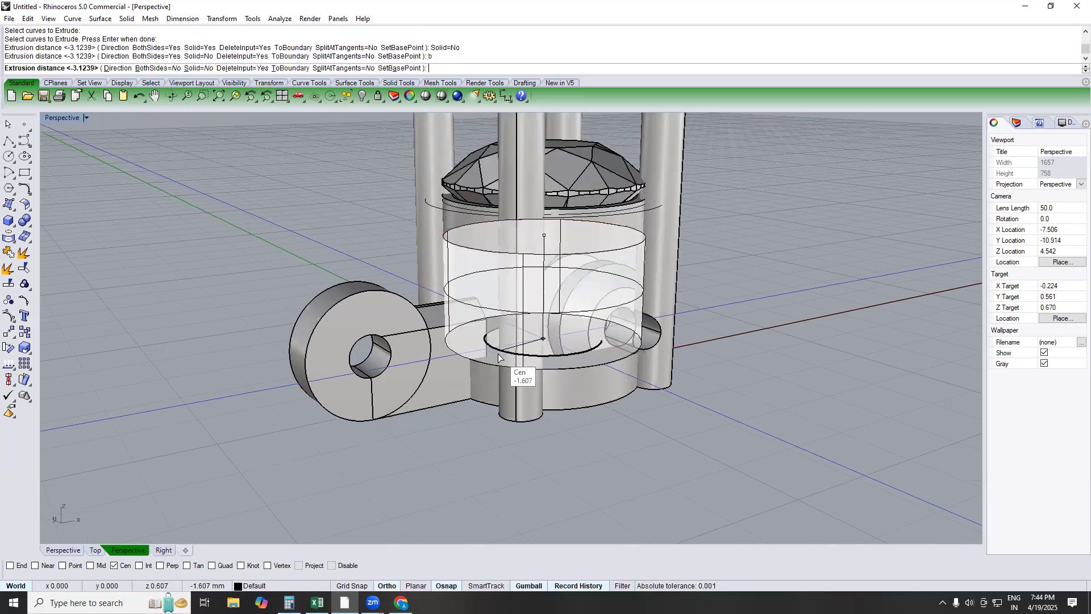
# Step: Extrude the circle under the stone to the base ring as an open surface, in one direction only
pyautogui.click(498, 355)
pyautogui.click(483, 285)
# Step: In the Top view, draw two diagonal cut planes through the stone's centre, each passing through two opposite prongs
pyautogui.write('TOP')
pyautogui.press('Return')
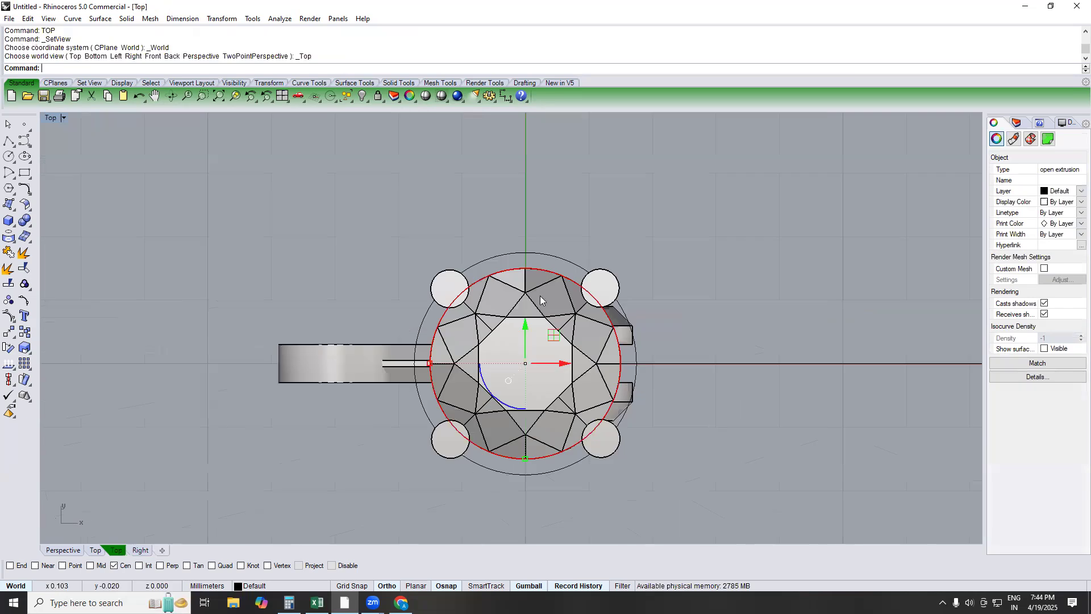
pyautogui.write('CP')
pyautogui.press('Return')
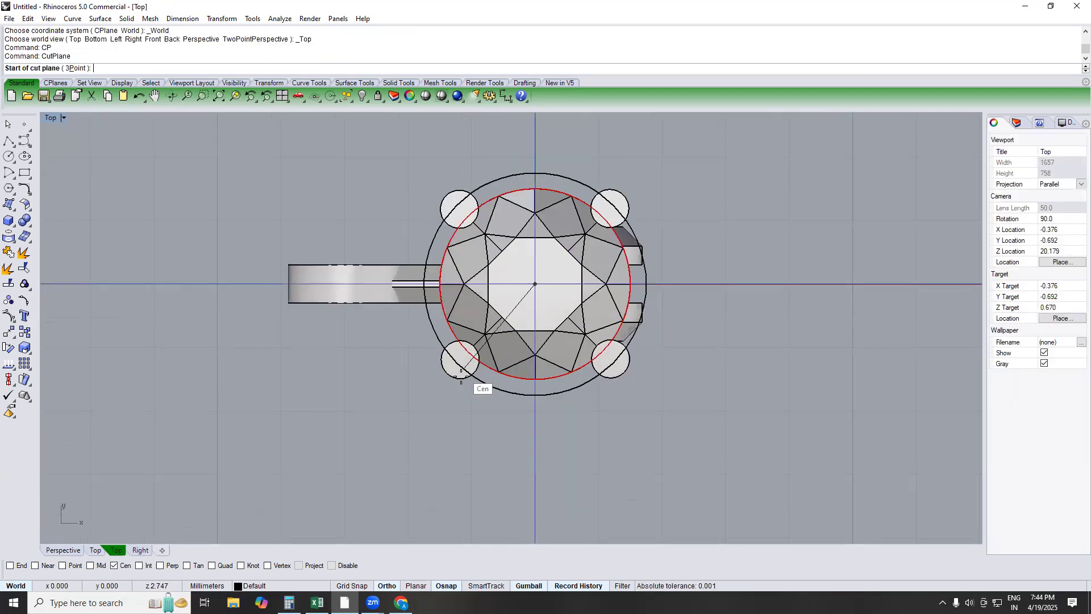
pyautogui.click(461, 373)
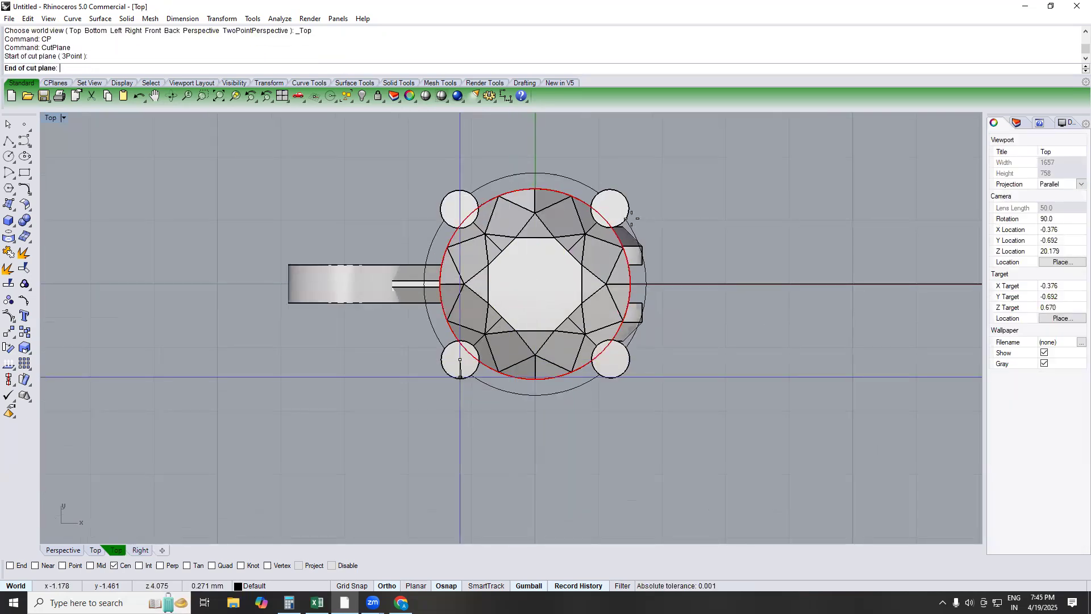
pyautogui.click(499, 198)
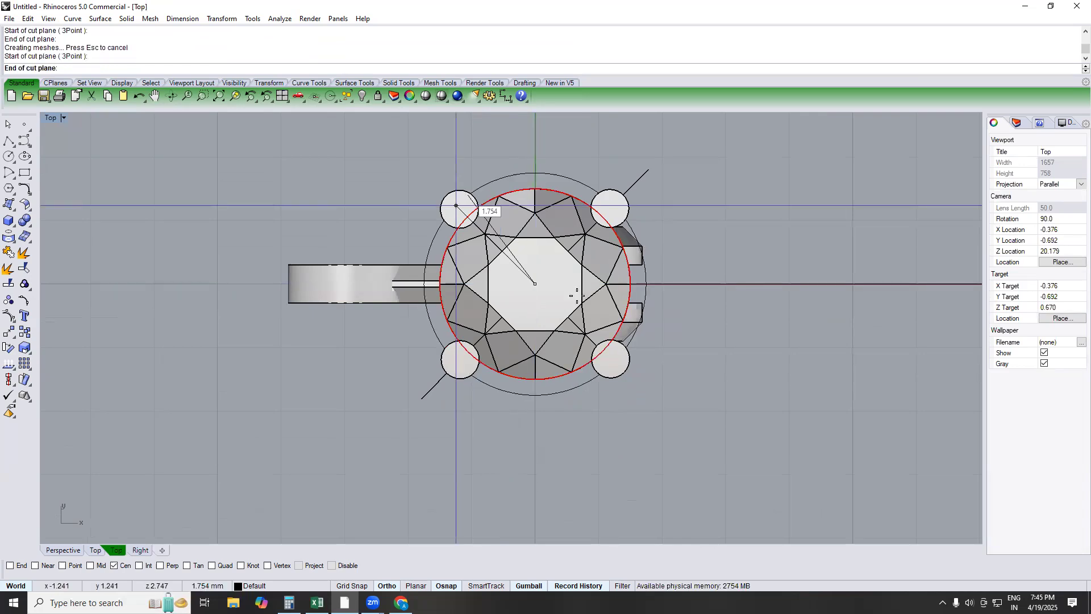
pyautogui.click(671, 418)
pyautogui.click(503, 340)
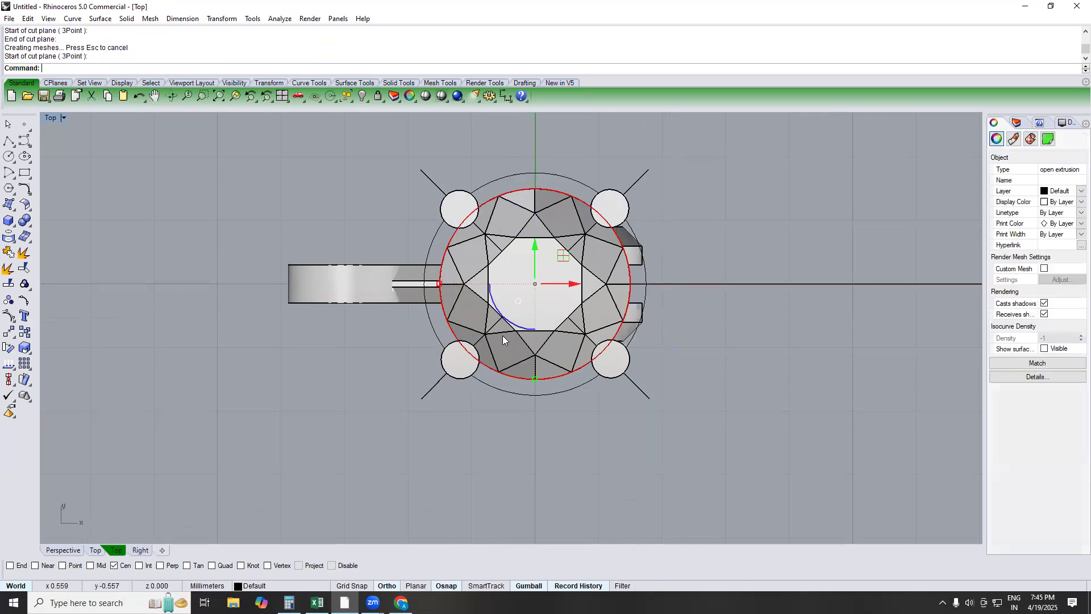
# Step: Split the open cylindrical surface with the two diagonal cut planes
pyautogui.write('PERSPECTIVE')
pyautogui.press('Return')
pyautogui.write('S')
pyautogui.press('Return')
pyautogui.click(502, 342)
pyautogui.click(447, 266)
pyautogui.press('Return')
# Step: Delete three of the four cylinder pieces, keeping only the quarter on the loop's side
pyautogui.moveTo(446, 309); pyautogui.dragTo(520, 324, button='right')
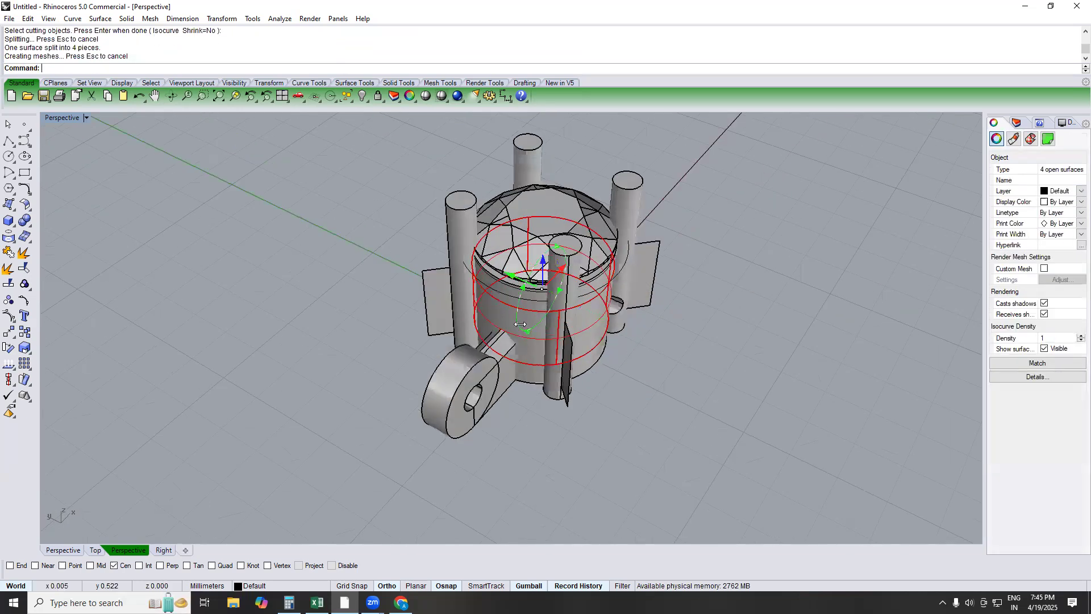
pyautogui.keyDown('ctrl'); pyautogui.click(484, 310); pyautogui.keyUp('ctrl')
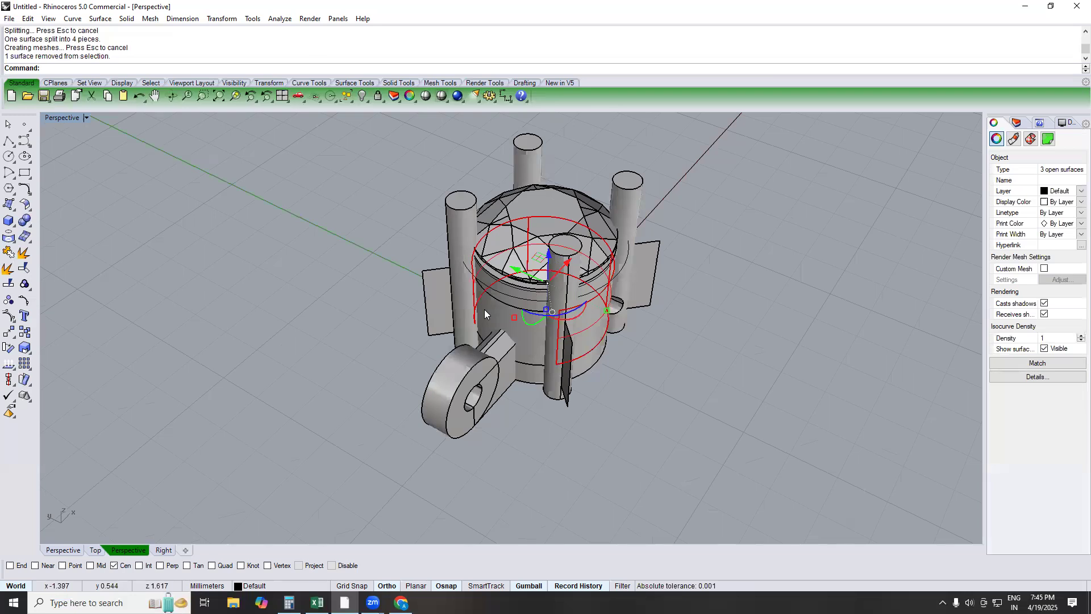
pyautogui.press('Delete')
# Step: Delete both diagonal cut planes
pyautogui.moveTo(556, 303); pyautogui.dragTo(567, 367, button='right')
pyautogui.click(595, 378)
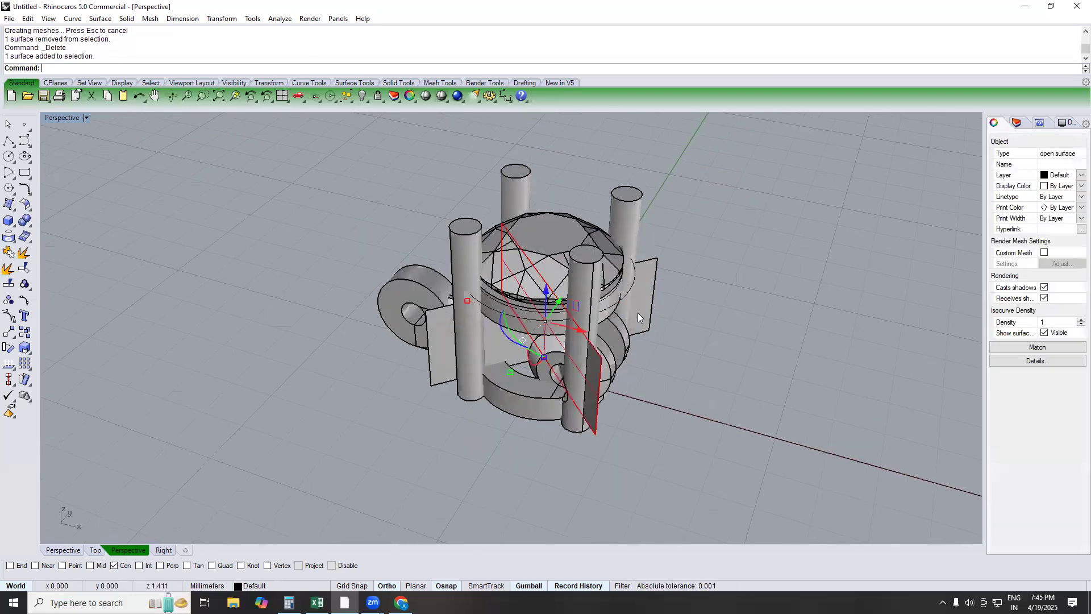
pyautogui.click(643, 296)
pyautogui.press('Delete')
pyautogui.click(593, 356)
pyautogui.press('Delete')
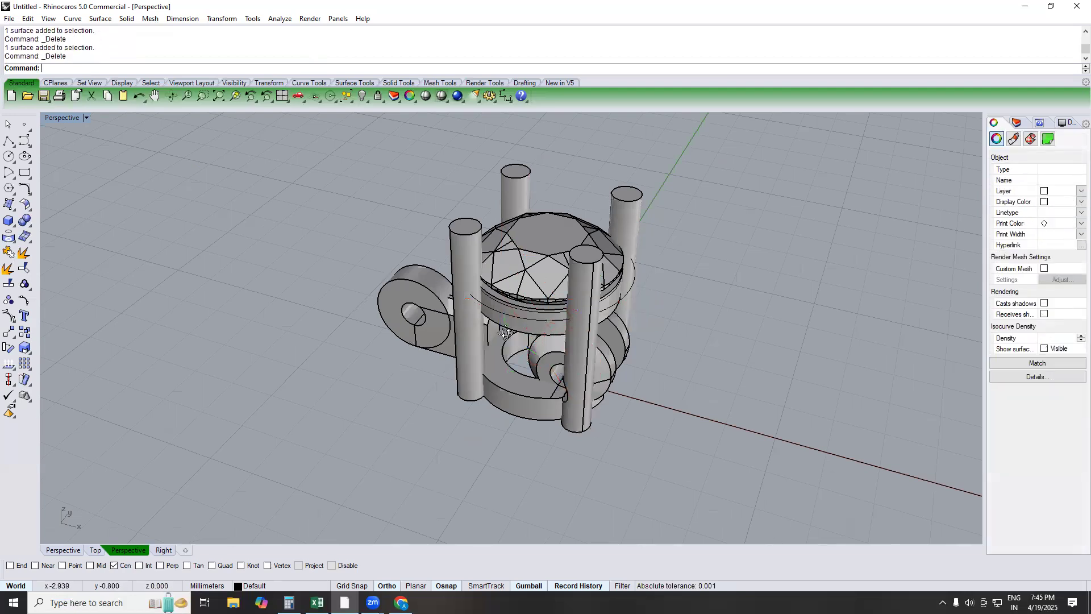
# Step: Try offsetting the remaining quarter surface inward by 0.8 mm as a solid, and undo it
pyautogui.moveTo(584, 362); pyautogui.dragTo(573, 328, button='right')
pyautogui.scroll(3, 516, 291)
pyautogui.click(515, 291)
pyautogui.write('OFS')
pyautogui.press('Return')
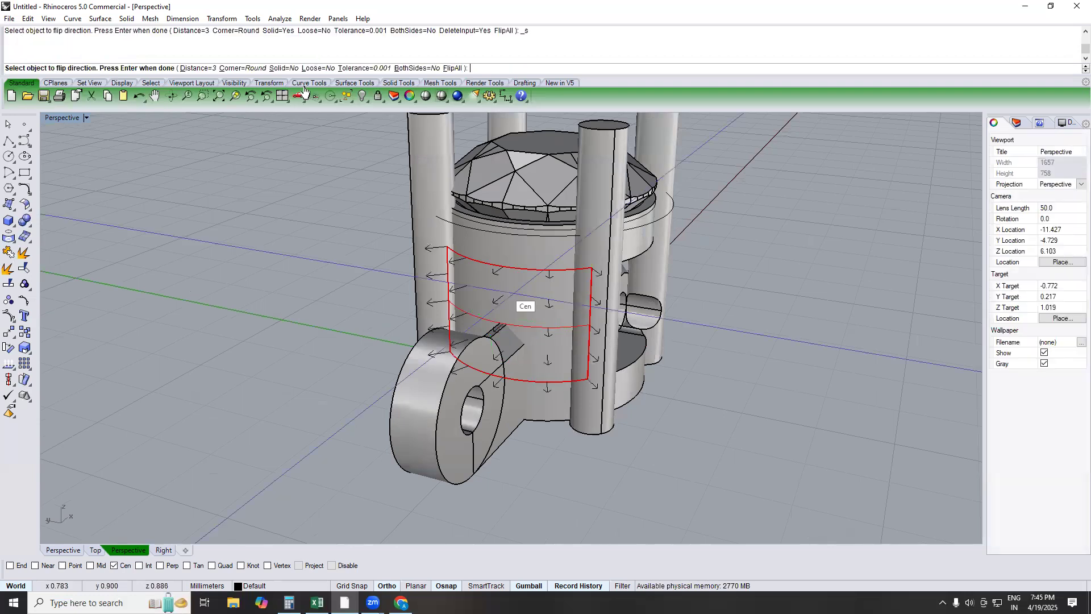
pyautogui.write('f')
pyautogui.press('Return')
pyautogui.click(287, 69)
pyautogui.moveTo(520, 293); pyautogui.dragTo(388, 300, button='right')
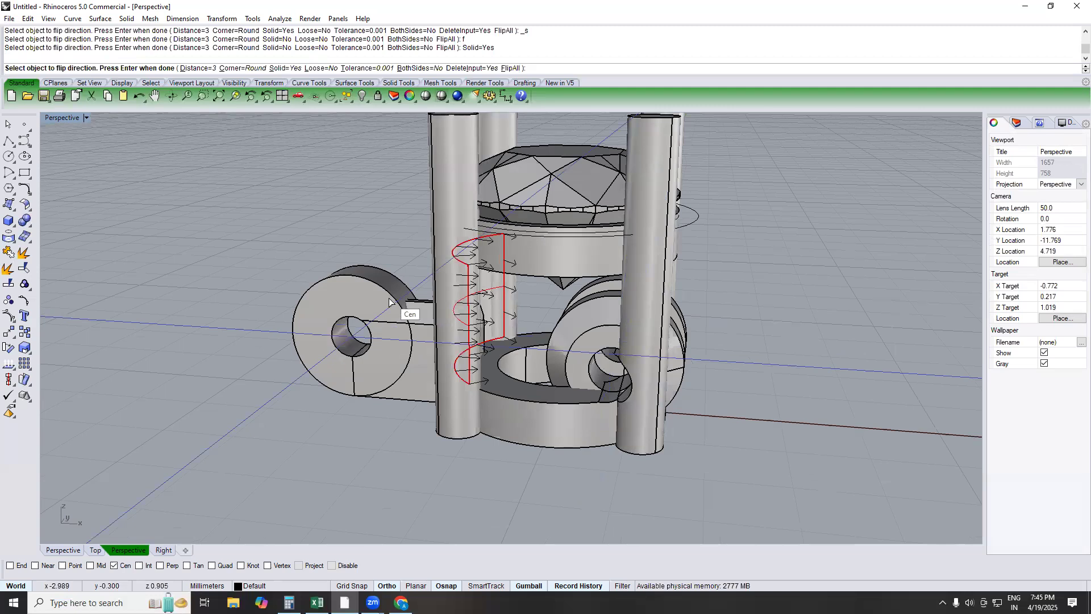
pyautogui.write('.8')
pyautogui.press('Return')
pyautogui.press('Return')
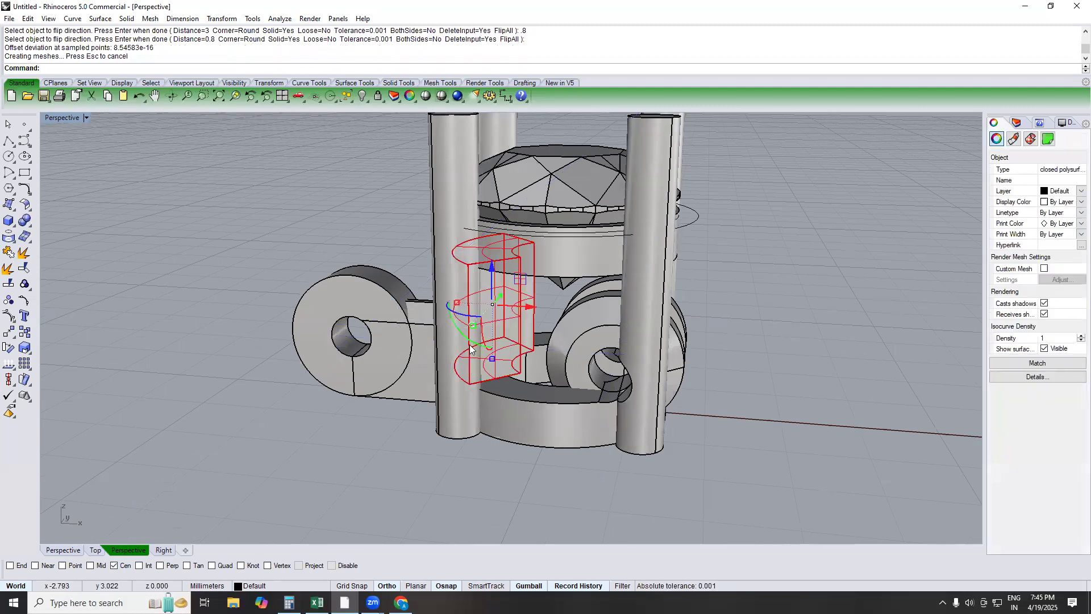
pyautogui.hotkey('ctrl', 'z')
# Step: Offset the quarter surface inward by 0.6 mm as a solid to form the side wall
pyautogui.press('Return')
pyautogui.write('f')
pyautogui.press('Return')
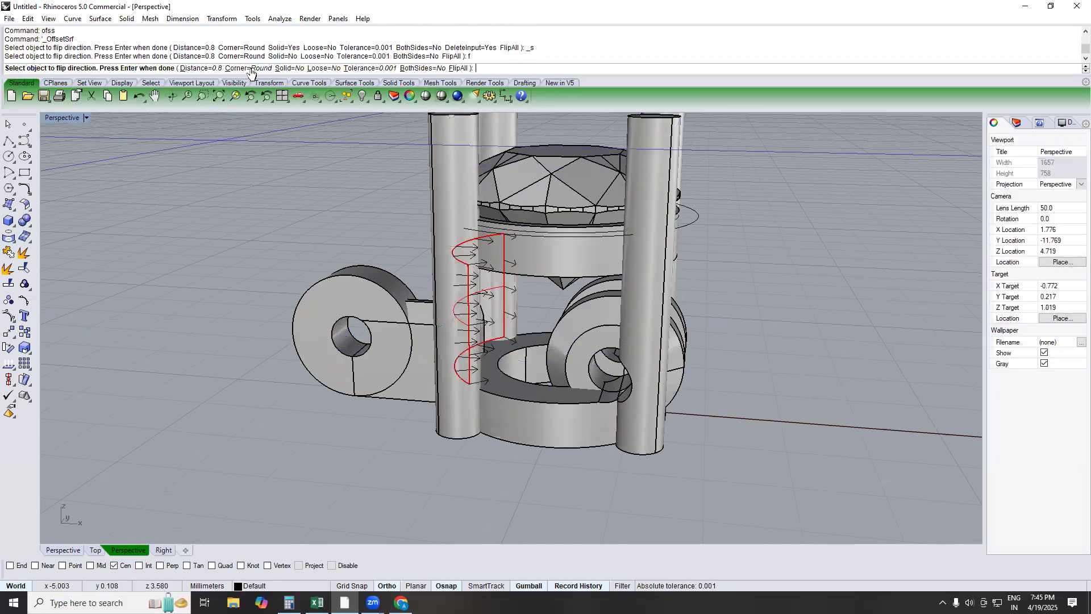
pyautogui.click(284, 68)
pyautogui.write('.6')
pyautogui.press('Return')
pyautogui.press('Return')
pyautogui.moveTo(516, 302); pyautogui.dragTo(657, 349, button='right')
pyautogui.scroll(4, 526, 339)
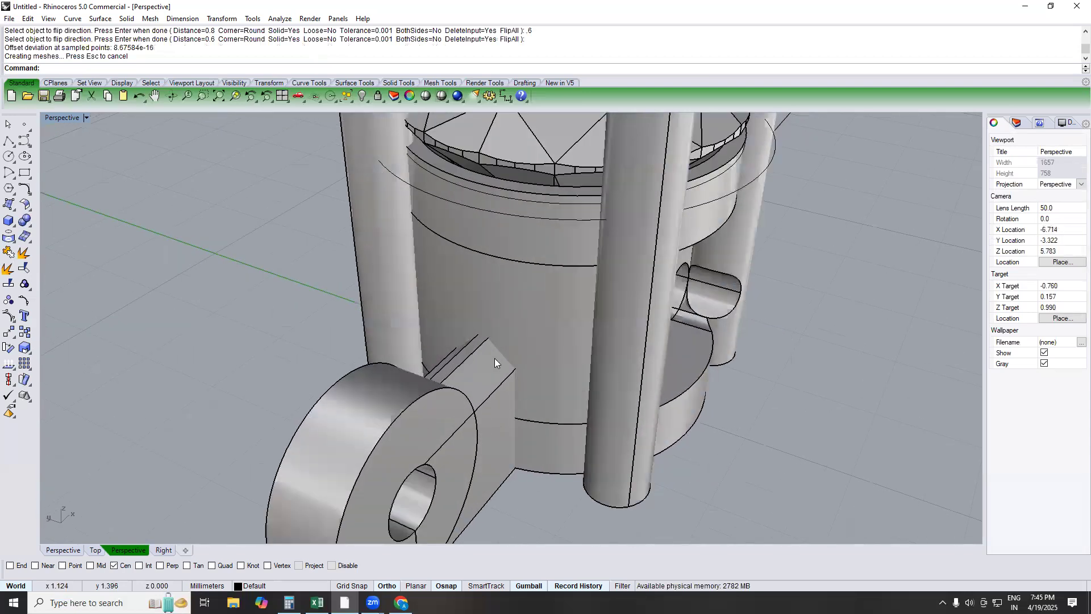
pyautogui.moveTo(528, 391); pyautogui.dragTo(484, 341, button='right')
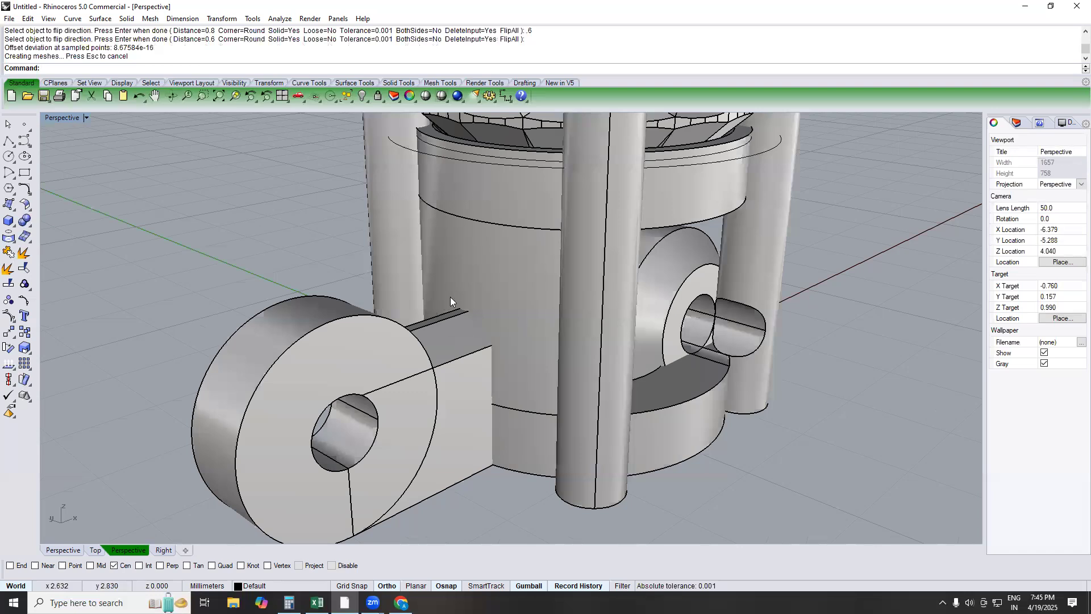
pyautogui.scroll(-6, 501, 288)
pyautogui.moveTo(506, 298); pyautogui.dragTo(526, 288, button='right')
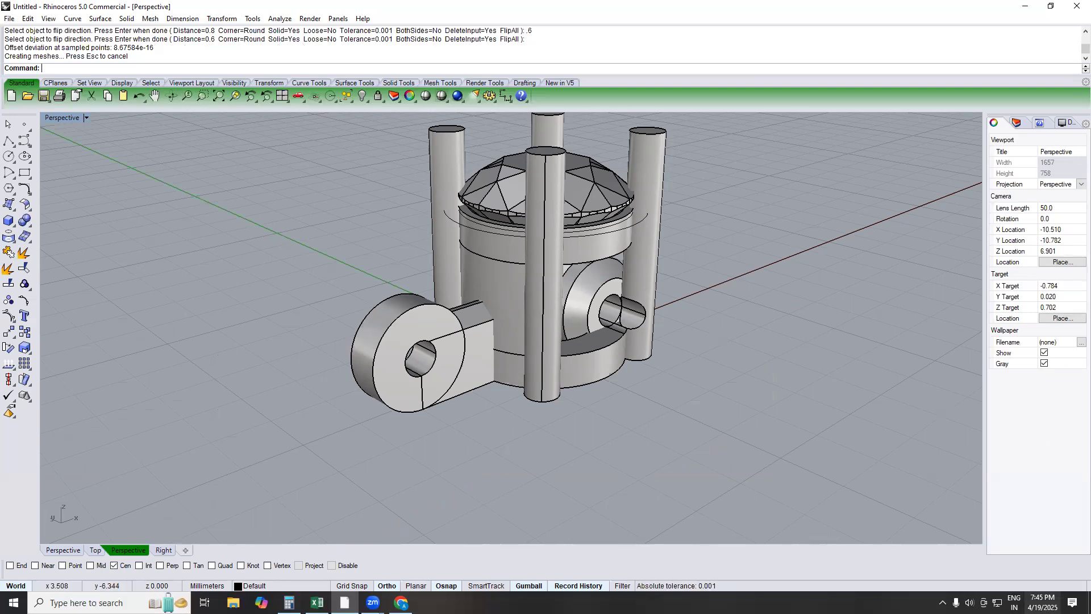
pyautogui.click(1043, 602)
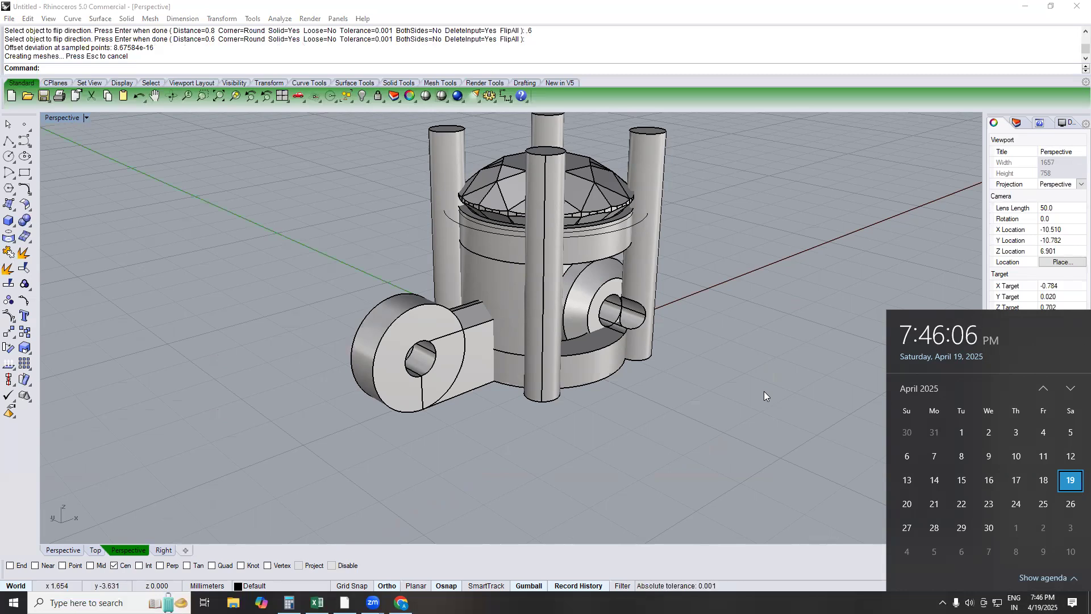
pyautogui.click(604, 334)
pyautogui.moveTo(604, 335); pyautogui.dragTo(658, 348, button='right')
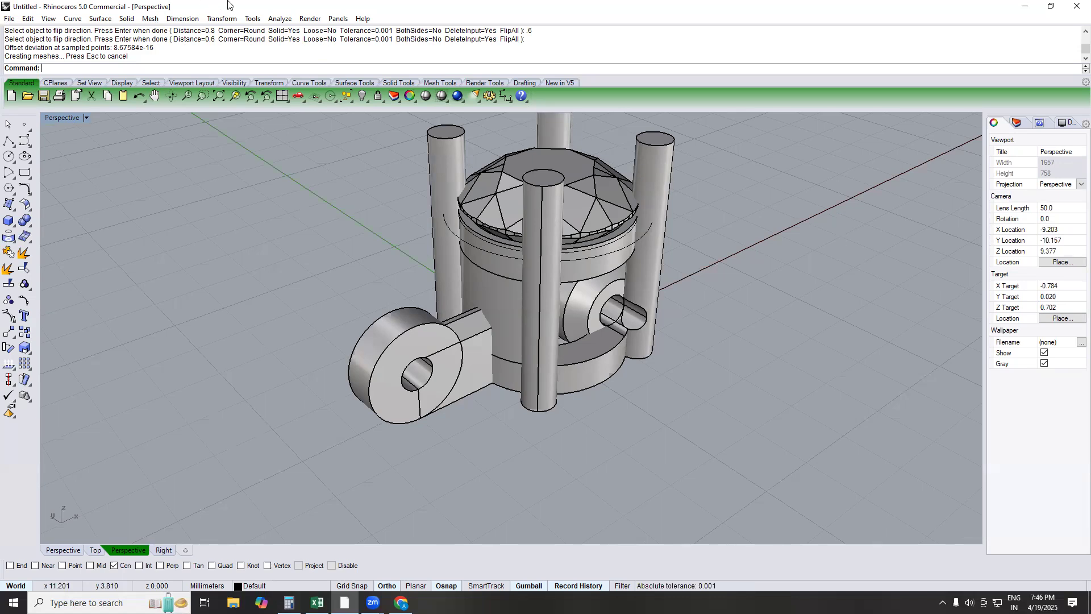
pyautogui.moveTo(448, 227); pyautogui.dragTo(500, 276, button='right')
# Step: In the Top view, select the complete stone setting with its connectors and group everything
pyautogui.write('TOP')
pyautogui.press('Return')
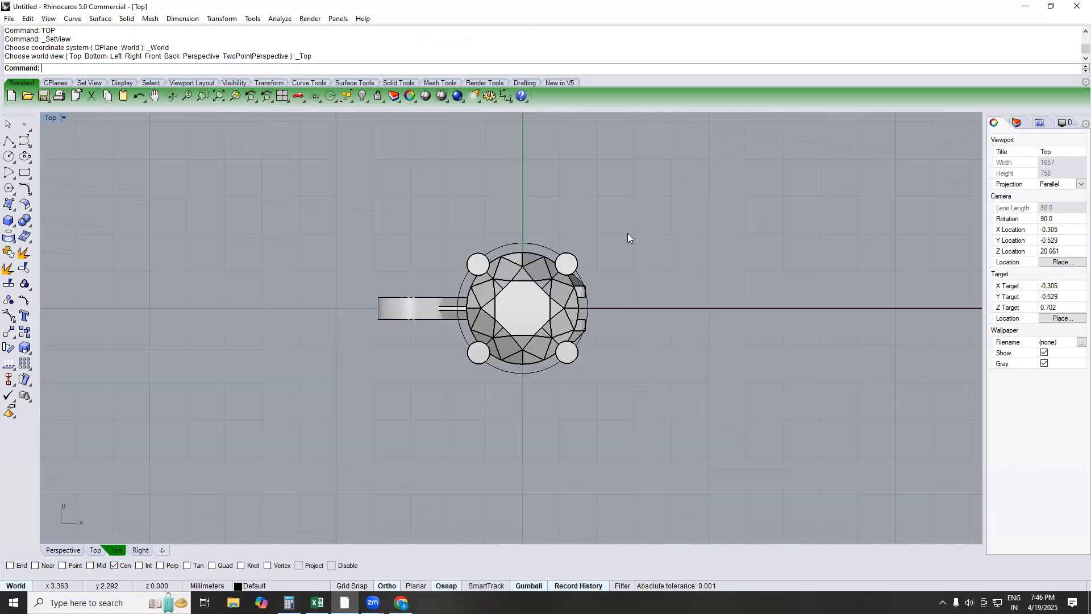
pyautogui.moveTo(628, 233); pyautogui.dragTo(343, 366)
pyautogui.write('g')
pyautogui.press('Return')
pyautogui.moveTo(527, 337); pyautogui.dragTo(455, 312, button='right')
pyautogui.scroll(-4, 445, 310)
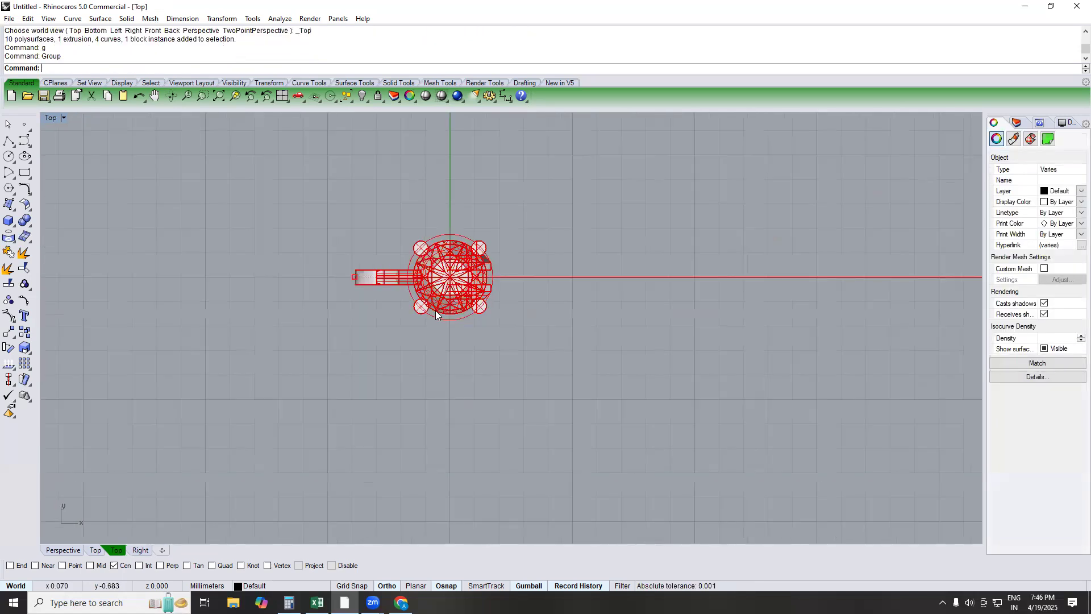
# Step: In the Front view, remove the long horizontal path line from the setting's group
pyautogui.write('FRONT')
pyautogui.press('Return')
pyautogui.click(531, 333)
pyautogui.write('RG')
pyautogui.press('Return')
pyautogui.moveTo(582, 402); pyautogui.dragTo(479, 308)
pyautogui.press('Return')
# Step: Try arraying the grouped setting along the horizontal path line, check it from the top, and undo the array
pyautogui.write('Ao')
pyautogui.press('Return')
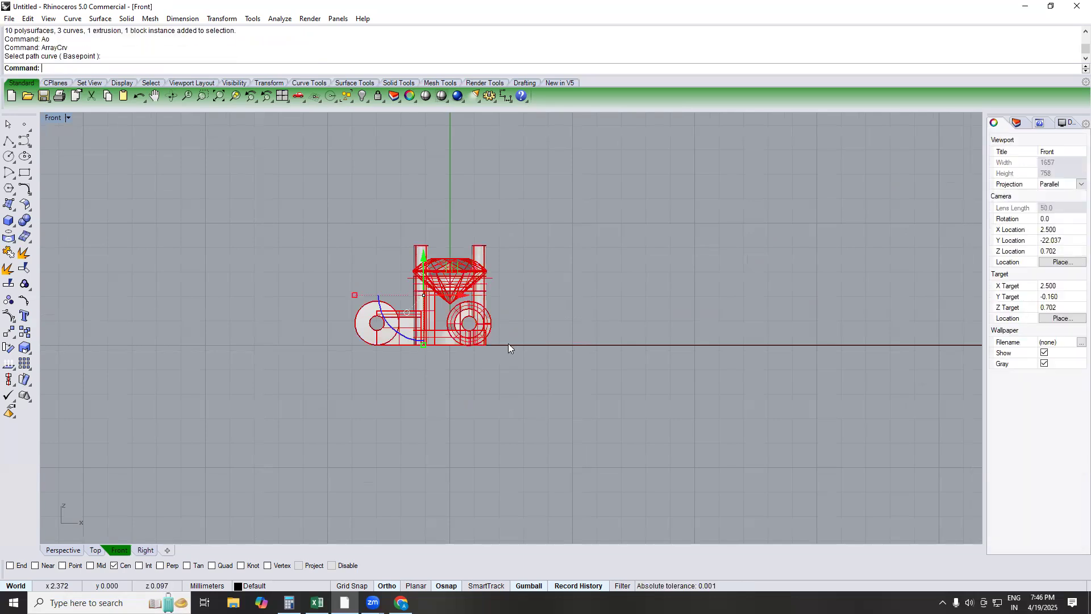
pyautogui.click(509, 345)
pyautogui.click(482, 318)
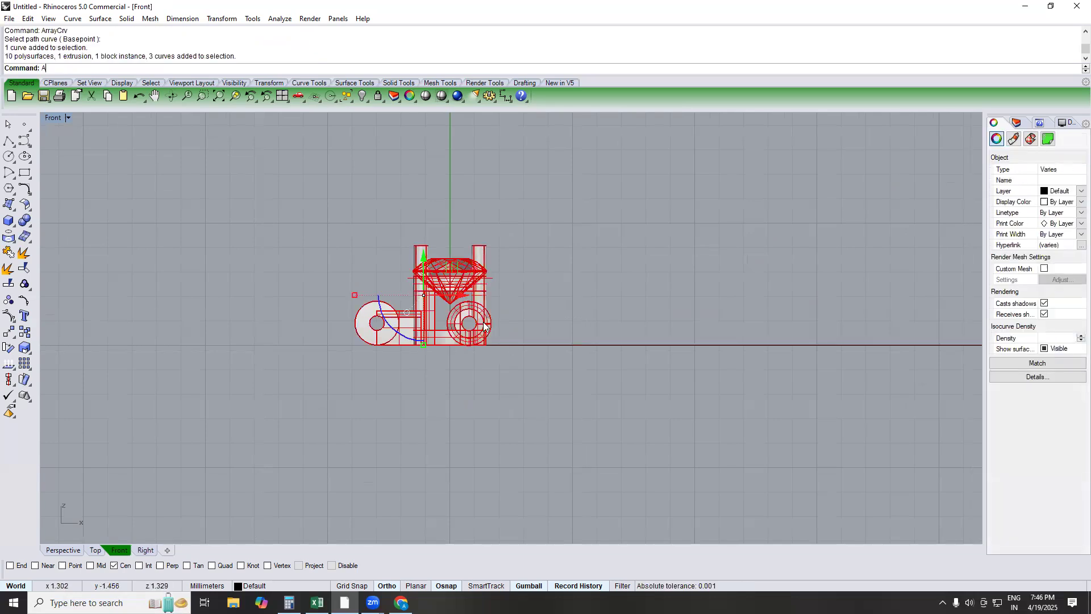
pyautogui.press('Return')
pyautogui.click(513, 345)
pyautogui.click(285, 258)
pyautogui.moveTo(568, 307); pyautogui.dragTo(592, 312, button='right')
pyautogui.write('top')
pyautogui.press('Return')
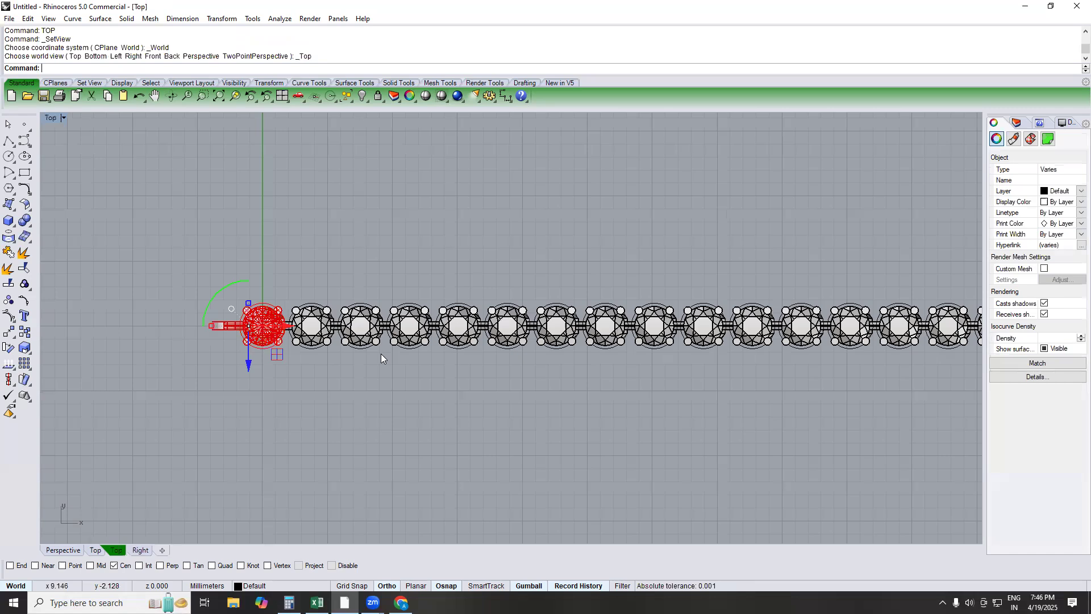
pyautogui.press('Escape')
pyautogui.moveTo(330, 346); pyautogui.dragTo(440, 307, button='right')
pyautogui.hotkey('ctrl', 'z')
# Step: In the Top view, copy the whole grouped setting about 4.7 mm straight down along Y
pyautogui.scroll(4, 396, 310)
pyautogui.scroll(4, 441, 307)
pyautogui.press('F4')
pyautogui.moveTo(555, 304); pyautogui.dragTo(468, 267, button='right')
pyautogui.hotkey('ctrl', 'a')
pyautogui.write('top')
pyautogui.press('Return')
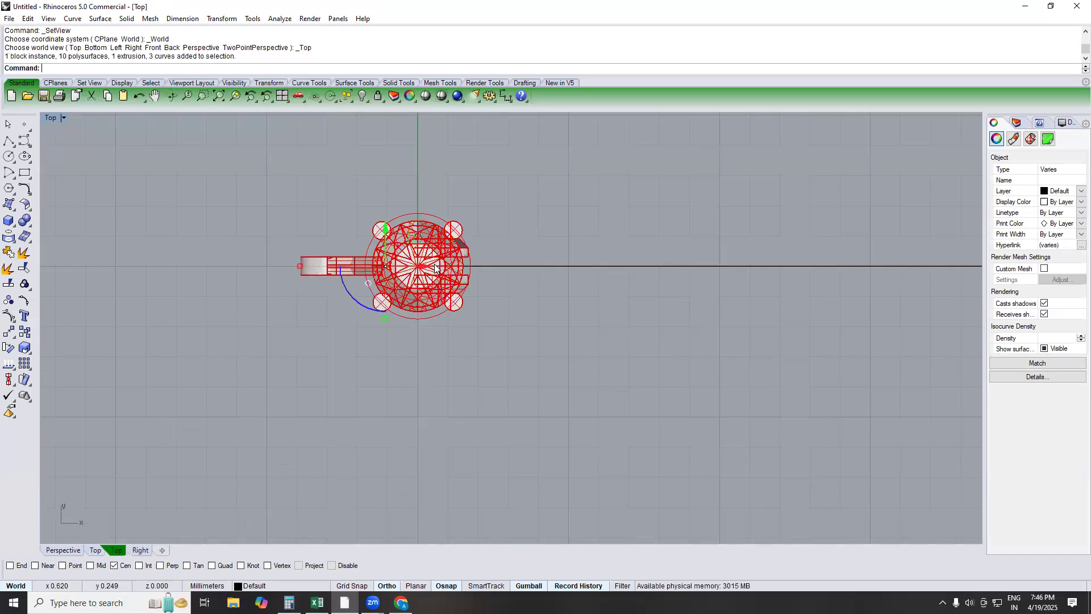
pyautogui.write('c')
pyautogui.press('Return')
pyautogui.click(538, 204)
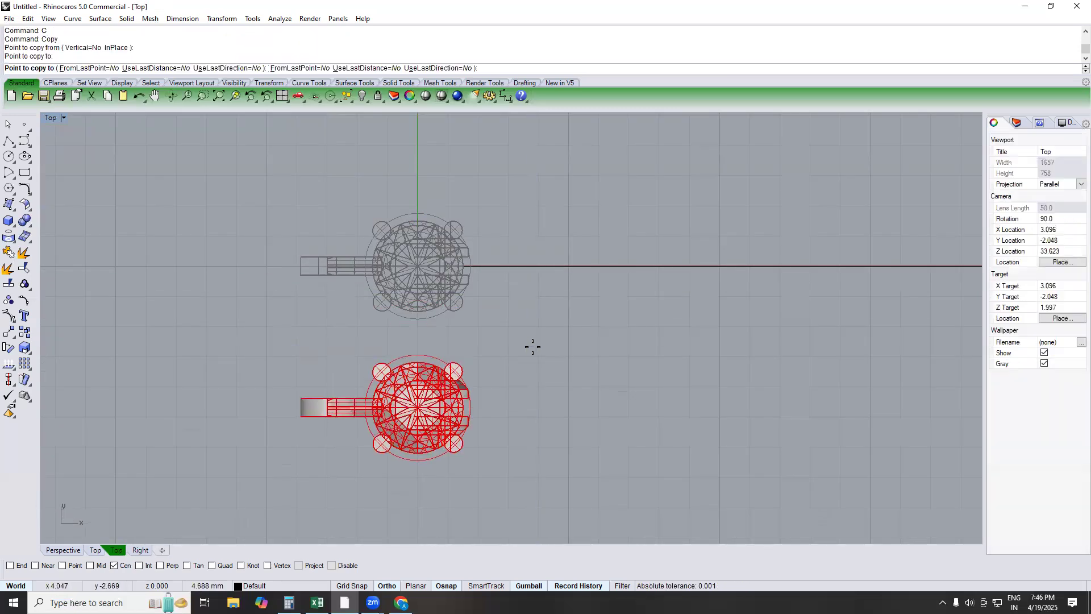
pyautogui.press('Return')
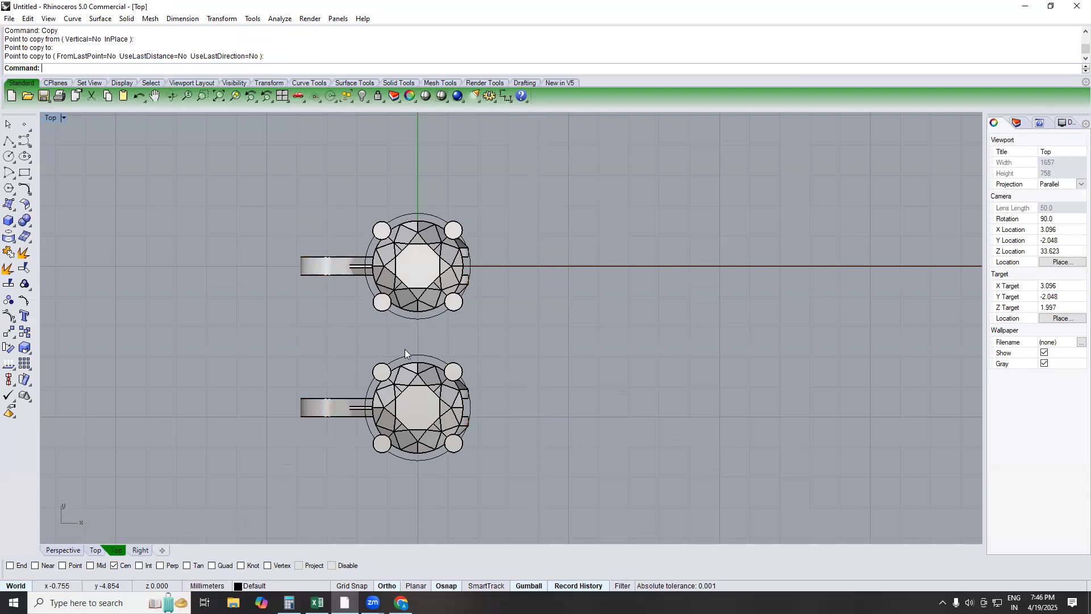
# Step: Take the loop connector parts of the copied setting out of its group and delete them
pyautogui.moveTo(466, 392); pyautogui.dragTo(476, 332, button='right')
pyautogui.write('p')
pyautogui.press('Return')
pyautogui.scroll(6, 491, 312)
pyautogui.write('rg')
pyautogui.press('Return')
pyautogui.click(451, 384)
pyautogui.click(458, 365)
pyautogui.press('Return')
pyautogui.press('Delete')
# Step: Take the connector knuckles on the copied setting's opposite side out of its group and delete them
pyautogui.moveTo(364, 358); pyautogui.dragTo(282, 378, button='right')
pyautogui.write('rg')
pyautogui.press('Return')
pyautogui.click(281, 358)
pyautogui.click(311, 373)
pyautogui.press('Return')
pyautogui.moveTo(419, 374); pyautogui.dragTo(296, 369, button='right')
pyautogui.press('Delete')
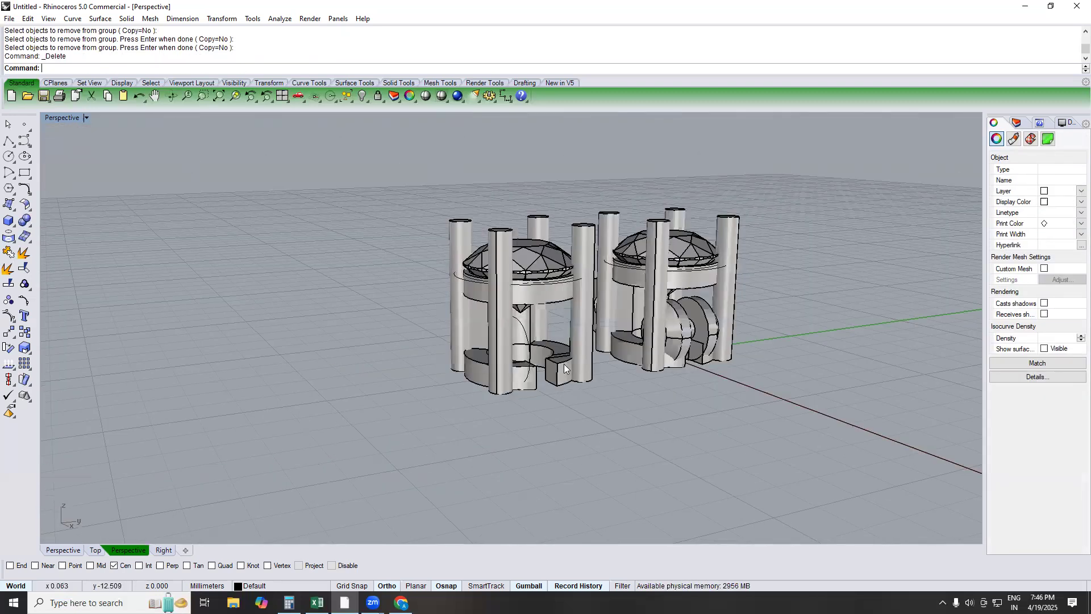
# Step: Take the leftover connector arc out of the copied setting's group and delete it
pyautogui.scroll(3, 540, 336)
pyautogui.keyDown('shift'); pyautogui.moveTo(540, 364); pyautogui.dragTo(486, 327, button='right'); pyautogui.keyUp('shift')
pyautogui.write('rg')
pyautogui.press('Return')
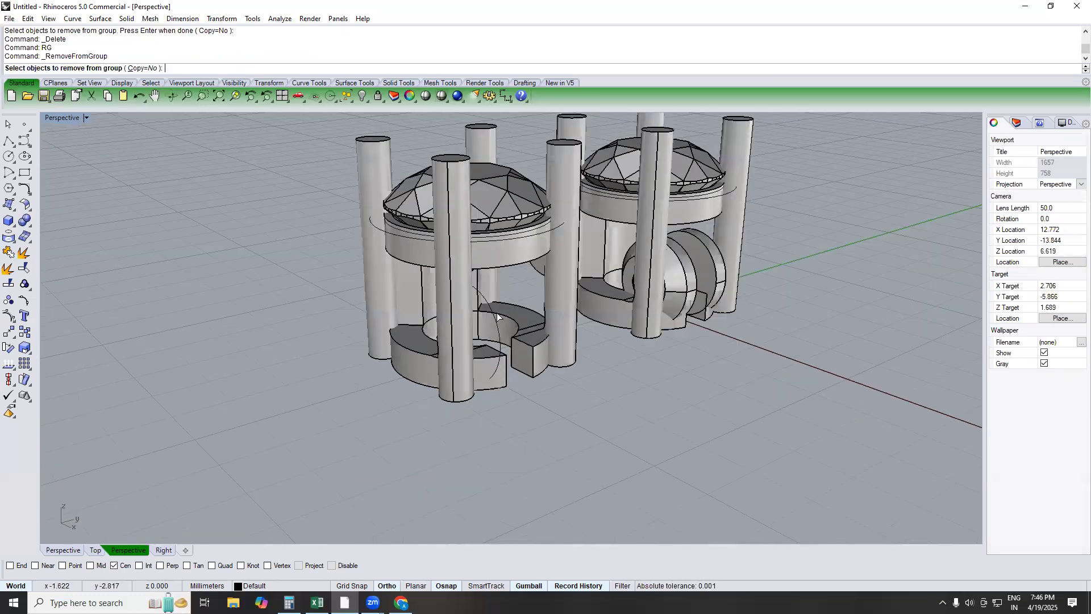
pyautogui.click(495, 317)
pyautogui.keyDown('ctrl'); pyautogui.click(509, 308); pyautogui.keyUp('ctrl')
pyautogui.press('Return')
pyautogui.press('Delete')
# Step: Take the notched base ring of the copied setting out of its group and delete it
pyautogui.moveTo(560, 333); pyautogui.dragTo(373, 399, button='right')
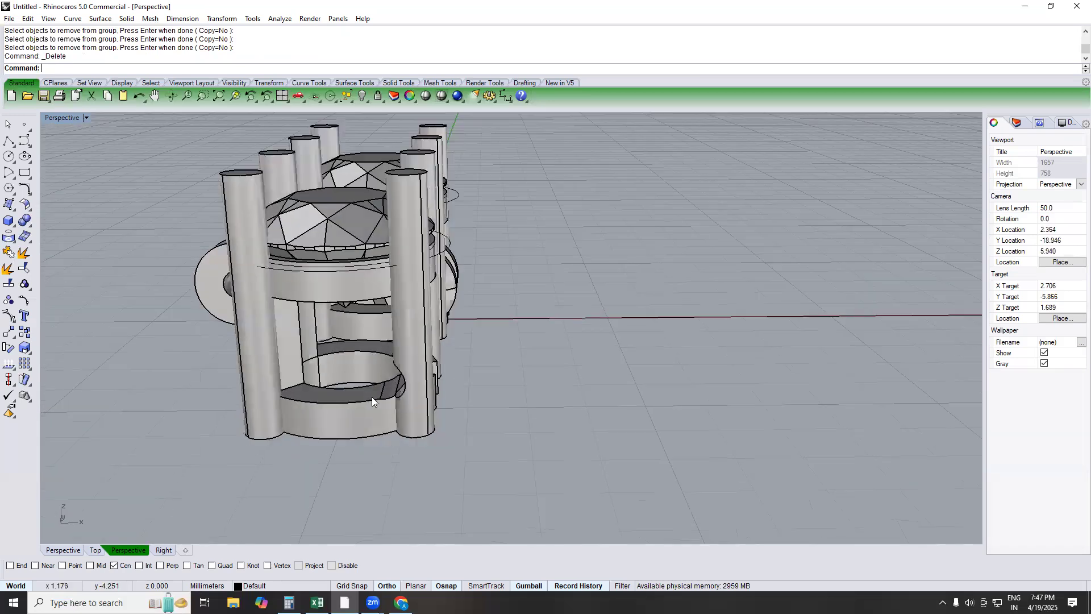
pyautogui.write('rg')
pyautogui.press('Return')
pyautogui.click(364, 411)
pyautogui.press('Return')
pyautogui.moveTo(449, 401); pyautogui.dragTo(459, 376, button='right')
pyautogui.press('Delete')
# Step: Untrim the connector notches in the copied setting's two prongs
pyautogui.write('untrim')
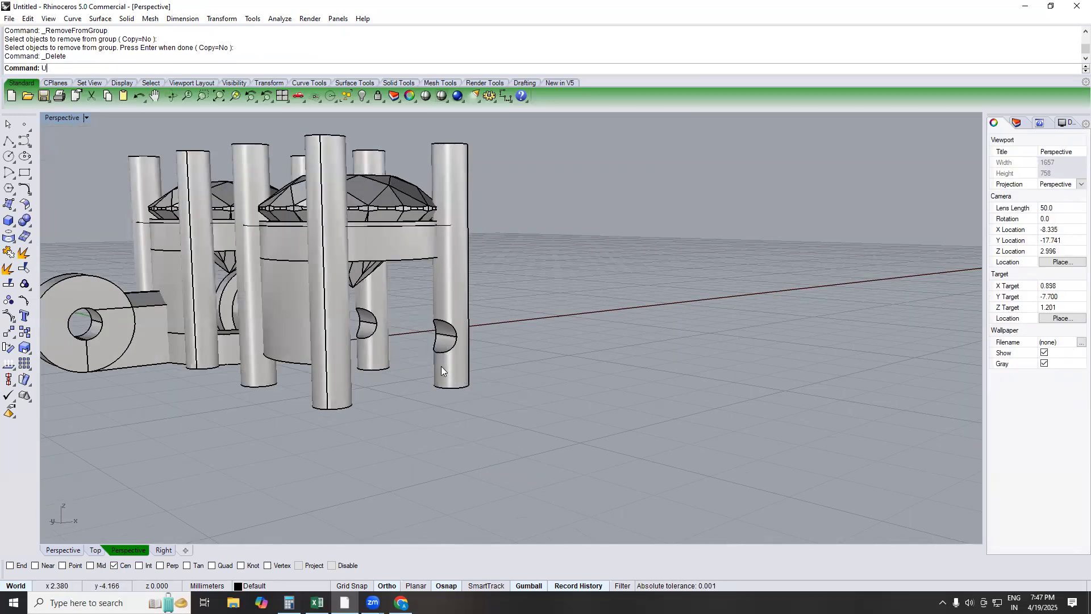
pyautogui.press('Return')
pyautogui.click(445, 337)
pyautogui.click(365, 316)
pyautogui.moveTo(466, 338); pyautogui.dragTo(447, 314, button='right')
pyautogui.press('Return')
# Step: Duplicate the inner and outer lower edges of the copied setting's upper ring and move both circles down toward the prong bases
pyautogui.write('de')
pyautogui.press('Return')
pyautogui.click(434, 307)
pyautogui.click(453, 296)
pyautogui.press('Return')
pyautogui.write('front')
pyautogui.press('Return')
pyautogui.moveTo(457, 329); pyautogui.dragTo(448, 412)
# Step: Undo the open extrusion of the two circles and extrude them again as a solid base ring with distance -0.59537
pyautogui.write('top')
pyautogui.press('Return')
pyautogui.moveTo(549, 406); pyautogui.dragTo(514, 495, button='right')
pyautogui.scroll(-6, 549, 374)
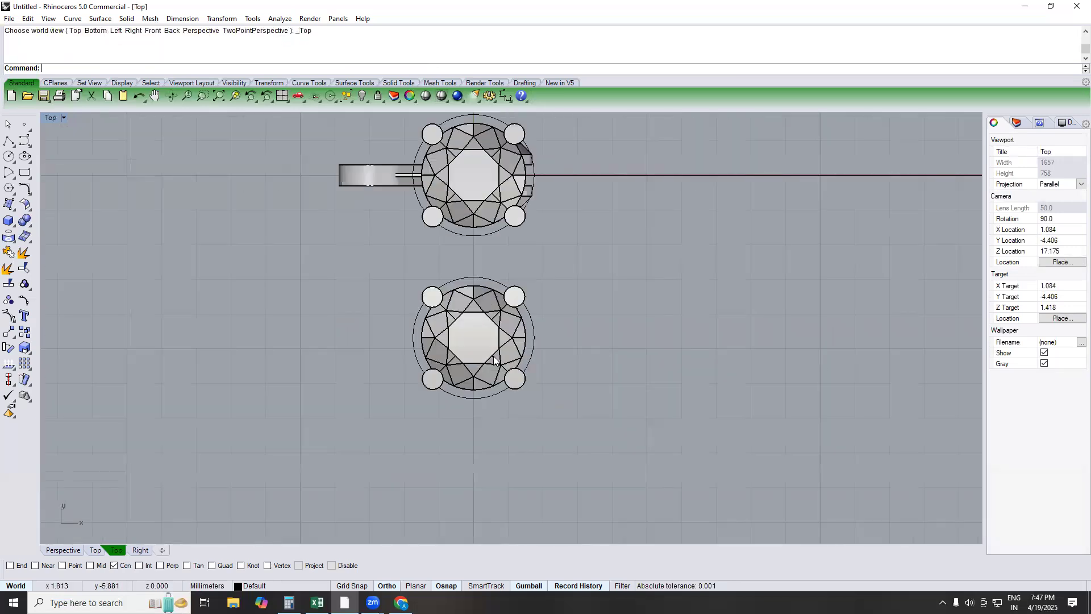
pyautogui.write('perspective')
pyautogui.press('Return')
pyautogui.scroll(6, 511, 365)
pyautogui.scroll(2, 512, 368)
pyautogui.hotkey('ctrl', 'z')
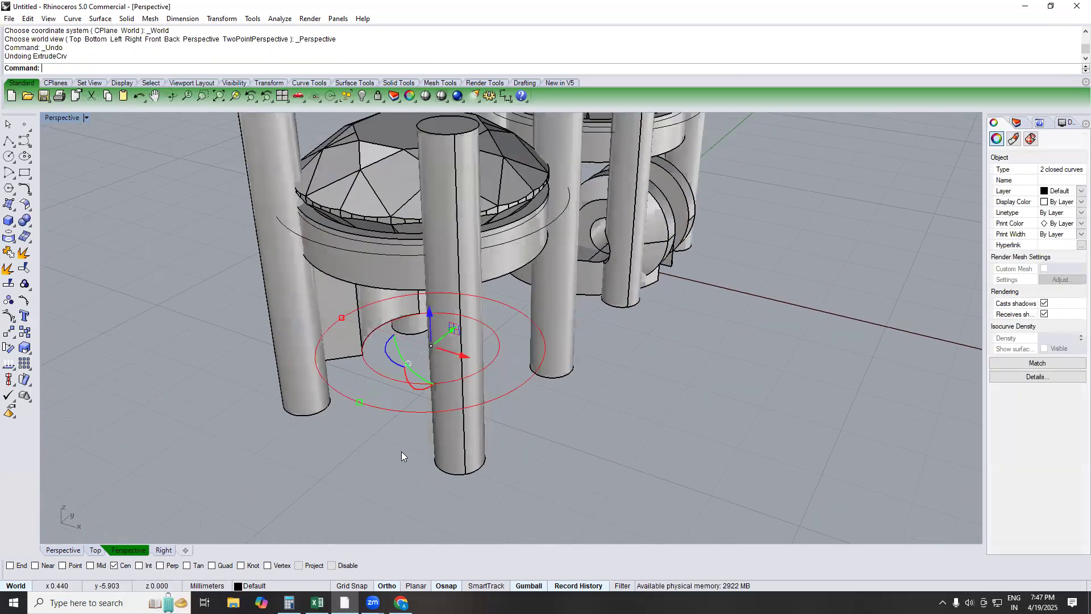
pyautogui.write('E')
pyautogui.press('Return')
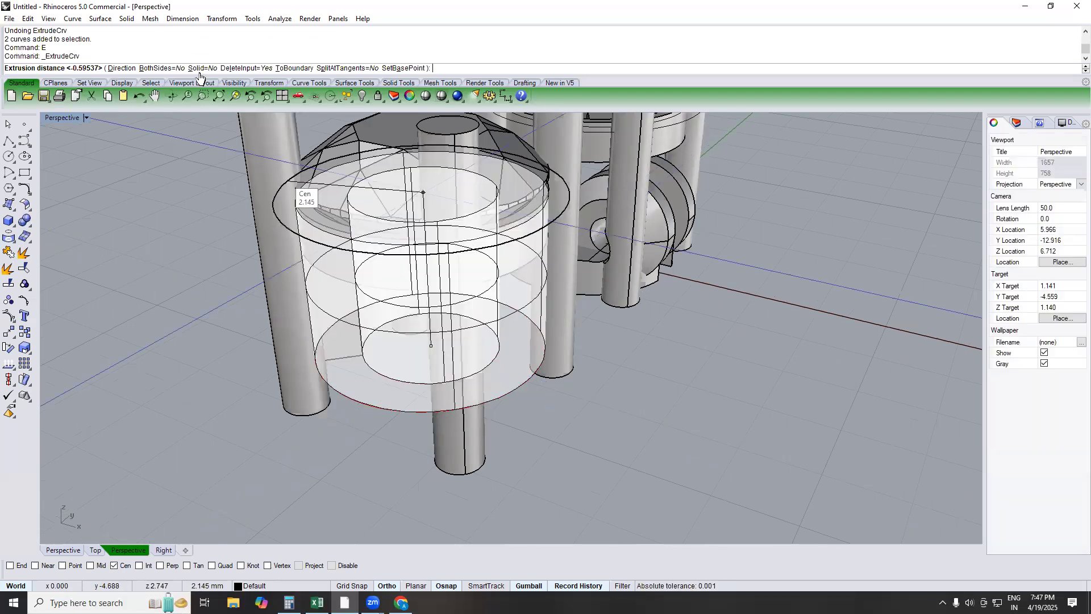
pyautogui.click(198, 68)
pyautogui.press('Return')
pyautogui.scroll(-4, 590, 347)
pyautogui.moveTo(591, 345); pyautogui.dragTo(755, 355, button='right')
pyautogui.scroll(-3, 645, 352)
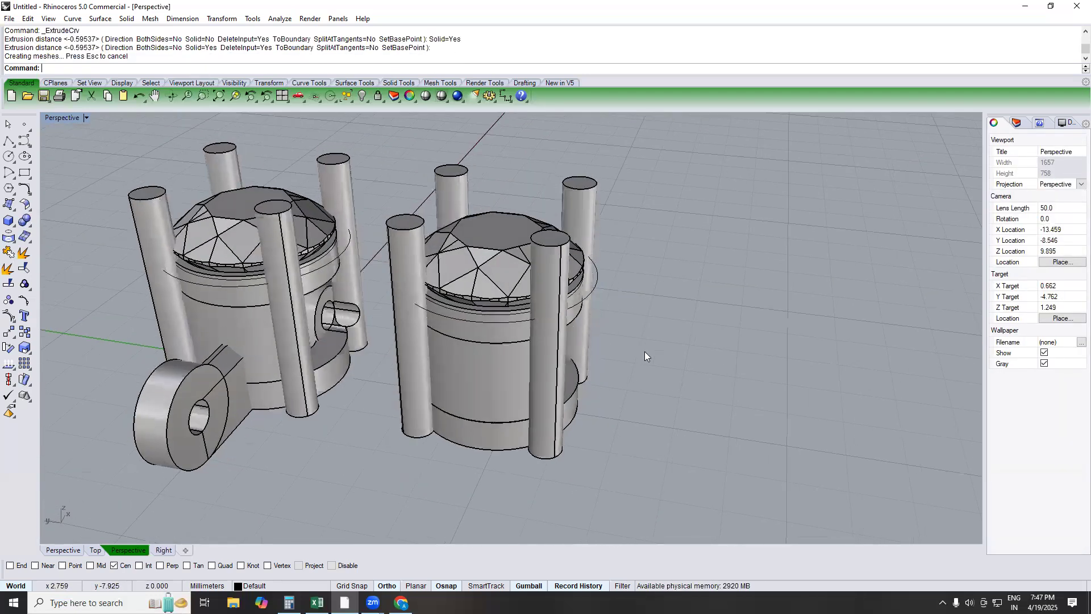
# Step: Group all parts of the original connector setting and hide them, leaving only the copied setting
pyautogui.write('TOP')
pyautogui.press('Return')
pyautogui.moveTo(368, 208); pyautogui.dragTo(368, 217, button='right')
pyautogui.moveTo(612, 356); pyautogui.dragTo(372, 260)
pyautogui.write('g')
pyautogui.press('Return')
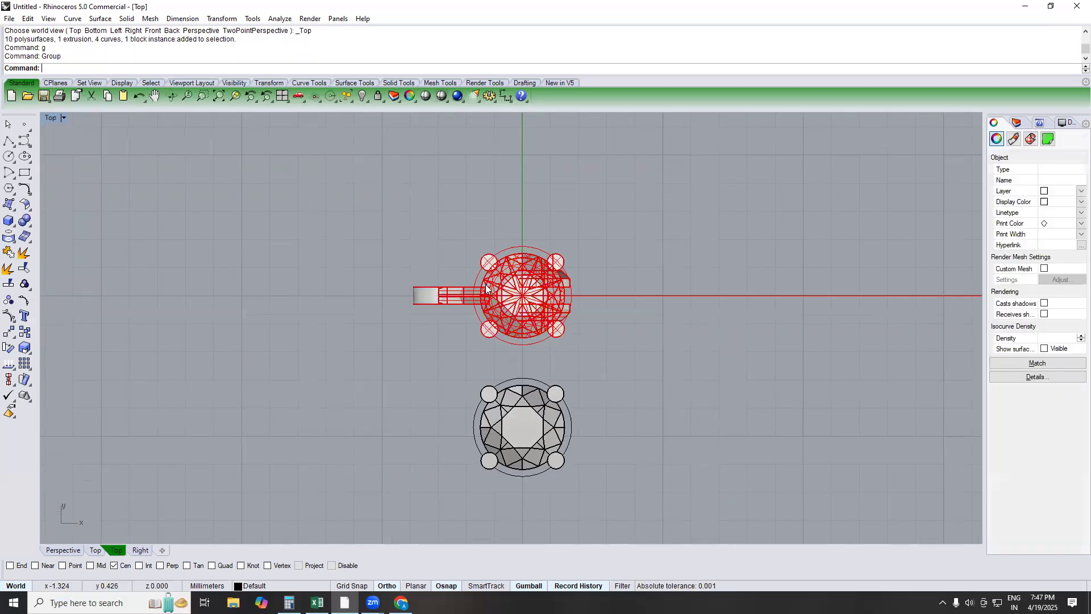
pyautogui.hotkey('ctrl', 'h')
# Step: Take the curved side wall between the two prongs on the negative X side out of the setting's group
pyautogui.moveTo(534, 388); pyautogui.dragTo(533, 288, button='right')
pyautogui.write('PERSPECTIVE')
pyautogui.press('Return')
pyautogui.scroll(3, 687, 275)
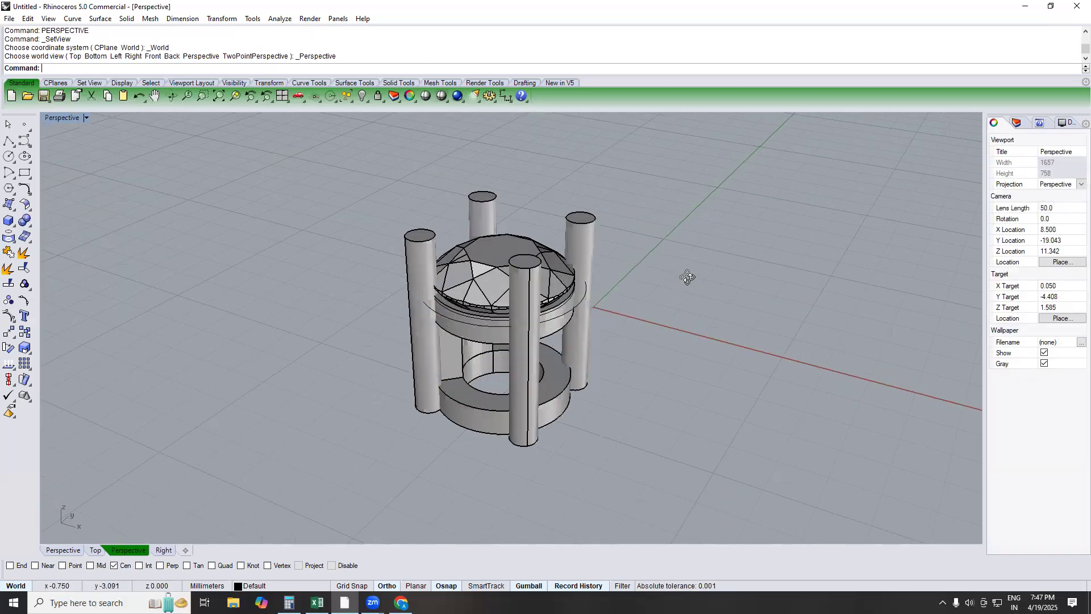
pyautogui.moveTo(687, 275); pyautogui.dragTo(748, 297, button='right')
pyautogui.scroll(4, 564, 341)
pyautogui.click(530, 344)
pyautogui.press('Escape')
pyautogui.write('RG')
pyautogui.press('Return')
pyautogui.click(504, 344)
pyautogui.press('Return')
# Step: Mirror a copy of the curved side wall across the stone's centre, using point snap, to the opposite pair of prongs
pyautogui.write('TOP')
pyautogui.press('Return')
pyautogui.moveTo(513, 332); pyautogui.dragTo(489, 281, button='right')
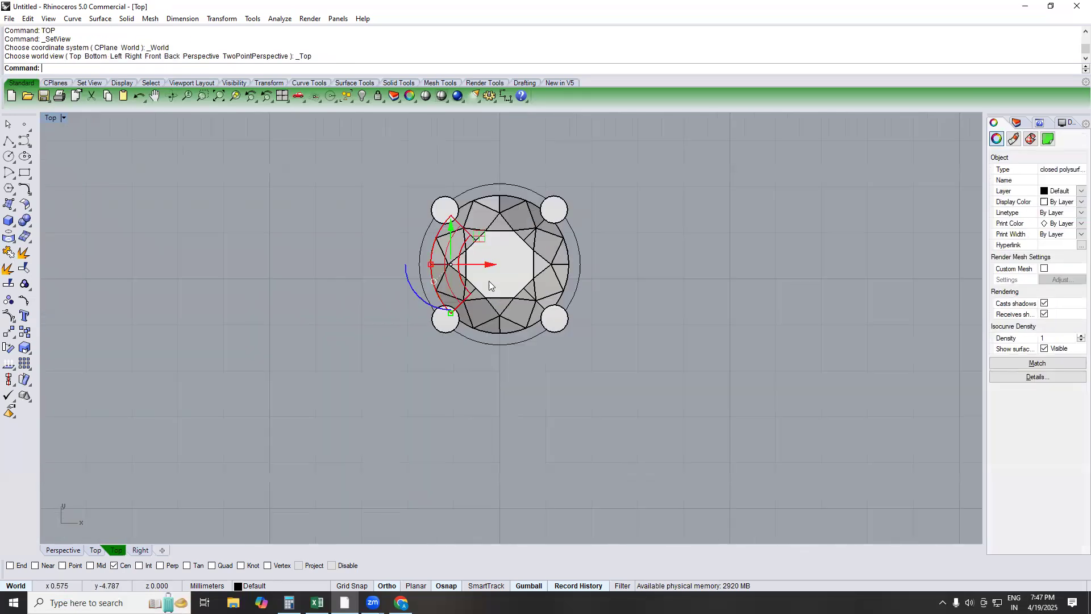
pyautogui.write('mm')
pyautogui.press('Return')
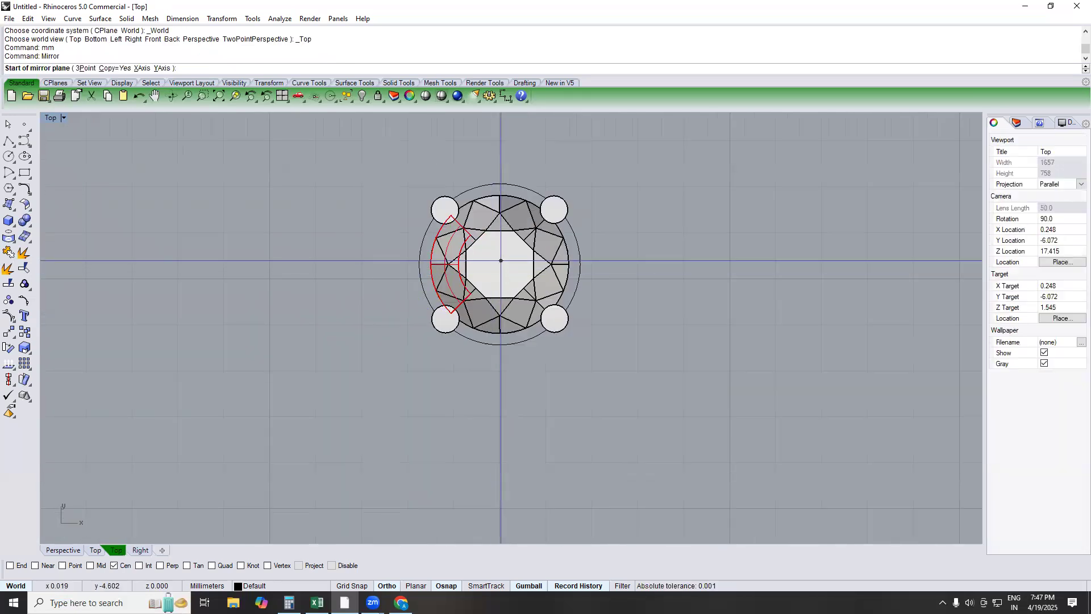
pyautogui.write('oop')
pyautogui.press('Return')
pyautogui.click(500, 261)
pyautogui.click(501, 378)
pyautogui.write('PERSPECTIVE')
pyautogui.press('Return')
pyautogui.moveTo(506, 284); pyautogui.dragTo(582, 284, button='right')
# Step: Group all parts of the copied setting, including both side walls
pyautogui.hotkey('ctrl', 'a')
pyautogui.write('TOP')
pyautogui.press('Return')
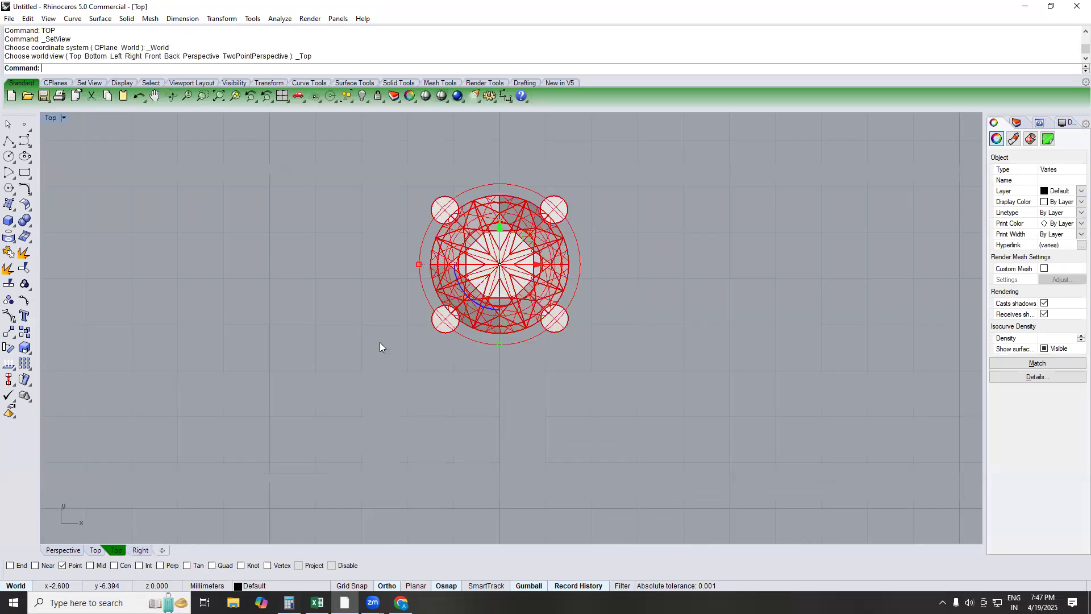
pyautogui.click(359, 349)
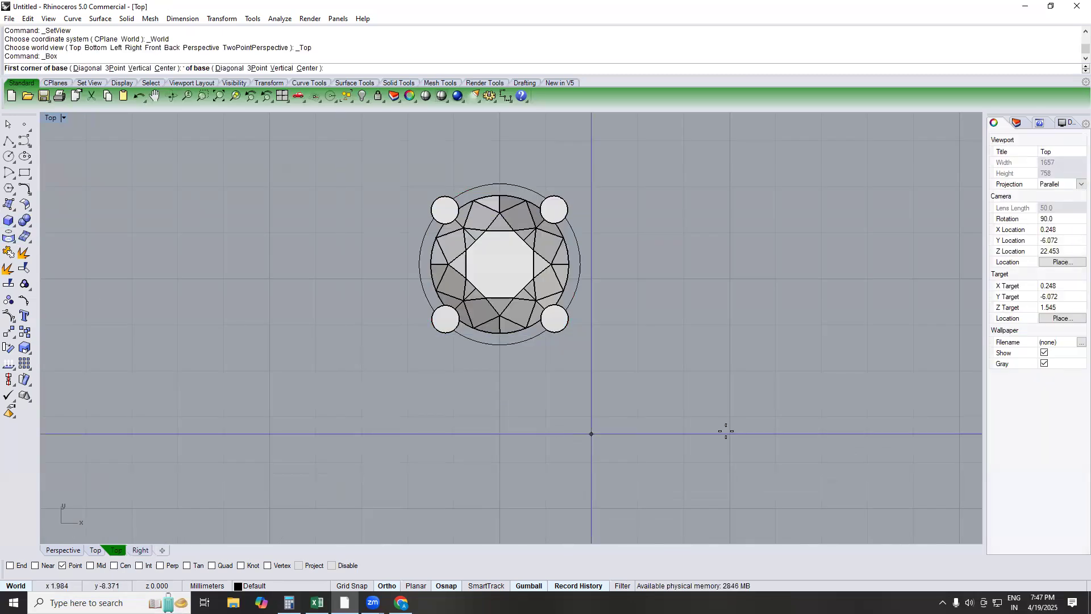
# Step: Draw a solid box beside the setting with length 6 mm, width 0.6 mm and height 0.6 mm
pyautogui.click(556, 429)
pyautogui.write('6')
pyautogui.press('Return')
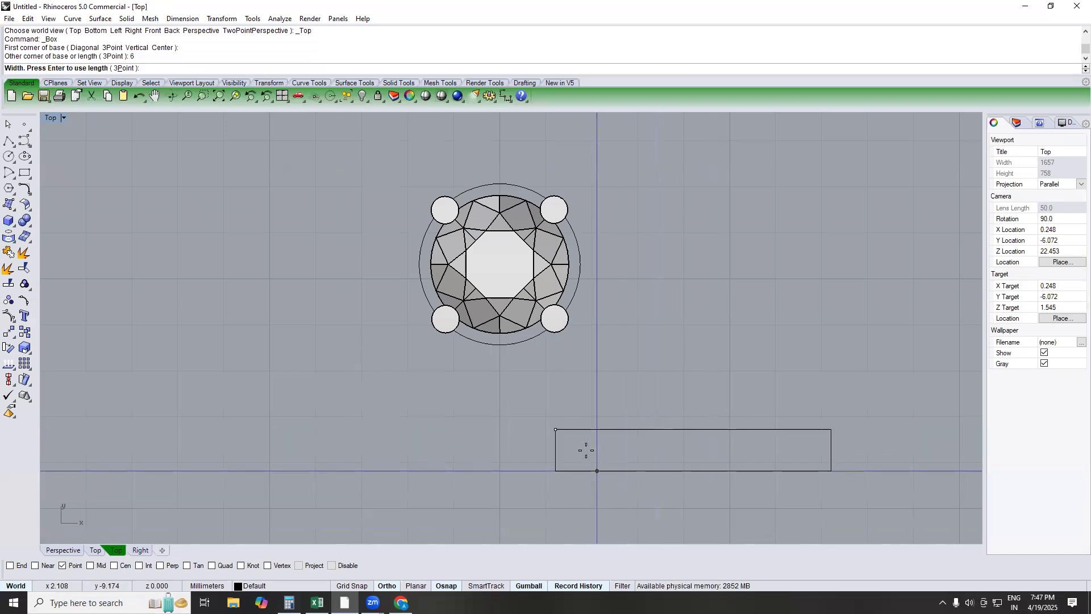
pyautogui.write('.6')
pyautogui.press('Return')
pyautogui.write('.6')
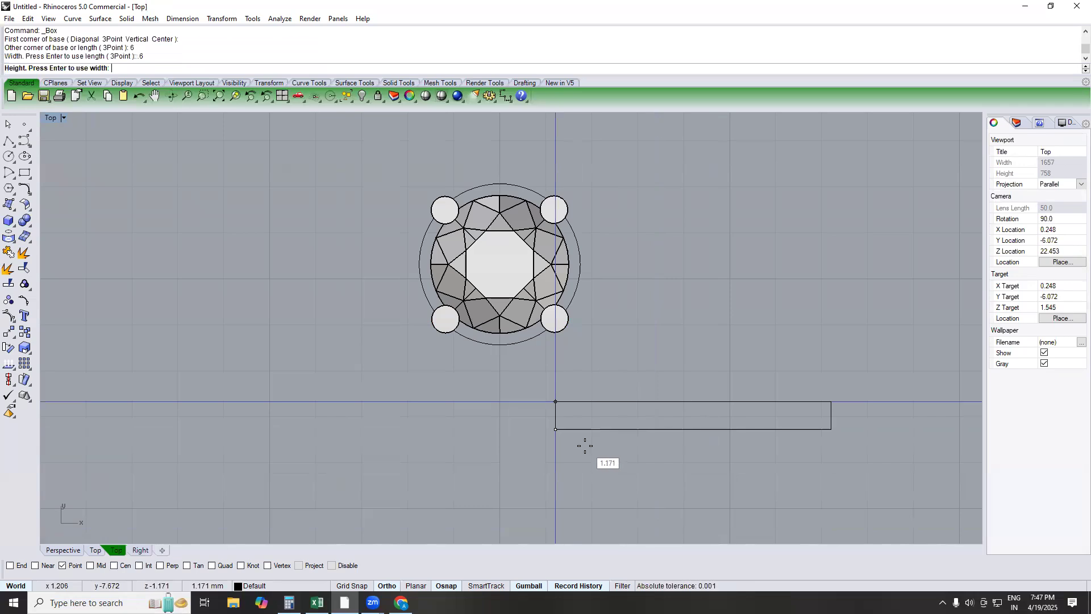
pyautogui.write('.6')
pyautogui.press('Return')
pyautogui.press('F4')
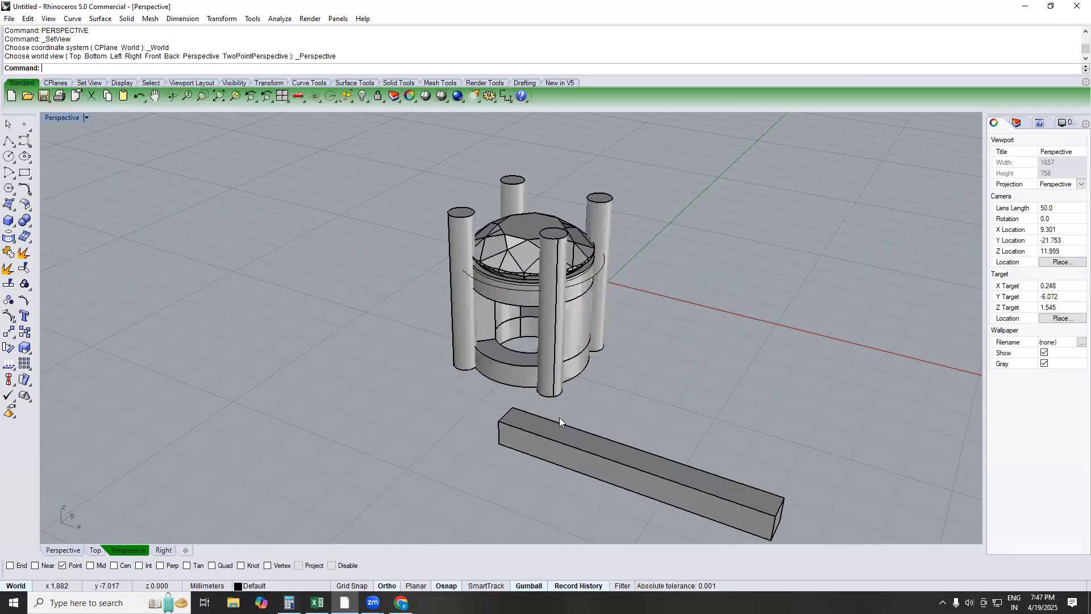
pyautogui.moveTo(678, 377); pyautogui.dragTo(690, 372, button='right')
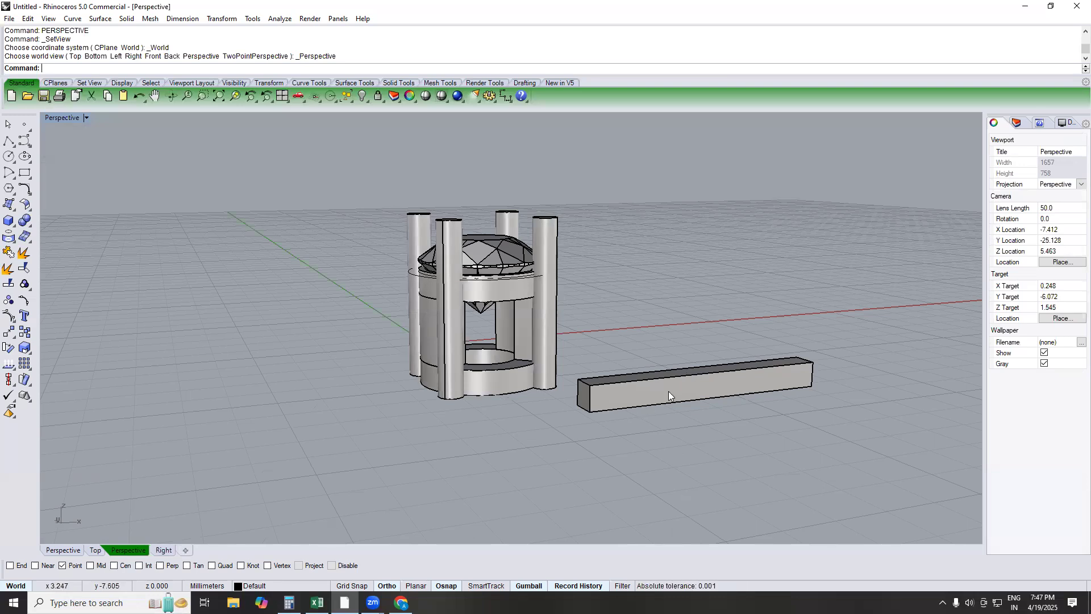
# Step: Copy the box straight up by 1.2 mm to get a second parallel bar above it
pyautogui.click(602, 411)
pyautogui.hotkey('ctrl', 'F2')
pyautogui.write('c')
pyautogui.press('Return')
pyautogui.click(575, 328)
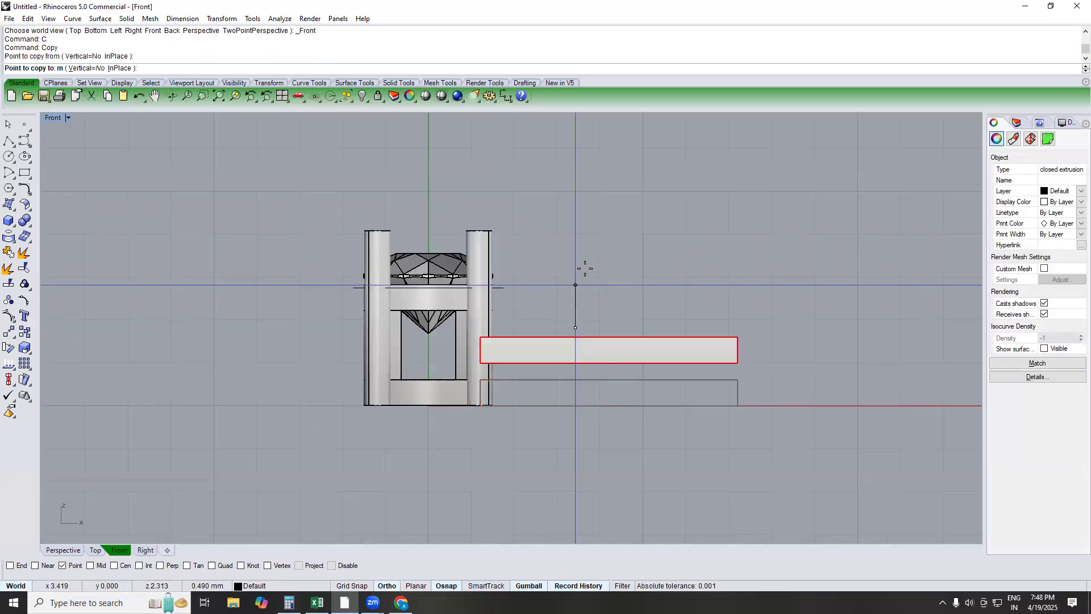
pyautogui.write('1.2')
pyautogui.press('Return')
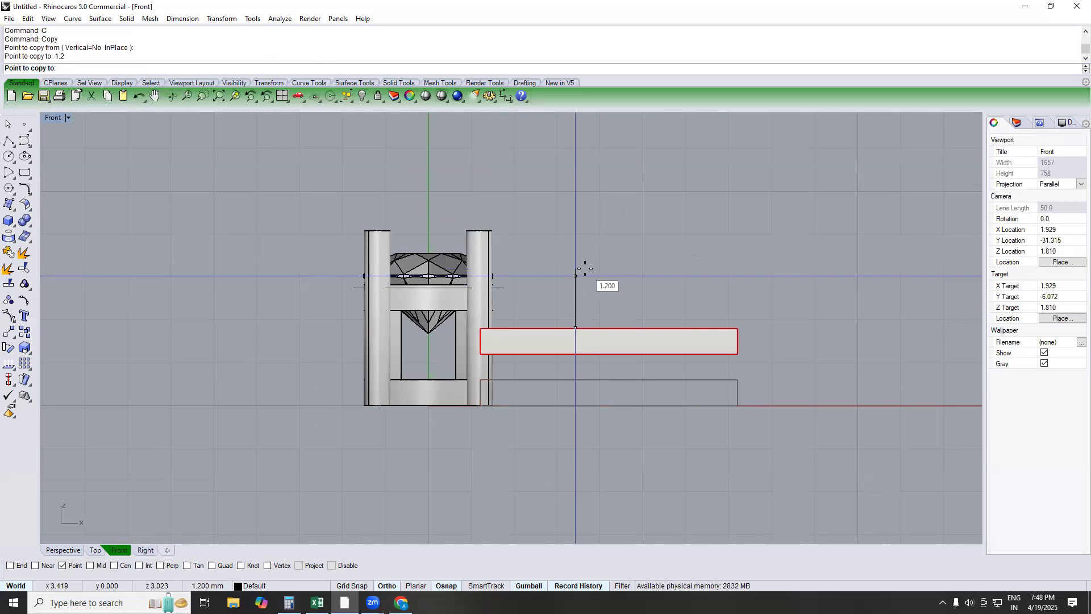
pyautogui.press('Return')
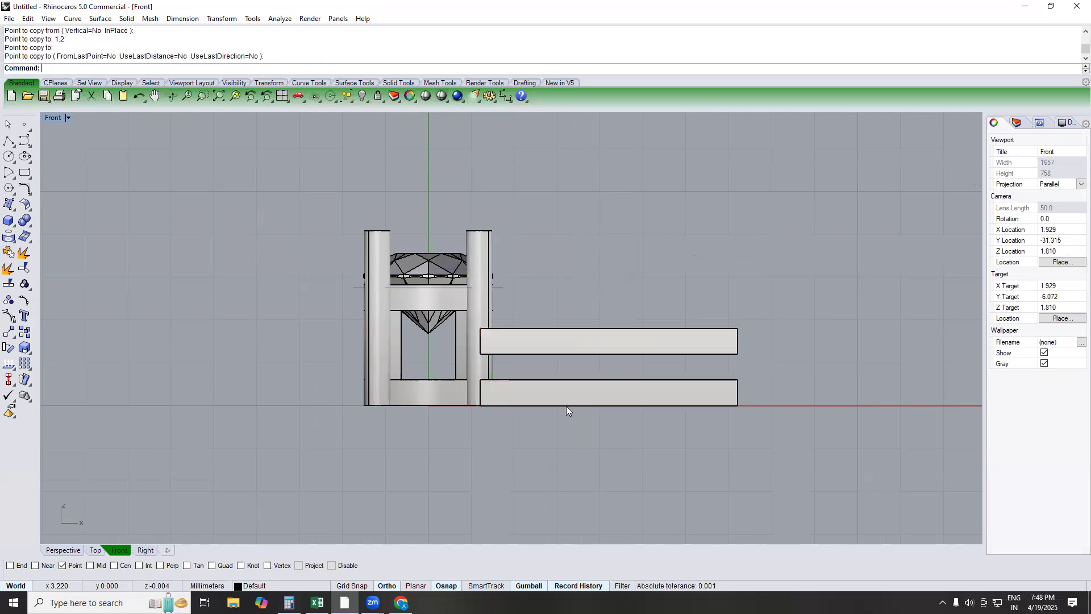
# Step: Move both bars together in plan so they line up with the centre of the setting
pyautogui.hotkey('ctrl', 'F1')
pyautogui.click(604, 399)
pyautogui.moveTo(604, 390); pyautogui.dragTo(622, 243)
pyautogui.write('FRONT')
pyautogui.press('Return')
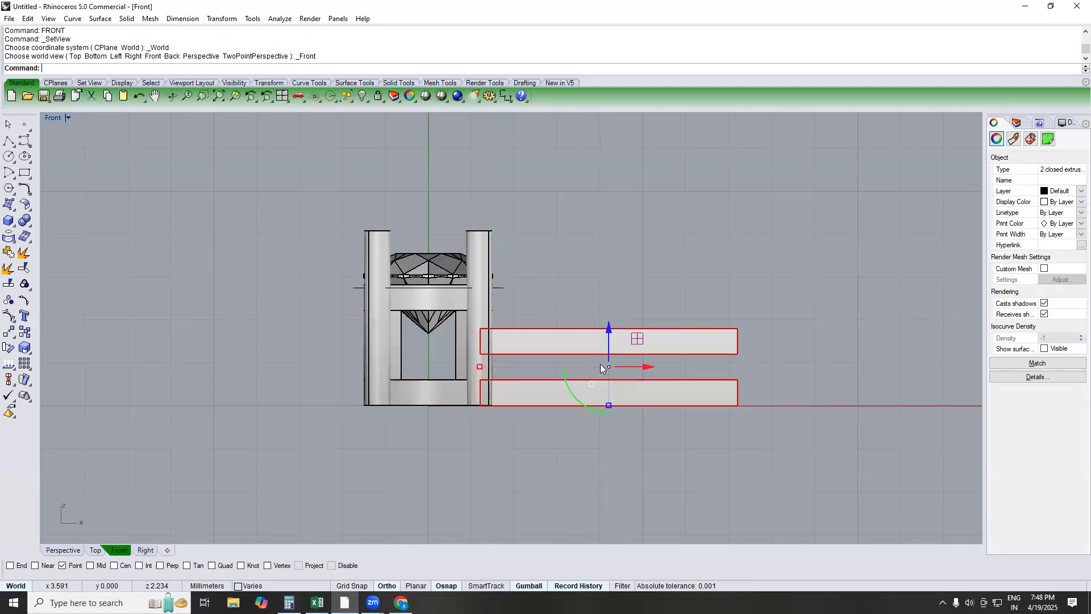
pyautogui.click(610, 290)
pyautogui.hotkey('ctrl', 'F4')
# Step: Take the side wall facing the bars out of the setting's group, then hide it and undo the hiding
pyautogui.scroll(6, 529, 321)
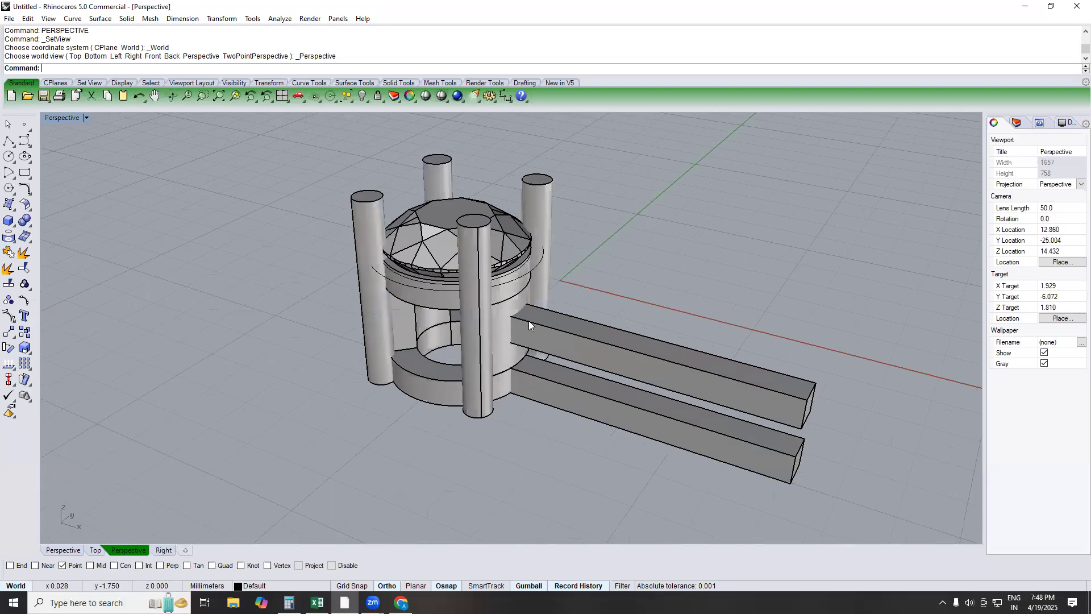
pyautogui.scroll(3, 500, 305)
pyautogui.moveTo(501, 305); pyautogui.dragTo(508, 338, button='right')
pyautogui.click(507, 338)
pyautogui.write('RG')
pyautogui.press('Return')
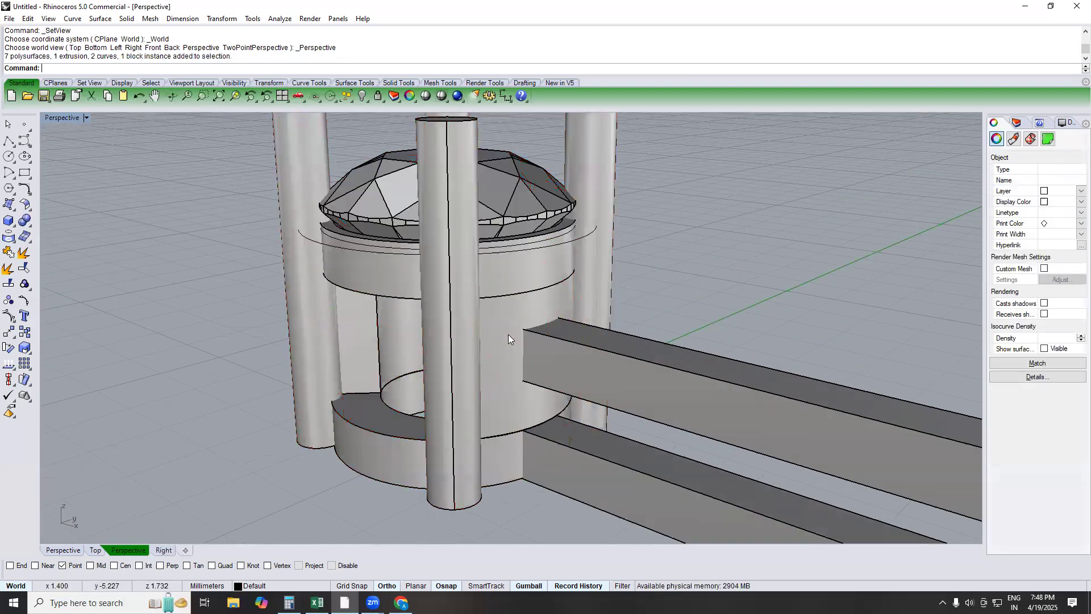
pyautogui.click(508, 328)
pyautogui.press('Return')
pyautogui.hotkey('ctrl', 'h')
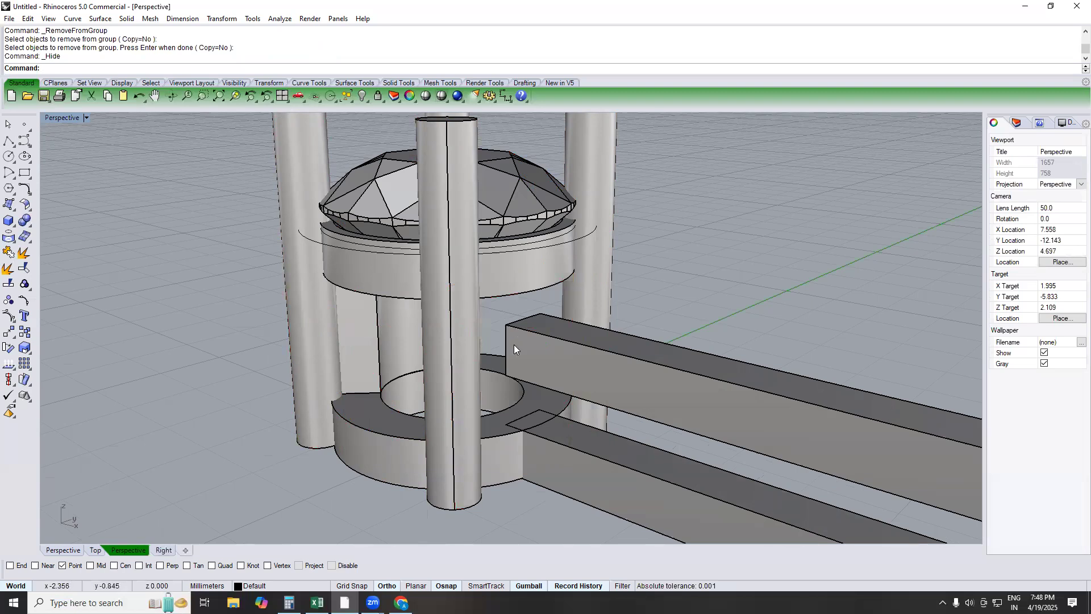
pyautogui.hotkey('ctrl', 'z')
# Step: Check in a wireframe front view how the lower bar's underside lines up with the base ring and prong bottoms
pyautogui.scroll(-5, 540, 334)
pyautogui.moveTo(542, 329); pyautogui.dragTo(570, 404, button='right')
pyautogui.write('FRONT')
pyautogui.press('Return')
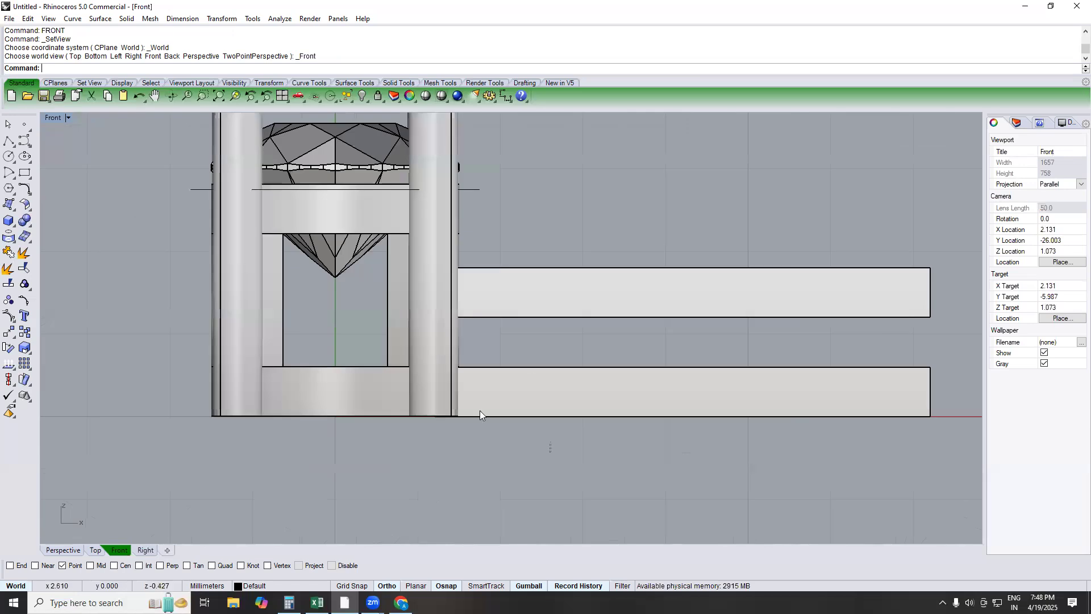
pyautogui.click(480, 410)
pyautogui.write('W')
pyautogui.press('Return')
pyautogui.scroll(5, 432, 417)
pyautogui.write('S')
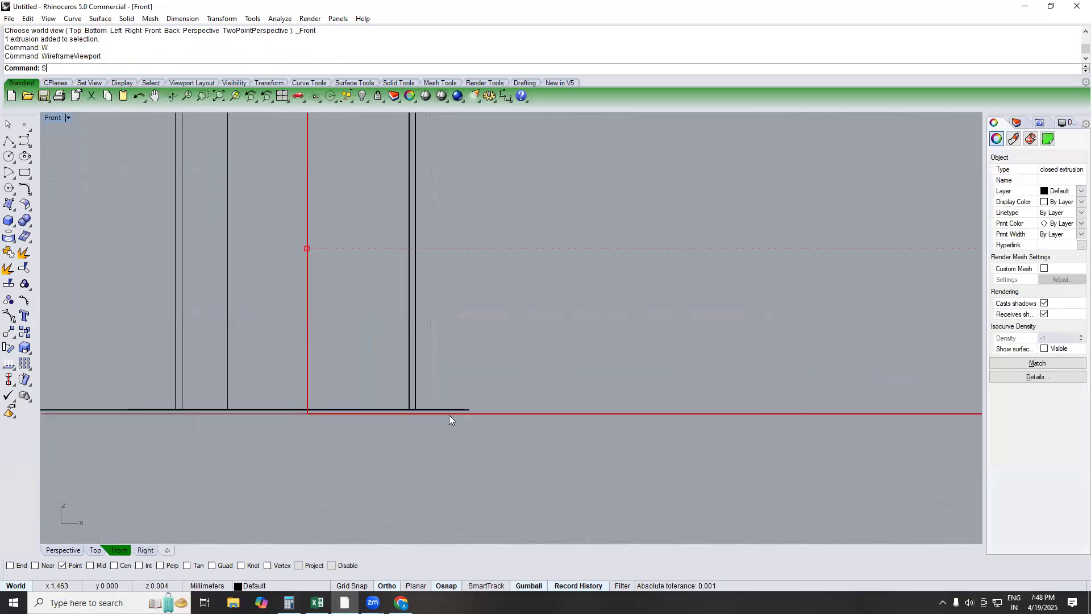
pyautogui.write('V')
pyautogui.press('Return')
pyautogui.scroll(-6, 449, 416)
# Step: Move the lower bar along the X direction until it passes through both sides of the base ring
pyautogui.write('TOP')
pyautogui.press('Return')
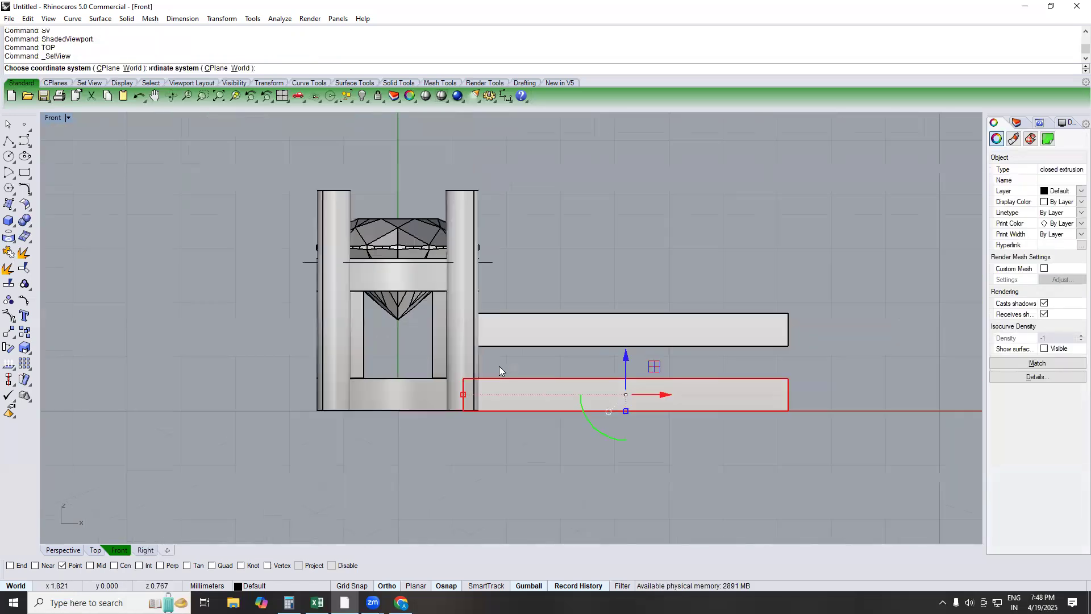
pyautogui.click(553, 400)
pyautogui.write('PERSPECTIVE')
pyautogui.press('Return')
pyautogui.moveTo(503, 388); pyautogui.dragTo(580, 372, button='right')
pyautogui.click(525, 372)
pyautogui.moveTo(614, 372); pyautogui.dragTo(416, 348)
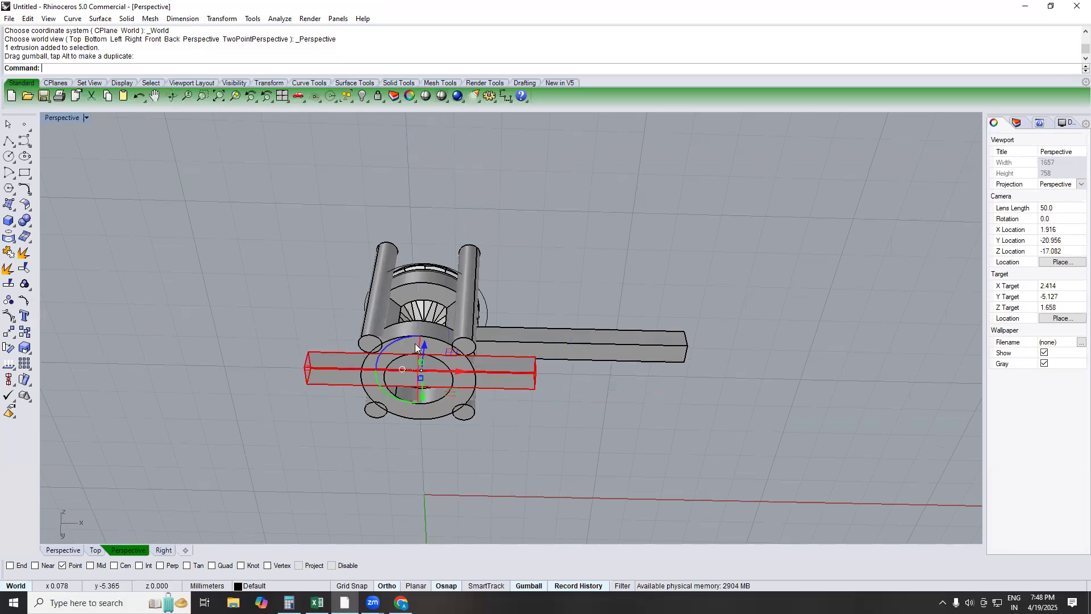
# Step: Subtract the lower bar from the setting to notch both sides of the base ring, and delete the bar
pyautogui.scroll(2, 416, 353)
pyautogui.click(491, 375)
pyautogui.press('Return')
pyautogui.click(536, 380)
pyautogui.press('Return')
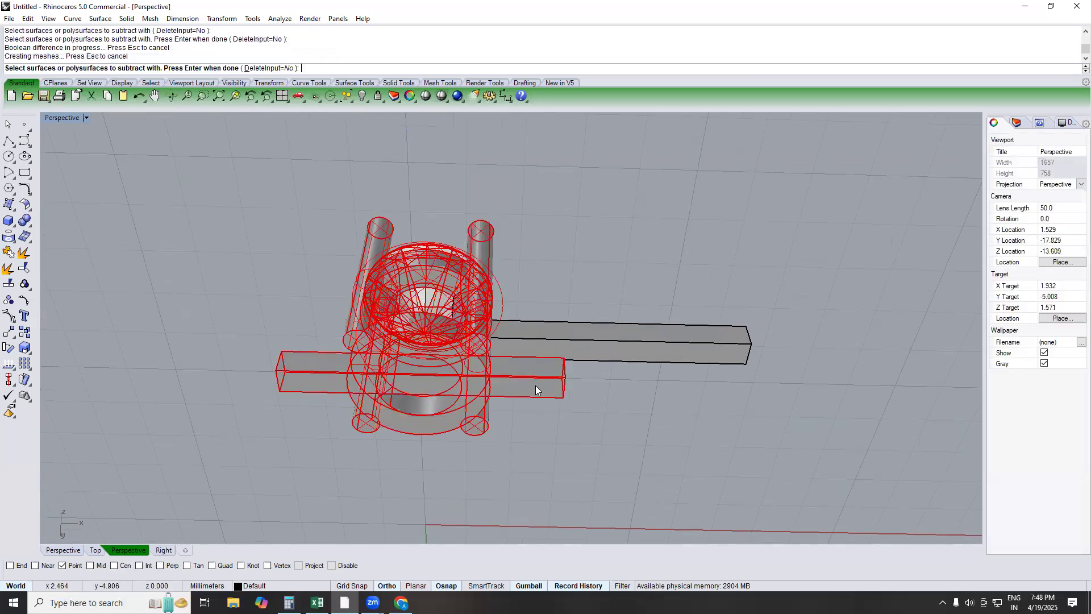
pyautogui.click(532, 389)
pyautogui.press('Delete')
# Step: Group all parts of the notched setting, leaving the upper bar out
pyautogui.moveTo(512, 375); pyautogui.dragTo(492, 318, button='right')
pyautogui.write('TOP')
pyautogui.press('Return')
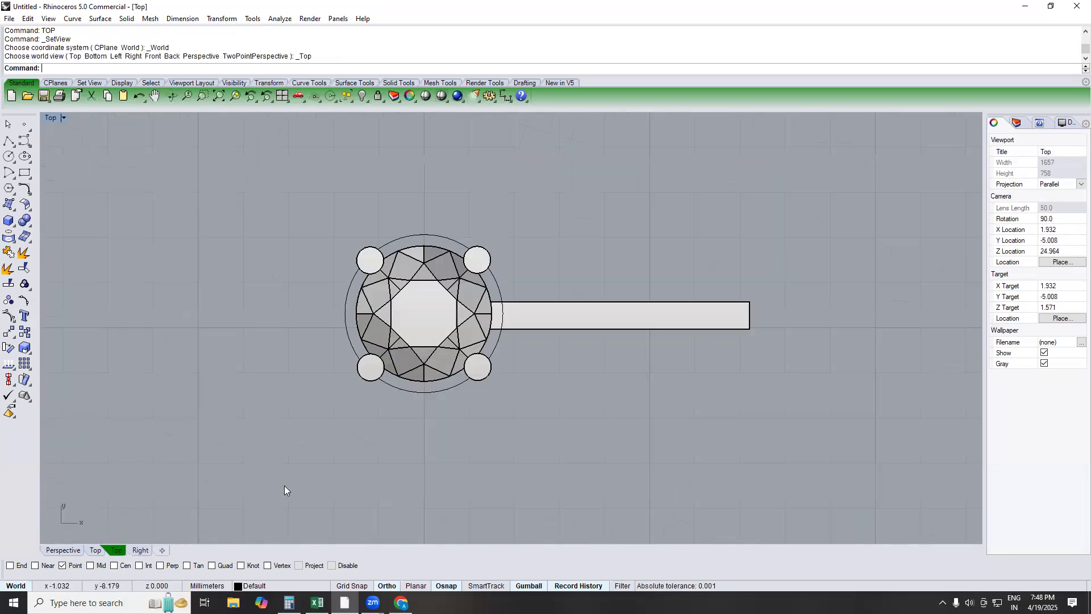
pyautogui.moveTo(285, 486); pyautogui.dragTo(562, 194)
pyautogui.write('G')
pyautogui.press('Return')
# Step: Copy the grouped setting once along the X direction so the copy stands right beside it
pyautogui.click(431, 328)
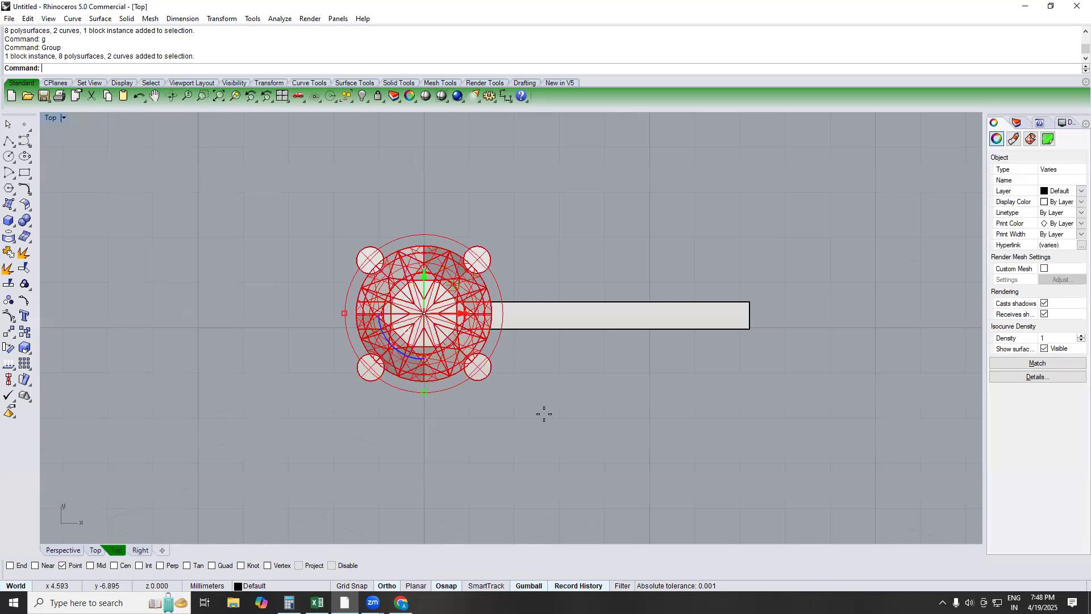
pyautogui.write('C')
pyautogui.press('Return')
pyautogui.click(544, 415)
pyautogui.click(702, 412)
pyautogui.press('Return')
pyautogui.press('Escape')
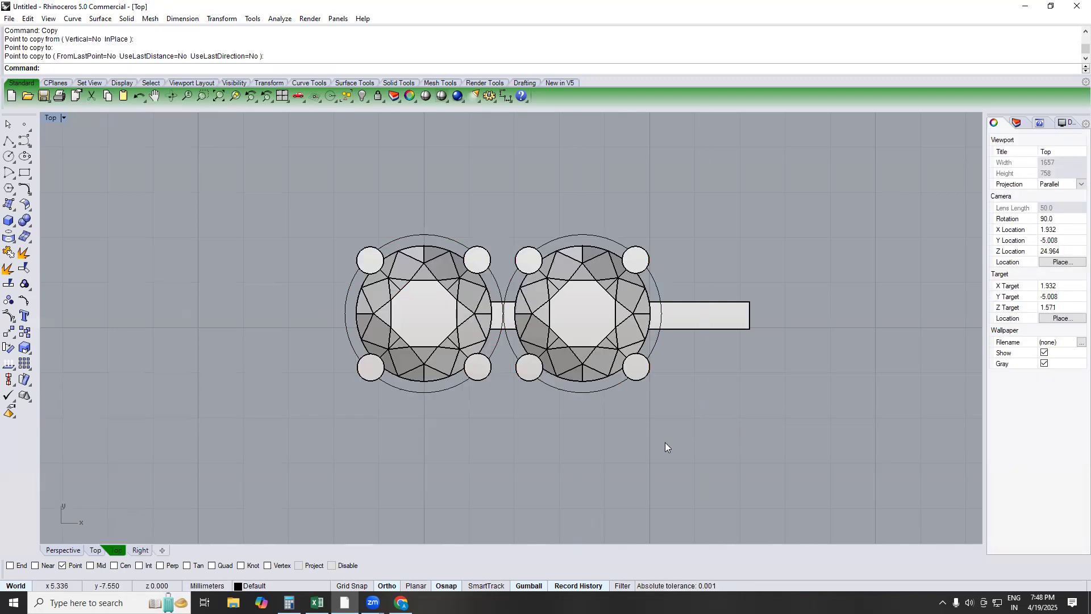
# Step: Try to subtract the upper bar from the whole grouped second setting, then undo the Boolean difference
pyautogui.write('P')
pyautogui.press('Return')
pyautogui.moveTo(591, 363); pyautogui.dragTo(589, 334, button='right')
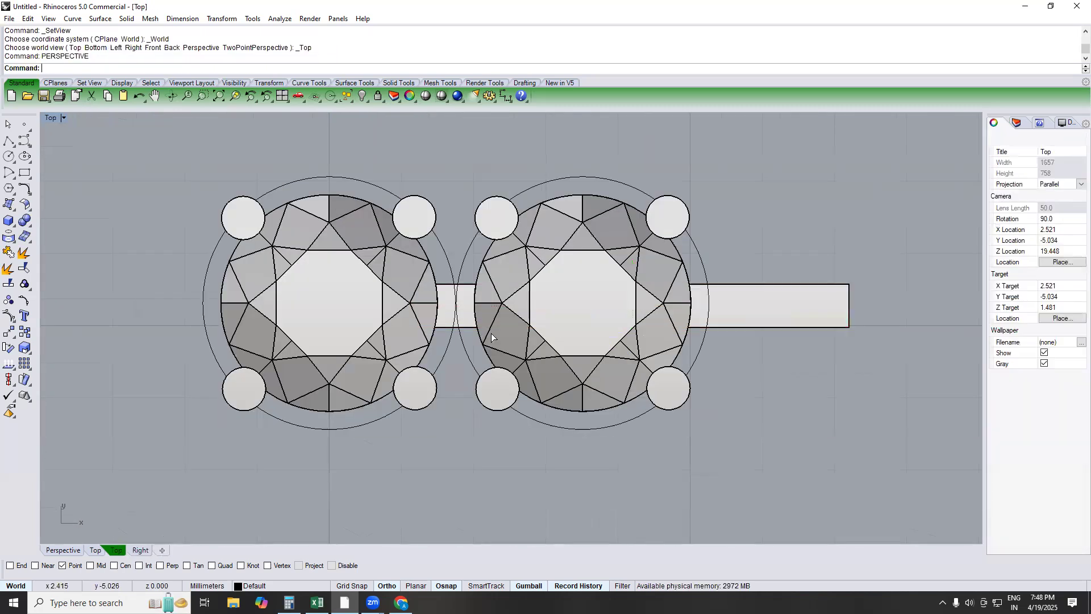
pyautogui.moveTo(520, 336); pyautogui.dragTo(476, 300, button='right')
pyautogui.scroll(6, 476, 300)
pyautogui.click(474, 300)
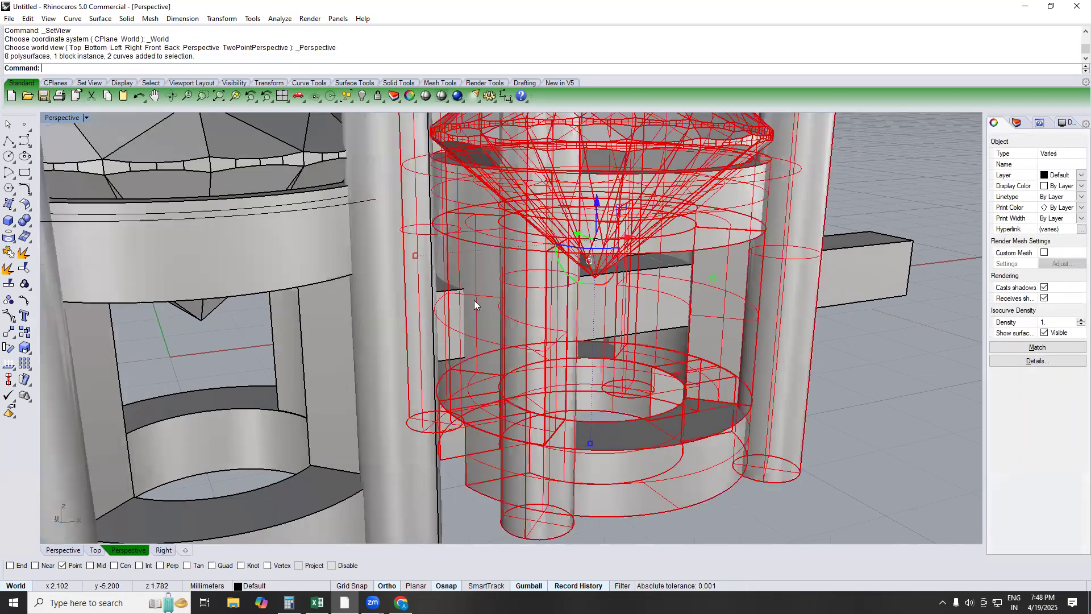
pyautogui.write('B')
pyautogui.press('Return')
pyautogui.click(465, 315)
pyautogui.press('Return')
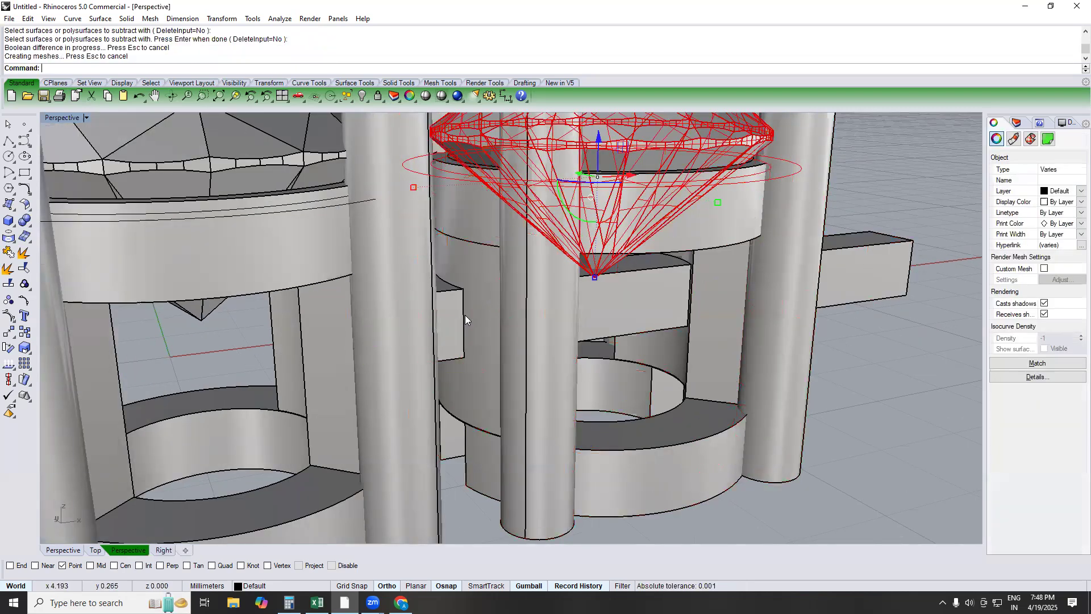
pyautogui.hotkey('ctrl', 'z')
pyautogui.press('Escape')
# Step: Take the second setting's side wall facing the first setting out of its group and subtract the upper bar from it
pyautogui.write('RG')
pyautogui.press('Return')
pyautogui.click(484, 282)
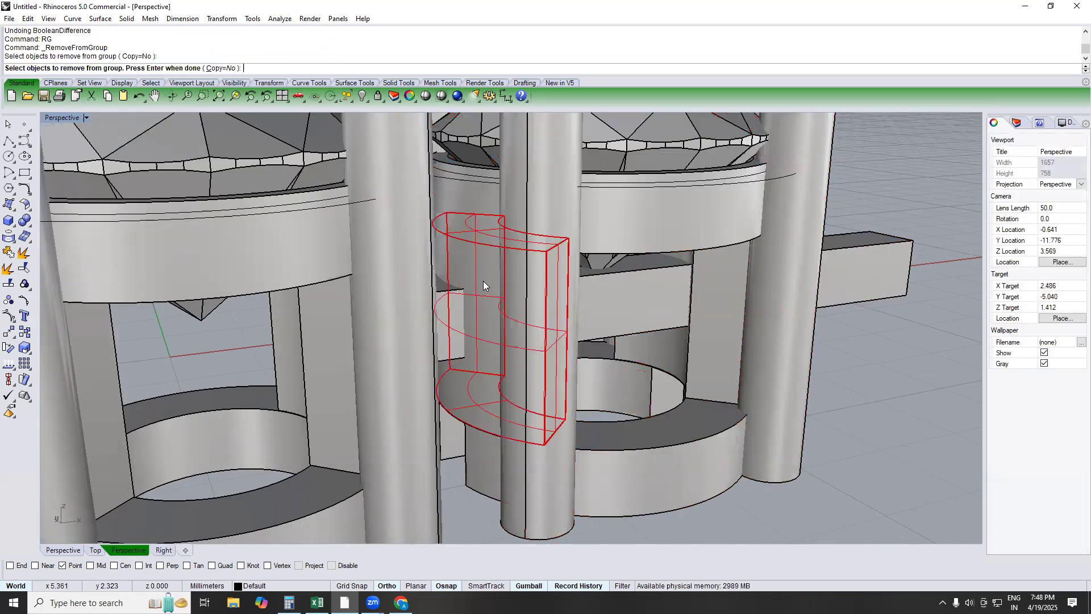
pyautogui.press('Return')
pyautogui.write('B')
pyautogui.press('Return')
pyautogui.click(446, 327)
pyautogui.press('Return')
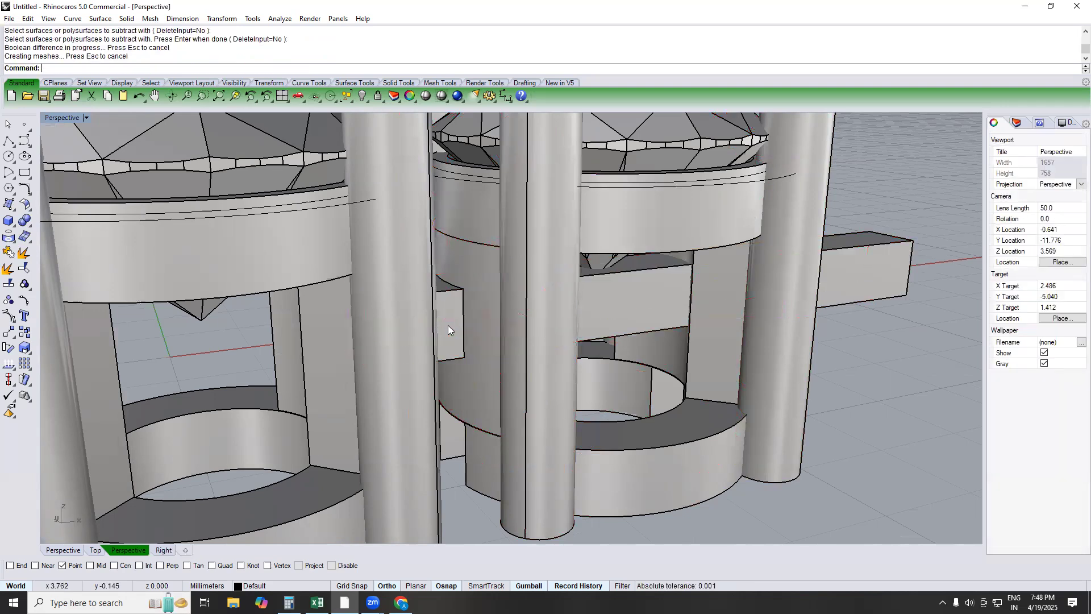
# Step: Group the upper bar with the first setting
pyautogui.click(451, 327)
pyautogui.scroll(-8, 418, 340)
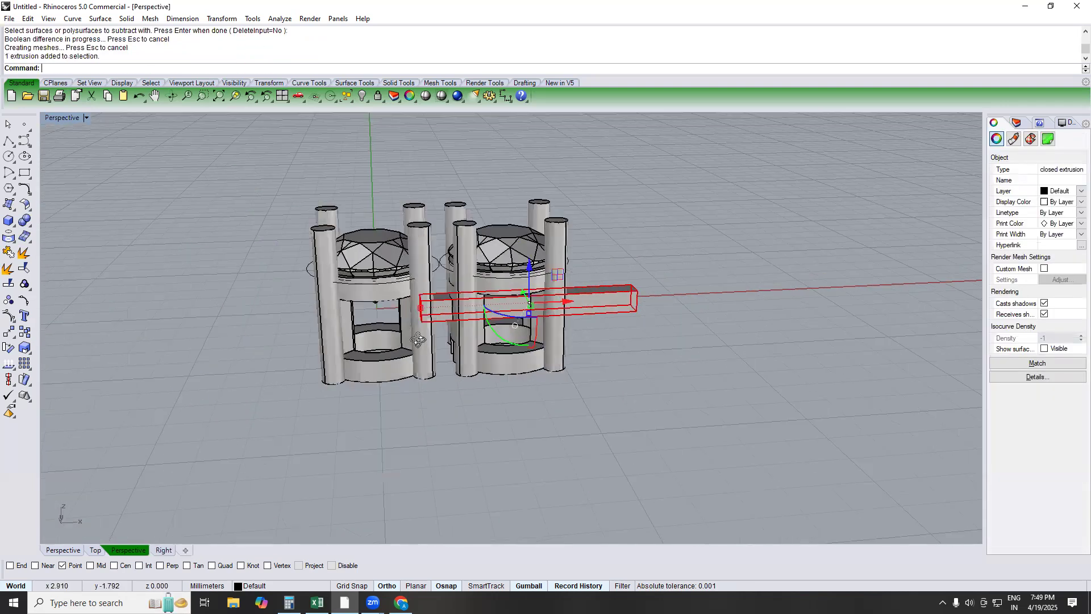
pyautogui.moveTo(326, 229); pyautogui.dragTo(324, 225)
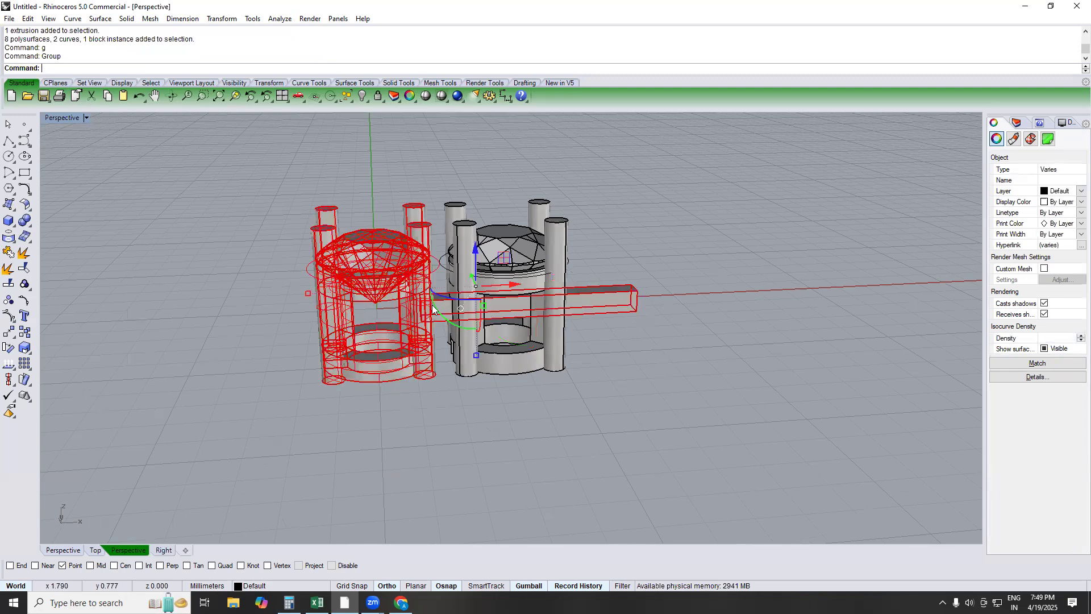
pyautogui.scroll(5, 458, 319)
pyautogui.scroll(-5, 458, 320)
pyautogui.press('Escape')
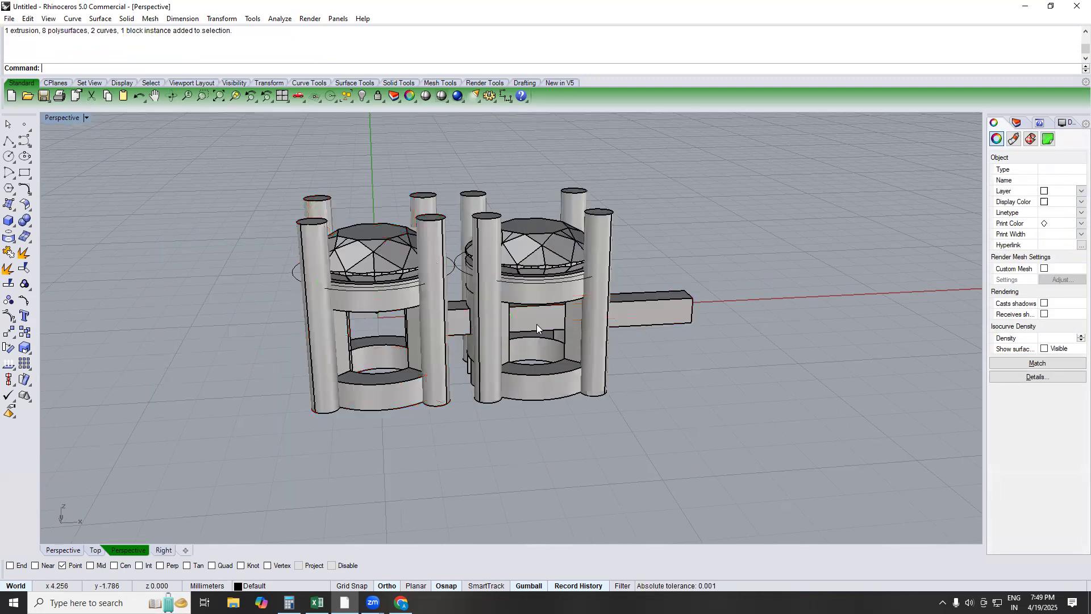
# Step: Examine from the front and from below how the bar meets the side walls and notched base rings
pyautogui.moveTo(522, 320); pyautogui.dragTo(492, 279, button='right')
pyautogui.scroll(4, 476, 366)
pyautogui.scroll(-2, 478, 364)
pyautogui.scroll(5, 480, 358)
pyautogui.scroll(-5, 552, 275)
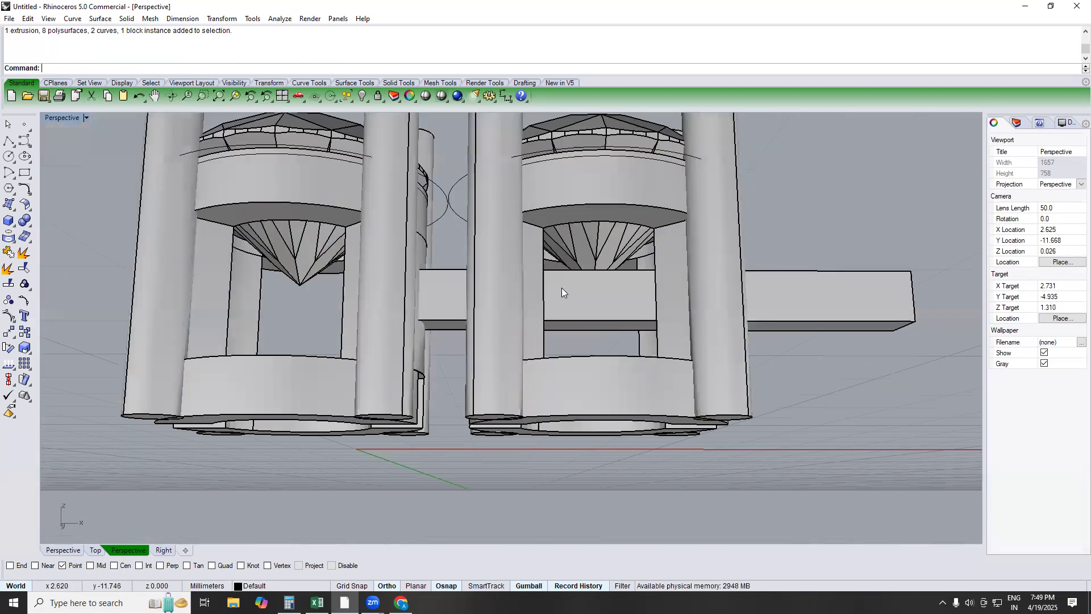
pyautogui.scroll(3, 562, 288)
pyautogui.moveTo(382, 367); pyautogui.dragTo(336, 388, button='right')
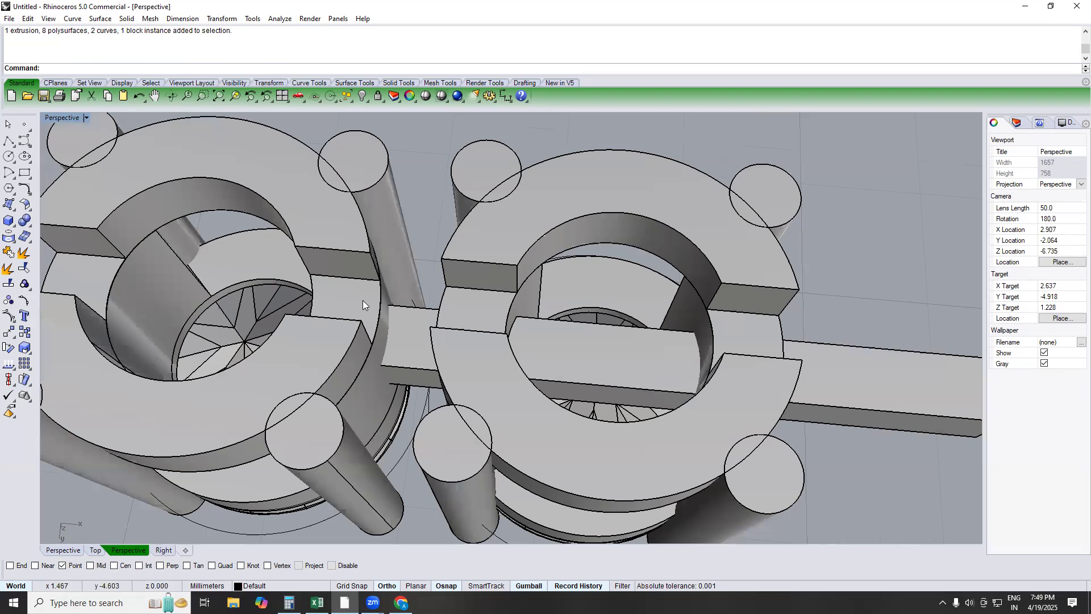
# Step: Take the upper bar out of the first setting's group in the front view
pyautogui.write('FRONT')
pyautogui.press('Return')
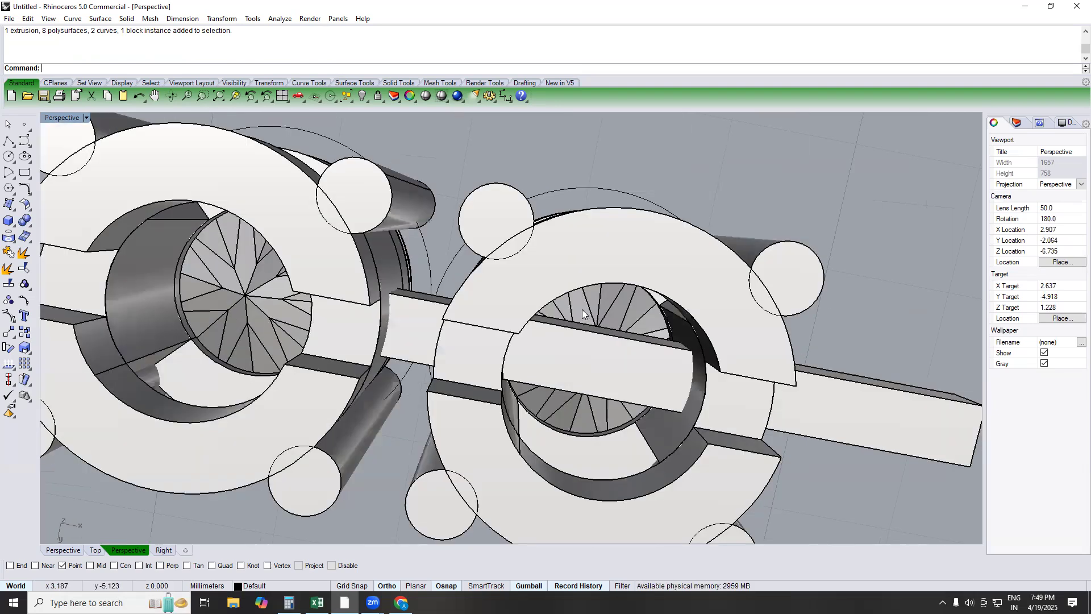
pyautogui.scroll(-4, 561, 304)
pyautogui.write('RG')
pyautogui.press('Return')
pyautogui.click(570, 266)
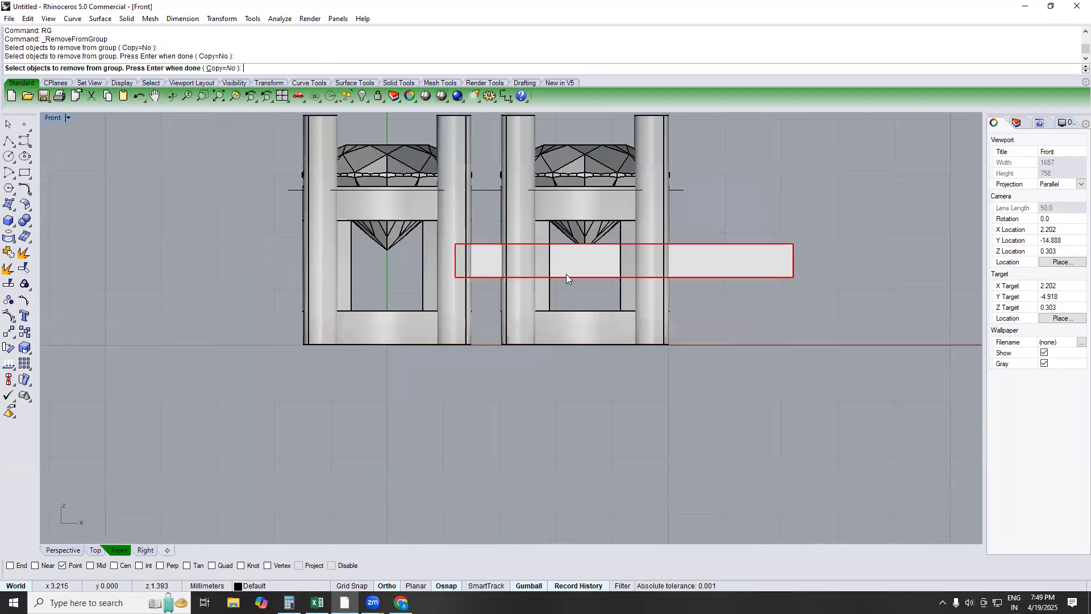
pyautogui.press('Return')
# Step: Try bending the bar downward inside the second setting with a 0.6 mm spine and Planar on, then undo the bend
pyautogui.moveTo(557, 292); pyautogui.dragTo(558, 294, button='right')
pyautogui.write('Be')
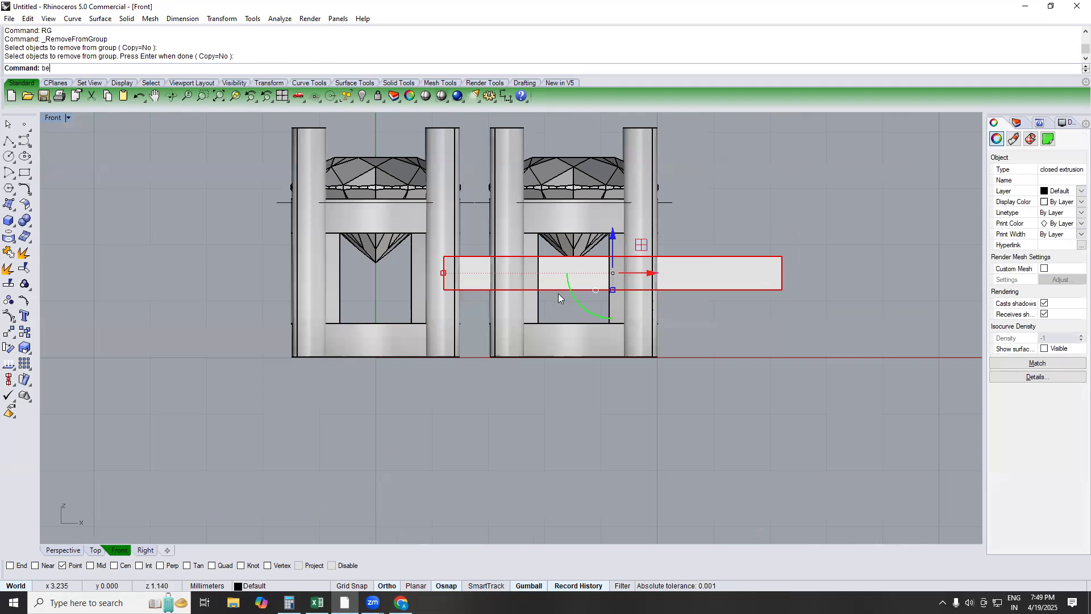
pyautogui.write('nd')
pyautogui.press('Return')
pyautogui.scroll(3, 545, 296)
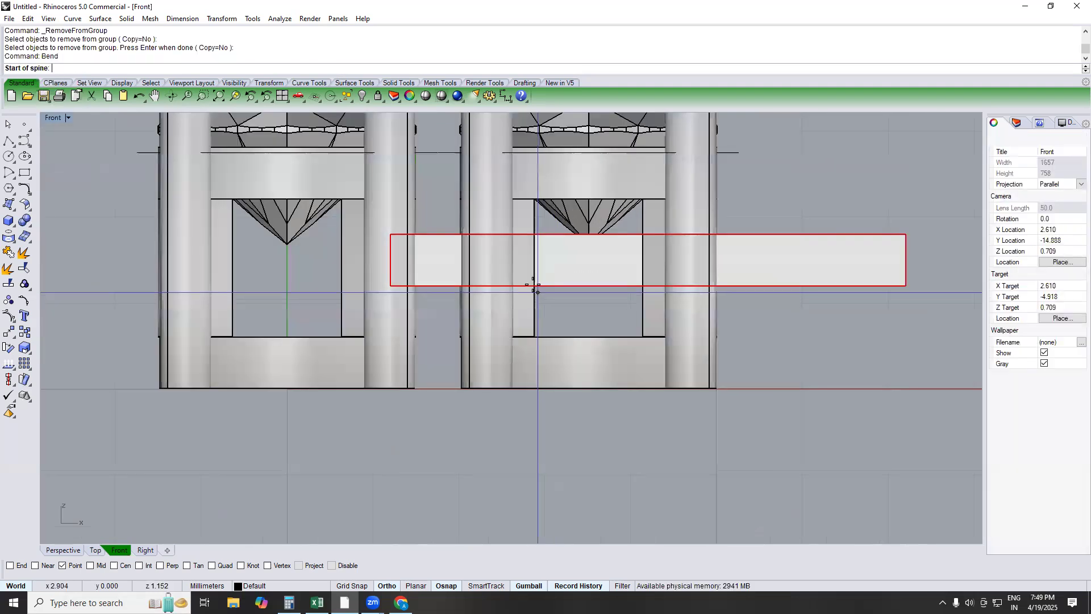
pyautogui.click(533, 285)
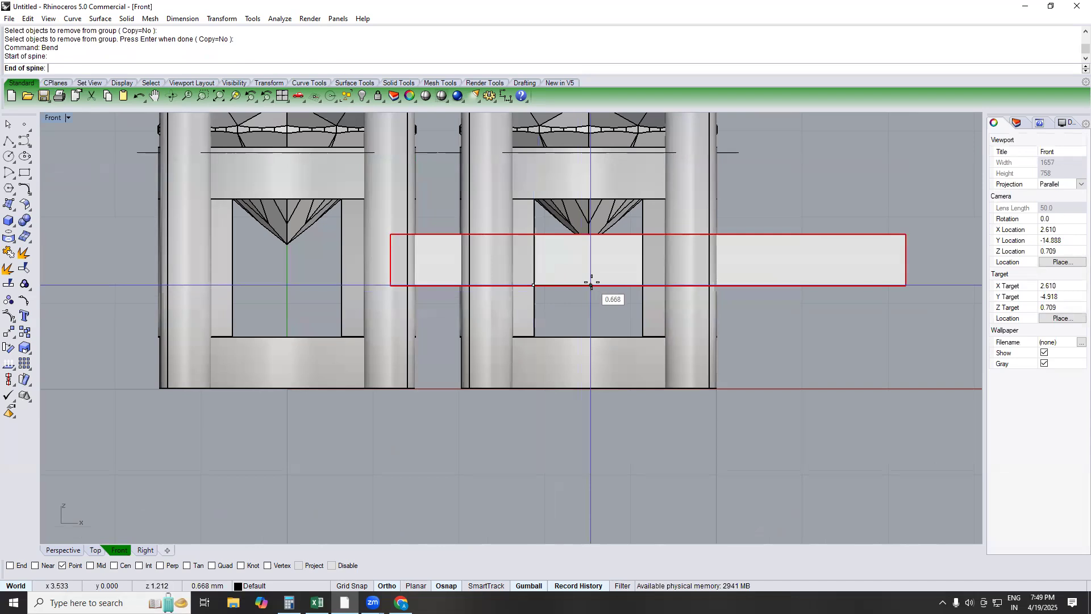
pyautogui.write('.6')
pyautogui.press('Return')
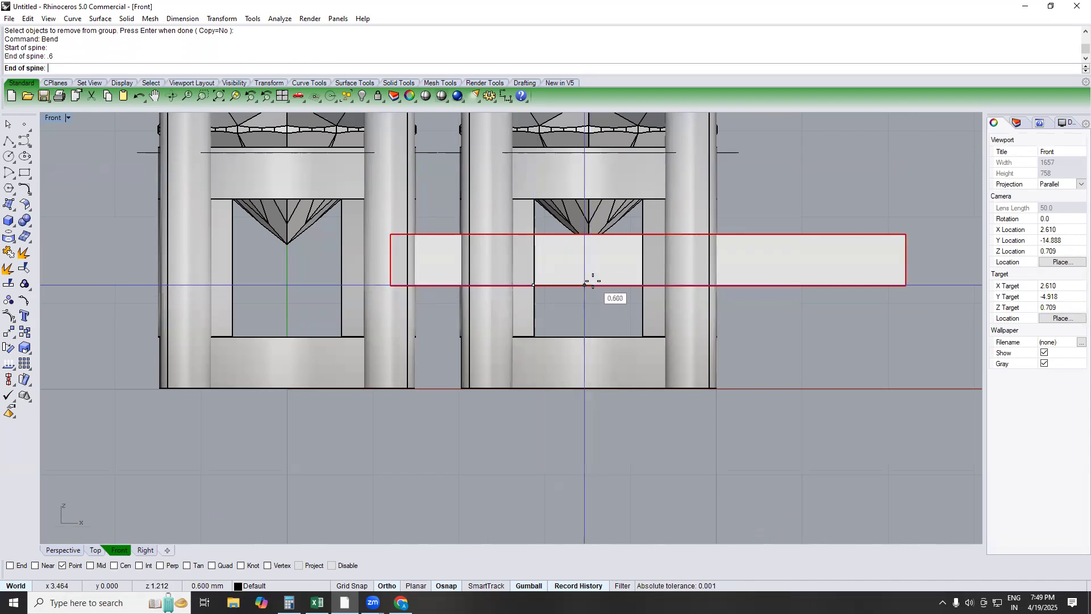
pyautogui.click(565, 324)
pyautogui.scroll(3, 538, 329)
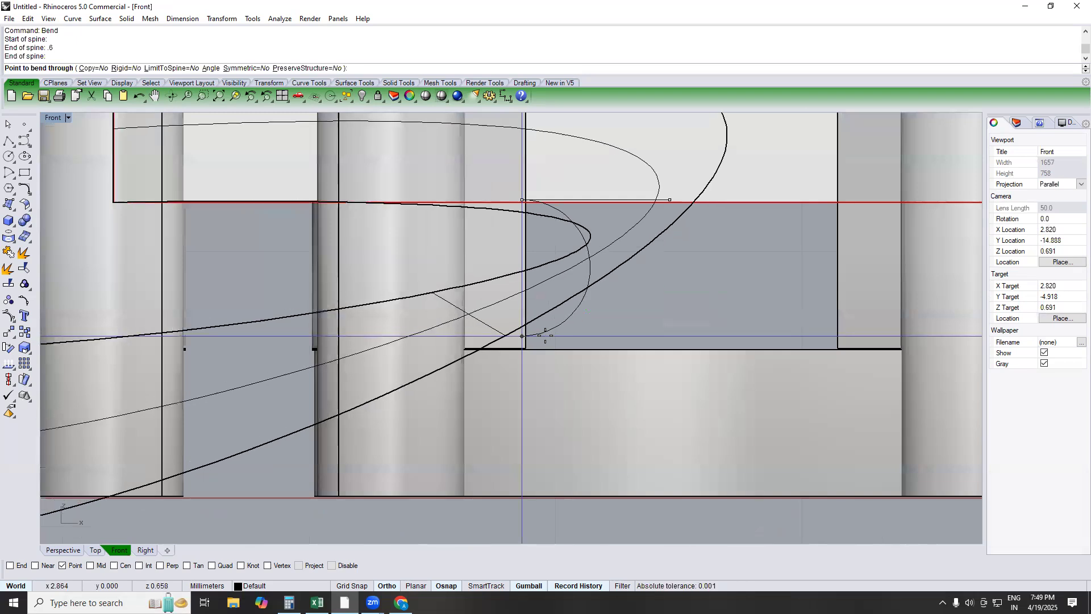
pyautogui.click(414, 587)
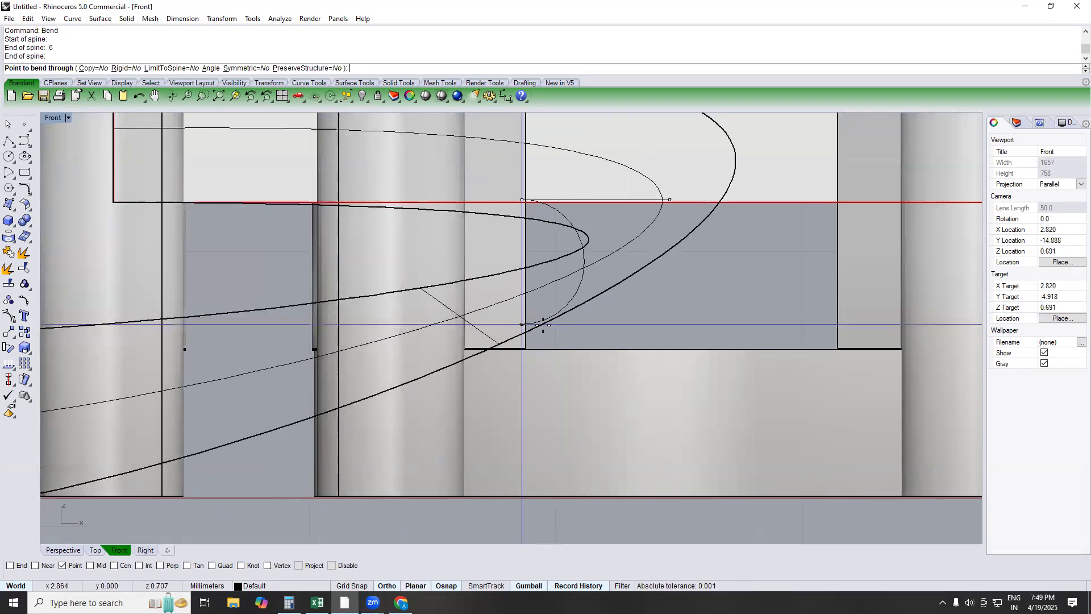
pyautogui.click(543, 327)
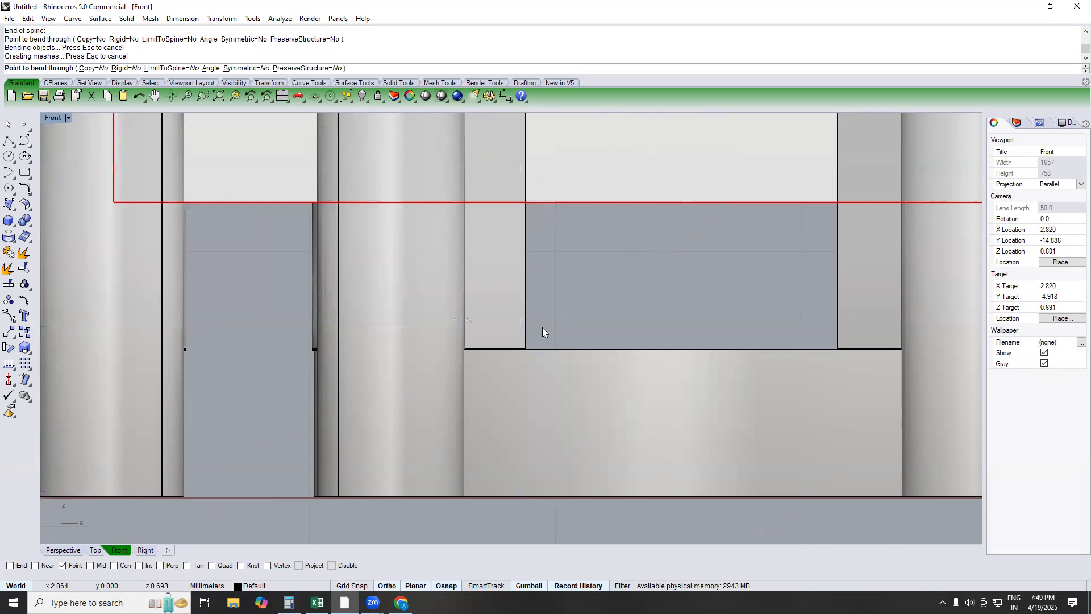
pyautogui.scroll(-5, 542, 328)
pyautogui.scroll(5, 542, 266)
pyautogui.hotkey('ctrl', 'z')
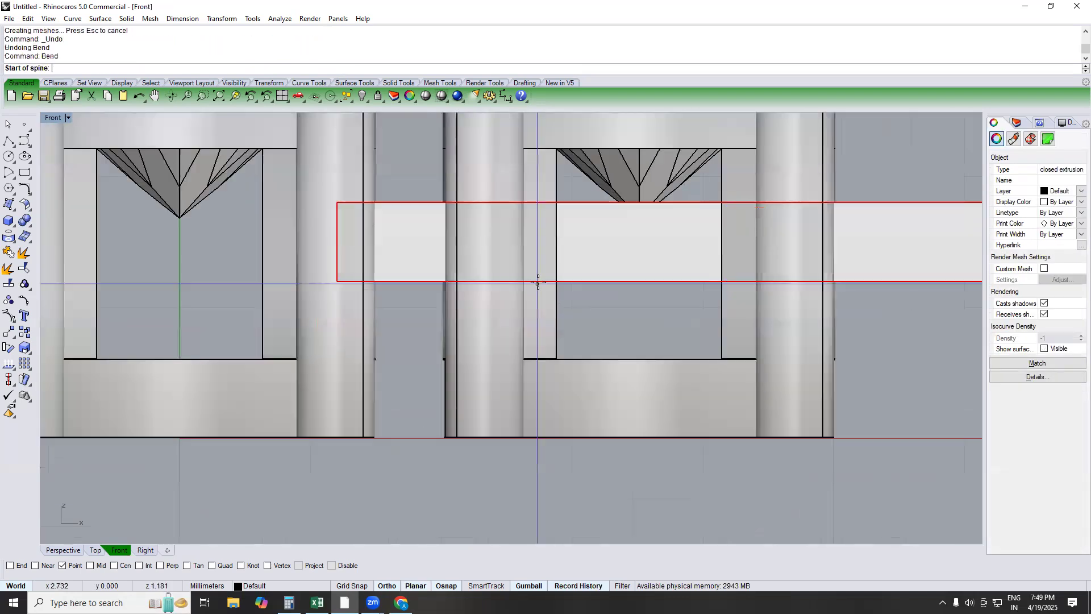
# Step: Bend the bar back under itself towards the first setting, placing the spine on its lower edge inside the second setting
pyautogui.press('Return')
pyautogui.click(538, 282)
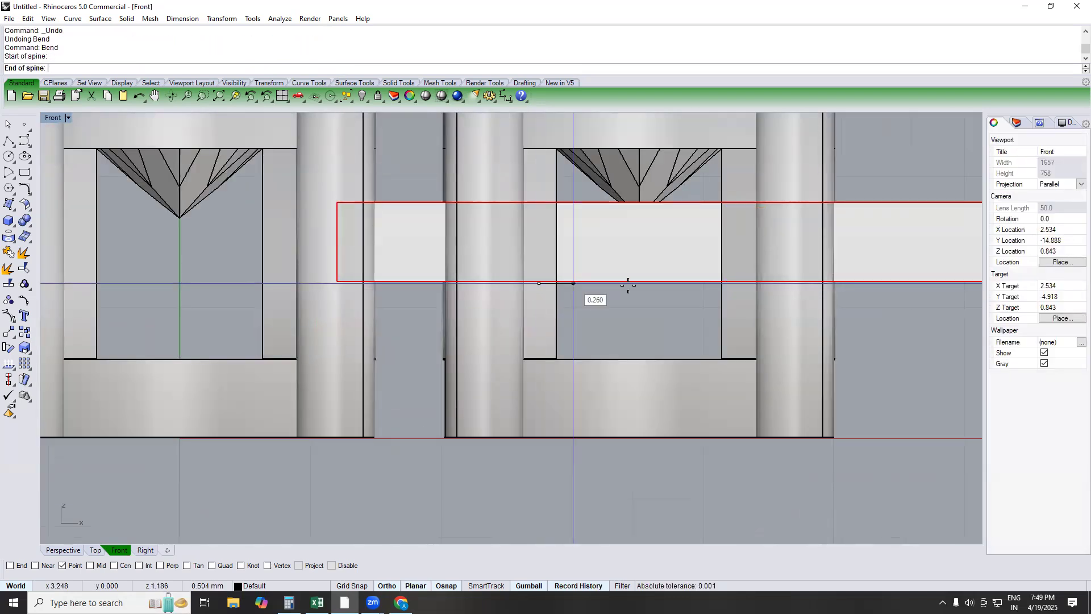
pyautogui.click(632, 283)
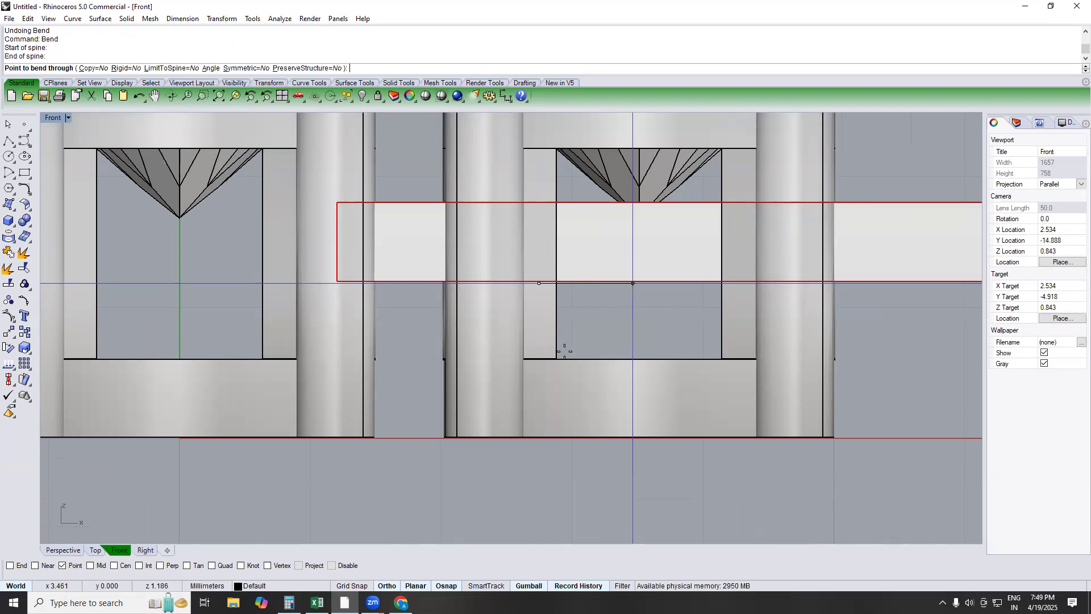
pyautogui.click(538, 354)
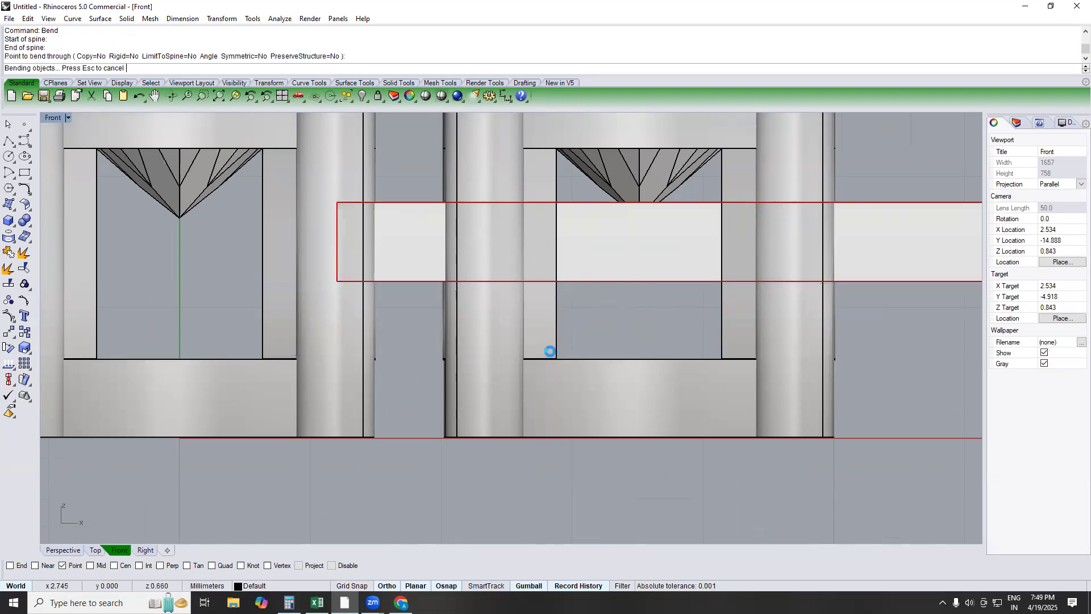
pyautogui.scroll(-3, 615, 325)
# Step: Examine the bent bar from below, from the side and close up where it passes the side walls and notched base rings
pyautogui.hotkey('ctrl', 'F1')
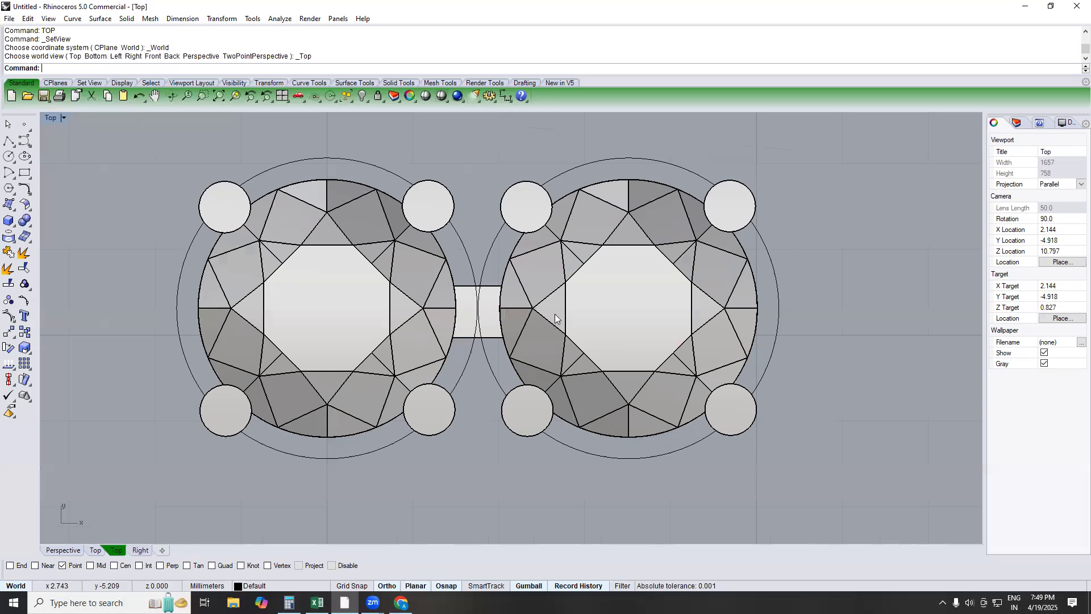
pyautogui.hotkey('ctrl', 'F4')
pyautogui.moveTo(521, 325); pyautogui.dragTo(524, 267, button='right')
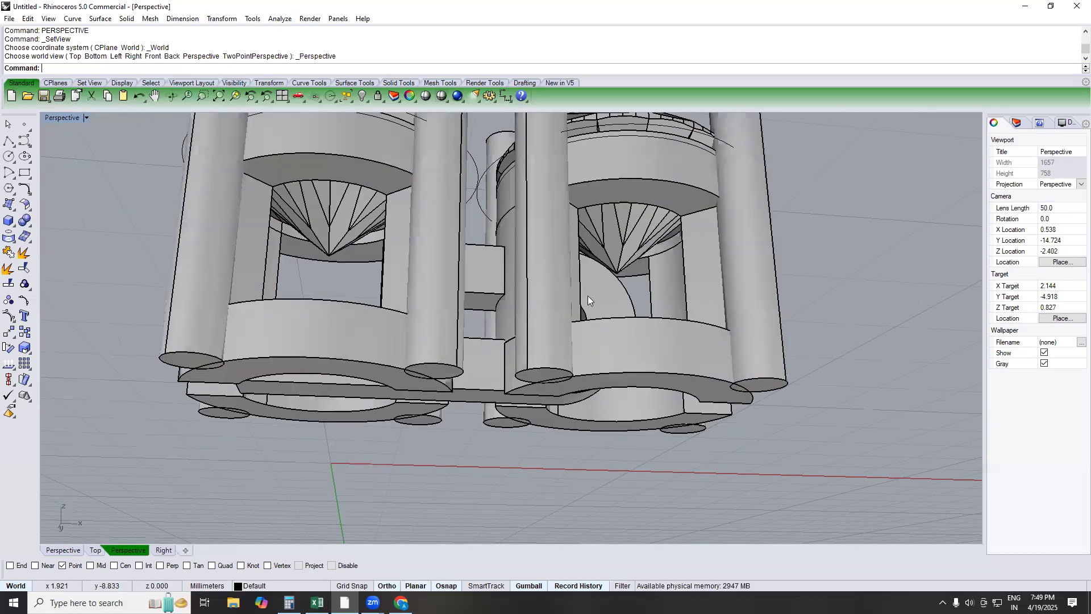
pyautogui.moveTo(560, 339); pyautogui.dragTo(205, 278, button='right')
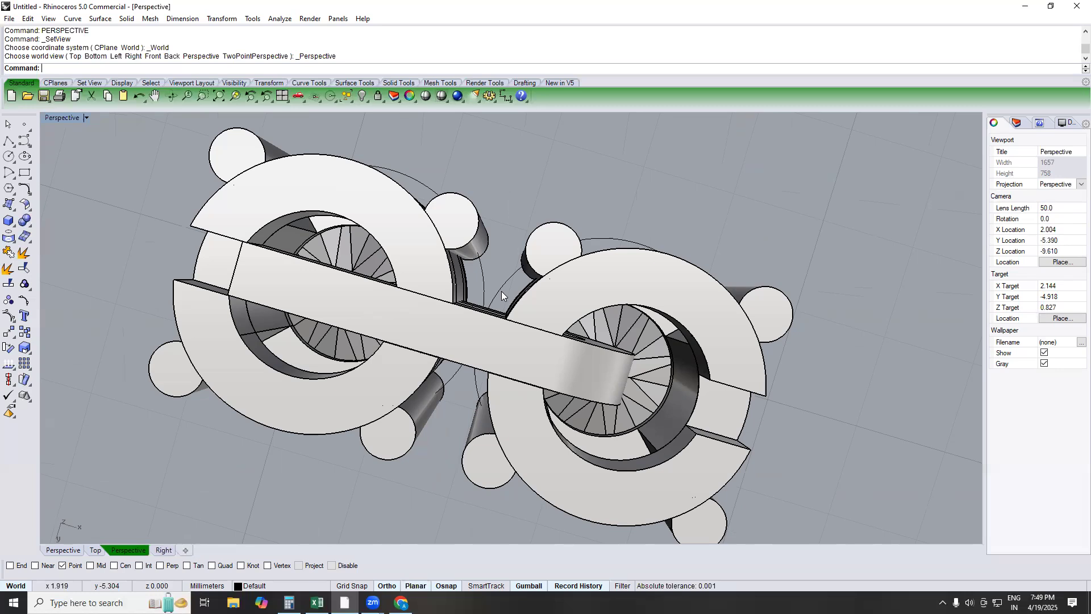
pyautogui.moveTo(385, 387); pyautogui.dragTo(456, 268, button='right')
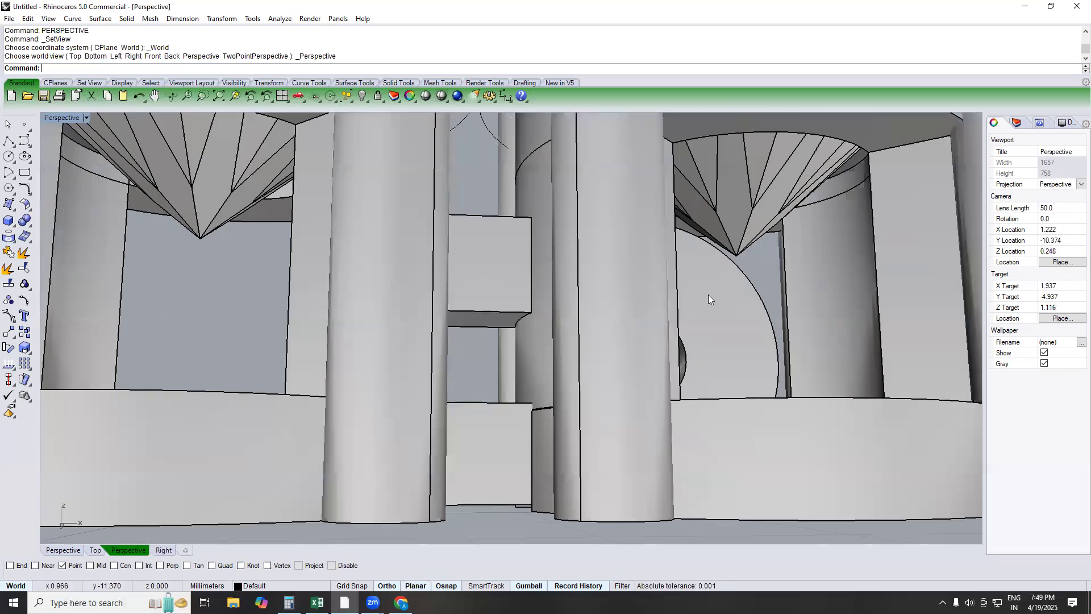
pyautogui.scroll(-2, 641, 414)
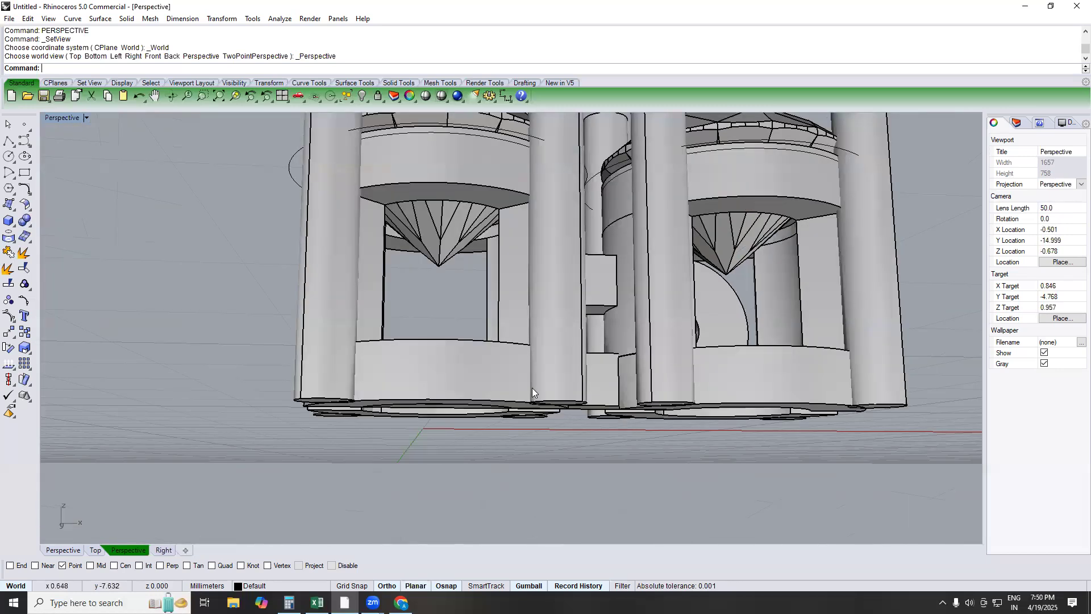
pyautogui.moveTo(538, 363); pyautogui.dragTo(462, 394, button='right')
pyautogui.scroll(4, 753, 351)
pyautogui.moveTo(625, 339); pyautogui.dragTo(627, 328, button='right')
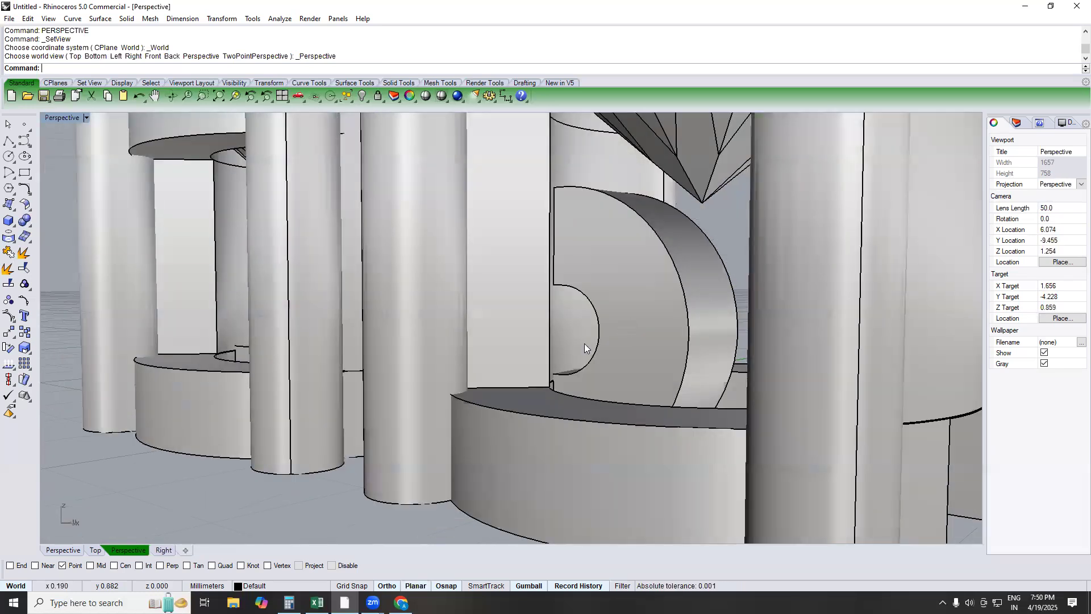
pyautogui.scroll(-4, 645, 326)
pyautogui.scroll(5, 523, 260)
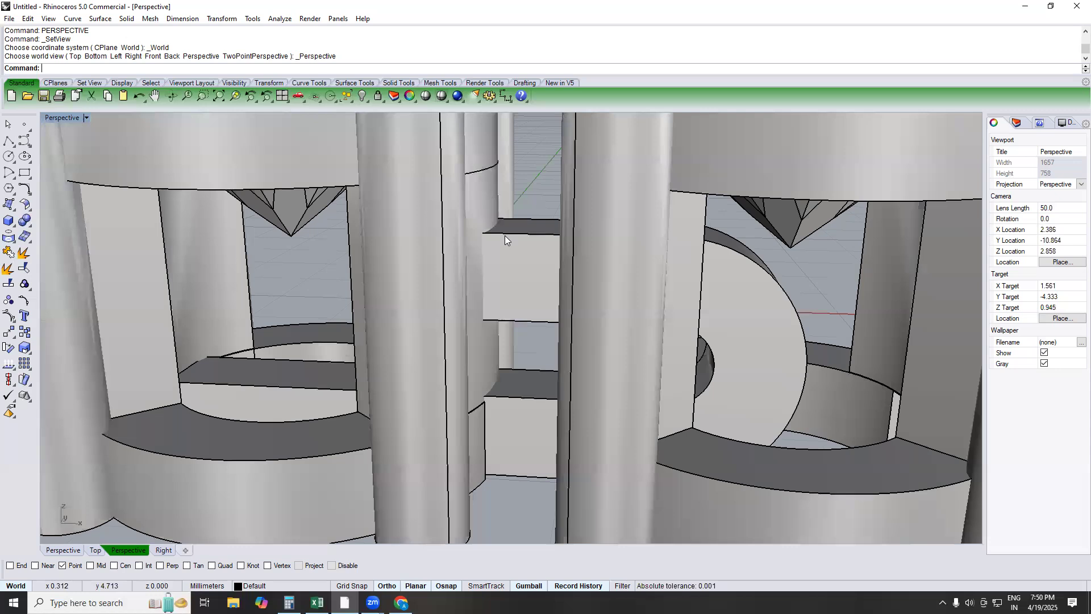
pyautogui.click(509, 234)
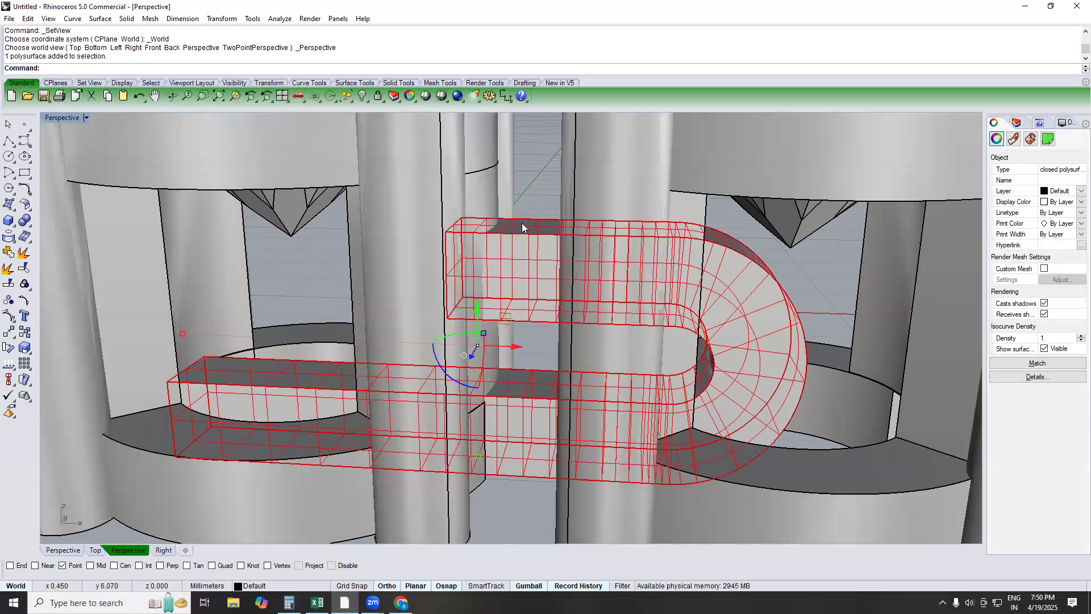
pyautogui.moveTo(562, 334); pyautogui.dragTo(595, 348, button='right')
pyautogui.scroll(2, 569, 239)
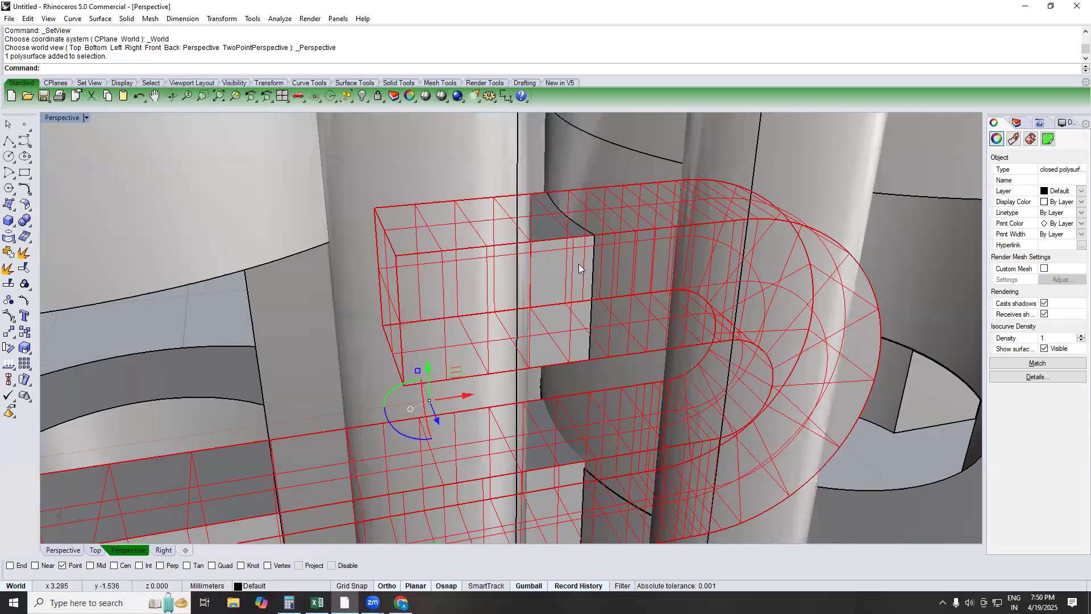
pyautogui.scroll(-5, 569, 329)
pyautogui.moveTo(584, 305); pyautogui.dragTo(617, 353, button='right')
# Step: Undo the last bend of the bar
pyautogui.click(842, 304)
pyautogui.hotkey('ctrl', 'z')
pyautogui.scroll(7, 641, 310)
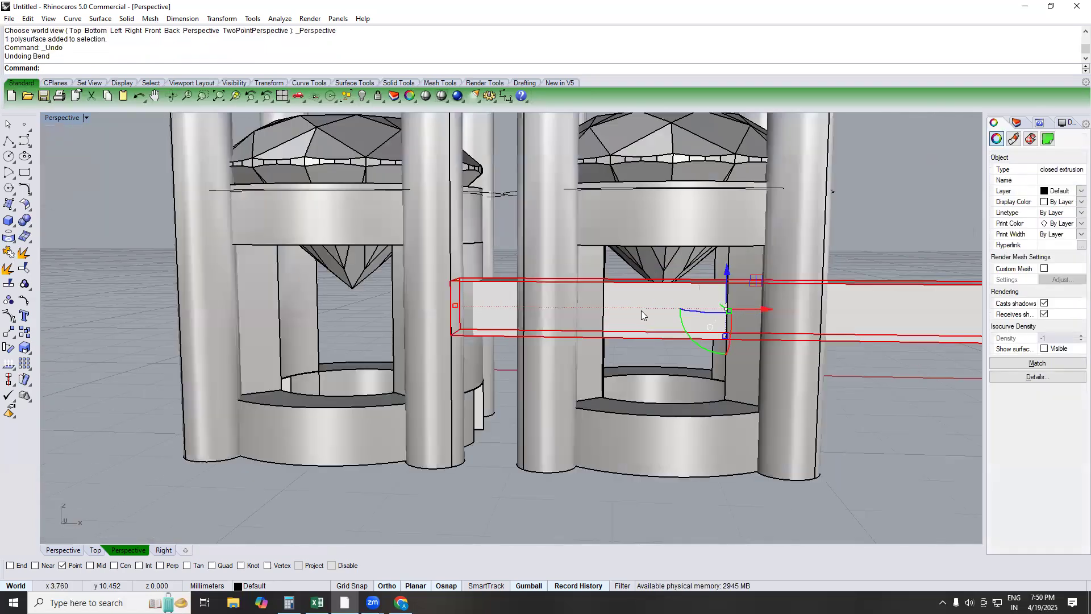
# Step: Bend the straight bar again from the second setting's inner side wall, folding its free end down and back through the base ring notches
pyautogui.hotkey('ctrl', 'F2')
pyautogui.click(647, 300)
pyautogui.moveTo(602, 306); pyautogui.dragTo(586, 320, button='right')
pyautogui.write('be')
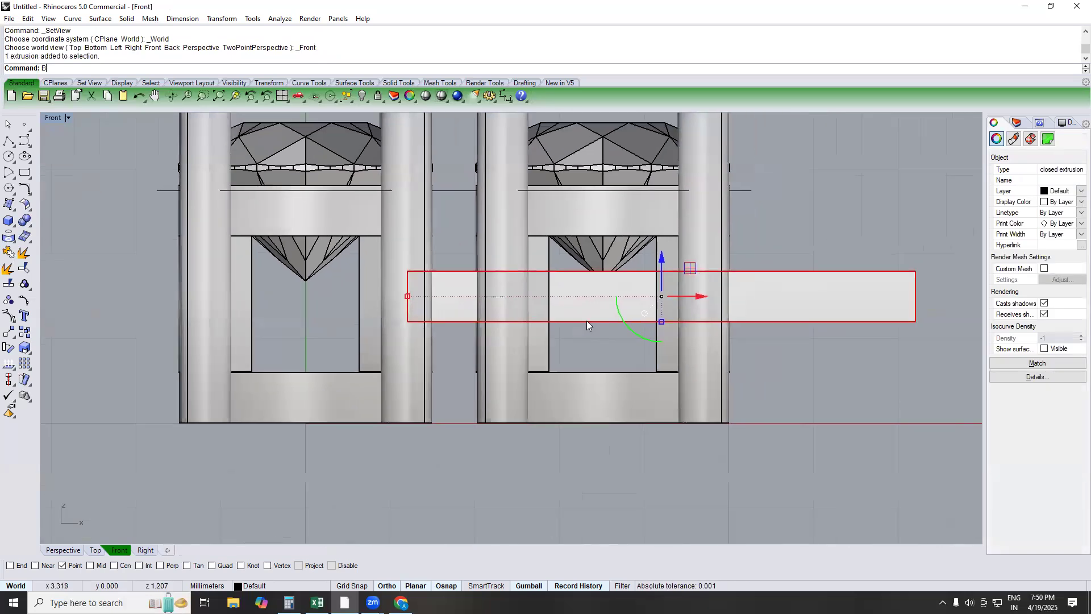
pyautogui.press('Return')
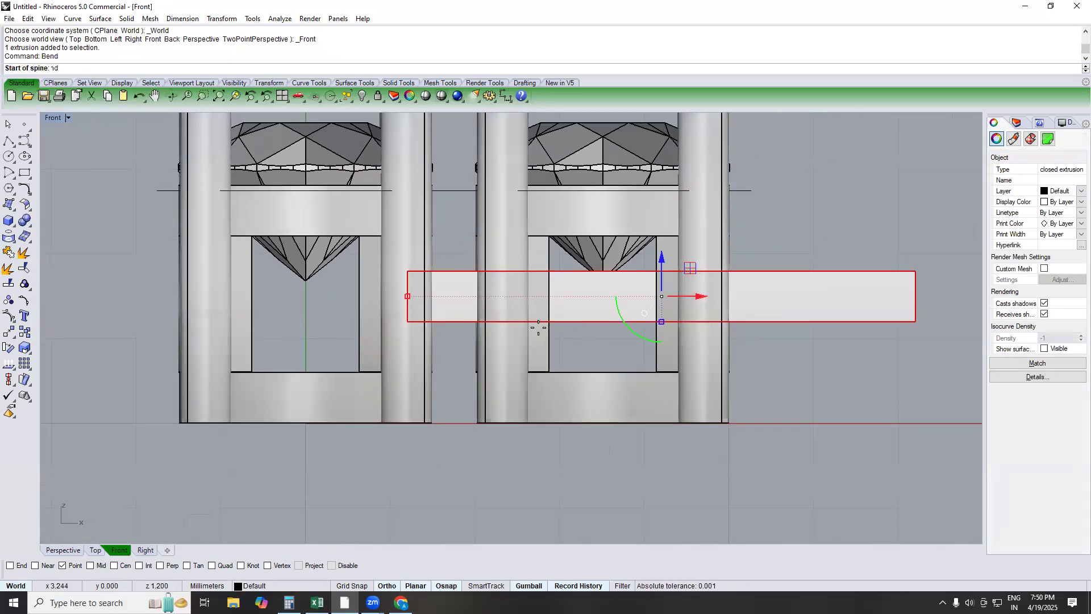
pyautogui.scroll(1, 545, 327)
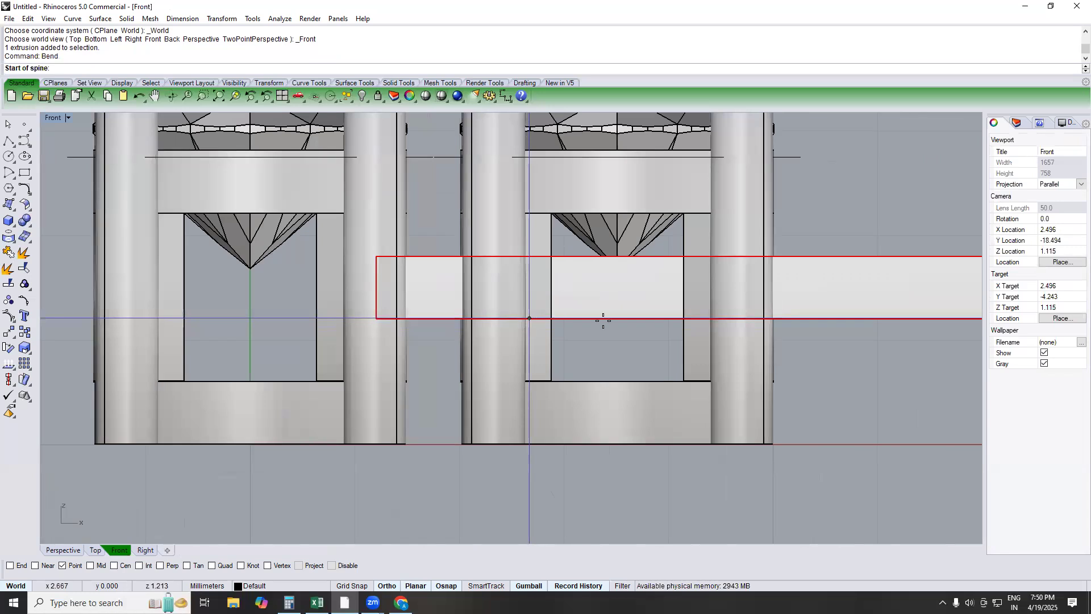
pyautogui.click(529, 318)
pyautogui.click(594, 318)
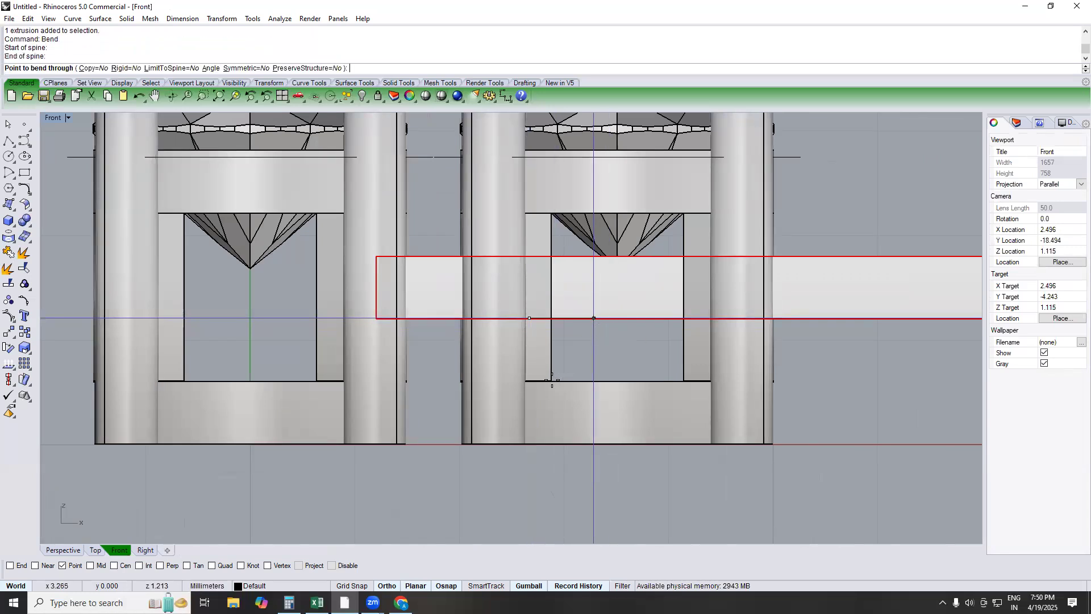
pyautogui.click(551, 380)
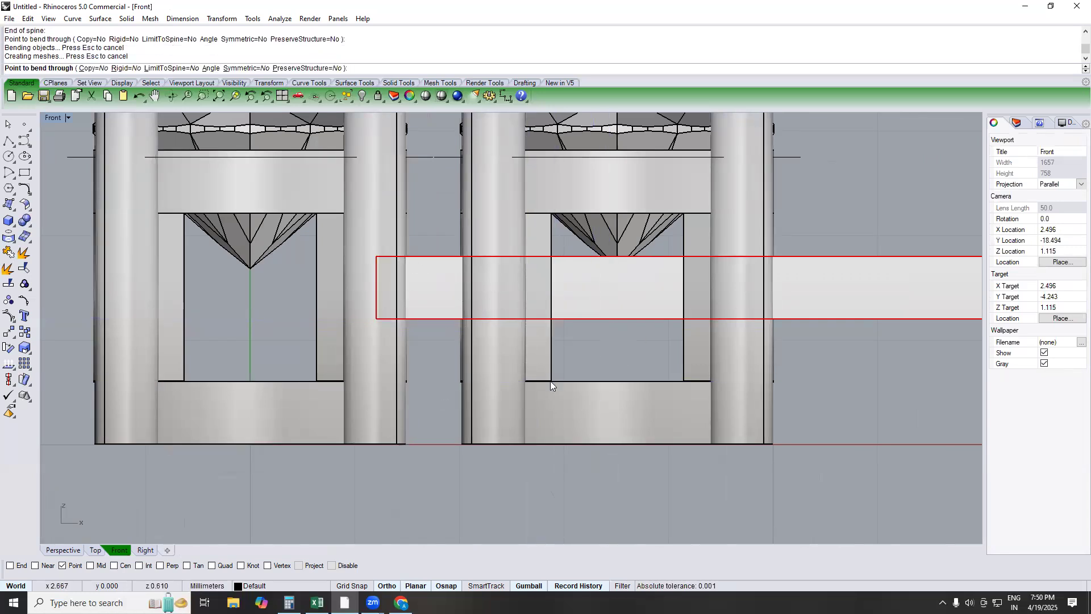
pyautogui.click(627, 323)
pyautogui.scroll(-4, 588, 357)
# Step: Create a cut plane across the bent bar at the first setting's side wall facing the second setting
pyautogui.write('top')
pyautogui.press('Return')
pyautogui.write('perspective')
pyautogui.press('Return')
pyautogui.moveTo(510, 405); pyautogui.dragTo(432, 289, button='right')
pyautogui.scroll(2, 432, 288)
pyautogui.write('top')
pyautogui.press('Return')
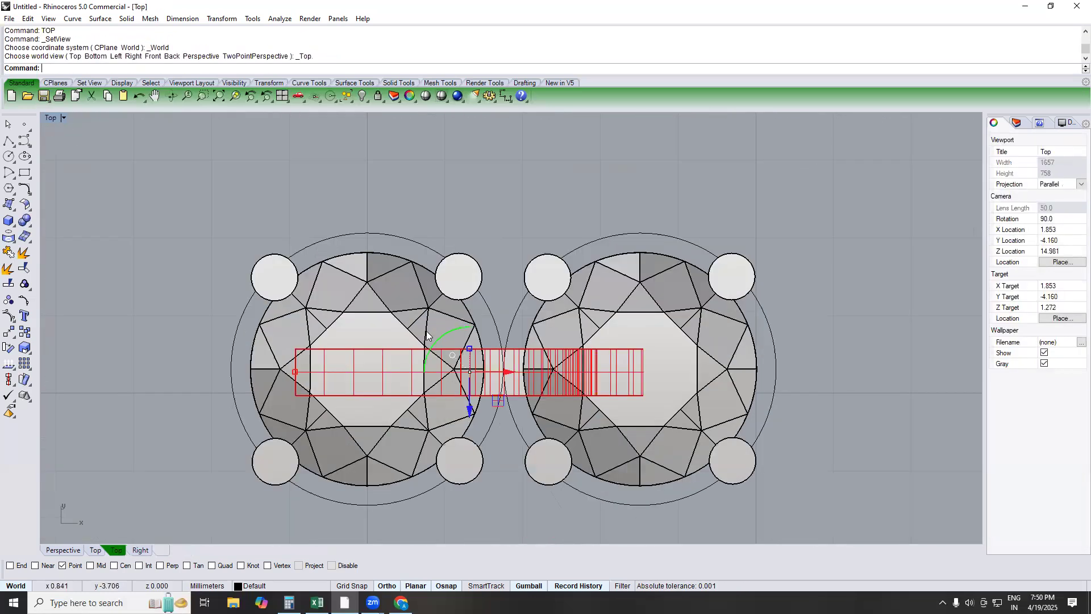
pyautogui.write('cp')
pyautogui.press('Return')
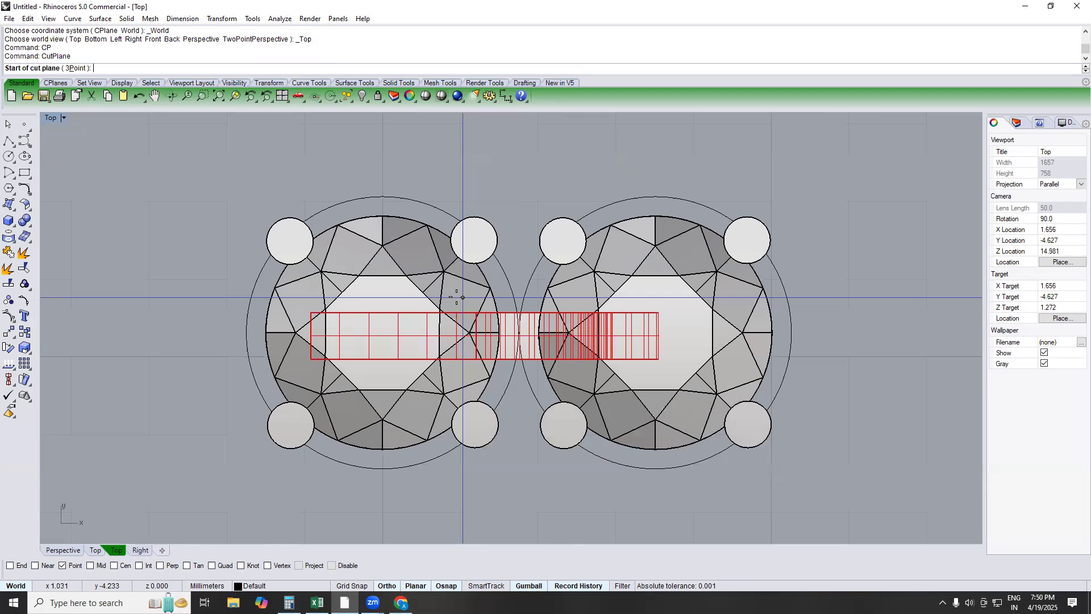
pyautogui.click(458, 297)
pyautogui.click(438, 451)
pyautogui.rightClick(429, 439)
pyautogui.write('perspective')
pyautogui.press('Return')
pyautogui.moveTo(428, 439); pyautogui.dragTo(467, 325, button='right')
# Step: Boolean split the bent bar with the cut plane
pyautogui.write('bs')
pyautogui.press('Return')
pyautogui.scroll(6, 448, 340)
pyautogui.press('Return')
pyautogui.click(484, 285)
pyautogui.click(484, 286)
pyautogui.press('Return')
pyautogui.write('bs')
pyautogui.press('Return')
pyautogui.write('sv')
pyautogui.press('Return')
pyautogui.press('Escape')
# Step: Take the surplus bar piece beneath the first setting out of its group and delete it
pyautogui.write('rg')
pyautogui.press('Return')
pyautogui.click(421, 391)
pyautogui.press('Return')
pyautogui.press('Delete')
# Step: Group the first setting with its trimmed connector bar
pyautogui.moveTo(454, 334); pyautogui.dragTo(532, 451, button='right')
pyautogui.write('top')
pyautogui.press('Return')
pyautogui.click(418, 284)
pyautogui.write('g')
pyautogui.press('Return')
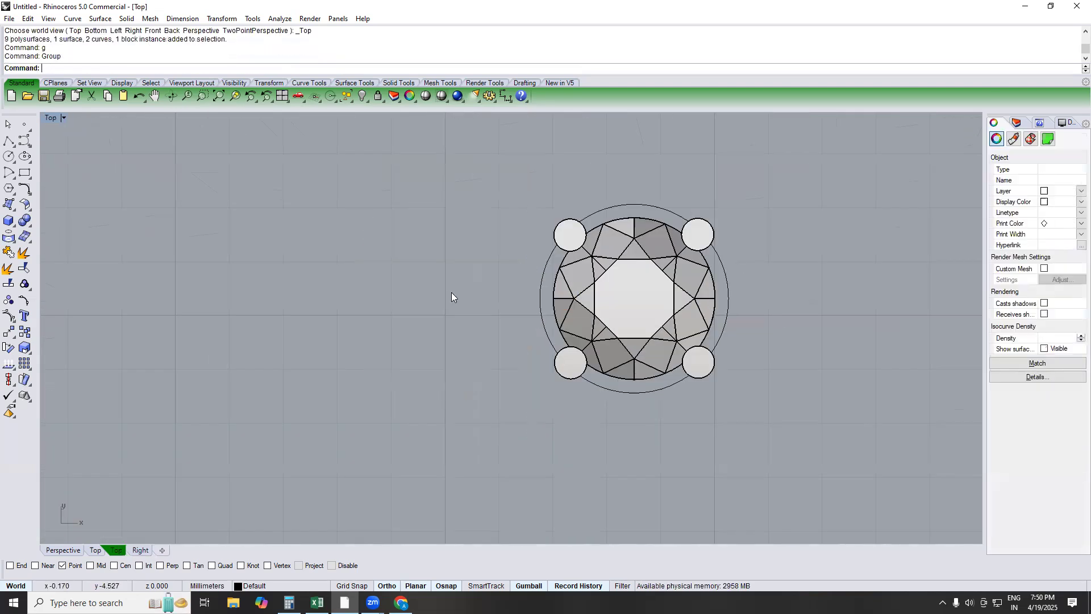
pyautogui.moveTo(463, 295); pyautogui.dragTo(425, 287, button='right')
pyautogui.press('Escape')
# Step: Draw a 180 mm straight line from the first setting's centre through the second setting
pyautogui.scroll(-4, 426, 286)
pyautogui.write('li')
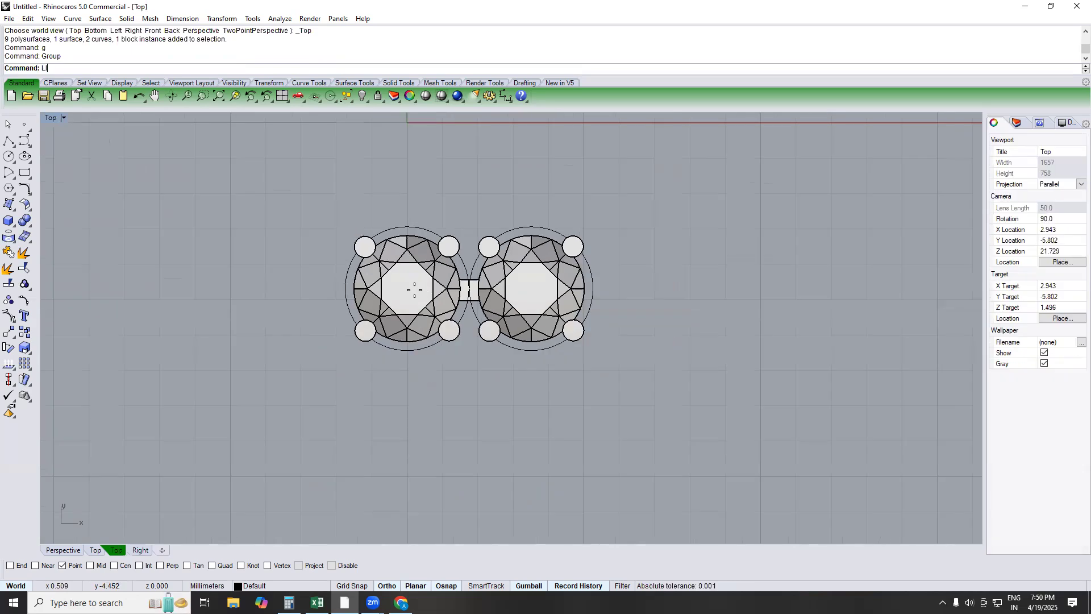
pyautogui.press('Return')
pyautogui.click(407, 289)
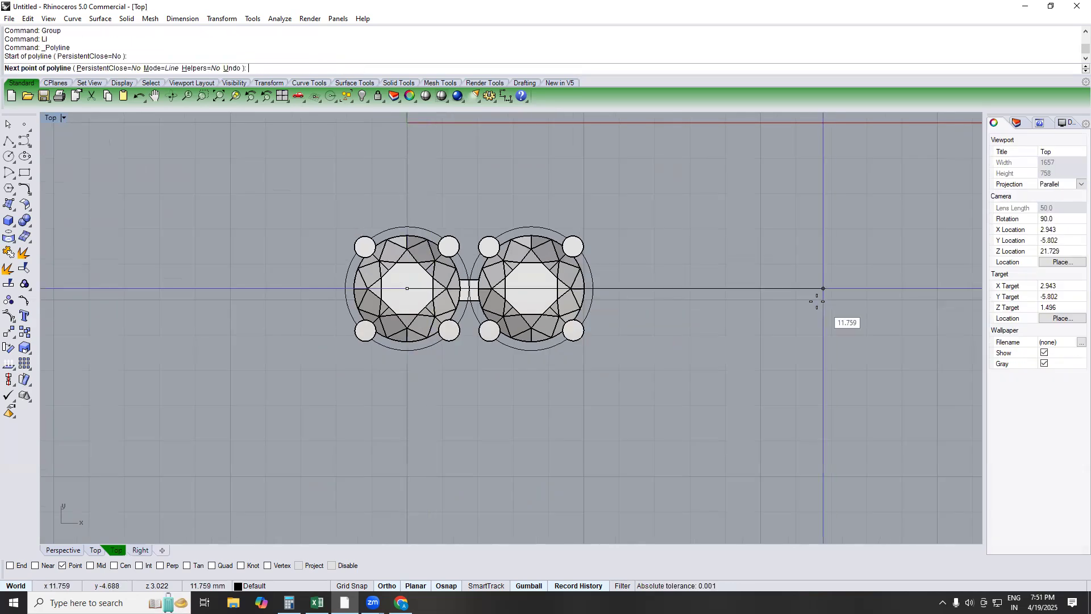
pyautogui.write('180')
pyautogui.press('Return')
pyautogui.click(808, 287)
pyautogui.press('Return')
# Step: Take the first setting's outer side wall, facing away from the second setting, out of its group and delete it
pyautogui.write('perspective')
pyautogui.press('Return')
pyautogui.moveTo(482, 328); pyautogui.dragTo(310, 363, button='right')
pyautogui.scroll(5, 465, 309)
pyautogui.click(478, 294)
pyautogui.scroll(-2, 420, 318)
pyautogui.press('Escape')
pyautogui.write('g')
pyautogui.press('Return')
pyautogui.click(284, 367)
pyautogui.press('Return')
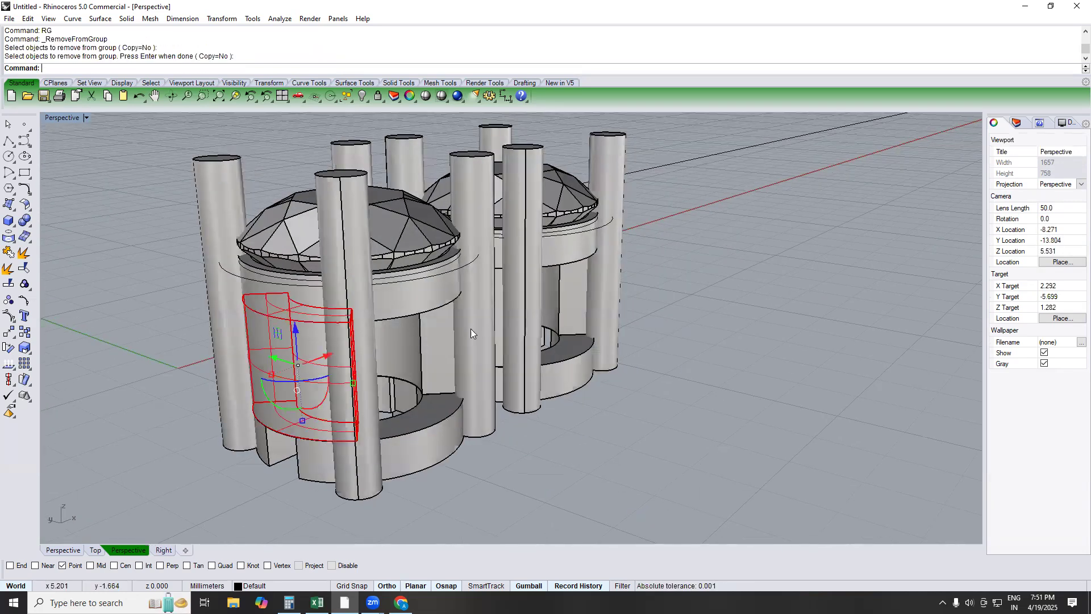
pyautogui.press('Delete')
# Step: Copy the second setting's slotted side wall onto the first setting, using the settings' centres as reference points
pyautogui.moveTo(533, 311); pyautogui.dragTo(507, 293, button='right')
pyautogui.scroll(2, 489, 288)
pyautogui.click(481, 286)
pyautogui.scroll(-5, 482, 290)
pyautogui.write('c')
pyautogui.press('Return')
pyautogui.write('top')
pyautogui.press('Return')
pyautogui.click(568, 268)
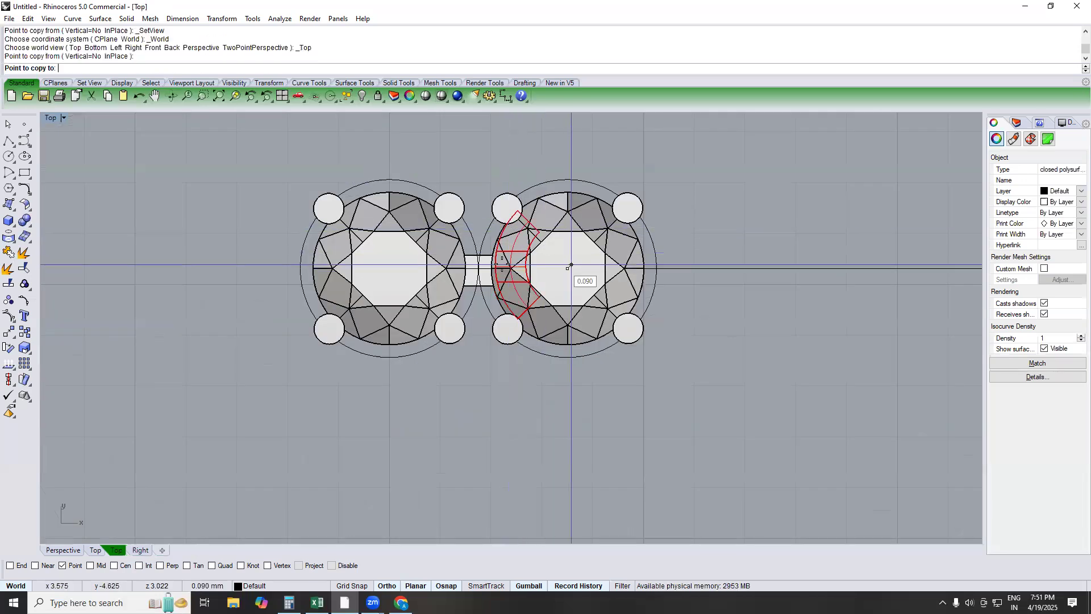
pyautogui.press('Escape')
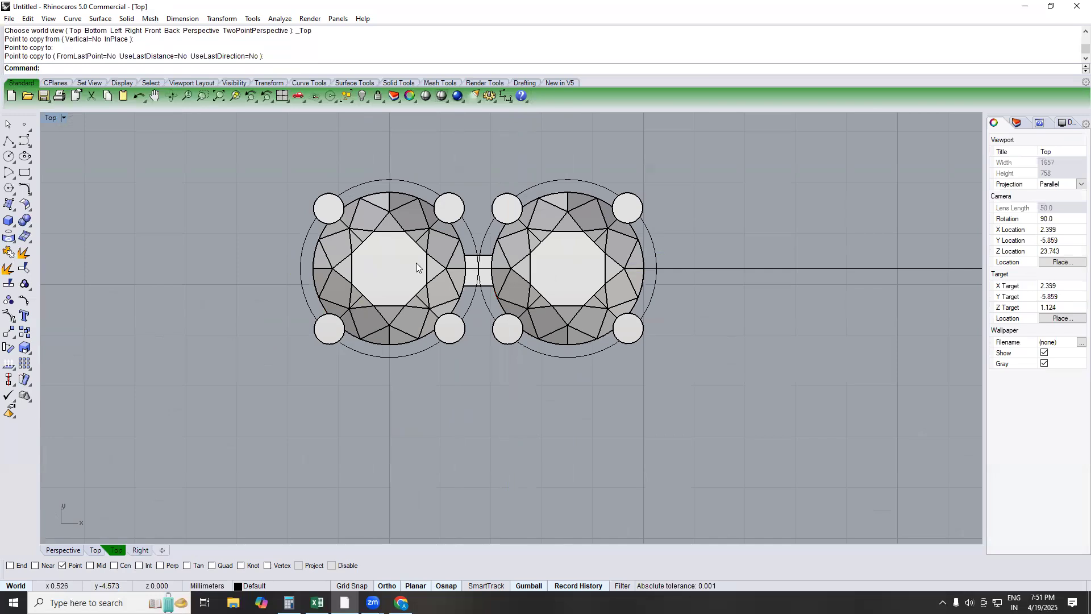
# Step: Delete the second setting together with its separated side wall
pyautogui.moveTo(493, 364); pyautogui.dragTo(476, 403, button='right')
pyautogui.write('perspective')
pyautogui.press('Return')
pyautogui.moveTo(495, 358); pyautogui.dragTo(527, 382, button='right')
pyautogui.scroll(4, 514, 298)
pyautogui.click(510, 298)
pyautogui.click(555, 264)
pyautogui.press('Delete')
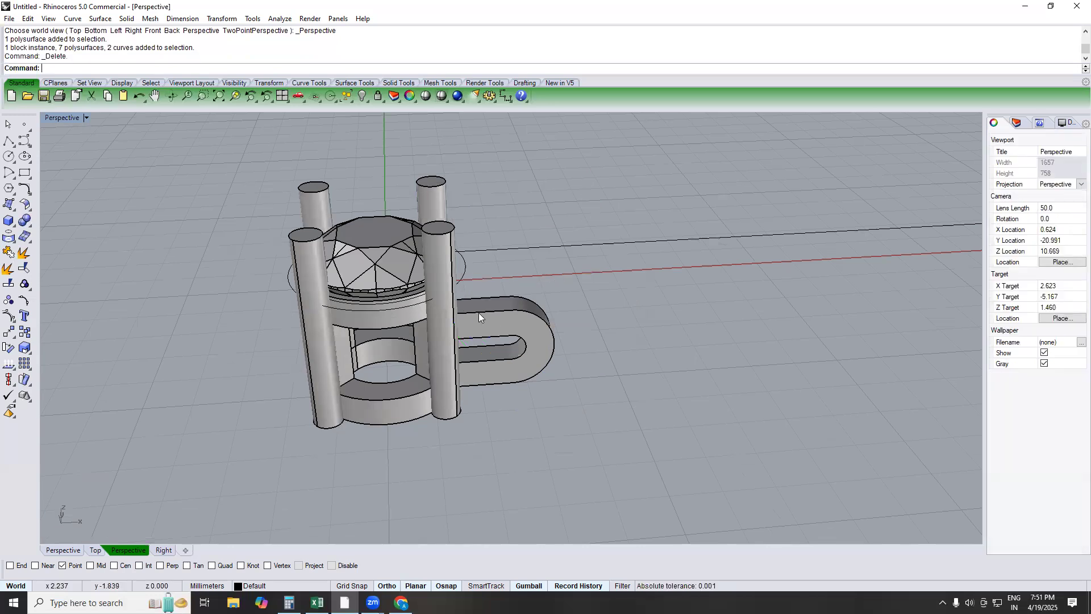
# Step: Group the remaining link and array it along the 180 mm line at 3.77 mm spacing with freeform orientation
pyautogui.click(358, 307)
pyautogui.press('Escape')
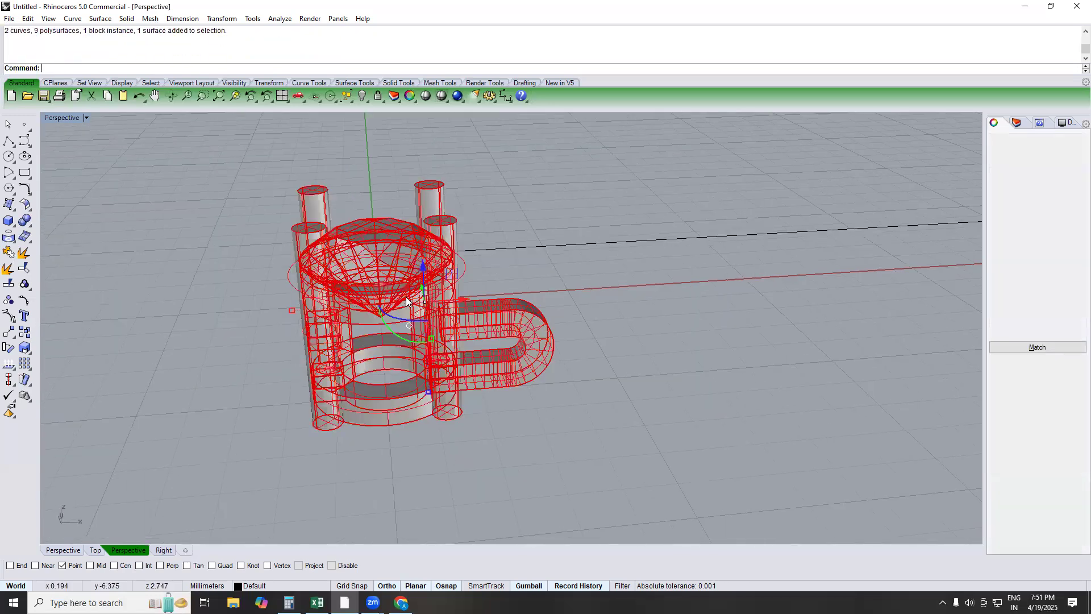
pyautogui.write('Ao')
pyautogui.press('Return')
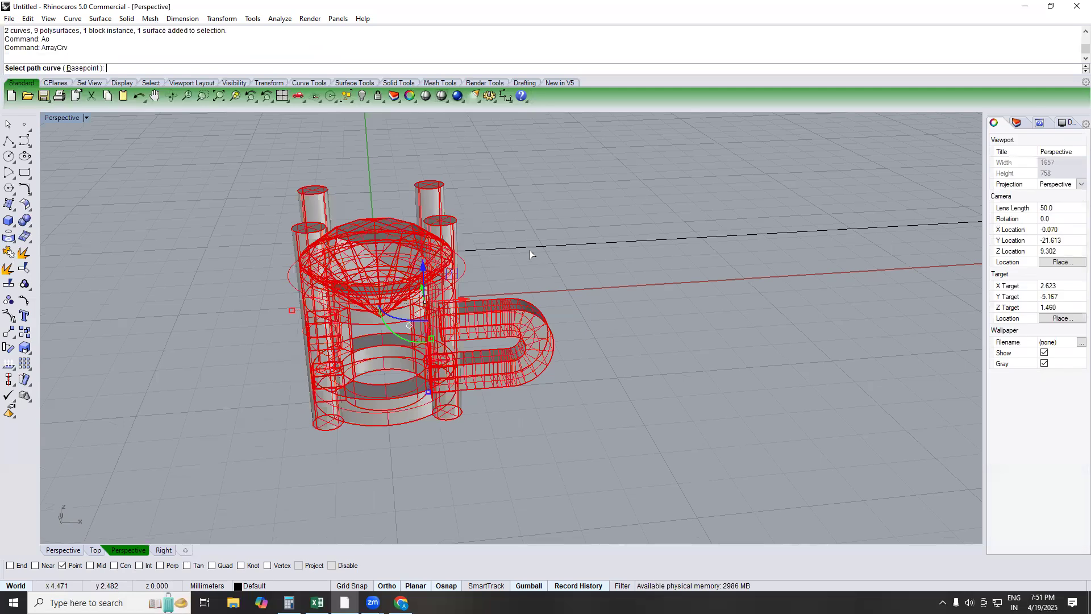
pyautogui.click(523, 252)
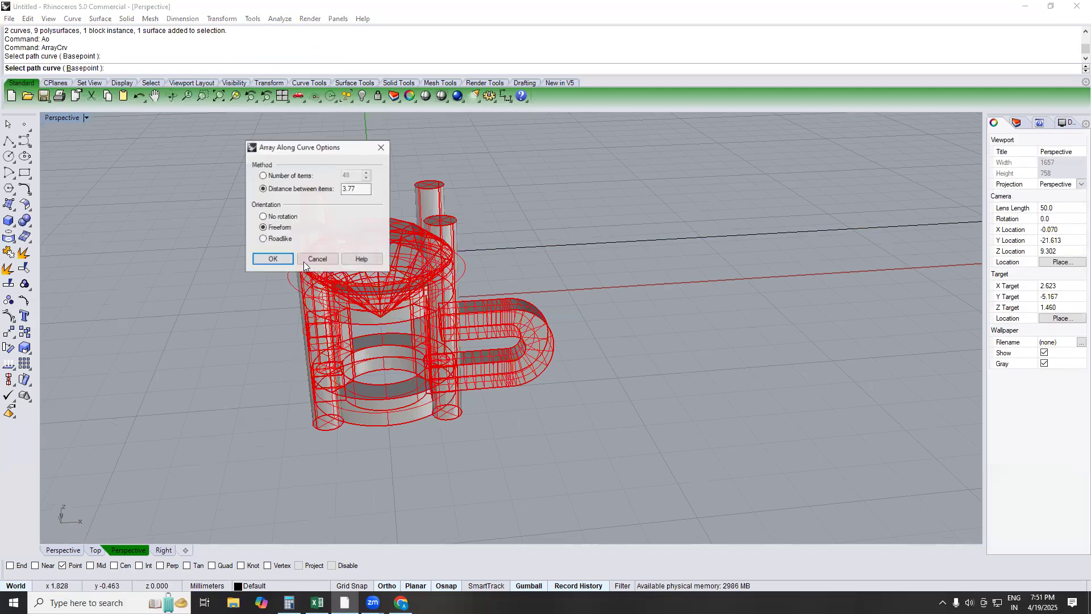
pyautogui.click(275, 258)
pyautogui.moveTo(496, 374); pyautogui.dragTo(487, 328, button='right')
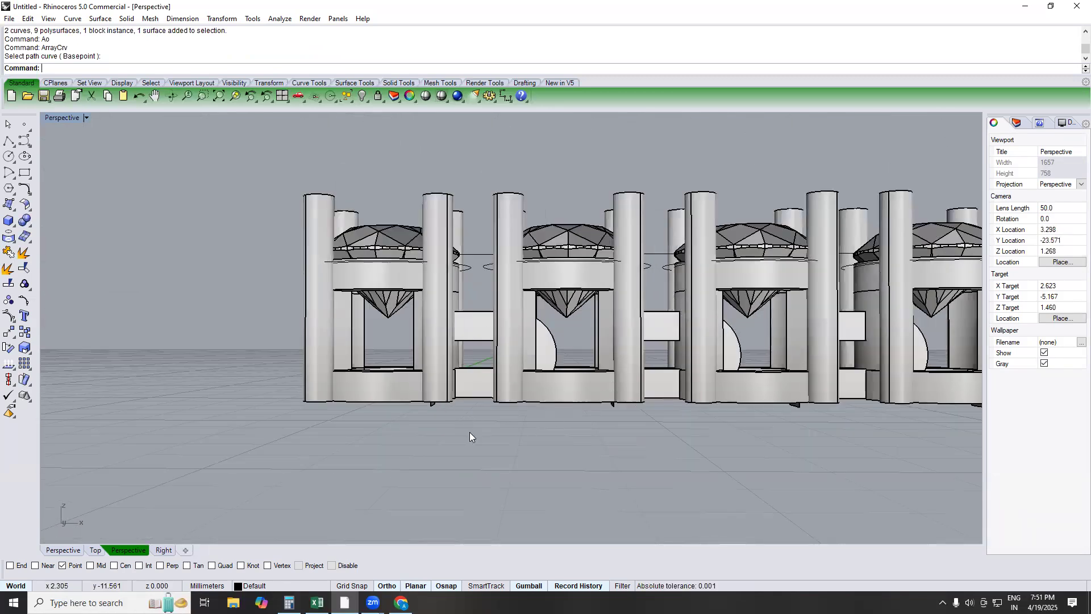
# Step: Undo the array, the grouping, the second setting's deletion, the wall copy and the removal of the first setting's outer wall
pyautogui.hotkey('ctrl', 'z')
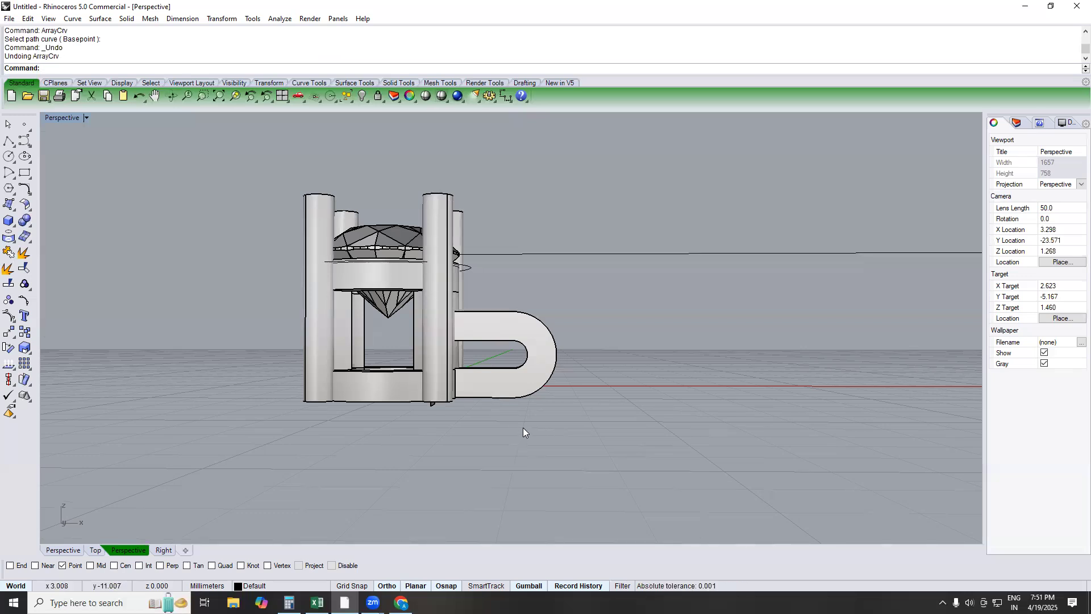
pyautogui.scroll(2, 523, 432)
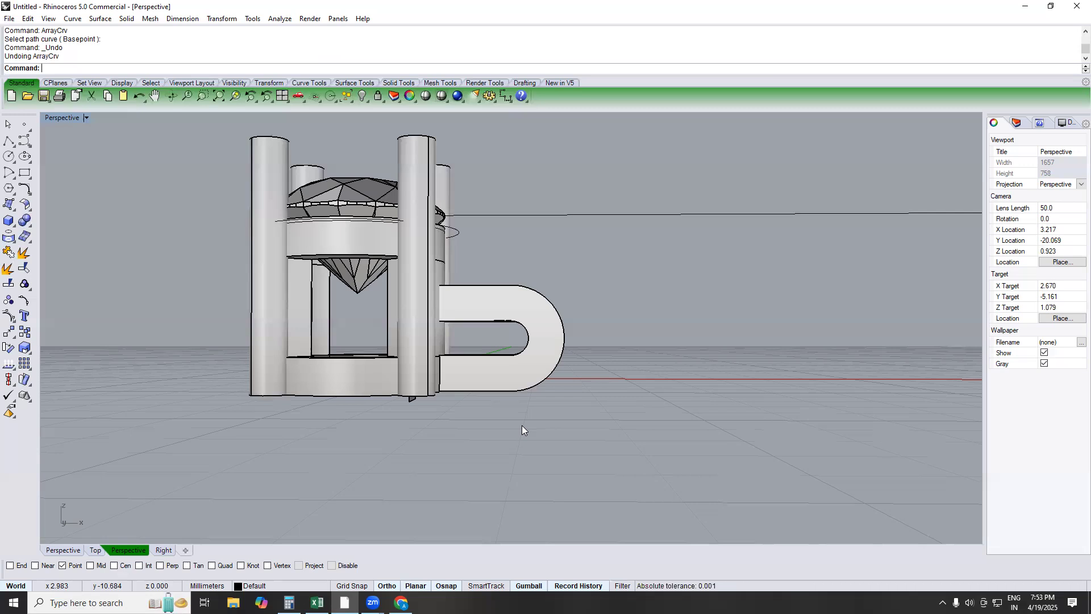
pyautogui.hotkey('ctrl', 'z')
pyautogui.hotkey('ctrl', 'z')
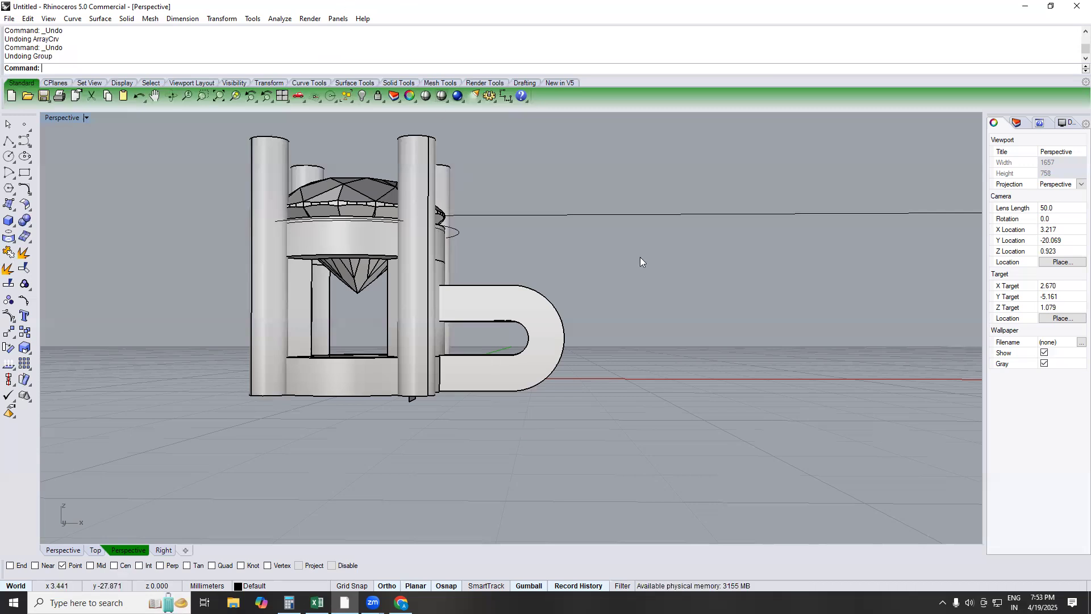
pyautogui.click(695, 361)
pyautogui.moveTo(696, 362); pyautogui.dragTo(841, 398, button='right')
pyautogui.hotkey('ctrl', 'z')
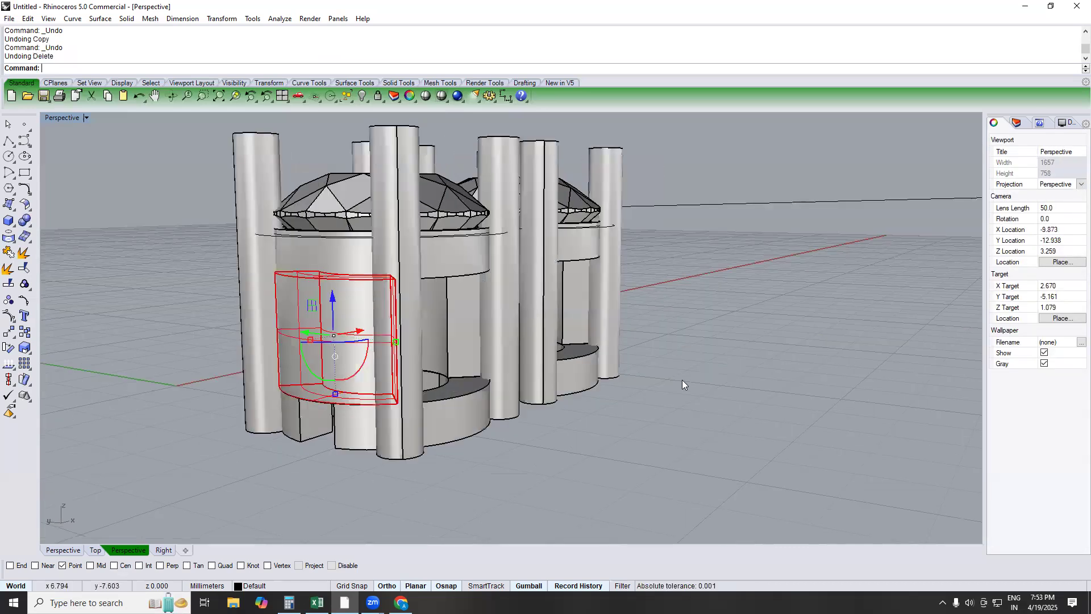
pyautogui.click(639, 489)
pyautogui.hotkey('ctrl', 'z')
pyautogui.hotkey('ctrl', 'z')
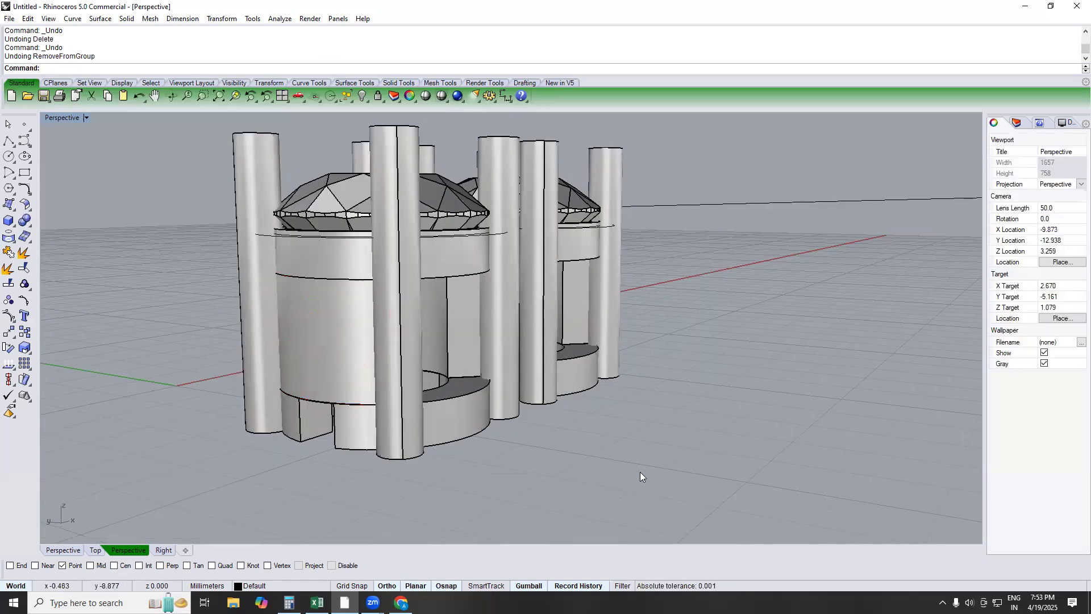
# Step: Redo the undone edits up to and including the array along the line
pyautogui.hotkey('ctrl', 'y')
pyautogui.hotkey('ctrl', 'y')
pyautogui.hotkey('ctrl', 'y')
pyautogui.hotkey('ctrl', 'y')
pyautogui.hotkey('ctrl', 'y')
pyautogui.hotkey('ctrl', 'y')
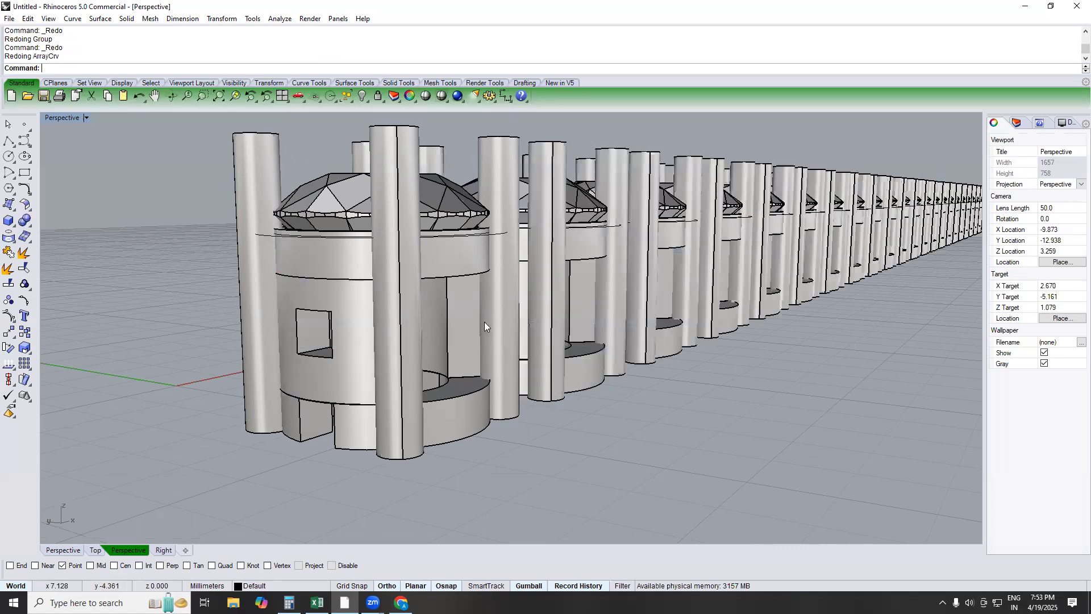
# Step: Undo the edits back to before the two straight bars were moved into the unslotted setting
pyautogui.moveTo(455, 348); pyautogui.dragTo(454, 347, button='right')
pyautogui.hotkey('ctrl', 'z')
pyautogui.hotkey('ctrl', 'z')
pyautogui.hotkey('ctrl', 'z')
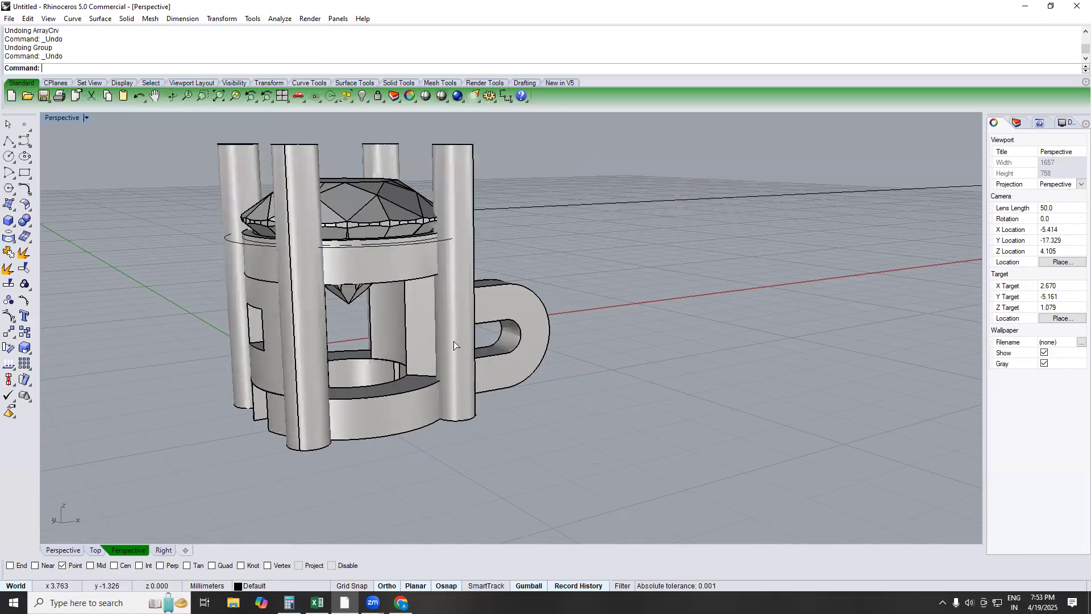
pyautogui.hotkey('ctrl', 'z')
pyautogui.hotkey('ctrl', 'z')
pyautogui.hotkey('ctrl', 'z')
pyautogui.hotkey('ctrl', 'z')
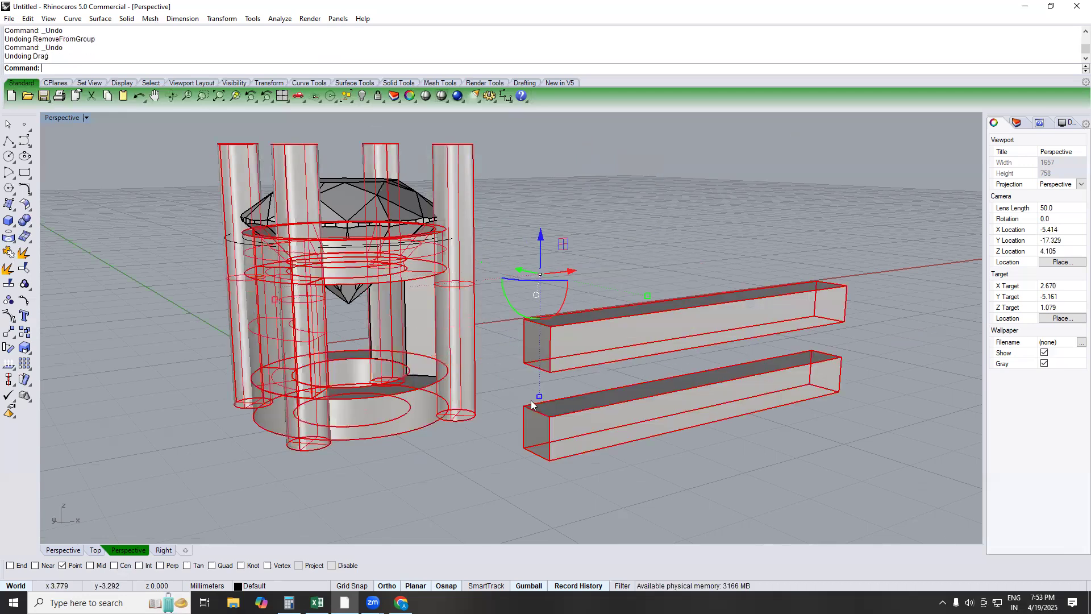
pyautogui.moveTo(426, 443); pyautogui.dragTo(246, 286, button='right')
pyautogui.moveTo(324, 322); pyautogui.dragTo(441, 364, button='right')
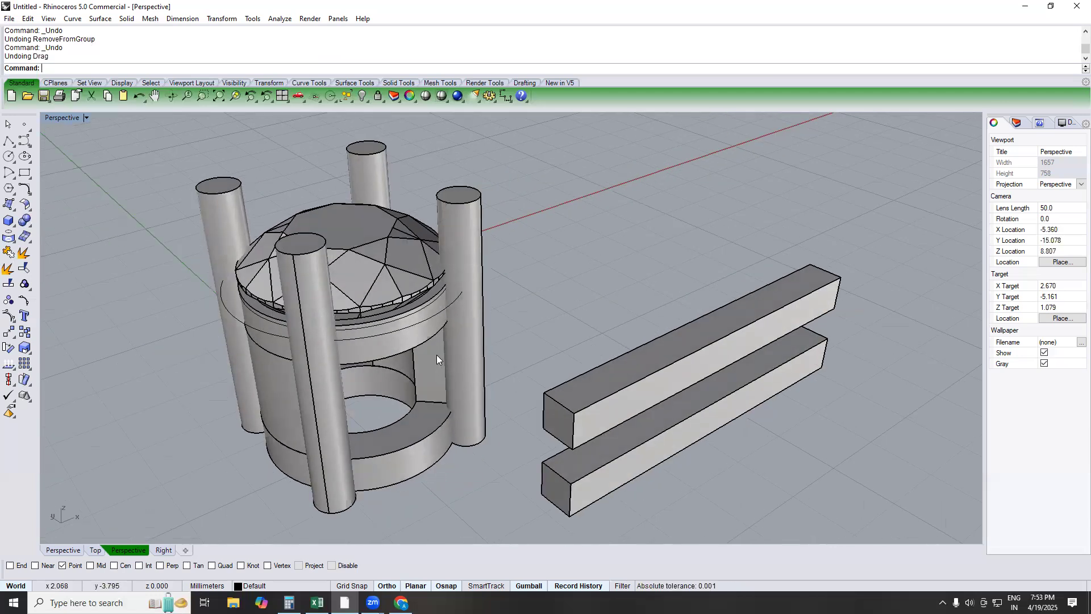
pyautogui.moveTo(319, 366); pyautogui.dragTo(233, 386, button='right')
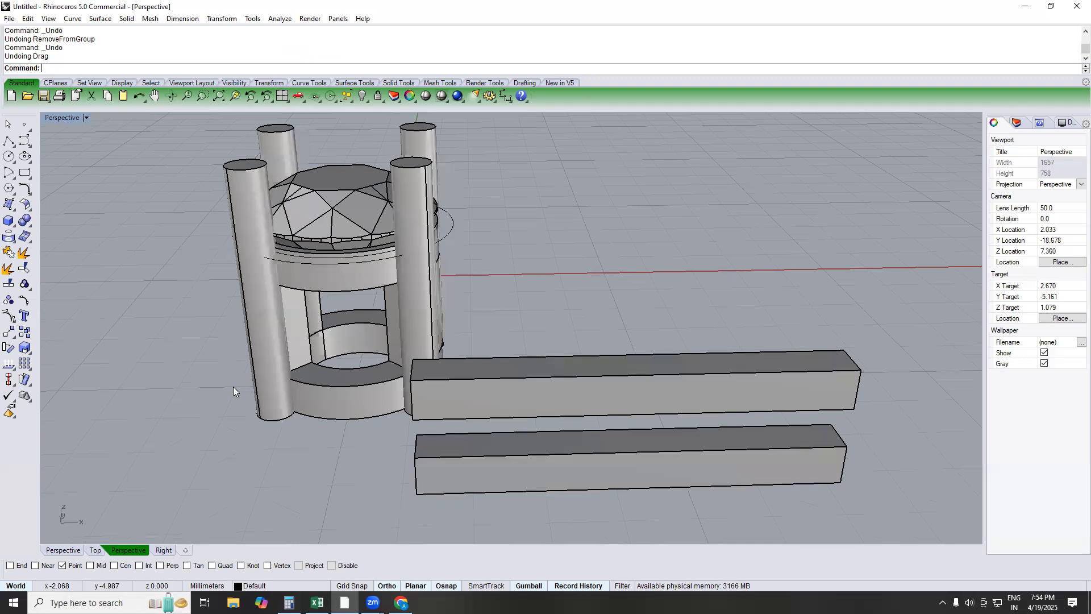
pyautogui.write('TOP')
pyautogui.press('Return')
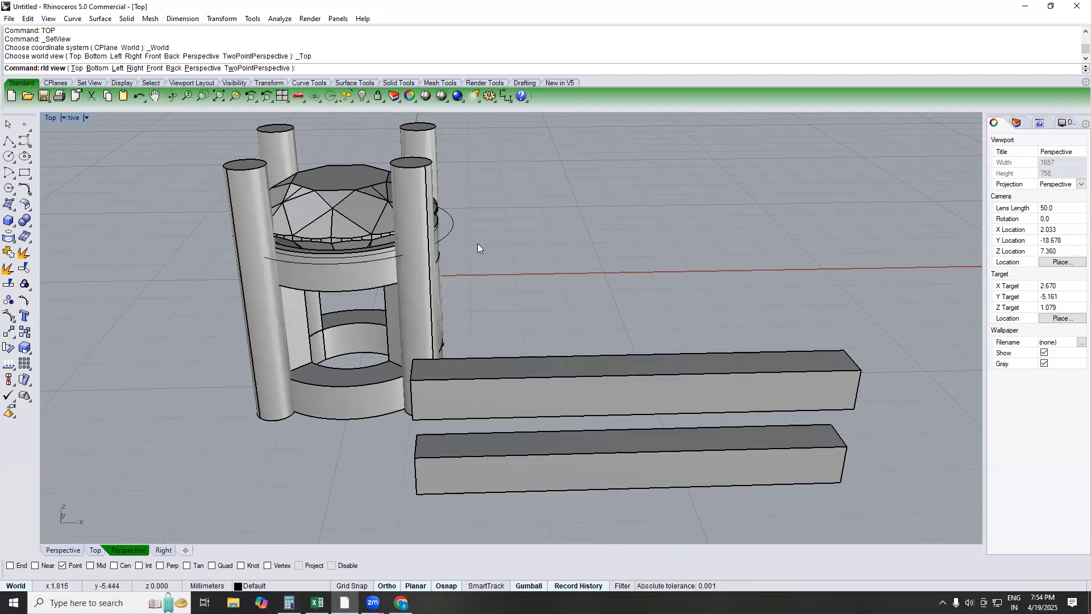
pyautogui.write('PERSPECTIVE')
pyautogui.press('Return')
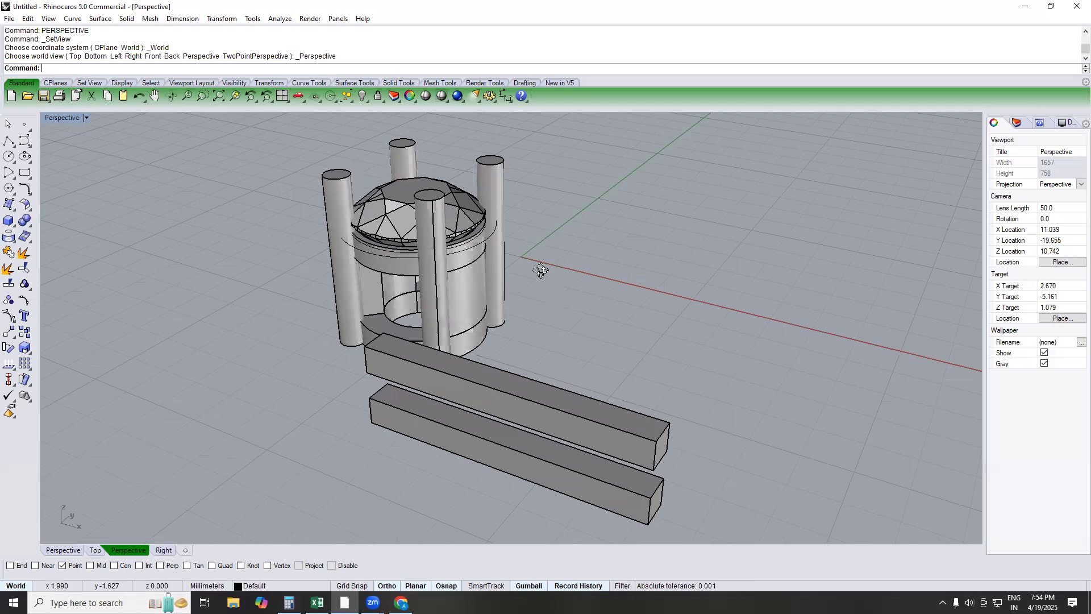
pyautogui.moveTo(571, 244); pyautogui.dragTo(448, 292, button='right')
pyautogui.scroll(5, 448, 289)
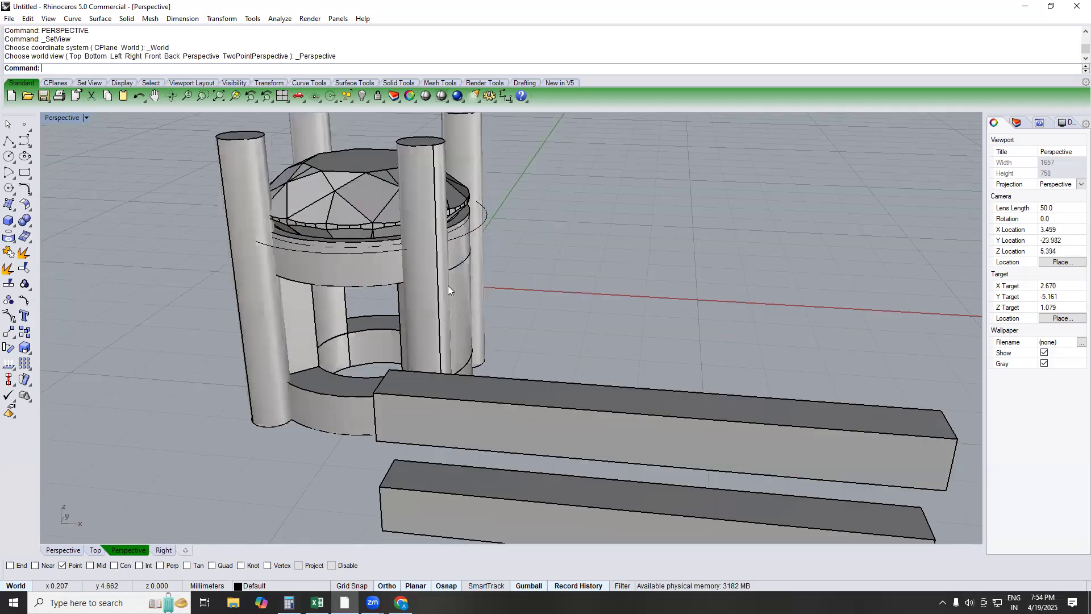
pyautogui.scroll(-7, 358, 285)
# Step: Delete the two straight bars beside the setting
pyautogui.moveTo(505, 421); pyautogui.dragTo(375, 364)
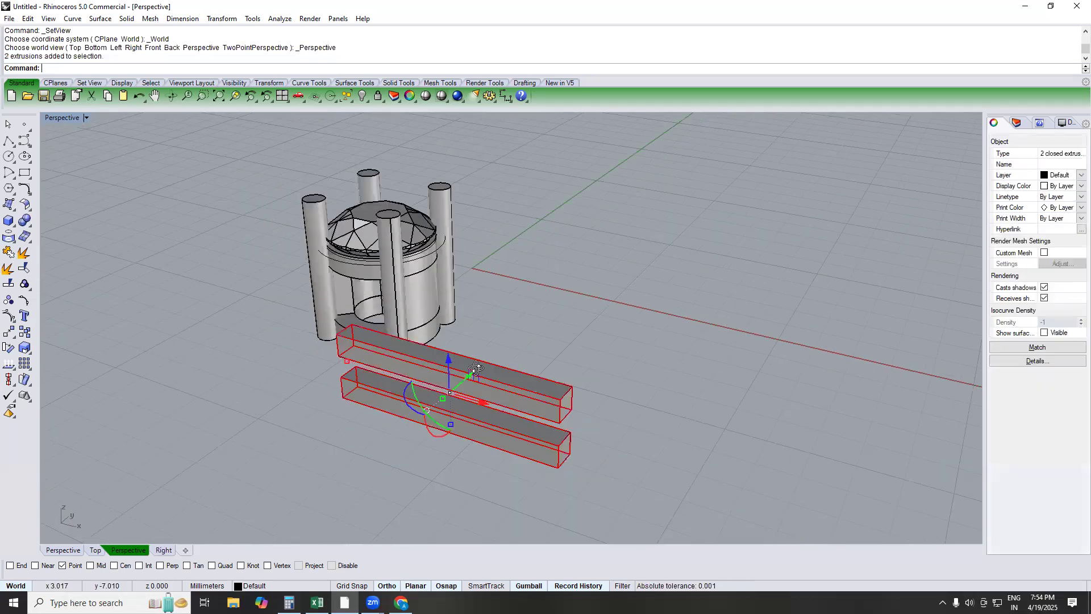
pyautogui.moveTo(363, 386); pyautogui.dragTo(421, 382, button='right')
pyautogui.click(550, 333)
pyautogui.write('TOP')
pyautogui.press('Return')
pyautogui.moveTo(517, 496); pyautogui.dragTo(393, 305)
pyautogui.press('Delete')
# Step: Create a box 6 mm long, 0.6 mm wide and 0.6 mm high beside the setting in the top view
pyautogui.click(8, 221)
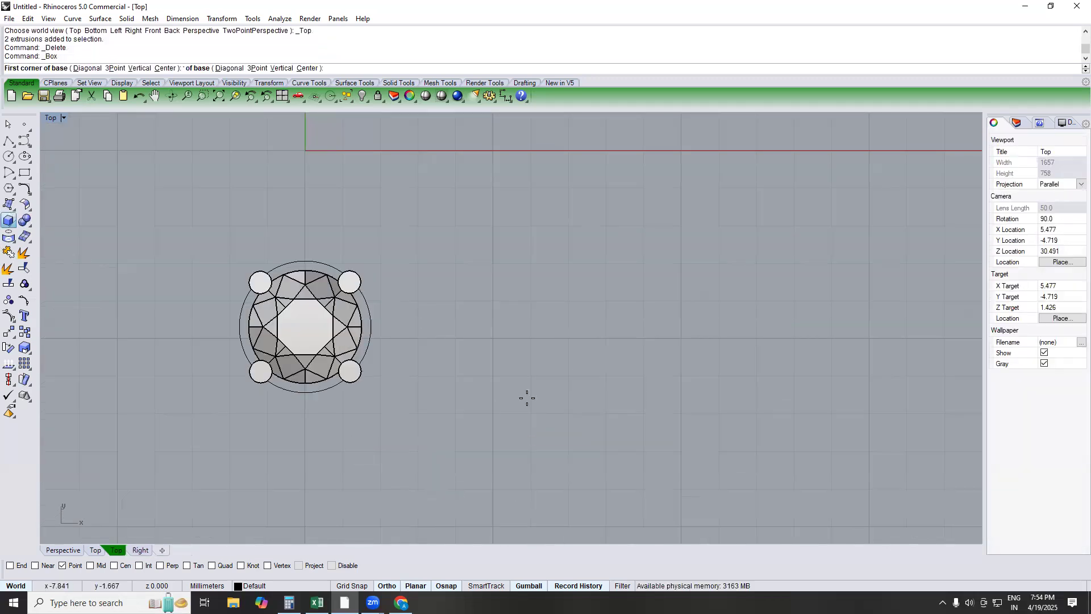
pyautogui.click(416, 391)
pyautogui.write('6')
pyautogui.press('Return')
pyautogui.click(585, 380)
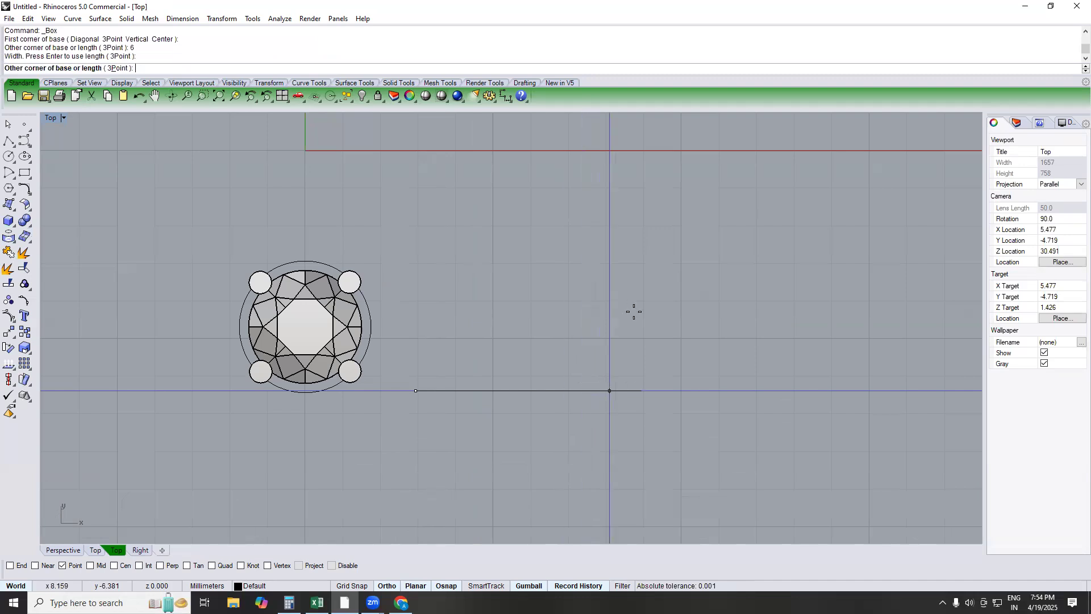
pyautogui.scroll(2, 423, 341)
pyautogui.write('.6')
pyautogui.press('Return')
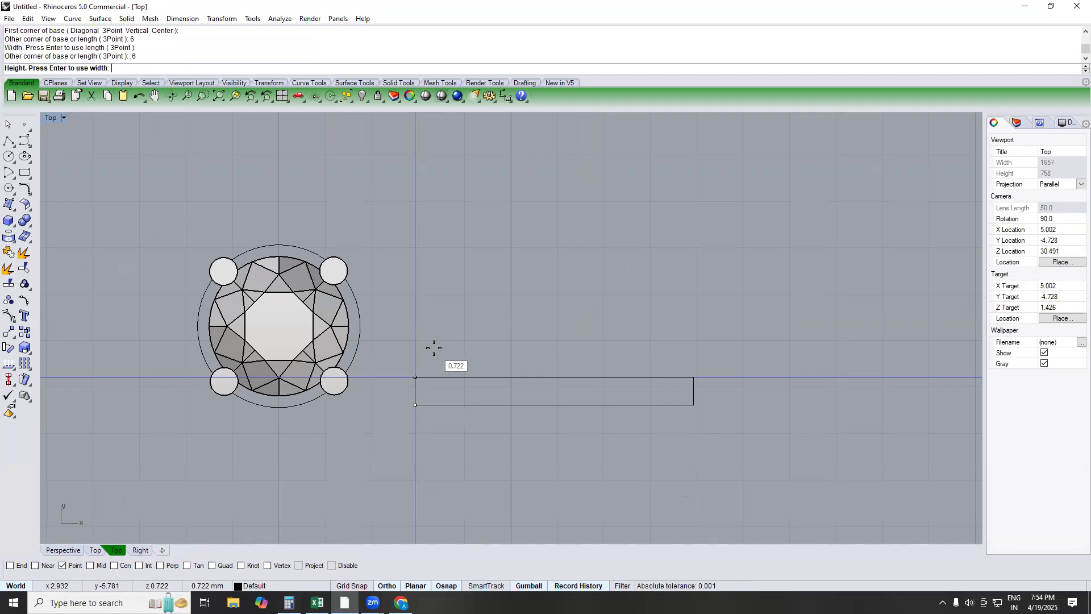
pyautogui.write('.6')
pyautogui.press('Return')
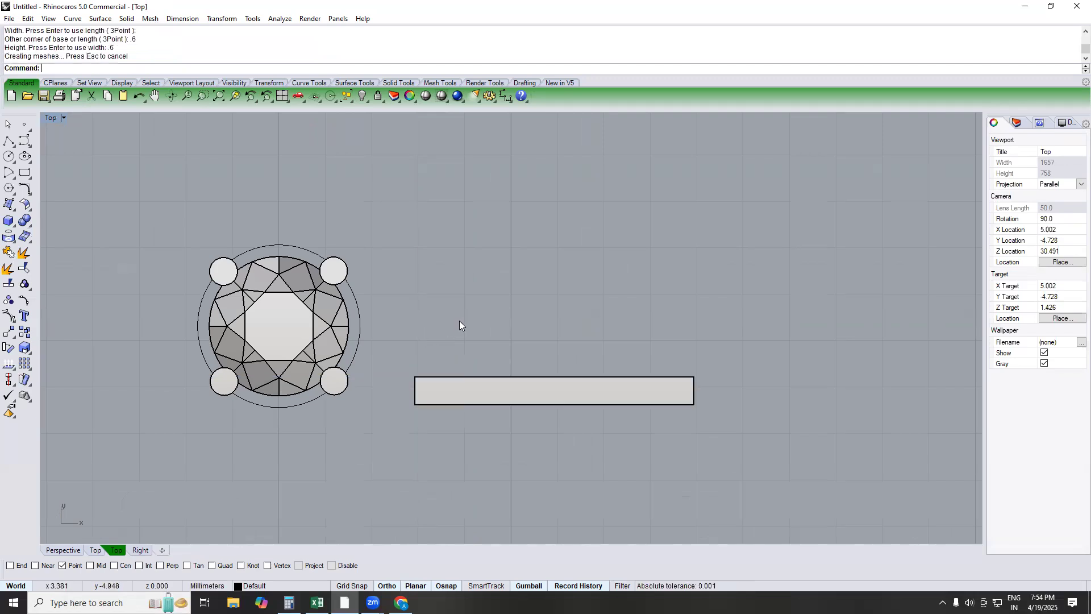
# Step: Copy the new bar 1.2 mm straight up in the front view
pyautogui.write('PERSPECTIVE')
pyautogui.press('Return')
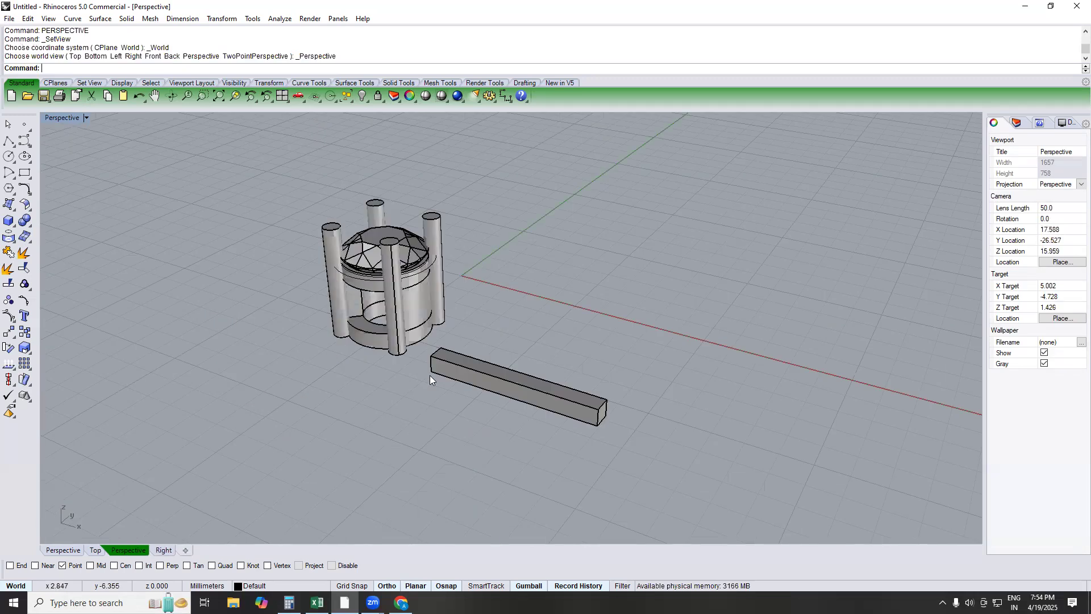
pyautogui.moveTo(622, 394); pyautogui.dragTo(435, 364, button='right')
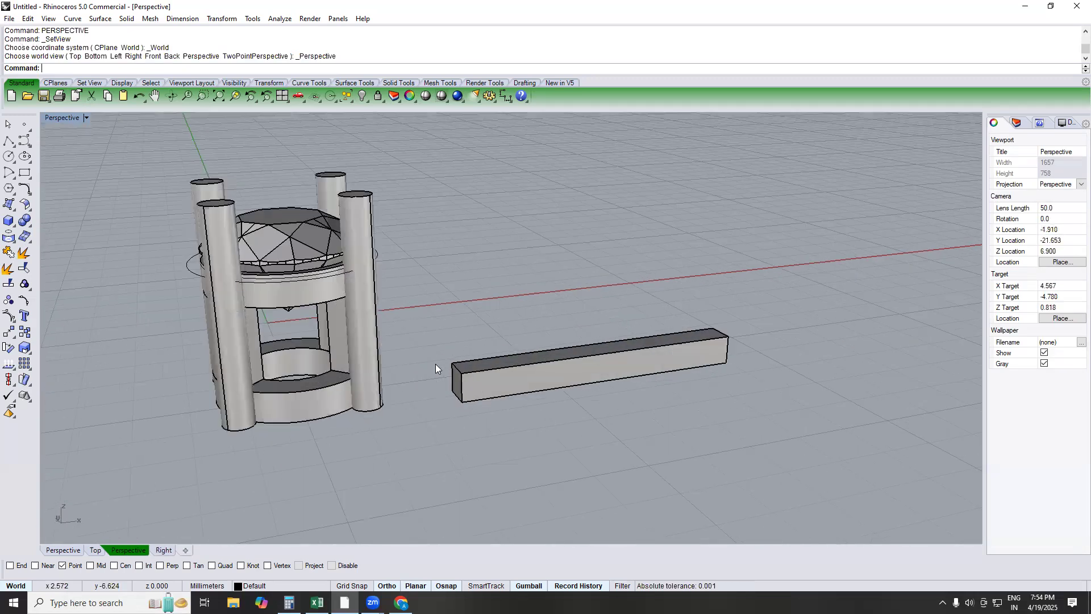
pyautogui.hotkey('ctrl', 'F1')
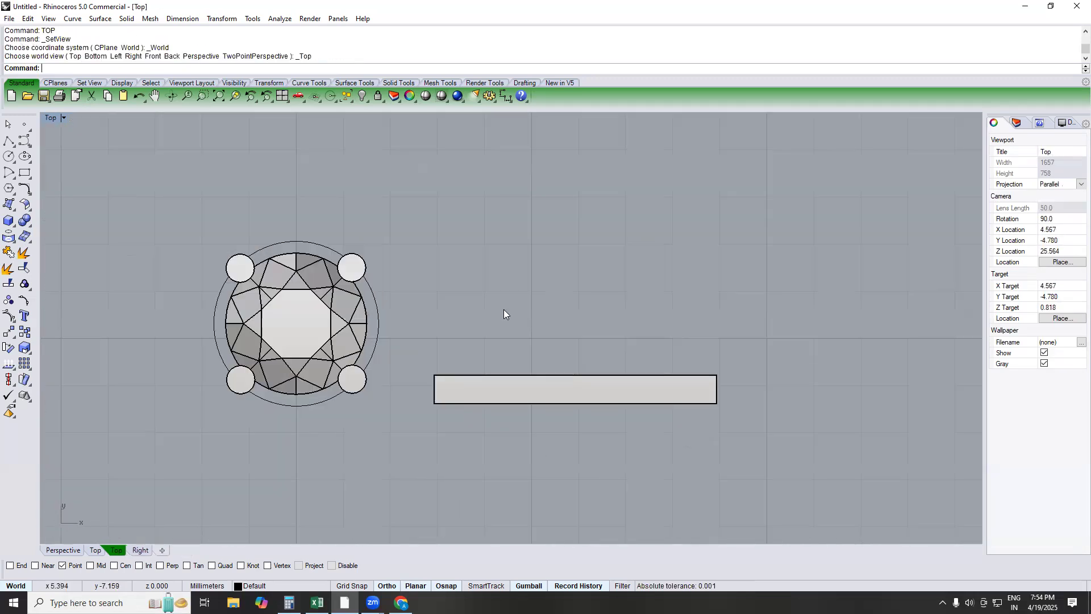
pyautogui.click(511, 384)
pyautogui.hotkey('ctrl', 'F2')
pyautogui.write('C')
pyautogui.press('Return')
pyautogui.click(514, 291)
pyautogui.write('1.2')
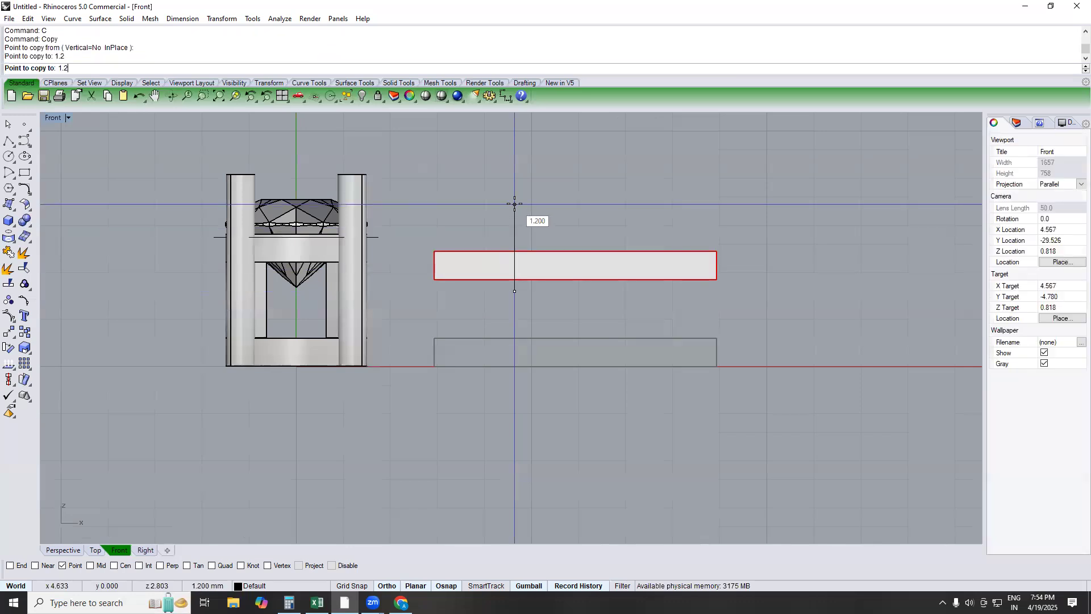
pyautogui.press('Return')
pyautogui.click(515, 204)
pyautogui.press('Return')
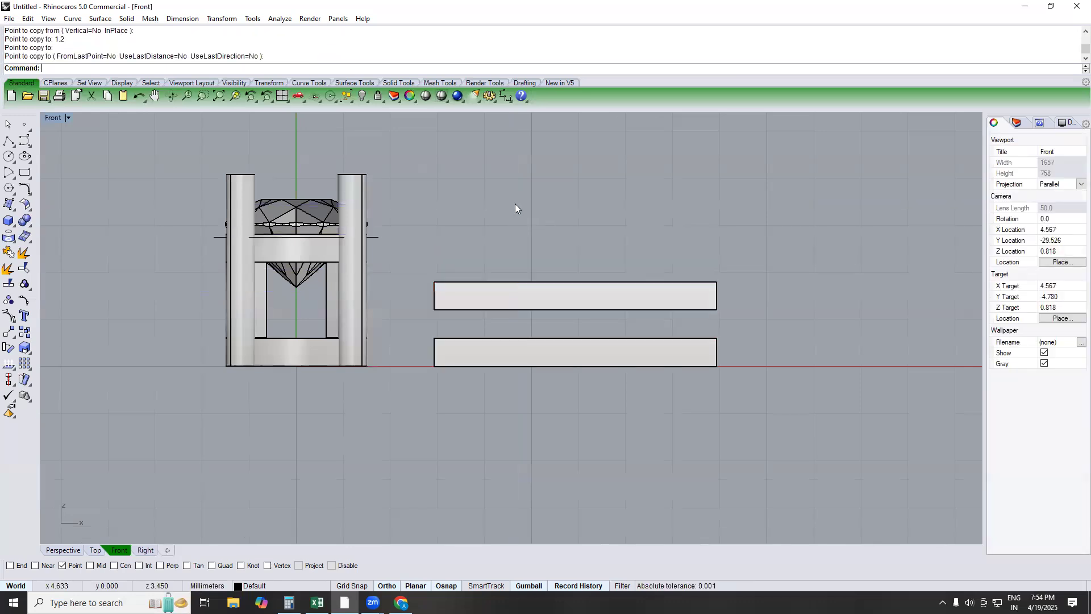
# Step: Move both bars onto the setting's horizontal centreline so their near ends reach inside its side wall
pyautogui.click(486, 298)
pyautogui.hotkey('ctrl', 'F1')
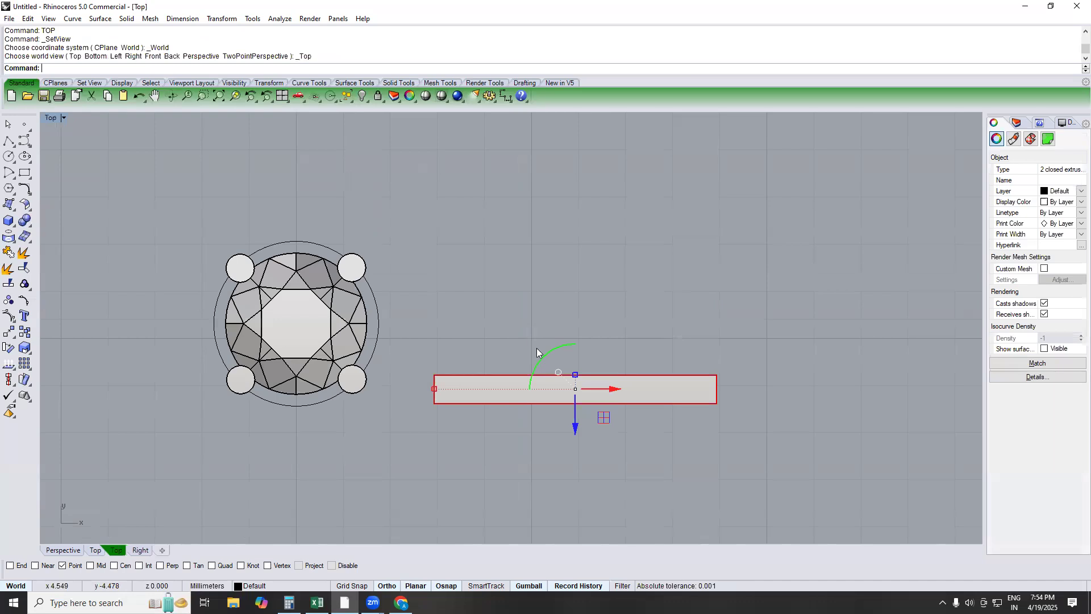
pyautogui.moveTo(575, 426); pyautogui.dragTo(485, 371)
pyautogui.hotkey('ctrl', 'F2')
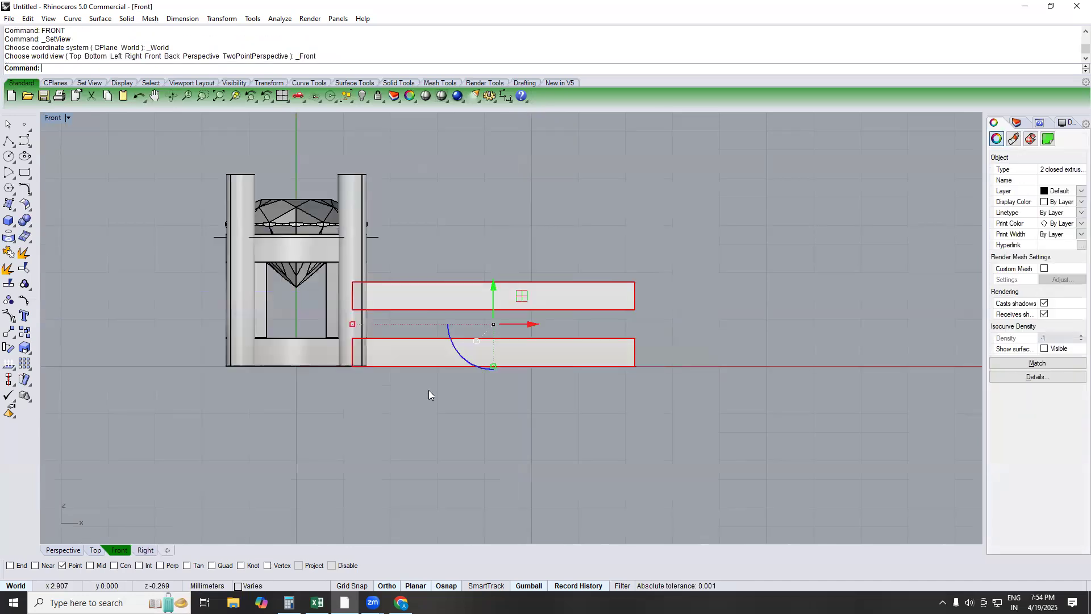
pyautogui.moveTo(532, 325); pyautogui.dragTo(521, 327)
pyautogui.hotkey('ctrl', 'F1')
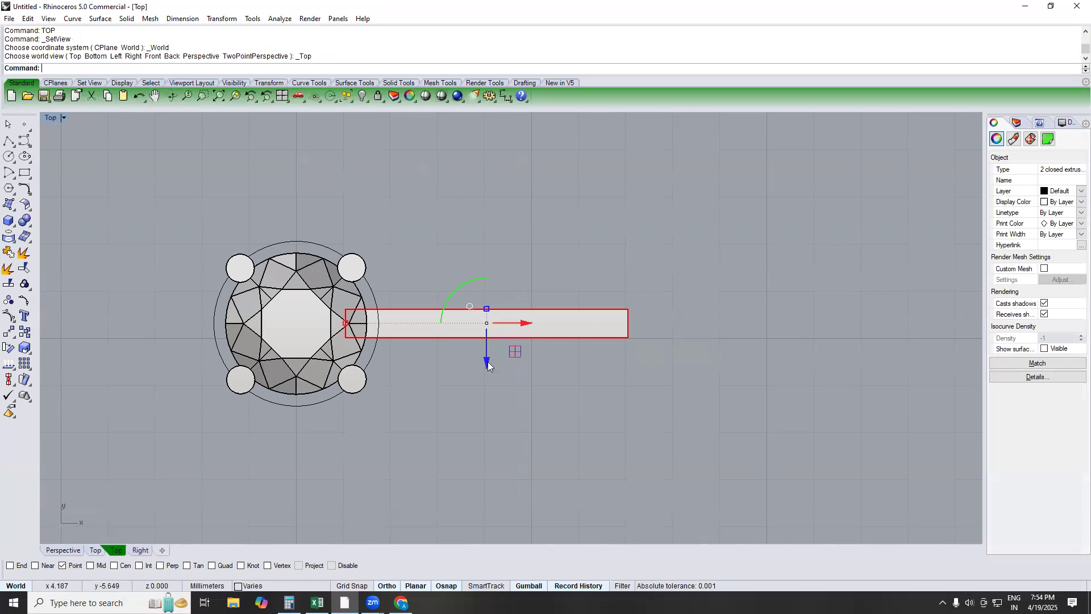
# Step: Shift both bars slightly farther into the setting along their length and check the overlap from below
pyautogui.click(397, 372)
pyautogui.hotkey('ctrl', 'F4')
pyautogui.scroll(5, 462, 298)
pyautogui.moveTo(463, 298); pyautogui.dragTo(480, 443, button='right')
pyautogui.moveTo(522, 202); pyautogui.dragTo(456, 407)
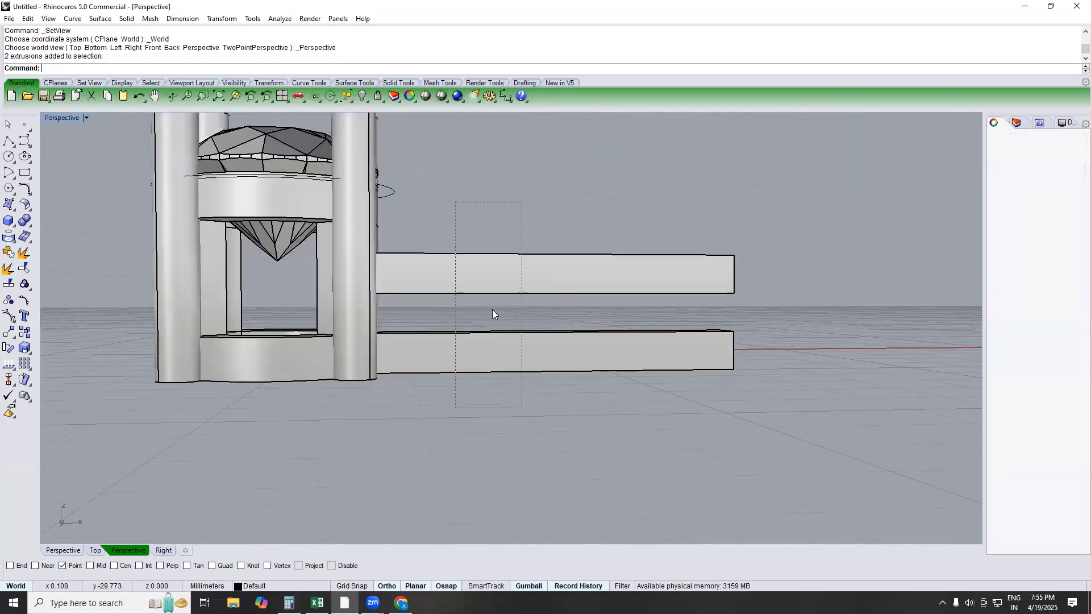
pyautogui.hotkey('ctrl', 'F1')
pyautogui.moveTo(576, 275); pyautogui.dragTo(566, 276)
pyautogui.click(443, 363)
pyautogui.hotkey('ctrl', 'F4')
pyautogui.moveTo(442, 361); pyautogui.dragTo(423, 293, button='right')
pyautogui.scroll(6, 412, 344)
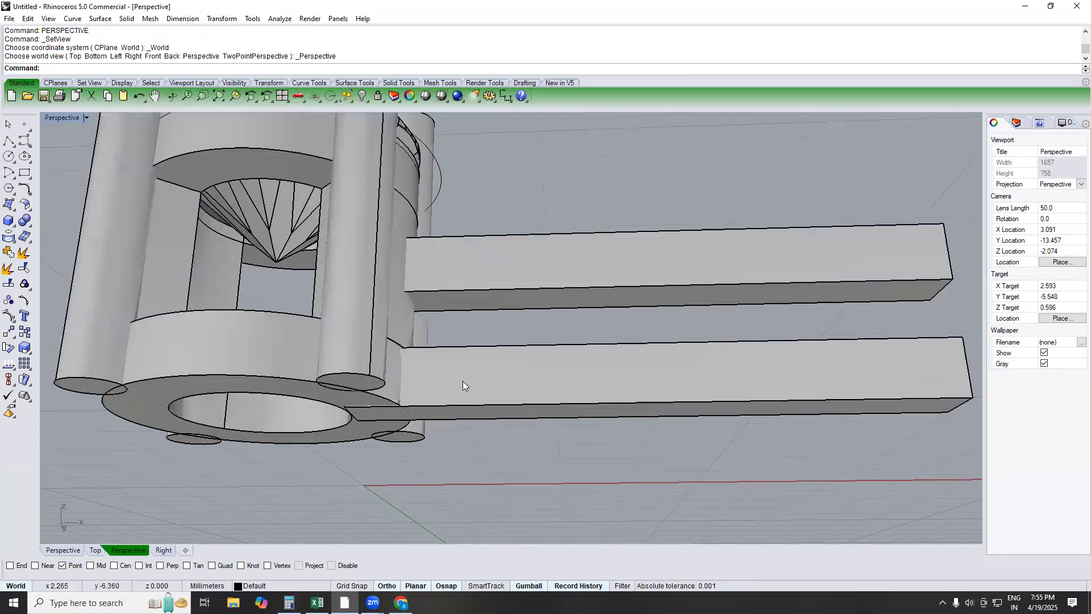
# Step: Slide the lower bar along its length until it passes through both sides of the setting's base ring
pyautogui.click(463, 381)
pyautogui.moveTo(463, 381); pyautogui.dragTo(443, 342, button='right')
pyautogui.scroll(-3, 398, 363)
pyautogui.moveTo(331, 410); pyautogui.dragTo(234, 356, button='right')
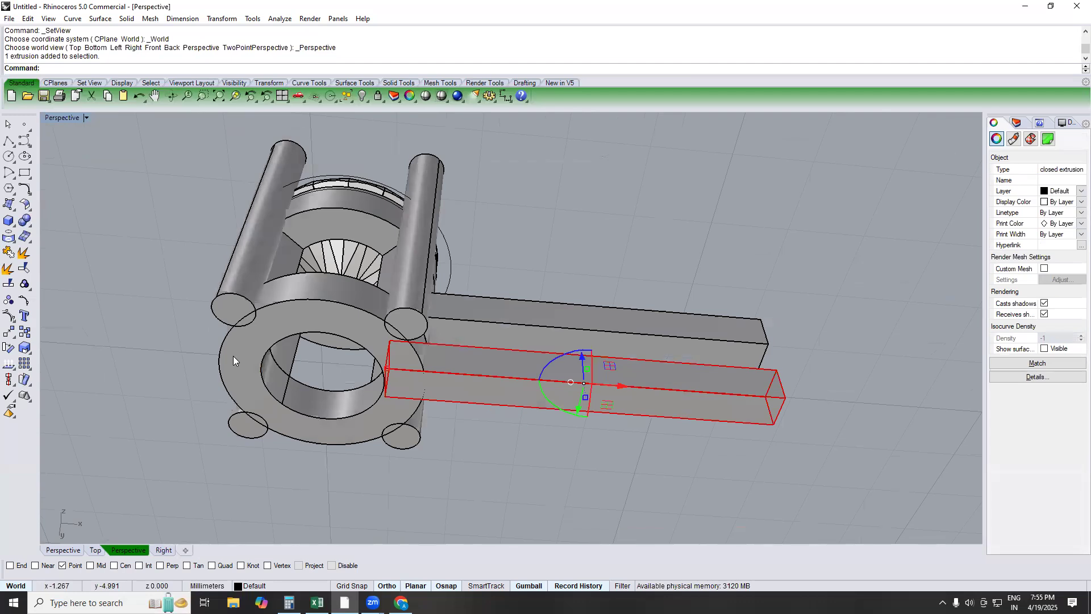
pyautogui.moveTo(630, 391); pyautogui.dragTo(380, 399)
# Step: Subtract the lower bar from the base ring to cut the notches, and delete the bar
pyautogui.click(355, 327)
pyautogui.rightClick(440, 389)
pyautogui.click(440, 389)
pyautogui.rightClick(442, 387)
pyautogui.click(444, 386)
pyautogui.press('Delete')
# Step: Group the whole four-prong setting with its stone, leaving out the connector bar
pyautogui.moveTo(450, 386); pyautogui.dragTo(461, 414, button='right')
pyautogui.moveTo(310, 472); pyautogui.dragTo(506, 150)
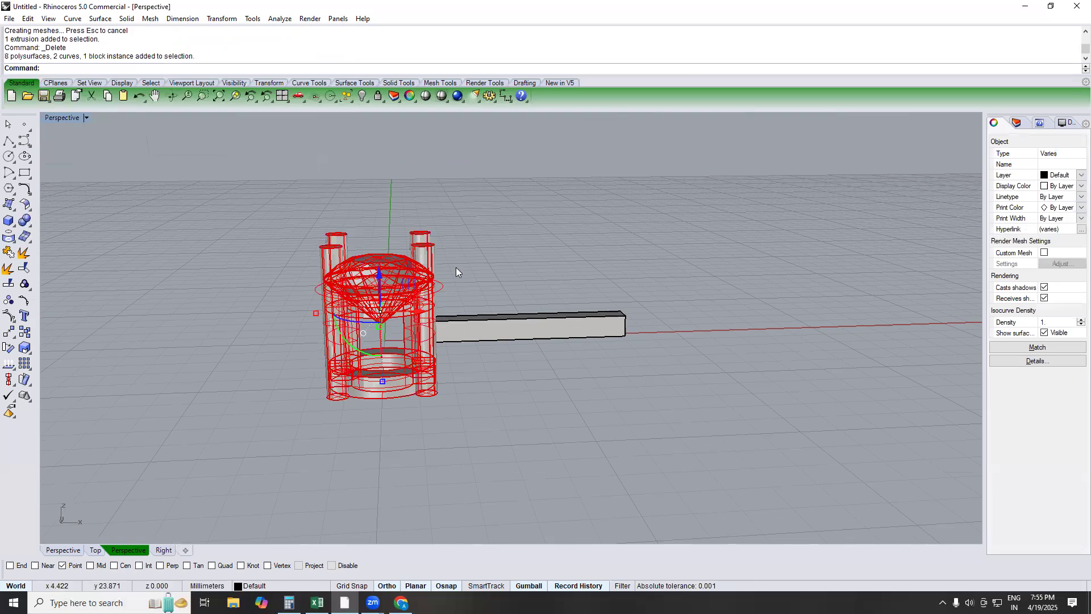
pyautogui.write('top')
pyautogui.press('Return')
pyautogui.write('g')
pyautogui.press('Return')
# Step: Copy the grouped setting about 3.7 mm along the connector bar in the top view
pyautogui.click(426, 306)
pyautogui.write('c')
pyautogui.press('Return')
pyautogui.click(478, 395)
pyautogui.click(614, 396)
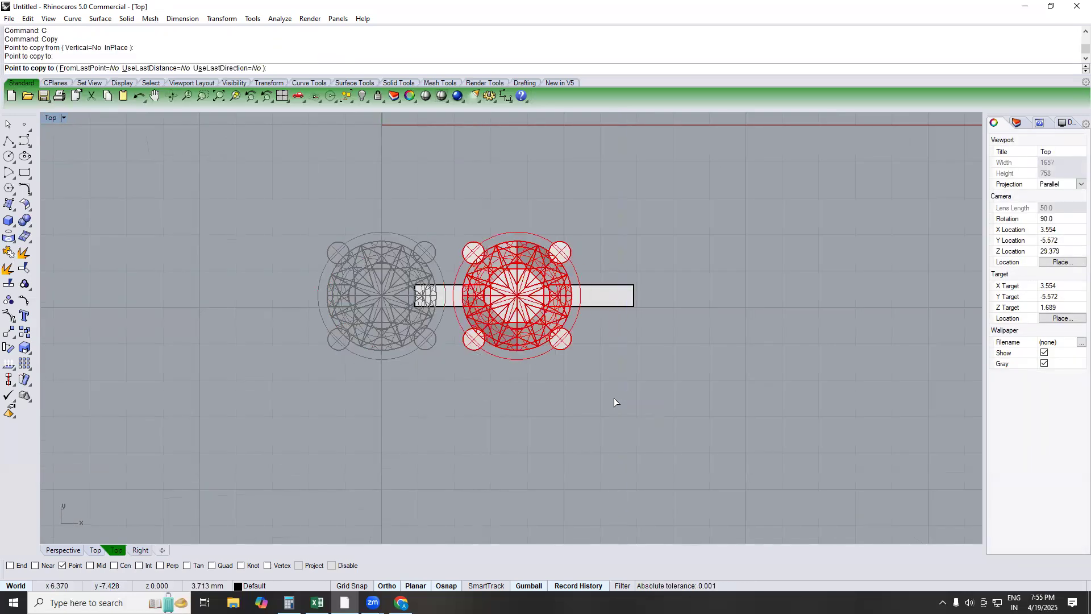
pyautogui.press('Return')
# Step: Apply a Boolean difference to the copied setting, using the connector bar as the cutter
pyautogui.write('p')
pyautogui.press('Return')
pyautogui.moveTo(454, 370); pyautogui.dragTo(481, 326, button='right')
pyautogui.scroll(7, 478, 326)
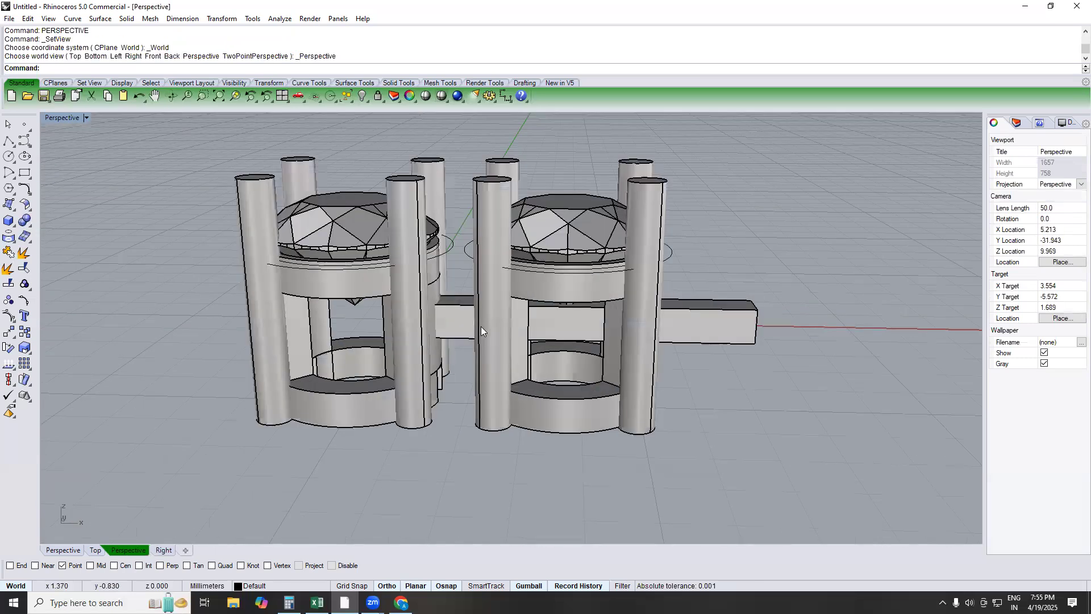
pyautogui.click(457, 301)
pyautogui.click(458, 307)
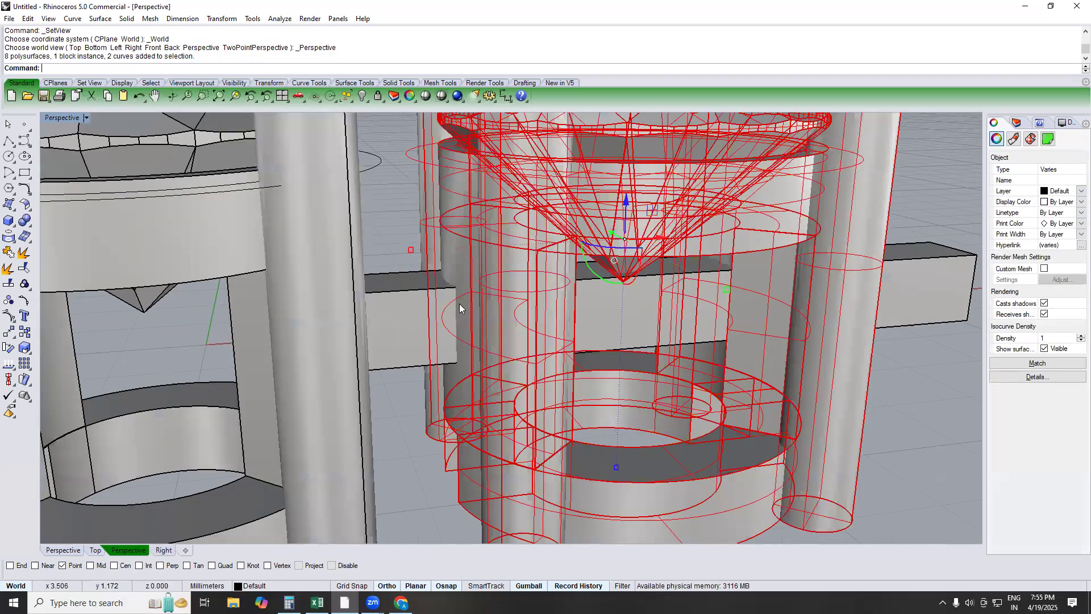
pyautogui.write('bd')
pyautogui.press('Return')
pyautogui.click(441, 312)
pyautogui.press('Return')
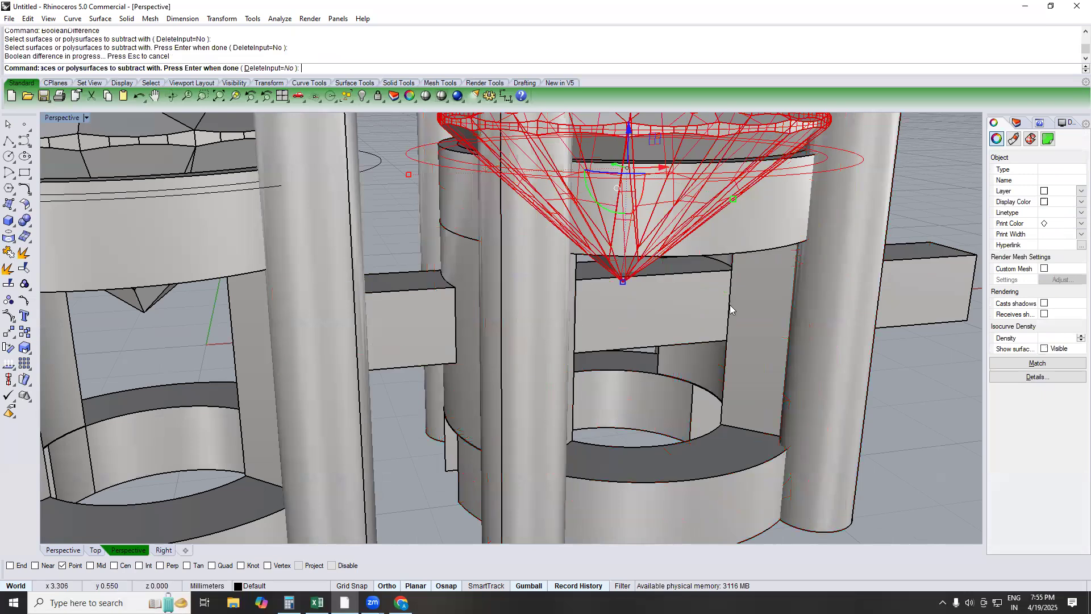
# Step: Remove the copied setting's wall facing the original from its group and subtract the connector bar from that wall
pyautogui.scroll(-2, 755, 277)
pyautogui.moveTo(687, 322); pyautogui.dragTo(775, 372, button='right')
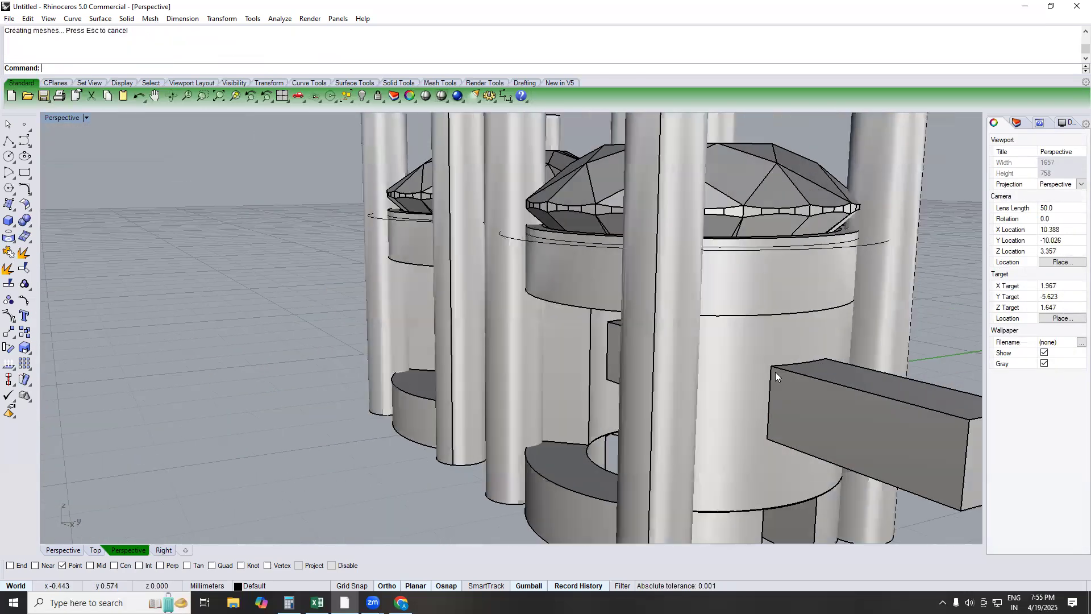
pyautogui.scroll(-5, 492, 369)
pyautogui.moveTo(492, 368); pyautogui.dragTo(625, 290, button='right')
pyautogui.scroll(3, 534, 358)
pyautogui.scroll(4, 539, 328)
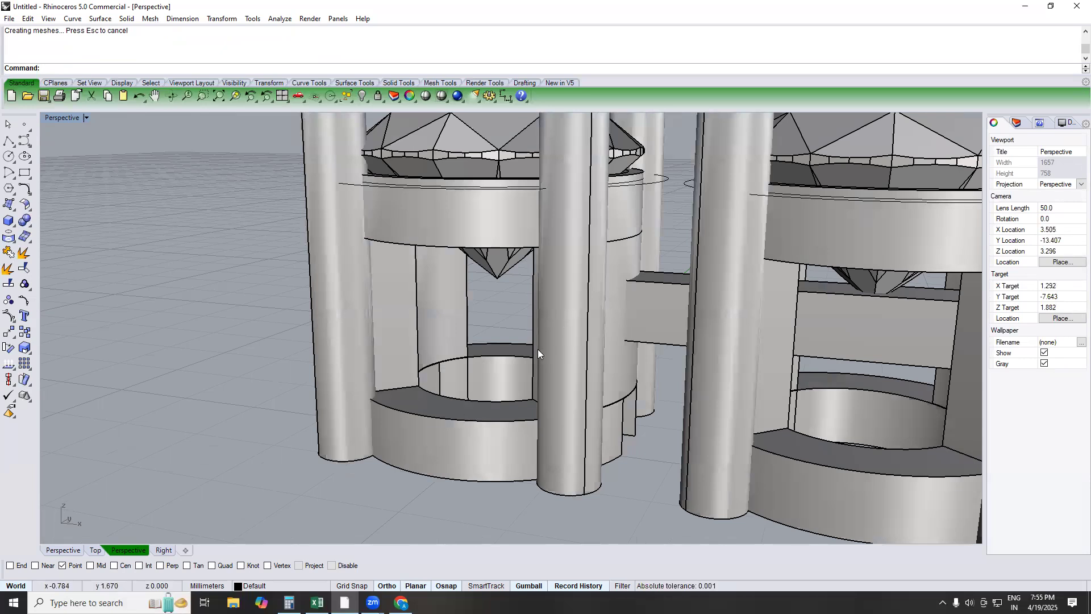
pyautogui.scroll(-6, 679, 328)
pyautogui.scroll(2, 638, 339)
pyautogui.write('RG')
pyautogui.press('Return')
pyautogui.click(629, 341)
pyautogui.press('Return')
pyautogui.write('B')
pyautogui.press('Return')
pyautogui.click(660, 345)
pyautogui.press('Return')
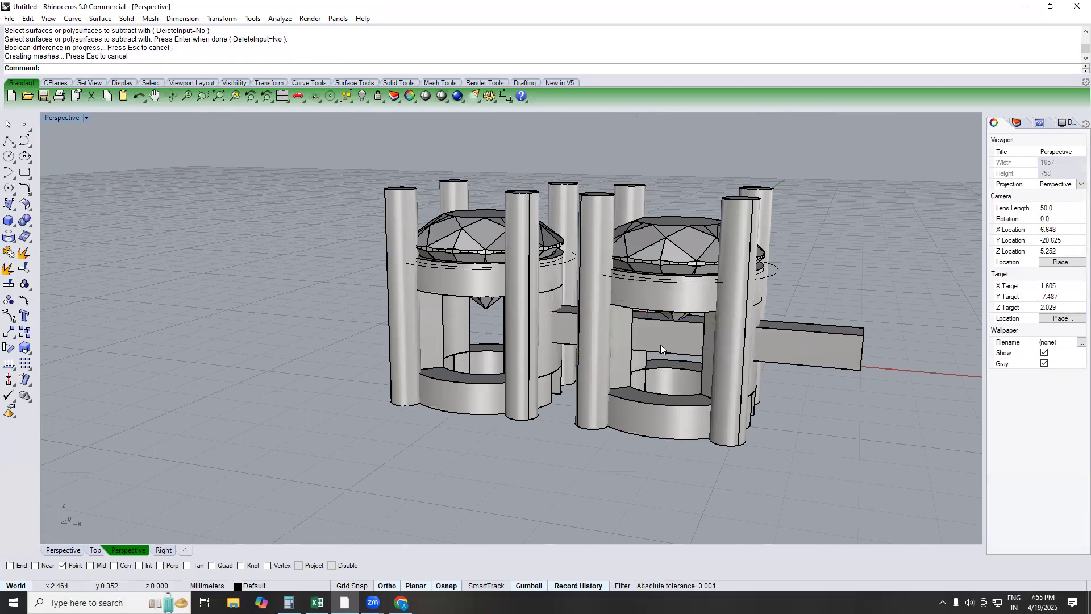
# Step: Delete the original setting's solid side wall on the side opposite the connector bar
pyautogui.moveTo(609, 365); pyautogui.dragTo(338, 364, button='right')
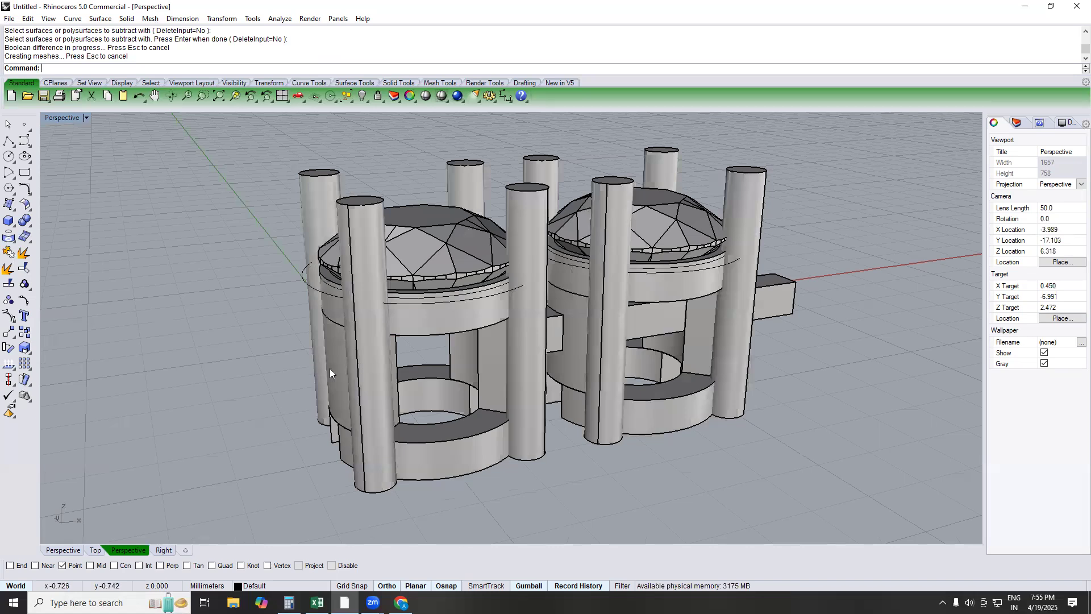
pyautogui.click(332, 367)
pyautogui.press('Delete')
# Step: Copy the slotted wall from the second setting into the original setting's missing wall position in the top view
pyautogui.click(571, 347)
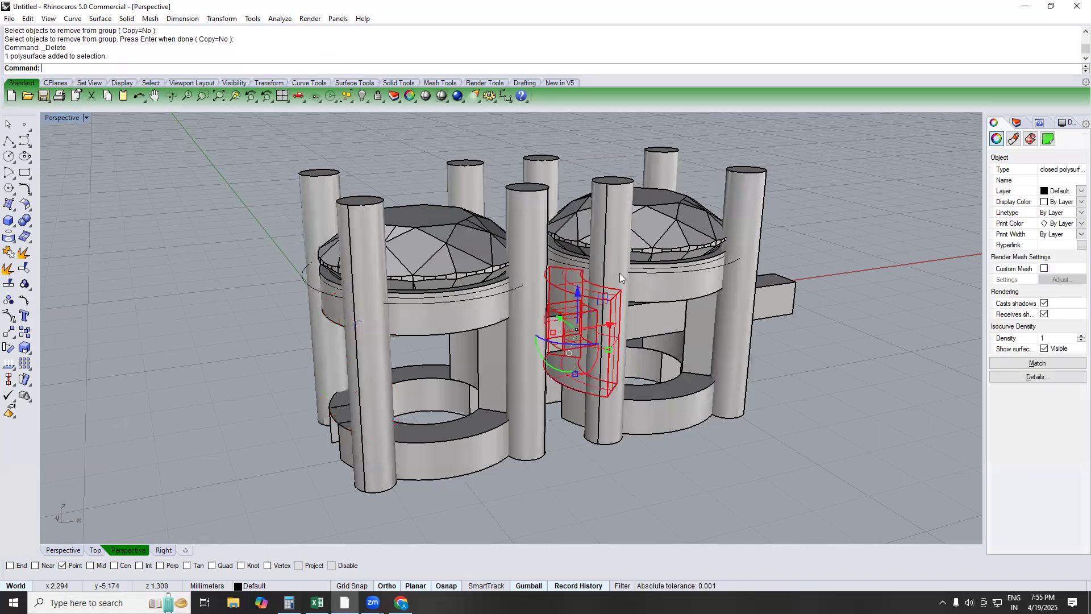
pyautogui.write('top')
pyautogui.press('Return')
pyautogui.write('c')
pyautogui.press('Return')
pyautogui.moveTo(737, 230); pyautogui.dragTo(731, 231, button='right')
pyautogui.click(730, 234)
pyautogui.press('Escape')
pyautogui.press('Escape')
# Step: Delete the second setting and its leftover slotted wall, keeping only the original setting and its connector bar
pyautogui.write('perspective')
pyautogui.press('Return')
pyautogui.moveTo(531, 332); pyautogui.dragTo(556, 267, button='right')
pyautogui.scroll(-4, 556, 267)
pyautogui.moveTo(560, 321); pyautogui.dragTo(596, 319, button='right')
pyautogui.moveTo(596, 318); pyautogui.dragTo(583, 340)
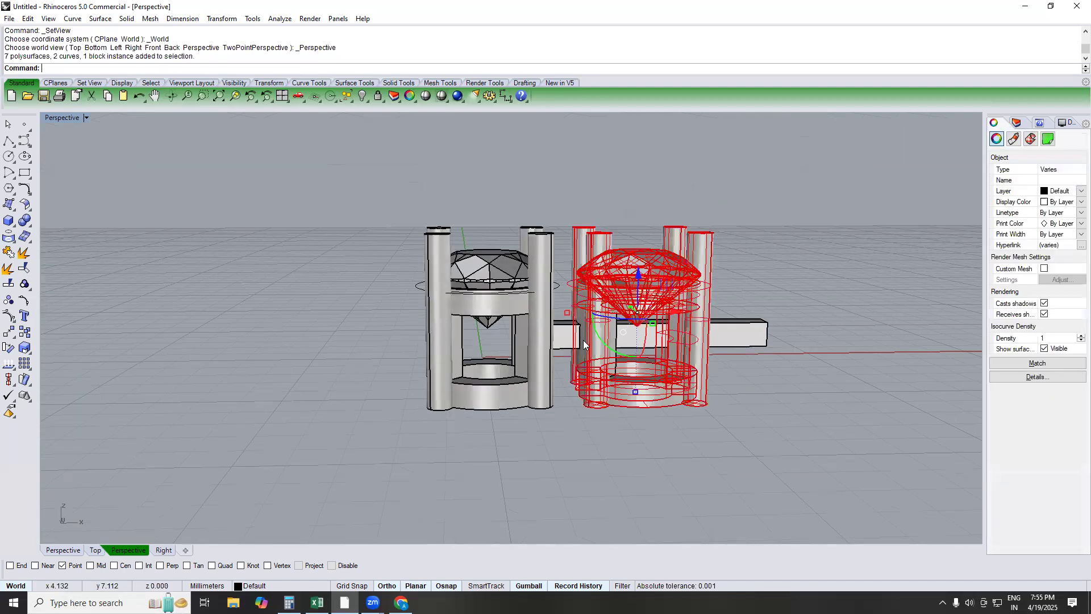
pyautogui.press('Delete')
pyautogui.moveTo(585, 336); pyautogui.dragTo(599, 276, button='right')
pyautogui.click(596, 311)
pyautogui.press('Delete')
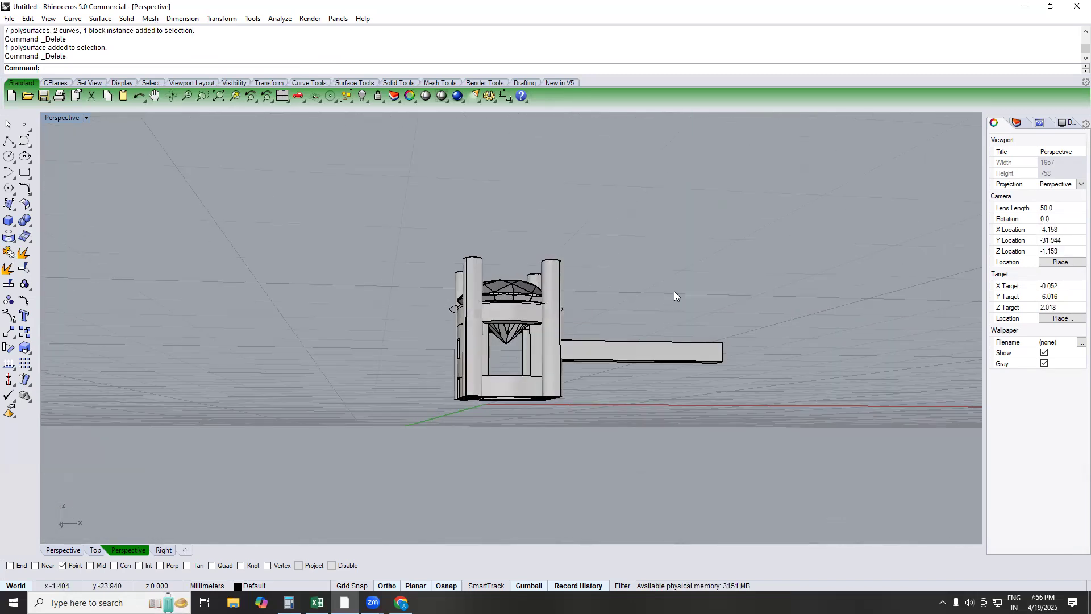
# Step: Examine the complete link's wall slot, base notch and connector bar from the top and several perspective angles
pyautogui.hotkey('ctrl', 'a')
pyautogui.write('top')
pyautogui.press('Return')
pyautogui.click(455, 355)
pyautogui.moveTo(456, 354); pyautogui.dragTo(430, 405, button='right')
pyautogui.write('perspective')
pyautogui.press('Return')
pyautogui.moveTo(490, 366); pyautogui.dragTo(687, 305, button='right')
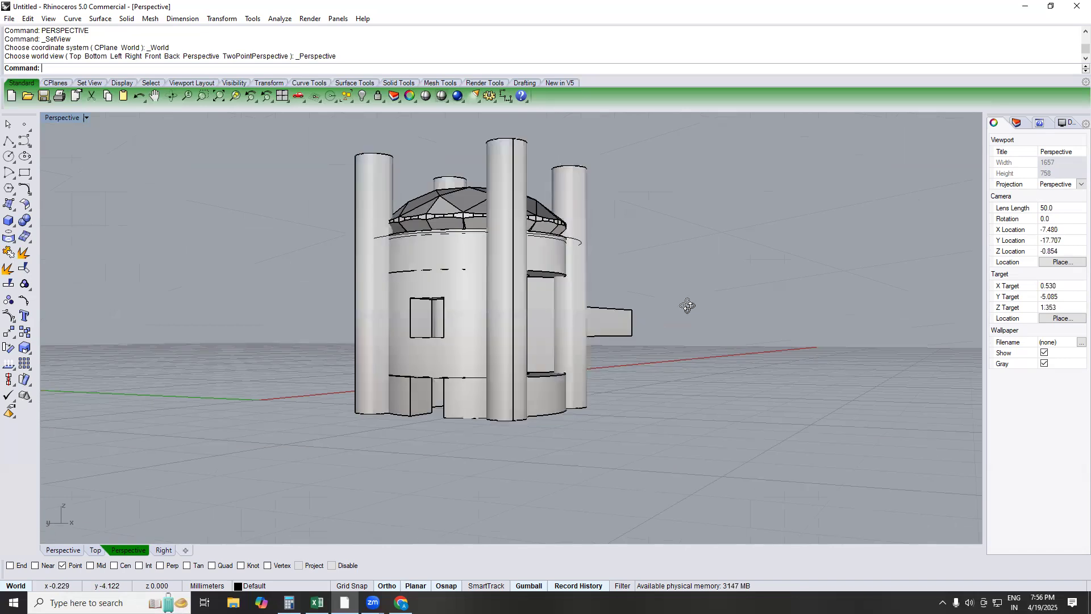
pyautogui.moveTo(650, 336); pyautogui.dragTo(664, 274, button='right')
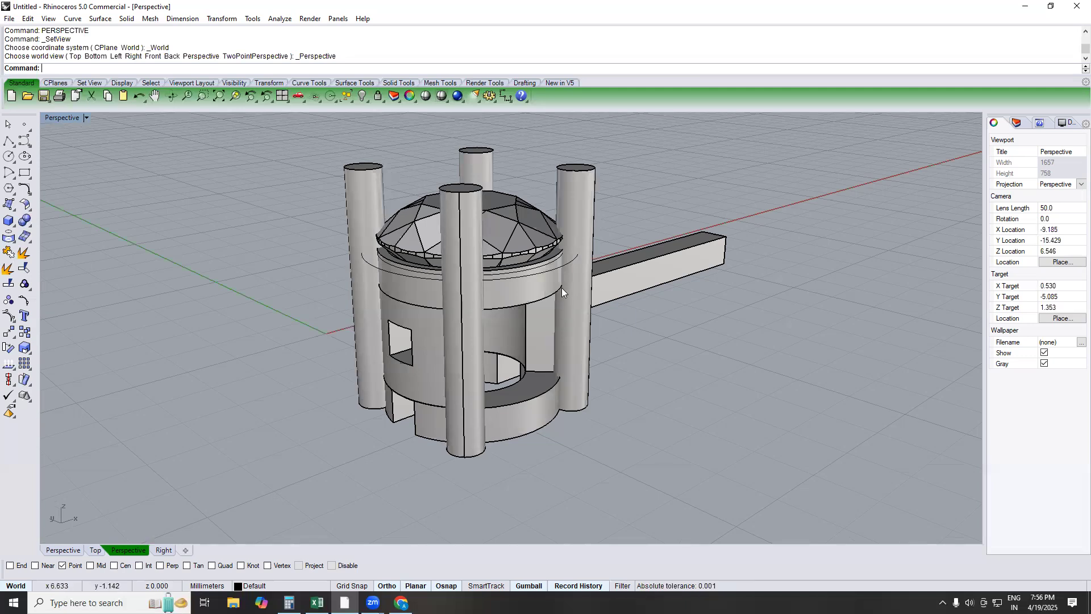
pyautogui.hotkey('ctrl', 'a')
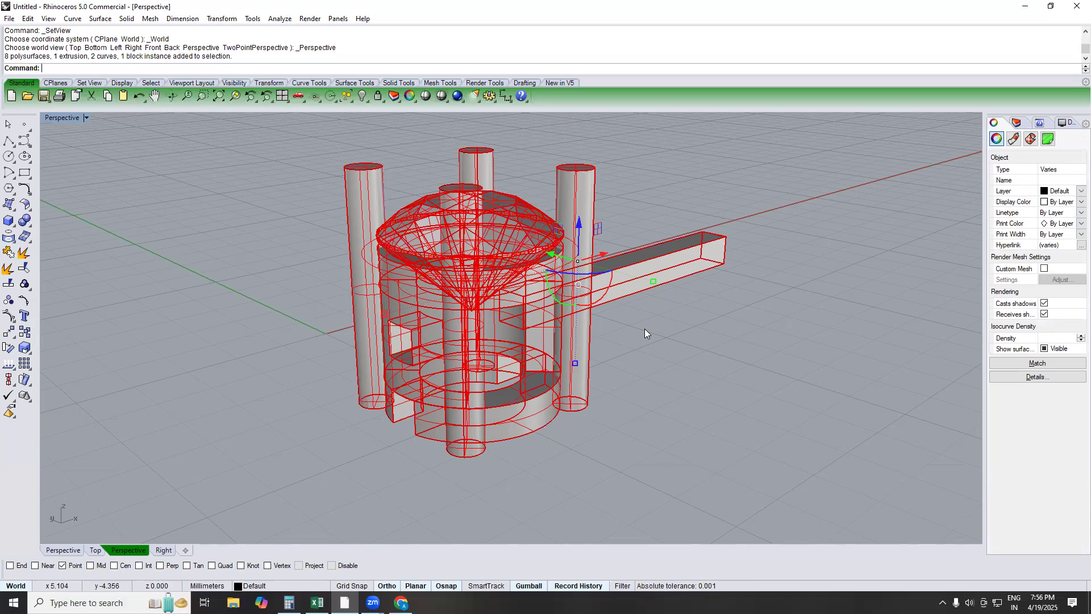
pyautogui.moveTo(594, 307); pyautogui.dragTo(646, 353, button='right')
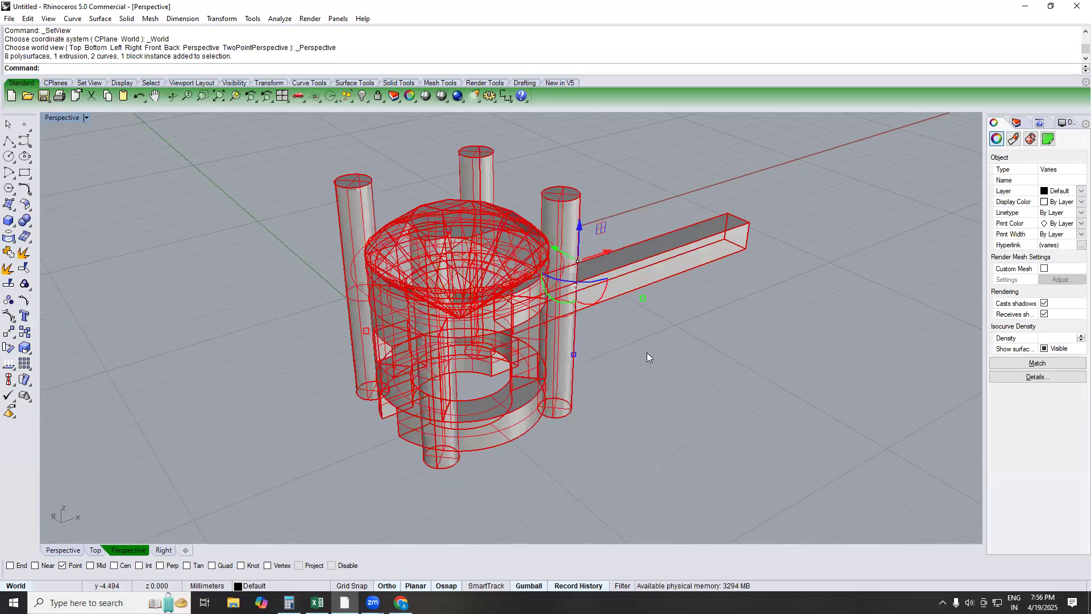
pyautogui.click(646, 352)
pyautogui.scroll(-5, 540, 335)
pyautogui.hotkey('ctrl', 'a')
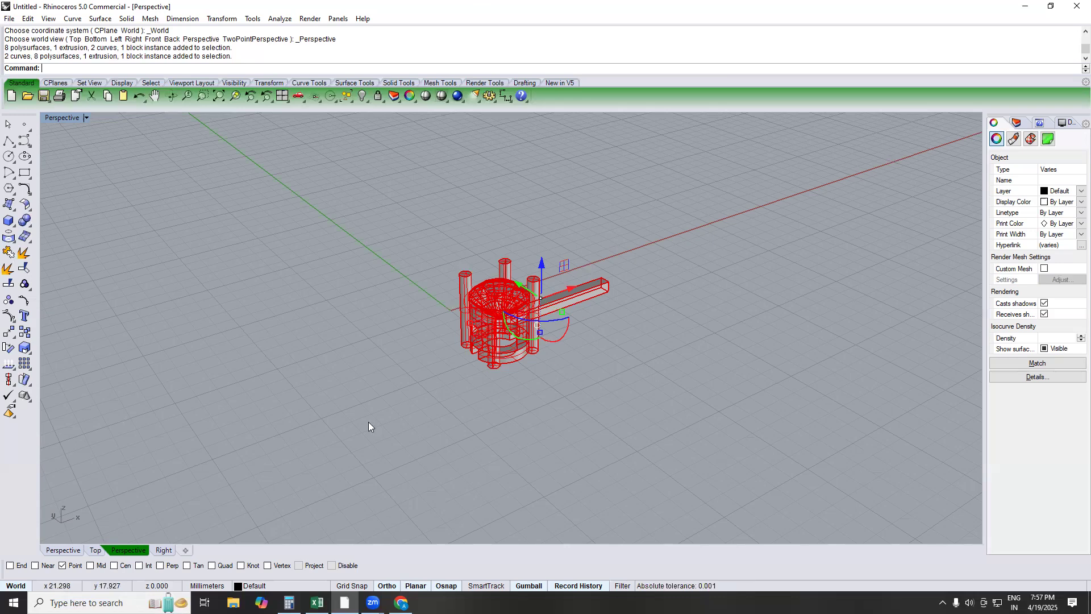
# Step: Switch to the FORMATE workbook in Excel and review the topic list, including PLATE PRONG through PRESSURE SETTING
pyautogui.click(317, 602)
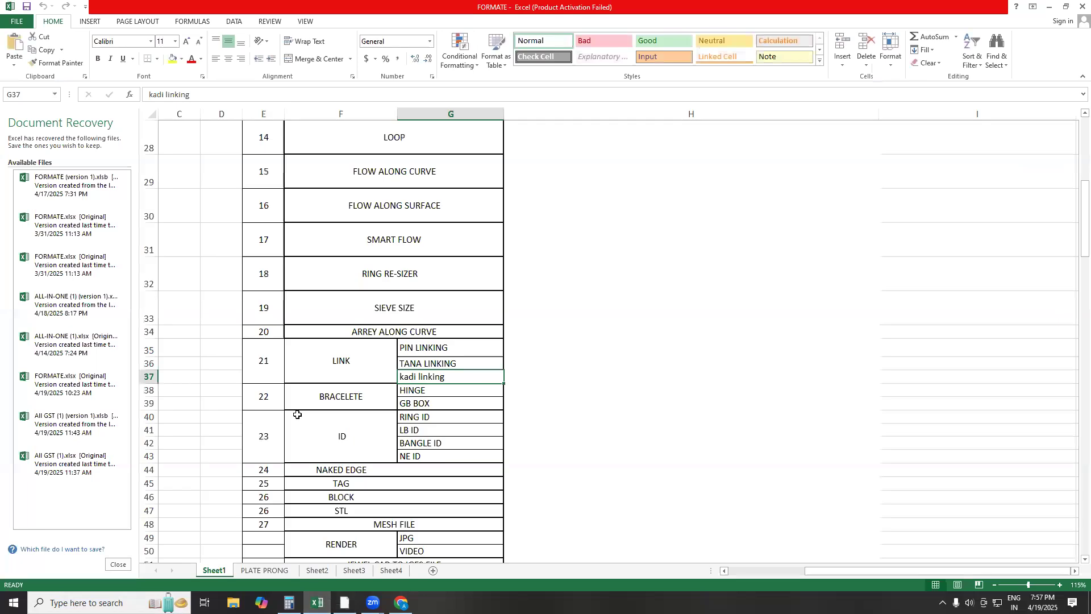
pyautogui.scroll(6, 360, 353)
pyautogui.moveTo(445, 232); pyautogui.dragTo(428, 392)
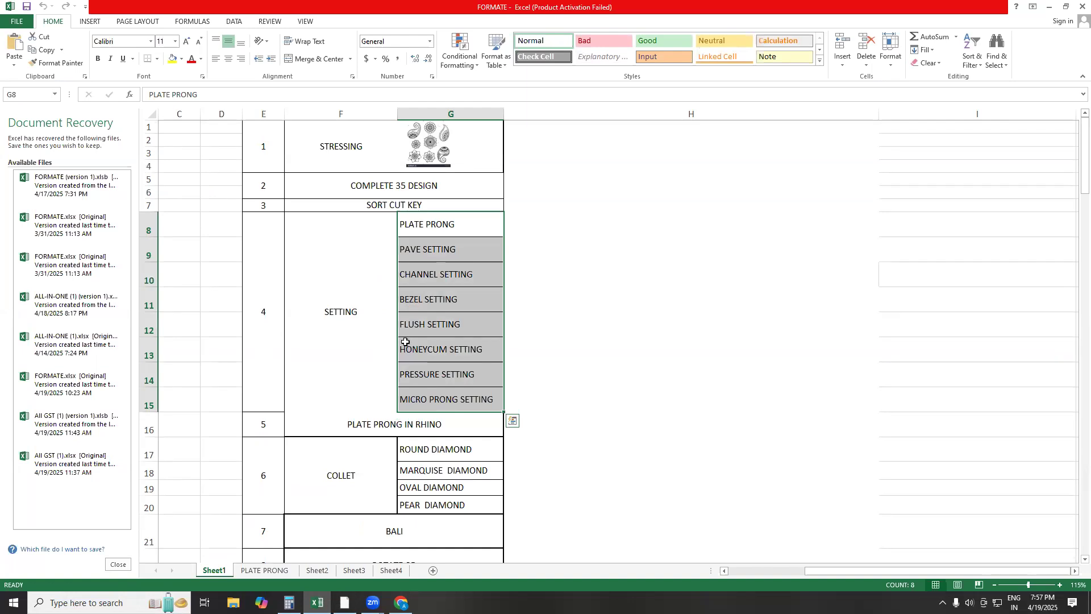
pyautogui.keyDown('shift'); pyautogui.click(419, 364); pyautogui.keyUp('shift')
pyautogui.moveTo(419, 387); pyautogui.dragTo(419, 388)
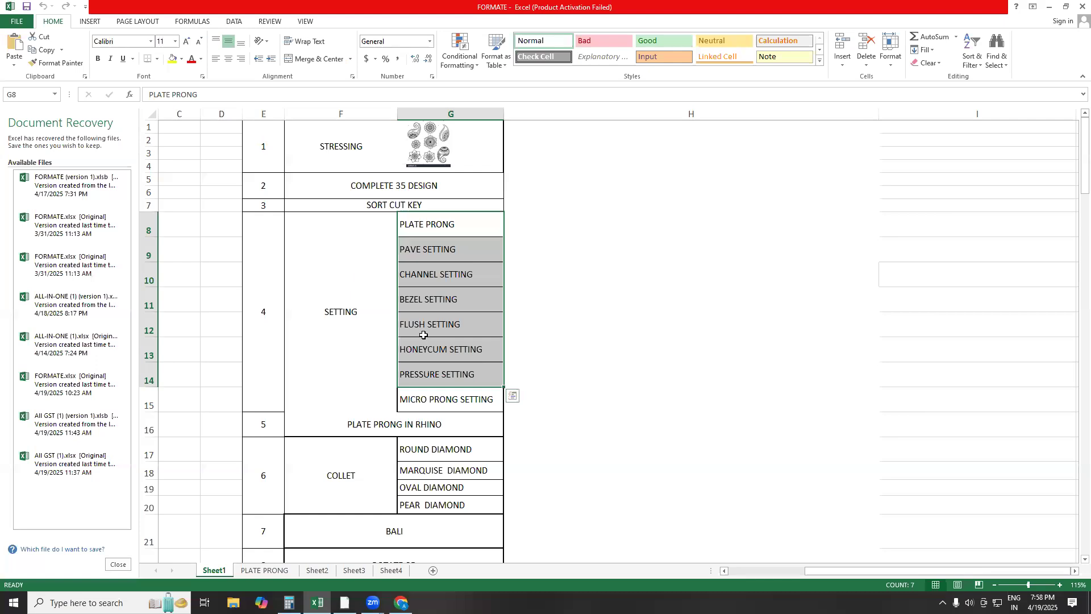
pyautogui.scroll(-9, 427, 300)
pyautogui.scroll(-2, 427, 301)
pyautogui.scroll(7, 443, 307)
pyautogui.scroll(4, 454, 307)
# Step: Review the individual setting topics between BEZEL SETTING and MICRO PRONG SETTING on Sheet1
pyautogui.click(433, 354)
pyautogui.click(436, 331)
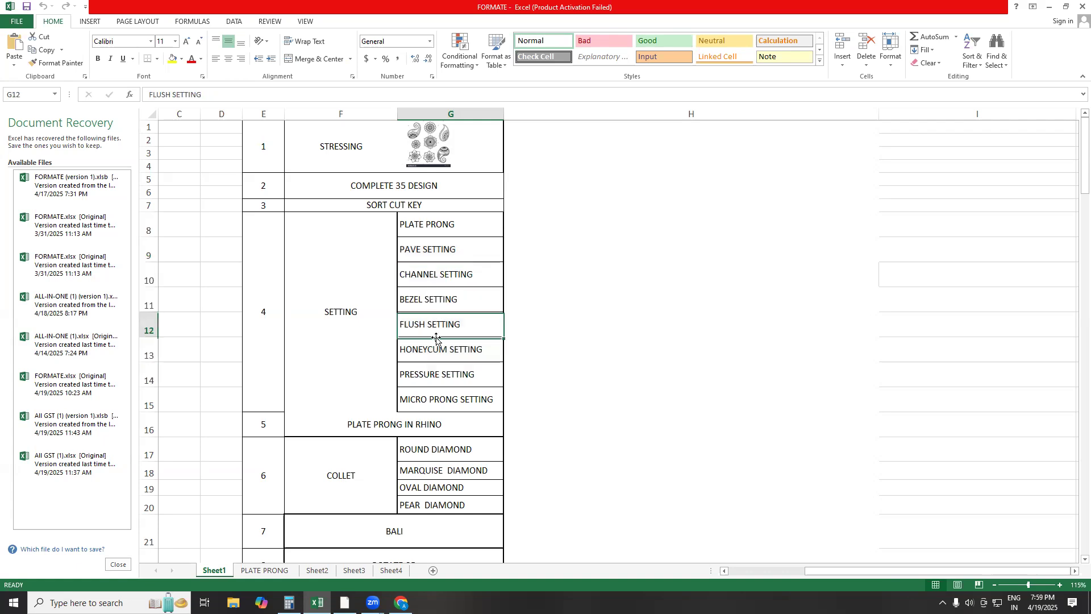
pyautogui.click(431, 371)
pyautogui.click(436, 407)
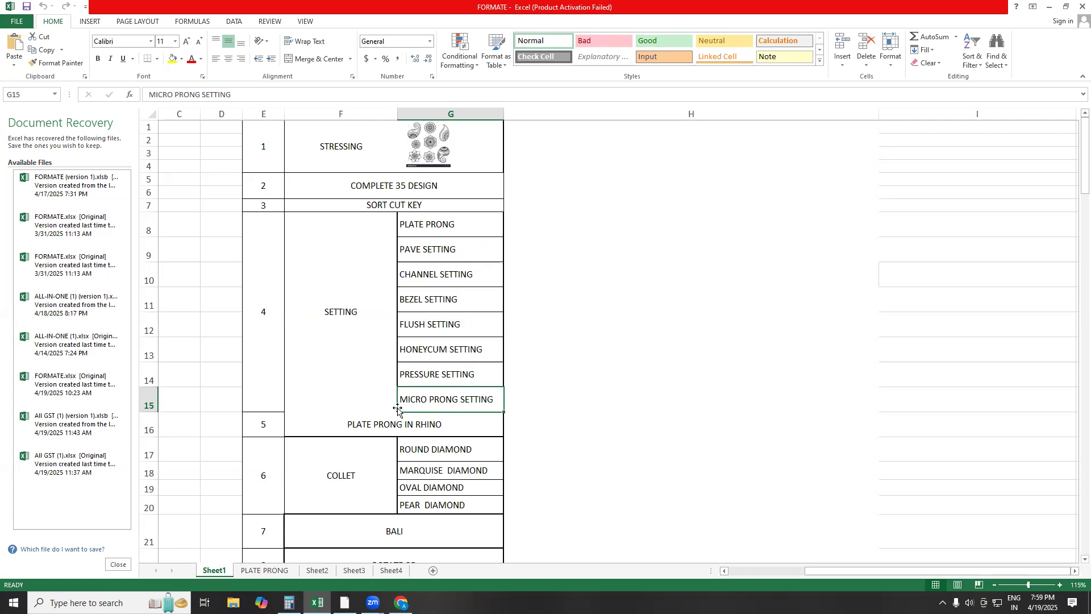
pyautogui.click(404, 374)
pyautogui.click(417, 320)
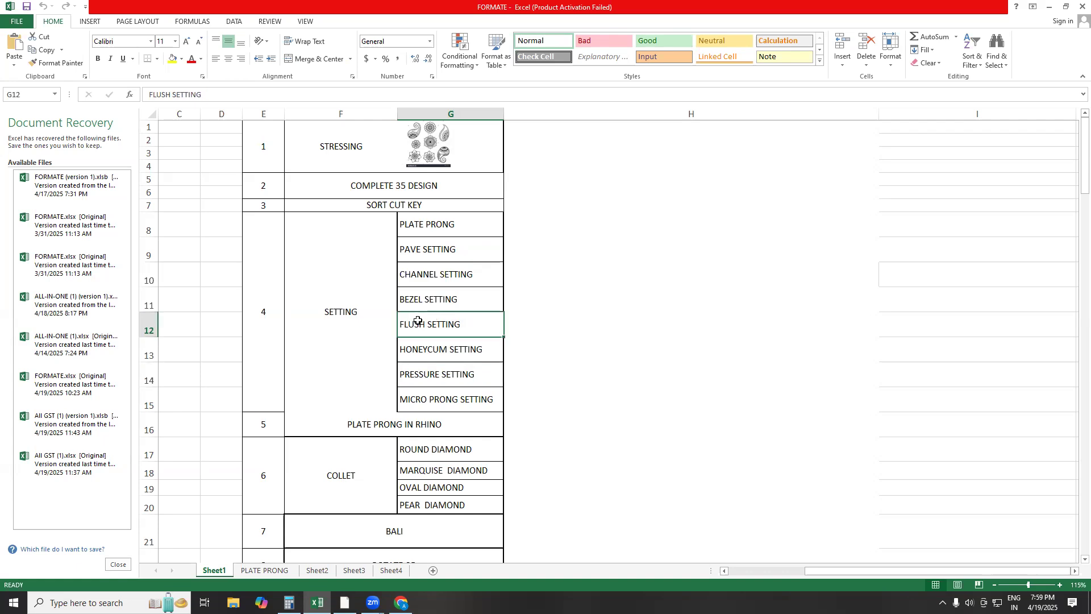
pyautogui.click(426, 294)
# Step: Merge and center the NAKED EDGE topic across cells F44:G44
pyautogui.scroll(-2, 429, 241)
pyautogui.scroll(-5, 428, 250)
pyautogui.scroll(-4, 424, 451)
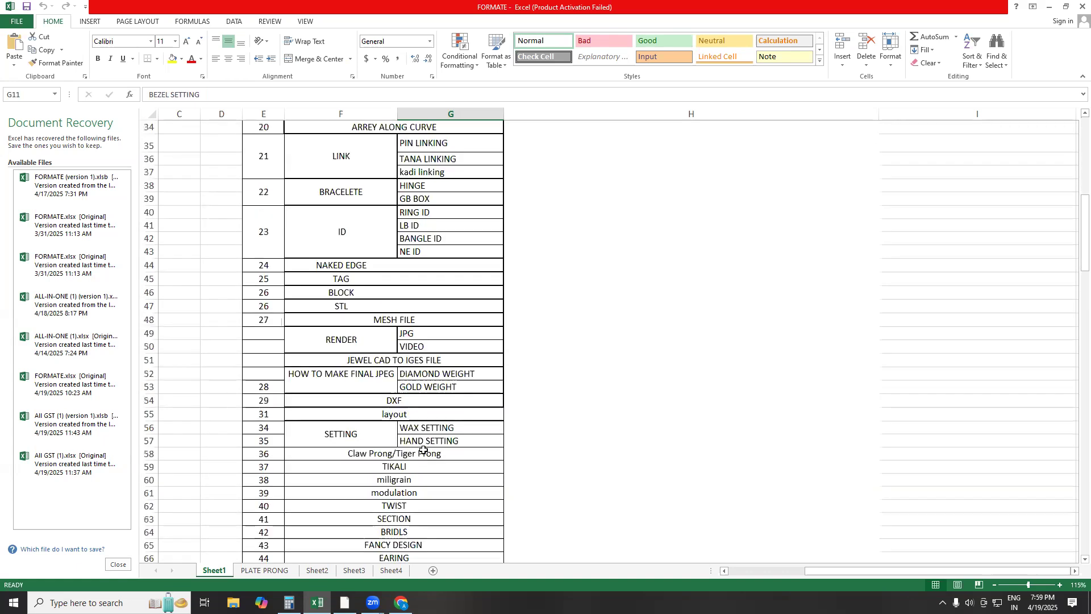
pyautogui.moveTo(428, 264); pyautogui.dragTo(425, 312)
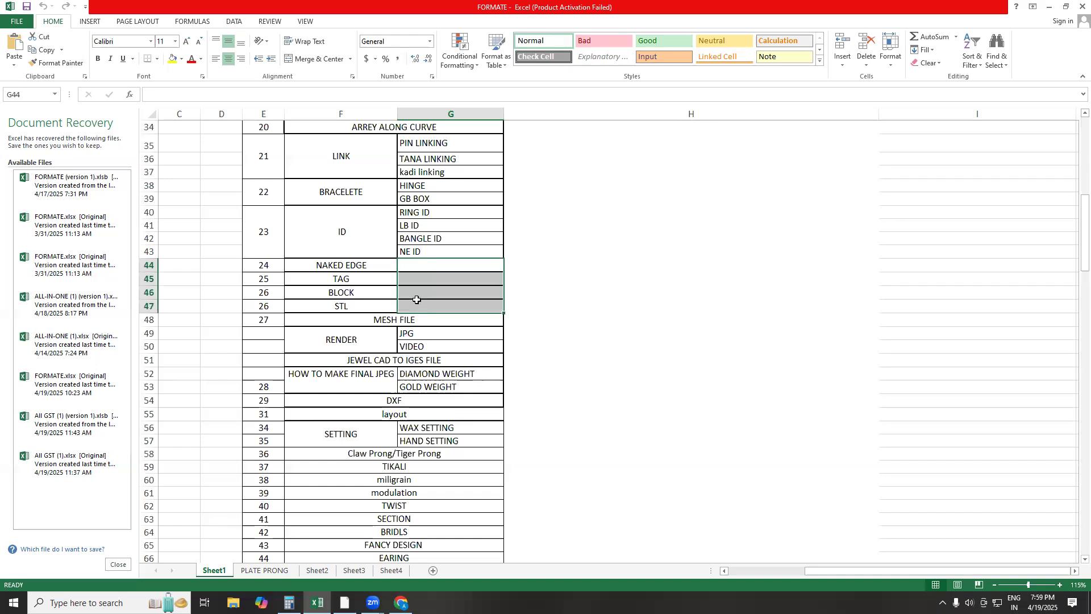
pyautogui.moveTo(346, 273); pyautogui.dragTo(408, 270)
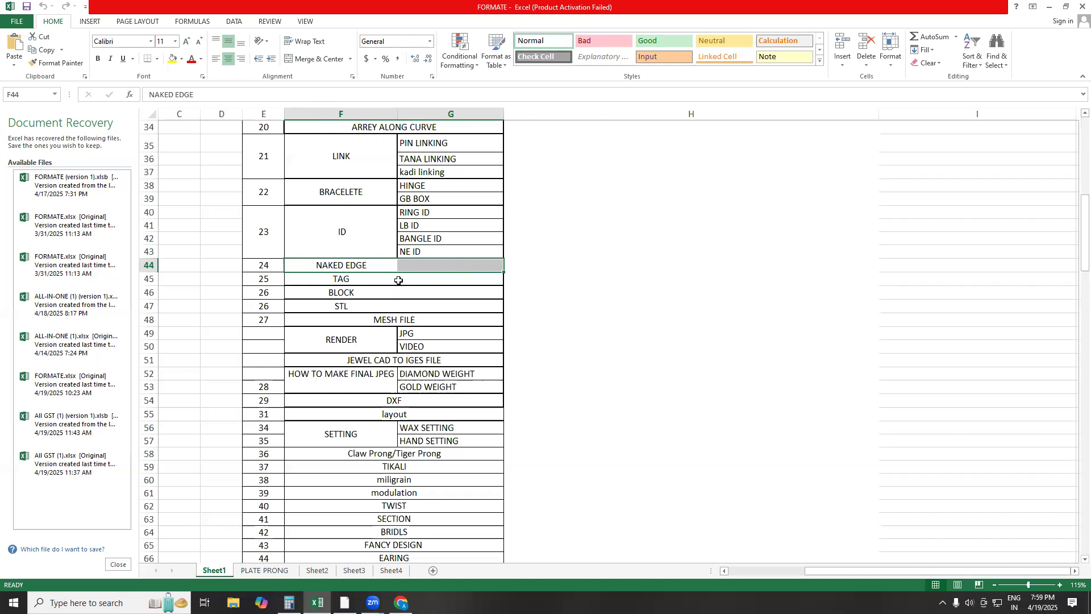
pyautogui.click(399, 268)
pyautogui.moveTo(377, 265); pyautogui.dragTo(414, 269)
pyautogui.click(310, 59)
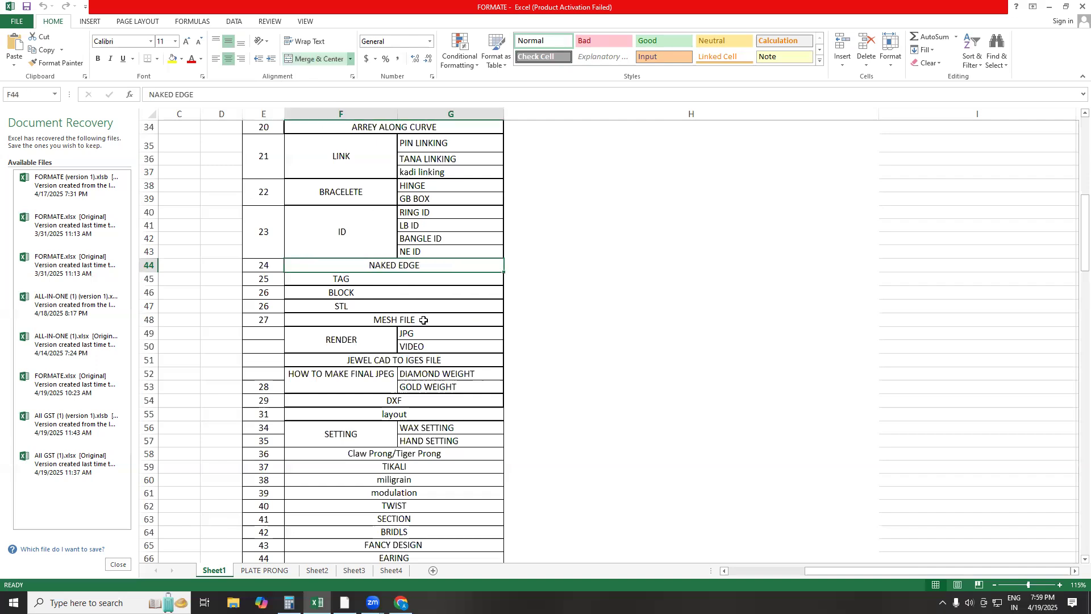
pyautogui.moveTo(372, 279); pyautogui.dragTo(410, 280)
pyautogui.click(394, 289)
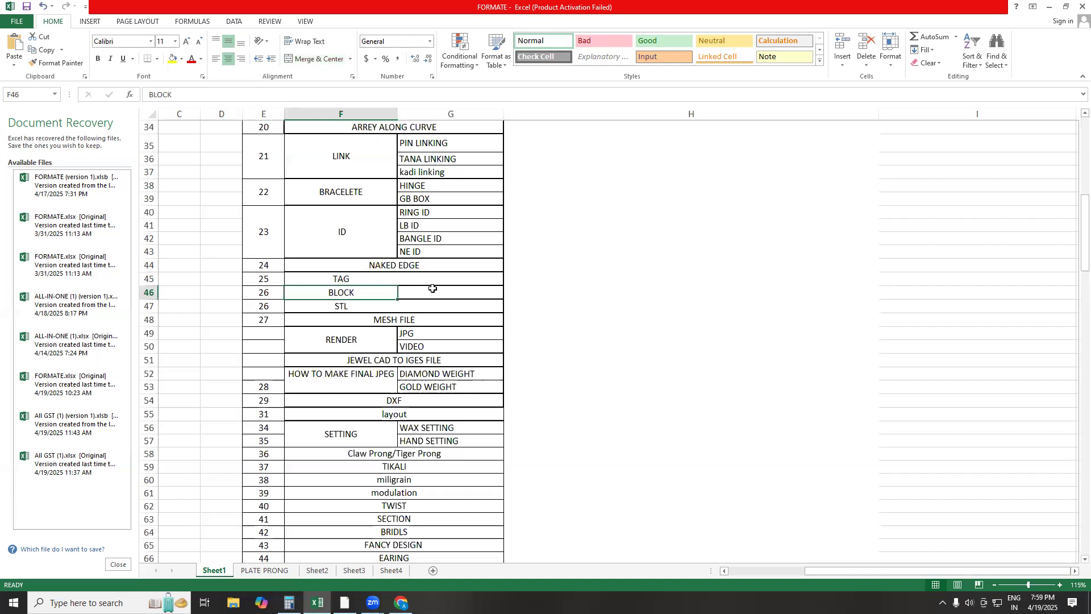
pyautogui.click(404, 288)
pyautogui.click(404, 278)
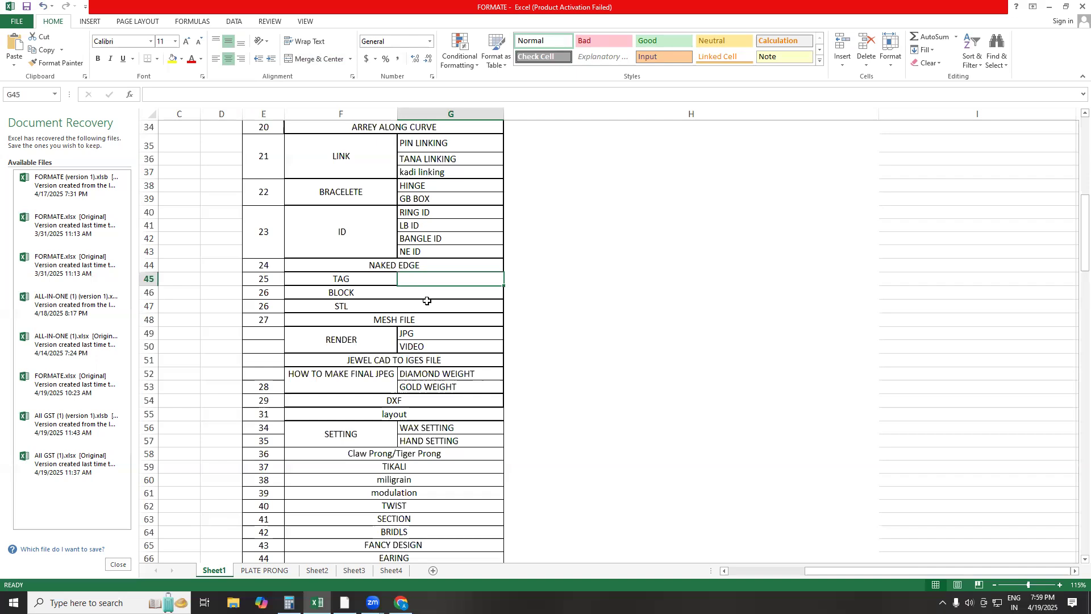
# Step: Switch back to Rhinoceros and inspect the link from above, the side and below
pyautogui.hotkey('alt', 'Tab')
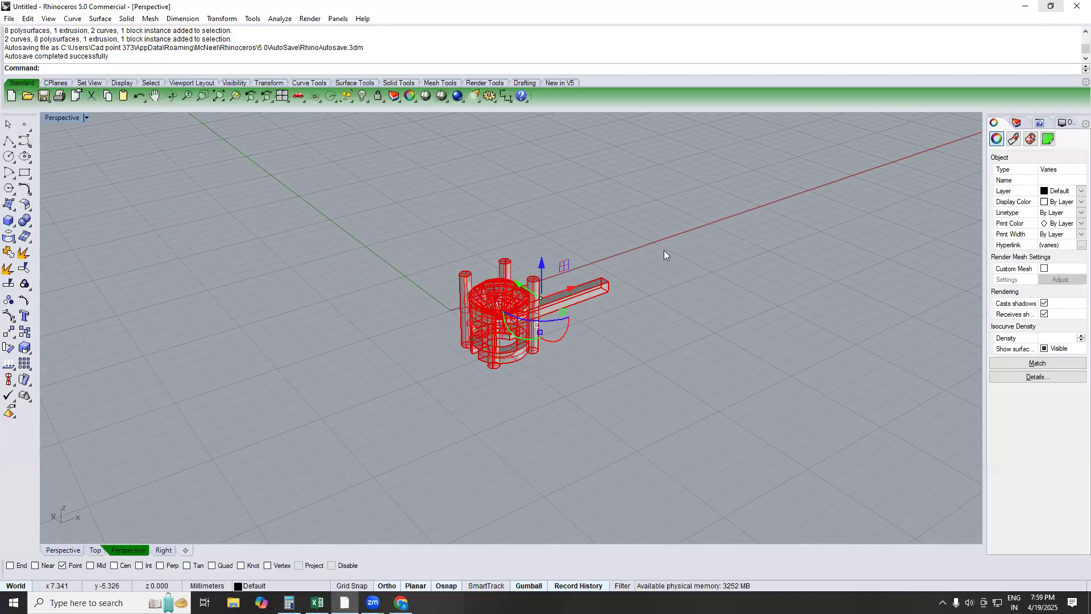
pyautogui.moveTo(493, 377); pyautogui.dragTo(591, 426, button='right')
pyautogui.scroll(5, 507, 319)
pyautogui.moveTo(597, 350); pyautogui.dragTo(538, 320, button='right')
pyautogui.scroll(-5, 538, 321)
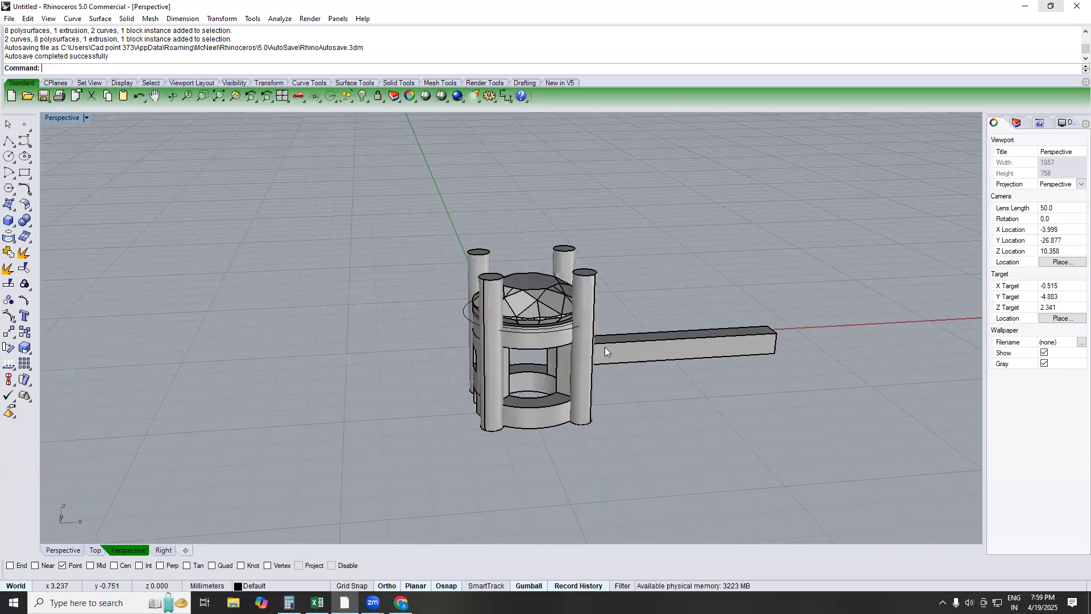
pyautogui.moveTo(591, 361); pyautogui.dragTo(532, 307, button='right')
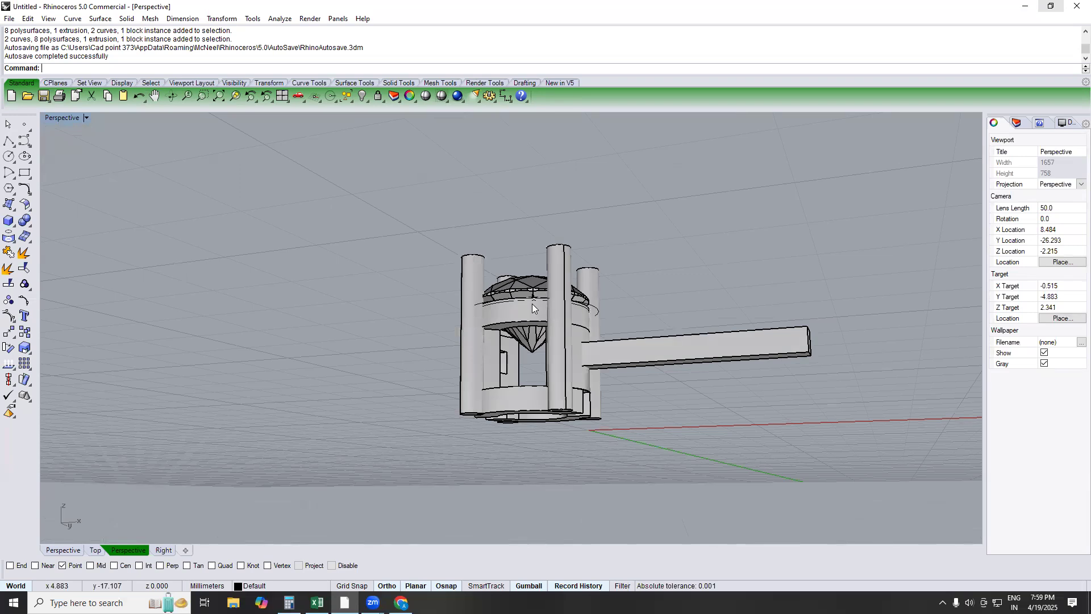
# Step: Show the link in the top view with shaded viewport display
pyautogui.write('top')
pyautogui.press('Return')
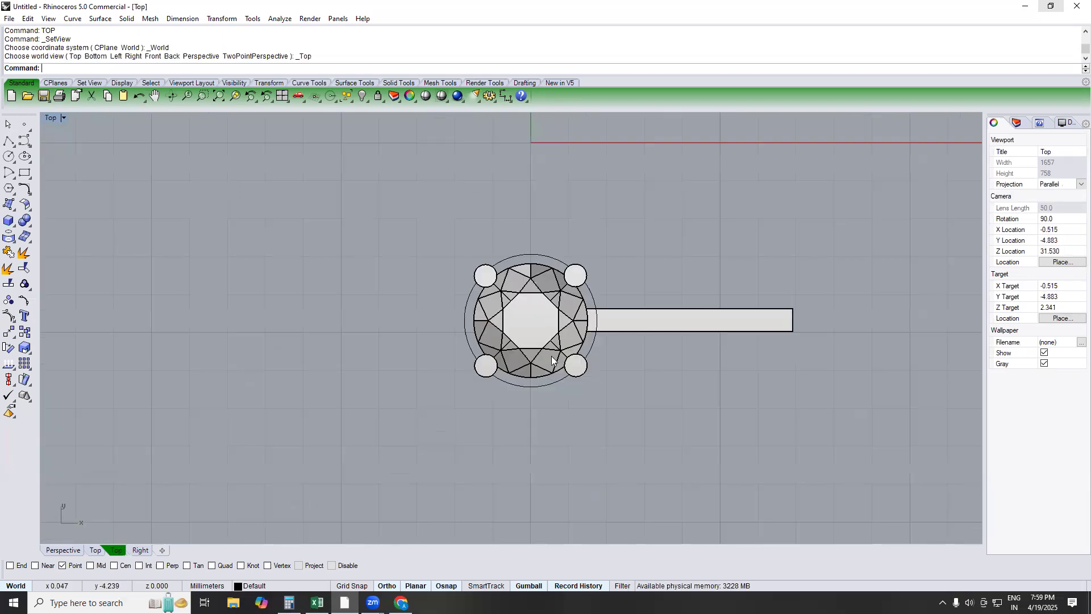
pyautogui.write('sv')
pyautogui.press('Return')
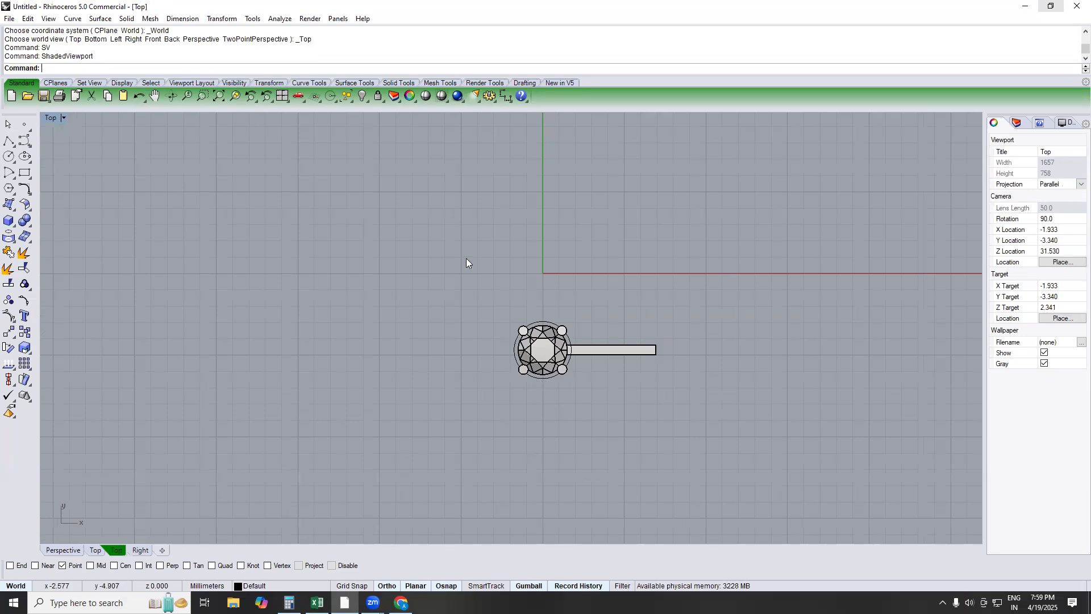
# Step: Draw a 0.6 mm diameter circle in the empty area below the stone link in the top view
pyautogui.moveTo(408, 308); pyautogui.dragTo(405, 189, button='right')
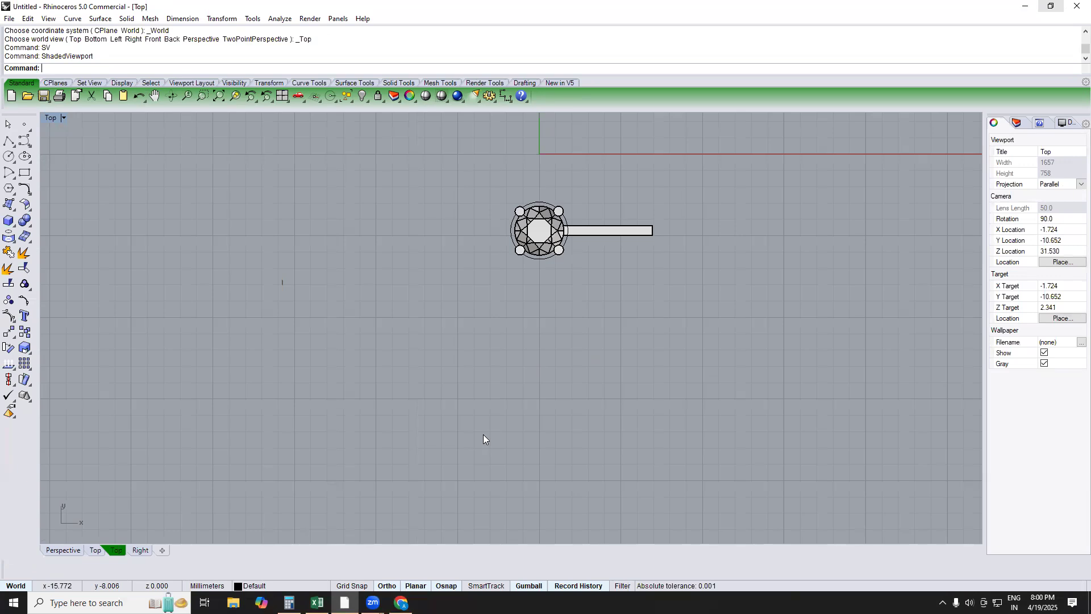
pyautogui.press('Return')
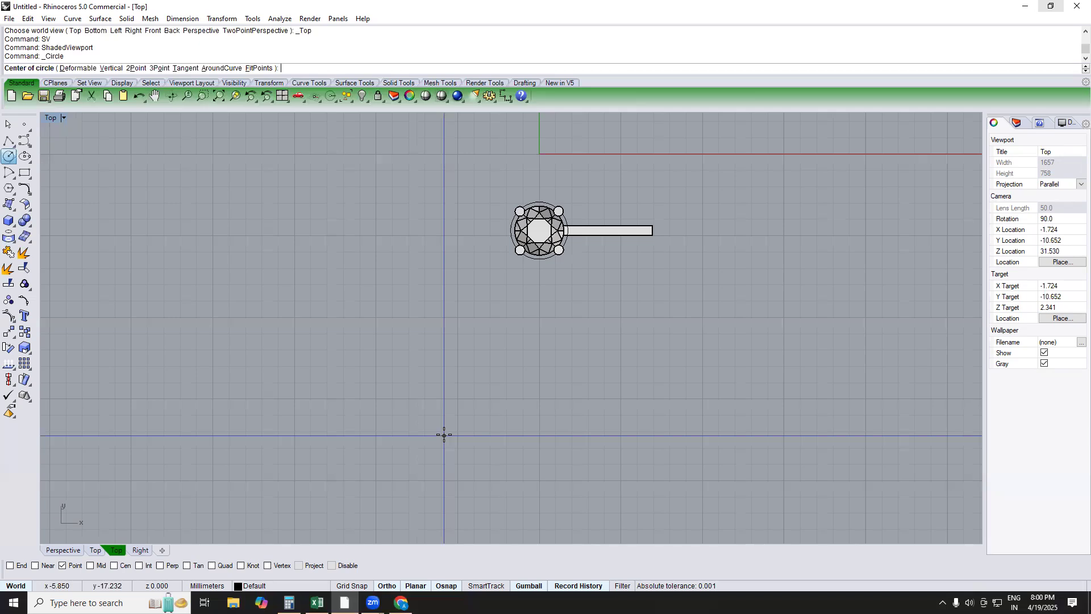
pyautogui.click(8, 157)
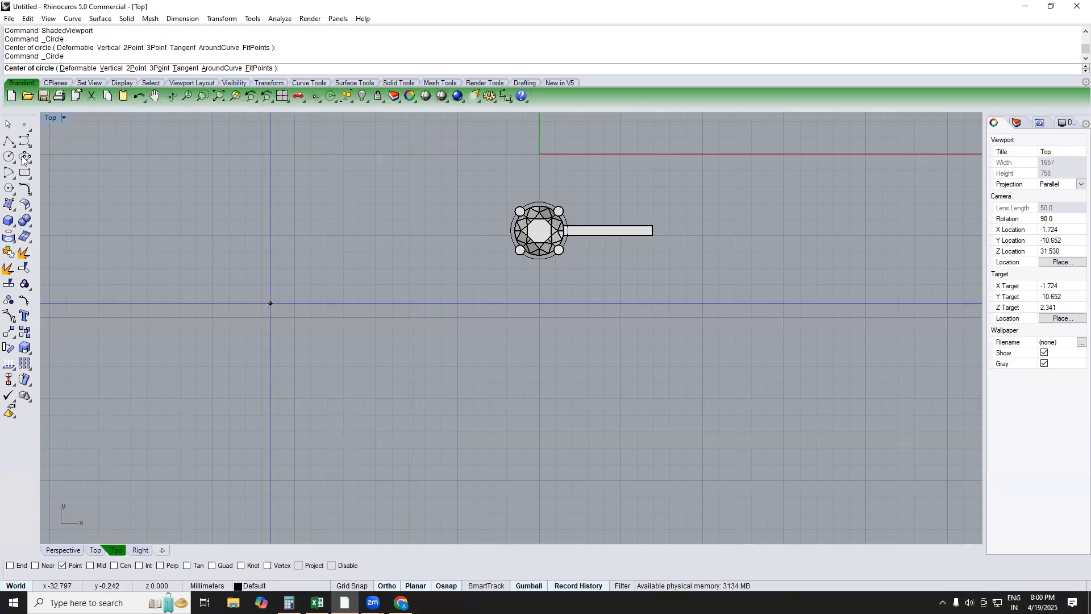
pyautogui.click(491, 386)
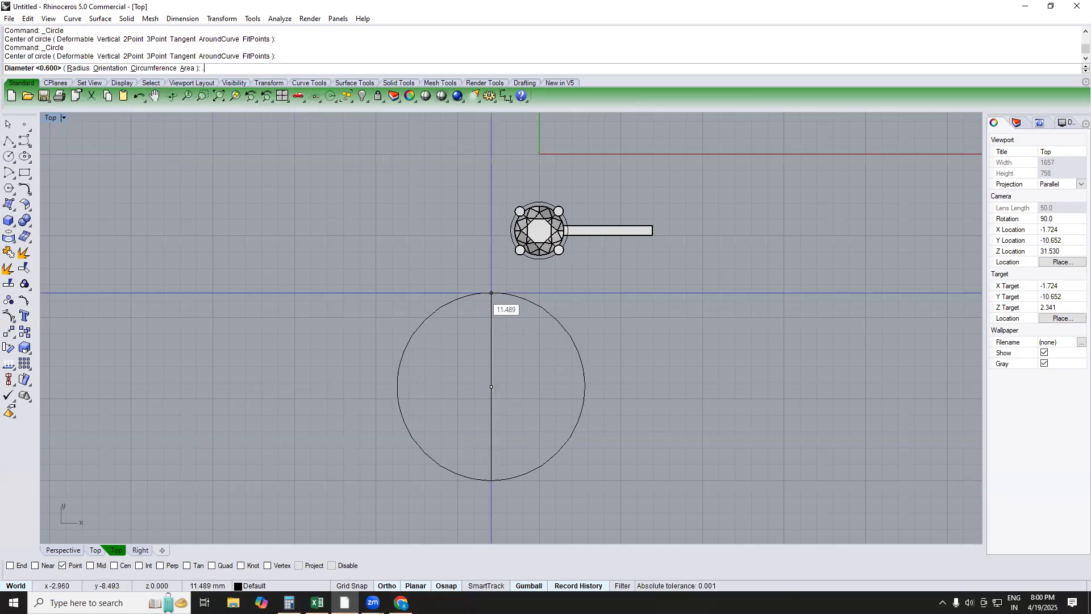
pyautogui.write('.6')
pyautogui.press('Return')
pyautogui.scroll(4, 486, 356)
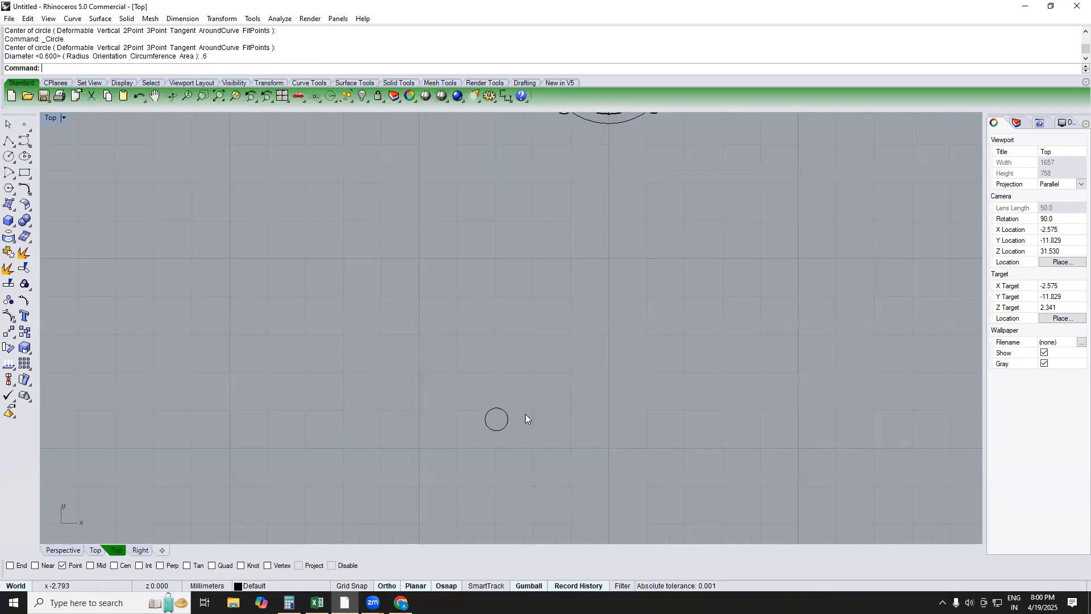
# Step: Offset the 0.6 mm circle outward by 0.3 mm
pyautogui.click(505, 410)
pyautogui.write('OF')
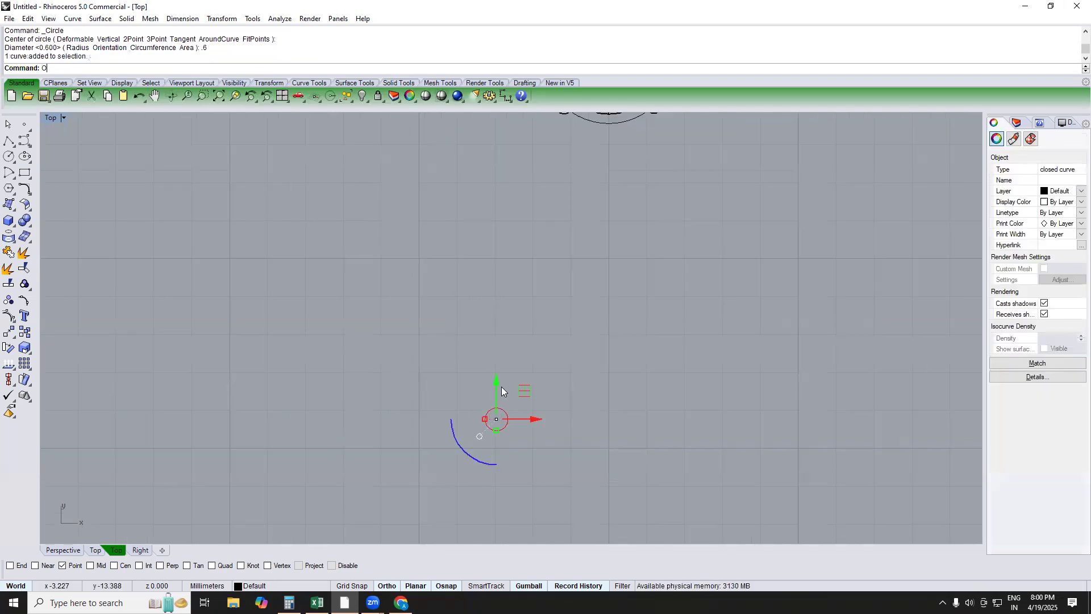
pyautogui.press('Return')
pyautogui.write('.3')
pyautogui.press('Return')
pyautogui.scroll(2, 526, 404)
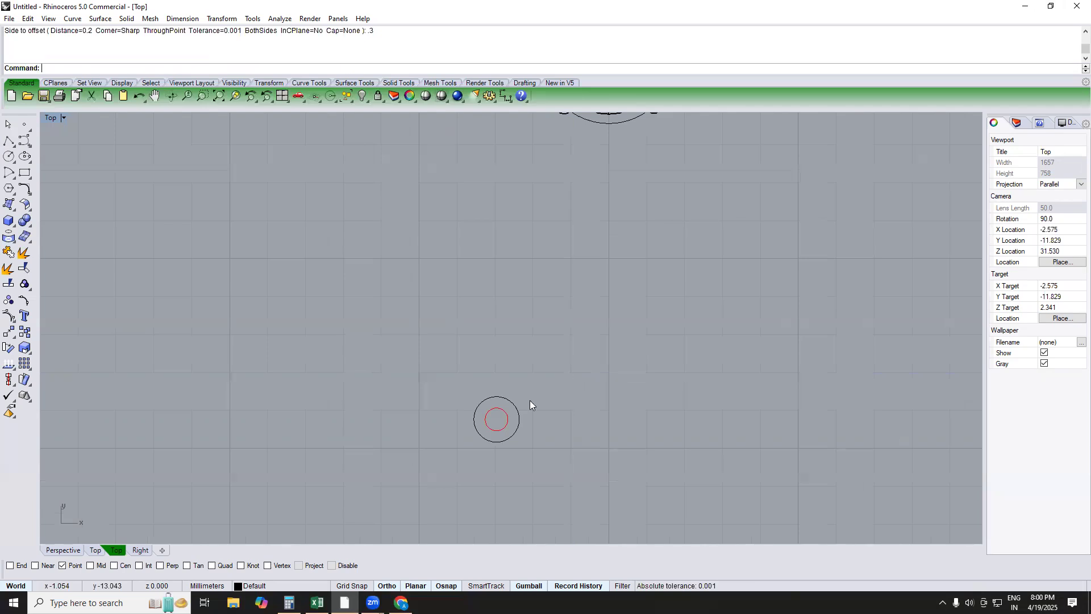
# Step: Create a closed pipe of 0.6 mm diameter around the outer offset circle
pyautogui.click(518, 405)
pyautogui.write('Pipe')
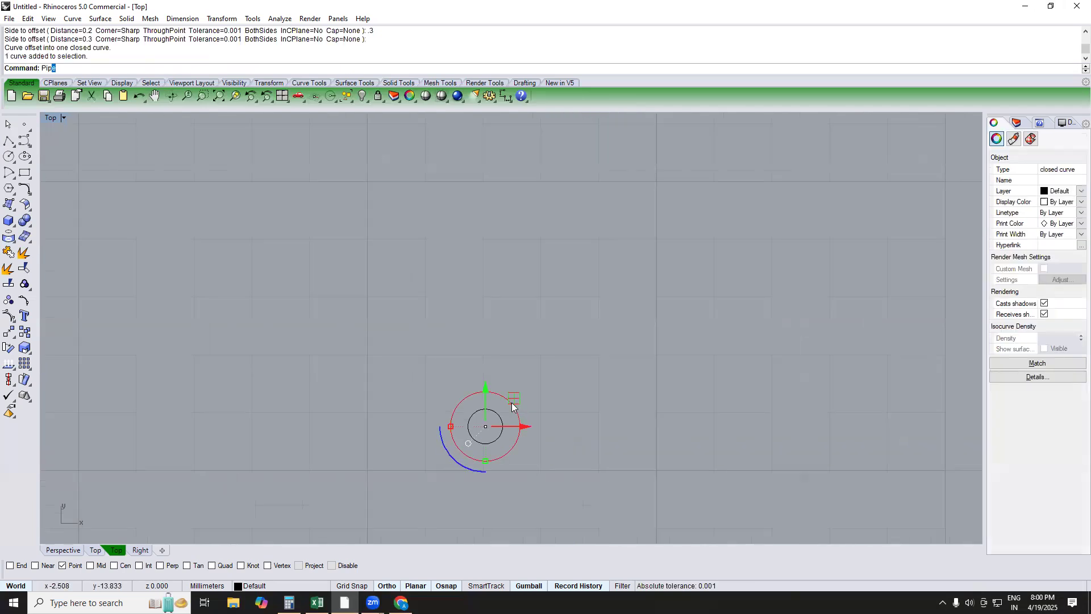
pyautogui.press('Return')
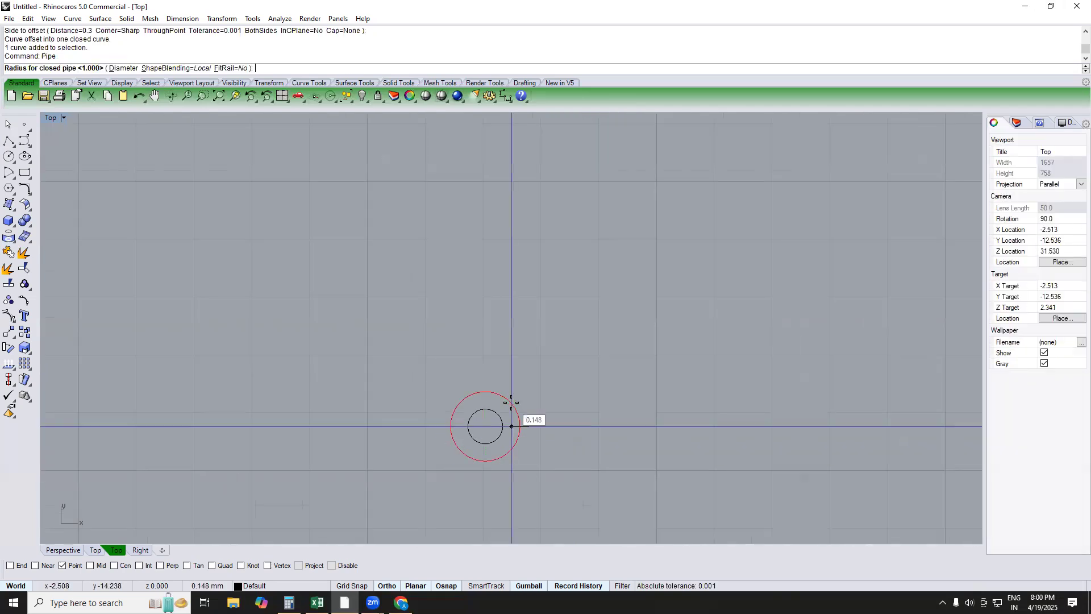
pyautogui.click(119, 68)
pyautogui.write('.6')
pyautogui.press('Return')
pyautogui.press('Return')
pyautogui.press('Return')
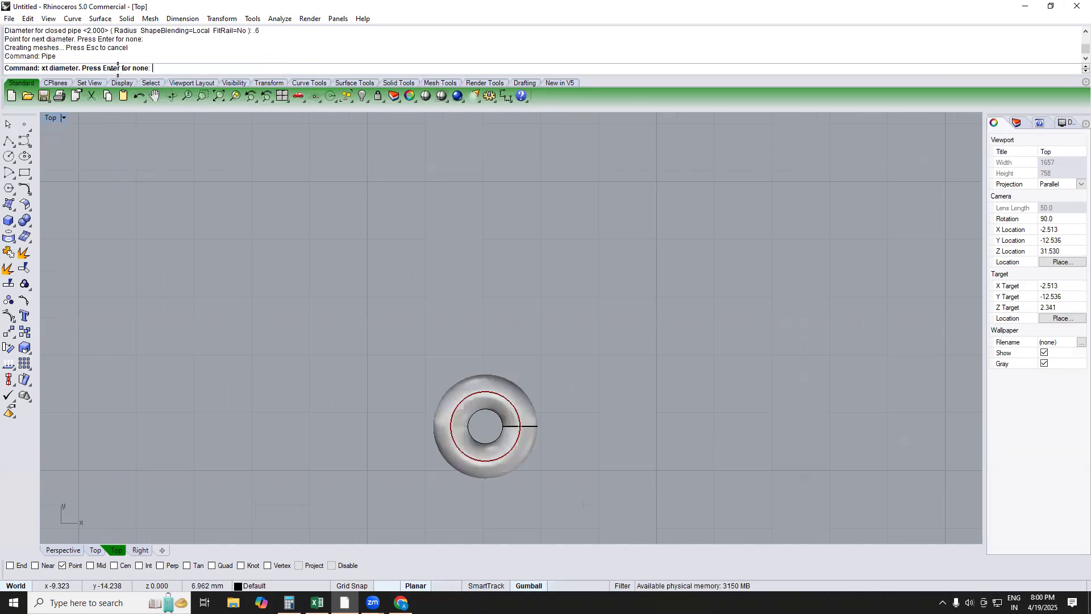
pyautogui.press('Escape')
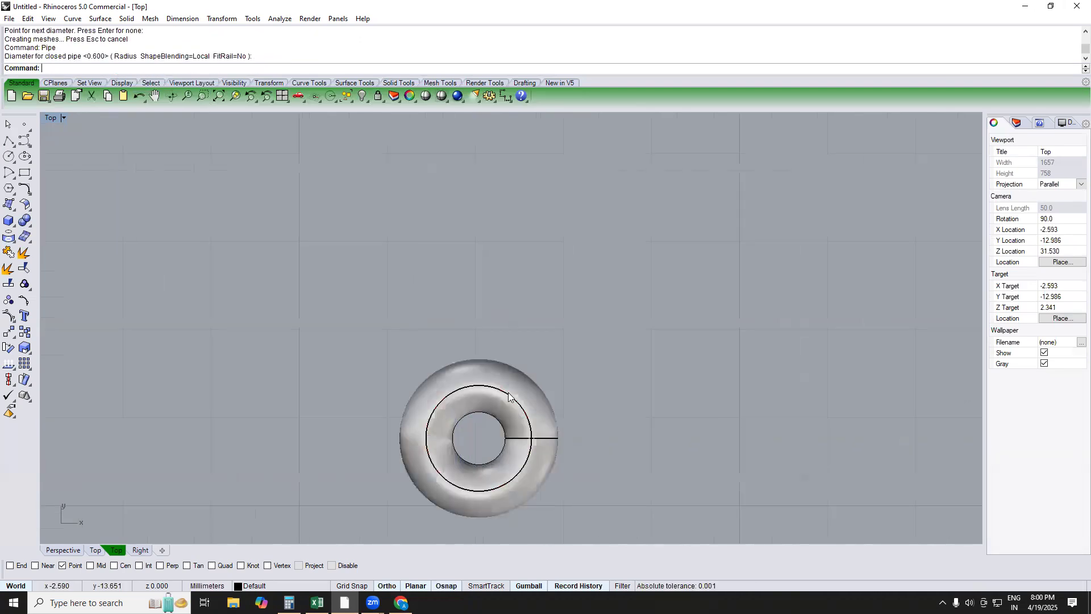
# Step: Copy the pipe ring in place and rotate the copy 90 degrees in the front view
pyautogui.press('Return')
pyautogui.press('Return')
pyautogui.write('front')
pyautogui.press('Return')
pyautogui.scroll(-3, 453, 337)
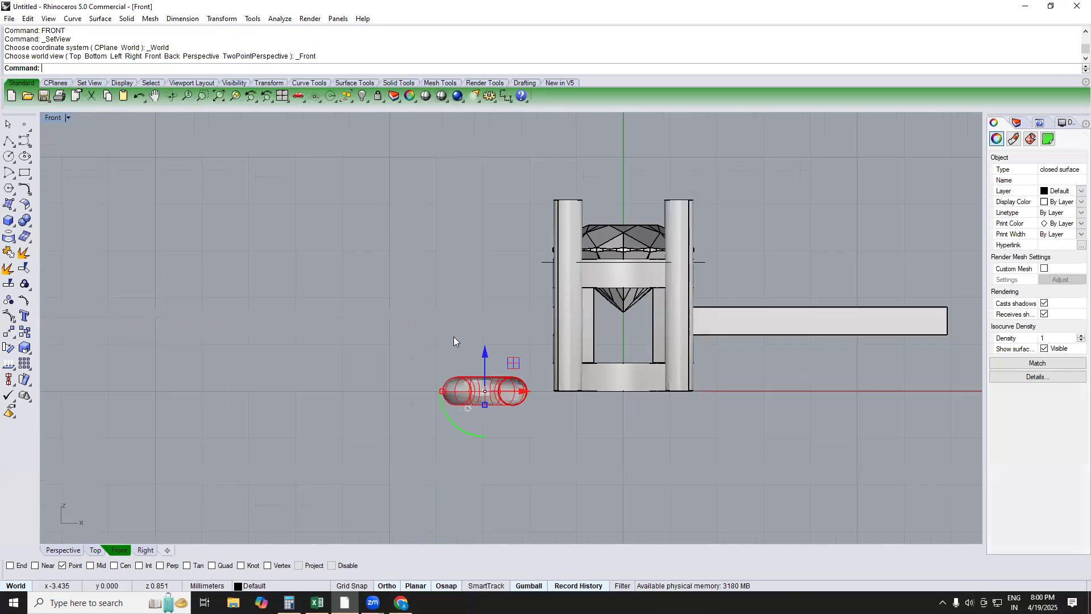
pyautogui.hotkey('ctrl', 'c')
pyautogui.hotkey('ctrl', 'v')
pyautogui.moveTo(452, 407); pyautogui.dragTo(437, 296)
# Step: Move the rotated ring copy 0.6 mm in the negative Y direction in the top view
pyautogui.write('top')
pyautogui.press('Return')
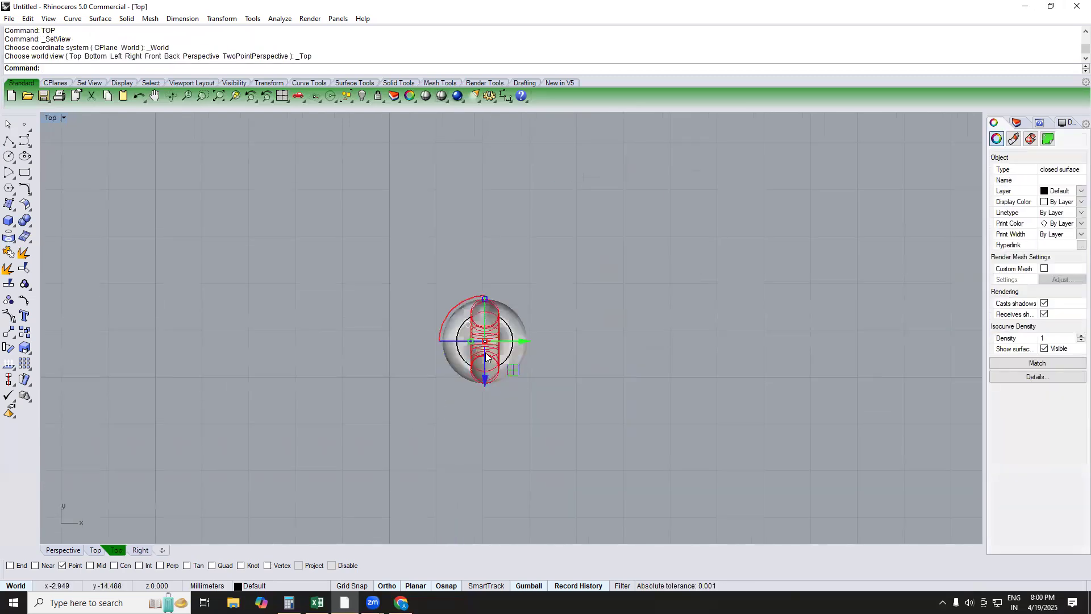
pyautogui.write('m')
pyautogui.press('Return')
pyautogui.click(599, 293)
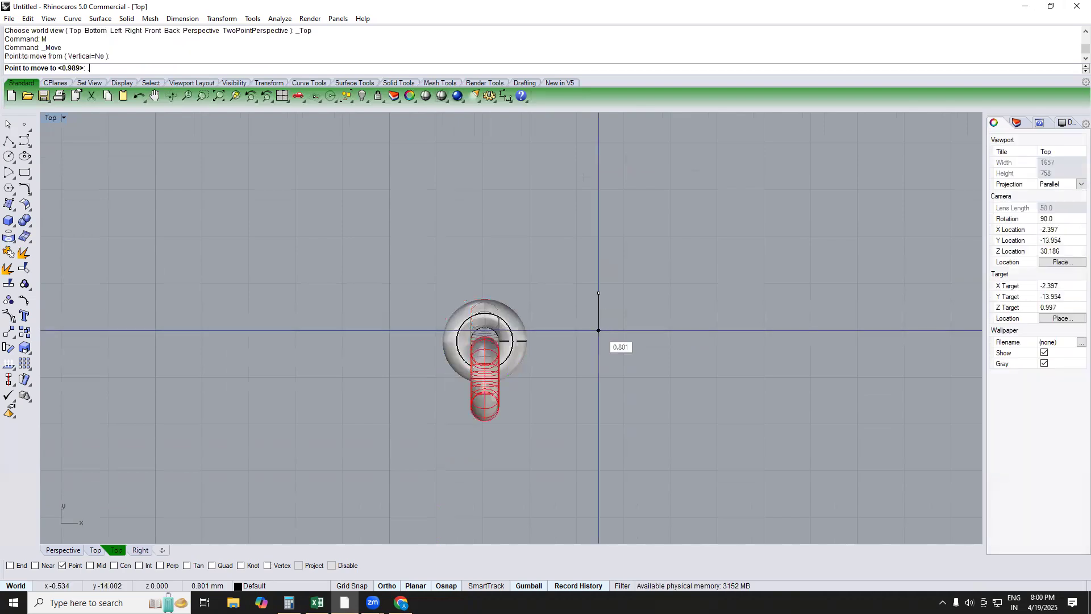
pyautogui.write('.6')
pyautogui.press('Return')
pyautogui.click(594, 347)
pyautogui.press('Escape')
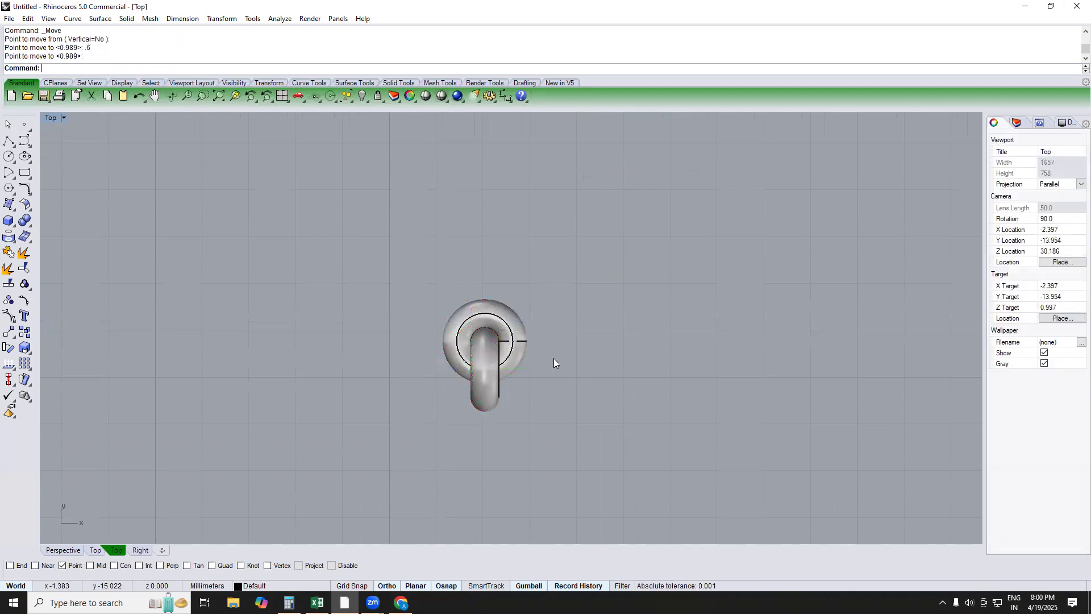
# Step: Inspect the two interlocked rings in perspective and delete them together with their circles
pyautogui.write('perspective')
pyautogui.press('Return')
pyautogui.moveTo(498, 371); pyautogui.dragTo(450, 346, button='right')
pyautogui.moveTo(543, 388); pyautogui.dragTo(526, 367, button='right')
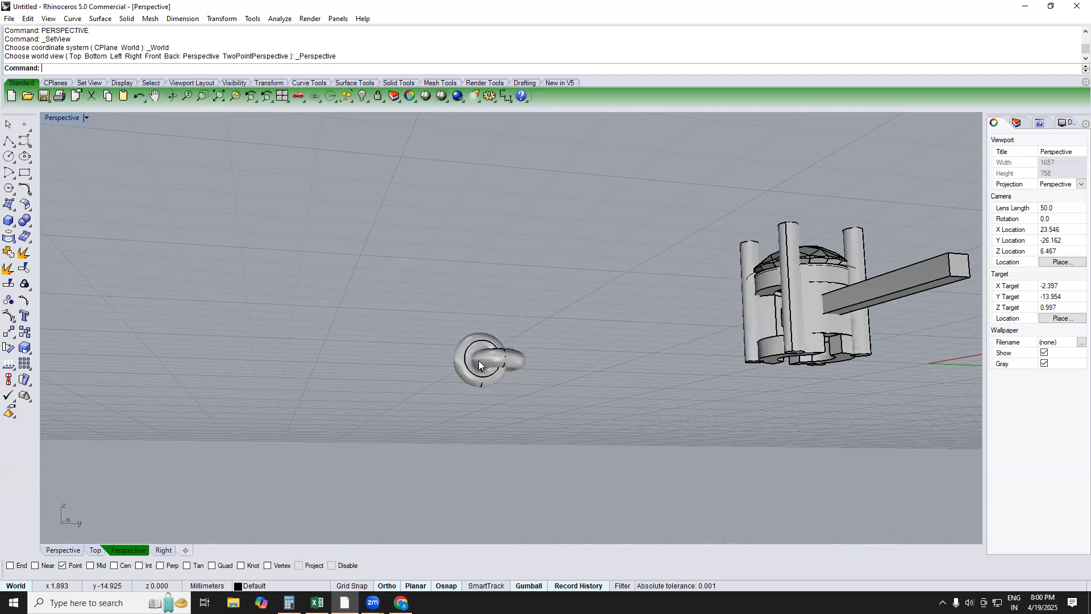
pyautogui.scroll(6, 478, 360)
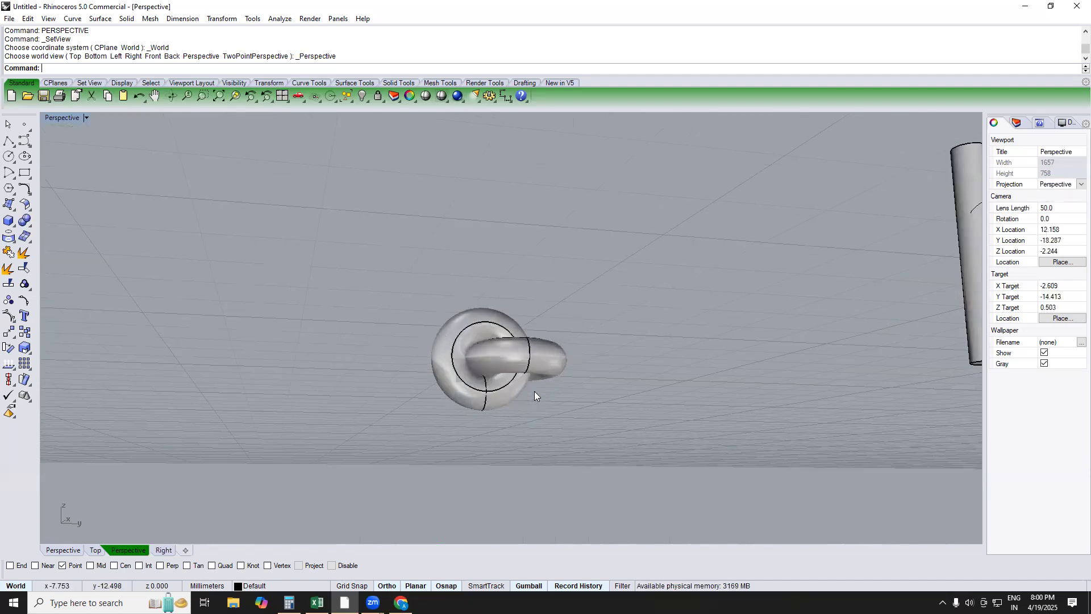
pyautogui.moveTo(537, 406); pyautogui.dragTo(565, 329, button='right')
pyautogui.moveTo(575, 293); pyautogui.dragTo(423, 405)
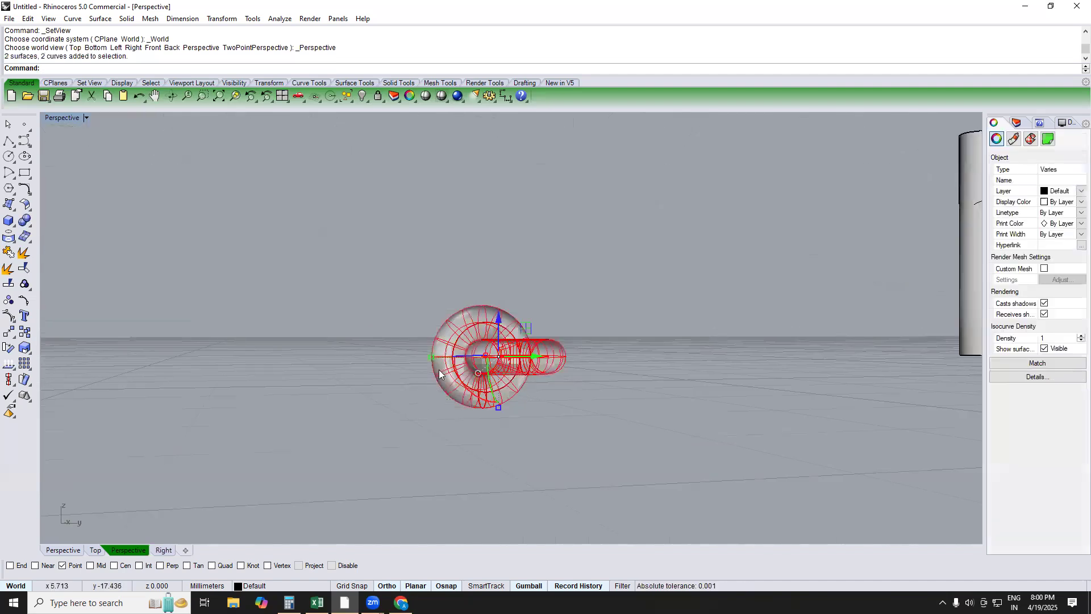
pyautogui.press('Delete')
# Step: Draw a new 0.63 mm diameter circle in the empty area of the top view
pyautogui.write('top')
pyautogui.press('Return')
pyautogui.press('Return')
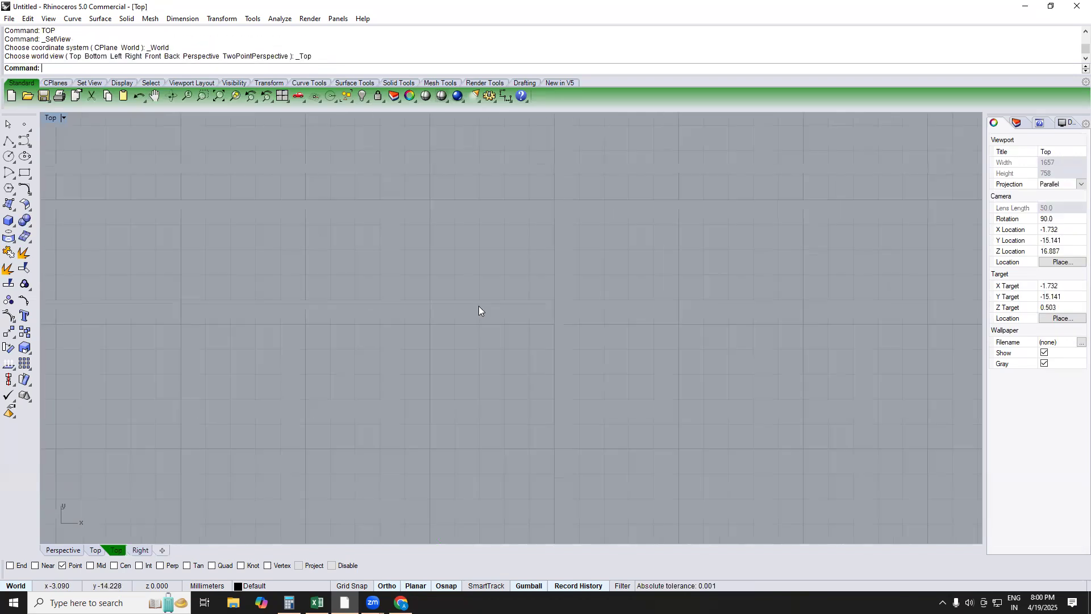
pyautogui.click(8, 156)
pyautogui.click(441, 330)
pyautogui.write('.63')
pyautogui.press('Return')
# Step: Offset the 0.63 mm circle outward by 0.6 mm
pyautogui.moveTo(465, 292); pyautogui.dragTo(414, 373)
pyautogui.scroll(2, 432, 345)
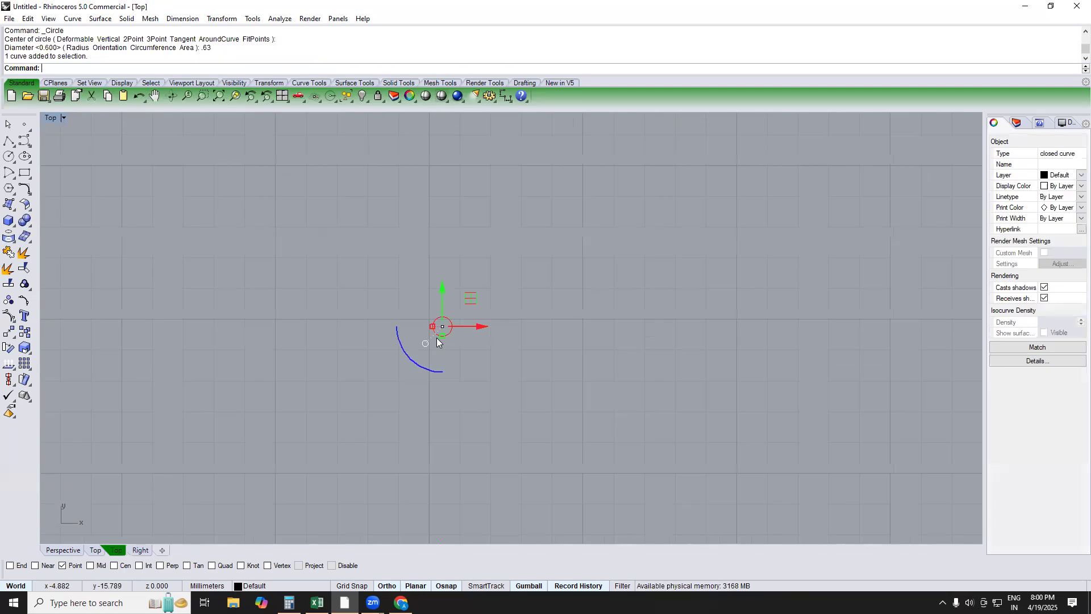
pyautogui.write('Of')
pyautogui.press('Return')
pyautogui.scroll(-3, 541, 316)
pyautogui.write('.6')
pyautogui.press('Return')
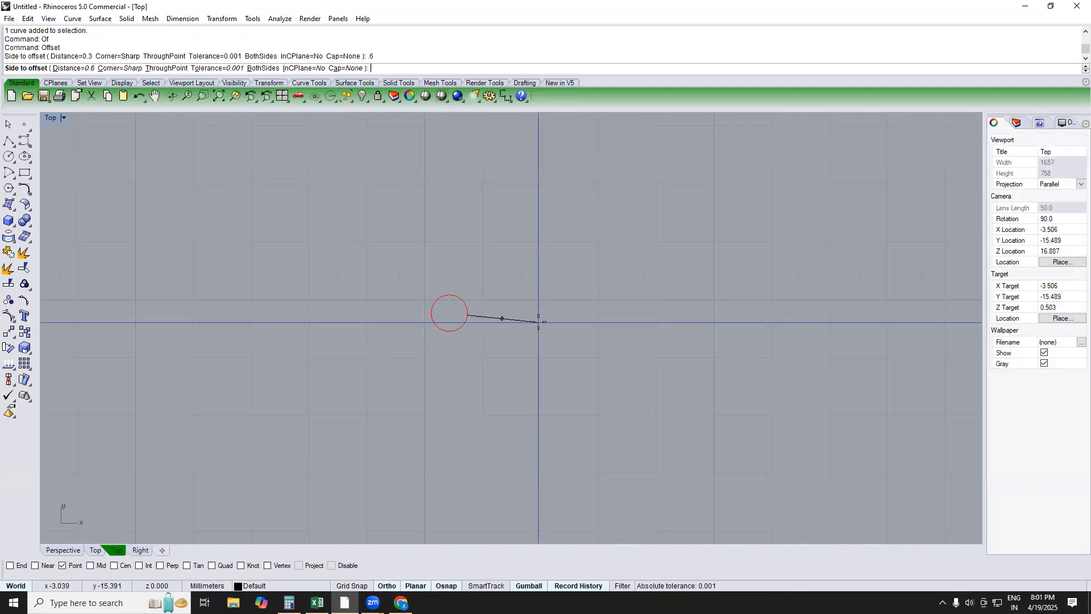
pyautogui.click(539, 322)
pyautogui.scroll(2, 490, 315)
# Step: Try a 0.6 mm diameter pipe on the larger offset circle, and undo both the pipe and the offset
pyautogui.click(501, 293)
pyautogui.moveTo(499, 306); pyautogui.dragTo(490, 360, button='right')
pyautogui.write('P')
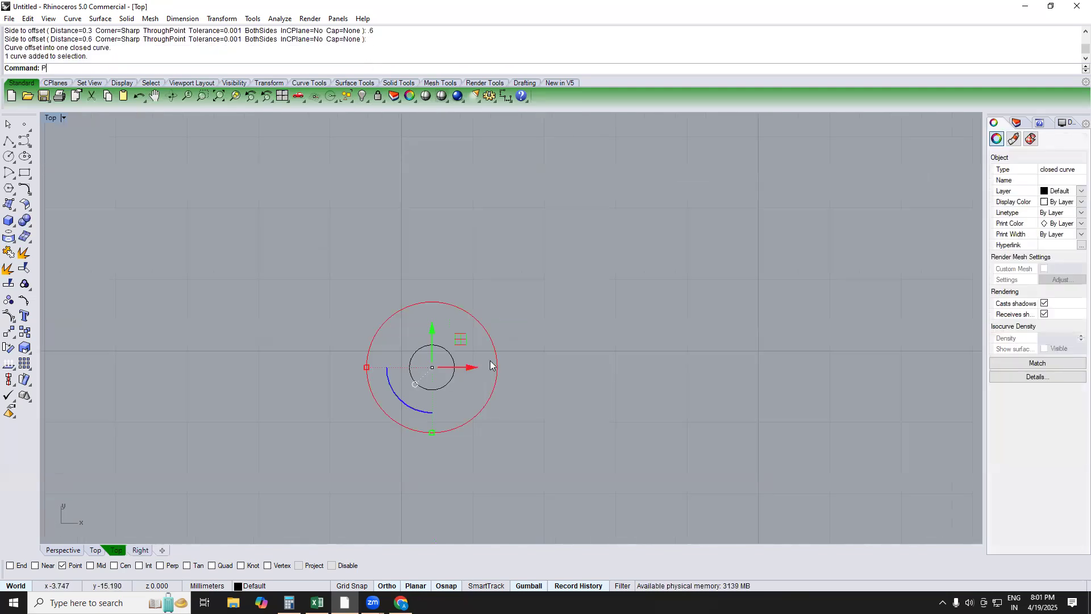
pyautogui.write('ipe')
pyautogui.press('Return')
pyautogui.press('Return')
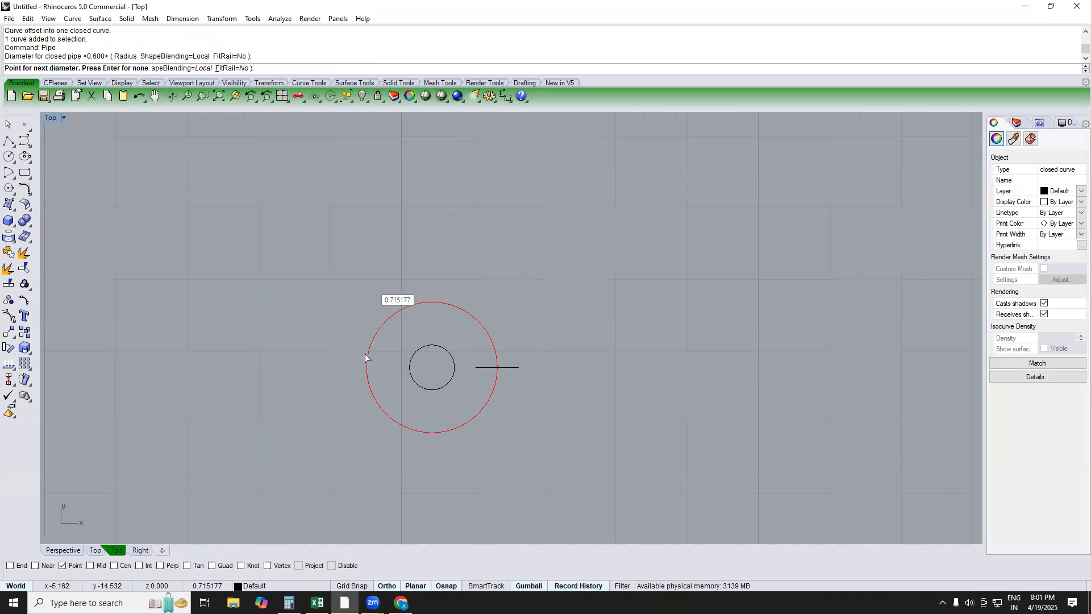
pyautogui.press('Return')
pyautogui.hotkey('ctrl', 'z')
pyautogui.hotkey('ctrl', 'z')
# Step: Offset the 0.63 mm circle outward by 0.3 mm
pyautogui.click(455, 367)
pyautogui.write('of')
pyautogui.press('Return')
pyautogui.write('.3')
pyautogui.press('Return')
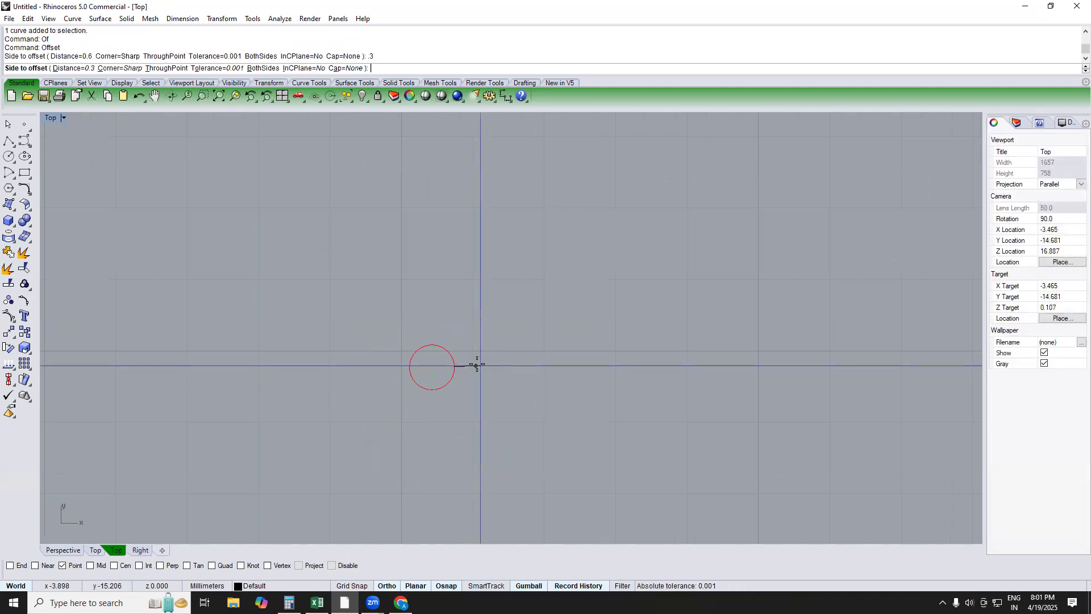
pyautogui.click(478, 360)
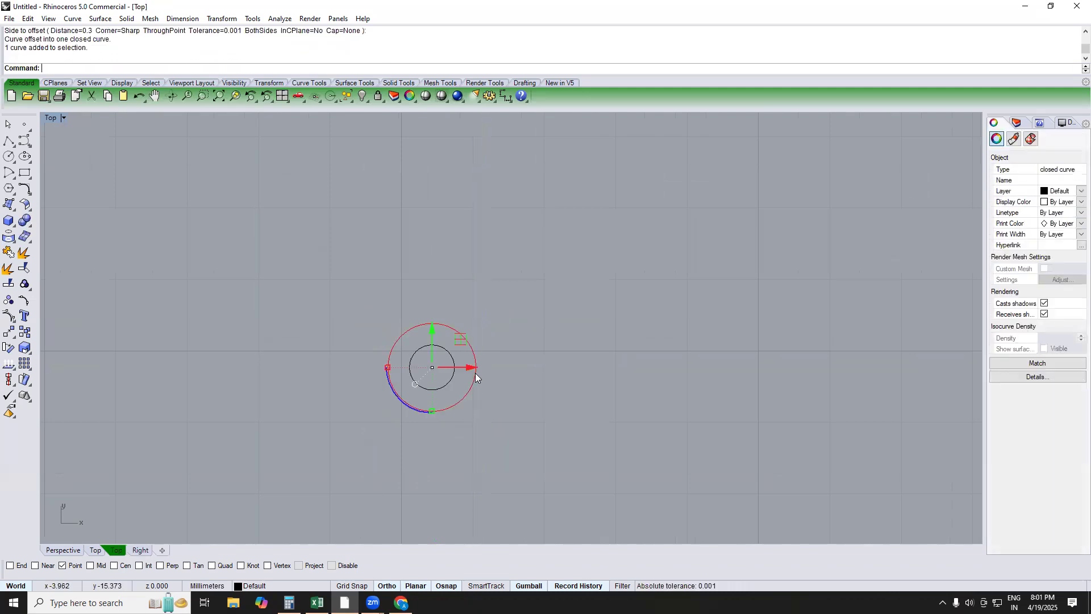
# Step: Create a closed pipe of 0.6 mm diameter around the offset circle
pyautogui.write('pipe')
pyautogui.press('Return')
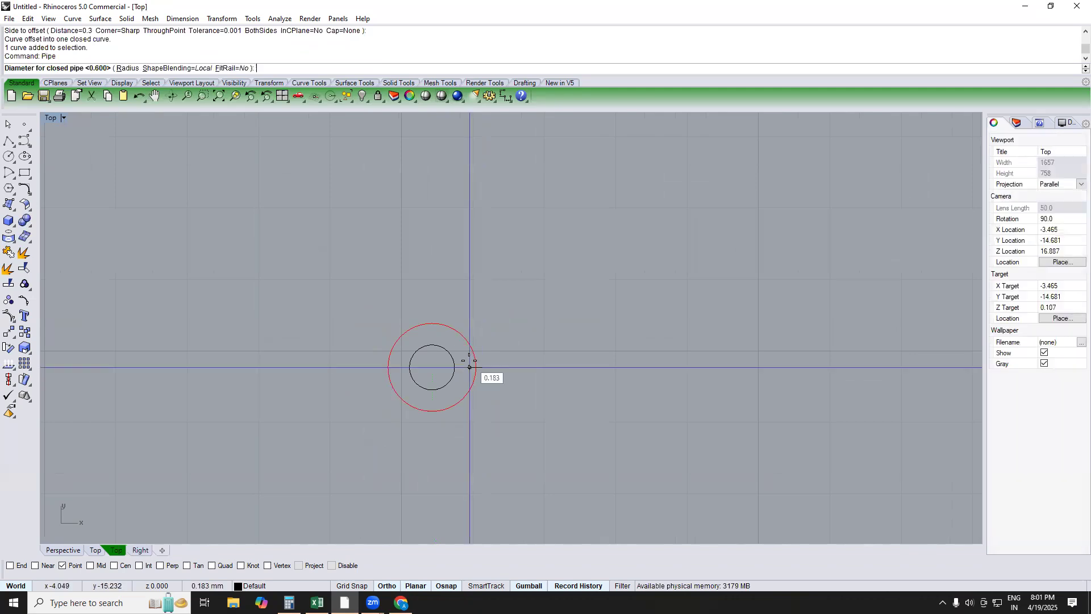
pyautogui.press('Return')
pyautogui.press('Return')
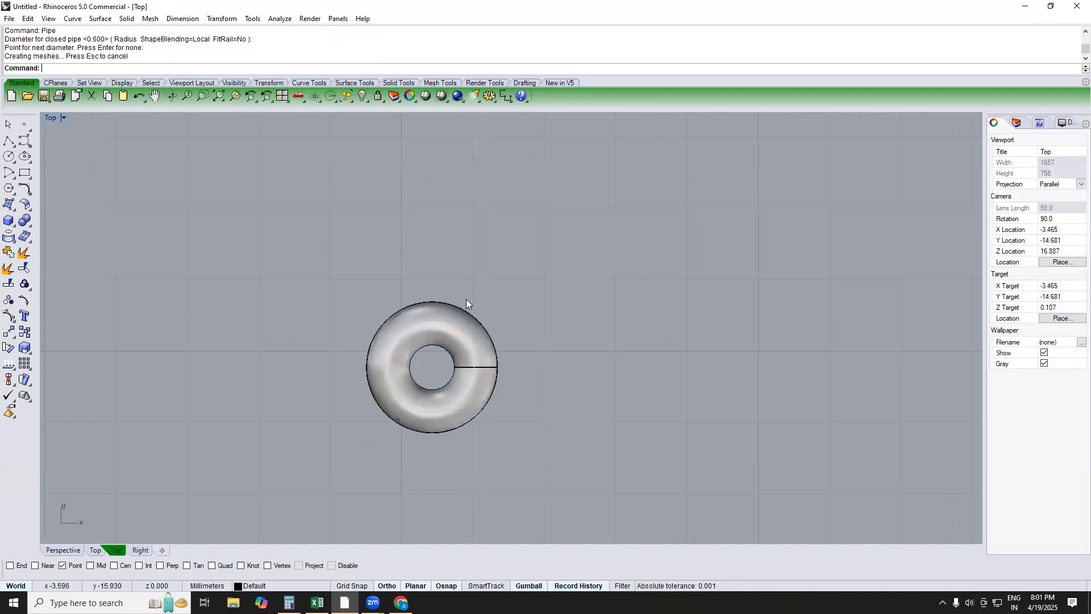
# Step: Copy the new pipe ring in place and rotate one of the two rings 90 degrees in the front view
pyautogui.click(459, 340)
pyautogui.hotkey('ctrl', 'c')
pyautogui.hotkey('ctrl', 'v')
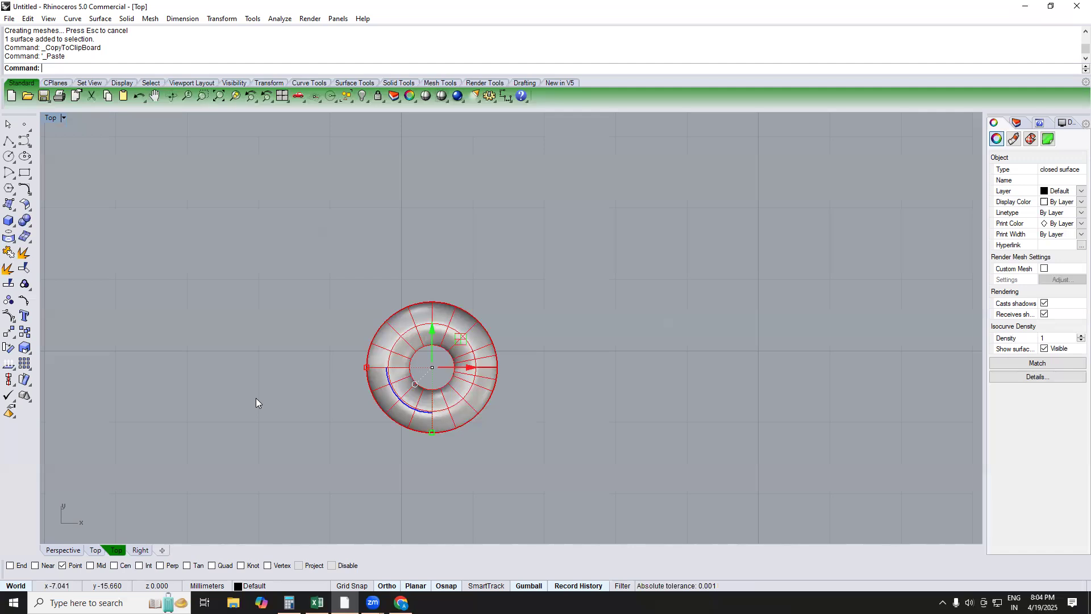
pyautogui.click(554, 339)
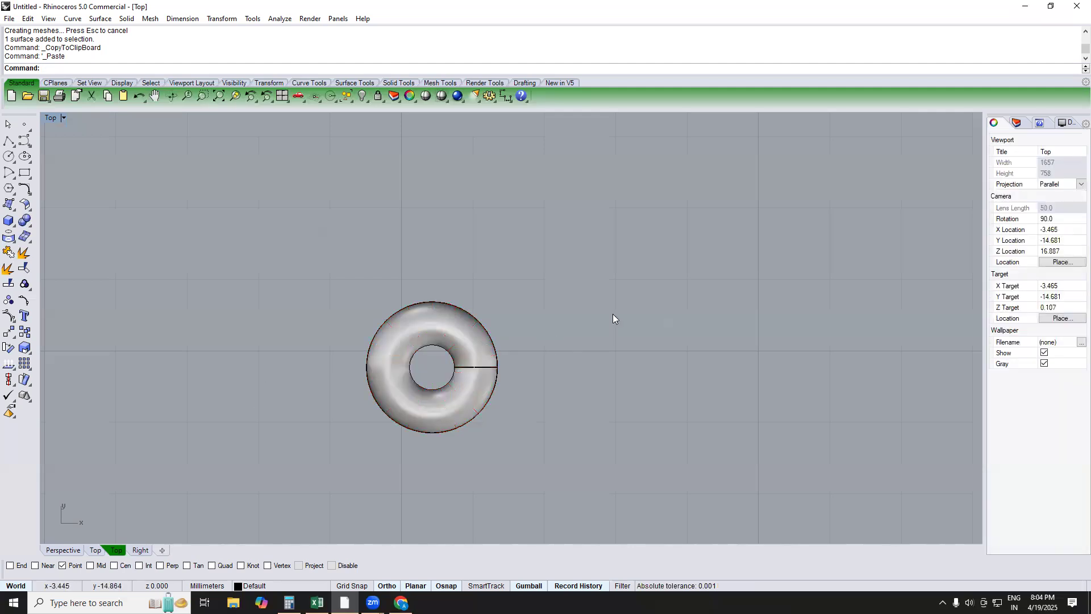
pyautogui.moveTo(512, 294); pyautogui.dragTo(516, 211, button='right')
pyautogui.click(456, 251)
pyautogui.click(444, 343)
pyautogui.click(458, 266)
pyautogui.click(492, 297)
pyautogui.write('FRONT')
pyautogui.press('Return')
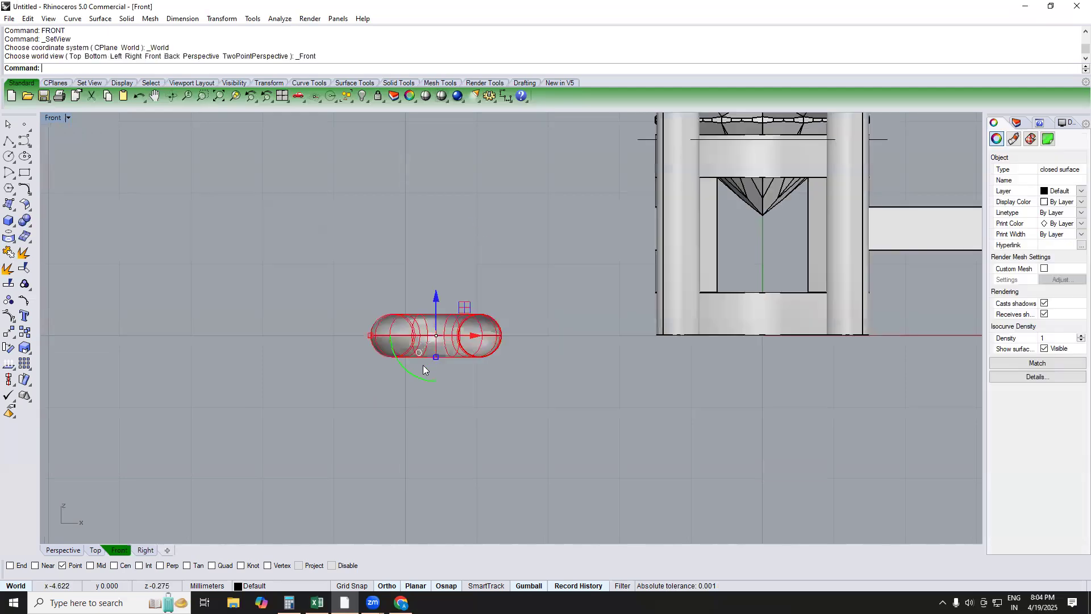
pyautogui.moveTo(406, 365); pyautogui.dragTo(366, 278)
# Step: Move the upright ring 0.6 mm in the negative Y direction in the top view to interlock it with the flat ring
pyautogui.write('TOP')
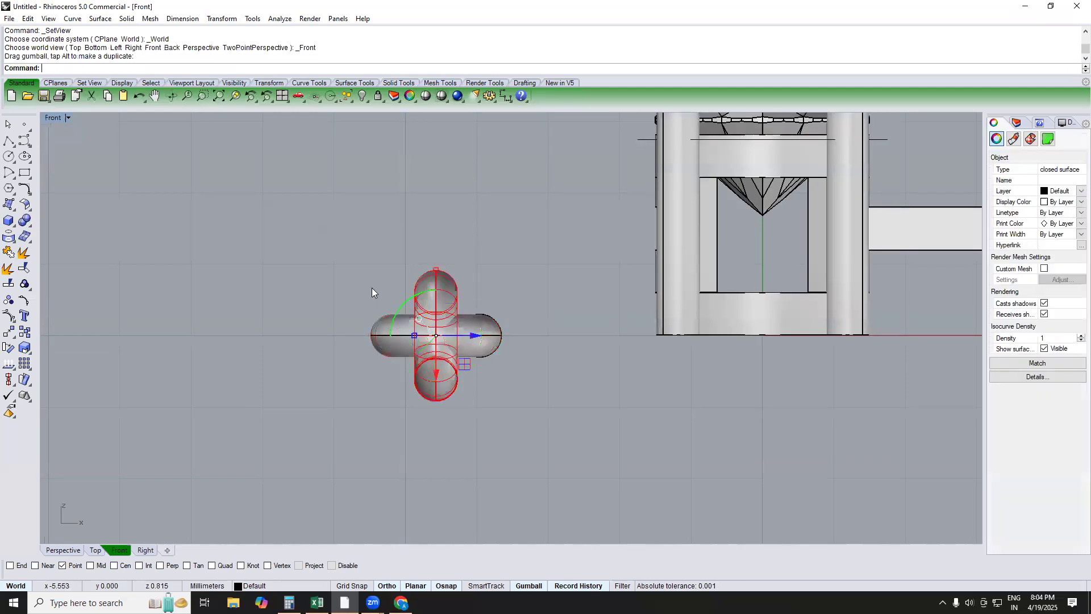
pyautogui.press('Return')
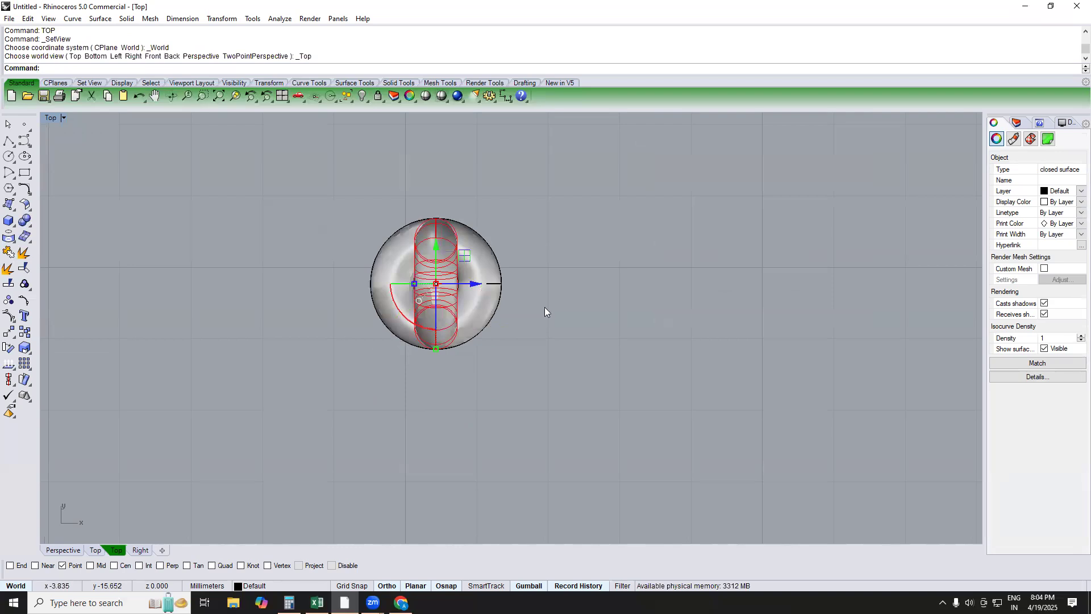
pyautogui.write('M')
pyautogui.press('Return')
pyautogui.click(596, 272)
pyautogui.write('.6')
pyautogui.press('Return')
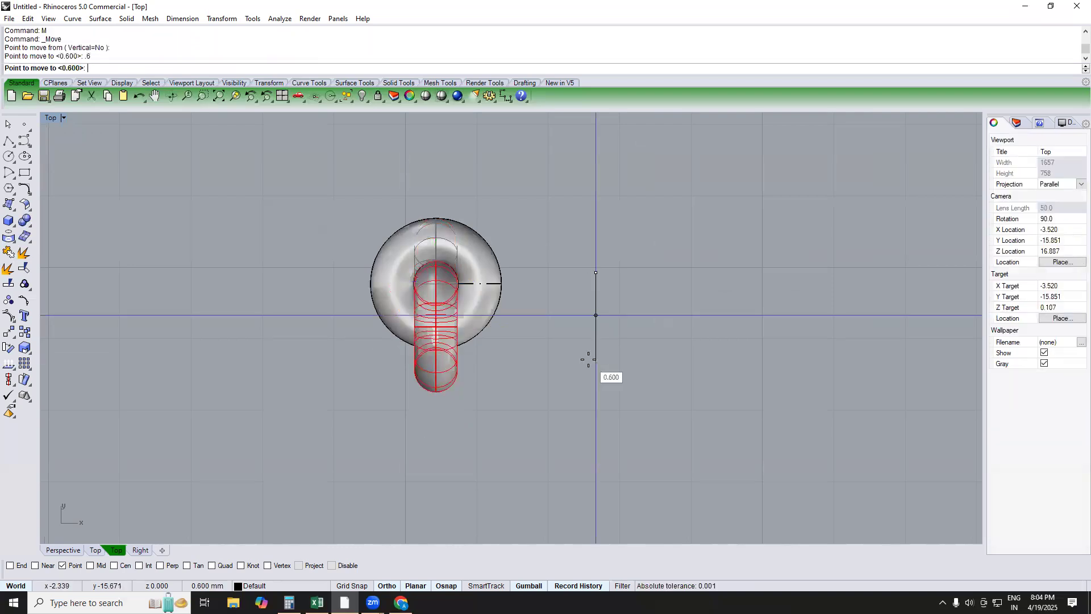
pyautogui.click(587, 358)
pyautogui.click(500, 387)
# Step: Examine the interlocked rings next to the stone link in the perspective view
pyautogui.scroll(-12, 500, 387)
pyautogui.moveTo(525, 364); pyautogui.dragTo(502, 437, button='right')
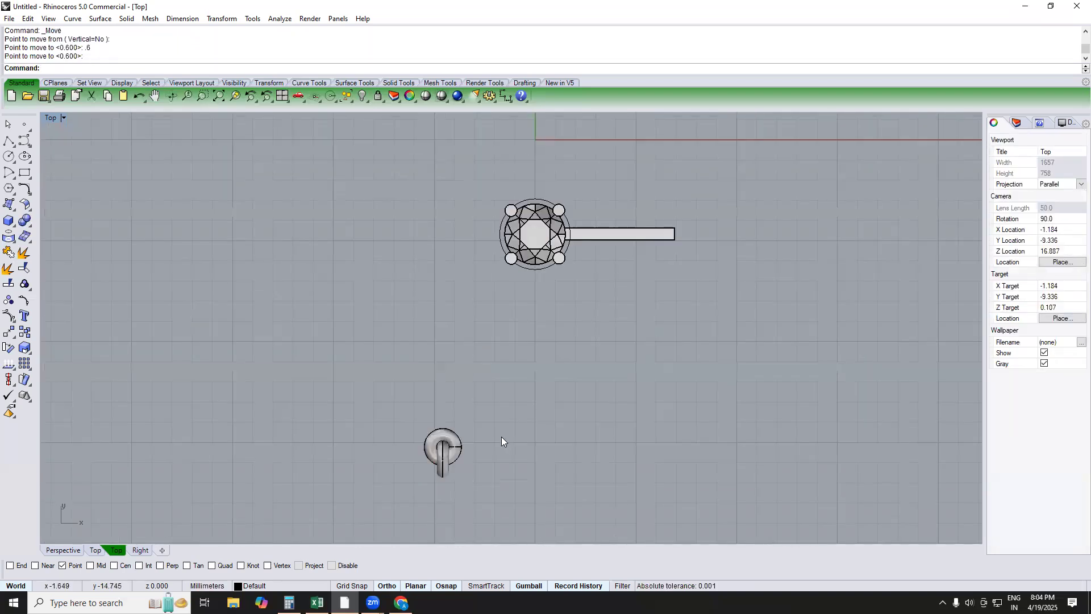
pyautogui.write('PERSPECTIVE')
pyautogui.press('Return')
pyautogui.scroll(6, 631, 294)
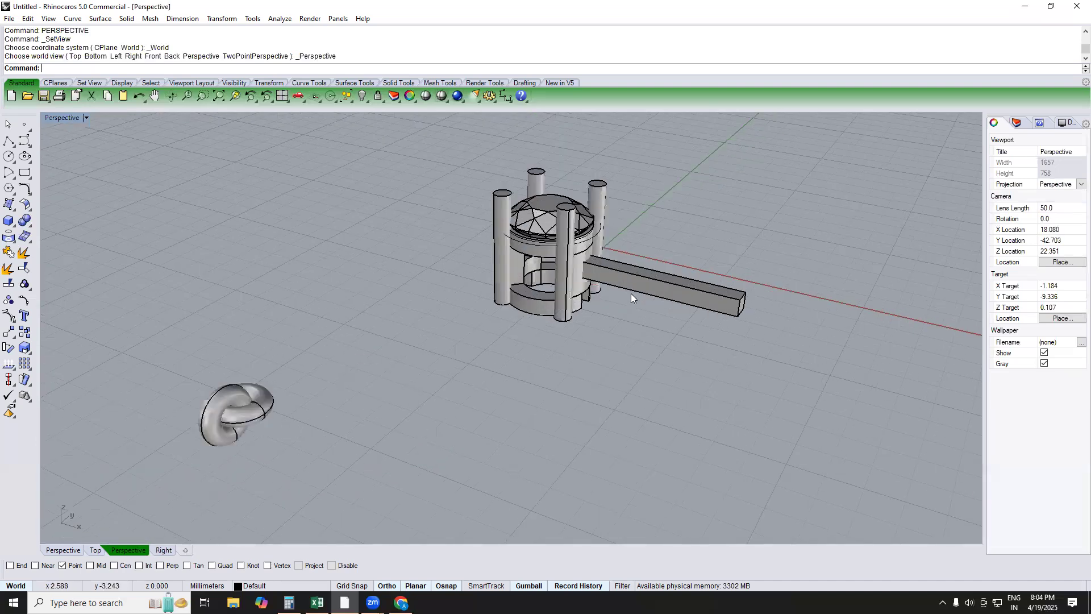
# Step: Remove the connector bar from the stone link's group
pyautogui.click(626, 286)
pyautogui.click(586, 318)
pyautogui.moveTo(586, 319); pyautogui.dragTo(447, 301, button='right')
pyautogui.write('RG')
pyautogui.press('Return')
pyautogui.click(528, 291)
pyautogui.scroll(-7, 509, 279)
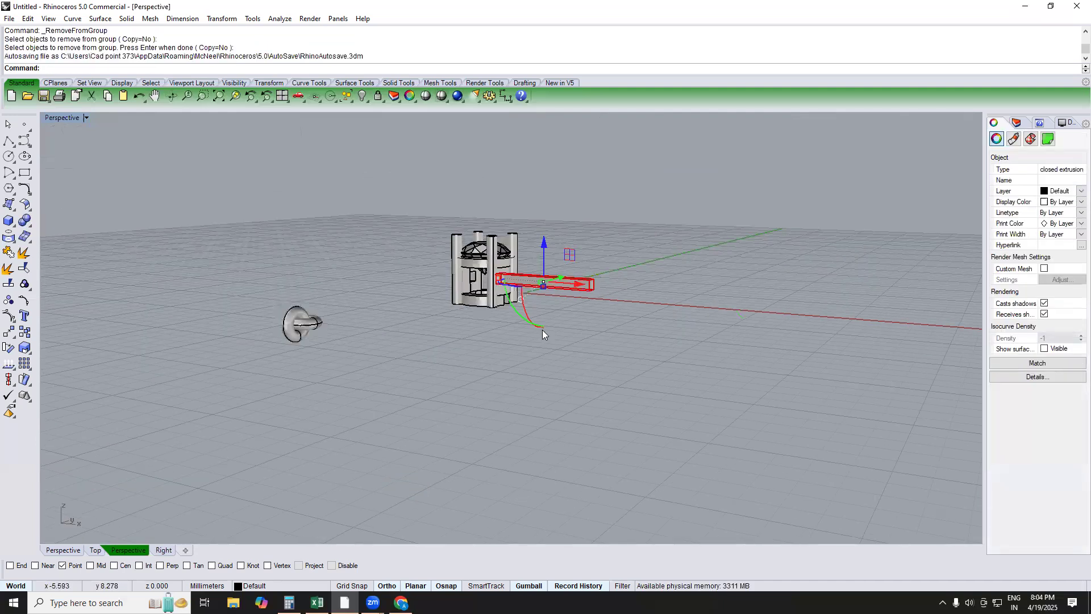
# Step: Copy the stone link with its connector bar in the negative Y direction in the top view
pyautogui.write('TOP')
pyautogui.press('Return')
pyautogui.click(529, 371)
pyautogui.moveTo(398, 207); pyautogui.dragTo(589, 343)
pyautogui.write('C')
pyautogui.press('Return')
pyautogui.click(578, 275)
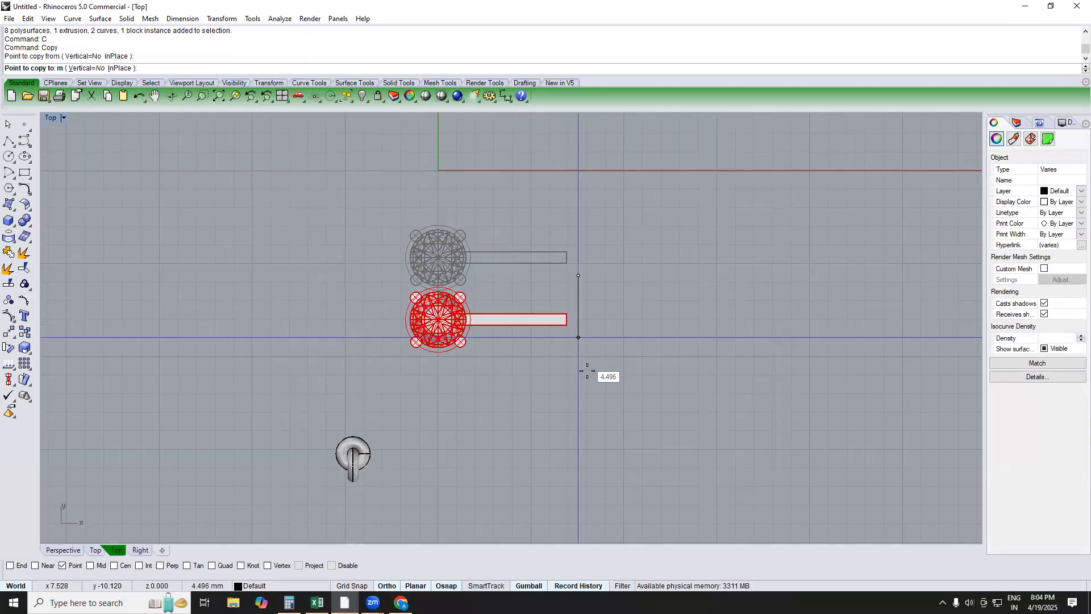
pyautogui.click(578, 374)
pyautogui.press('Return')
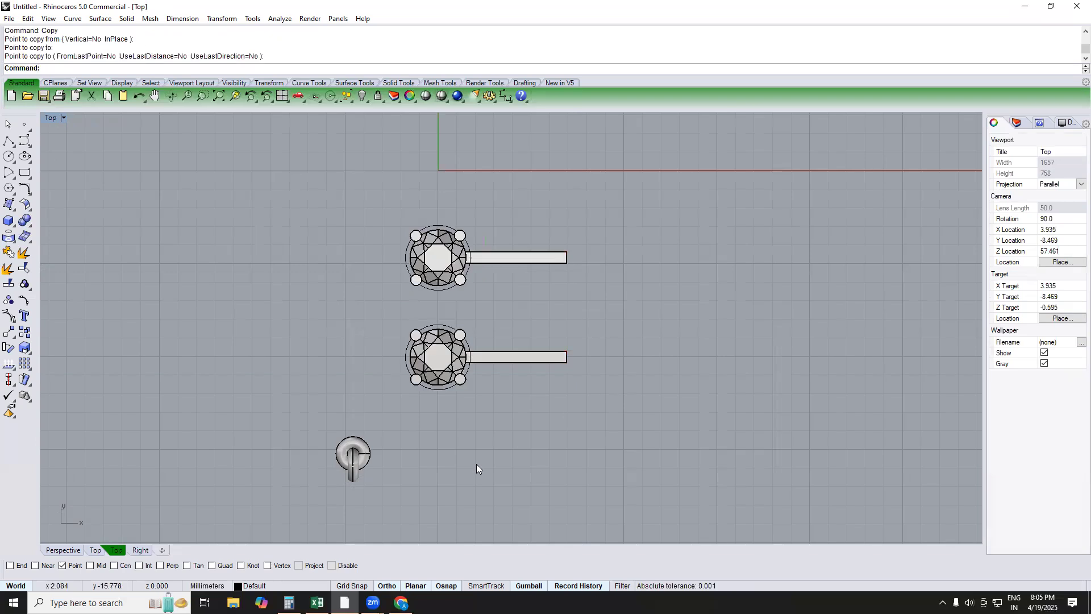
# Step: Remove the notched base ring of the copied link from its group
pyautogui.write('PERSPECTIVE')
pyautogui.press('Return')
pyautogui.scroll(3, 448, 283)
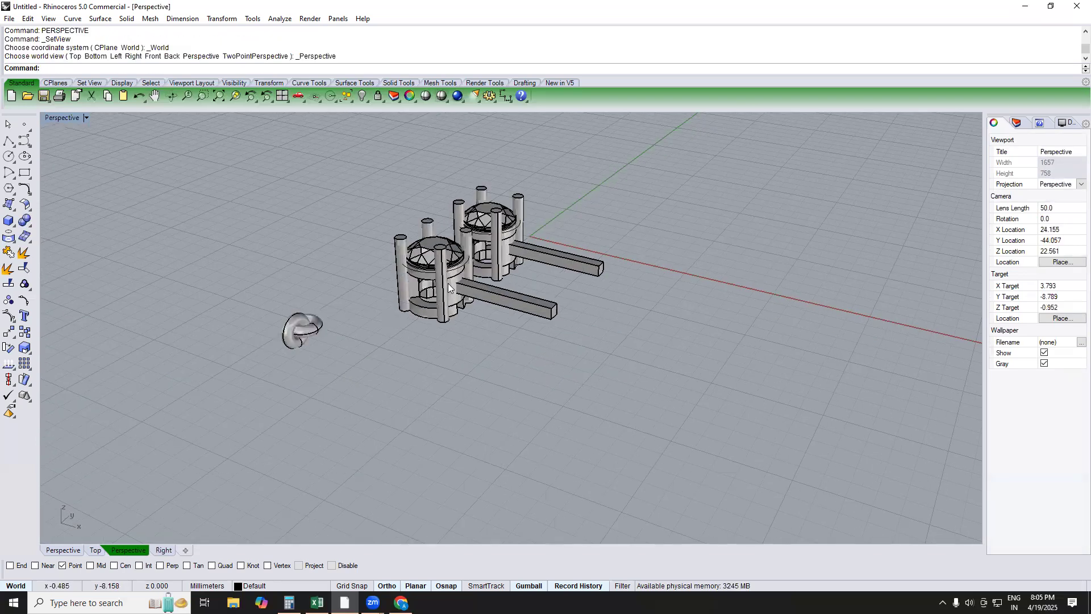
pyautogui.scroll(3, 419, 301)
pyautogui.write('RG')
pyautogui.press('Return')
pyautogui.click(423, 341)
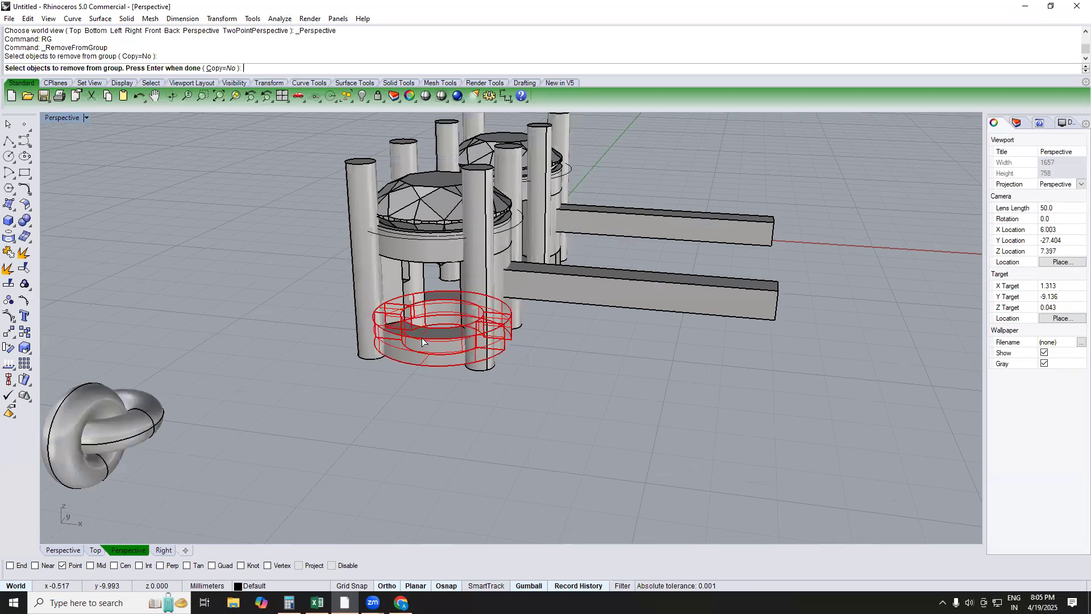
pyautogui.scroll(2, 464, 361)
pyautogui.moveTo(462, 361); pyautogui.dragTo(459, 342, button='right')
pyautogui.press('Return')
# Step: Extract the top face of the copied link's base ring and extrude it -0.6 as a solid in the front view
pyautogui.write('esc')
pyautogui.press('Return')
pyautogui.click(476, 357)
pyautogui.press('Return')
pyautogui.write('ES')
pyautogui.press('Return')
pyautogui.write('FRONT')
pyautogui.press('Return')
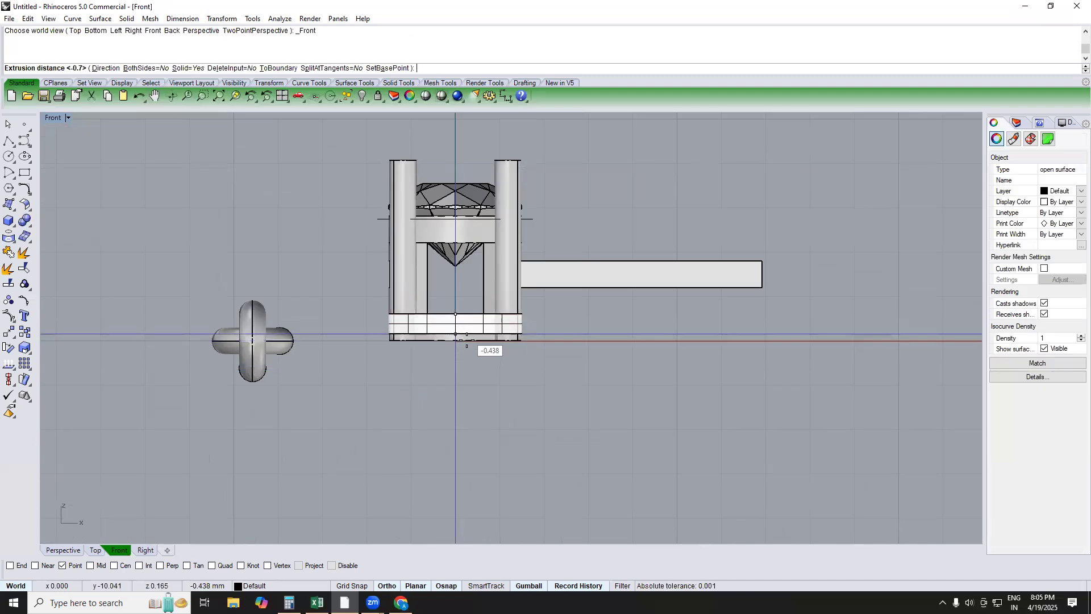
pyautogui.write('-.6')
pyautogui.press('Return')
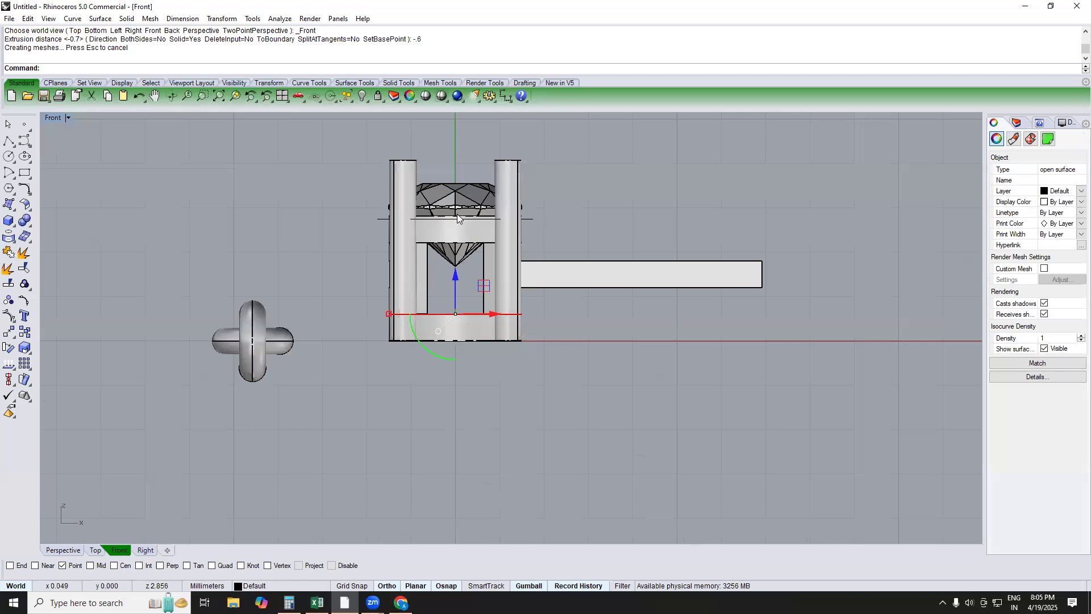
# Step: Take the old notched base ring out of the copied link's group and delete it, keeping the new solid ring
pyautogui.click(552, 365)
pyautogui.hotkey('ctrl', 'F1')
pyautogui.hotkey('ctrl', 'F4')
pyautogui.moveTo(499, 339); pyautogui.dragTo(494, 283, button='right')
pyautogui.scroll(7, 494, 283)
pyautogui.write('RG')
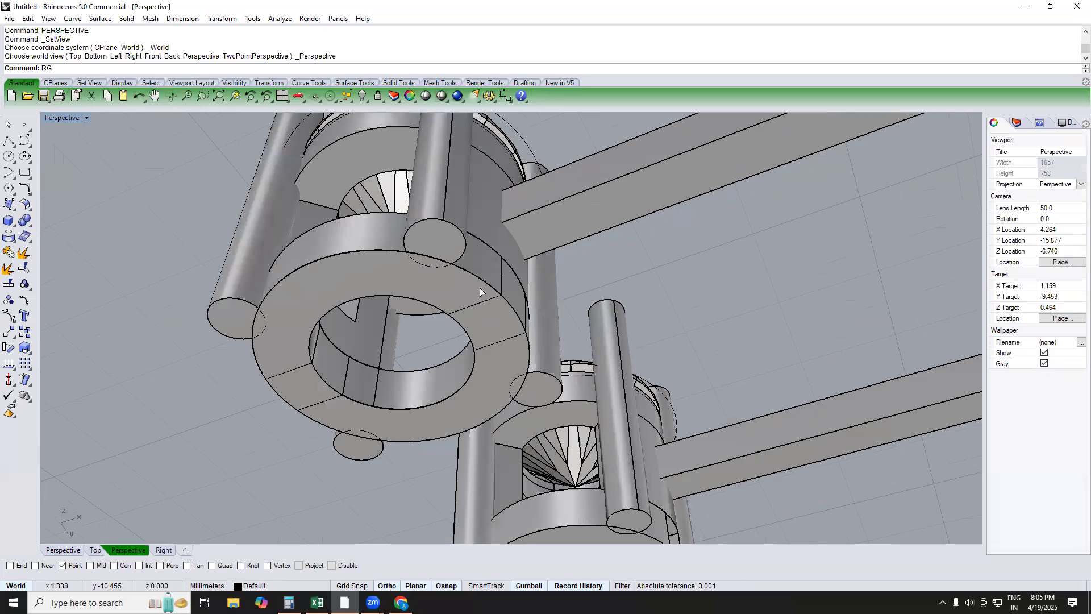
pyautogui.press('Return')
pyautogui.click(480, 287)
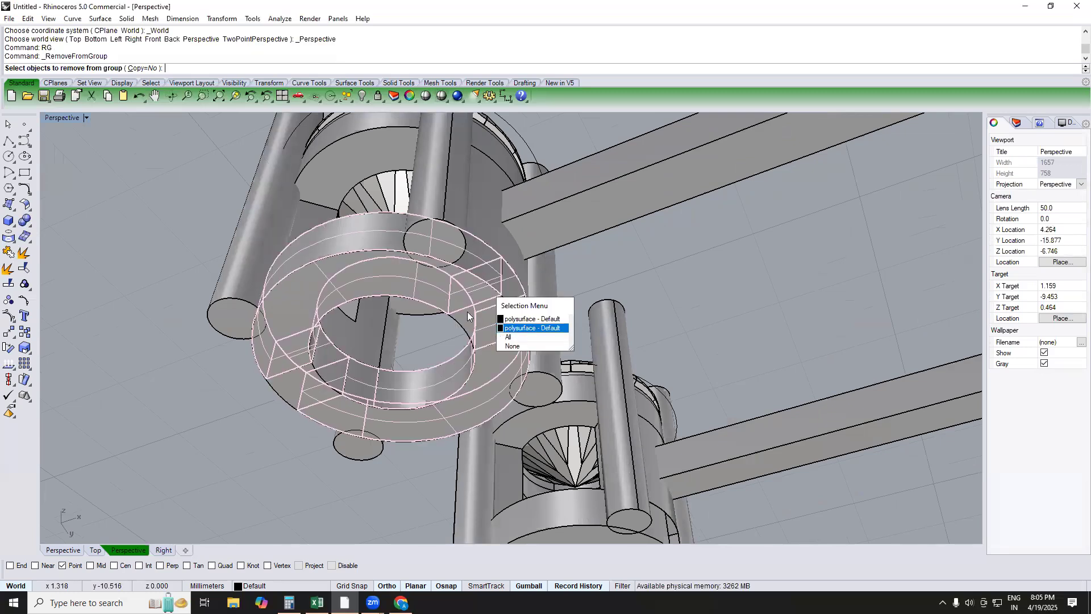
pyautogui.click(505, 328)
pyautogui.press('Return')
pyautogui.scroll(-4, 488, 316)
pyautogui.press('Delete')
# Step: Take the connector bar out of the copied link's group and delete it
pyautogui.moveTo(488, 307); pyautogui.dragTo(526, 421, button='right')
pyautogui.scroll(-5, 494, 329)
pyautogui.write('TOP')
pyautogui.press('Return')
pyautogui.write('RG')
pyautogui.press('Return')
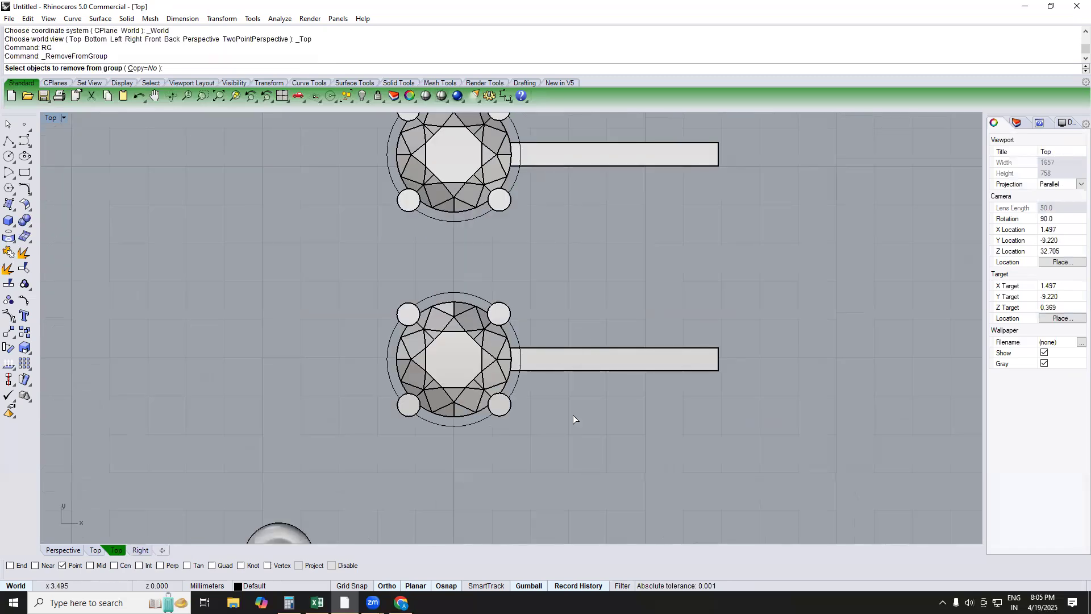
pyautogui.click(567, 357)
pyautogui.press('Return')
pyautogui.press('Delete')
# Step: Untrim the rectangular opening in the side wall of the copied link to close it
pyautogui.write('PERSPECTIVE')
pyautogui.press('Return')
pyautogui.scroll(4, 490, 327)
pyautogui.moveTo(490, 327); pyautogui.dragTo(419, 345, button='right')
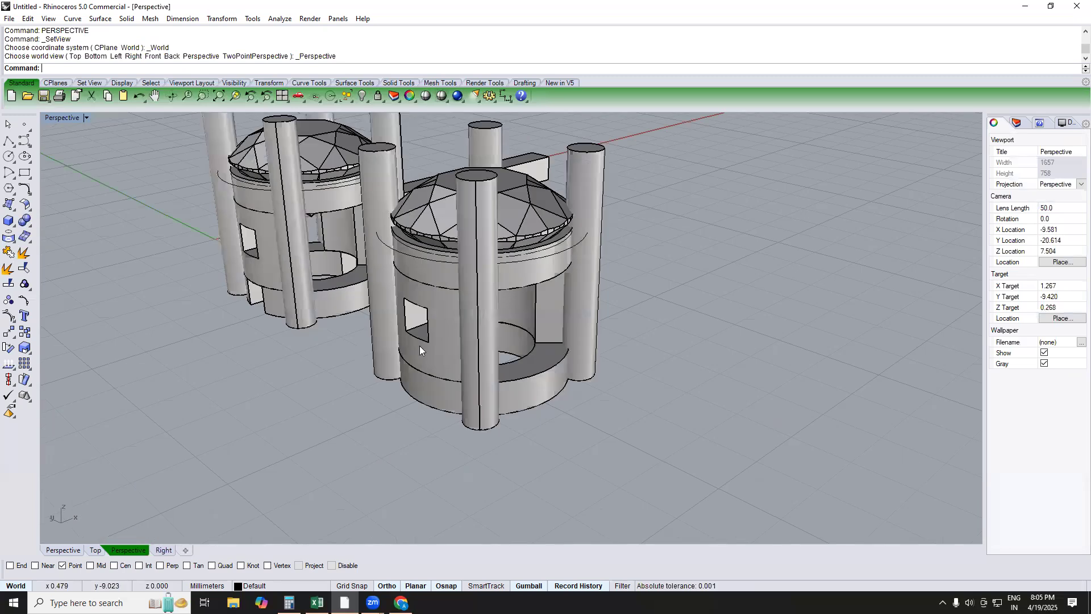
pyautogui.write('Untrim')
pyautogui.press('Return')
pyautogui.click(427, 314)
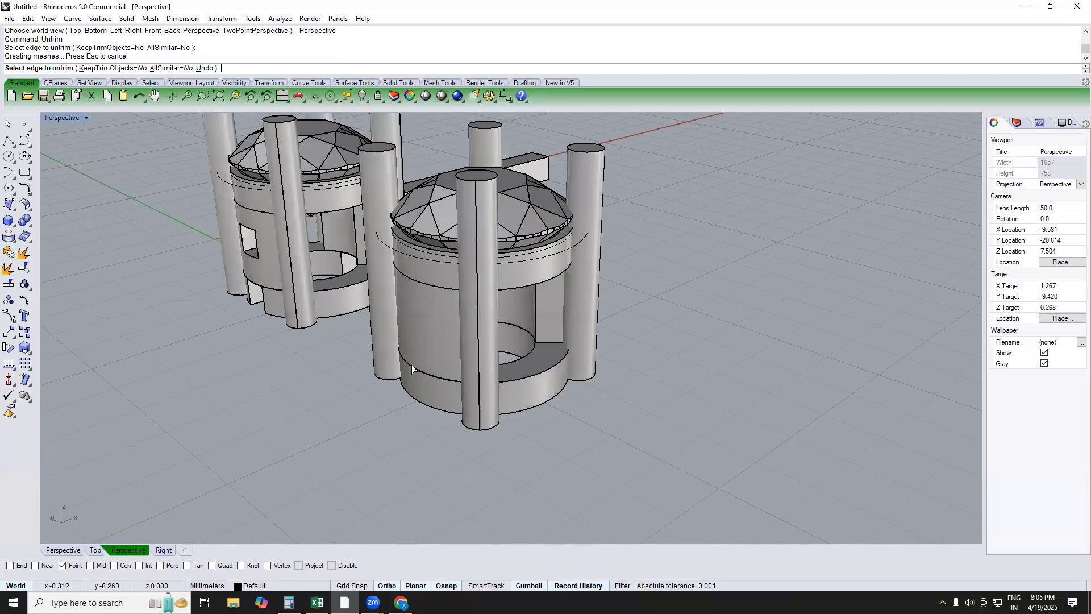
# Step: Group all parts of the barless stone link in the top view
pyautogui.moveTo(366, 366); pyautogui.dragTo(282, 348, button='right')
pyautogui.write('TOP')
pyautogui.press('Return')
pyautogui.press('Return')
pyautogui.moveTo(361, 250); pyautogui.dragTo(543, 413)
pyautogui.write('G')
pyautogui.press('Return')
# Step: Copy the grouped barless link in the positive X direction so the two links sit side by side
pyautogui.click(473, 335)
pyautogui.write('C')
pyautogui.press('Return')
pyautogui.click(456, 333)
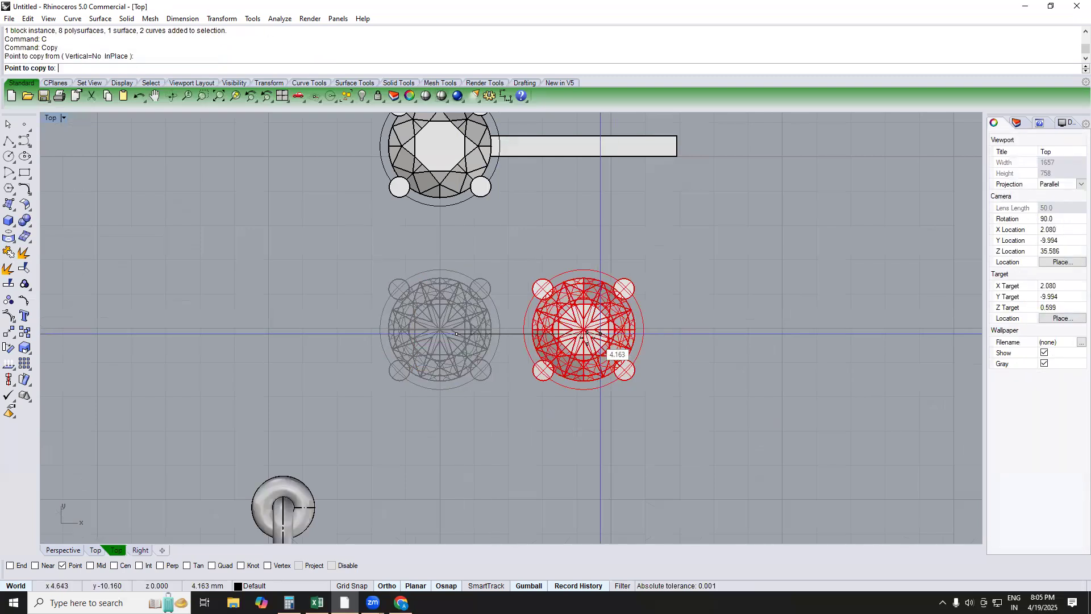
pyautogui.click(588, 334)
pyautogui.press('Return')
# Step: Rotate the two interlocked rings 90 degrees about the flat ring's centre so the upright ring extends in positive X
pyautogui.moveTo(480, 461); pyautogui.dragTo(522, 387, button='right')
pyautogui.click(321, 472)
pyautogui.write('r')
pyautogui.press('Return')
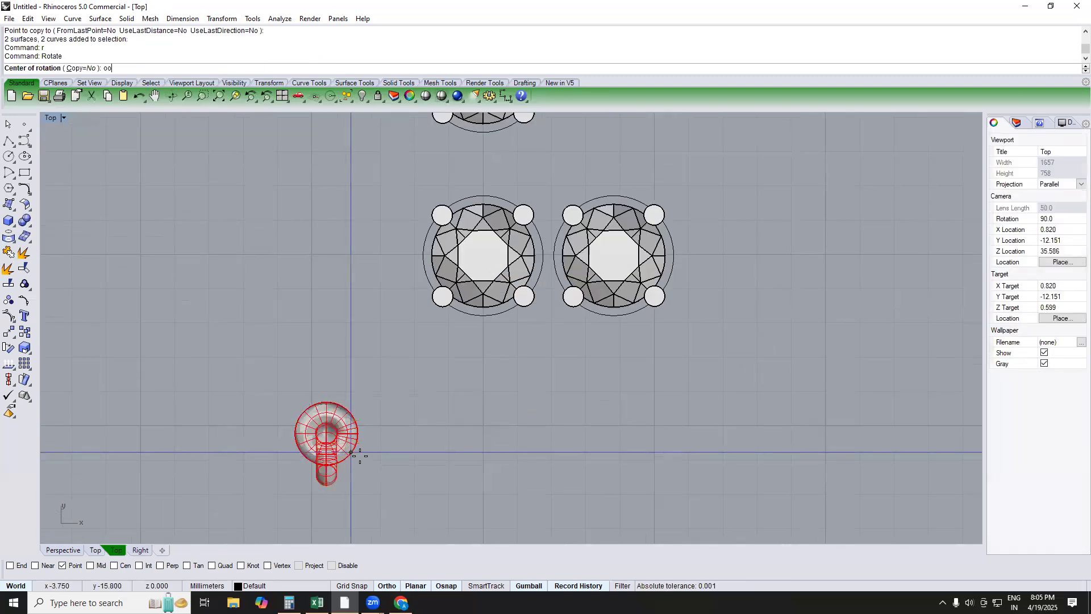
pyautogui.click(353, 450)
pyautogui.click(327, 495)
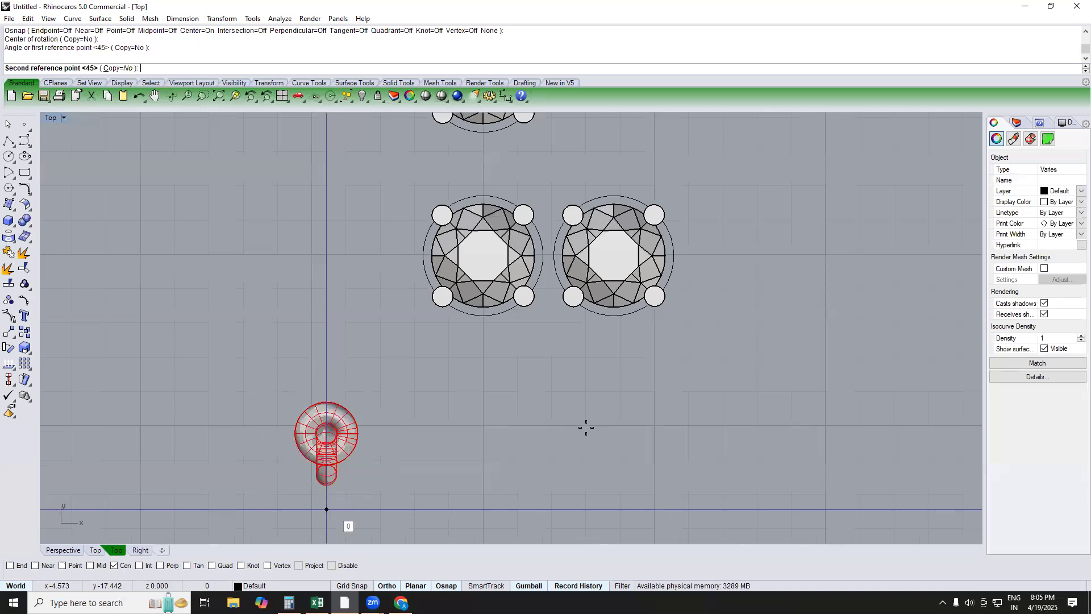
pyautogui.click(586, 428)
# Step: Move the interlocked rings into the gap between the two barless links and nudge them in Y to line up with the stones' centres
pyautogui.moveTo(534, 407); pyautogui.dragTo(495, 387, button='right')
pyautogui.write('m')
pyautogui.press('Return')
pyautogui.click(508, 438)
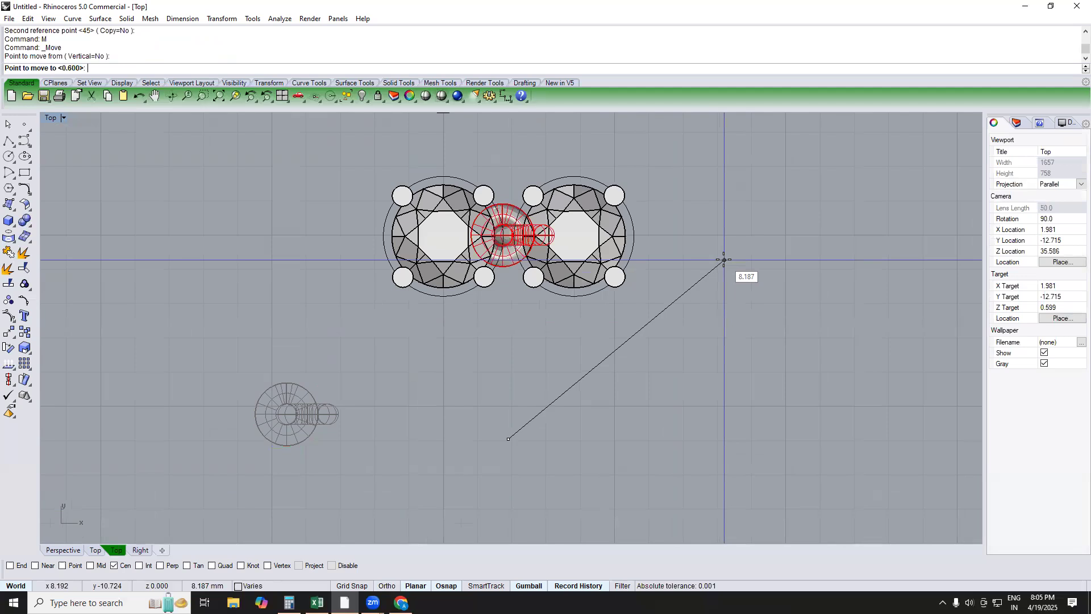
pyautogui.click(724, 271)
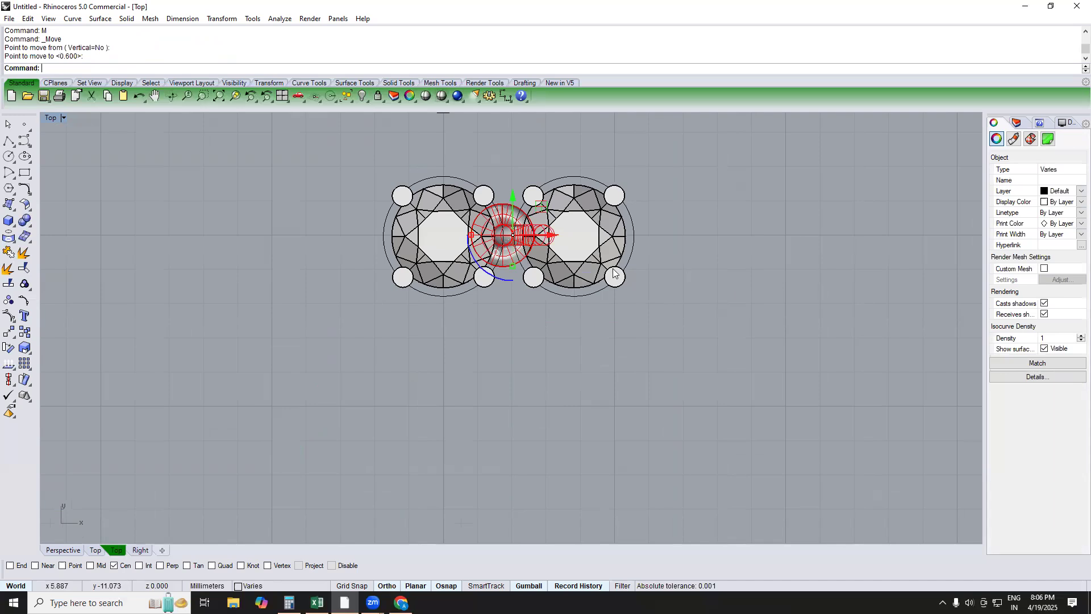
pyautogui.scroll(5, 453, 277)
pyautogui.scroll(5, 458, 260)
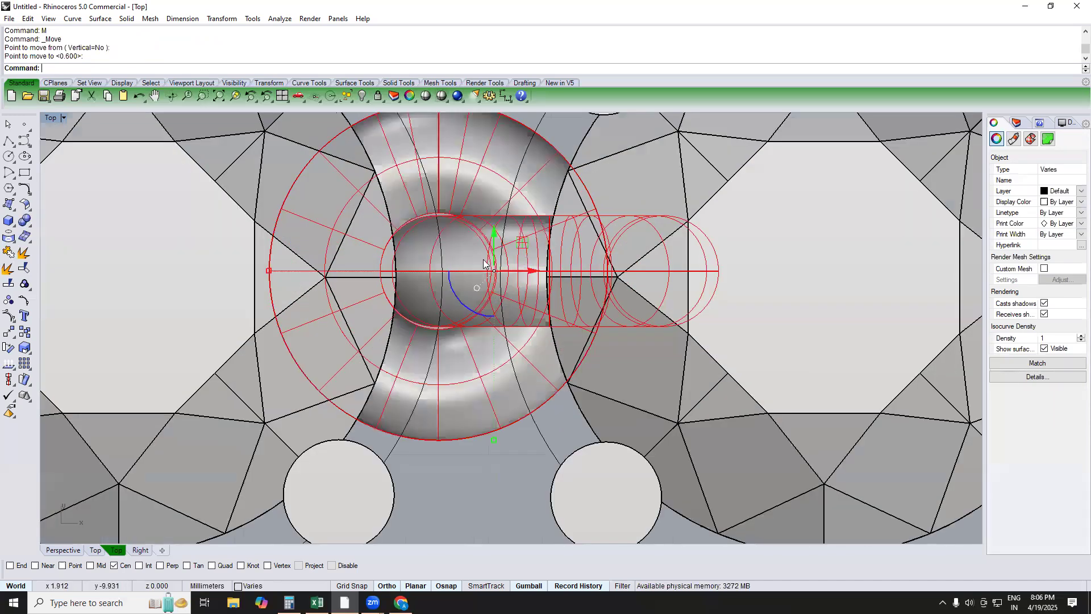
pyautogui.moveTo(504, 253); pyautogui.dragTo(502, 256)
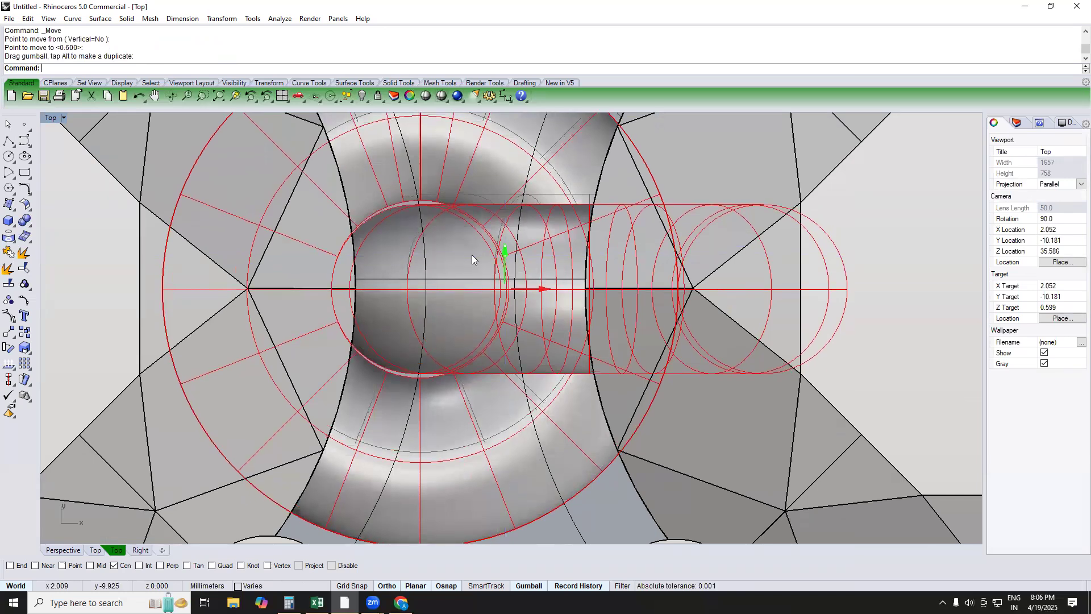
# Step: Raise both interlocked rings in the front view to the height of the links' open side walls
pyautogui.scroll(-7, 437, 252)
pyautogui.moveTo(426, 224); pyautogui.dragTo(372, 188, button='right')
pyautogui.press('Escape')
pyautogui.write('PERSPECTIVE')
pyautogui.press('Return')
pyautogui.moveTo(479, 247); pyautogui.dragTo(494, 370, button='right')
pyautogui.write('FRONT')
pyautogui.press('Return')
pyautogui.click(516, 417)
pyautogui.keyDown('shift'); pyautogui.click(482, 379); pyautogui.keyUp('shift')
pyautogui.keyDown('shift'); pyautogui.moveTo(500, 438); pyautogui.dragTo(503, 297); pyautogui.keyUp('shift')
pyautogui.write('TOP')
pyautogui.press('Return')
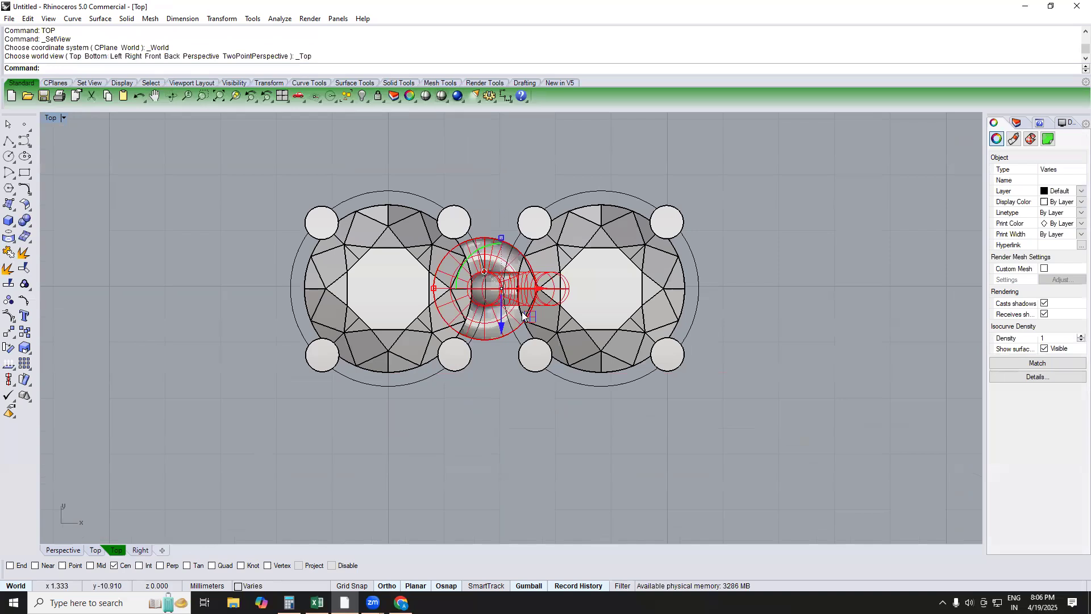
# Step: Check the ring placement in perspective and shift the right-hand barless link slightly in positive X in the top view
pyautogui.scroll(5, 525, 301)
pyautogui.write('PERSPECTIVE')
pyautogui.press('Return')
pyautogui.moveTo(533, 288); pyautogui.dragTo(536, 350, button='right')
pyautogui.press('Escape')
pyautogui.write('TOP')
pyautogui.press('Return')
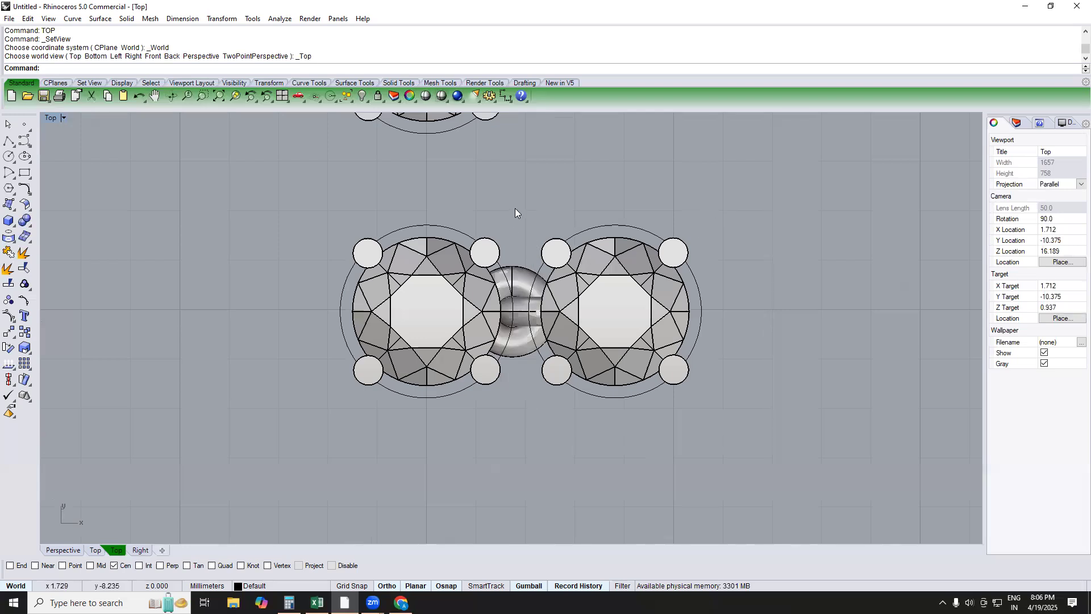
pyautogui.moveTo(515, 188); pyautogui.dragTo(816, 504)
pyautogui.scroll(2, 621, 330)
pyautogui.moveTo(651, 313); pyautogui.dragTo(630, 322)
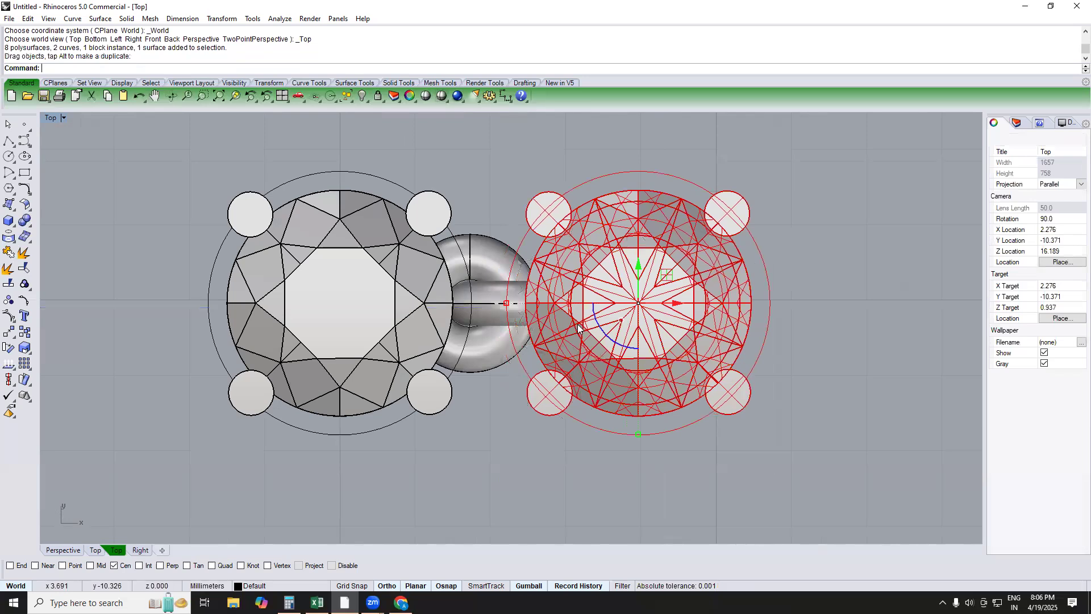
pyautogui.press('Escape')
# Step: Shift the right-hand link together with both rings slightly in positive X in the top view
pyautogui.write('PERSPECTIVE')
pyautogui.press('Return')
pyautogui.moveTo(535, 328); pyautogui.dragTo(520, 408, button='right')
pyautogui.scroll(5, 538, 344)
pyautogui.write('TOP')
pyautogui.press('Return')
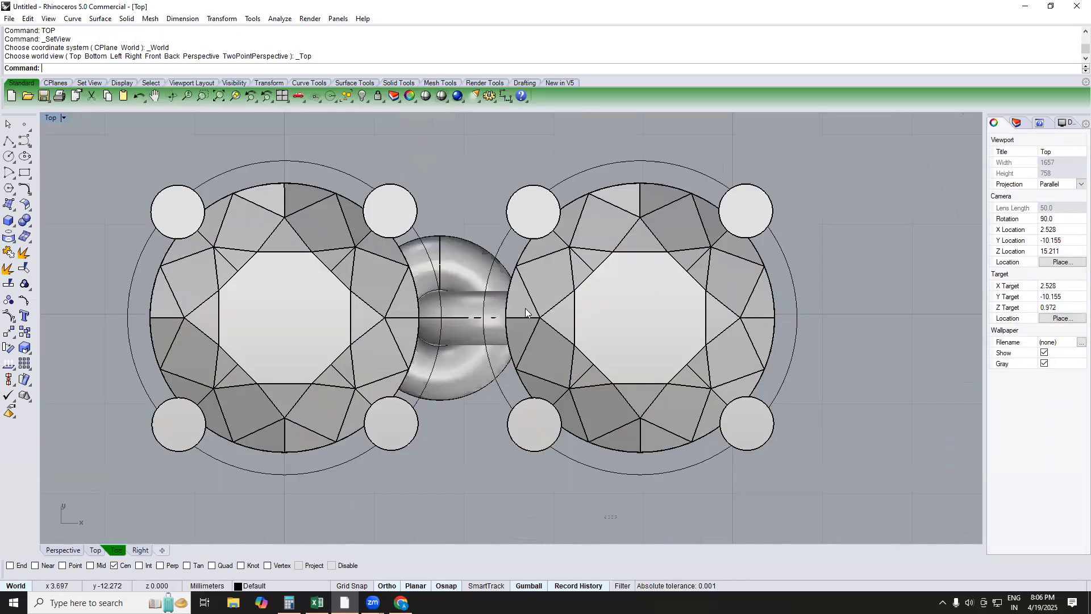
pyautogui.click(728, 340)
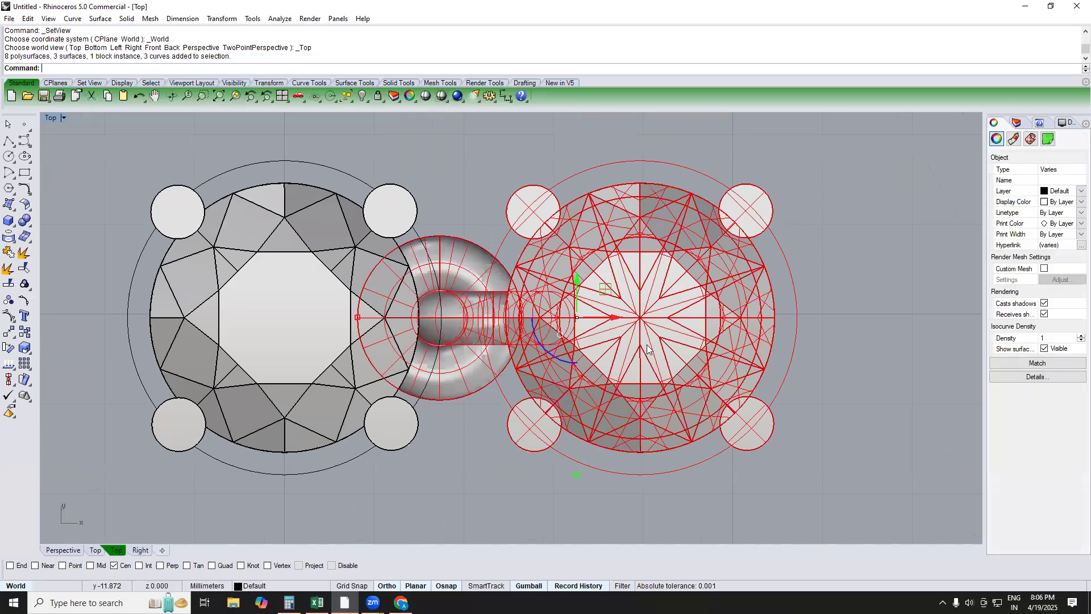
pyautogui.moveTo(615, 318); pyautogui.dragTo(622, 327)
pyautogui.click(514, 383)
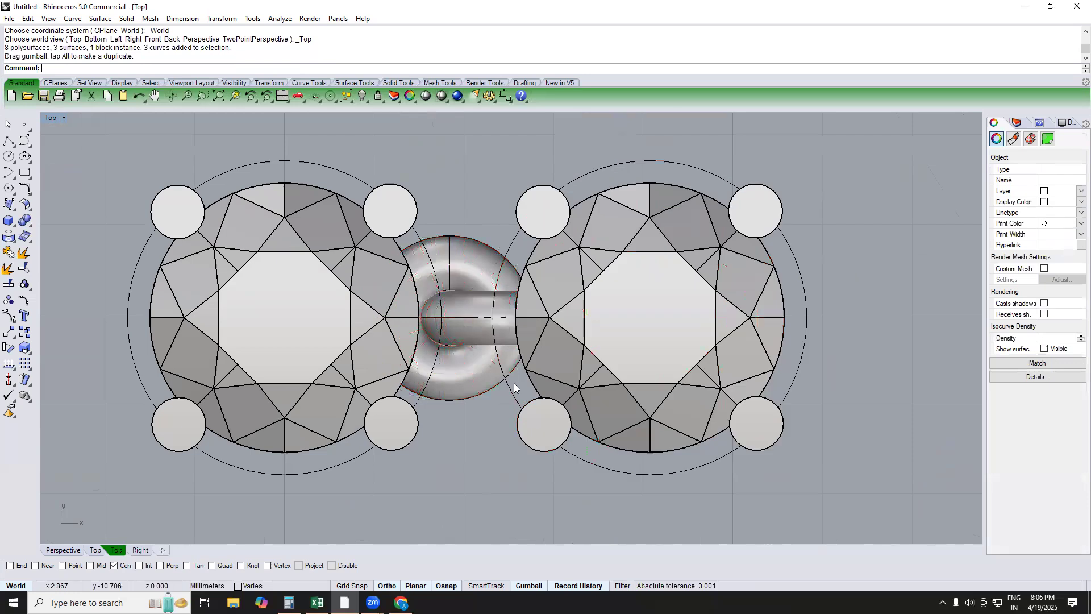
# Step: Move only the right-hand link slightly farther from the left-hand link in positive X, leaving the rings in place
pyautogui.write('PERSPECTIVE')
pyautogui.press('Return')
pyautogui.moveTo(513, 383); pyautogui.dragTo(553, 391, button='right')
pyautogui.write('TOP')
pyautogui.press('Return')
pyautogui.moveTo(471, 482); pyautogui.dragTo(796, 174)
pyautogui.moveTo(634, 323); pyautogui.dragTo(635, 329)
pyautogui.press('Escape')
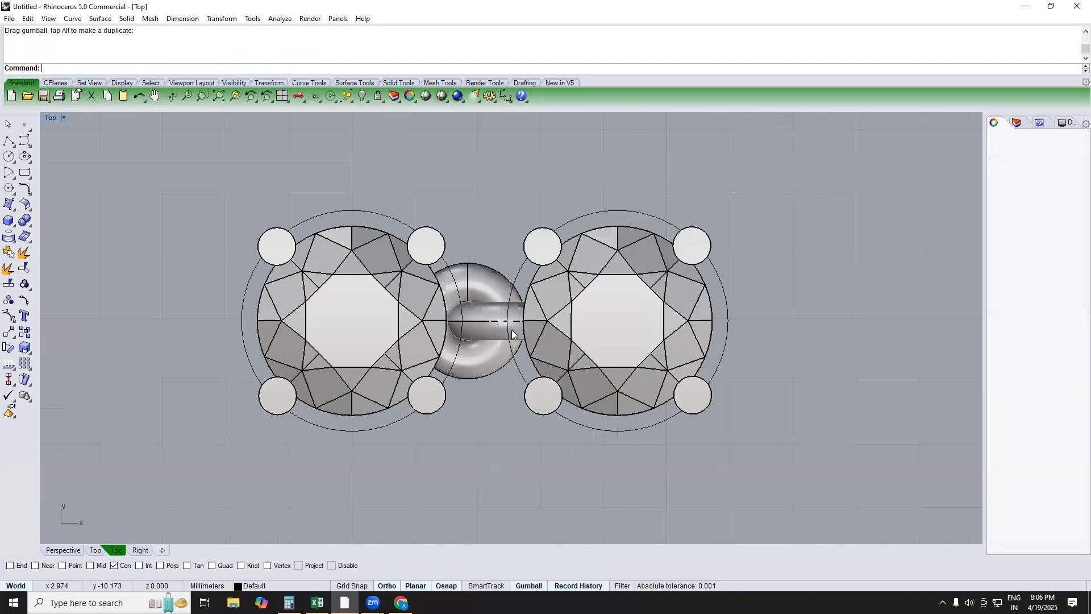
# Step: Check the ring connection from the front and hide the original stone link with its connector bar
pyautogui.write('PERSPECTIVE')
pyautogui.press('Return')
pyautogui.moveTo(566, 286); pyautogui.dragTo(568, 283, button='right')
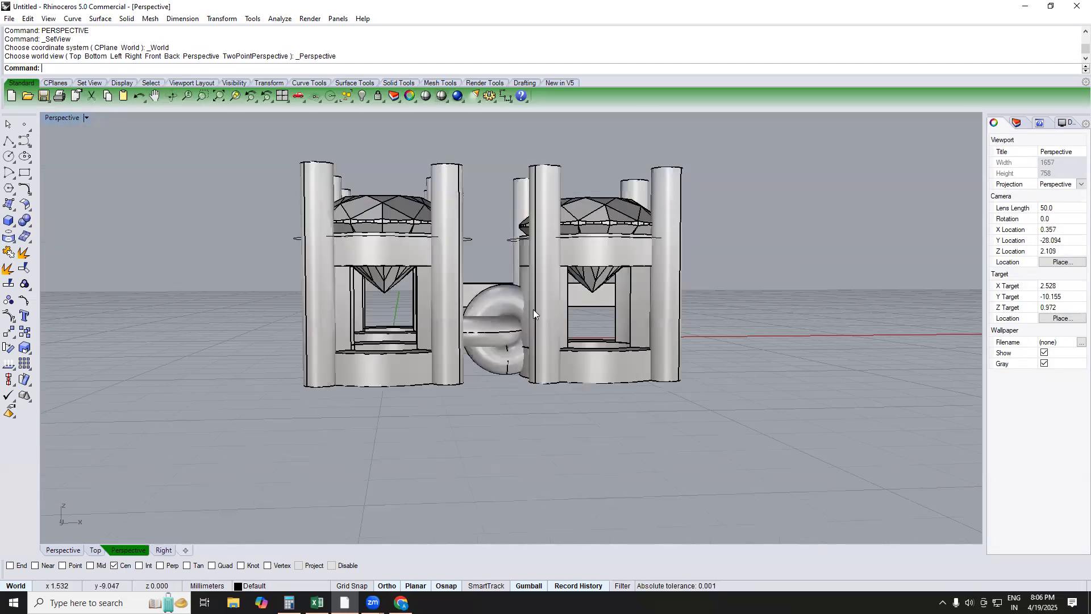
pyautogui.write('FRONT')
pyautogui.press('Return')
pyautogui.write('TOP')
pyautogui.press('Return')
pyautogui.scroll(-8, 533, 313)
pyautogui.moveTo(381, 186); pyautogui.dragTo(648, 316)
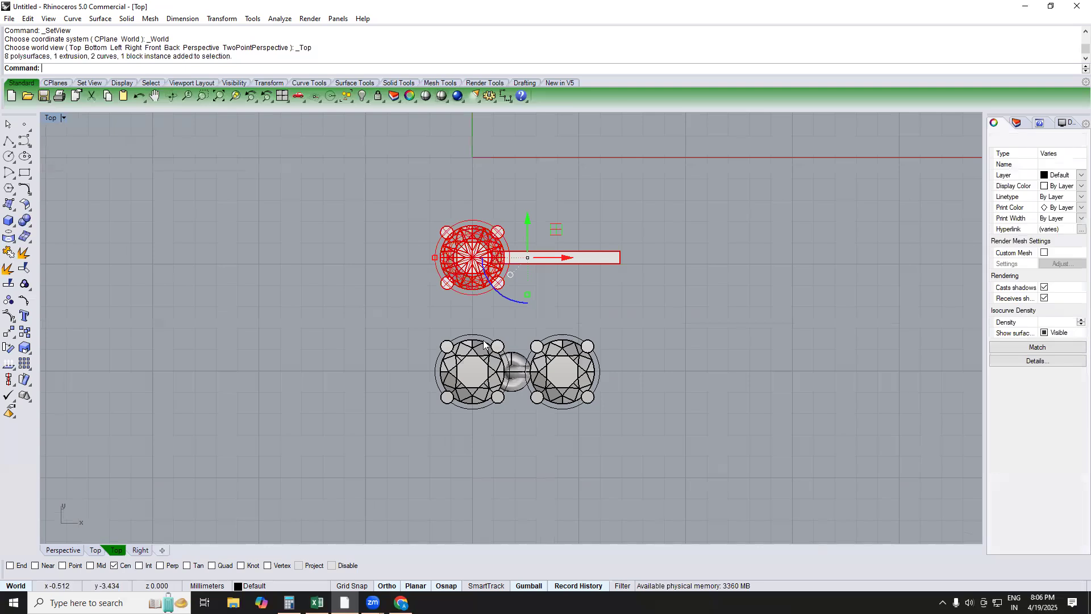
pyautogui.hotkey('ctrl', 'h')
# Step: Group the upright ring with the right-hand stone link
pyautogui.scroll(12, 493, 386)
pyautogui.click(560, 339)
pyautogui.keyDown('shift'); pyautogui.click(615, 338); pyautogui.keyUp('shift')
pyautogui.write('g')
pyautogui.press('Return')
pyautogui.scroll(-6, 619, 338)
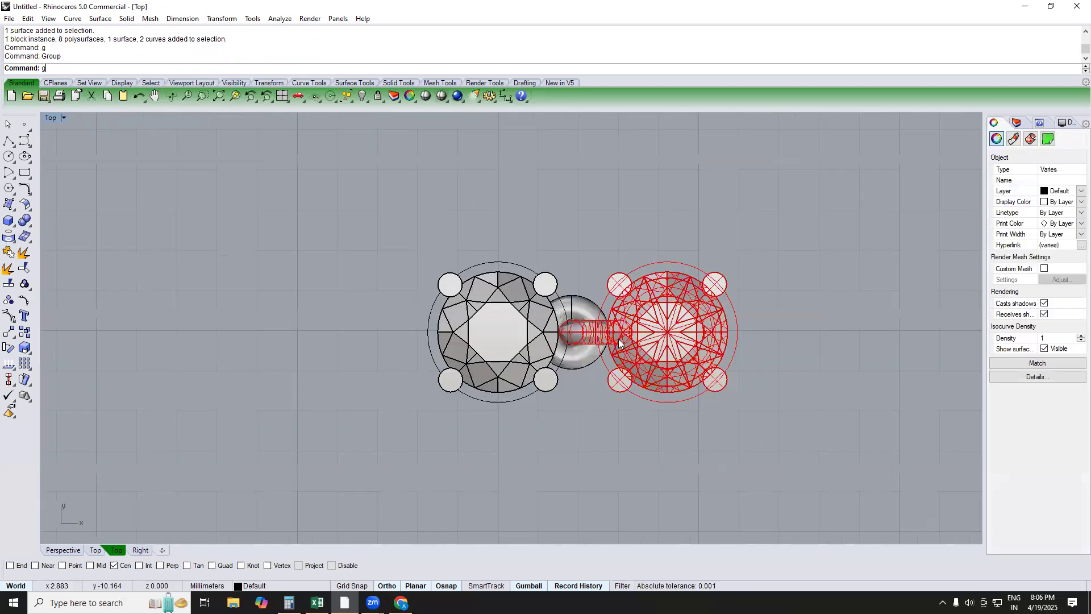
# Step: Group the flat ring with the left-hand stone link in the top view
pyautogui.scroll(4, 572, 301)
pyautogui.click(572, 302)
pyautogui.keyDown('shift'); pyautogui.click(452, 314); pyautogui.keyUp('shift')
pyautogui.write('g')
pyautogui.press('Return')
pyautogui.click(628, 359)
# Step: Try moving the right-hand link with its upright ring away in positive X and undo the move
pyautogui.moveTo(684, 342); pyautogui.dragTo(580, 310, button='right')
pyautogui.moveTo(611, 318); pyautogui.dragTo(729, 324)
pyautogui.write('5')
pyautogui.press('Return')
pyautogui.click(515, 375)
pyautogui.write('PERSPECTIVE')
pyautogui.press('Return')
pyautogui.moveTo(513, 378); pyautogui.dragTo(585, 288, button='right')
pyautogui.hotkey('ctrl', 'z')
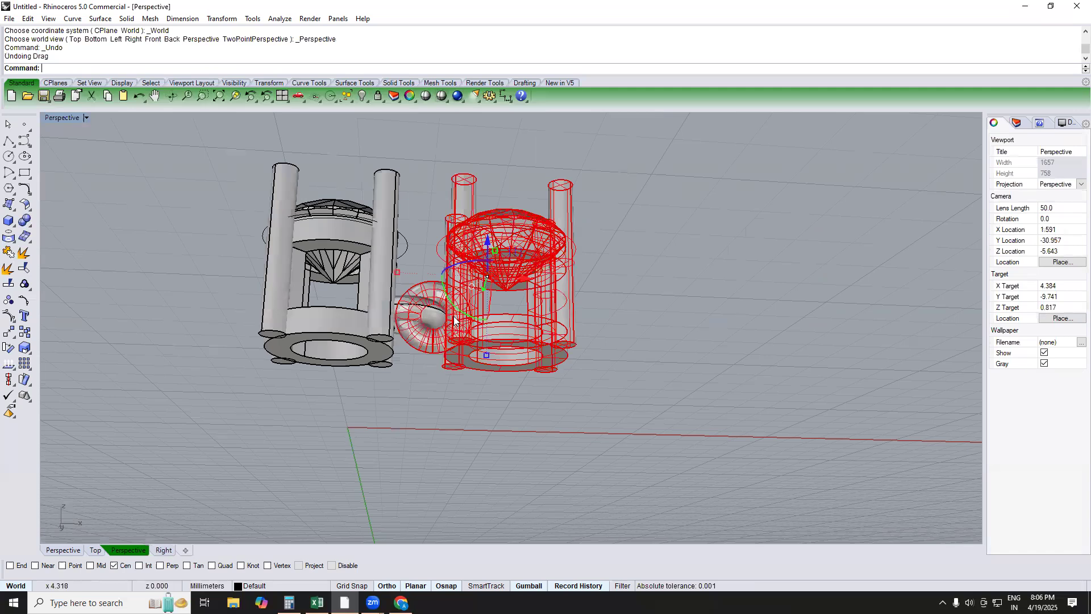
# Step: Try rotating the right-hand link with its ring about the upright ring's center in the front view
pyautogui.write('FRONT')
pyautogui.press('Return')
pyautogui.scroll(4, 438, 332)
pyautogui.write('r')
pyautogui.press('Return')
pyautogui.write('oo')
pyautogui.press('Return')
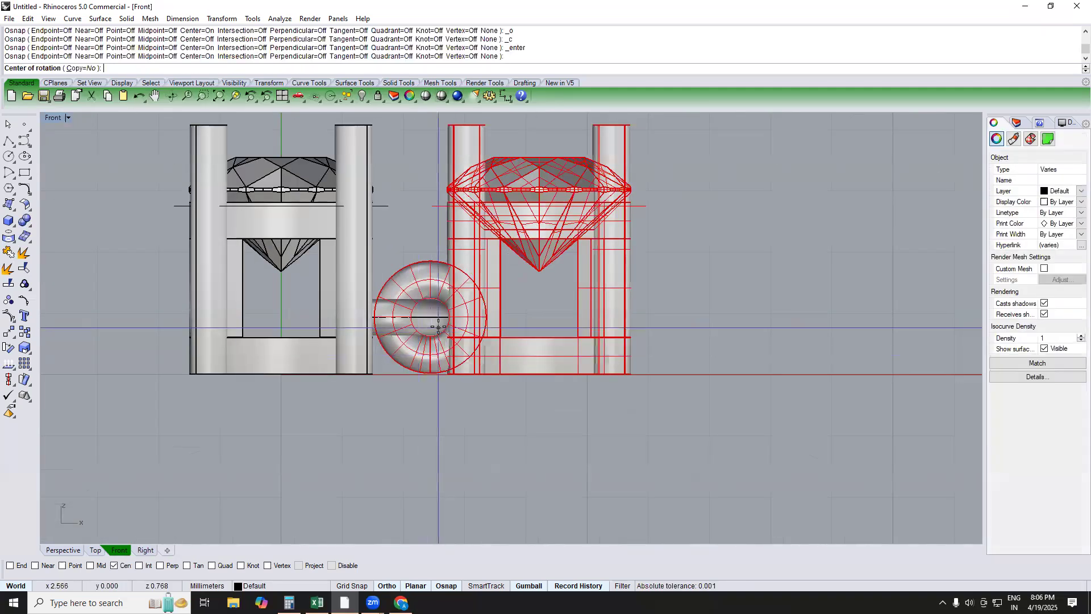
pyautogui.click(481, 337)
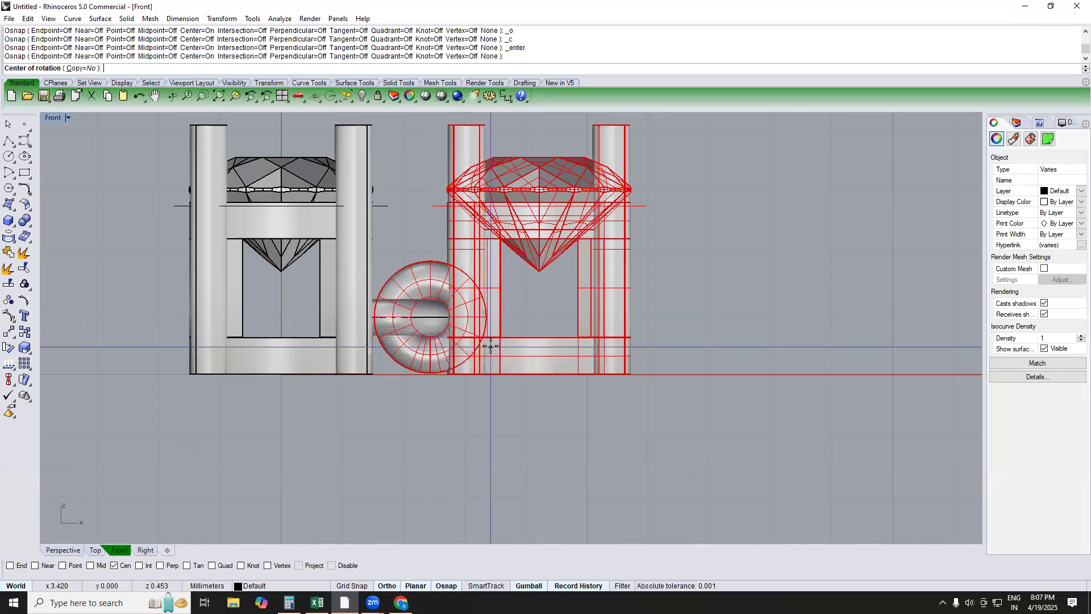
pyautogui.press('Escape')
pyautogui.write('r')
pyautogui.press('Return')
pyautogui.click(484, 337)
pyautogui.click(657, 317)
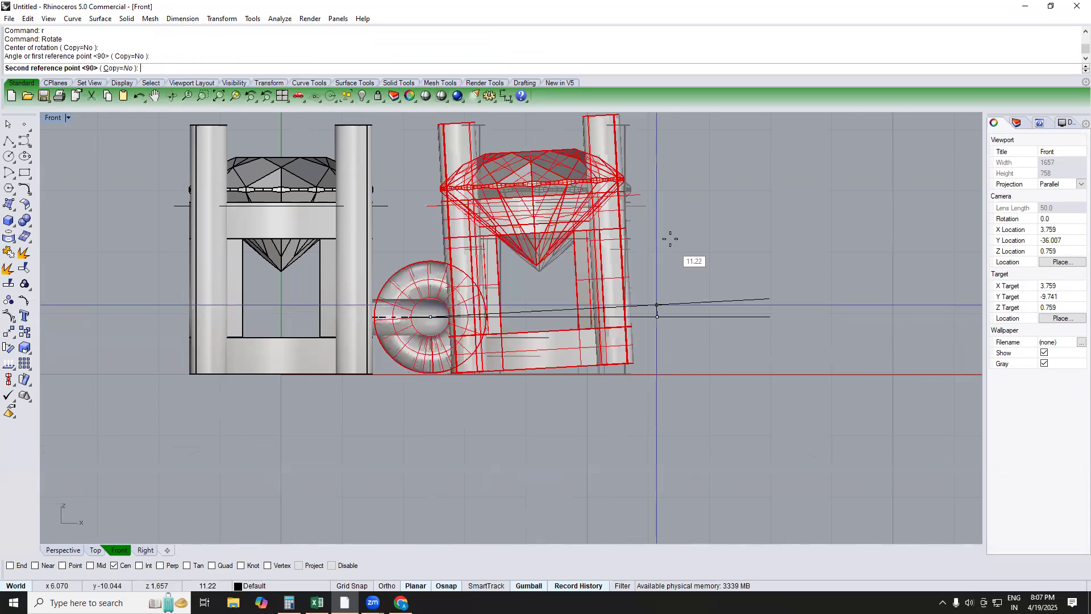
pyautogui.press('Escape')
pyautogui.write('top')
pyautogui.press('Return')
pyautogui.press('Escape')
# Step: Remove the upright ring from the right-hand stone link's group
pyautogui.moveTo(433, 342); pyautogui.dragTo(500, 331, button='right')
pyautogui.write('pp')
pyautogui.press('Return')
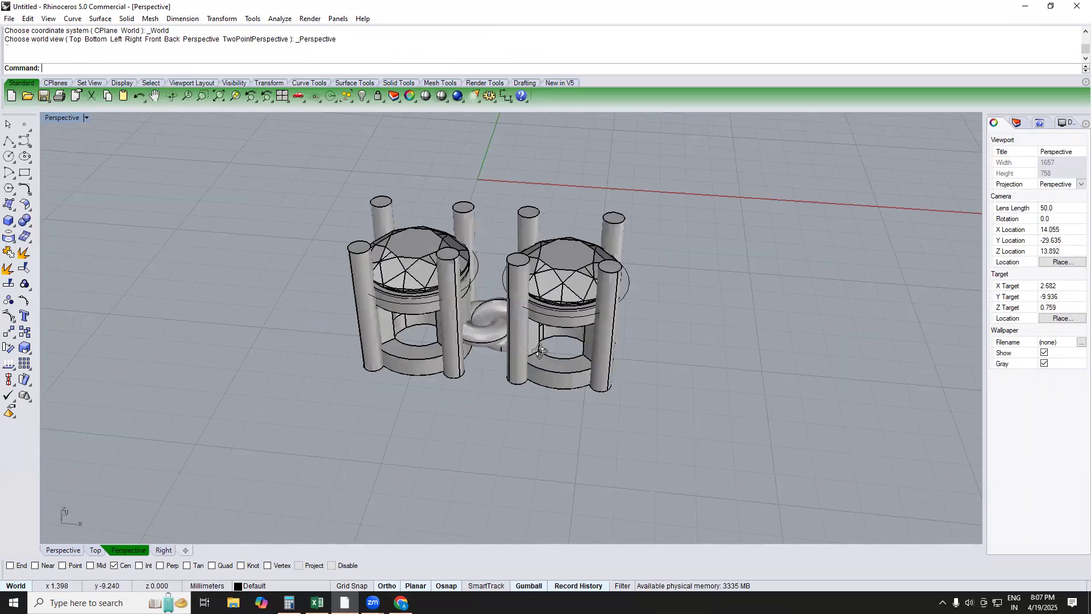
pyautogui.scroll(4, 502, 326)
pyautogui.write('rg')
pyautogui.press('Return')
pyautogui.scroll(2, 492, 296)
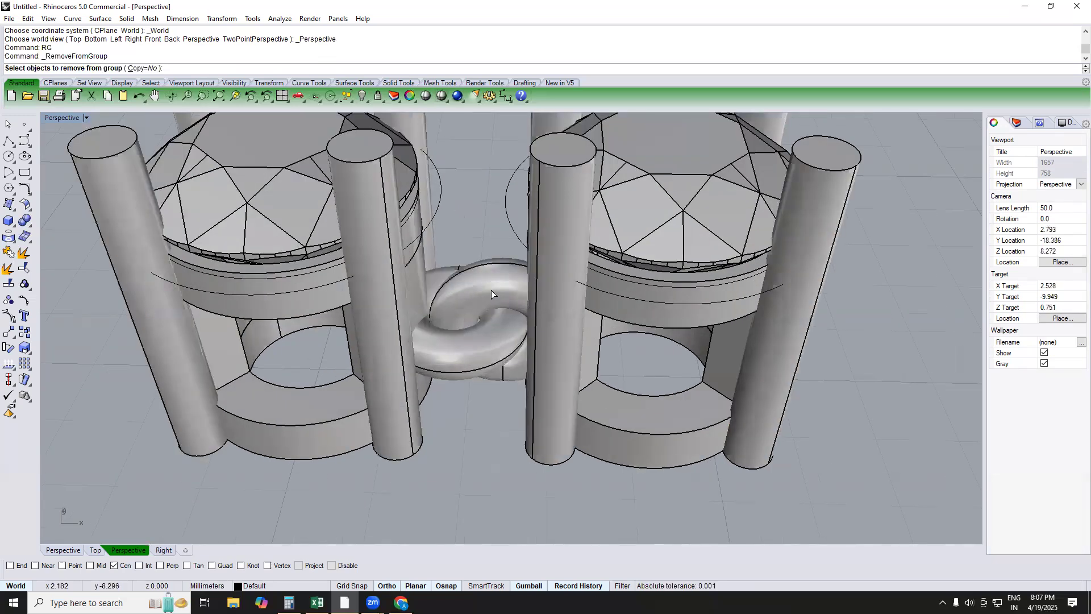
pyautogui.write('top')
pyautogui.press('Return')
pyautogui.press('Escape')
pyautogui.write('rg')
pyautogui.press('Return')
pyautogui.click(482, 343)
pyautogui.press('Return')
# Step: Copy the upright ring from the right-hand stone's center point to the left-hand stone's center point using the Point snap
pyautogui.write('c')
pyautogui.press('Return')
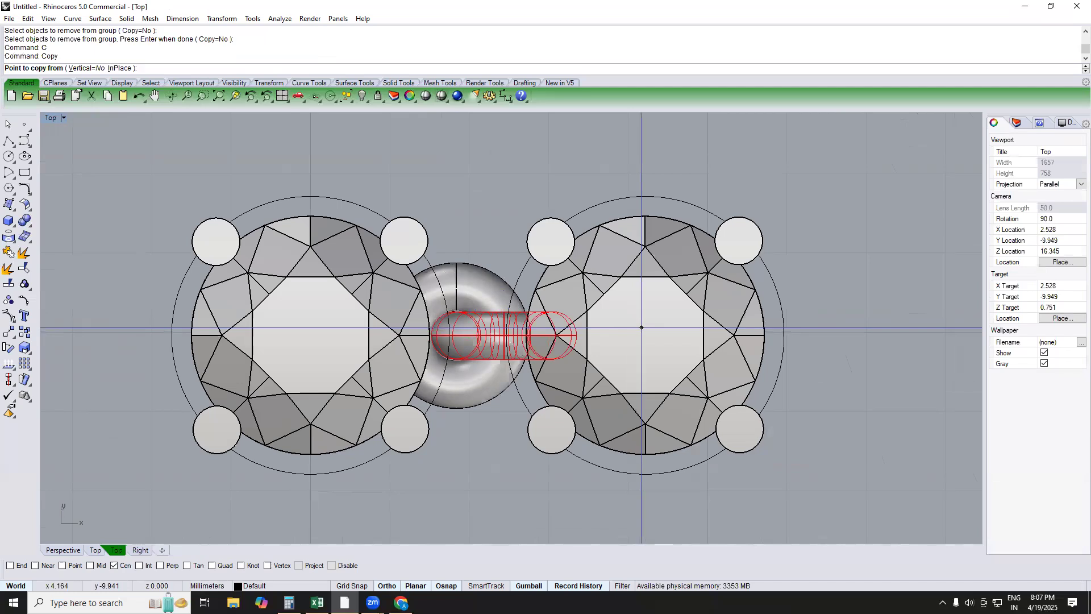
pyautogui.write('oop')
pyautogui.press('Return')
pyautogui.click(645, 335)
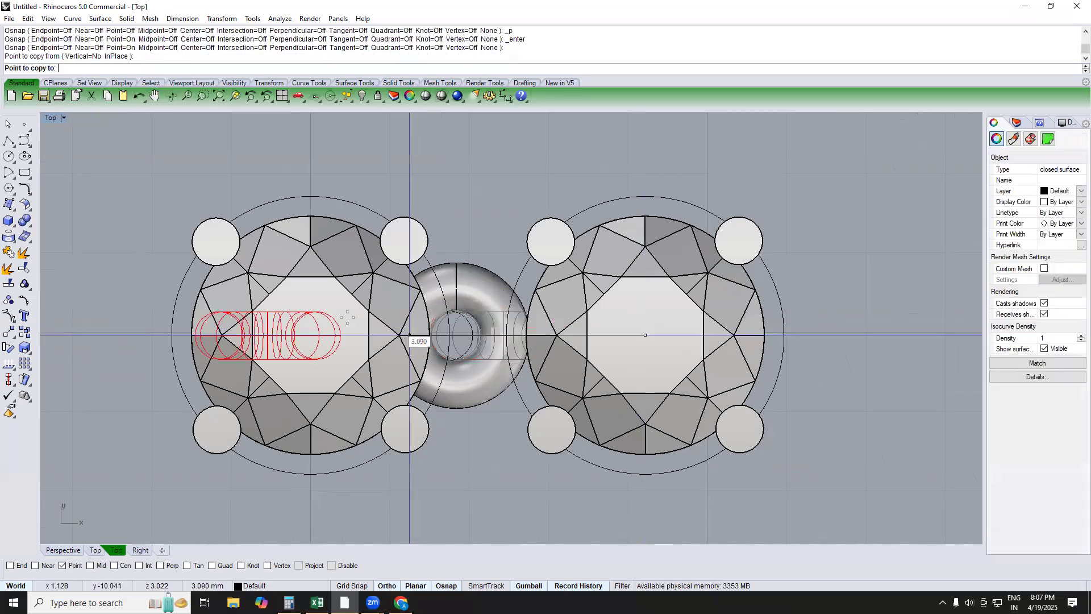
pyautogui.click(308, 330)
pyautogui.press('Return')
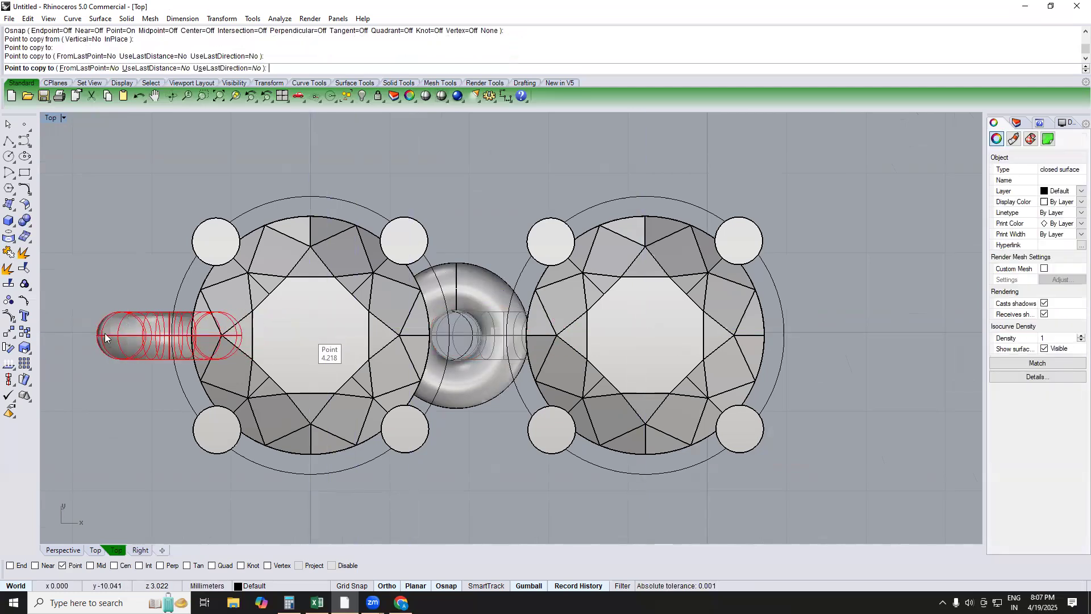
# Step: Delete the right-hand stone link and its original upright ring
pyautogui.click(582, 307)
pyautogui.press('Delete')
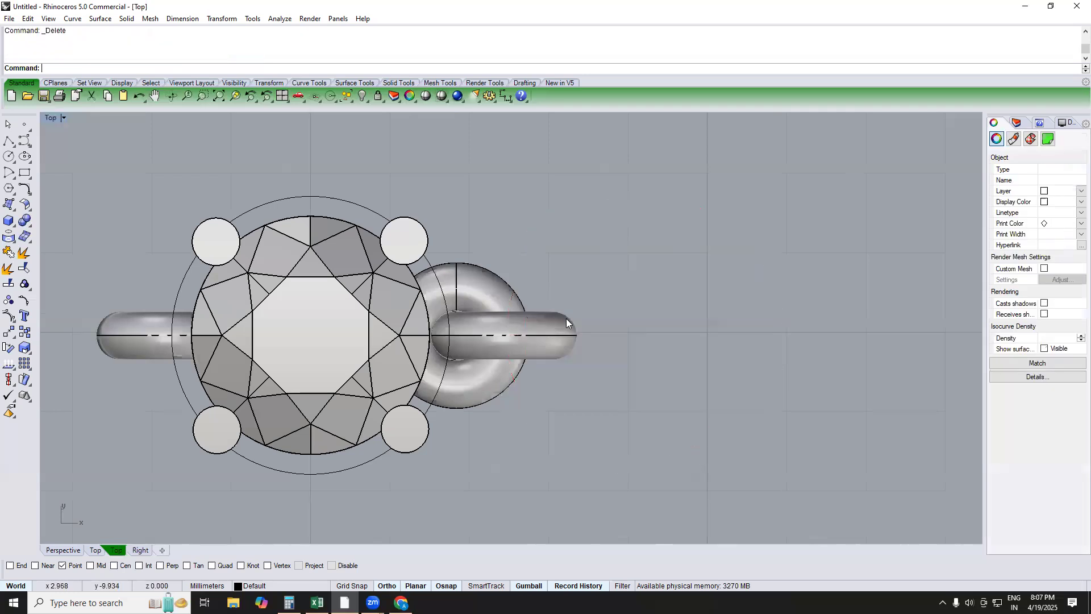
pyautogui.click(554, 330)
pyautogui.press('Delete')
# Step: Group all parts of the remaining stone link together with its upright and flat rings
pyautogui.write('PERSPECTIVE')
pyautogui.press('Return')
pyautogui.moveTo(536, 321); pyautogui.dragTo(617, 291, button='right')
pyautogui.hotkey('ctrl', 'a')
pyautogui.write('g')
pyautogui.press('Return')
pyautogui.moveTo(195, 256); pyautogui.dragTo(148, 284, button='right')
pyautogui.press('Escape')
pyautogui.scroll(4, 497, 301)
pyautogui.scroll(-5, 636, 310)
pyautogui.moveTo(372, 342); pyautogui.dragTo(405, 343, button='right')
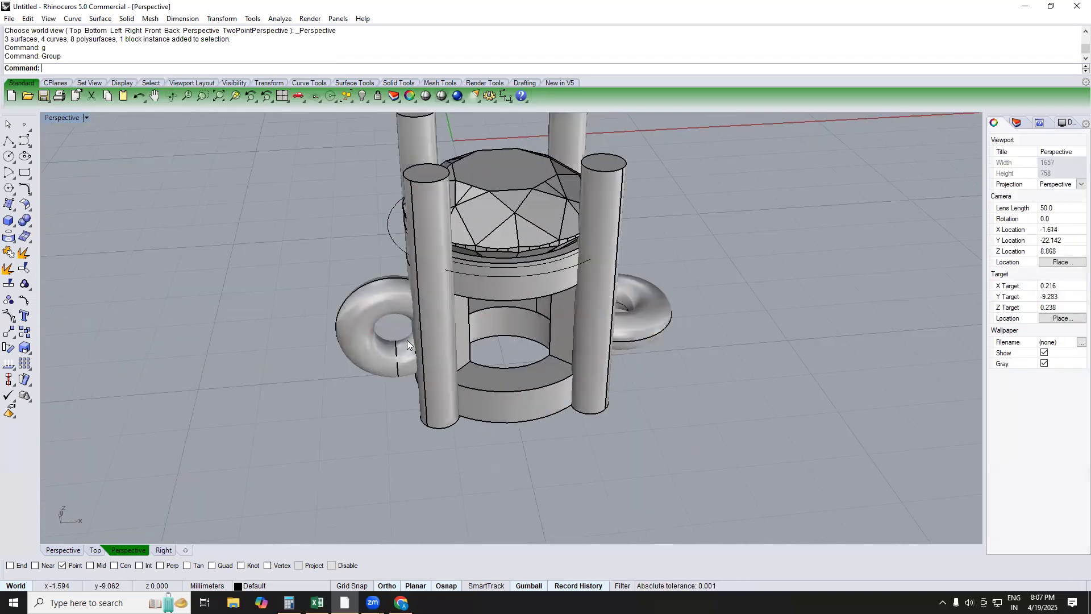
pyautogui.scroll(-4, 376, 344)
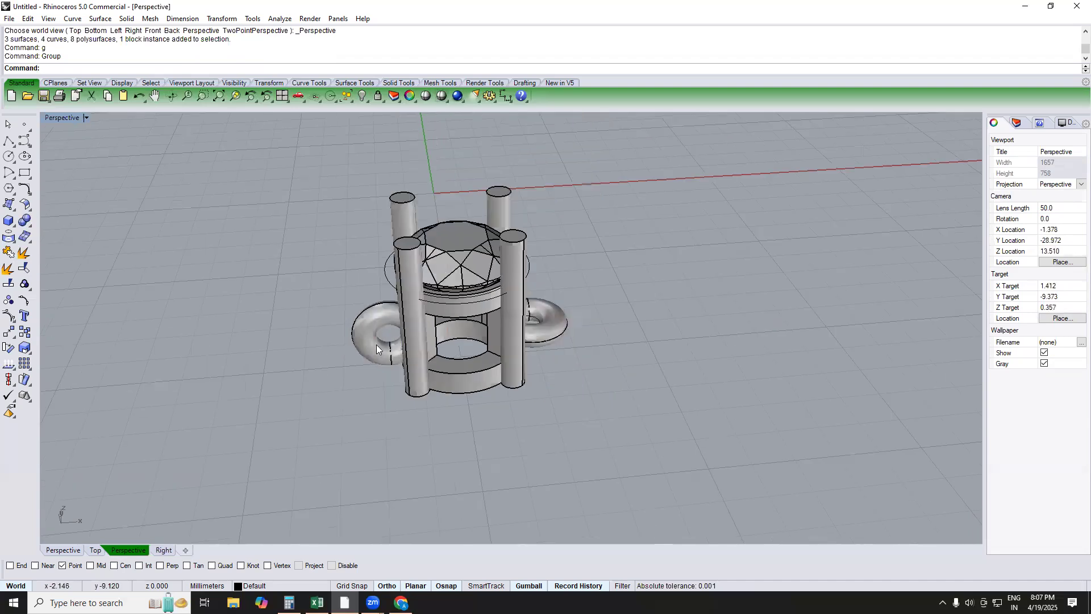
pyautogui.scroll(-6, 376, 345)
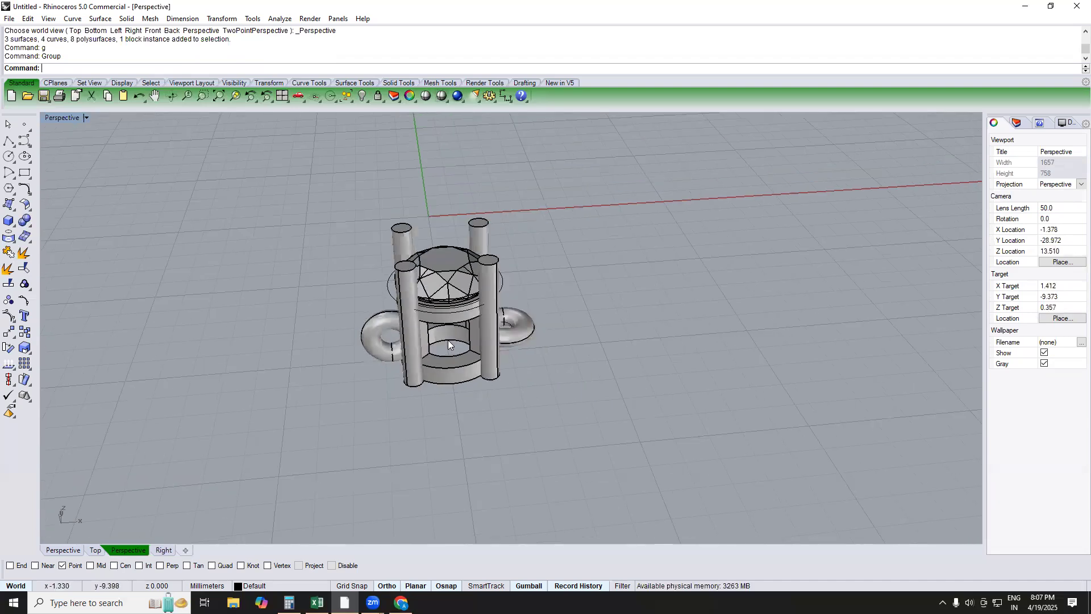
# Step: Draw a 180 mm horizontal line in positive X from the stone's center point in the top view
pyautogui.write('TOP')
pyautogui.press('Return')
pyautogui.scroll(2, 462, 342)
pyautogui.hotkey('ctrl', 'a')
pyautogui.moveTo(463, 342); pyautogui.dragTo(450, 307, button='right')
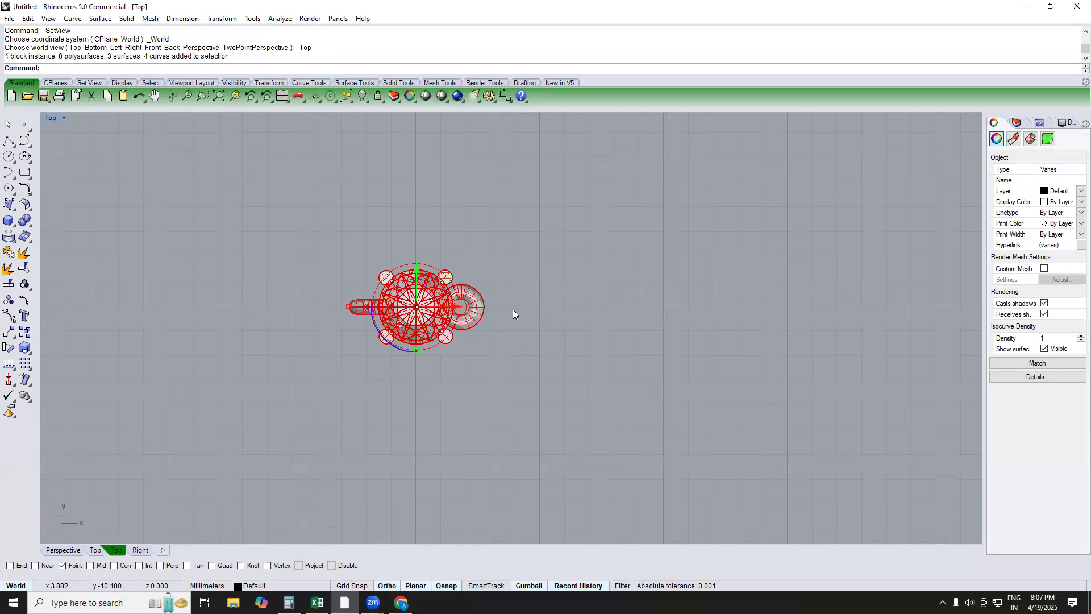
pyautogui.click(507, 308)
pyautogui.press('Return')
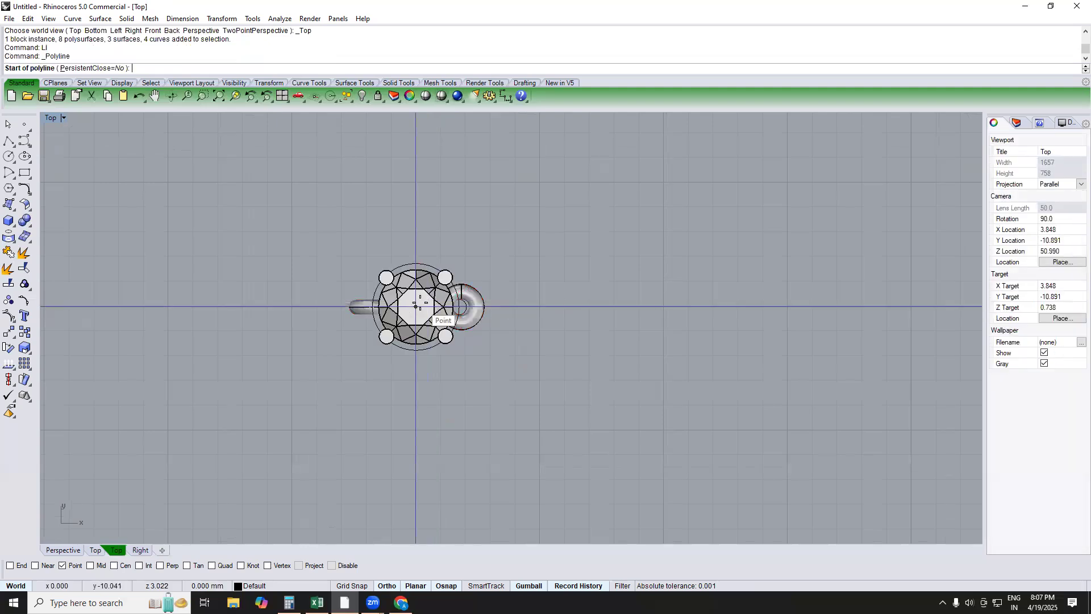
pyautogui.press('BackSpace')
pyautogui.press('Return')
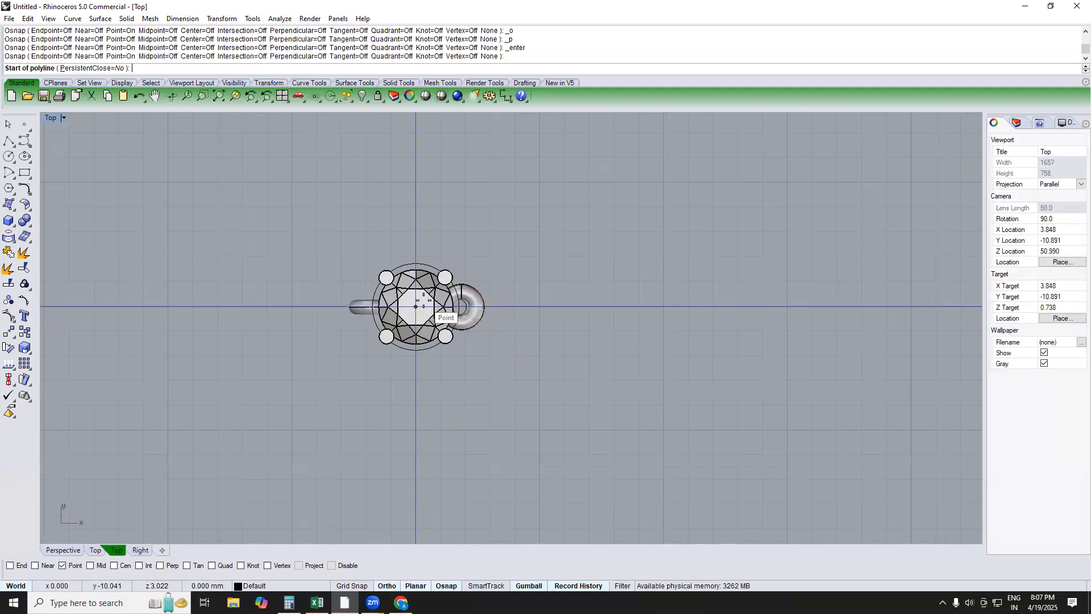
pyautogui.click(472, 307)
pyautogui.scroll(-2, 795, 309)
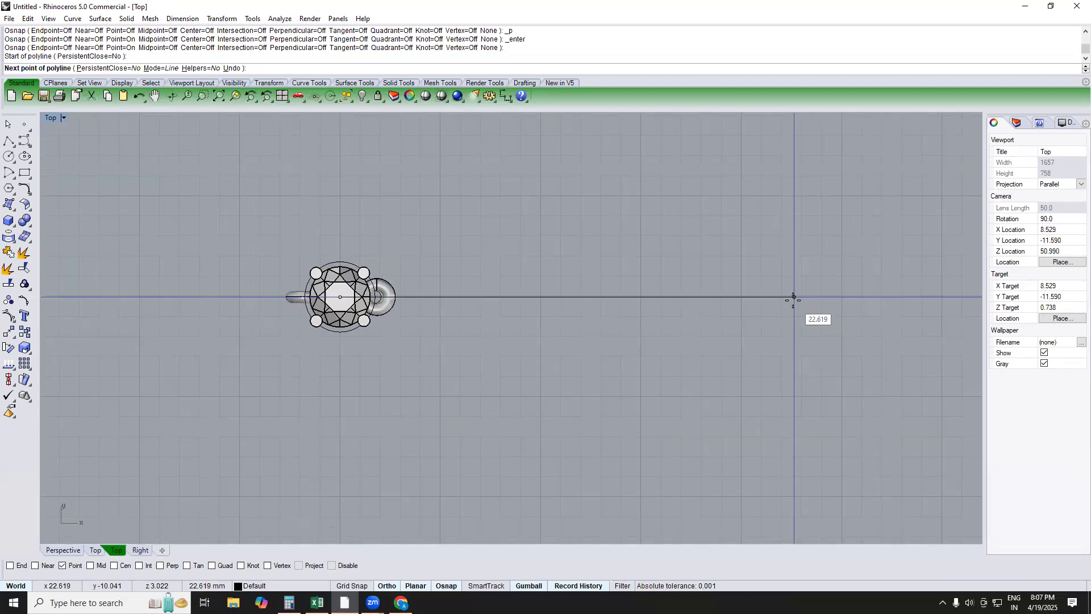
pyautogui.write('180')
pyautogui.press('Return')
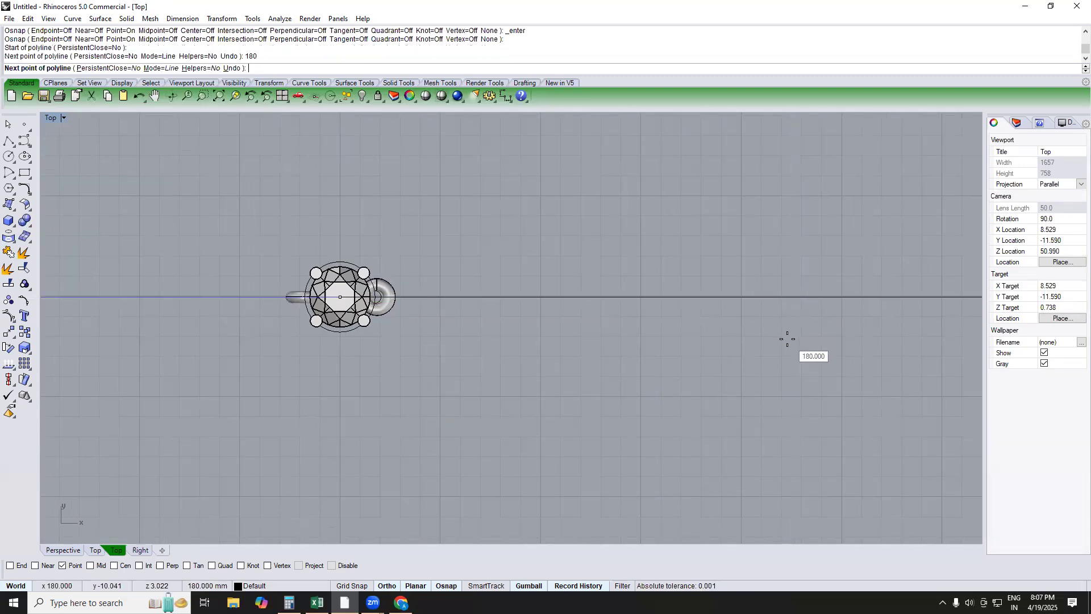
pyautogui.press('Return')
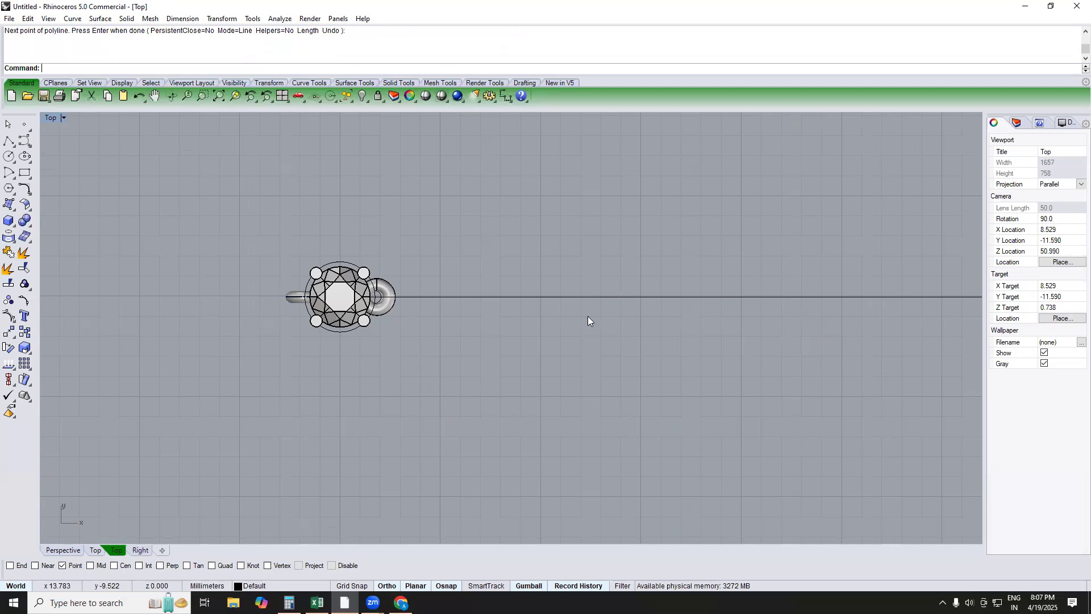
pyautogui.click(583, 297)
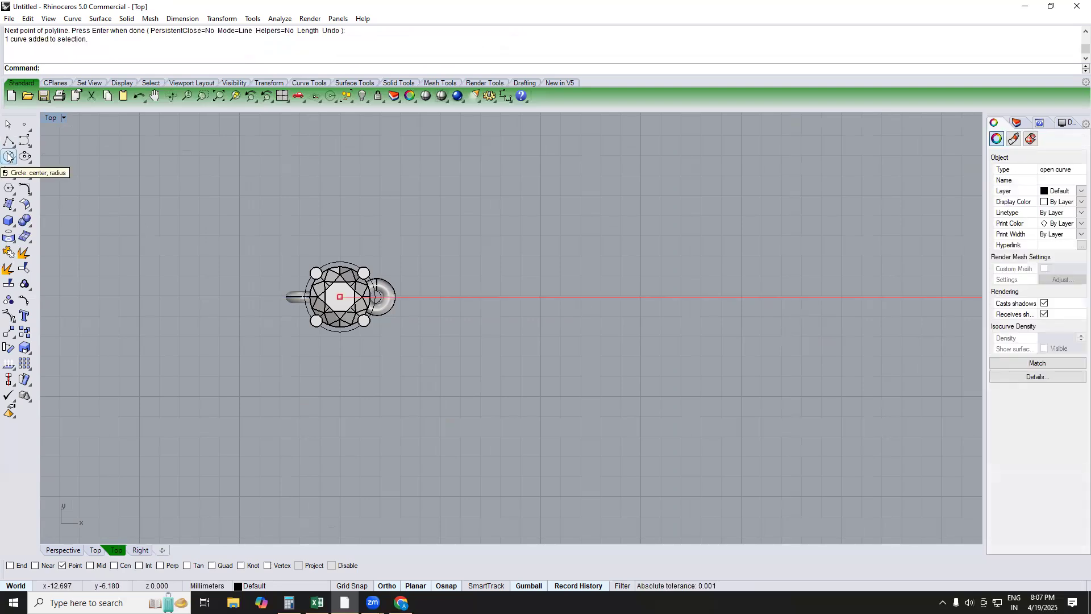
pyautogui.scroll(4, 363, 302)
pyautogui.press('Escape')
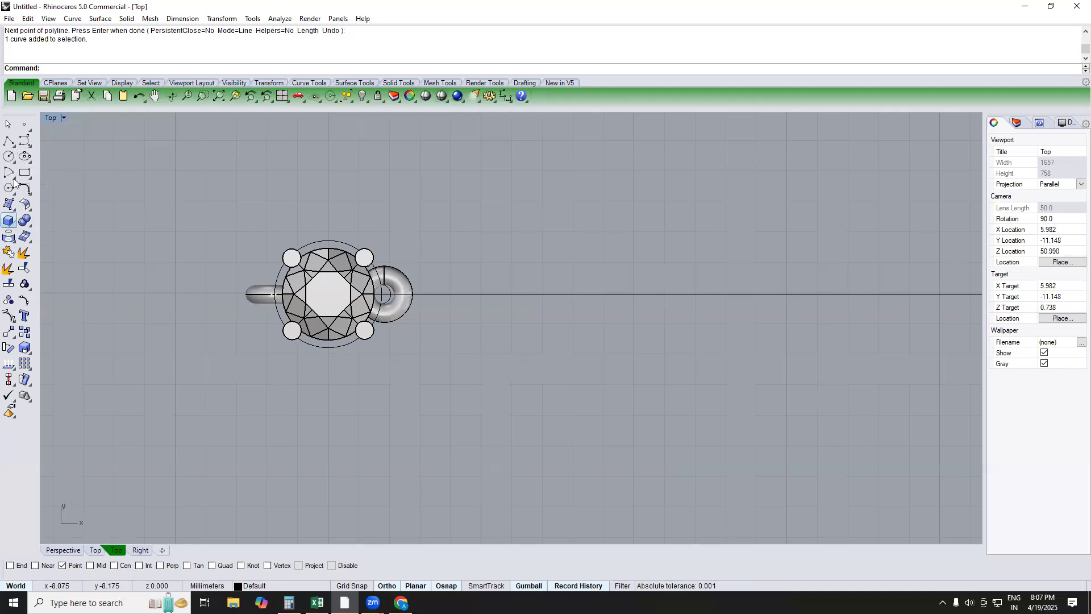
pyautogui.scroll(6, 376, 298)
pyautogui.scroll(-6, 426, 352)
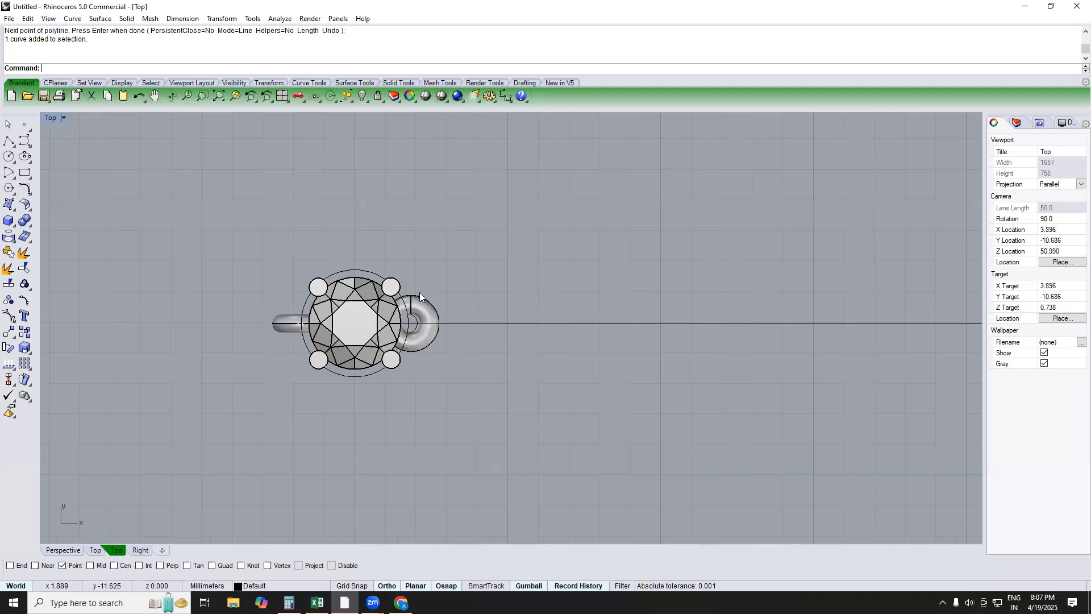
pyautogui.moveTo(429, 366); pyautogui.dragTo(433, 290, button='right')
pyautogui.write('RG')
pyautogui.press('Return')
pyautogui.press('Return')
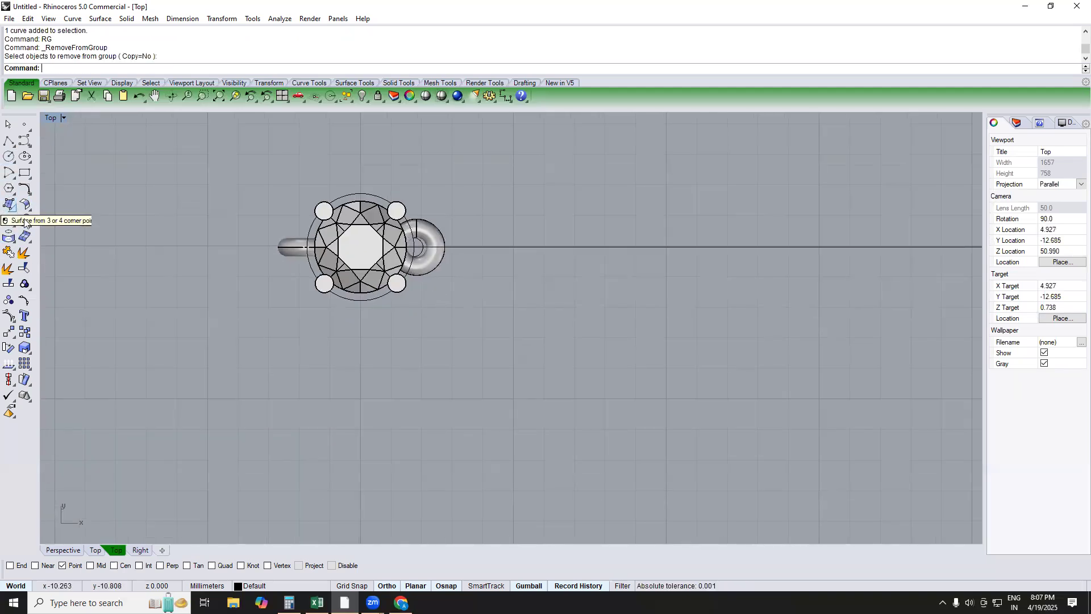
# Step: Create a separate flat torus ring below the horizontal line in the top view, clear of the stone link
pyautogui.click(24, 220)
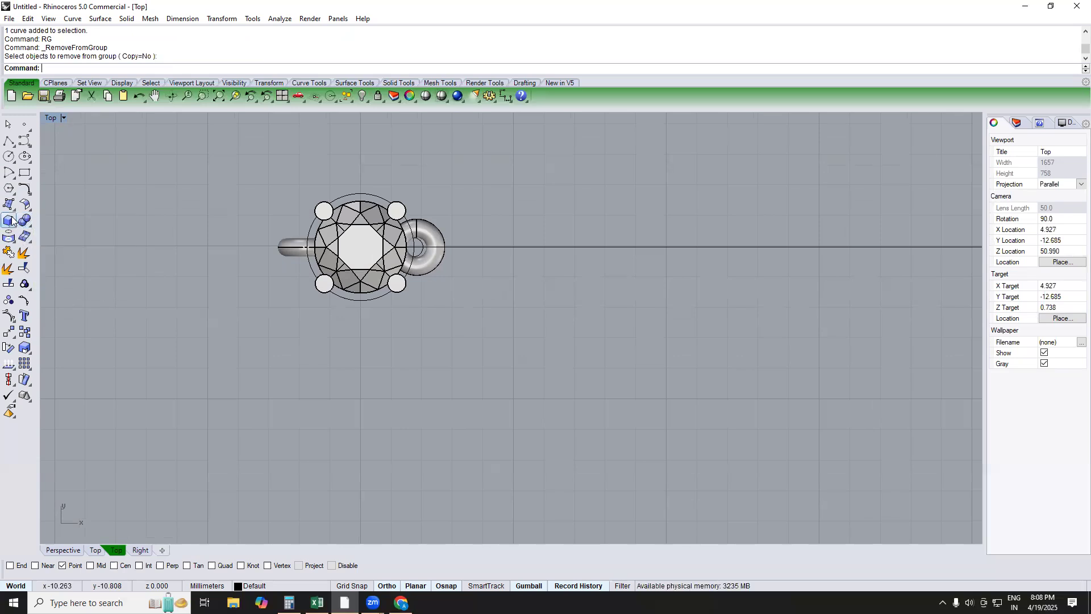
pyautogui.click(11, 220)
pyautogui.click(105, 243)
pyautogui.moveTo(544, 387); pyautogui.dragTo(392, 385, button='right')
pyautogui.click(545, 377)
pyautogui.scroll(3, 554, 366)
pyautogui.click(557, 360)
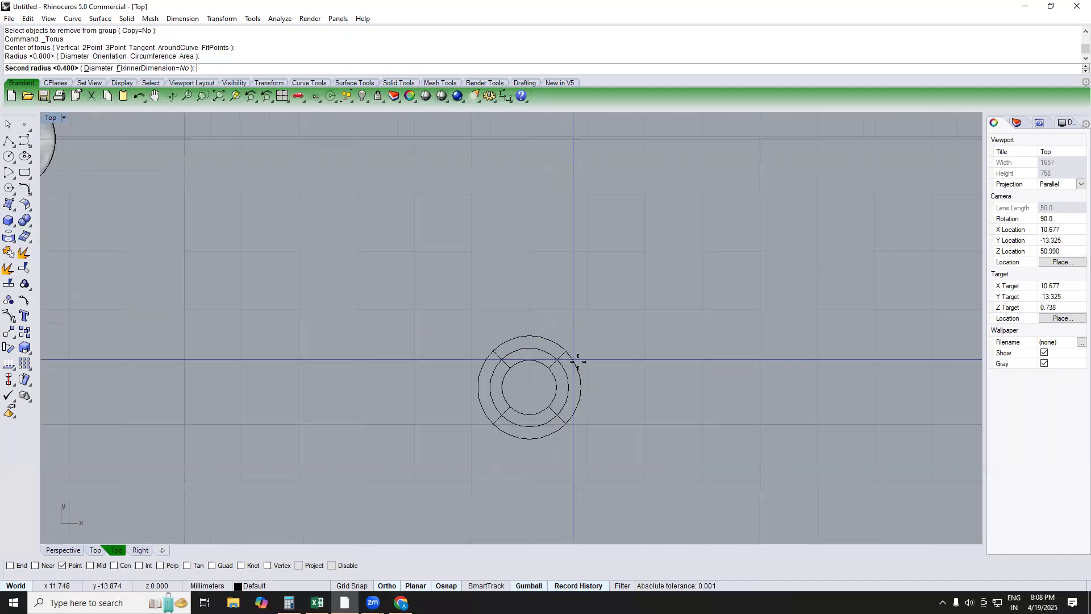
pyautogui.click(555, 364)
pyautogui.click(545, 381)
pyautogui.scroll(-3, 545, 381)
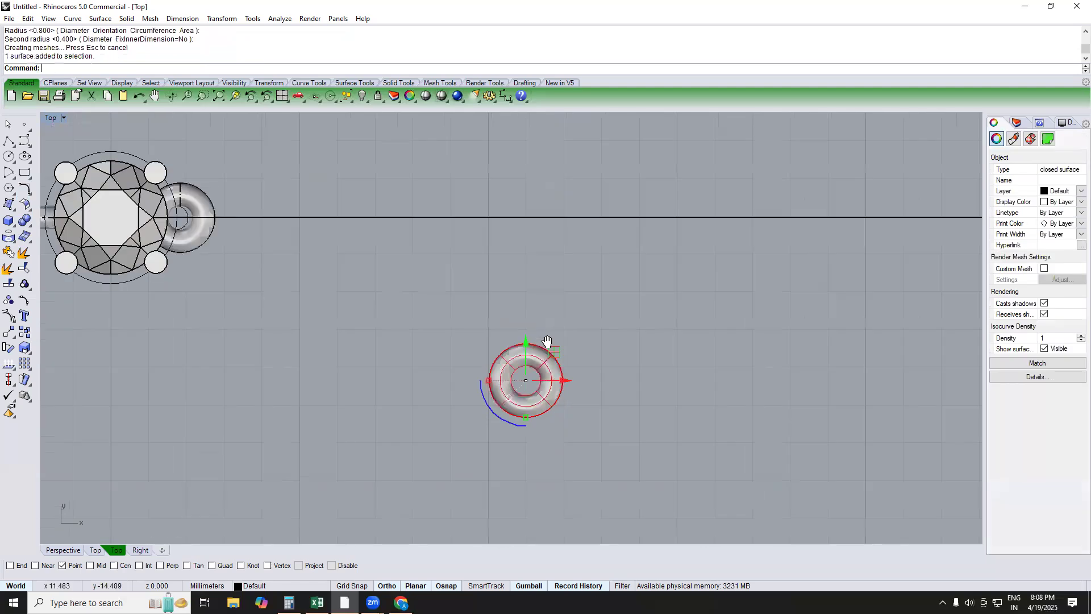
pyautogui.scroll(-2, 512, 319)
pyautogui.scroll(3, 512, 320)
pyautogui.press('Escape')
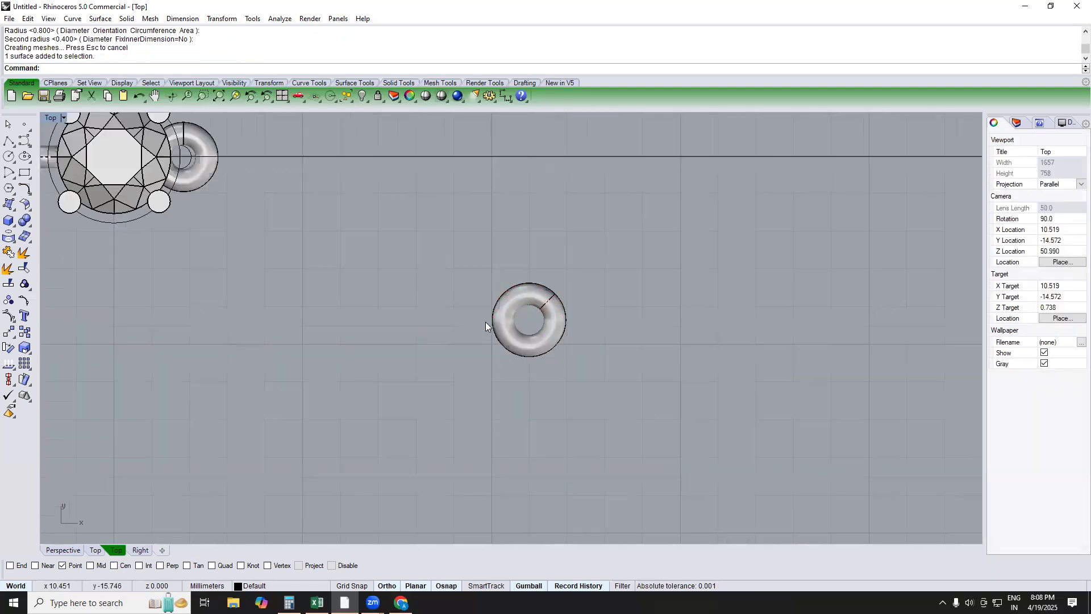
# Step: Copy the new flat ring a short distance in positive X, leaving a gap between the two
pyautogui.click(533, 305)
pyautogui.moveTo(568, 343); pyautogui.dragTo(505, 322, button='right')
pyautogui.write('c')
pyautogui.press('Return')
pyautogui.click(504, 349)
pyautogui.click(618, 349)
pyautogui.rightClick(618, 349)
# Step: Rotate the copied ring 90° in the front view so it stands upright
pyautogui.click(599, 327)
pyautogui.write('f')
pyautogui.press('Return')
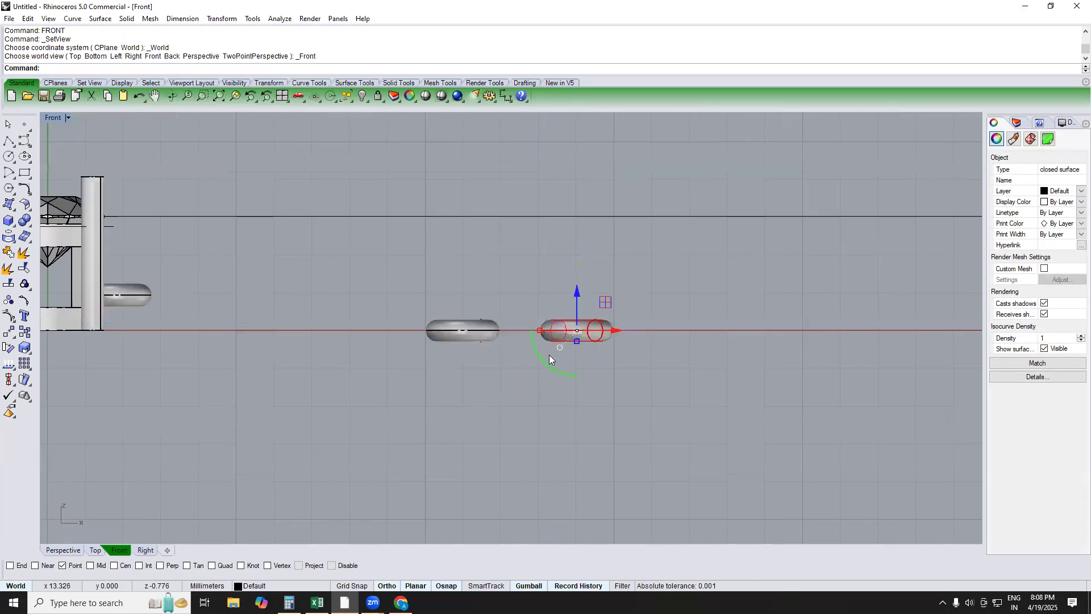
pyautogui.moveTo(550, 359); pyautogui.dragTo(528, 250)
pyautogui.click(582, 333)
pyautogui.scroll(2, 555, 344)
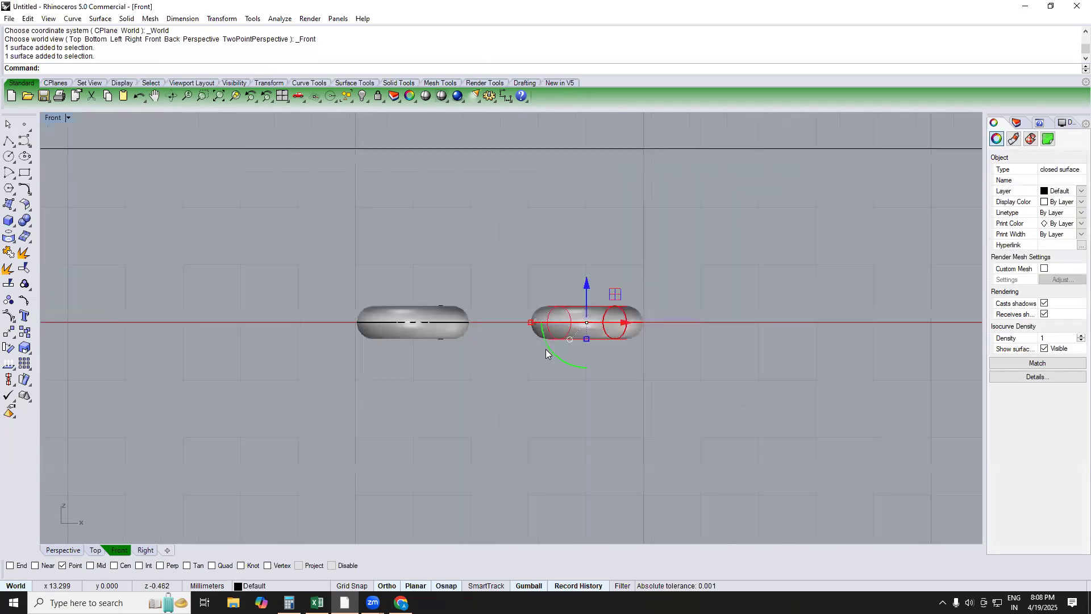
pyautogui.moveTo(547, 347); pyautogui.dragTo(533, 286)
pyautogui.press('Escape')
pyautogui.write('top')
pyautogui.press('Return')
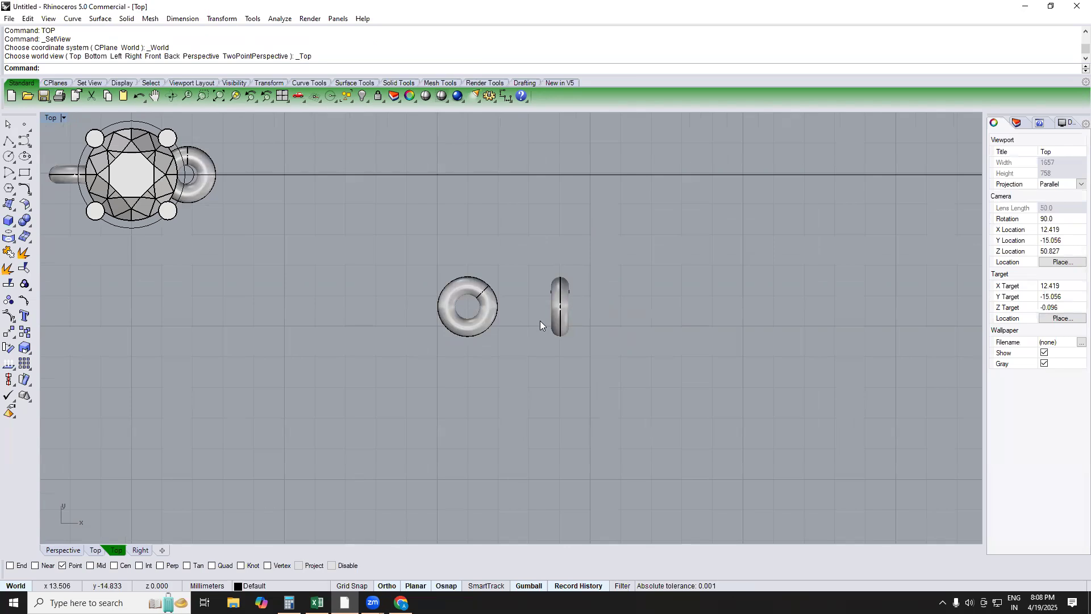
# Step: Examine the orientations of the separate flat and upright rings in the perspective and top views
pyautogui.moveTo(393, 375); pyautogui.dragTo(390, 377)
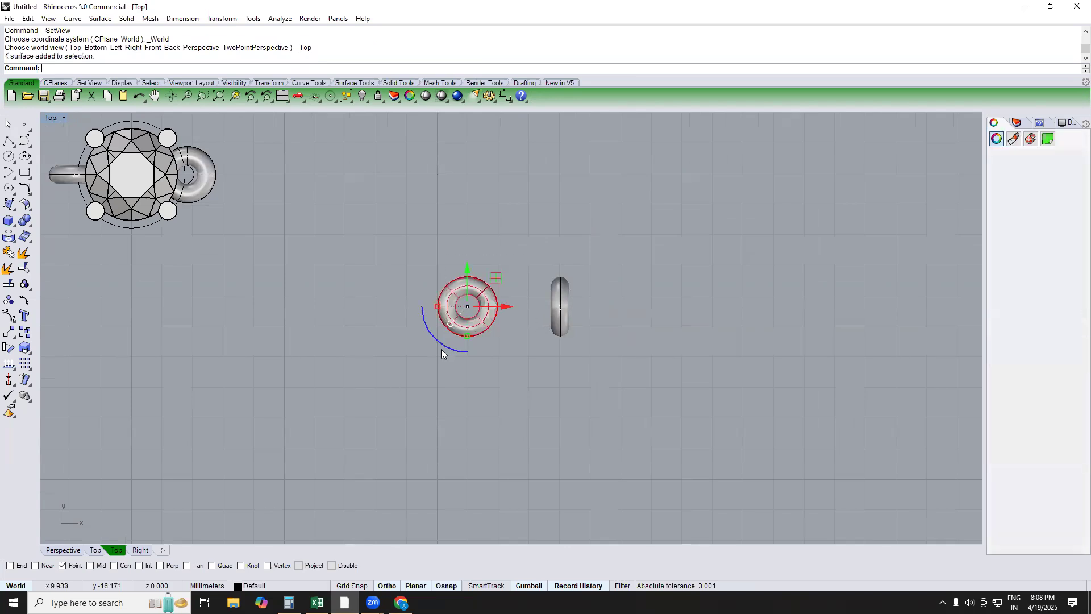
pyautogui.write('perspective')
pyautogui.press('Return')
pyautogui.moveTo(519, 365); pyautogui.dragTo(682, 373, button='right')
pyautogui.scroll(8, 500, 319)
pyautogui.click(468, 333)
pyautogui.click(540, 369)
pyautogui.scroll(6, 605, 269)
pyautogui.click(615, 293)
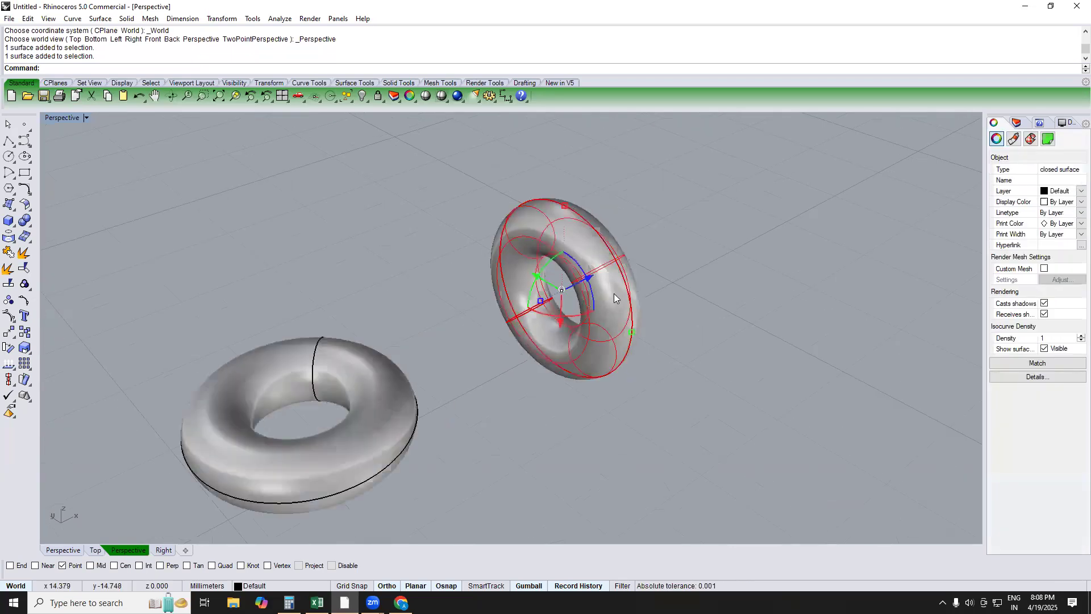
pyautogui.click(499, 420)
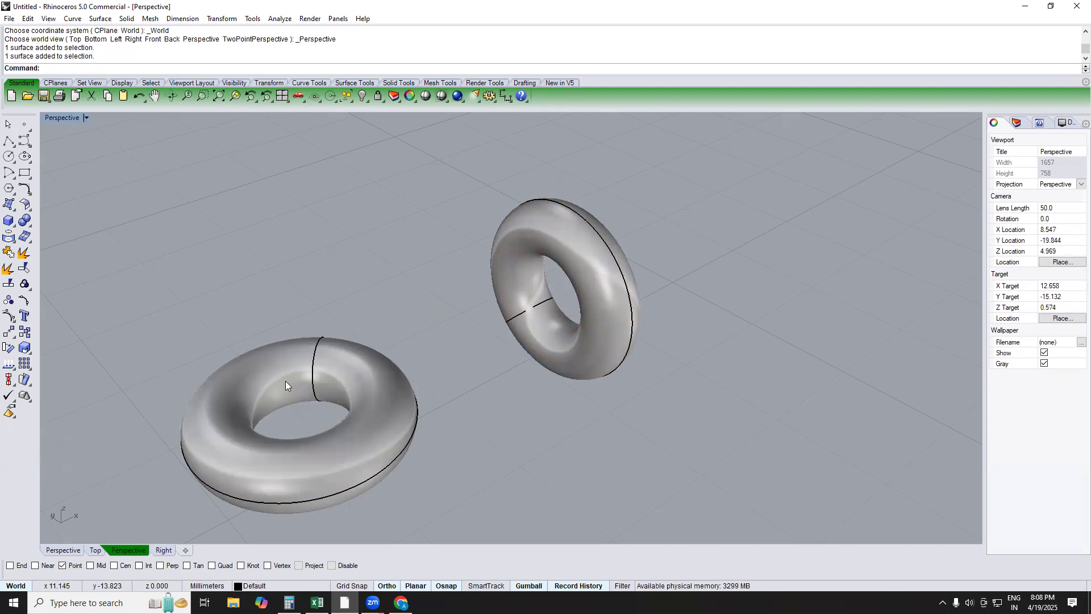
pyautogui.write('TOP')
pyautogui.press('Return')
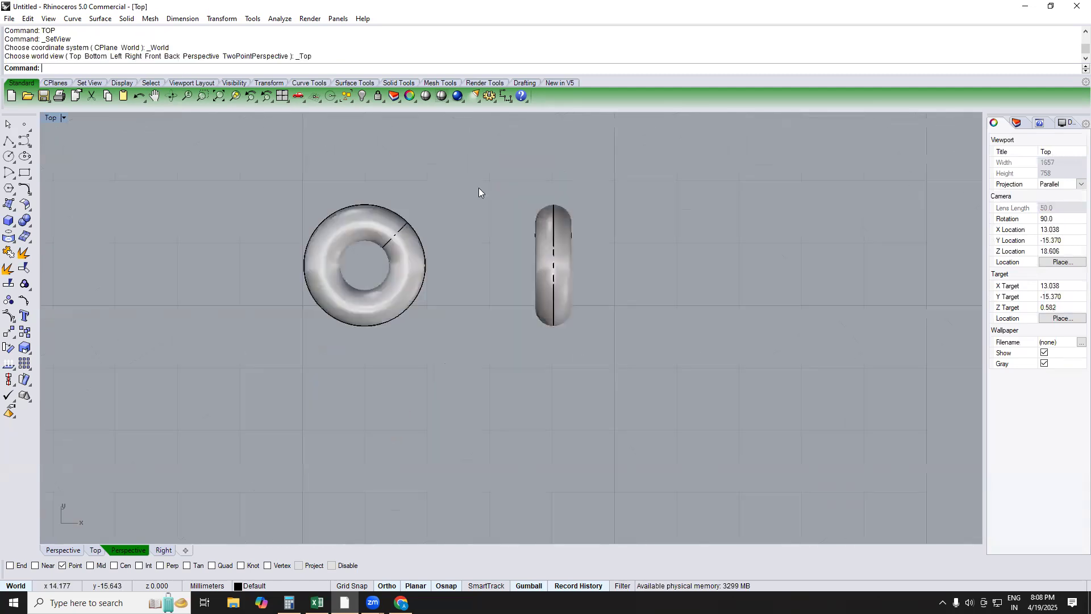
pyautogui.write('PERSPECTIVE')
pyautogui.press('Return')
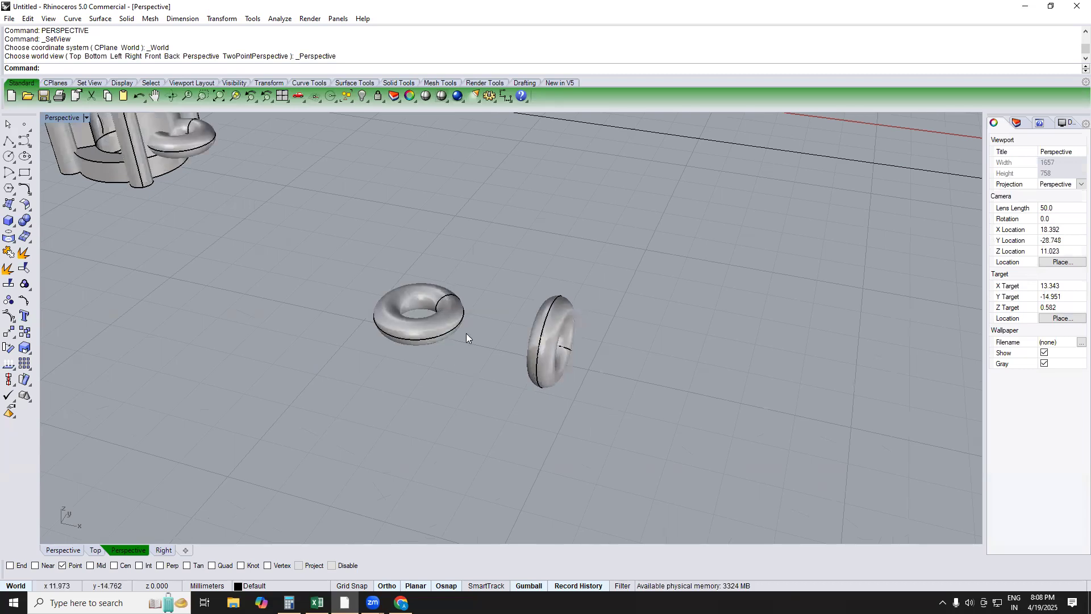
# Step: Delete the separate flat and upright rings below the horizontal line in the top view
pyautogui.write('TOP')
pyautogui.press('Return')
pyautogui.write('SV')
pyautogui.press('Return')
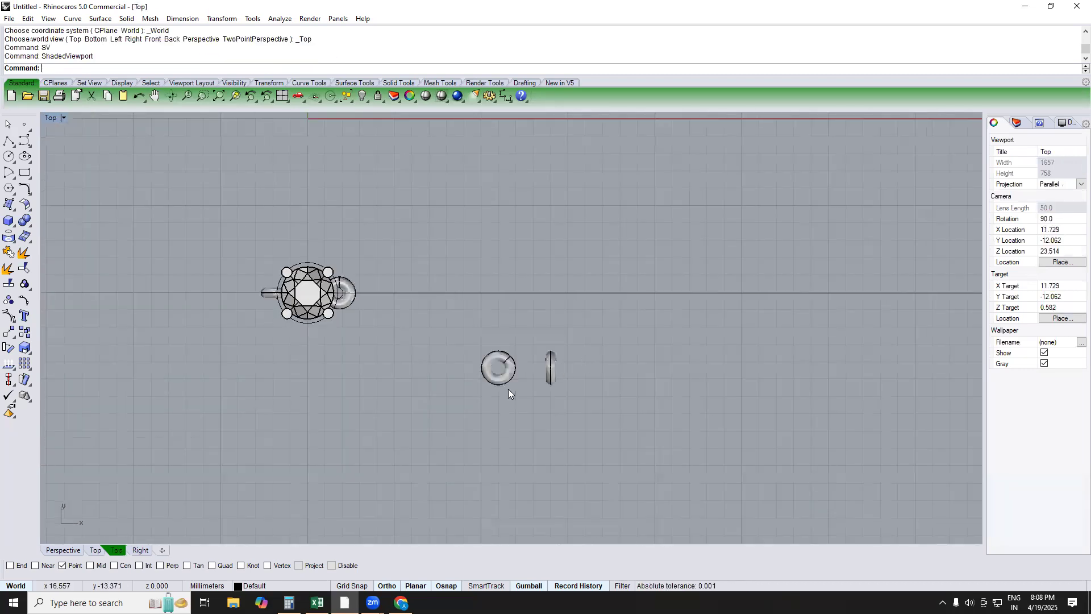
pyautogui.moveTo(571, 340); pyautogui.dragTo(483, 390)
pyautogui.scroll(6, 499, 367)
pyautogui.click(459, 369)
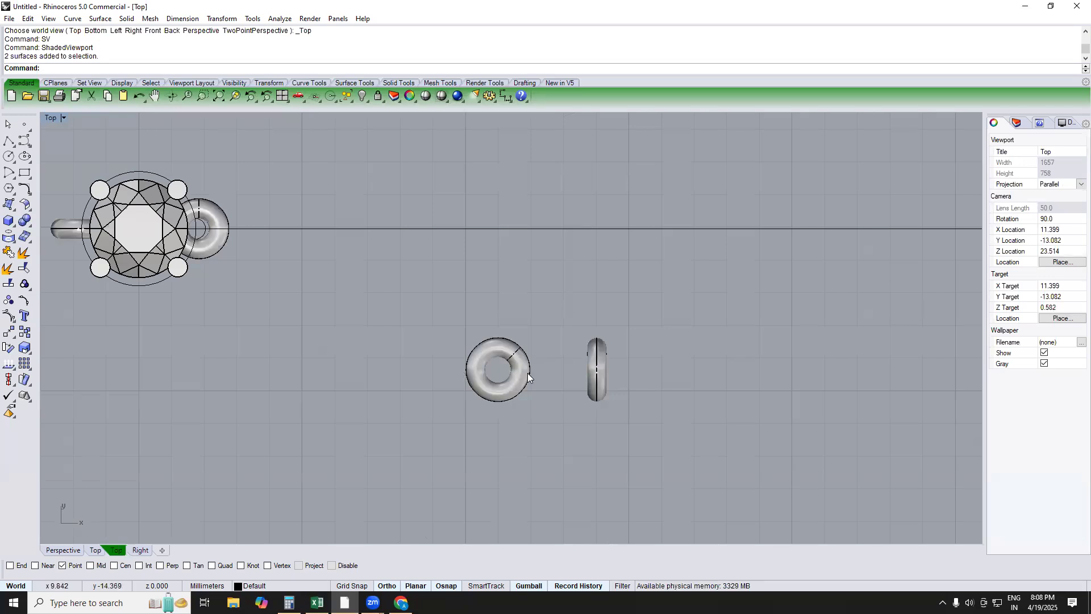
pyautogui.scroll(-6, 501, 373)
pyautogui.moveTo(560, 349); pyautogui.dragTo(392, 381)
pyautogui.press('Delete')
pyautogui.scroll(6, 285, 290)
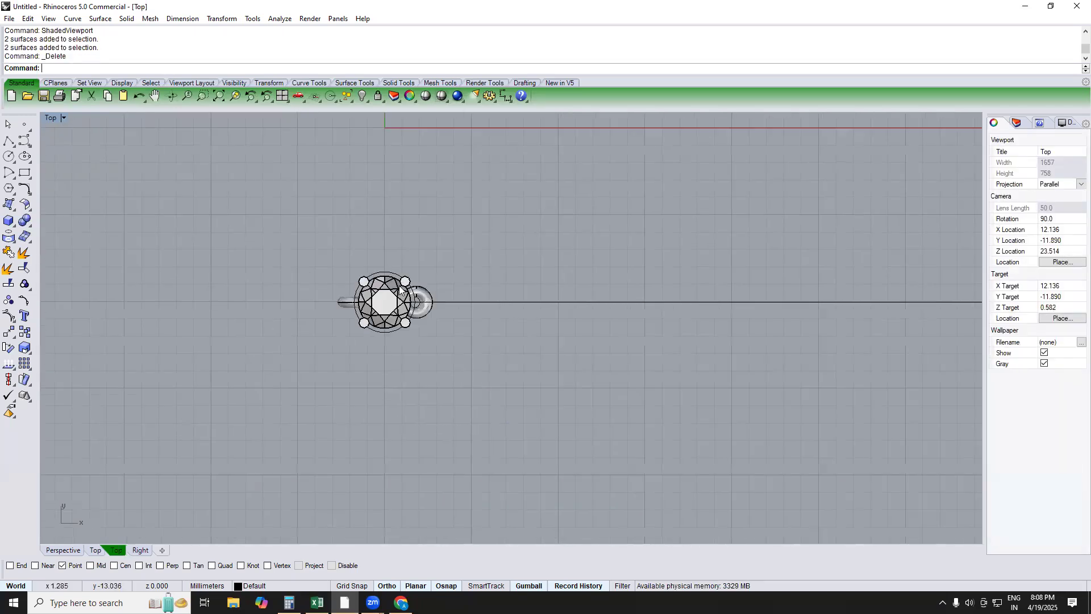
pyautogui.hotkey('ctrl', 'a')
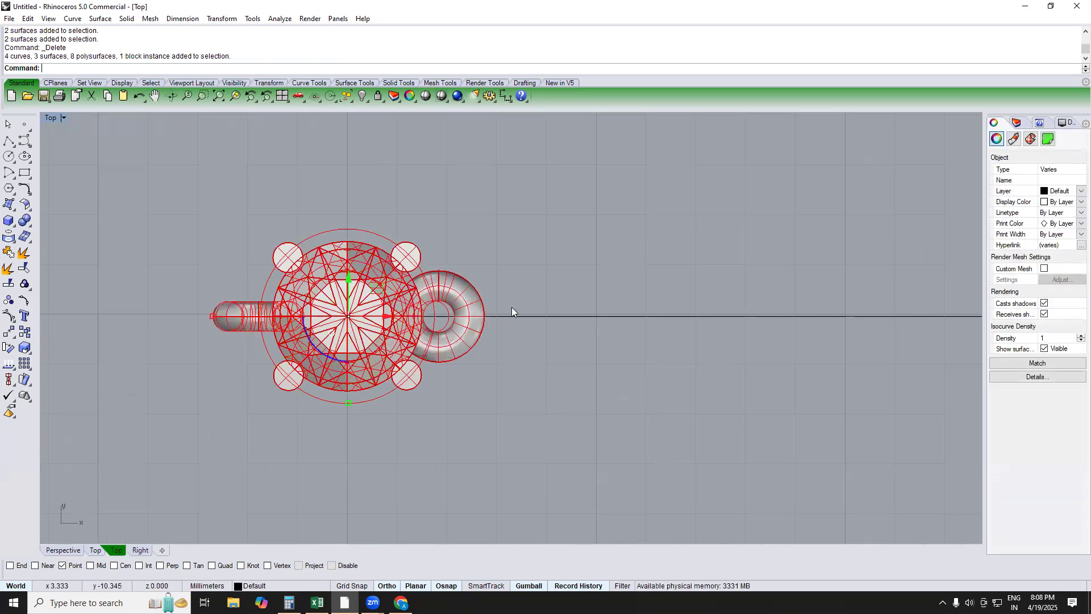
pyautogui.press('Escape')
pyautogui.moveTo(471, 333); pyautogui.dragTo(470, 304, button='right')
pyautogui.hotkey('ctrl', 'F4')
pyautogui.hotkey('ctrl', 'F1')
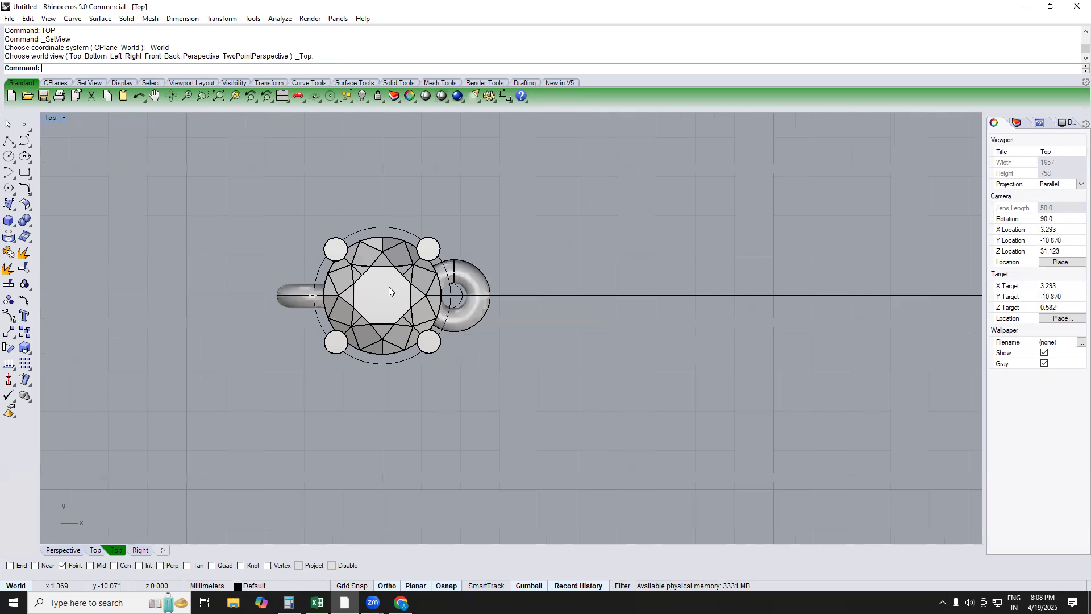
# Step: Select the four-prong stone link and try arraying it along the horizontal line at a distance of 4 mm between items
pyautogui.click(389, 287)
pyautogui.write('a')
pyautogui.press('Return')
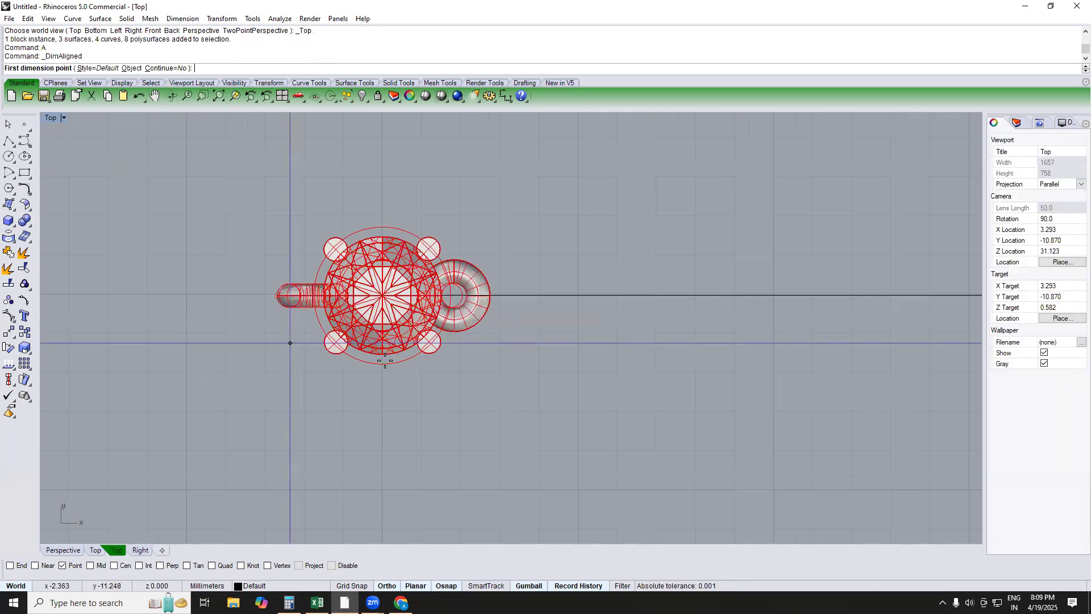
pyautogui.click(290, 344)
pyautogui.press('Escape')
pyautogui.write('Ao')
pyautogui.press('Return')
pyautogui.click(540, 295)
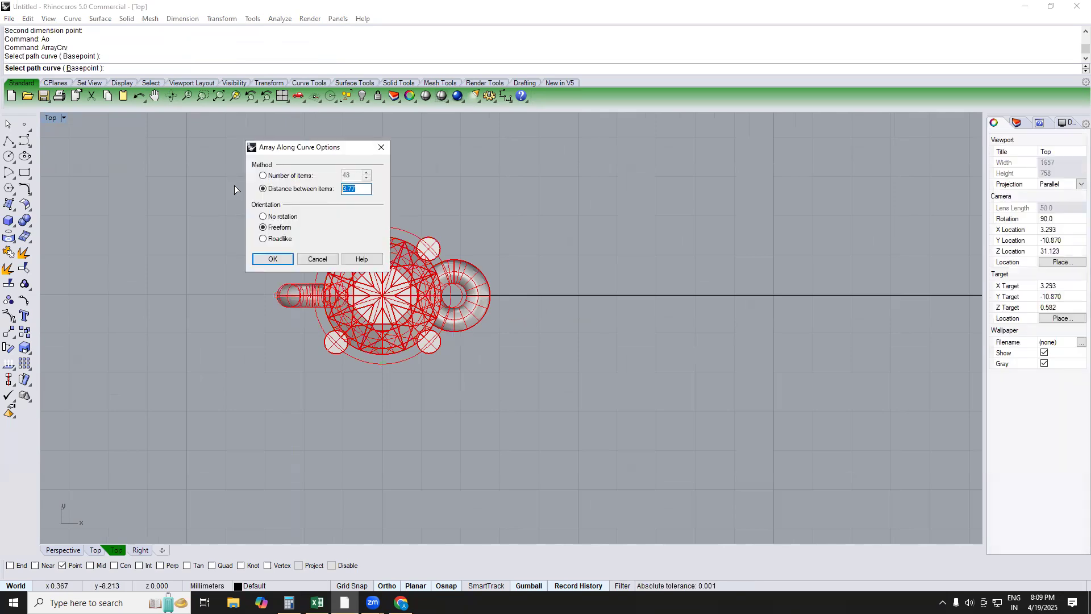
pyautogui.write('4')
pyautogui.press('Return')
pyautogui.hotkey('ctrl', 'z')
# Step: Array the selected stone link along the horizontal line again by distance between items, with Freeform orientation
pyautogui.press('Return')
pyautogui.click(515, 294)
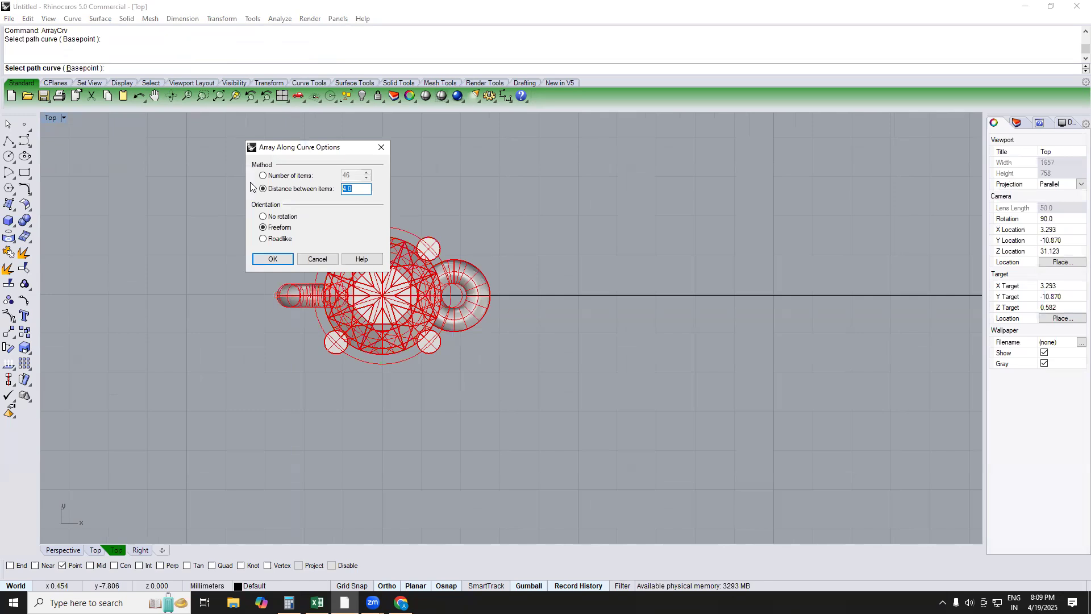
pyautogui.press('Return')
pyautogui.click(471, 221)
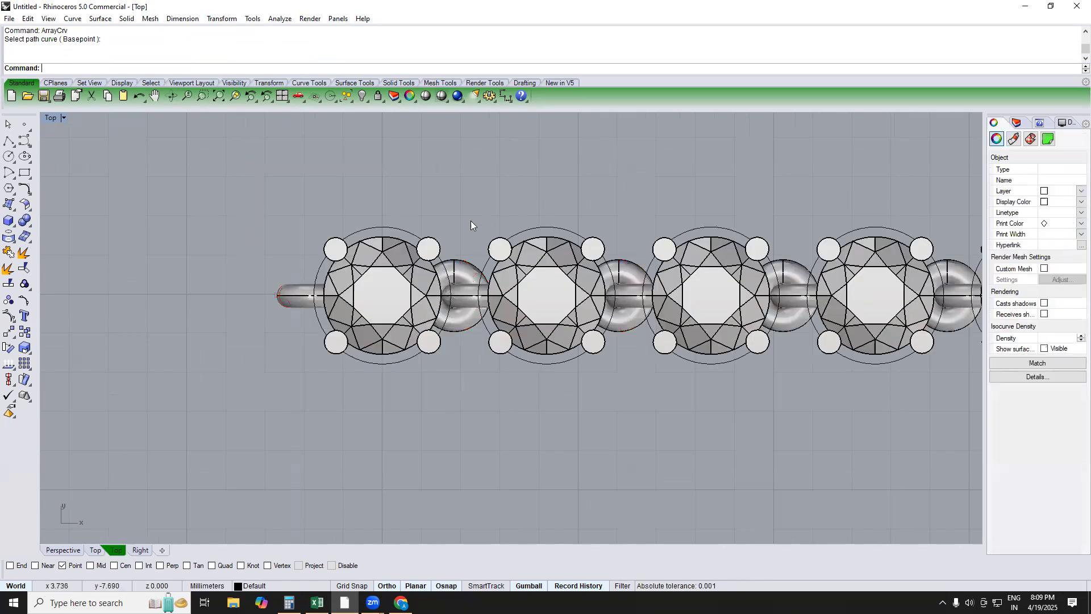
# Step: Examine the arrayed links and their interlocking rings in the perspective and front views
pyautogui.scroll(-6, 450, 247)
pyautogui.write('PERSPECTIVE')
pyautogui.press('Return')
pyautogui.moveTo(476, 261); pyautogui.dragTo(551, 353, button='right')
pyautogui.write('FRONT')
pyautogui.press('Return')
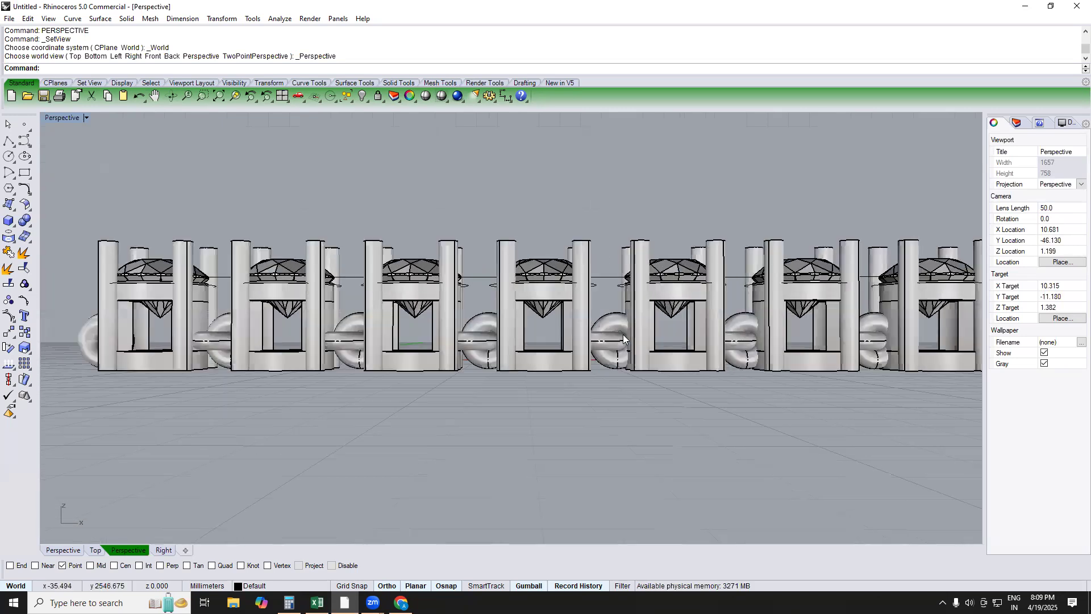
pyautogui.scroll(3, 602, 335)
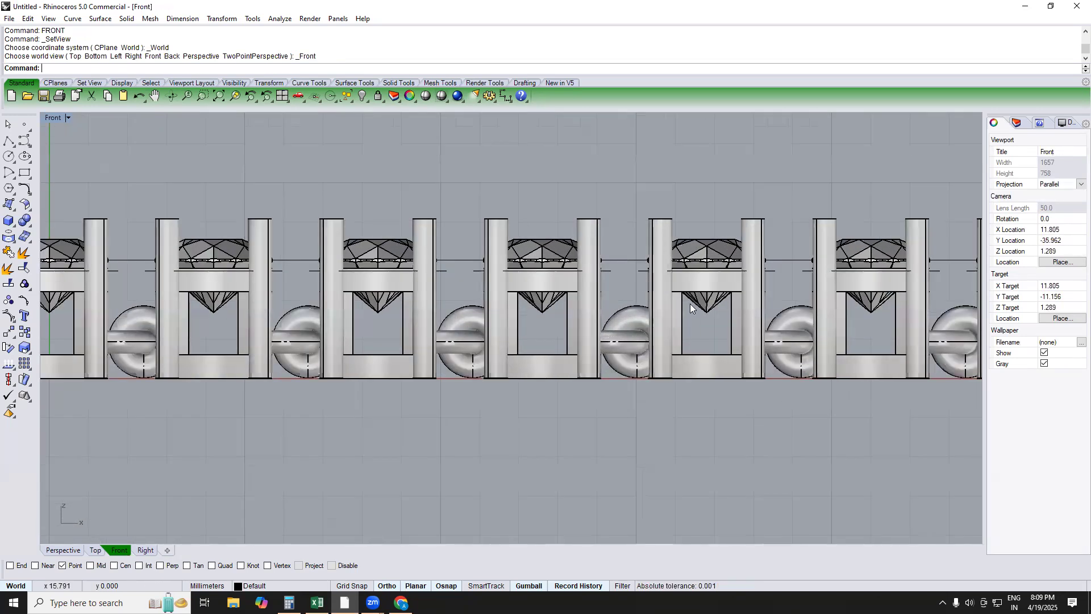
pyautogui.scroll(-2, 428, 323)
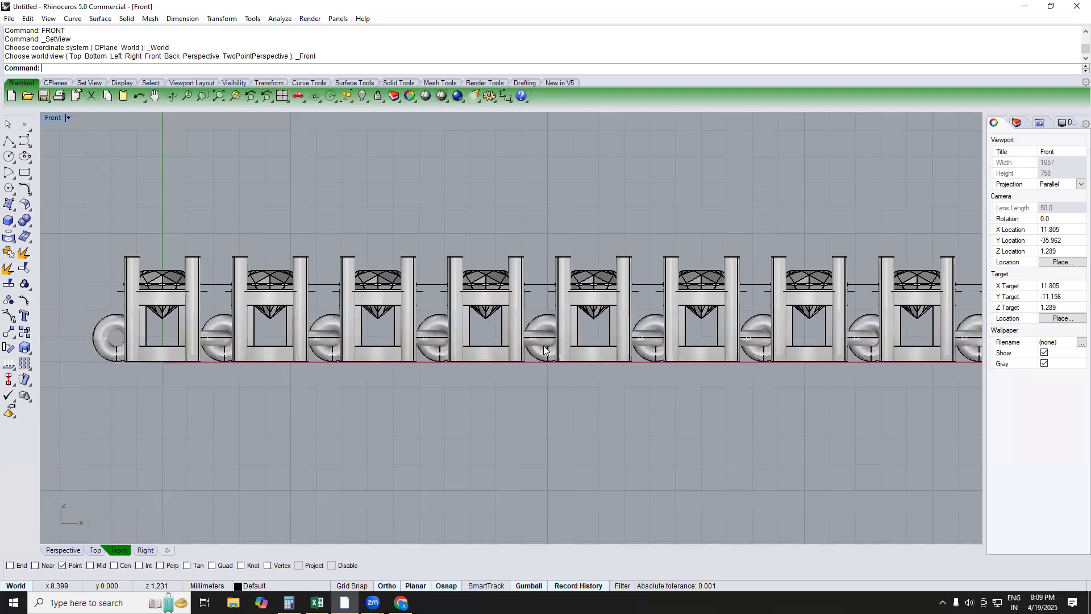
pyautogui.scroll(4, 409, 332)
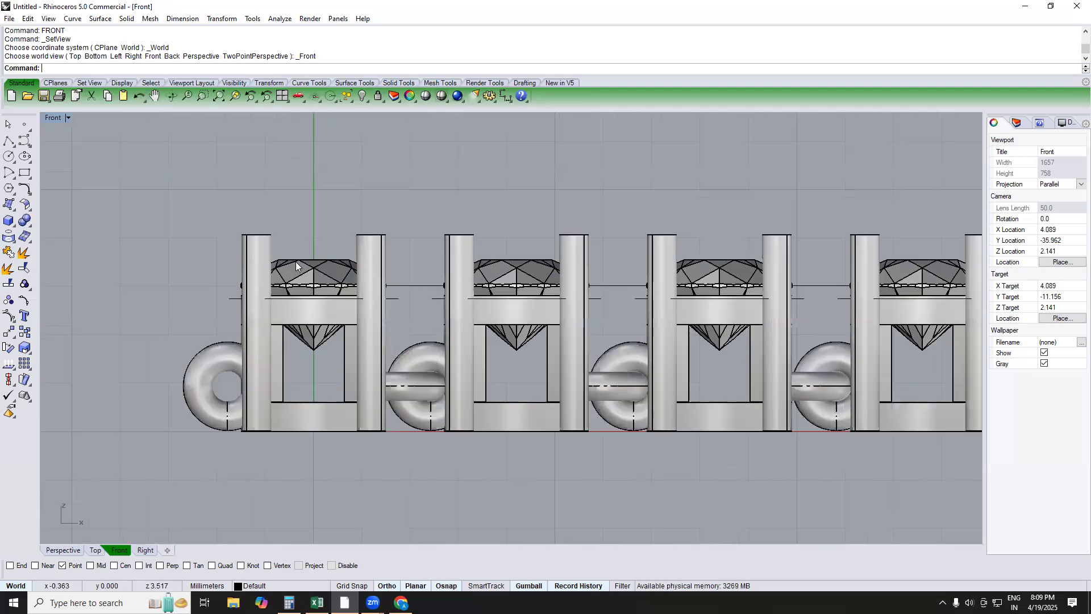
# Step: Remove the first link's stone and upper seat ring from their group and move them down toward the base ring
pyautogui.write('RG')
pyautogui.press('Return')
pyautogui.moveTo(182, 208); pyautogui.dragTo(406, 351)
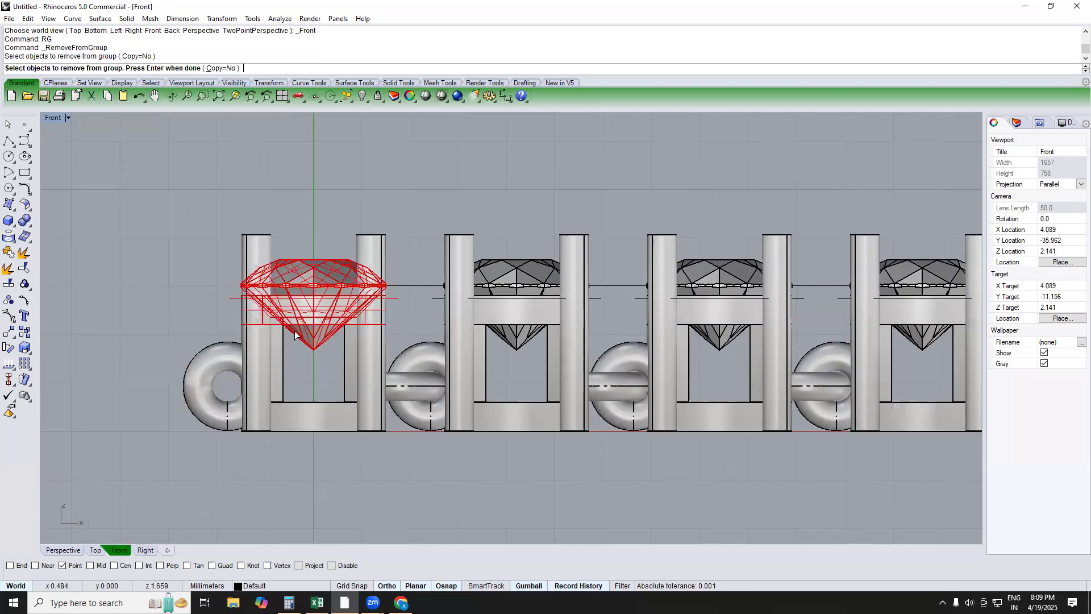
pyautogui.rightClick(332, 350)
pyautogui.moveTo(312, 294); pyautogui.dragTo(254, 361)
pyautogui.click(404, 253)
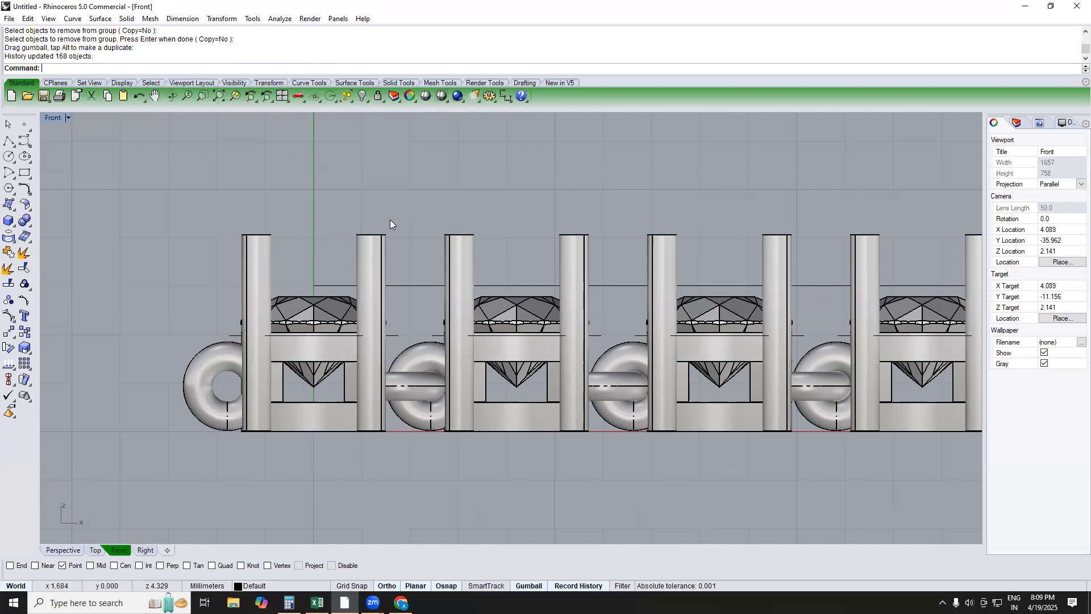
# Step: Remove the first link's prongs from their group and shorten them vertically from the base with Scale1D, ending just above the stone
pyautogui.write('RG')
pyautogui.press('Return')
pyautogui.click(257, 398)
pyautogui.click(373, 431)
pyautogui.press('Return')
pyautogui.write('1d')
pyautogui.press('Return')
pyautogui.click(380, 432)
pyautogui.click(427, 163)
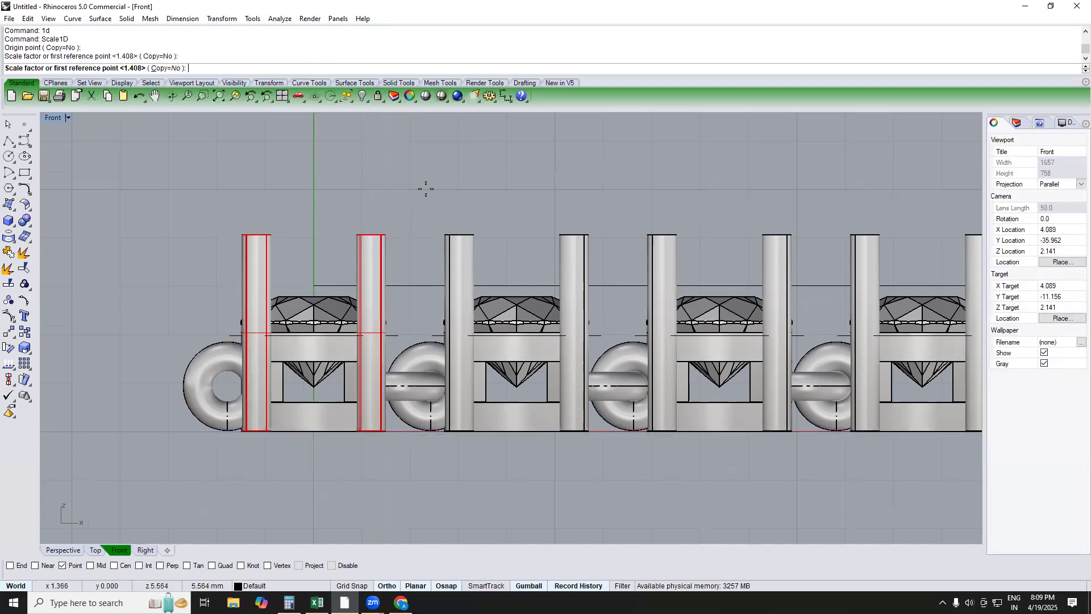
pyautogui.click(424, 226)
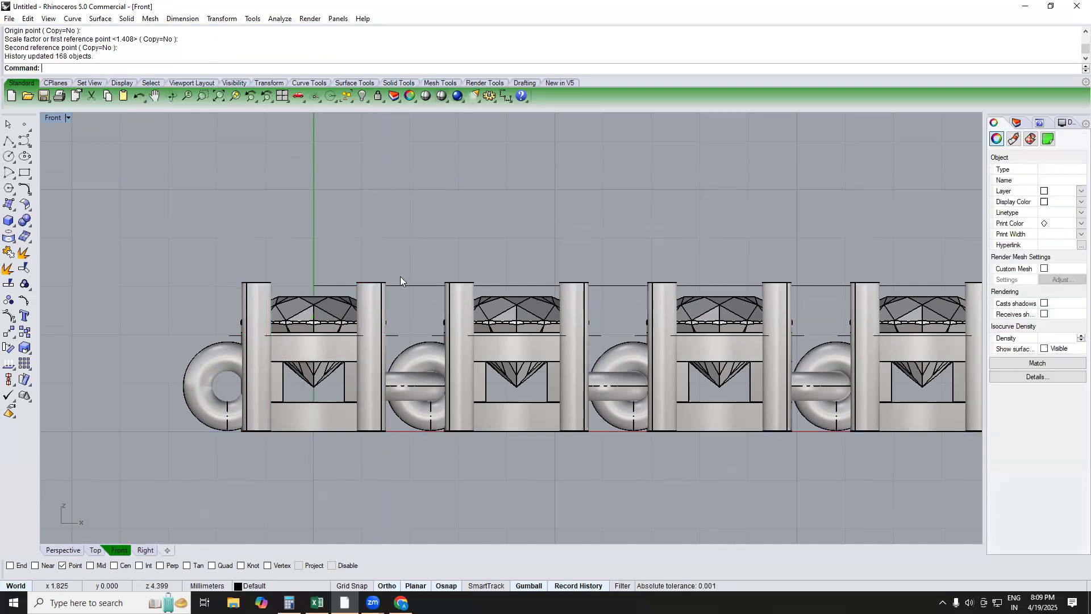
# Step: Examine the lowered stones and shortened prongs along the chain in the front and perspective views, including the underside
pyautogui.scroll(-5, 444, 328)
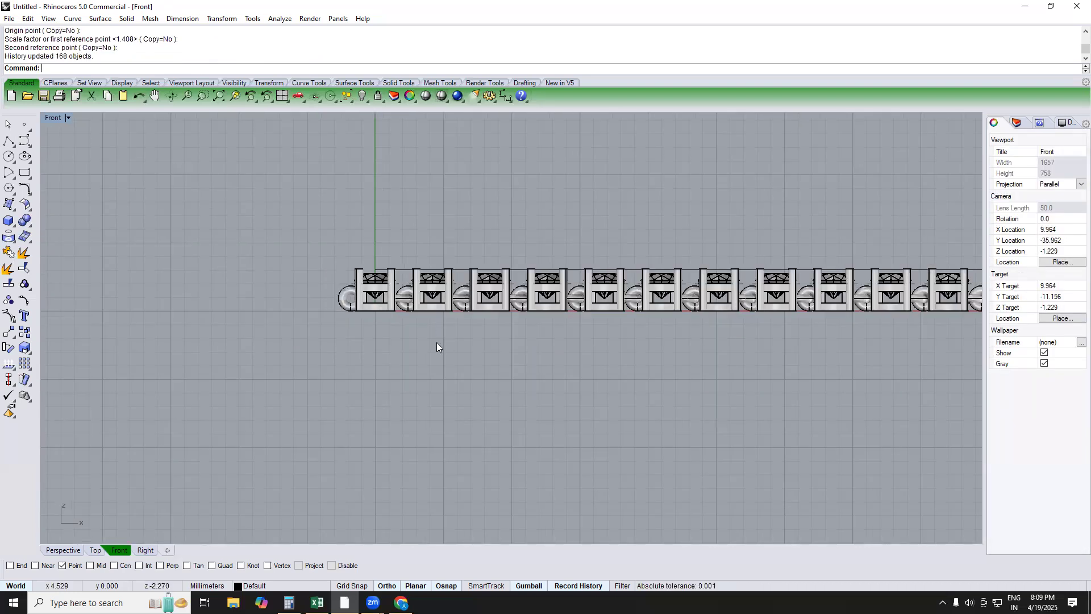
pyautogui.scroll(5, 391, 287)
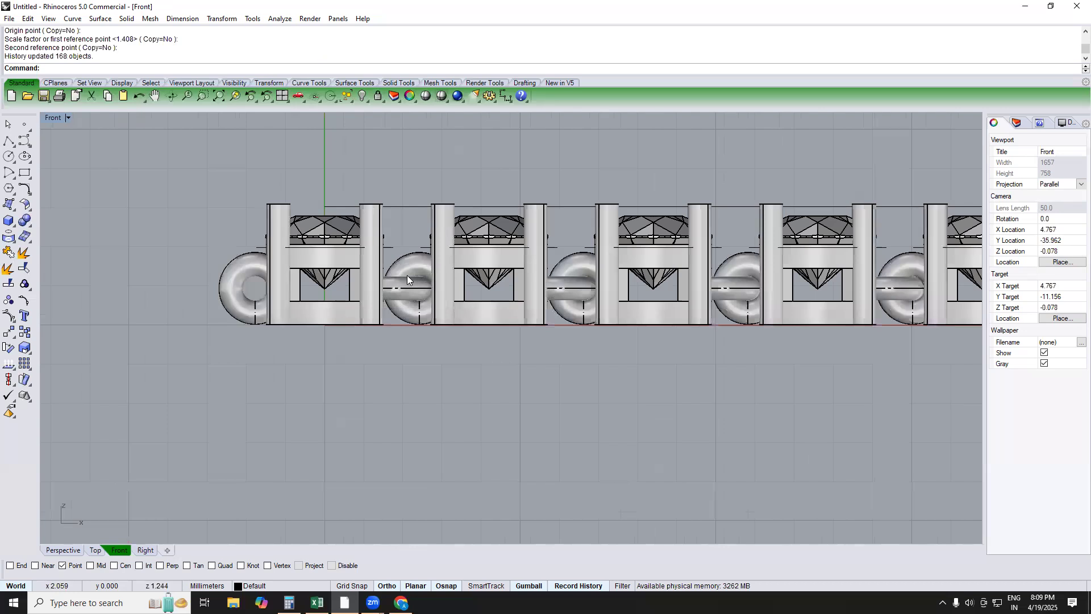
pyautogui.write('top')
pyautogui.press('Return')
pyautogui.write('perspective')
pyautogui.press('Return')
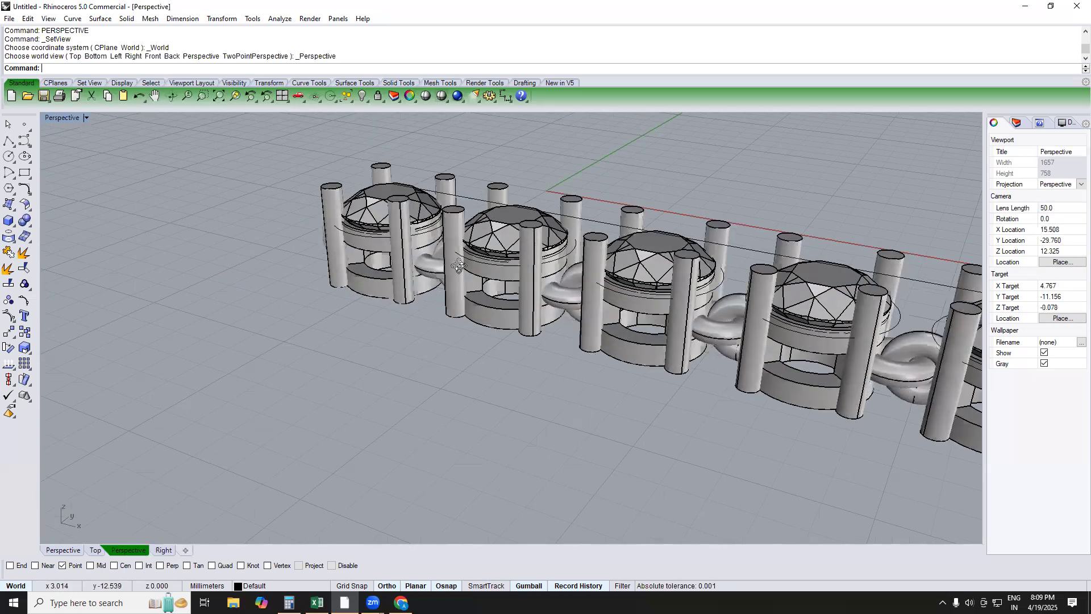
pyautogui.moveTo(521, 299); pyautogui.dragTo(527, 240, button='right')
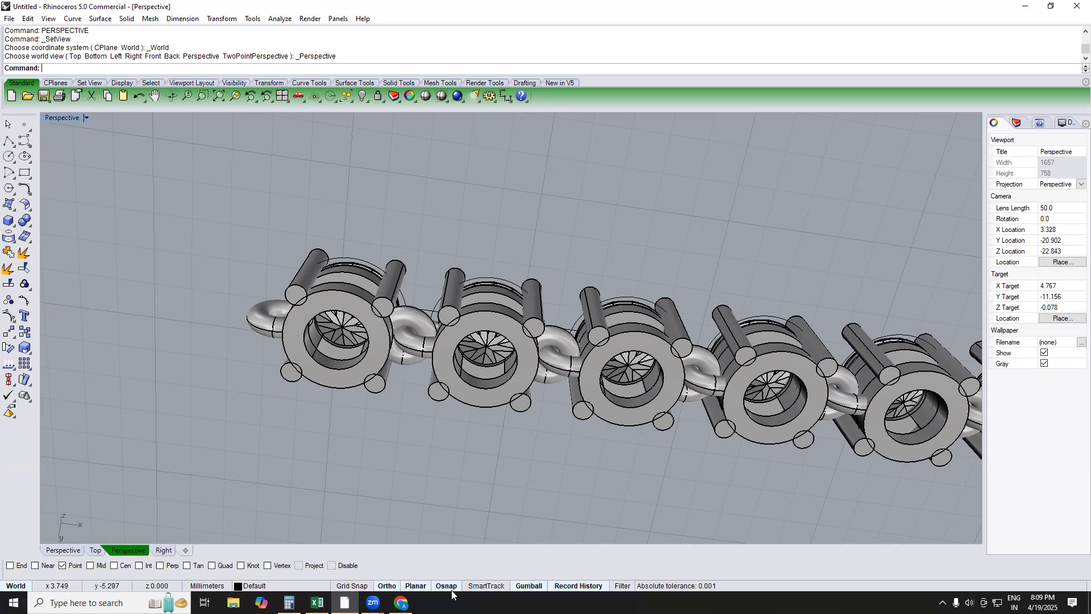
# Step: Switch to the FORMATE workbook in Excel and review the kadi linking, BRACELETE and ID topics
pyautogui.click(316, 603)
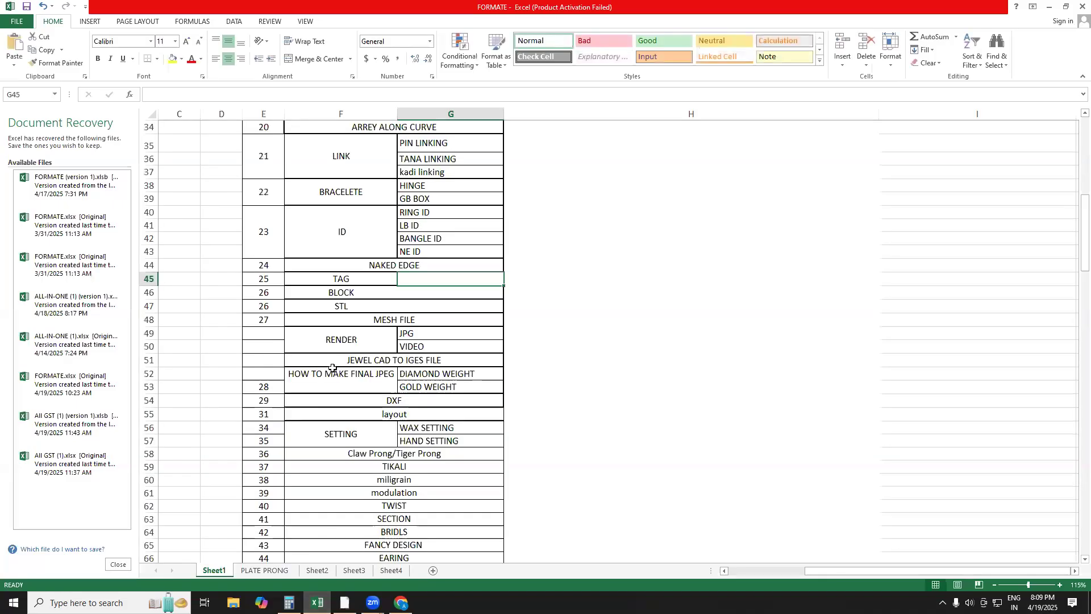
pyautogui.click(402, 265)
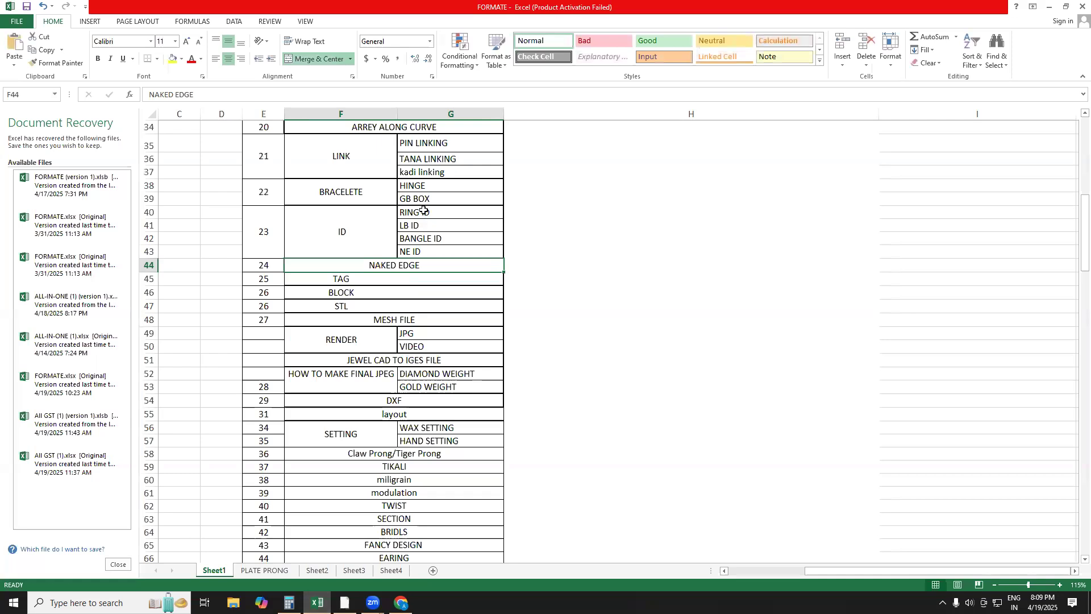
pyautogui.click(421, 172)
pyautogui.click(422, 185)
pyautogui.click(422, 197)
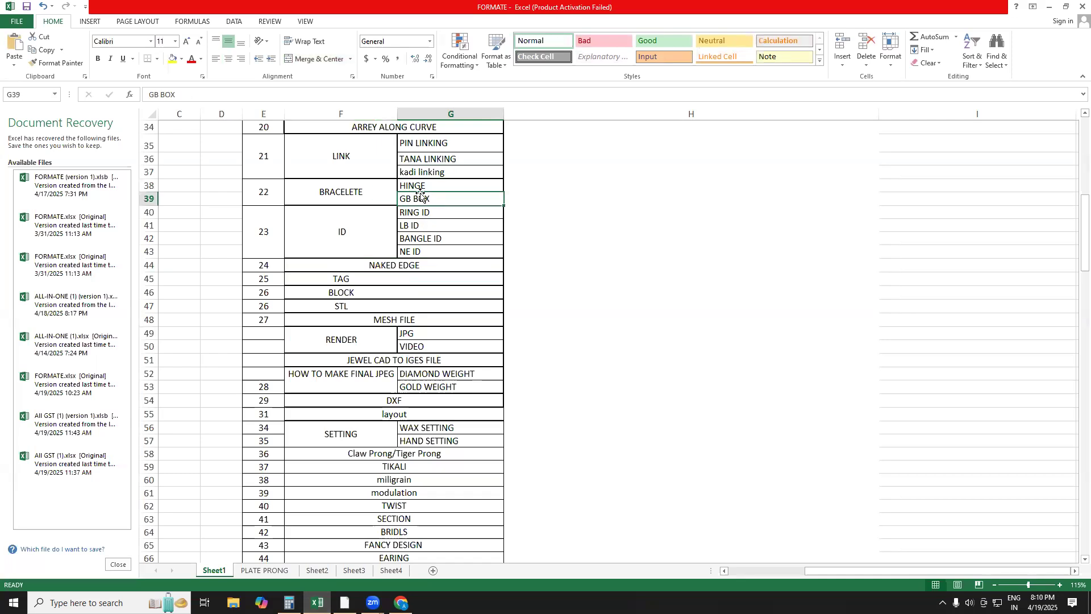
pyautogui.moveTo(382, 185); pyautogui.dragTo(421, 245)
# Step: Go through the remaining course topics from NAKED EDGE to HAND SETTING, including BLOCK, STL, RENDER and GOLD WEIGHT
pyautogui.click(419, 263)
pyautogui.click(391, 295)
pyautogui.click(390, 308)
pyautogui.click(386, 337)
pyautogui.click(440, 335)
pyautogui.click(436, 361)
pyautogui.click(433, 388)
pyautogui.click(432, 401)
pyautogui.click(419, 426)
pyautogui.click(417, 439)
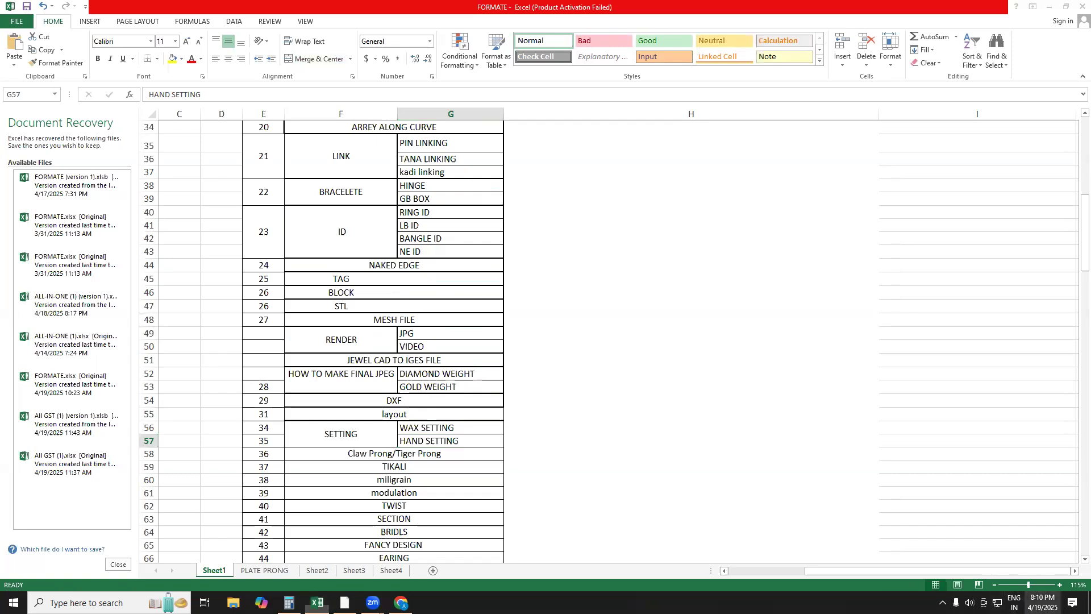
# Step: Check the system date and time and highlight the topics from NAKED EDGE through HAND SETTING in F44:G57
pyautogui.click(1042, 602)
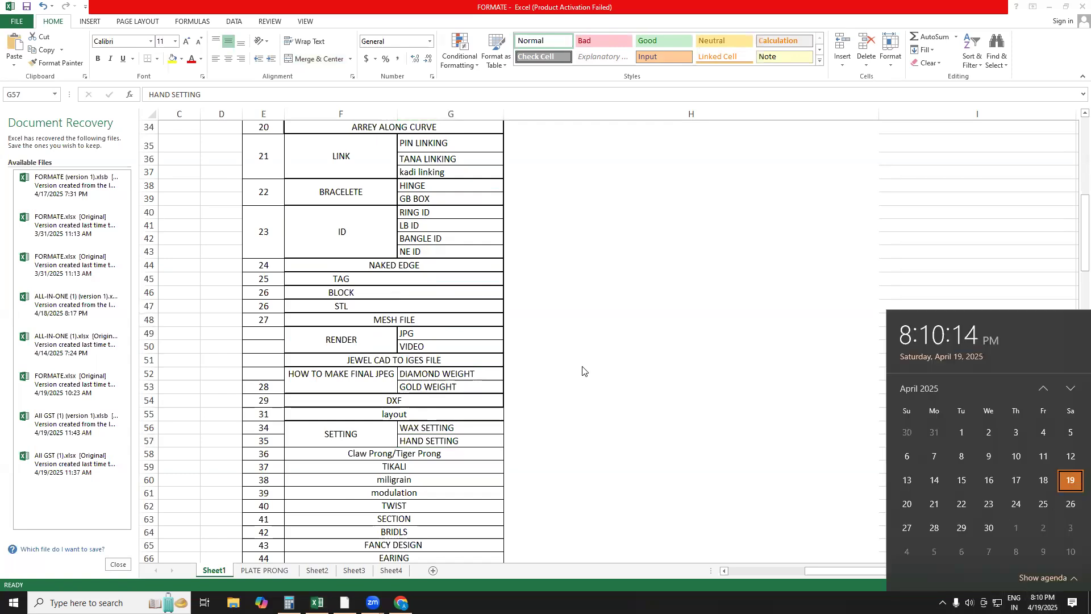
pyautogui.click(430, 352)
pyautogui.moveTo(454, 271); pyautogui.dragTo(460, 443)
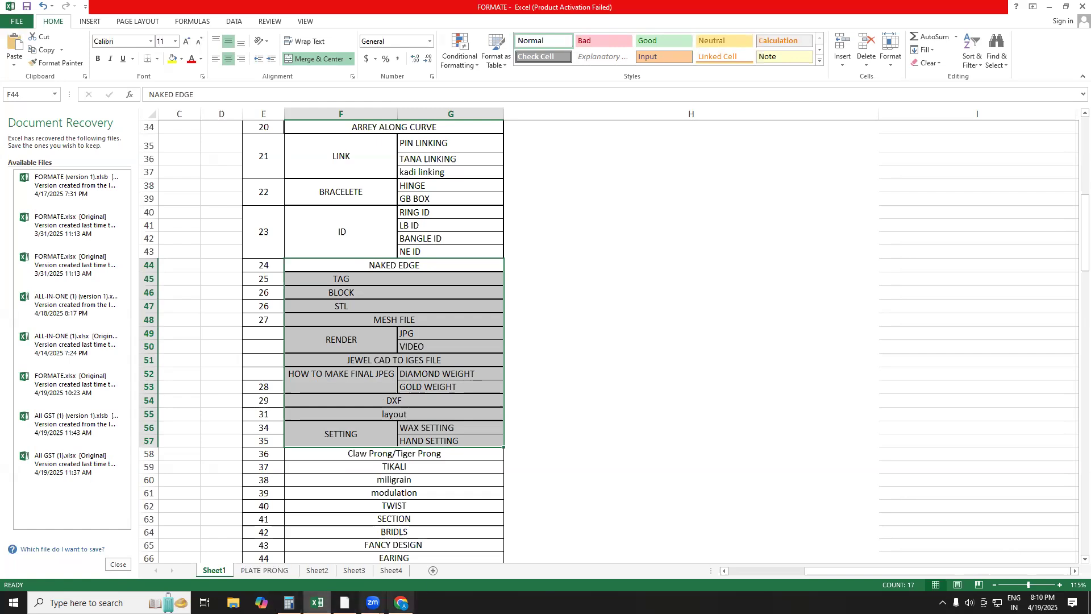
# Step: Switch to Chrome and view the channel's monetization eligibility on the YouTube Studio Earn page
pyautogui.click(401, 602)
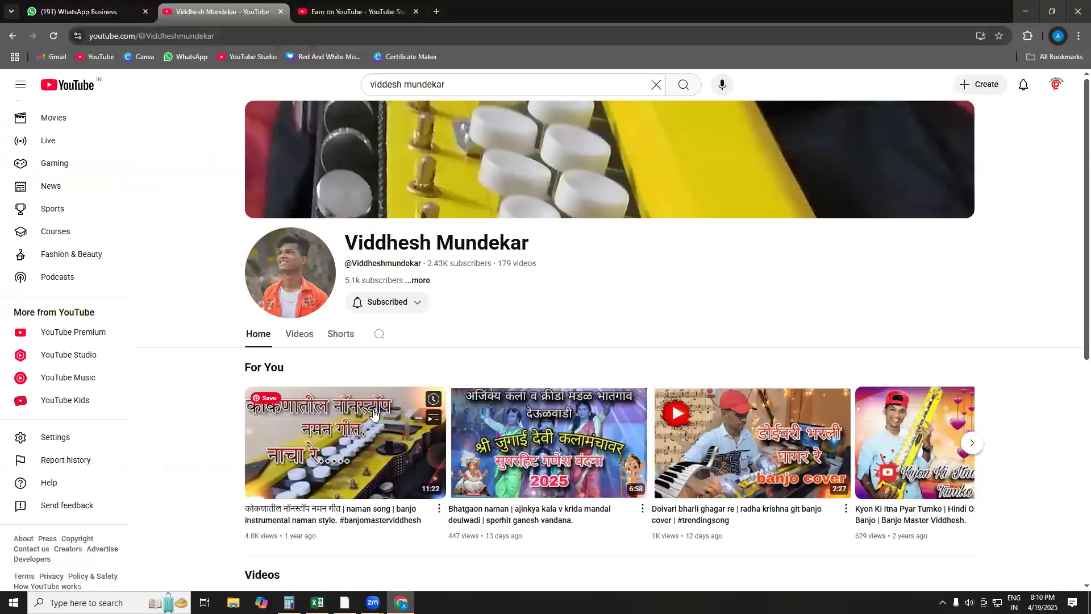
pyautogui.click(299, 9)
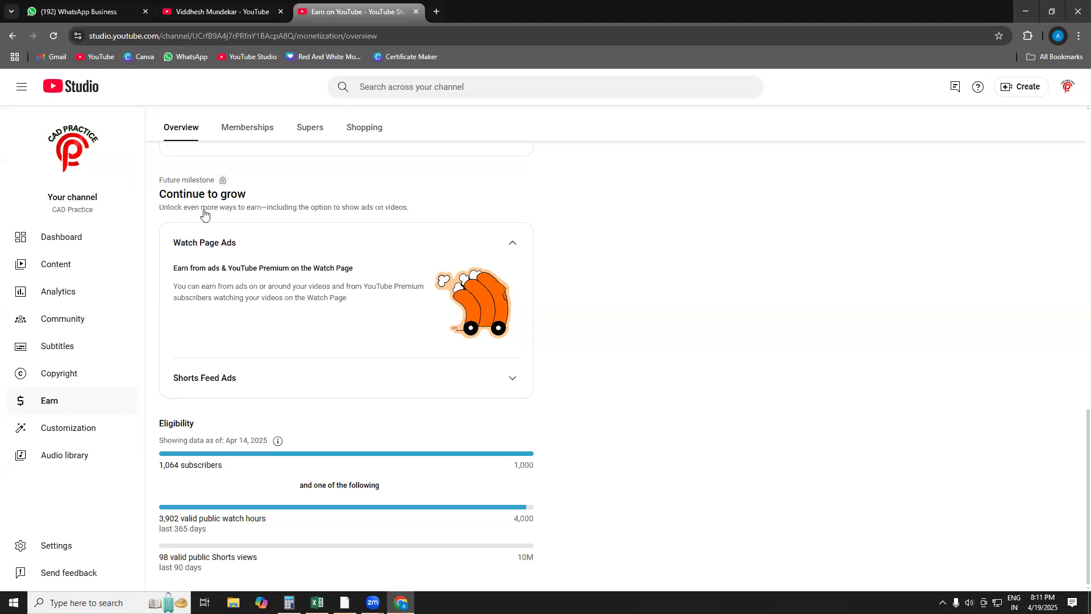
# Step: Search Google for "cad classes andheri" in a new tab
pyautogui.hotkey('ctrl', 't')
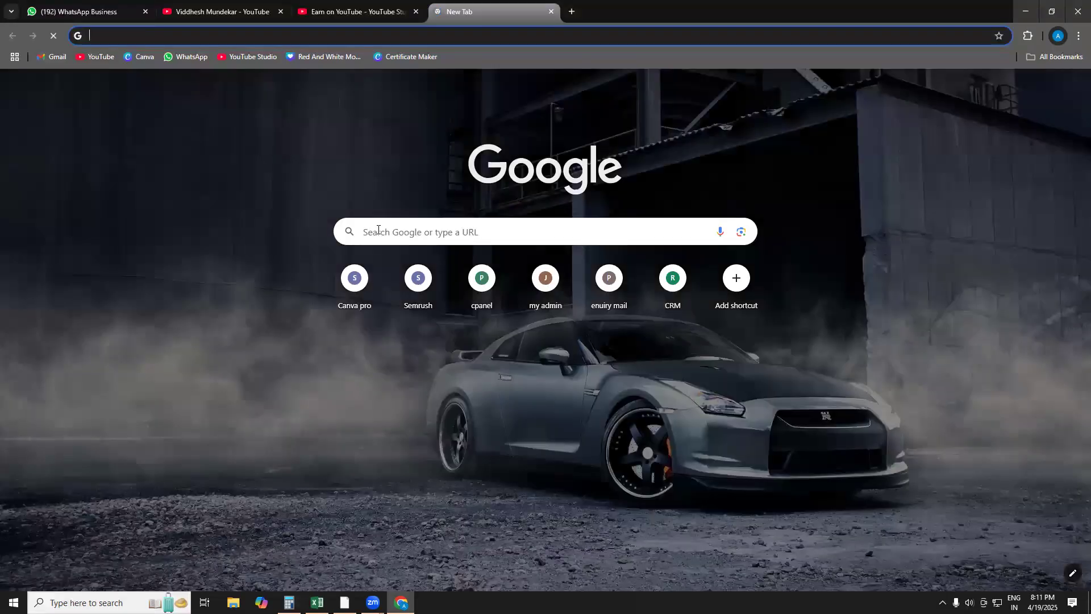
pyautogui.click(378, 230)
pyautogui.write('cad')
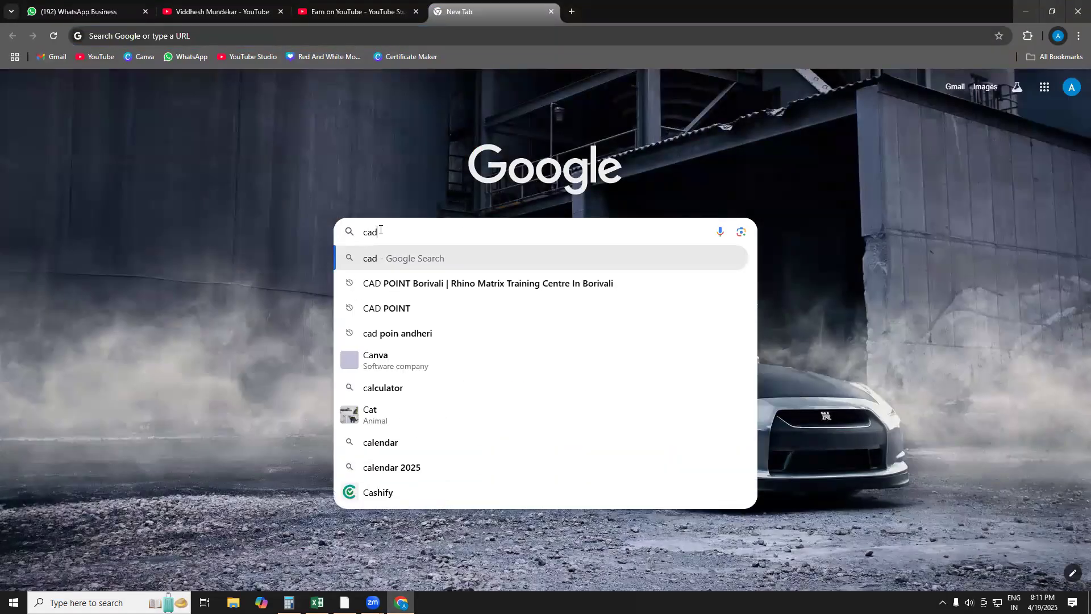
pyautogui.write(' clas')
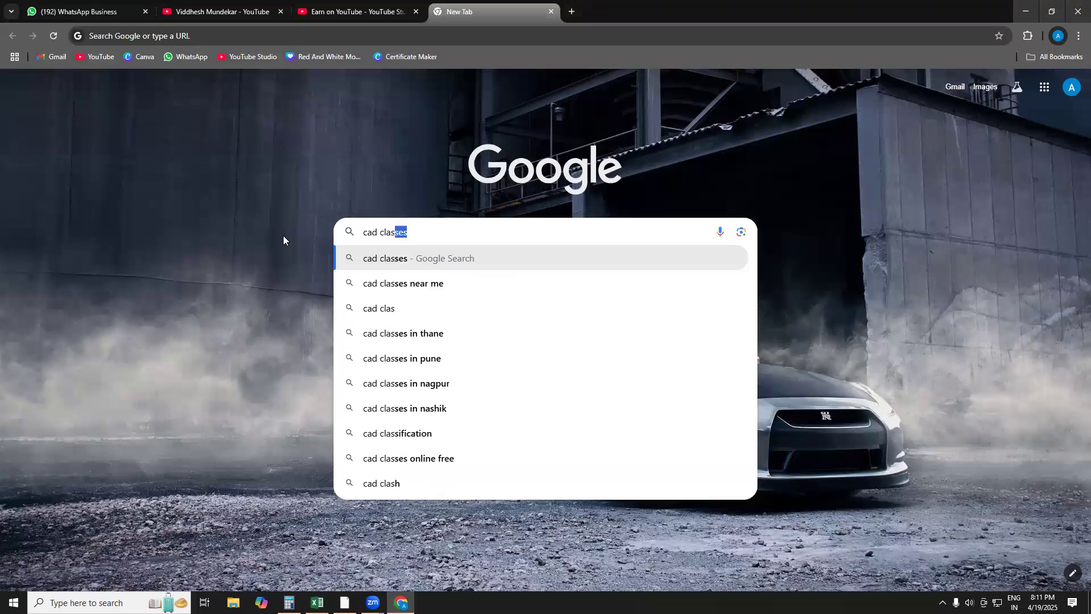
pyautogui.write('ses a')
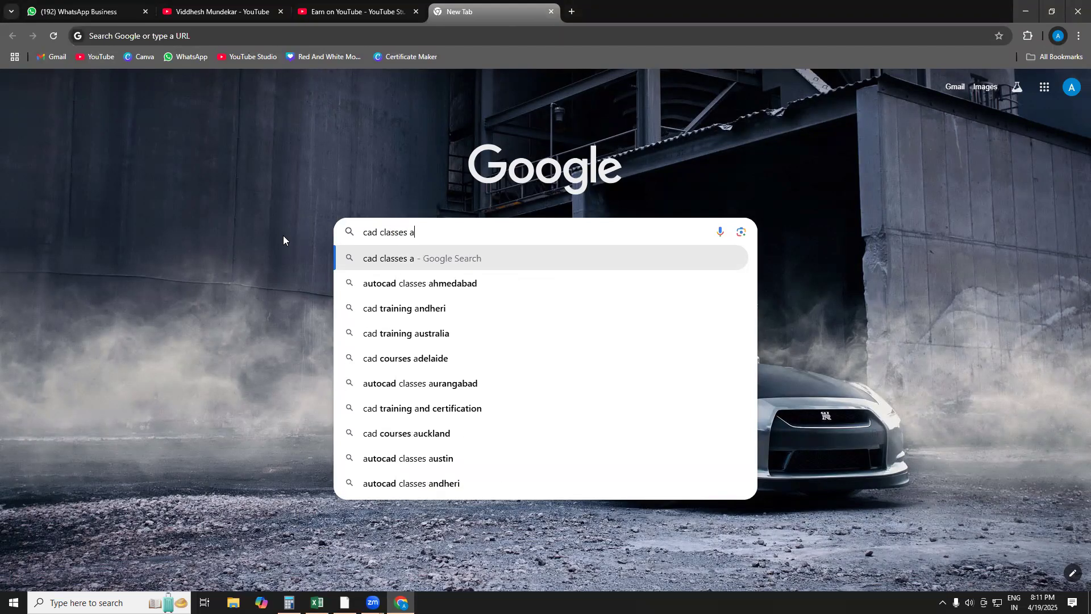
pyautogui.write('ndheri')
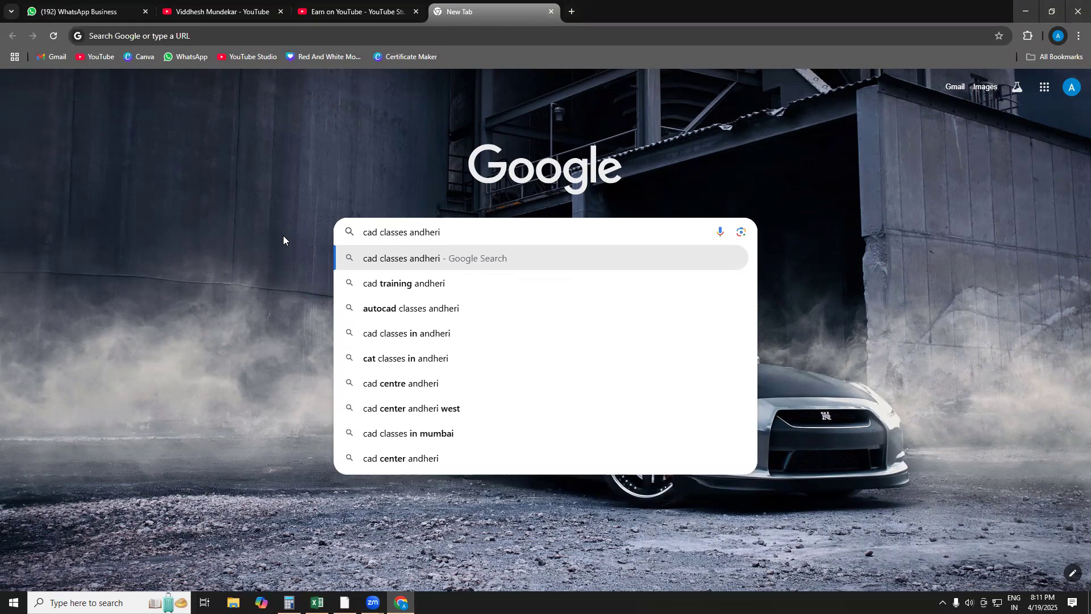
pyautogui.press('Return')
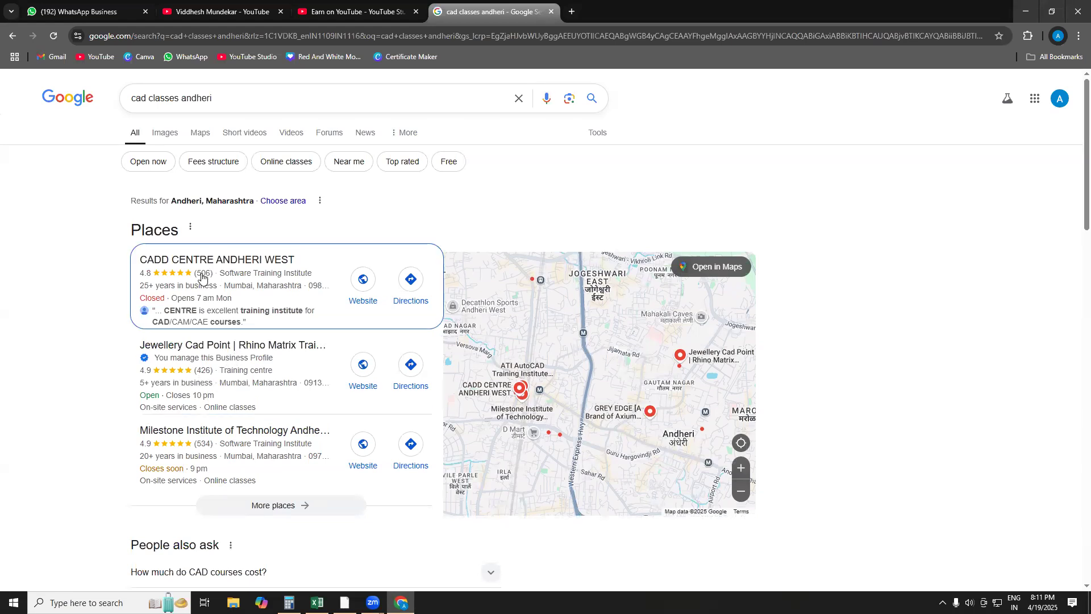
# Step: Open the Jewellery Cad Point | Rhino Matrix Training Centre listing and examine its overview, review summary, posts and profiles
pyautogui.moveTo(210, 281)
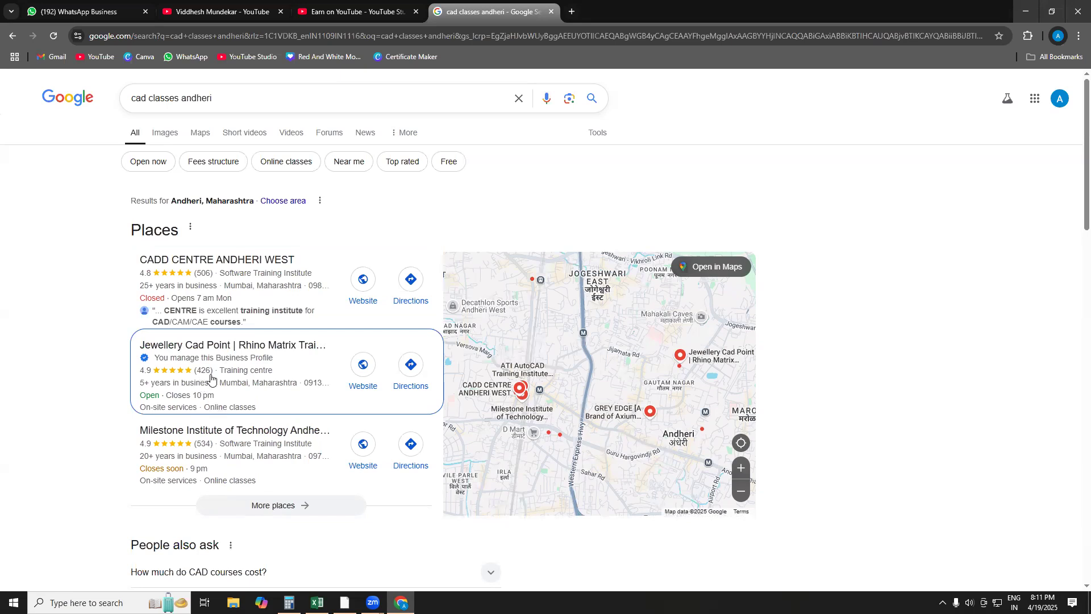
pyautogui.moveTo(211, 378)
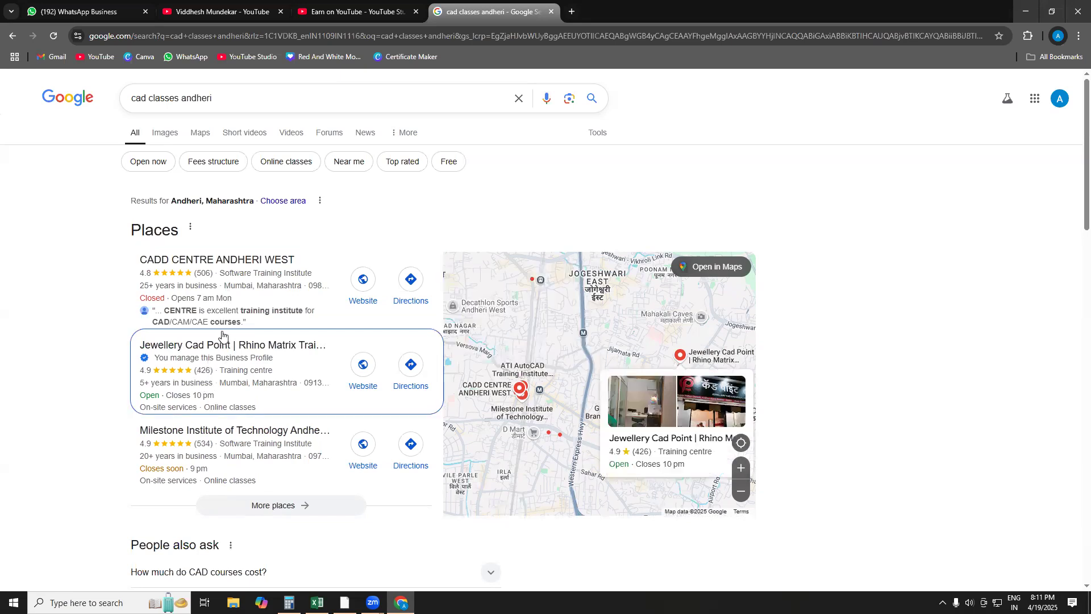
pyautogui.click(243, 346)
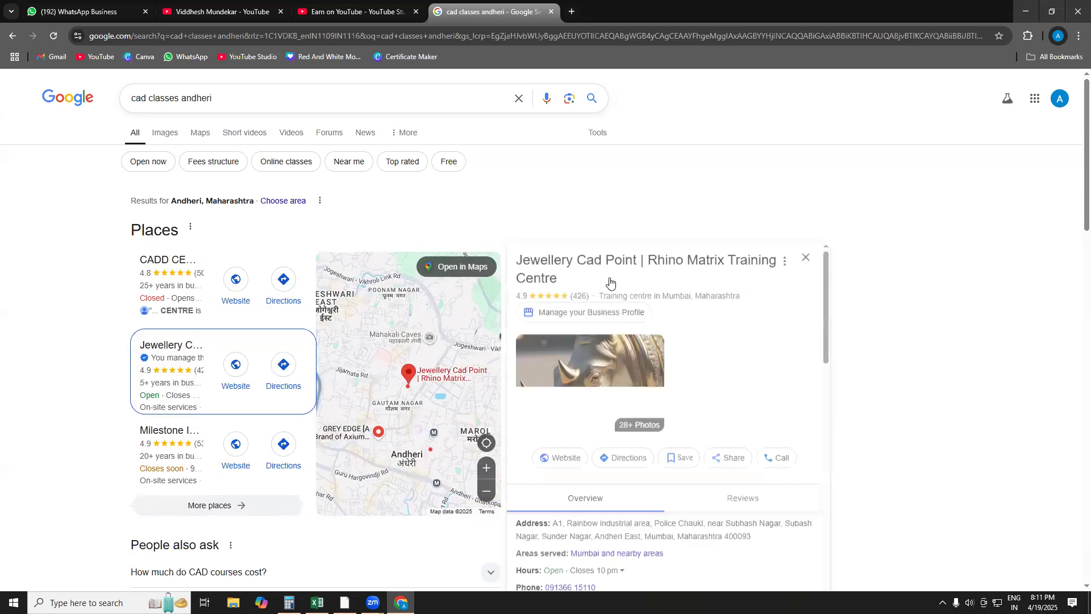
pyautogui.scroll(-9, 647, 369)
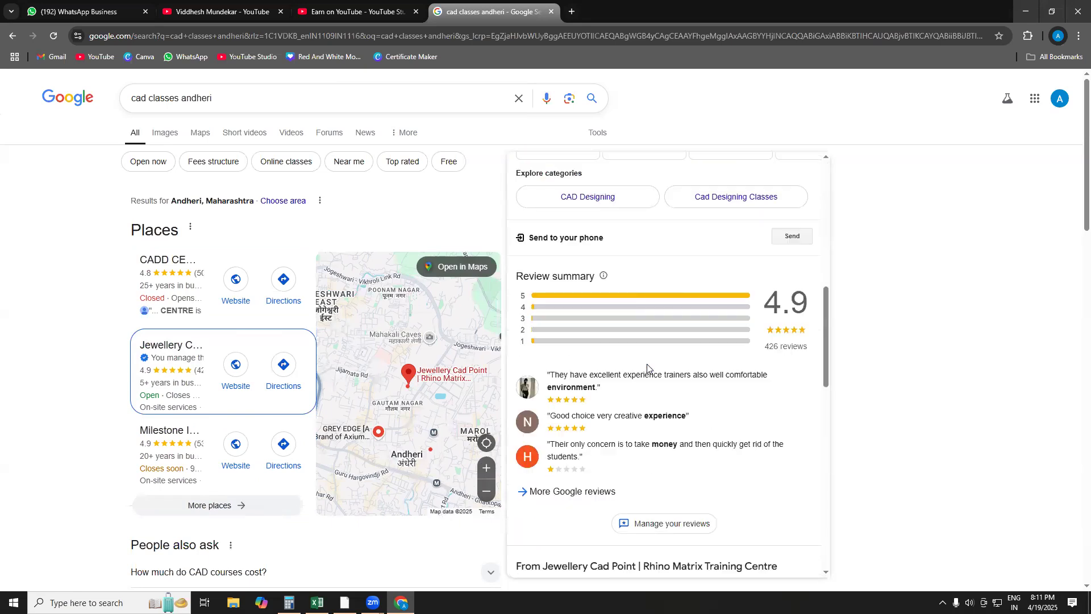
pyautogui.scroll(-1, 647, 367)
pyautogui.scroll(-3, 631, 378)
pyautogui.scroll(-6, 631, 377)
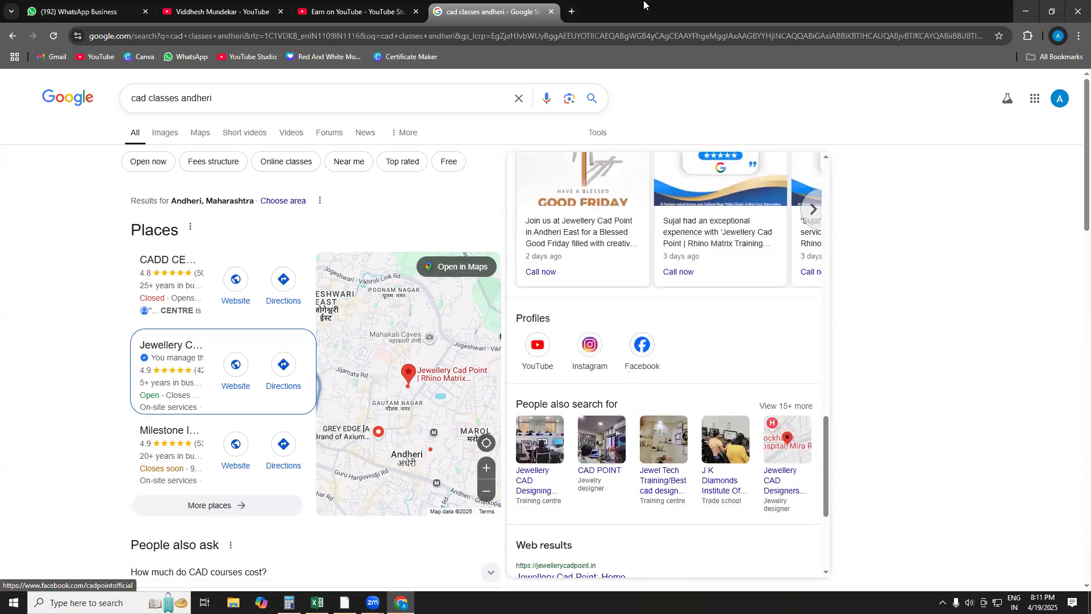
pyautogui.scroll(6, 625, 297)
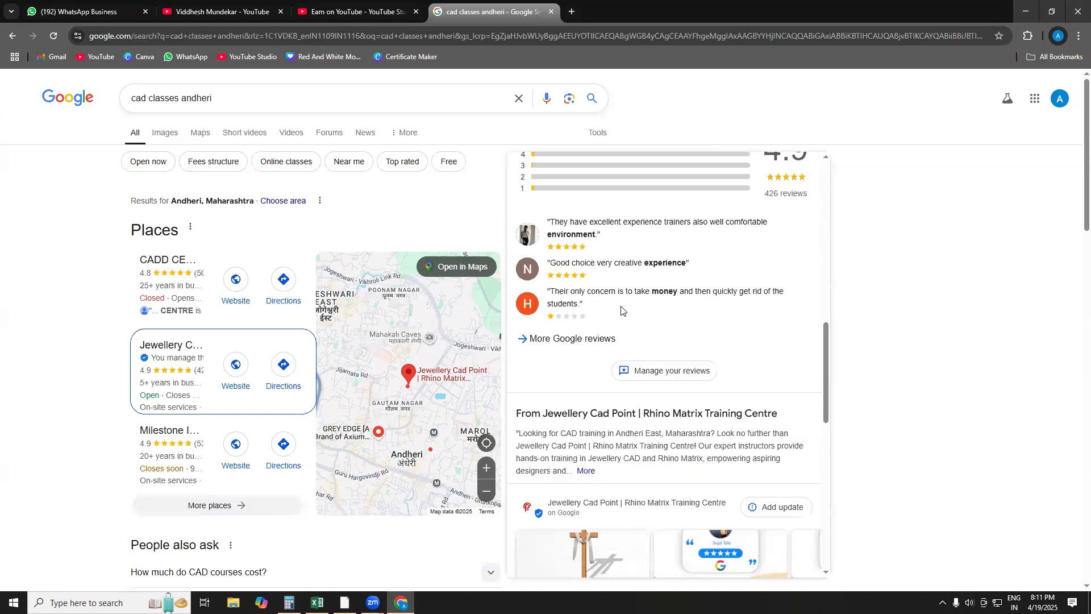
pyautogui.scroll(1, 622, 311)
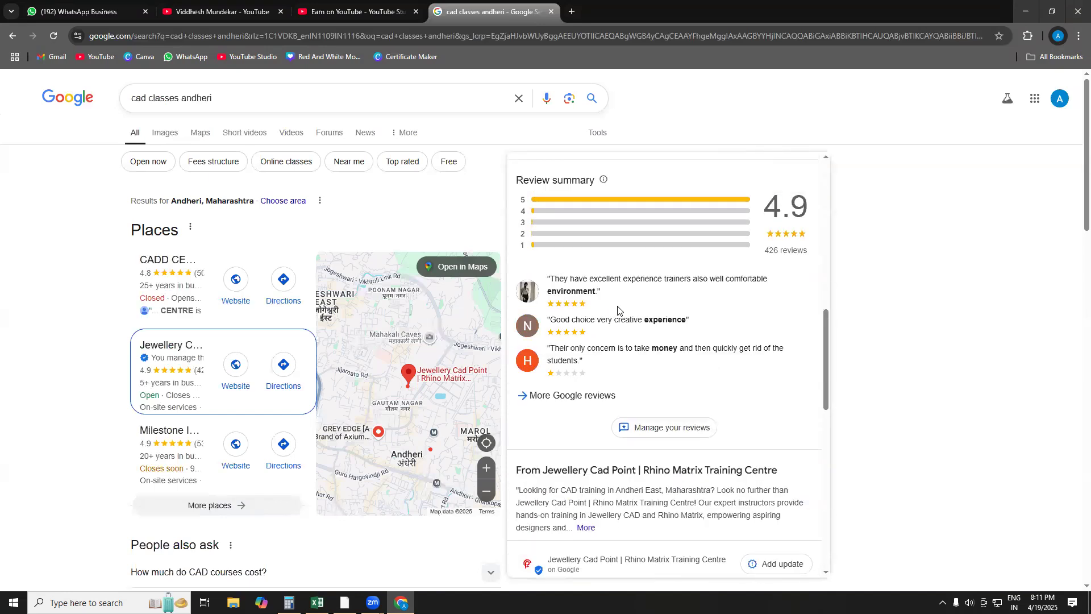
pyautogui.scroll(3, 619, 313)
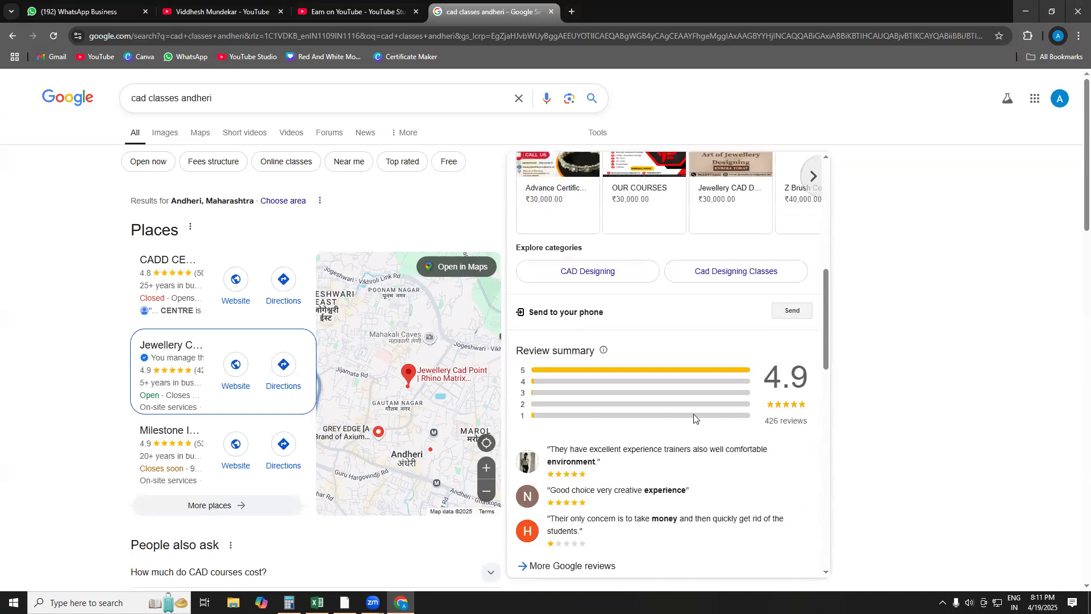
pyautogui.scroll(-3, 617, 388)
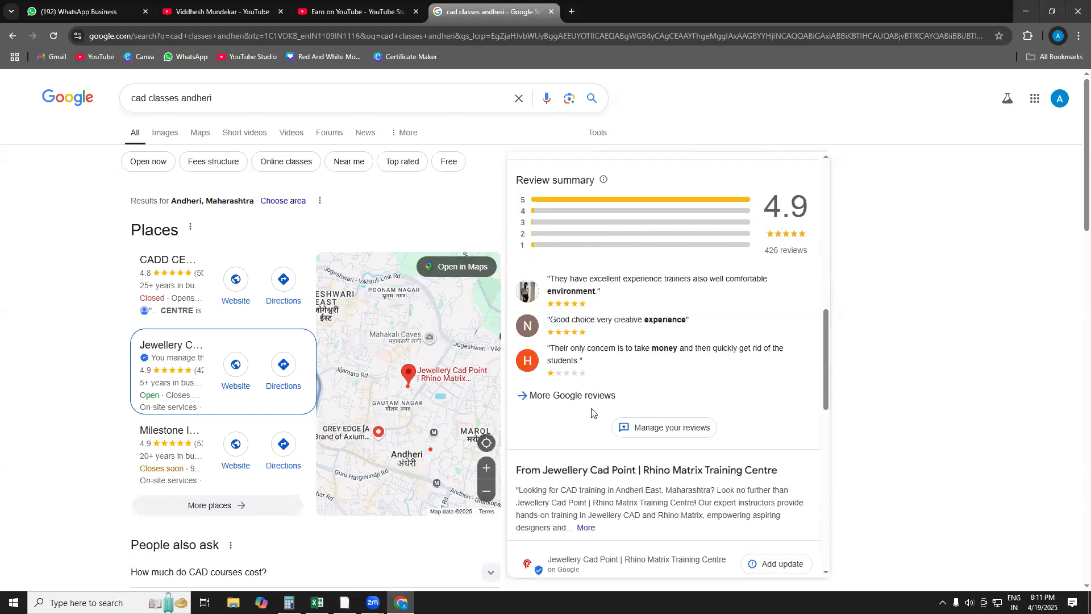
# Step: Open the full list of Google reviews for Jewellery Cad Point and read through the newest reviews and owner replies
pyautogui.click(582, 397)
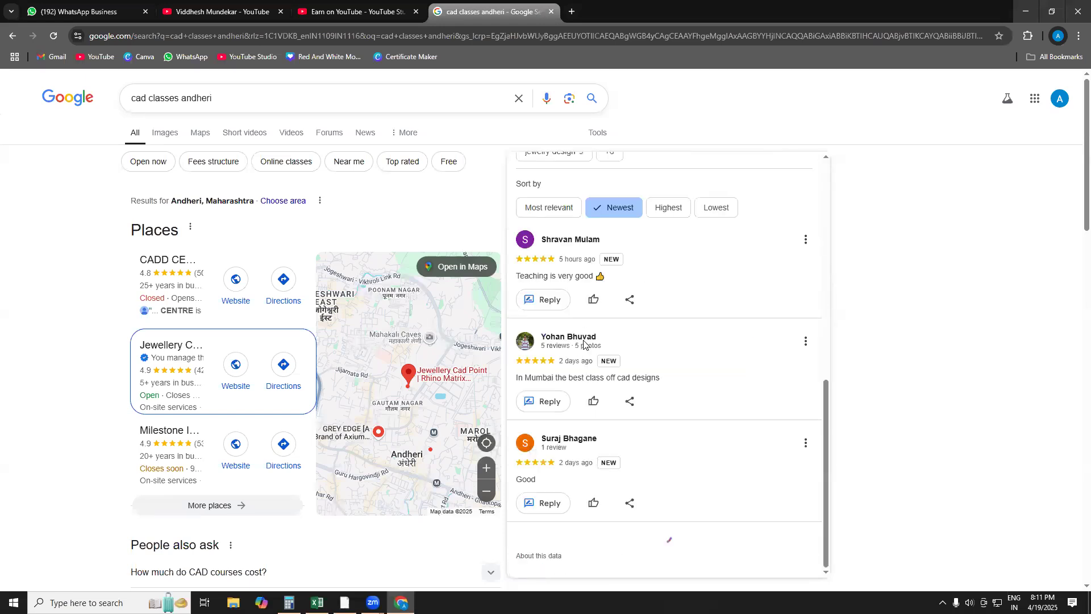
pyautogui.scroll(-10, 584, 341)
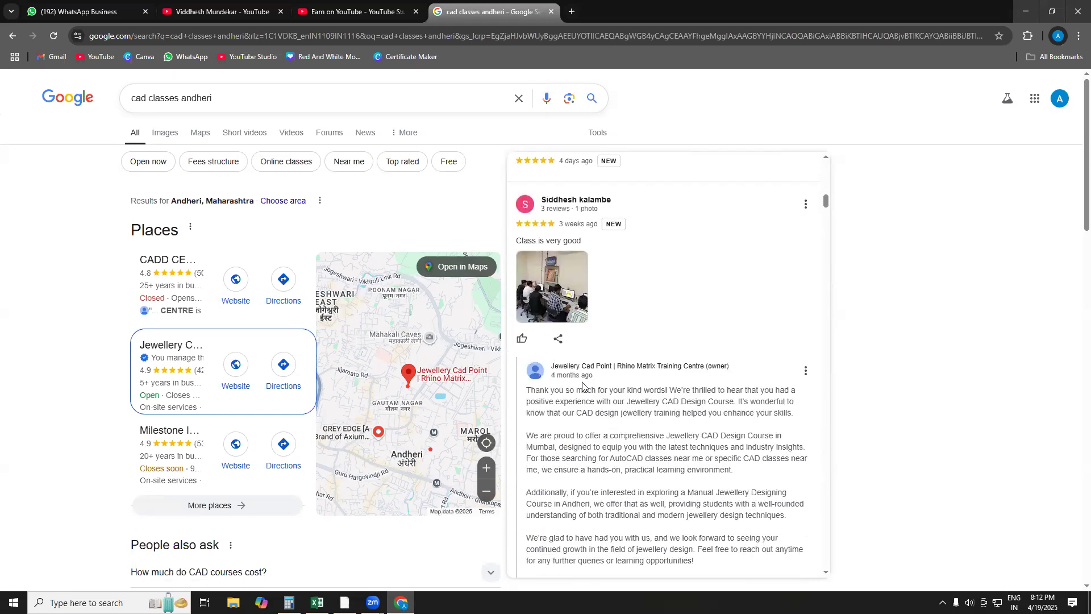
pyautogui.scroll(15, 583, 386)
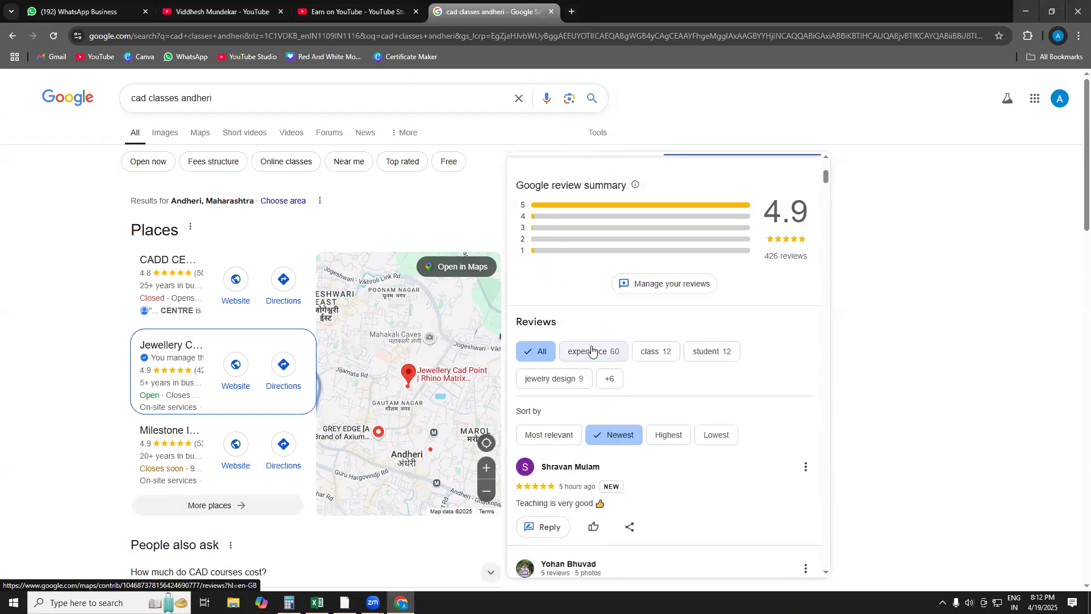
pyautogui.scroll(3, 636, 258)
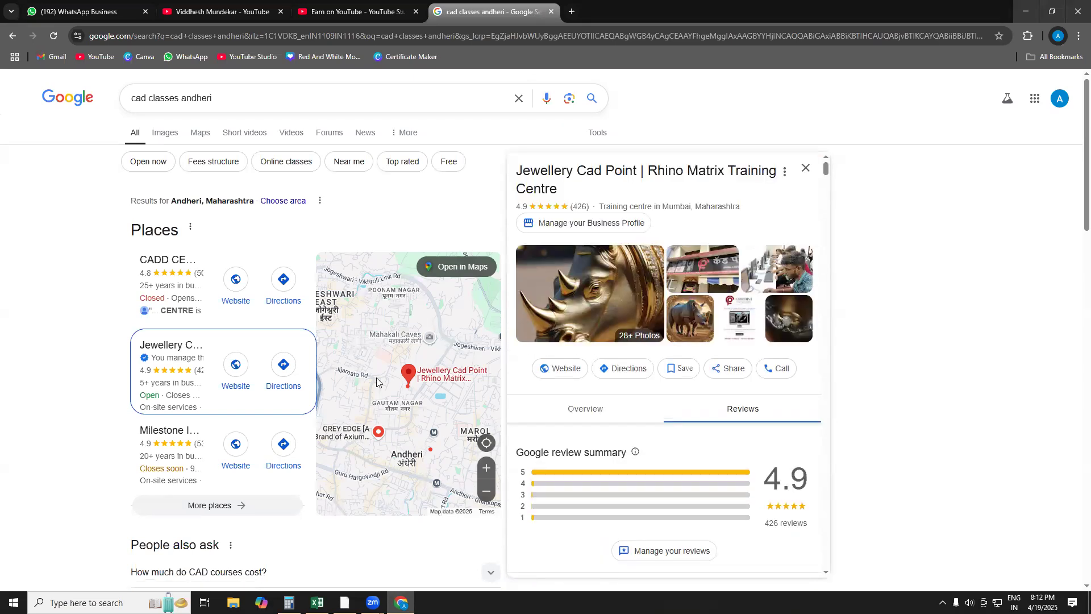
pyautogui.scroll(-2, 202, 438)
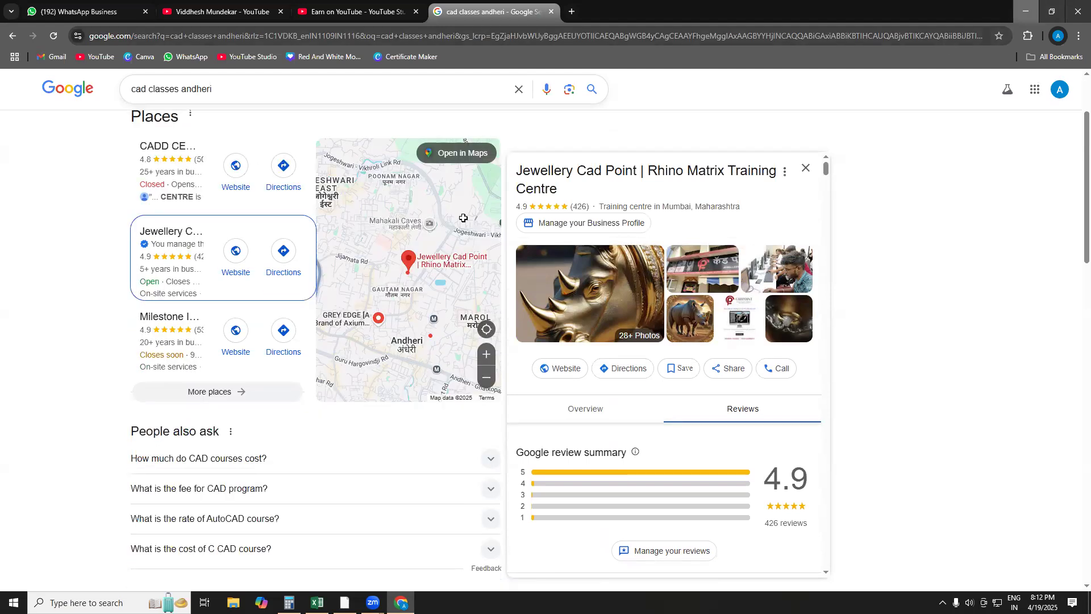
pyautogui.hotkey('alt', 'Tab')
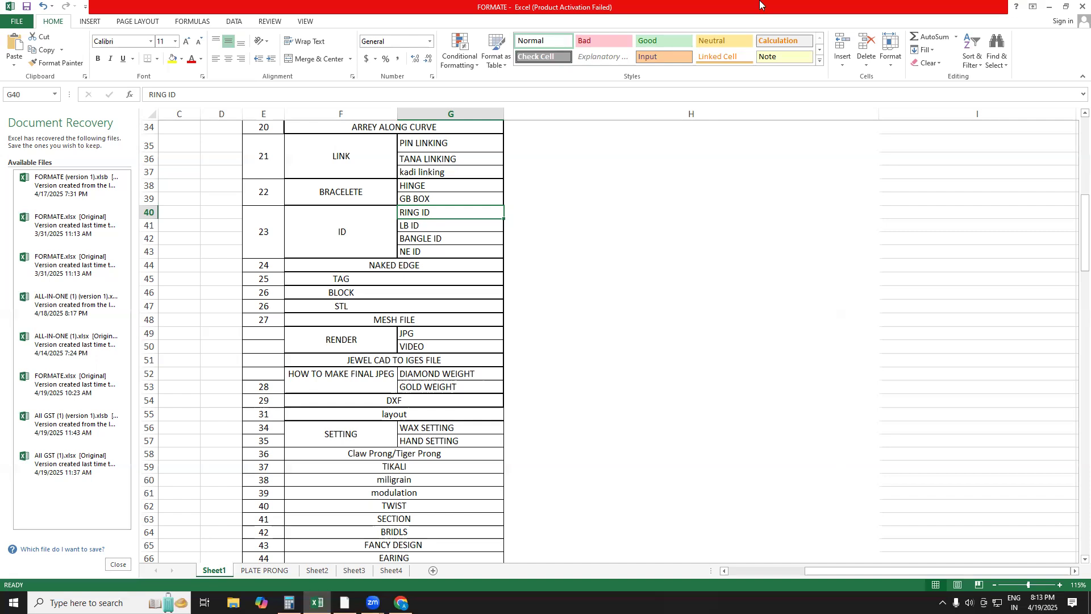
pyautogui.hotkey('alt', 'Tab')
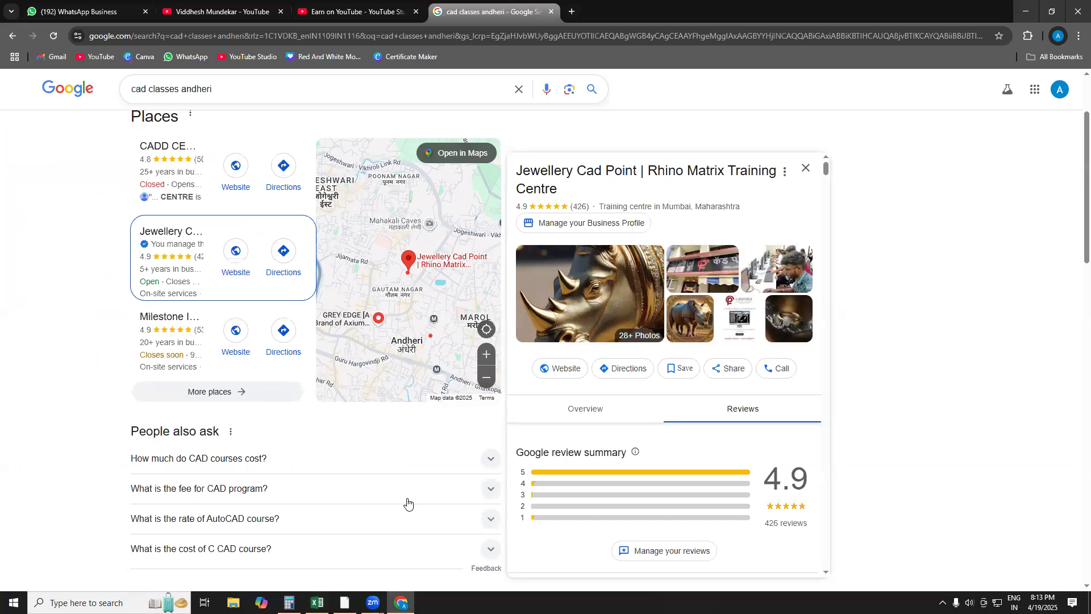
# Step: Switch to WhatsApp, open the blue-stone ring photo in the 25-March-2025-Evening group, save it, and close the image view
pyautogui.click(89, 8)
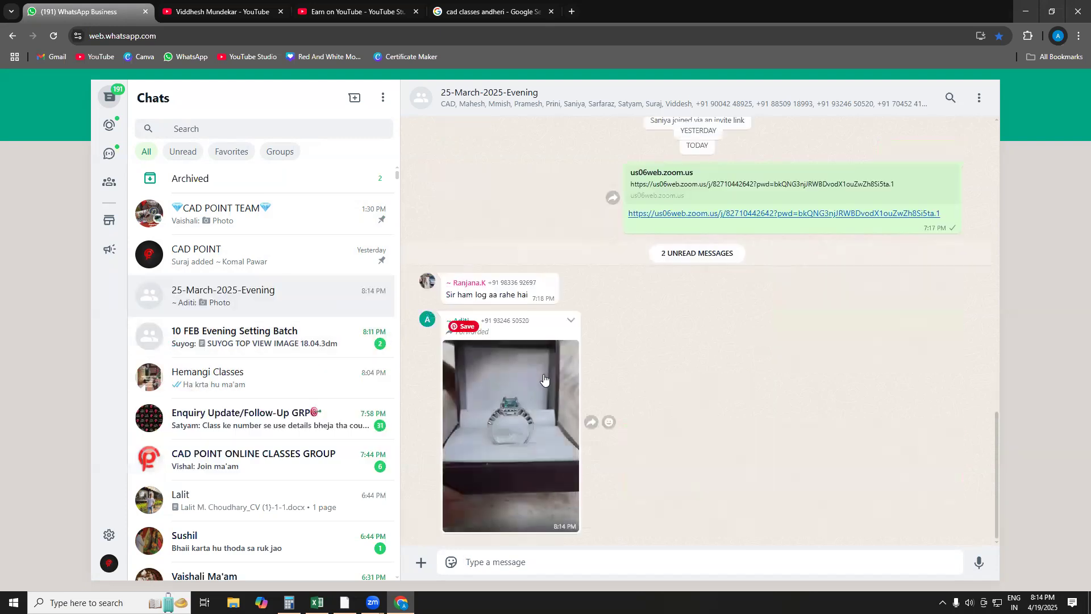
pyautogui.click(539, 362)
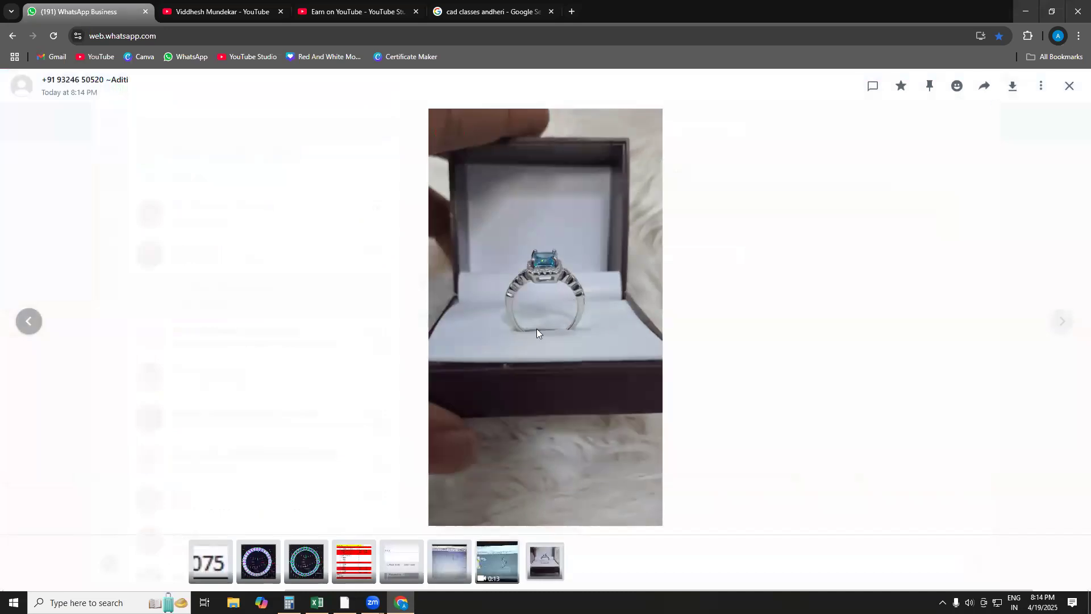
pyautogui.hotkey('ctrl', 's')
pyautogui.click(996, 571)
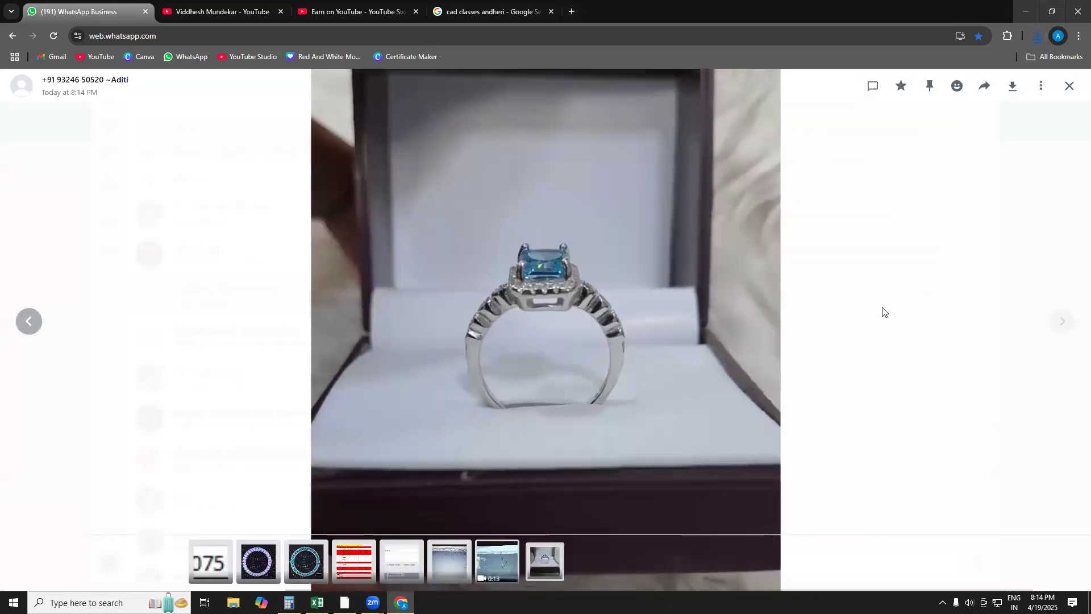
pyautogui.press('Escape')
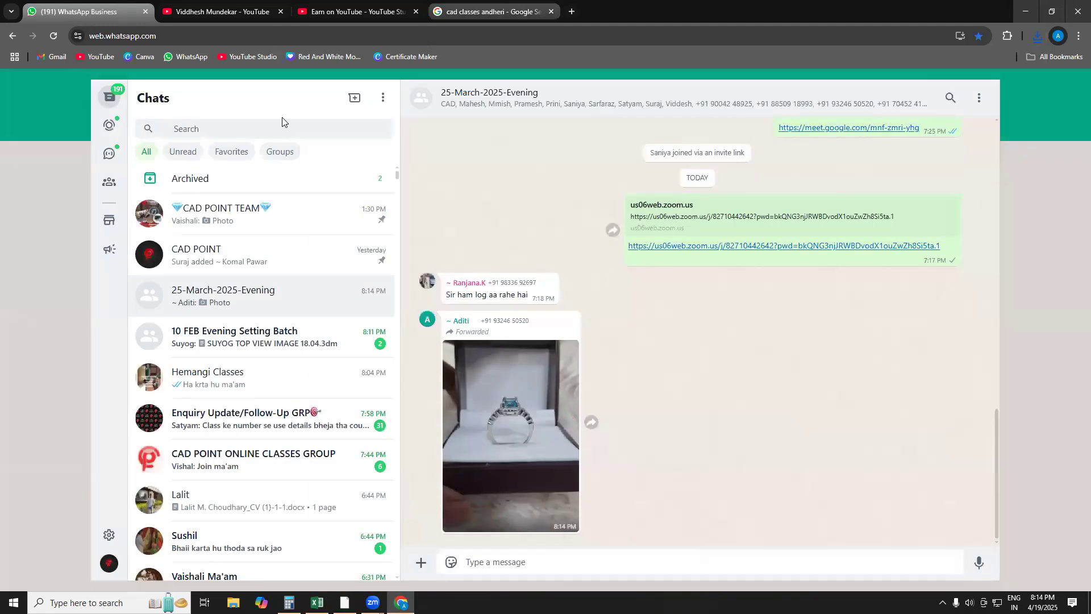
# Step: Run a Google Lens search in a new tab with the ring photo from Downloads, and widen the search area around the whole ring
pyautogui.click(226, 13)
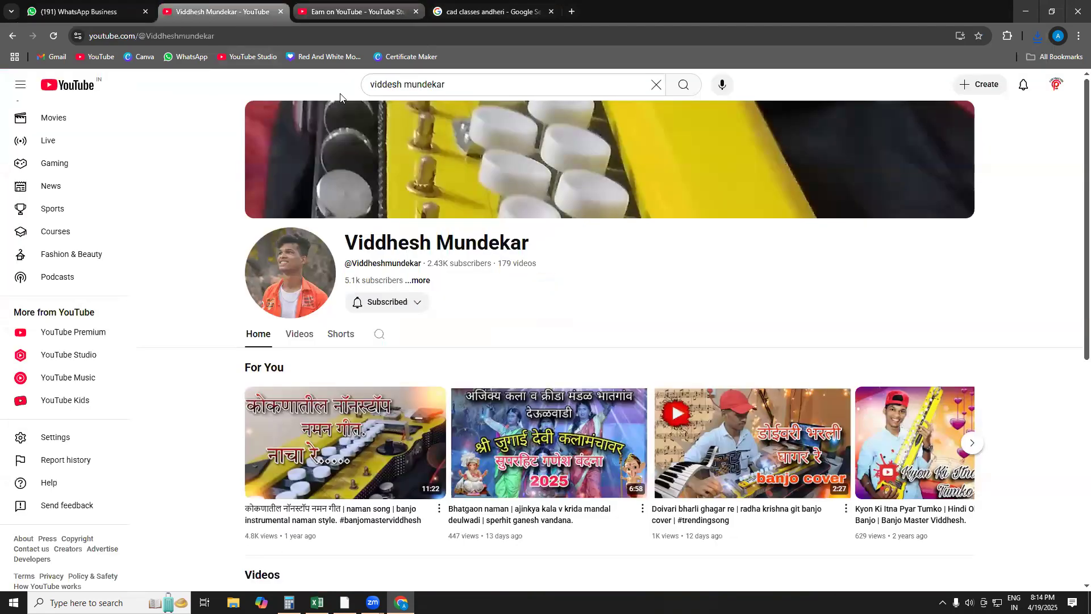
pyautogui.hotkey('ctrl', 'Tab')
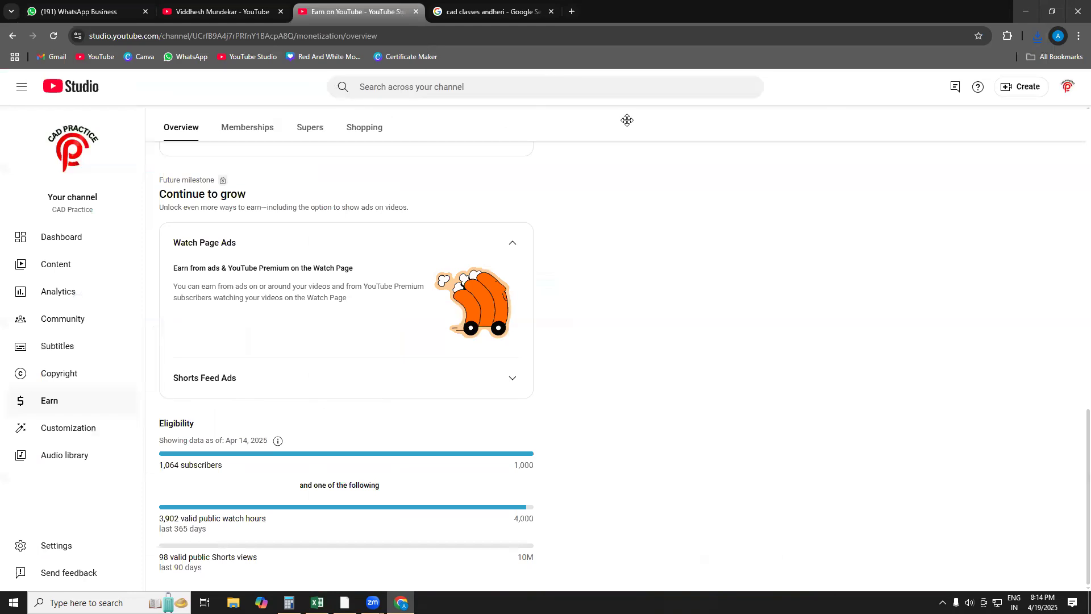
pyautogui.hotkey('ctrl', 't')
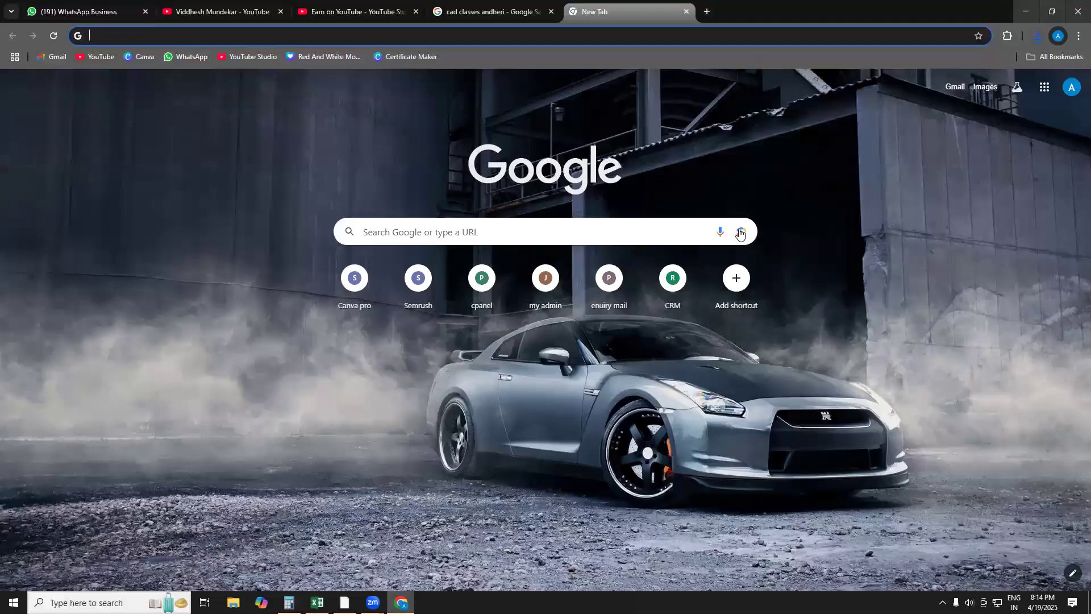
pyautogui.click(740, 234)
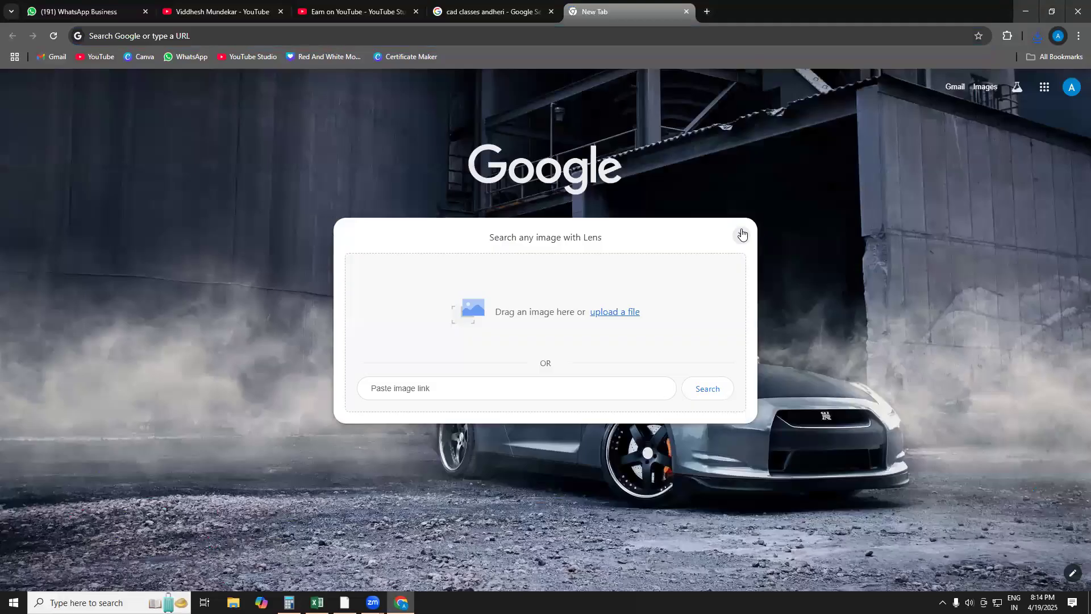
pyautogui.click(613, 316)
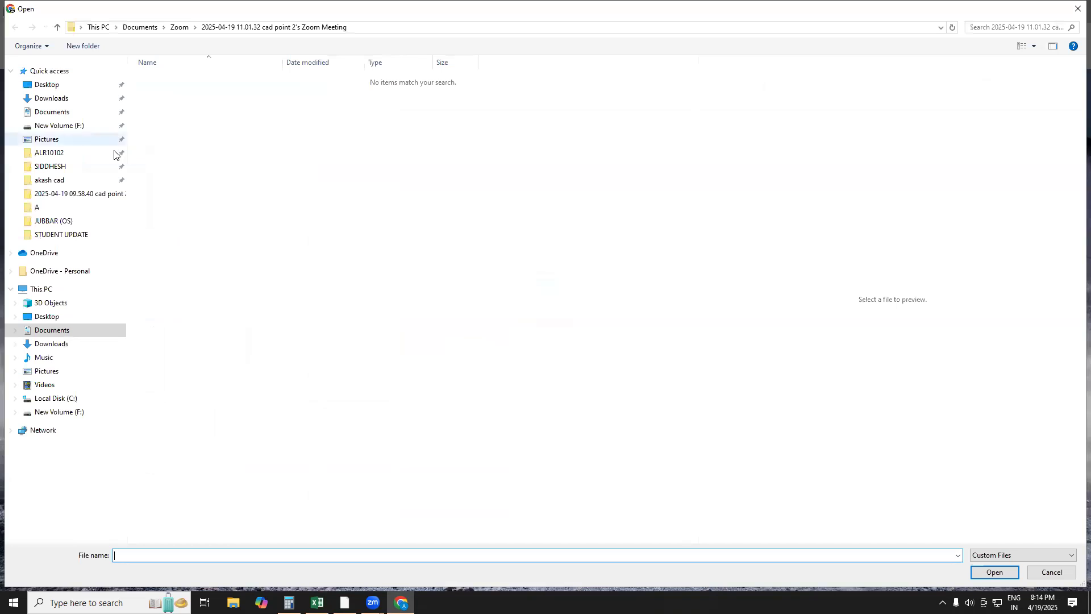
pyautogui.click(67, 100)
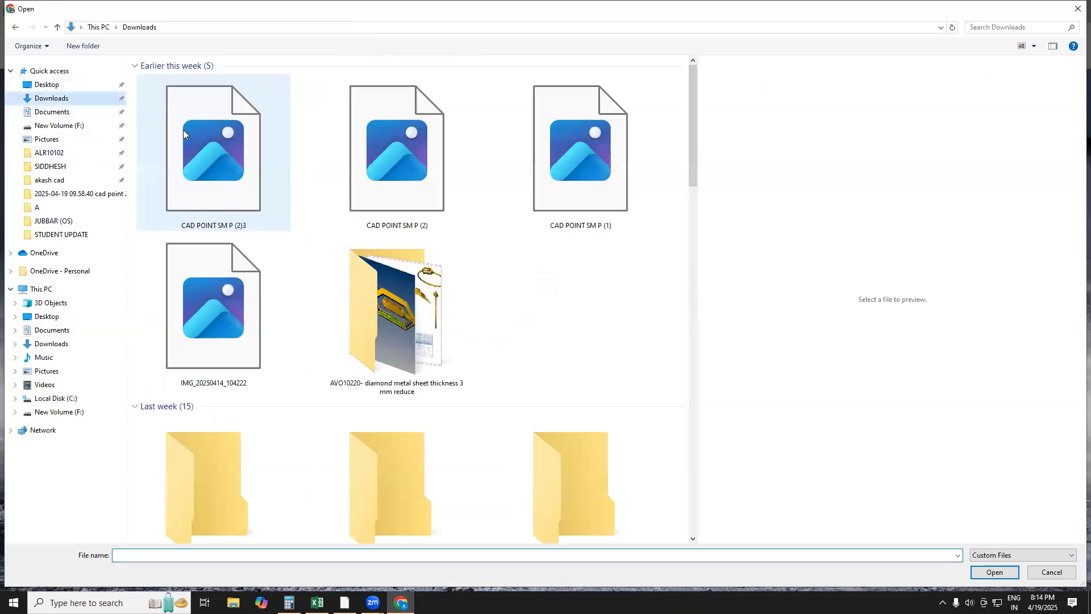
pyautogui.doubleClick(208, 136)
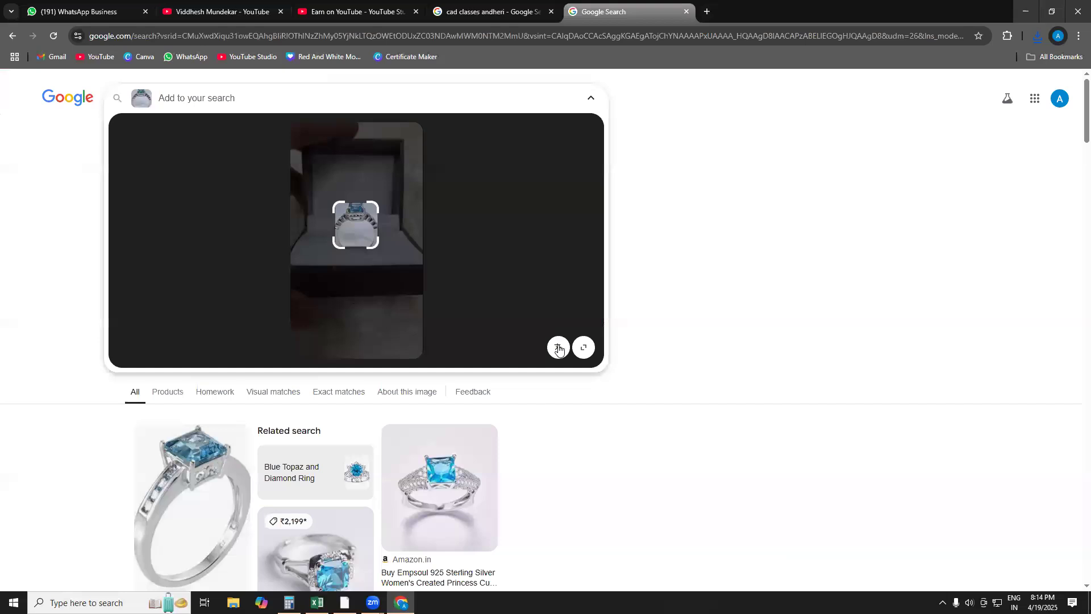
pyautogui.click(362, 231)
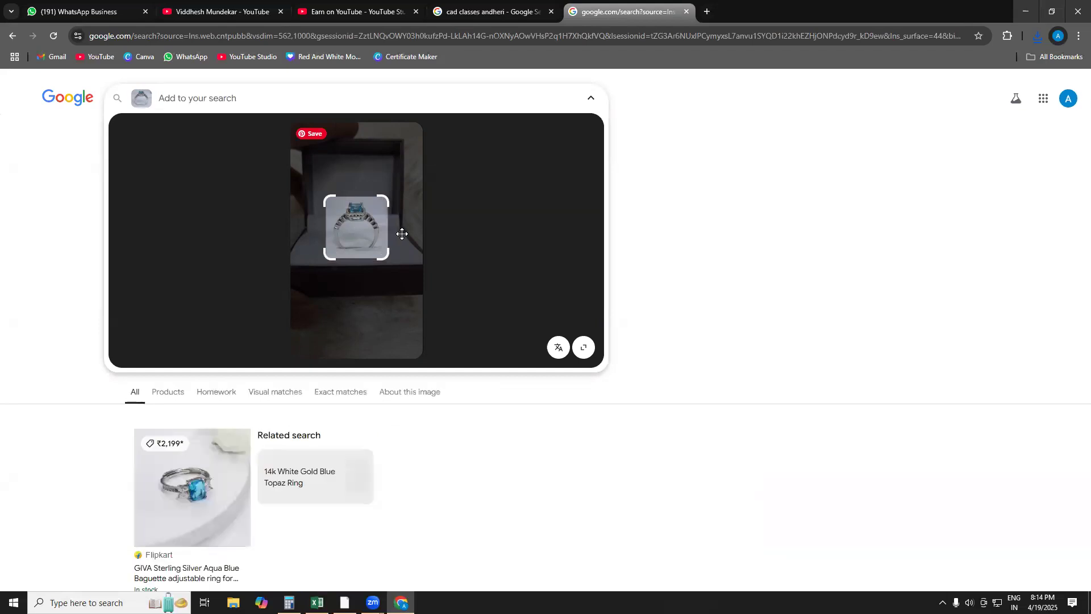
# Step: Look through the Lens matches for blue-stone rings with a design similar to the one in the photo
pyautogui.scroll(-5, 411, 245)
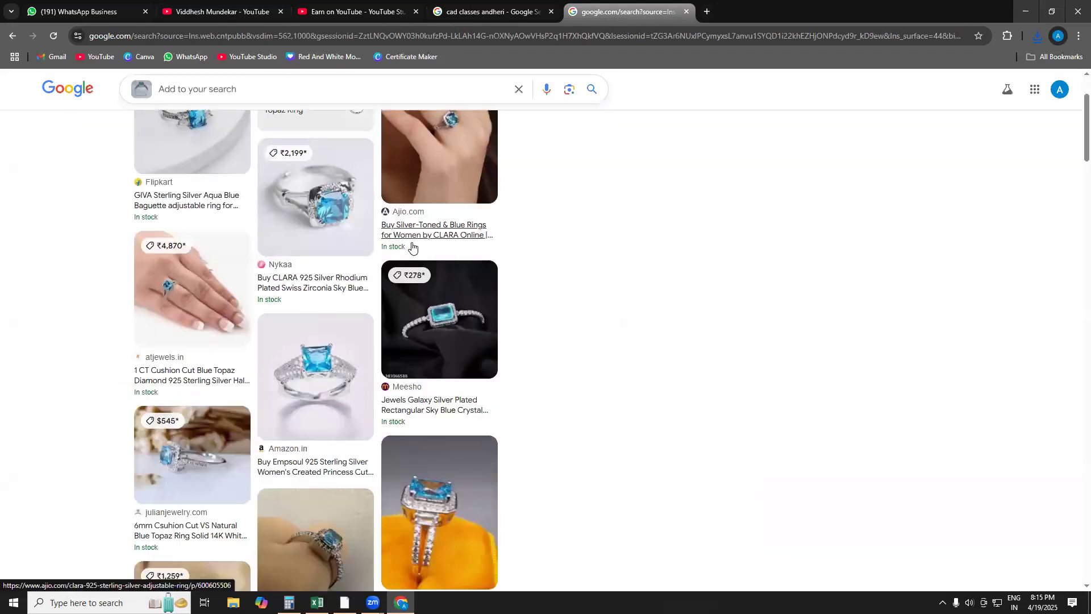
pyautogui.scroll(-1, 413, 246)
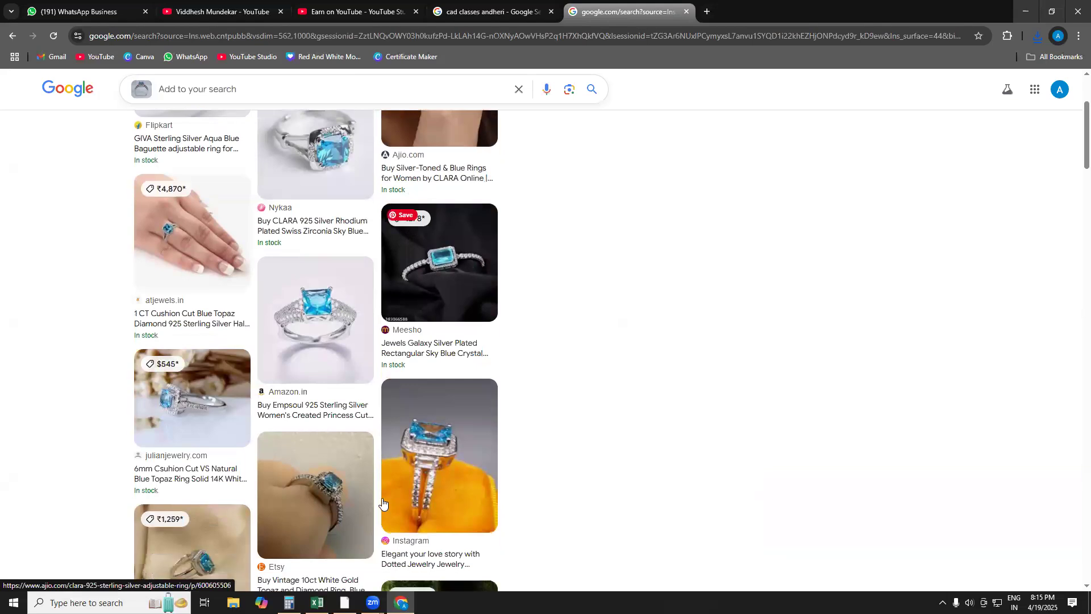
pyautogui.scroll(-3, 231, 433)
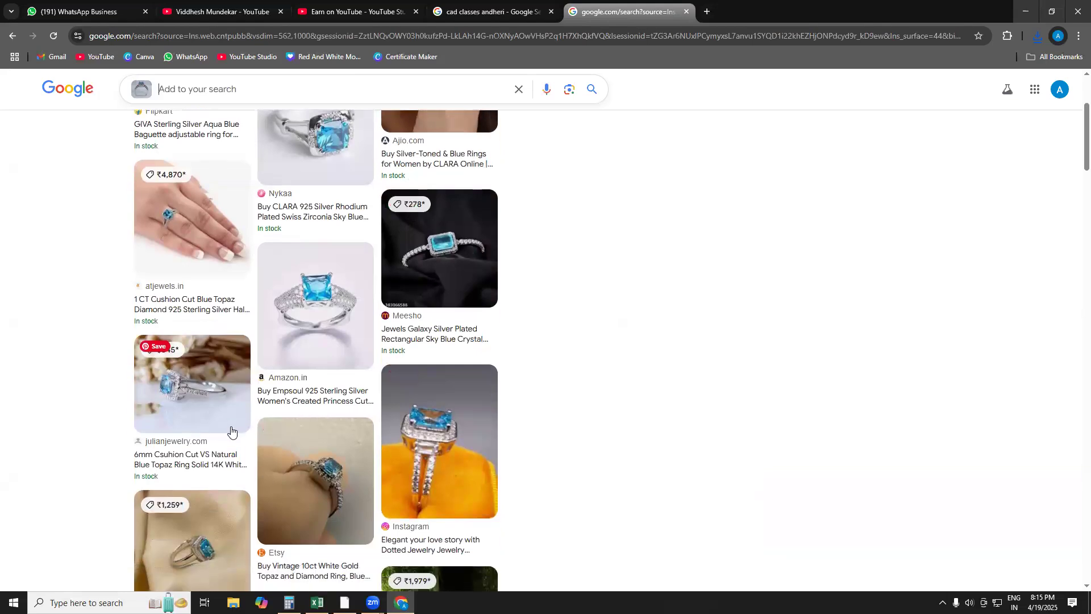
pyautogui.scroll(-3, 231, 433)
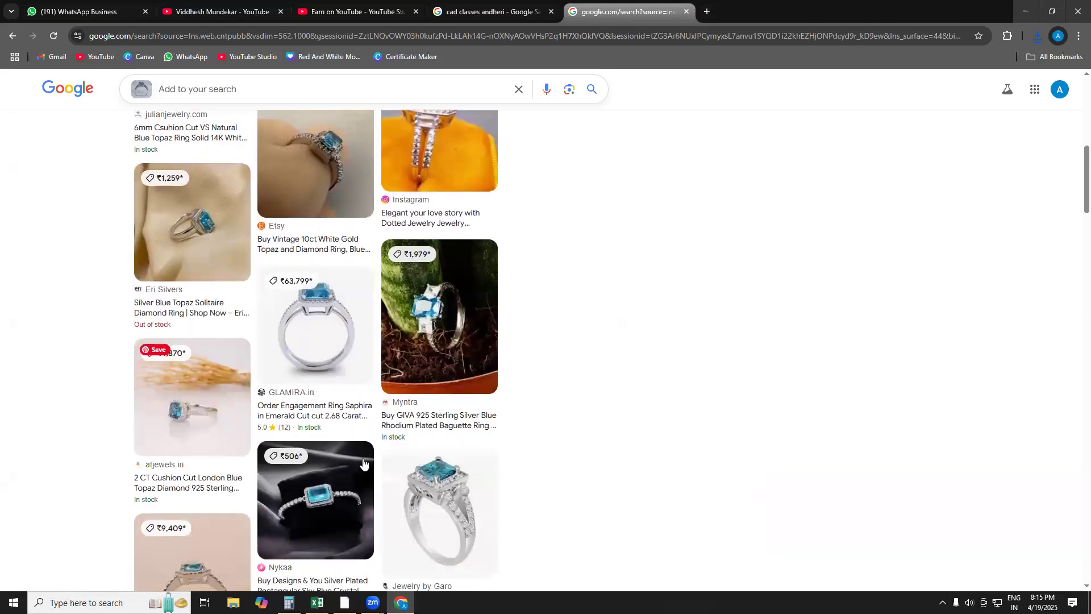
pyautogui.scroll(-4, 460, 465)
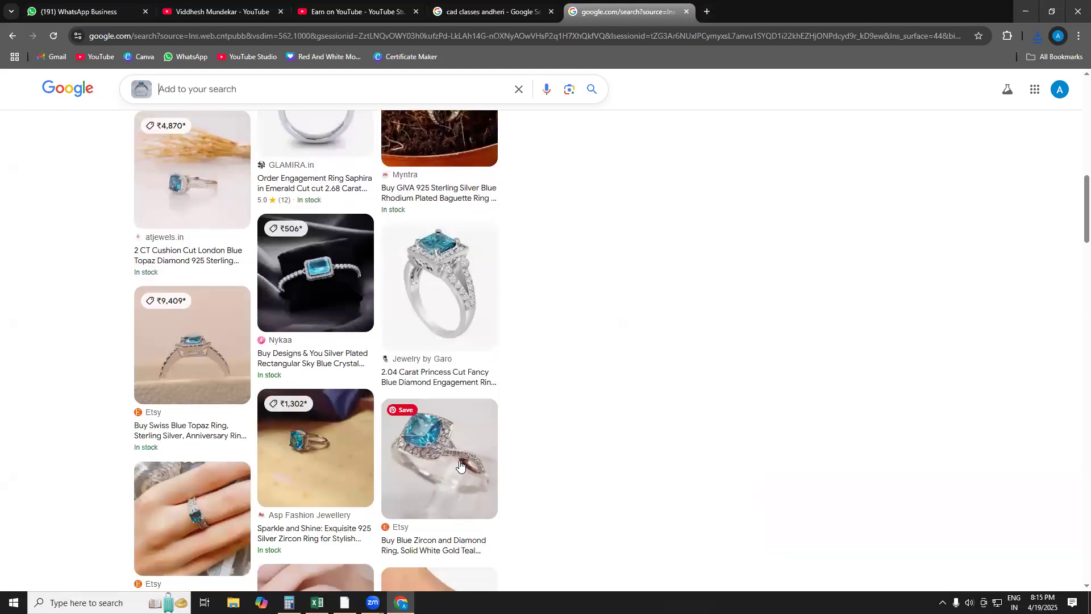
pyautogui.scroll(-2, 460, 464)
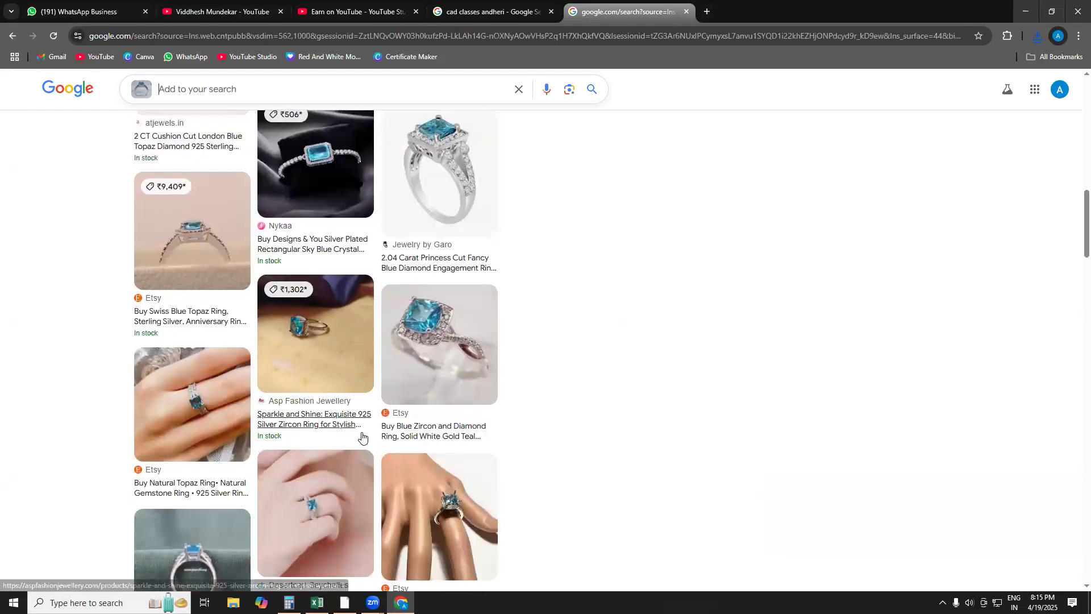
pyautogui.scroll(-6, 362, 437)
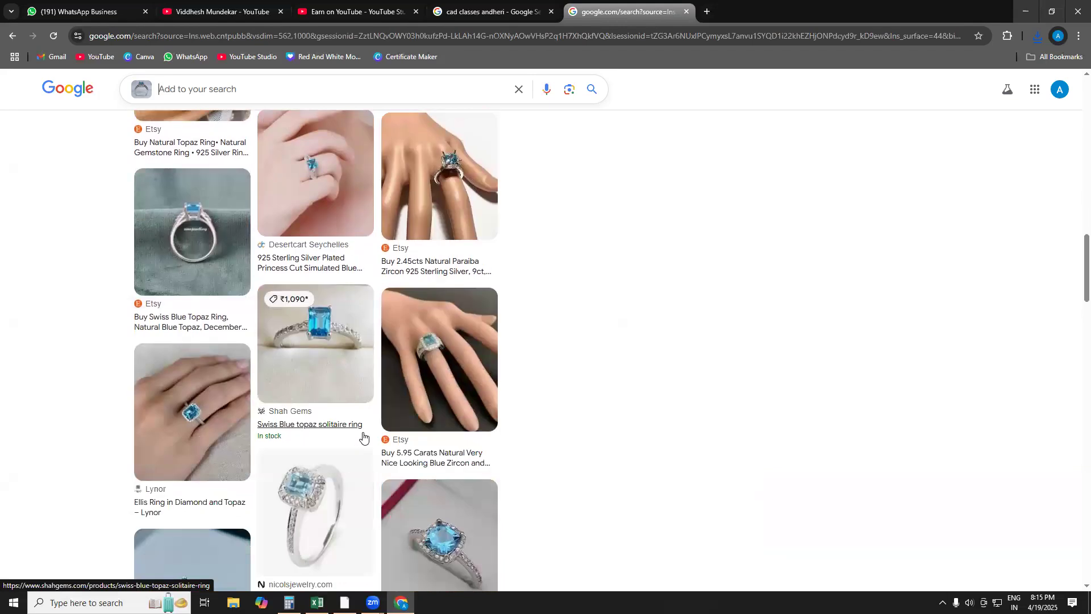
pyautogui.scroll(-4, 363, 436)
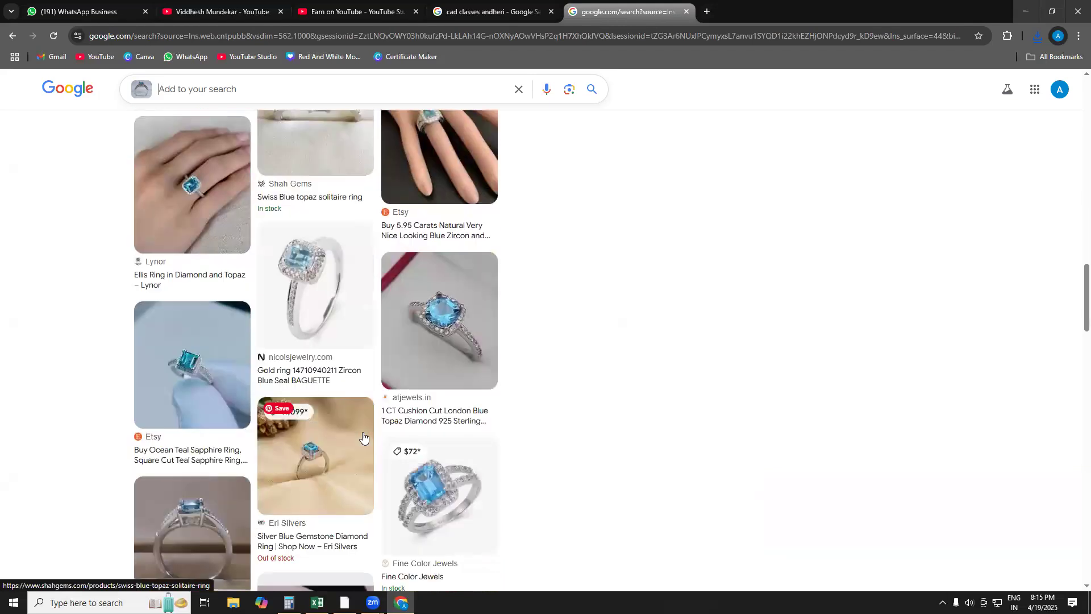